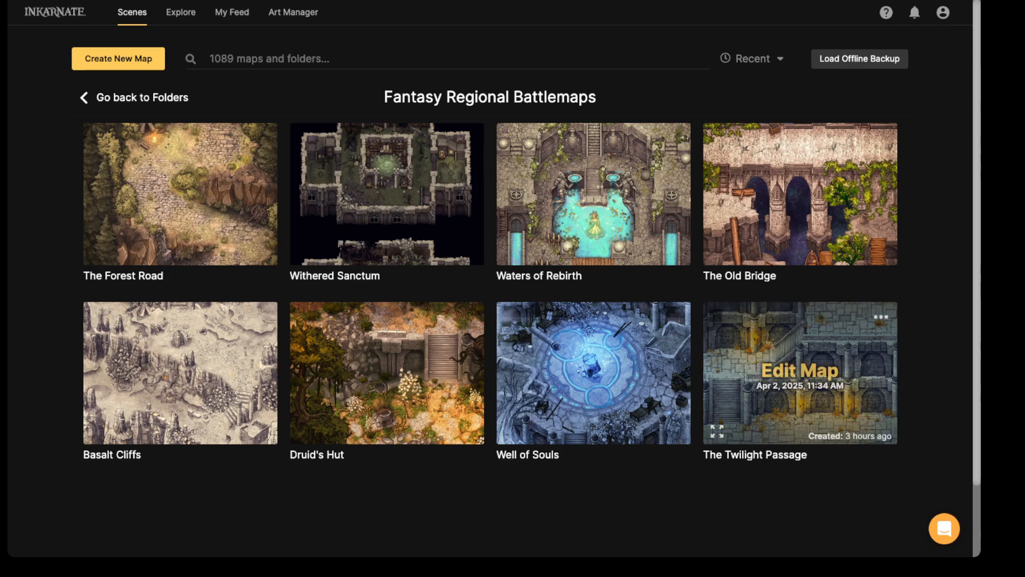
Browse the larger previews of the maps in the Fantasy Regional Battlemaps folder, from The Twilight Passage to The Forest Road, and return to the overview
left_click(800, 373)
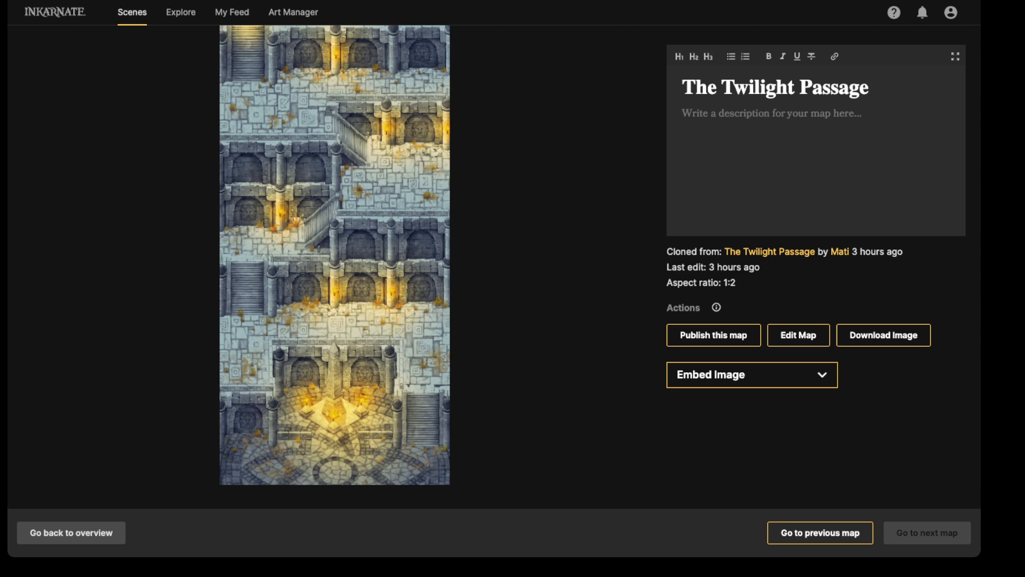
key("Left")
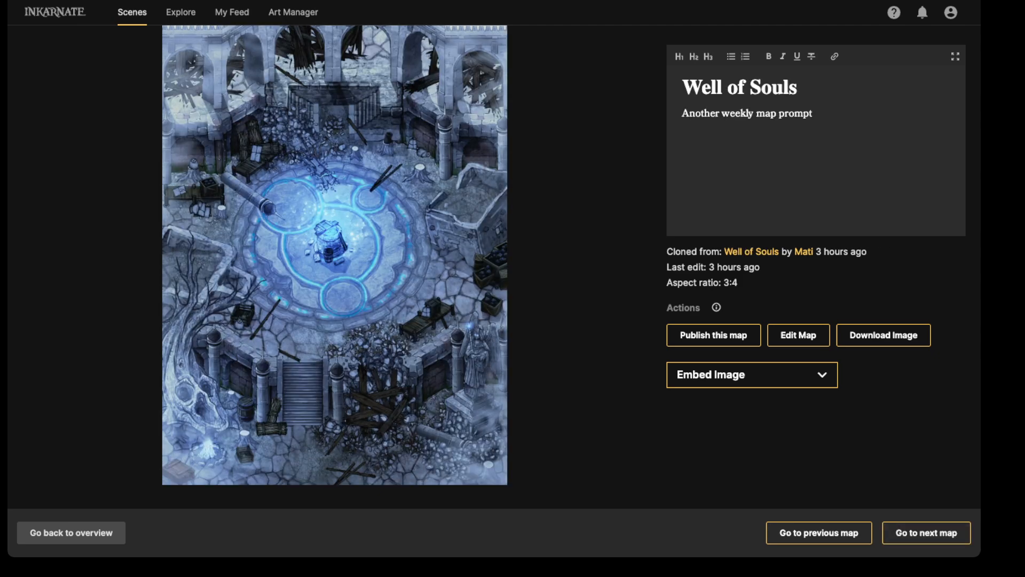
key("Left")
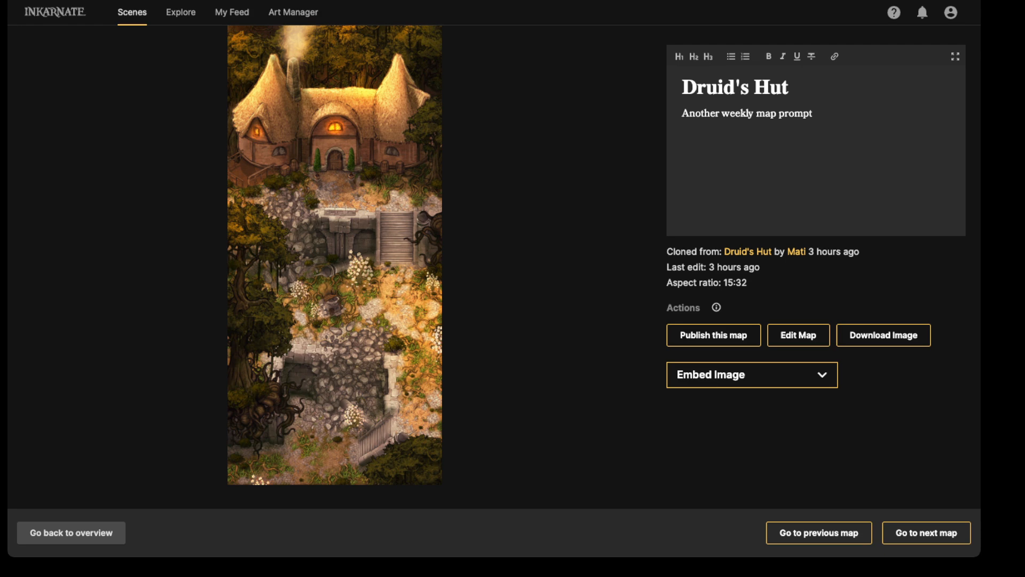
key("Left")
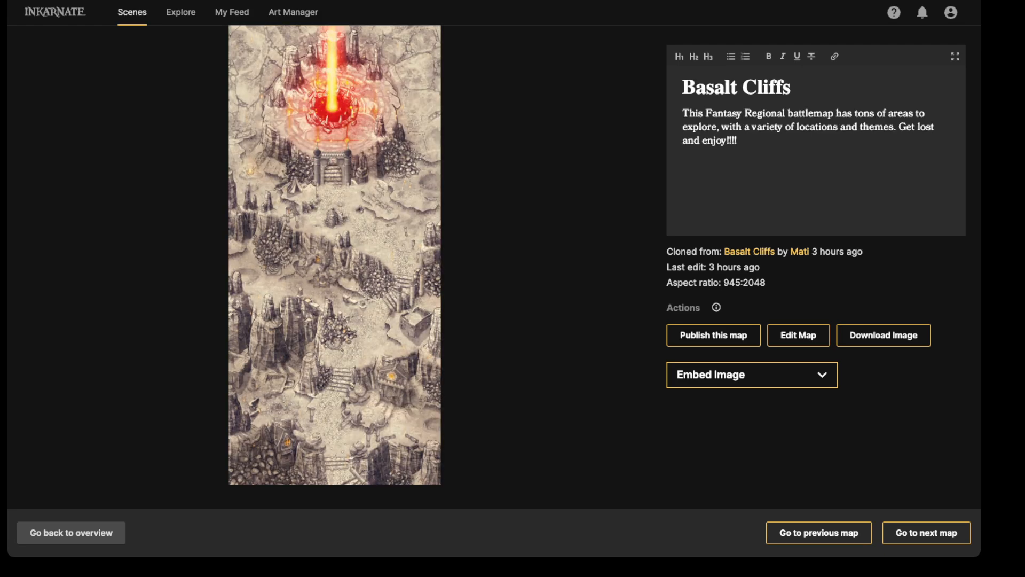
key("Left")
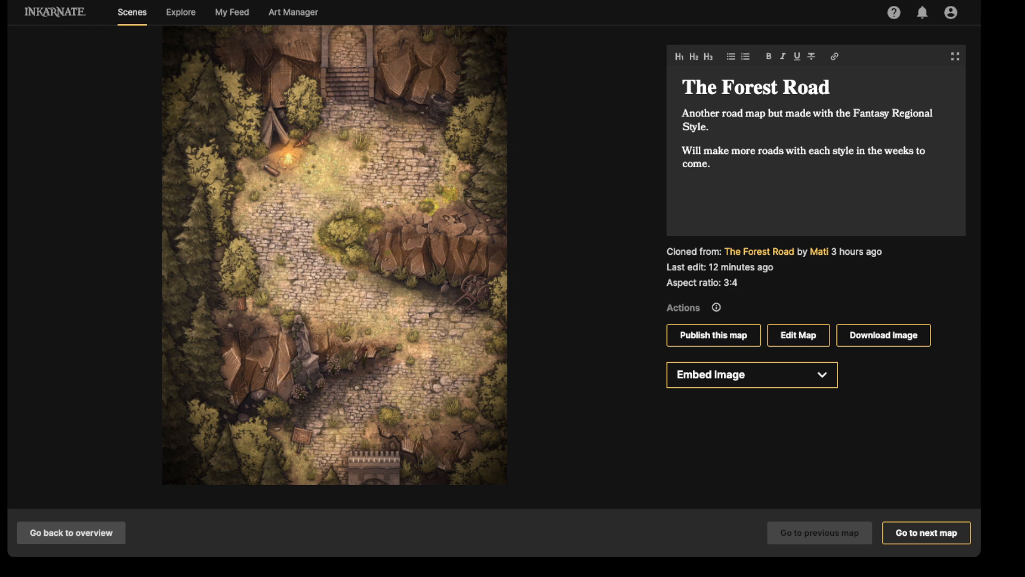
left_click(71, 533)
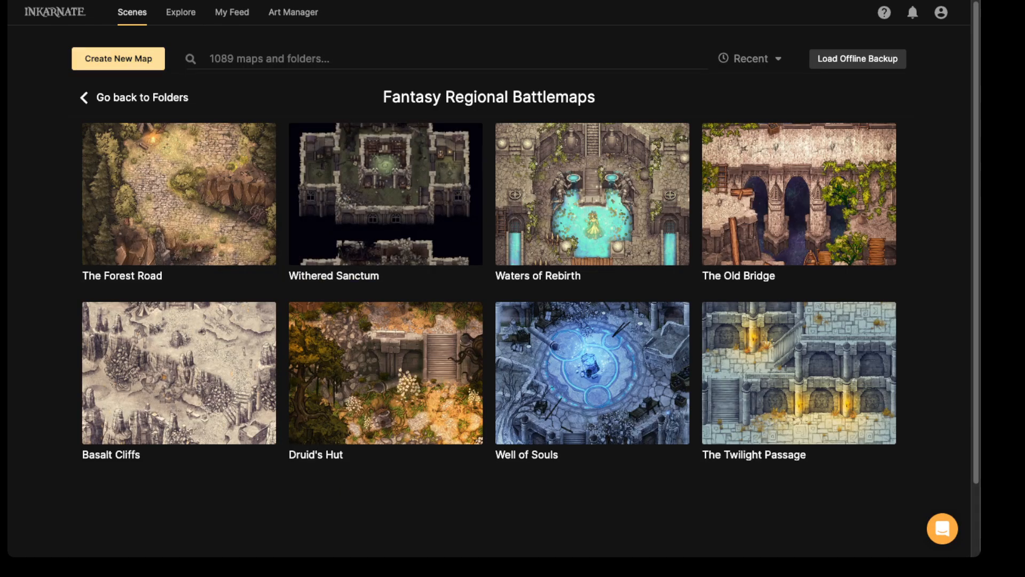
Create a new Fantasy Regional map with Ultra (4K) editing resolution and the Portrait 30 × 40 tiles aspect ratio
left_click(118, 59)
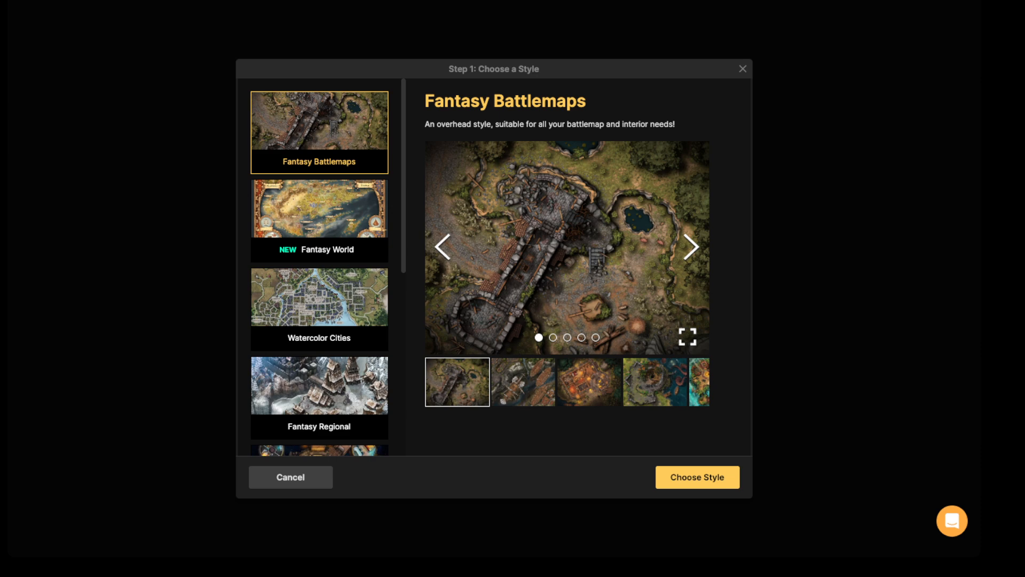
scroll(320, 267, "down", 2)
left_click(320, 310)
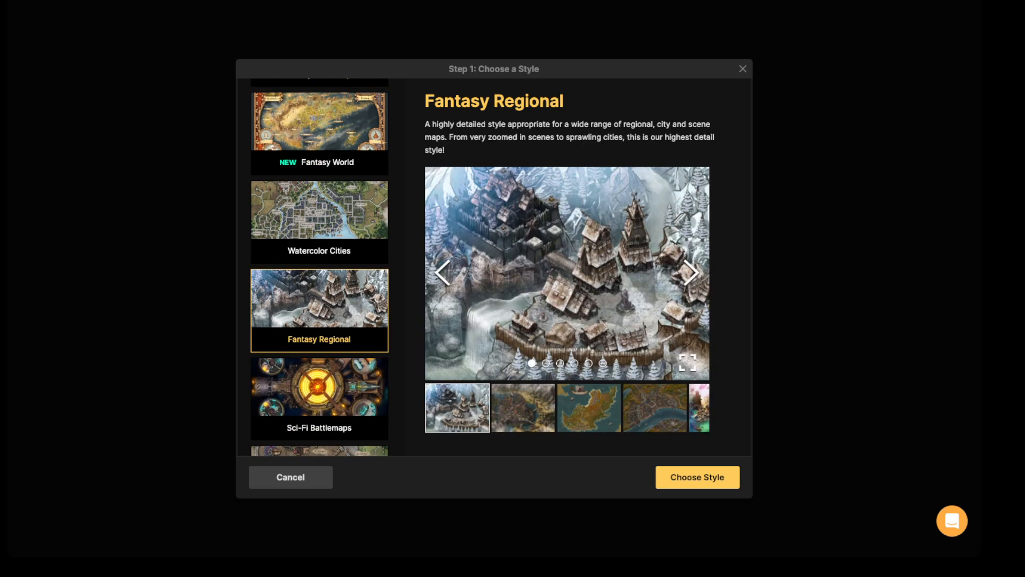
left_click(697, 477)
left_click(488, 121)
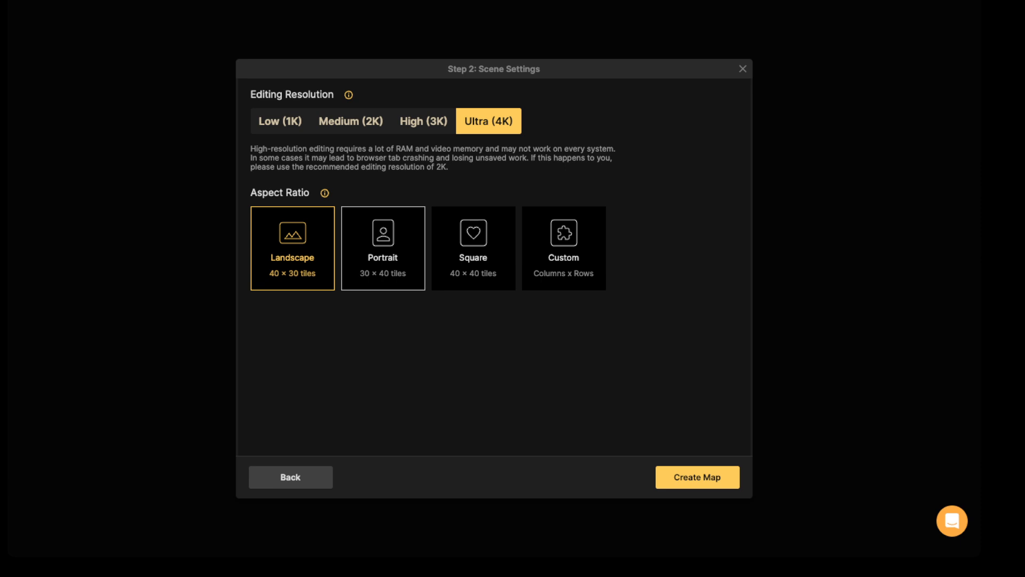
left_click(383, 249)
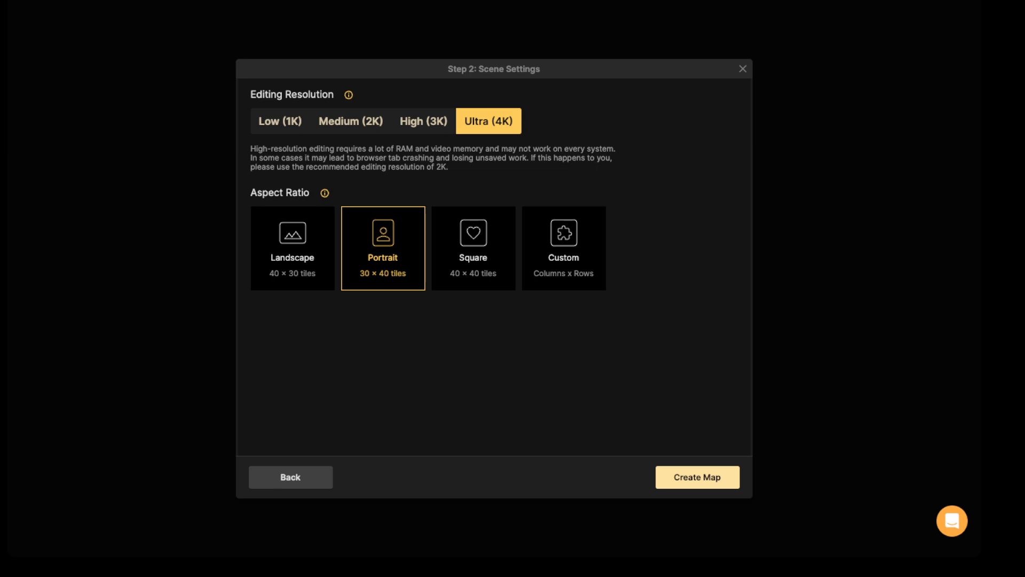
left_click(697, 476)
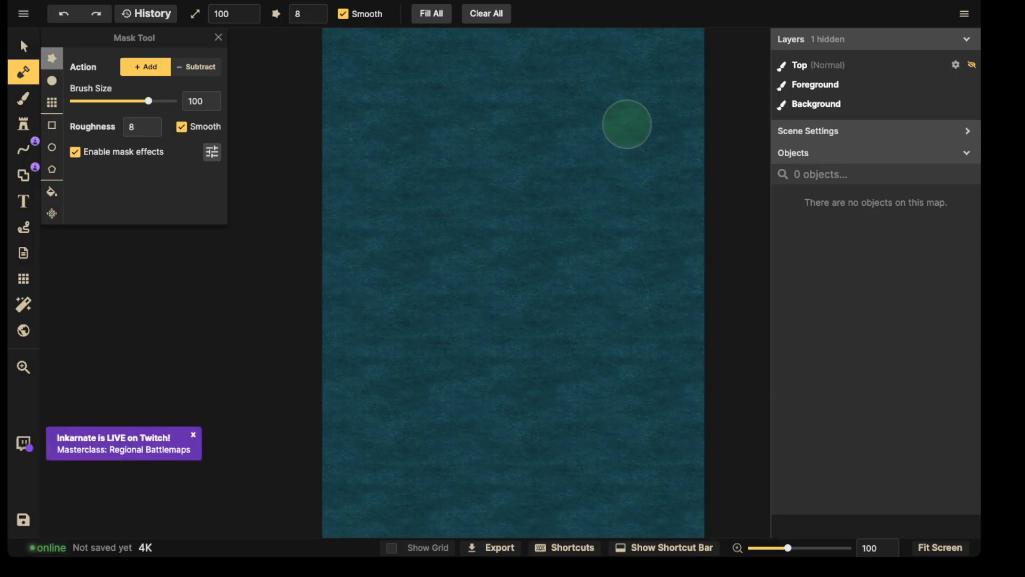
Dismiss the Twitch live notice and load the solid white favorite colour stroke into the free-draw Line Tool
left_click(193, 435)
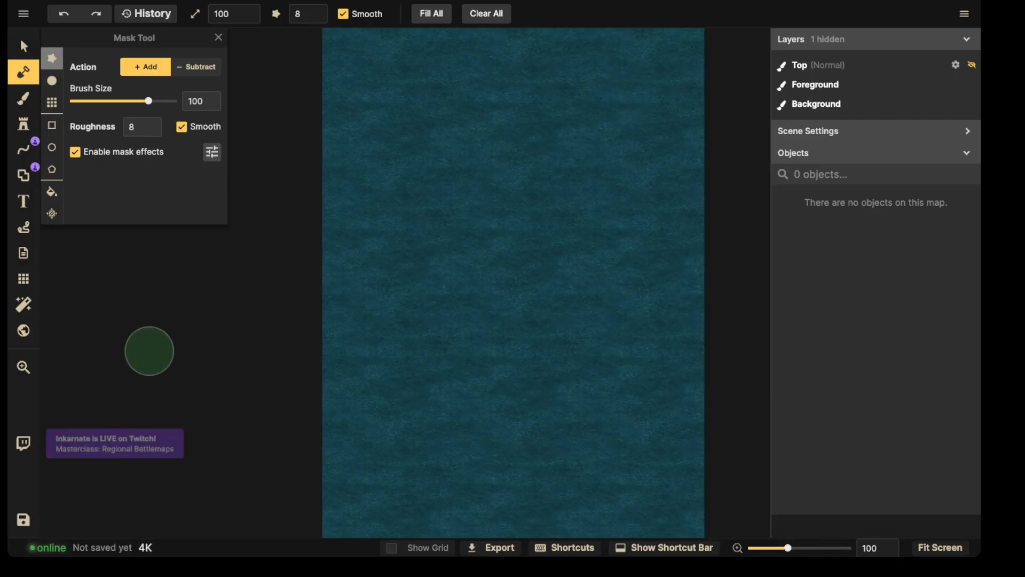
left_click(23, 47)
scroll(480, 237, "down", 3)
key("space")
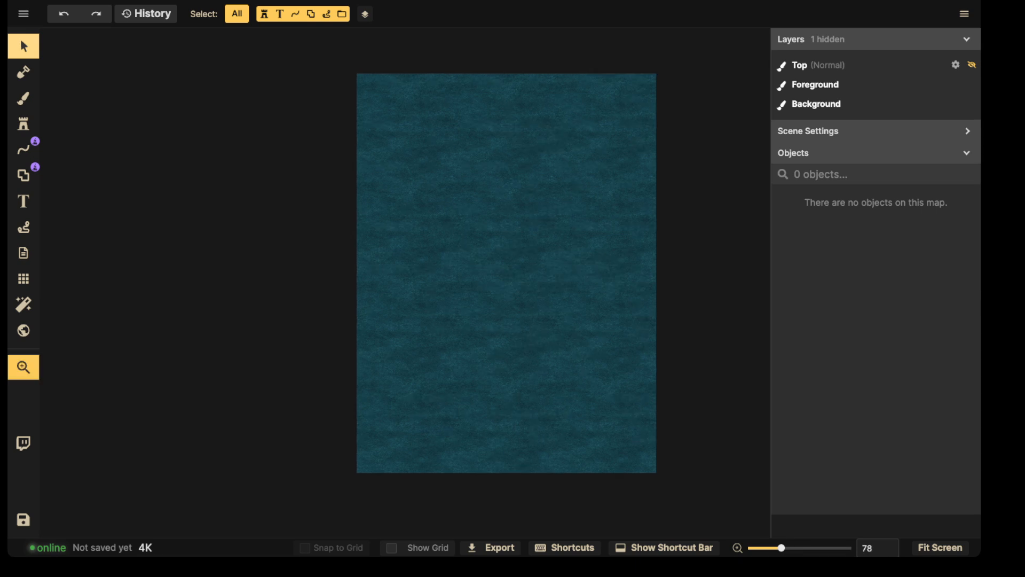
left_click_drag(507, 267, 404, 280)
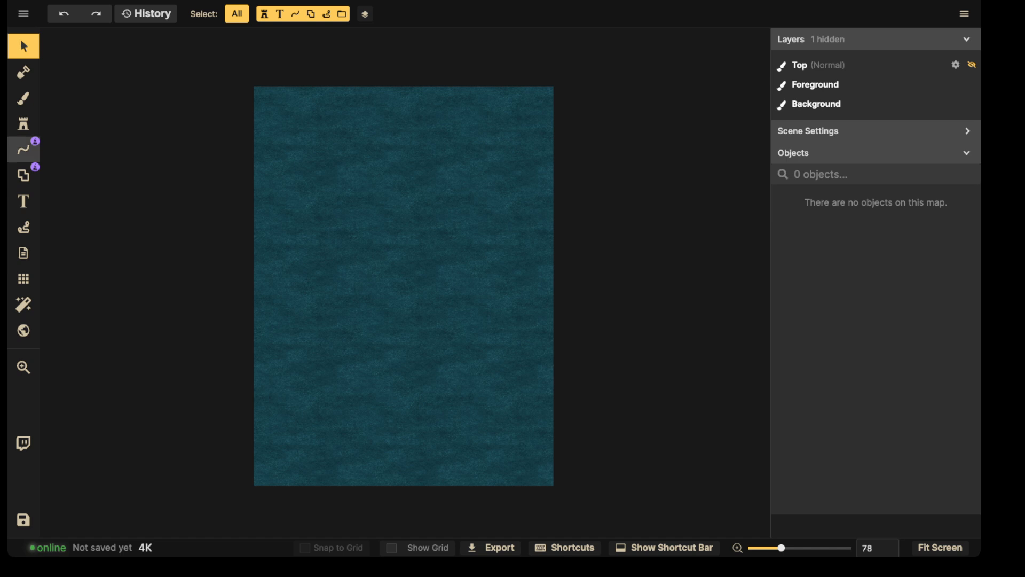
left_click(23, 149)
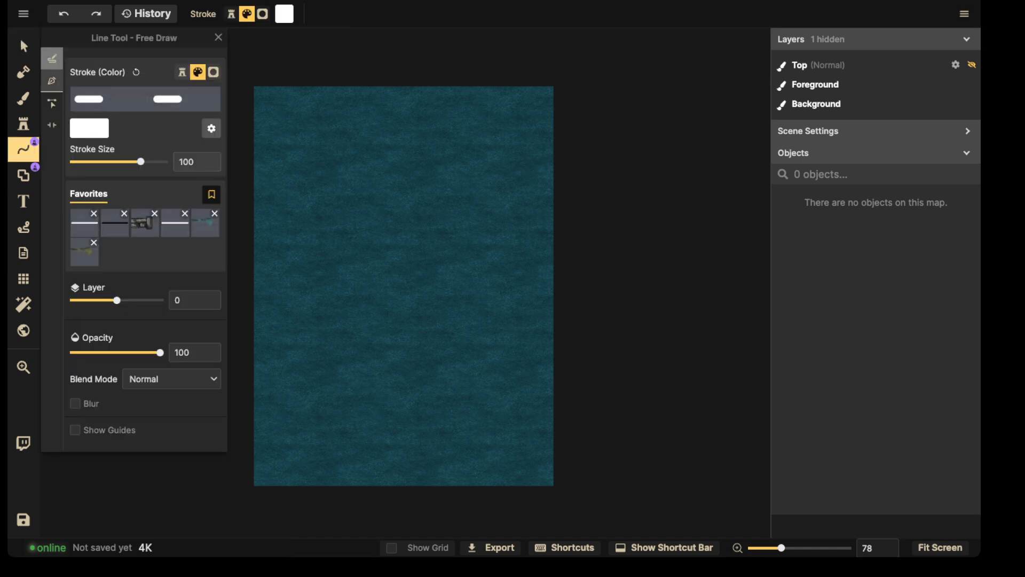
left_click(182, 72)
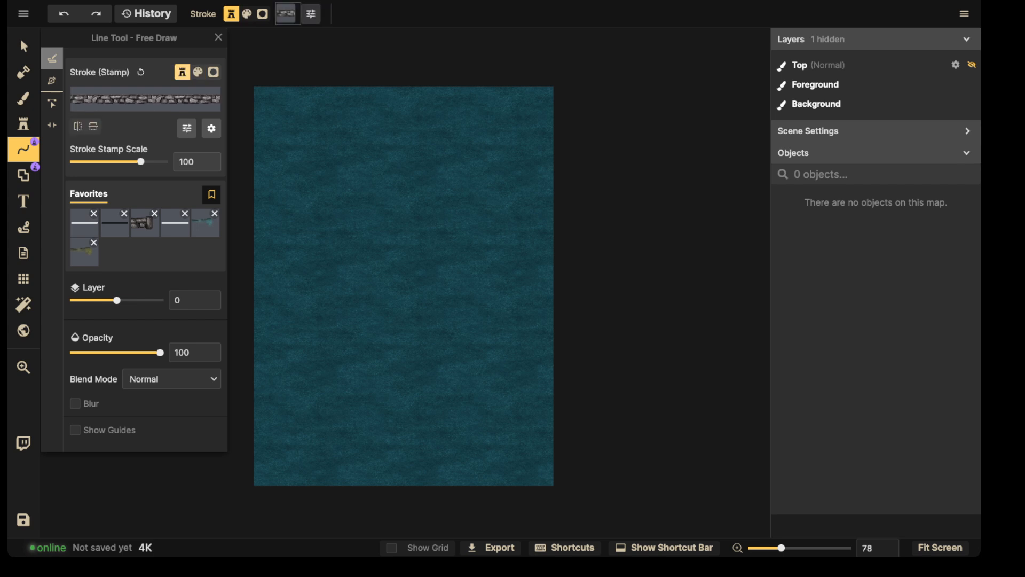
left_click(198, 72)
left_click(89, 128)
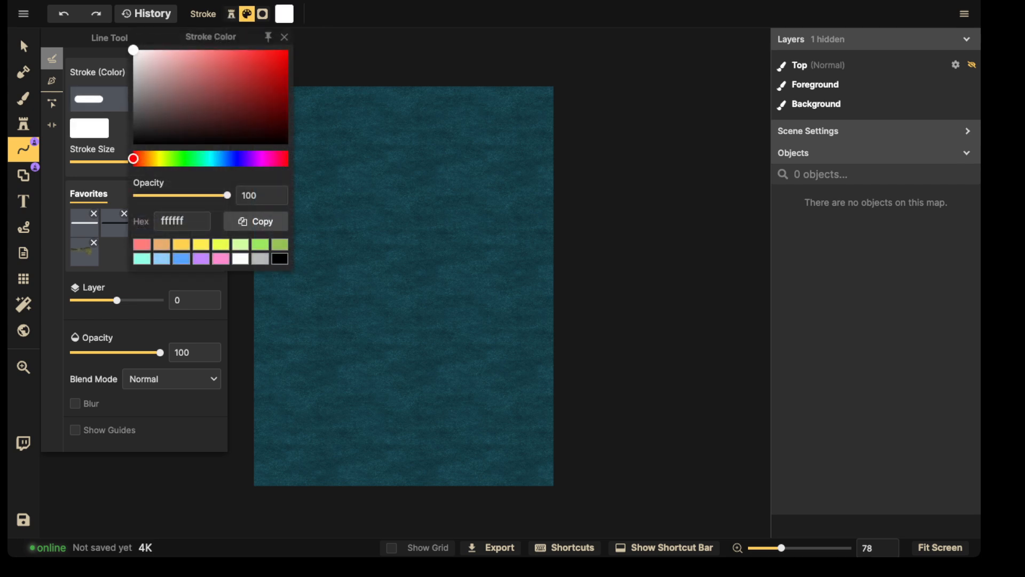
left_click(89, 128)
left_click(85, 222)
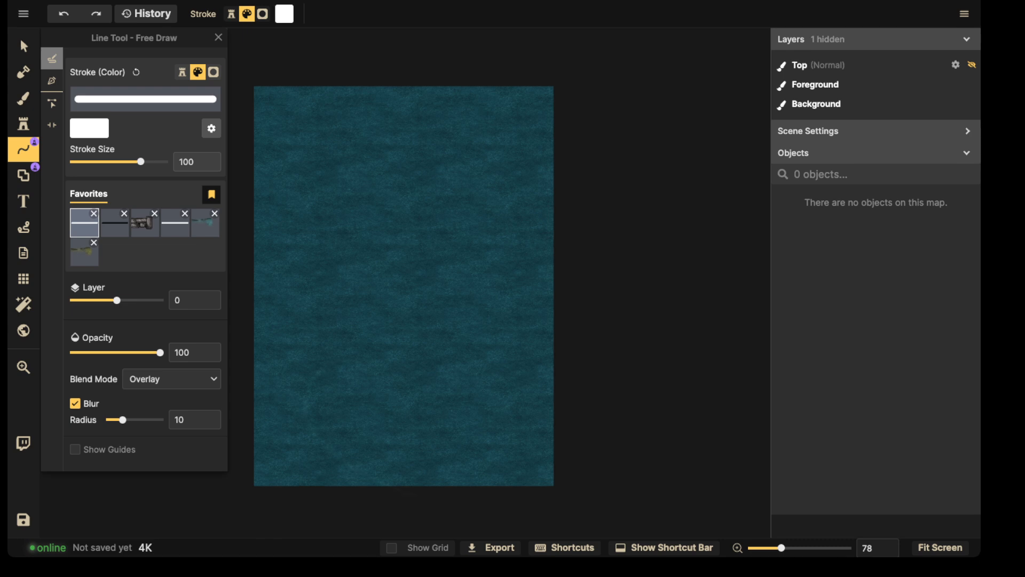
Draw a winding white path with three wide bends from the map's lower edge to its upper edge, using no blur, Normal blend mode and stroke size 500
left_click_drag(394, 363, 426, 497)
left_click(76, 375)
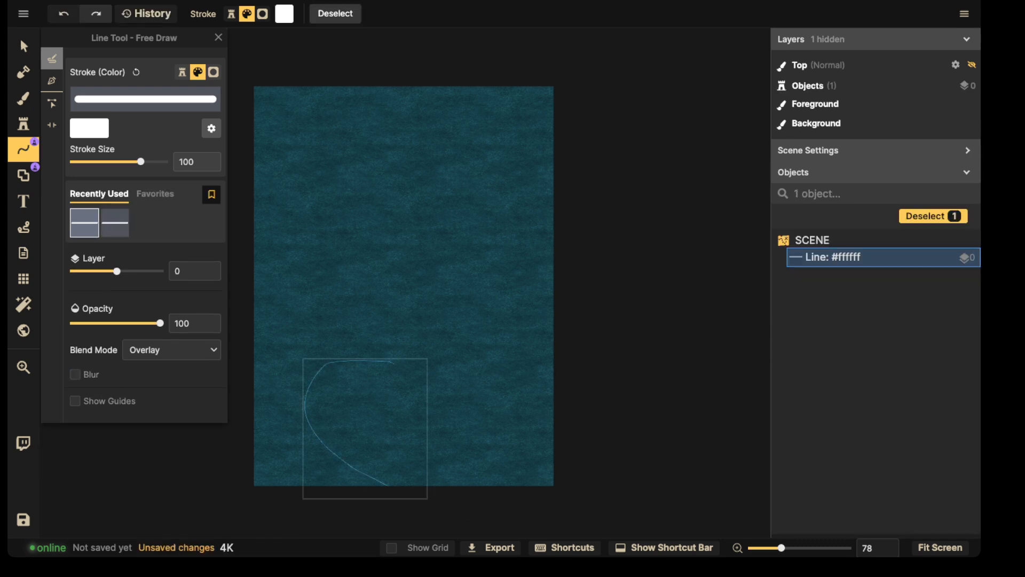
left_click(171, 349)
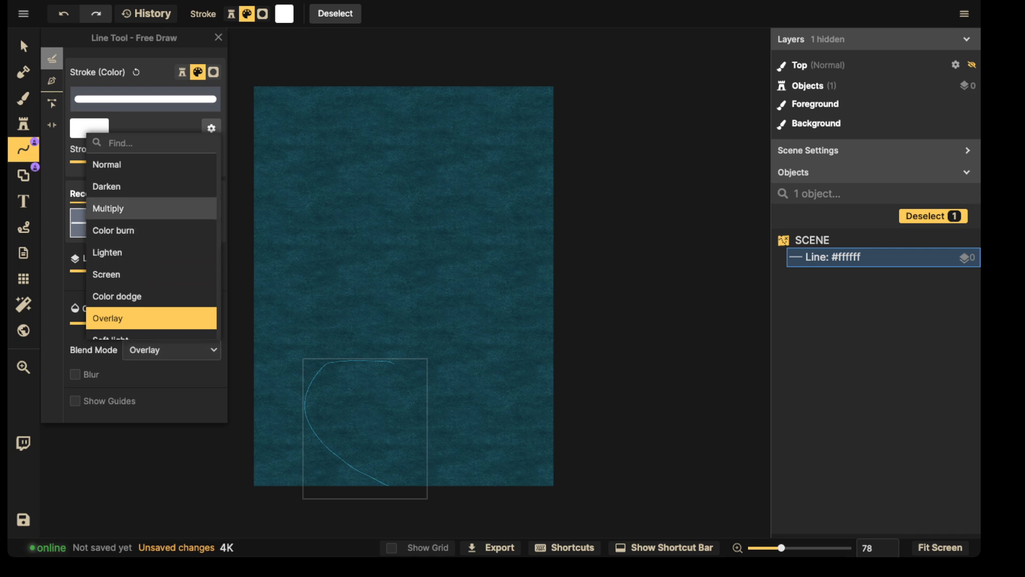
left_click(108, 165)
left_click_drag(141, 162, 164, 161)
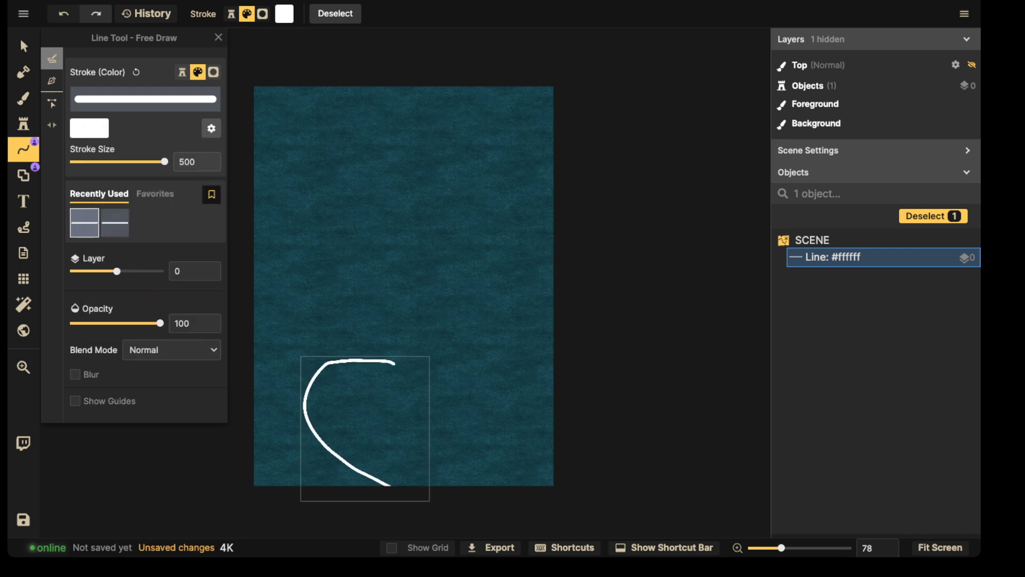
mouse_move(443, 492)
left_mouse_down()
mouse_move(327, 430)
mouse_move(356, 348)
mouse_move(465, 340)
mouse_move(504, 262)
mouse_move(304, 175)
mouse_move(418, 92)
mouse_move(418, 67)
left_mouse_up()
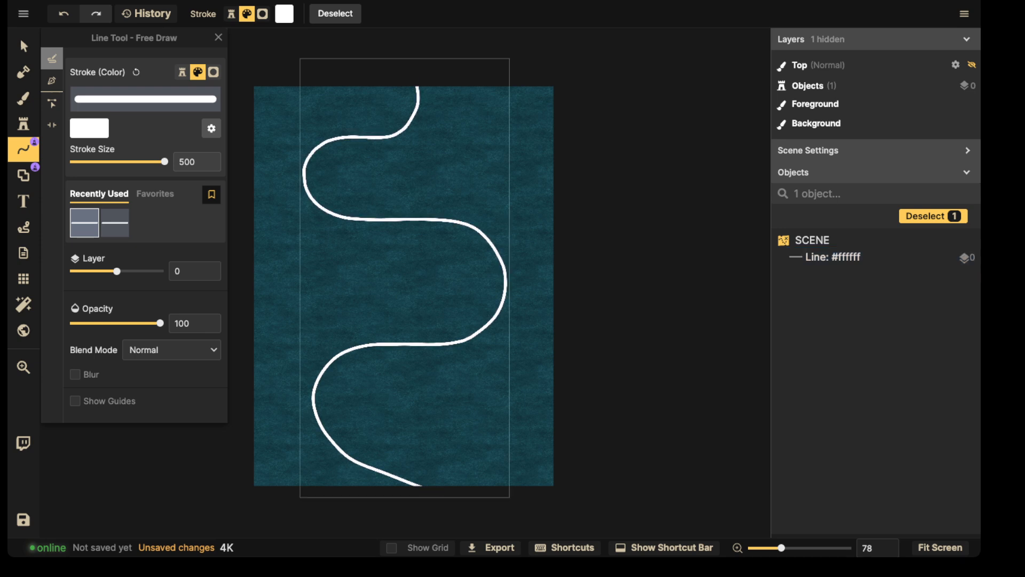
key("Escape")
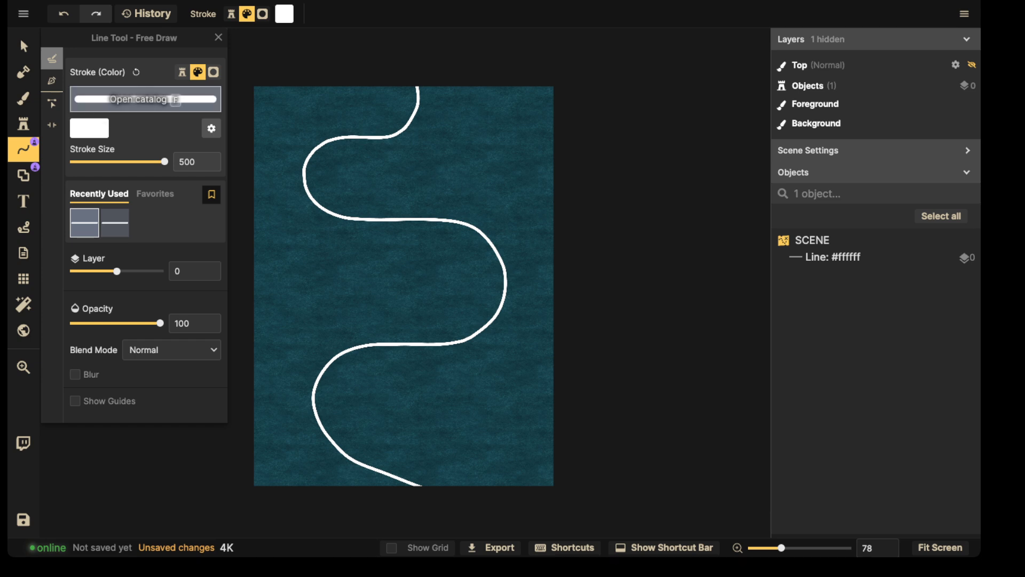
Change the line's stroke style to dotted and set the stroke size to 120
left_click(176, 101)
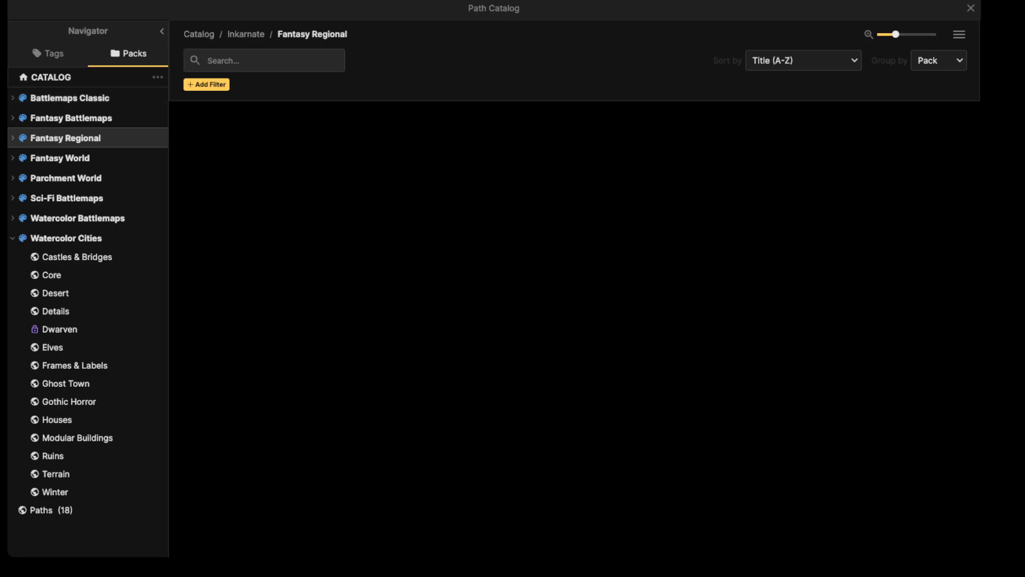
key("Escape")
left_click(211, 128)
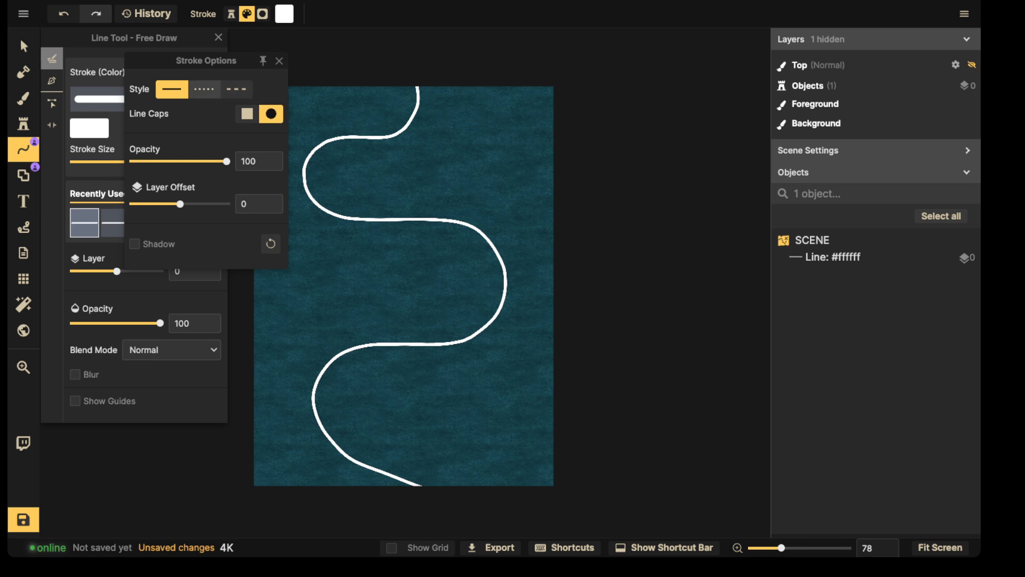
left_click(236, 88)
left_click(279, 44)
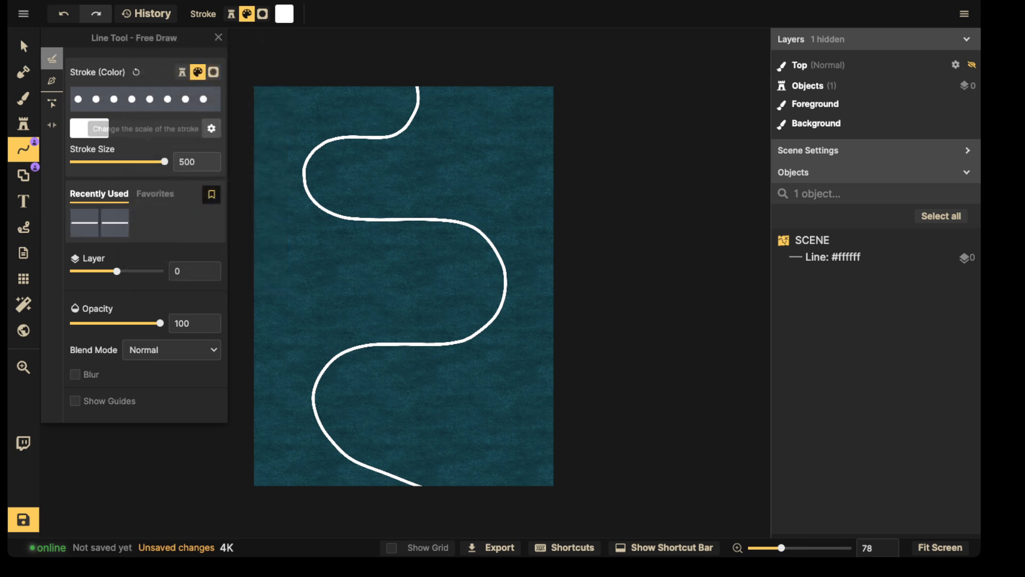
left_click_drag(164, 161, 143, 162)
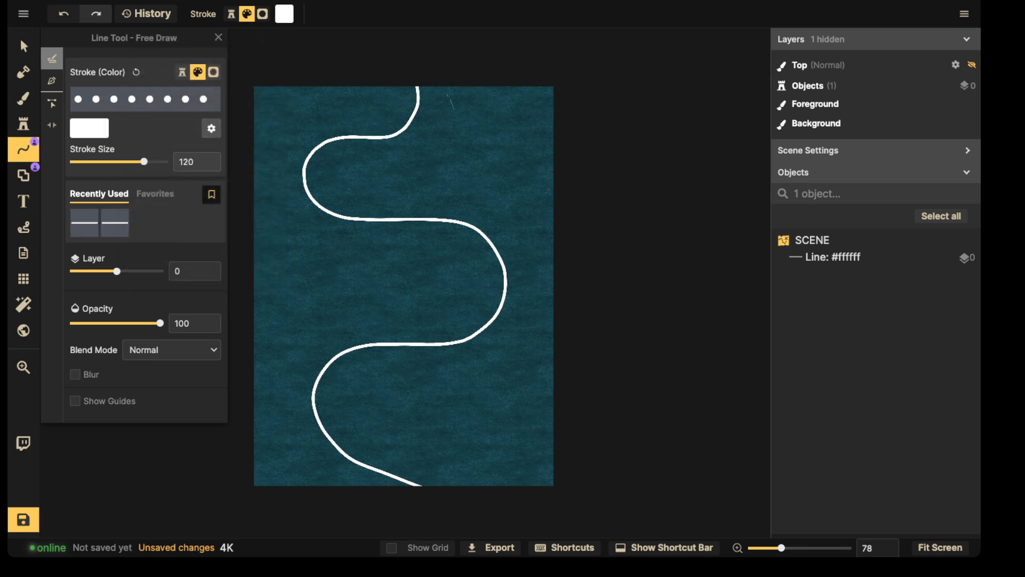
Try out dotted outlines around the areas enclosed by the path's bends at stroke size 500, removing each one
mouse_move(454, 109)
left_mouse_down()
mouse_move(373, 199)
mouse_move(510, 95)
mouse_move(443, 96)
left_mouse_up()
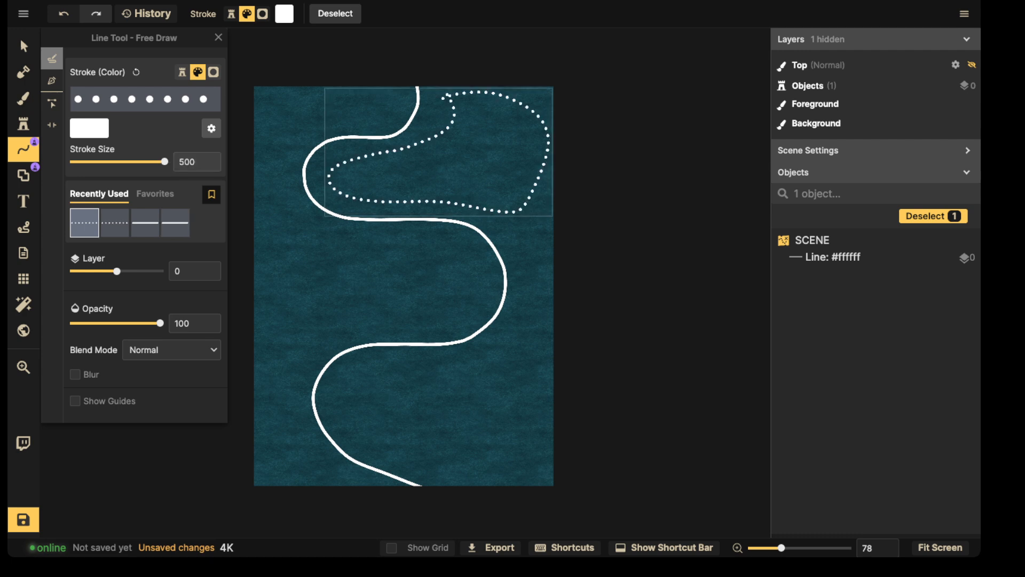
key("ctrl+z")
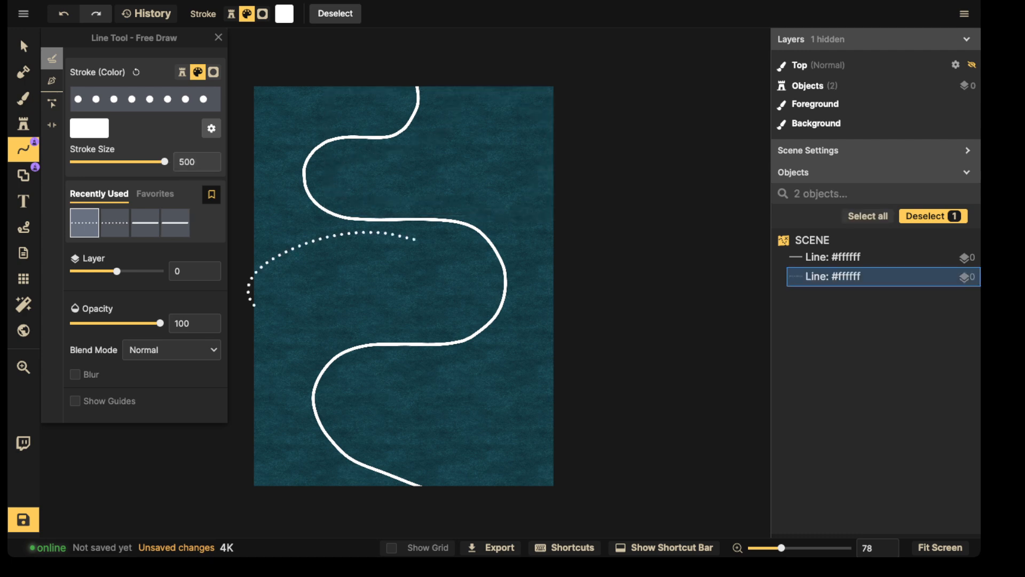
left_click_drag(366, 243, 351, 245)
key("ctrl+z")
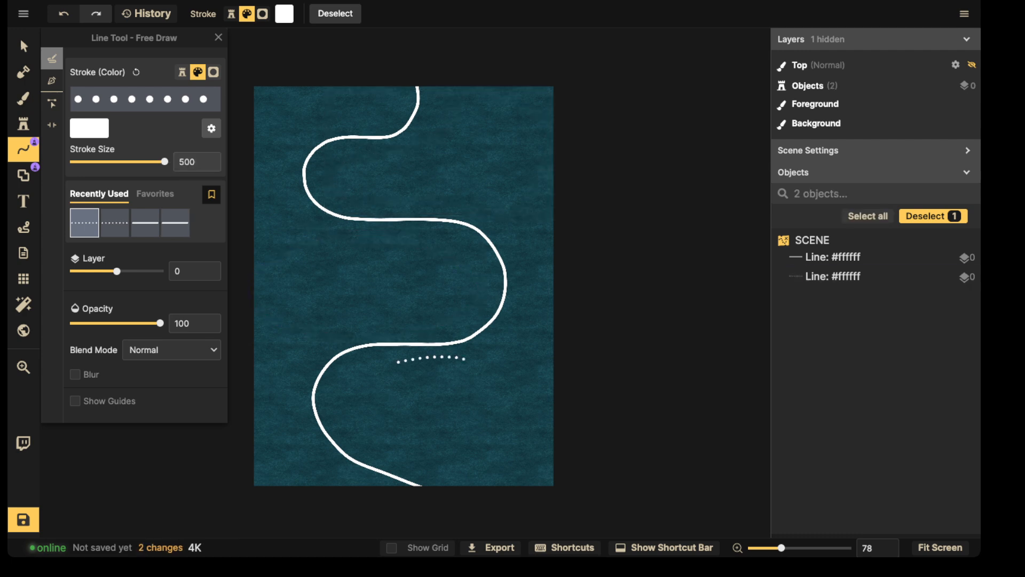
key("ctrl+shift+z")
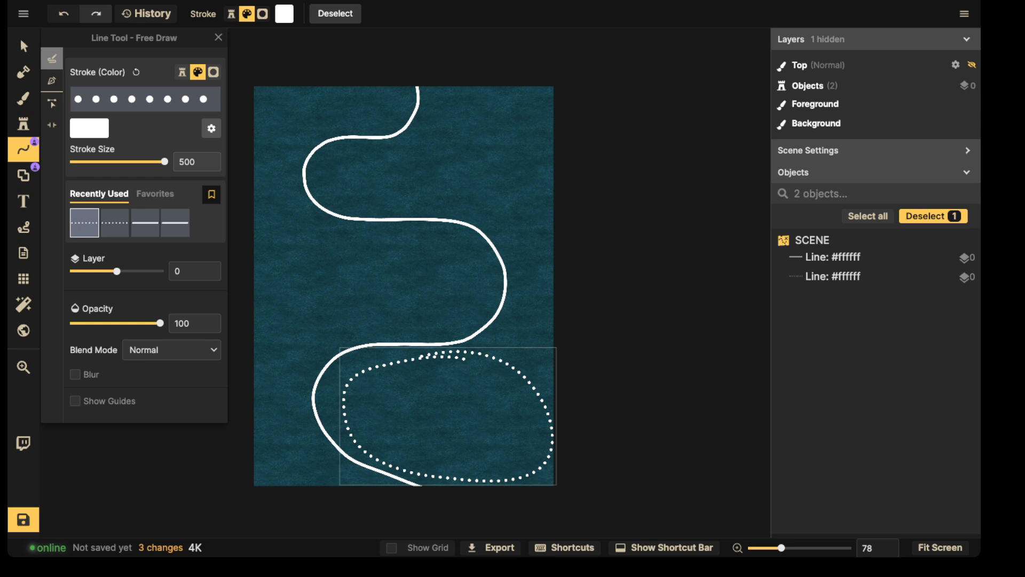
key("Delete")
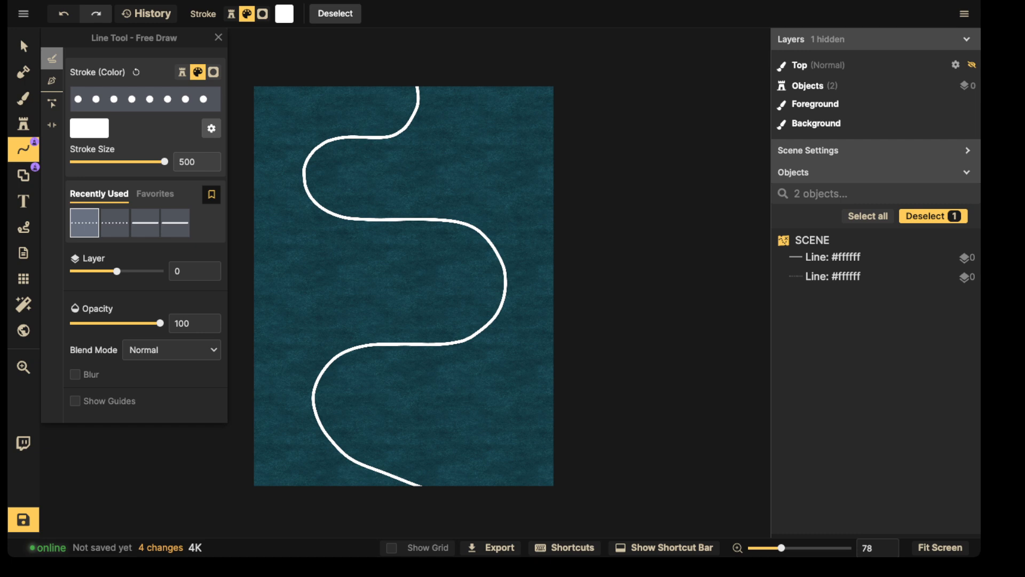
Draw a dotted oval inside each of the path's three bends and a dotted V-shaped wedge opening from each bend toward the facing map edge
mouse_move(426, 228)
left_mouse_down()
mouse_move(442, 234)
mouse_move(407, 230)
left_mouse_up()
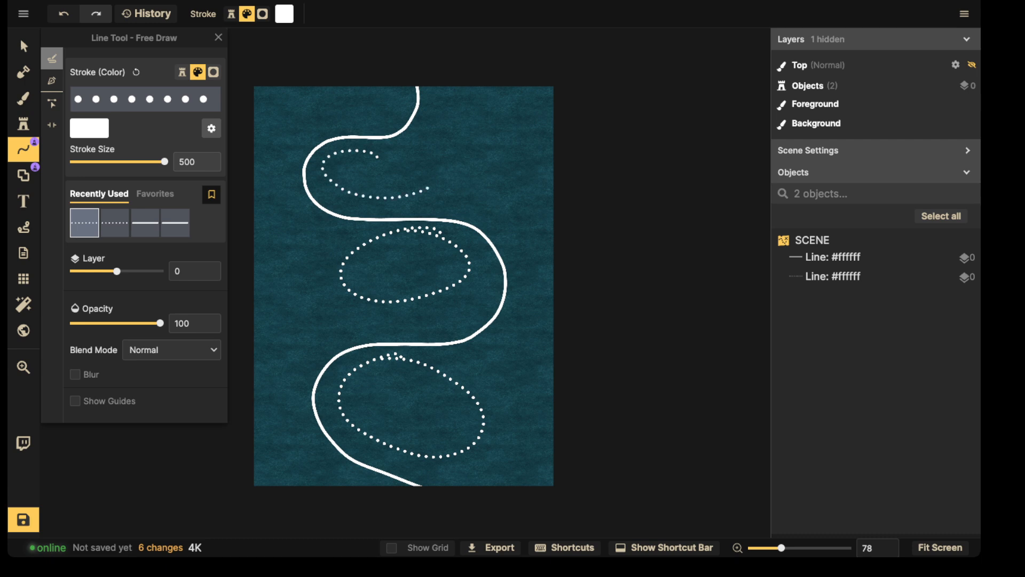
left_click_drag(429, 188, 355, 153)
left_click_drag(369, 415, 552, 466)
left_click_drag(292, 314, 255, 322)
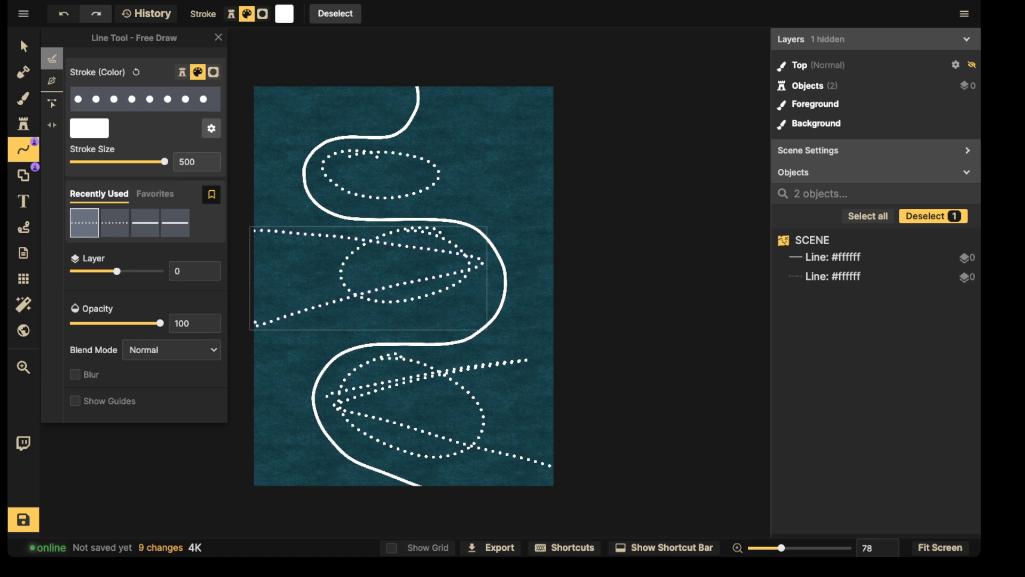
left_click_drag(424, 194, 593, 224)
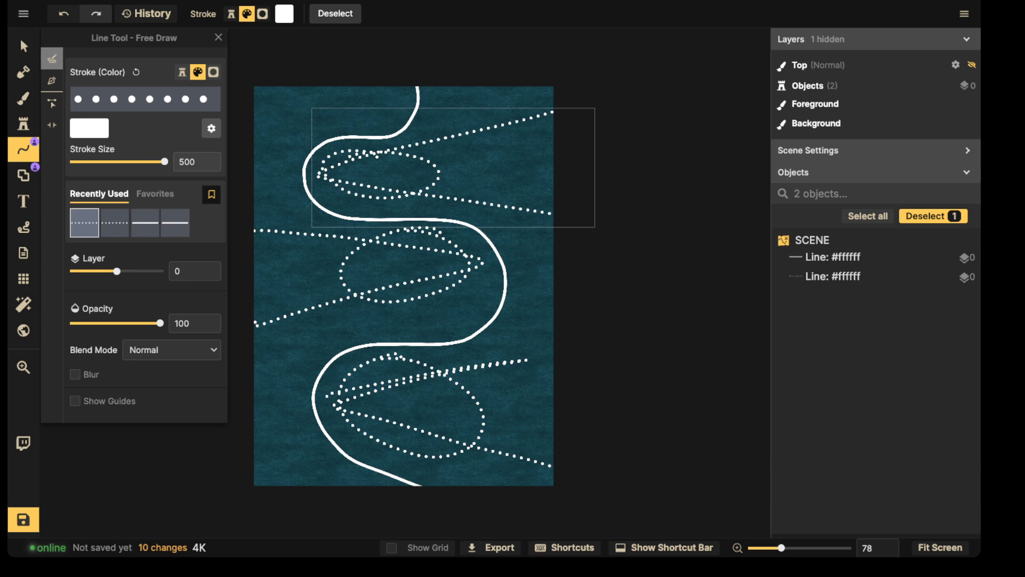
Delete all the dotted ovals and wedges, keeping only the solid winding path
left_click(24, 47)
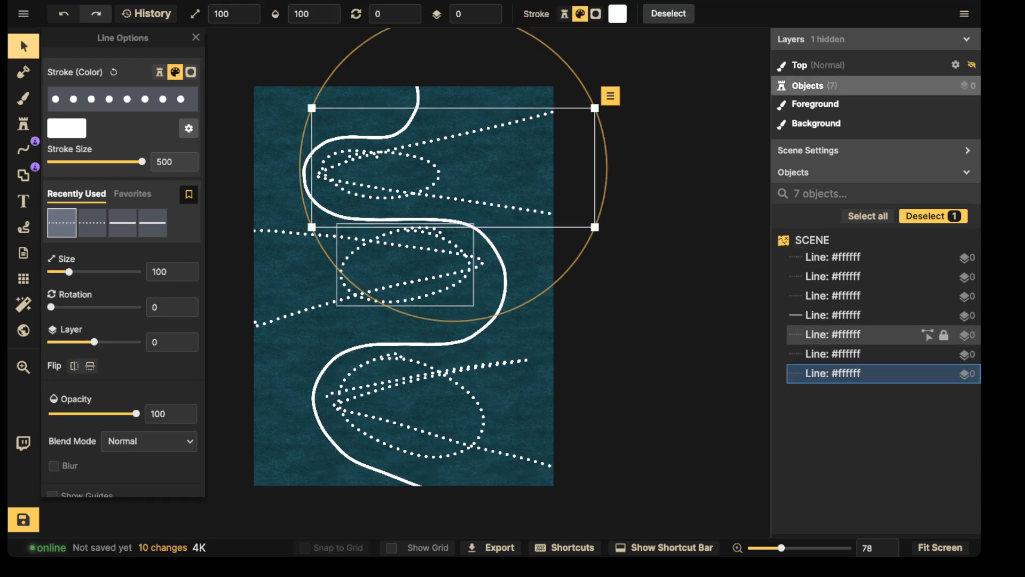
key("Delete")
key("Delete")
key("Delete")
key("Delete")
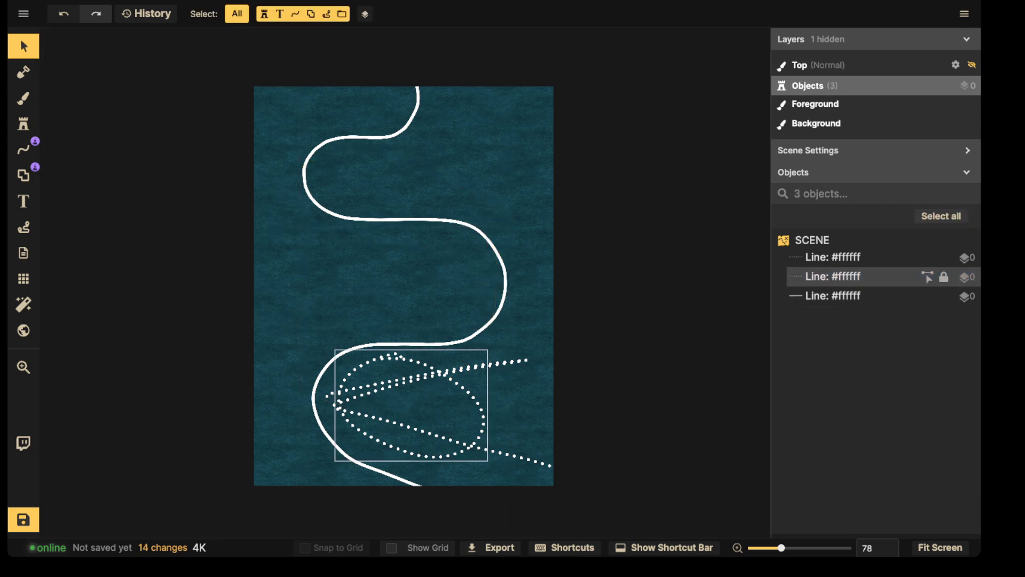
left_click(854, 276)
key("Delete")
left_click(854, 257)
key("Delete")
left_click(854, 258)
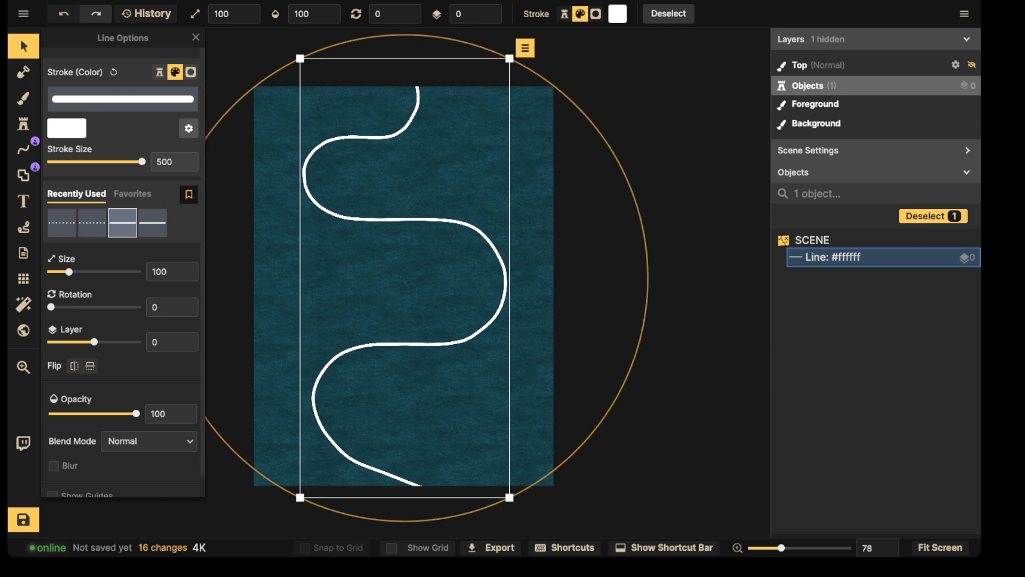
Fill the entire map with the land mask
left_click(23, 72)
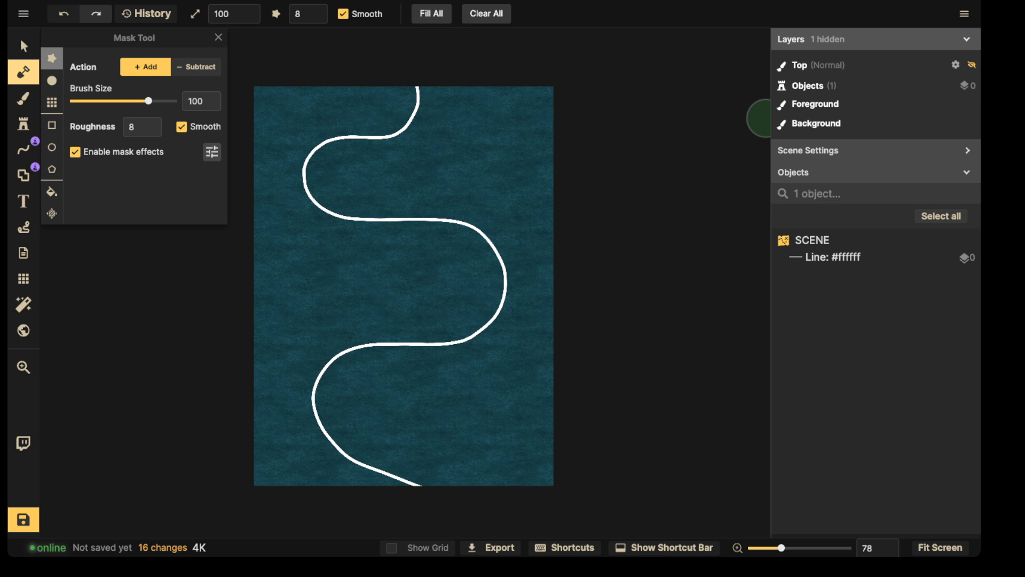
left_click(24, 46)
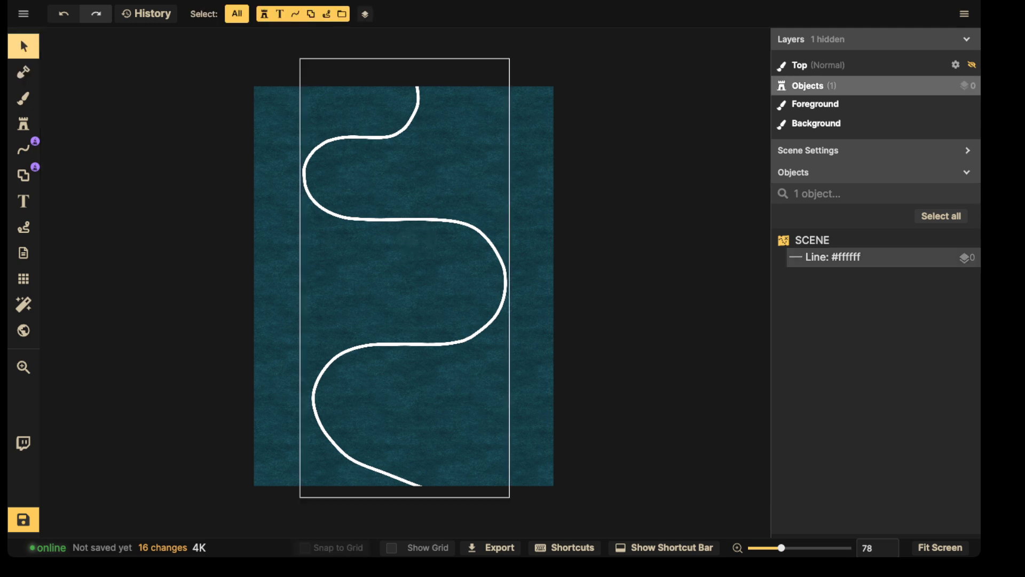
left_click(416, 219)
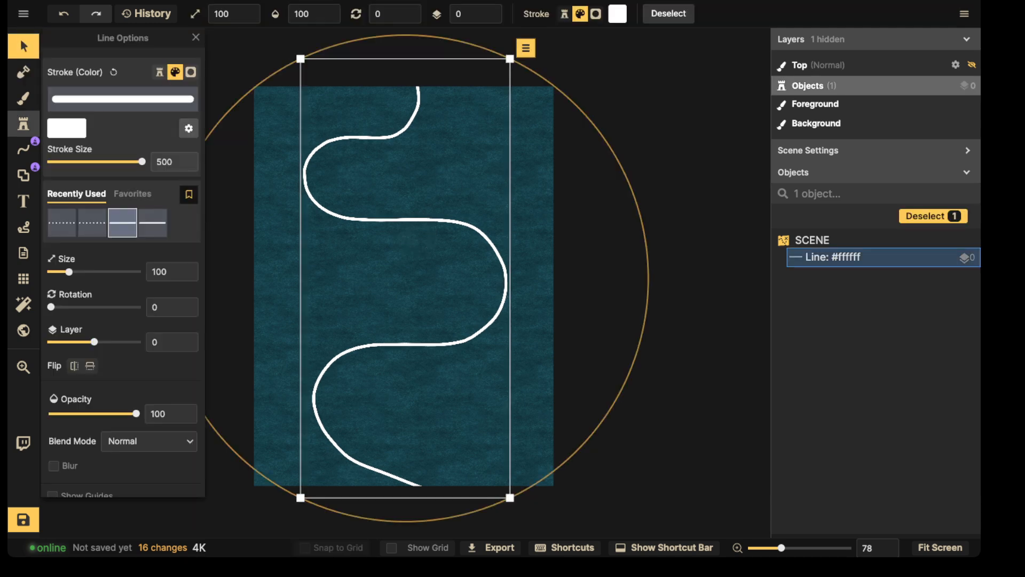
left_click(23, 72)
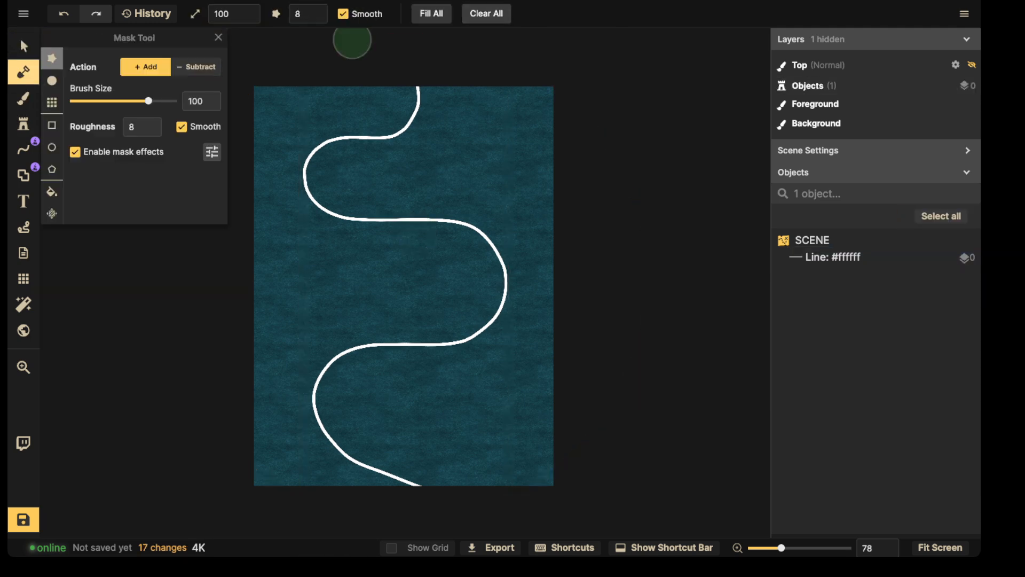
left_click(431, 14)
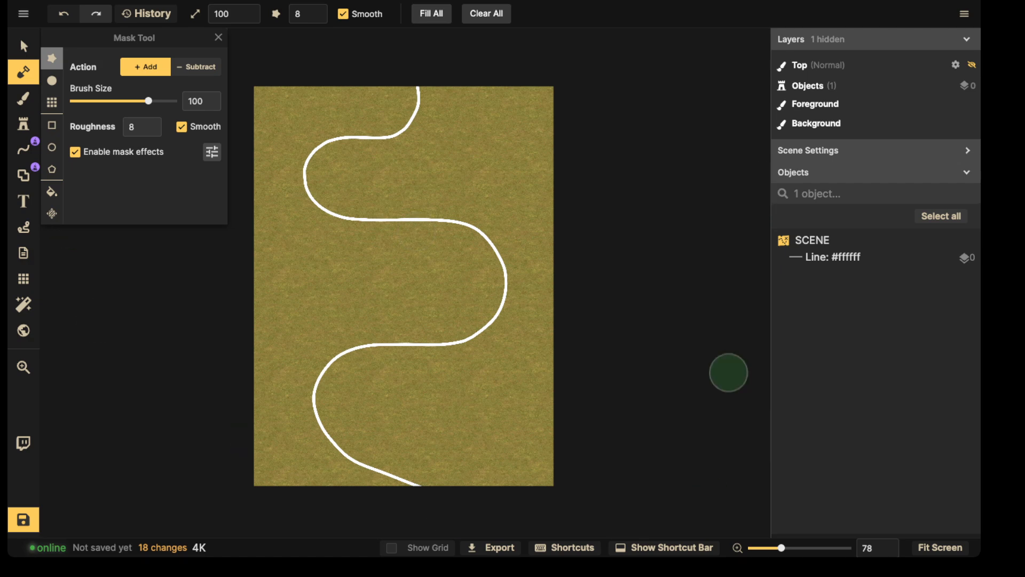
Fill the foreground with a brown dirt texture from the Fantasy Regional Grasslands set
left_click(23, 99)
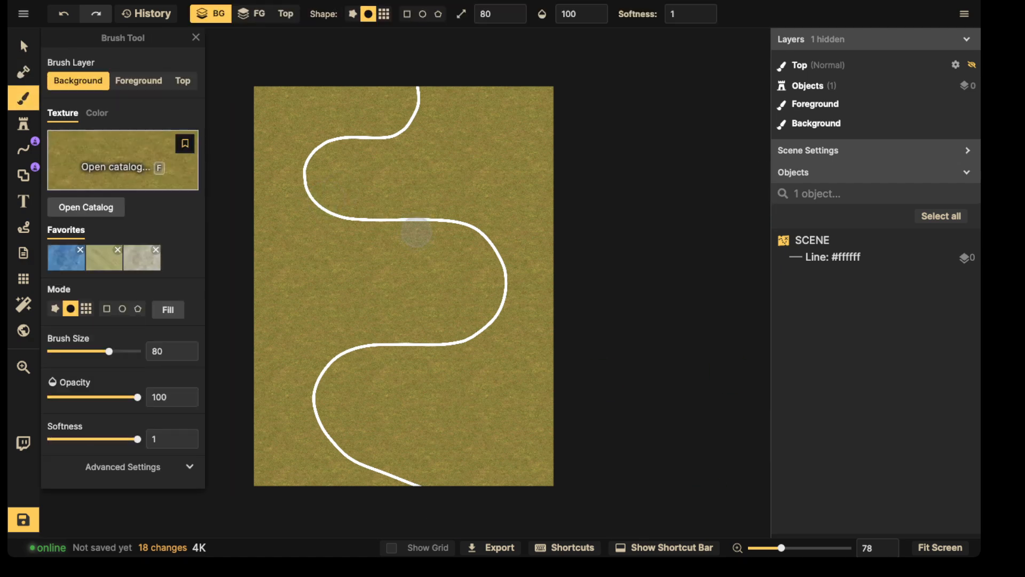
left_click(122, 161)
scroll(291, 320, "down", 4)
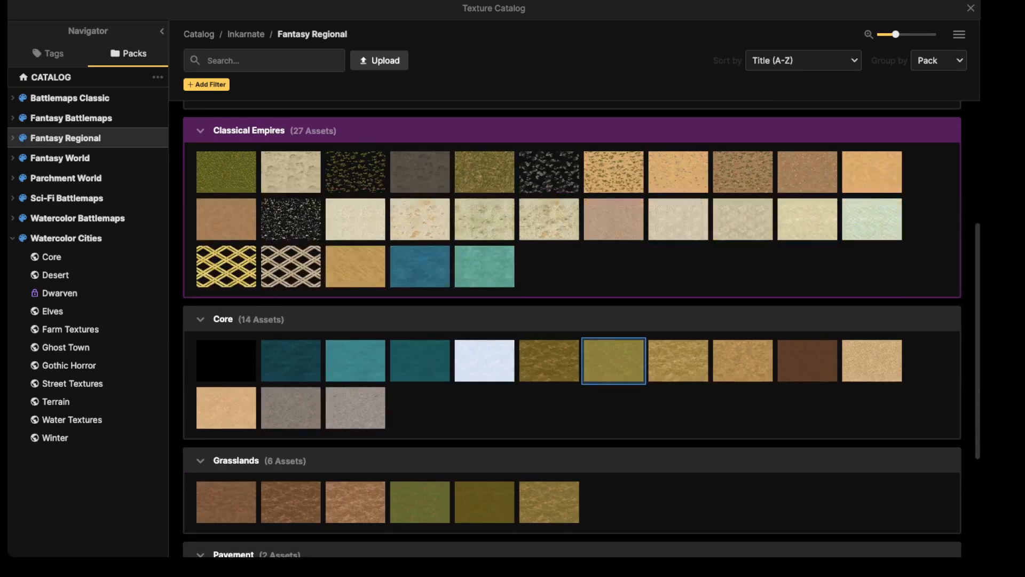
left_click(291, 502)
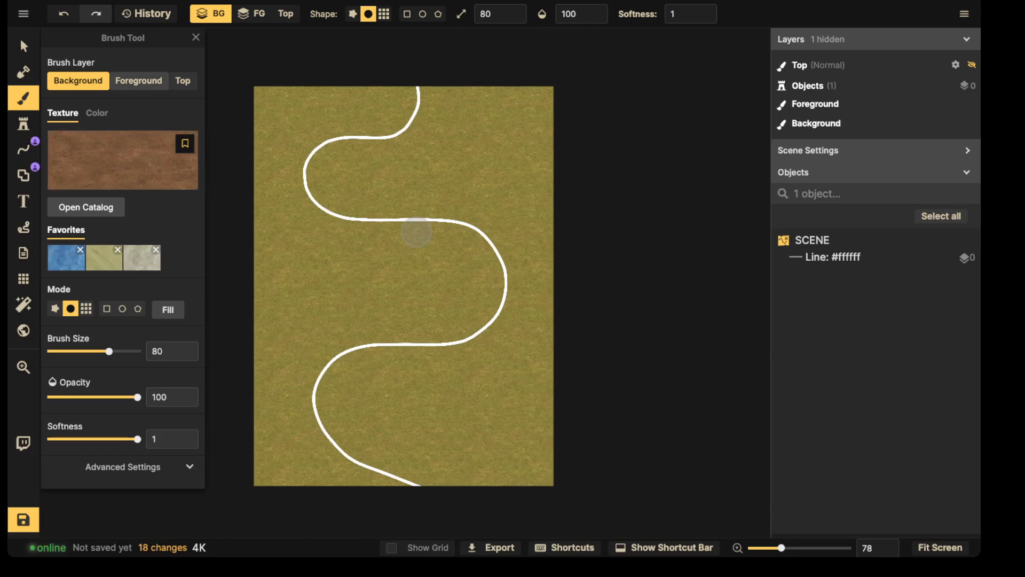
left_click(251, 14)
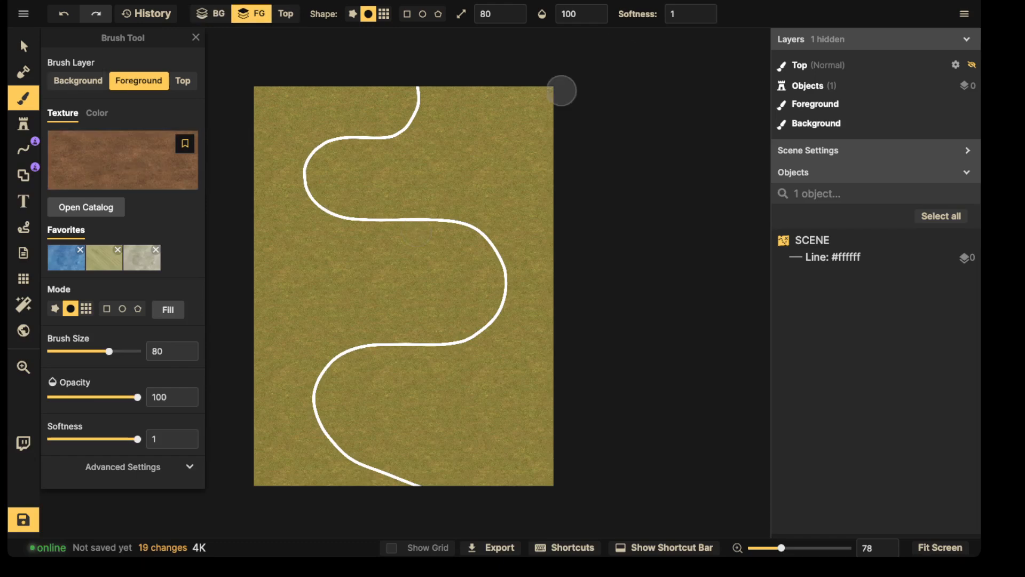
left_click(168, 309)
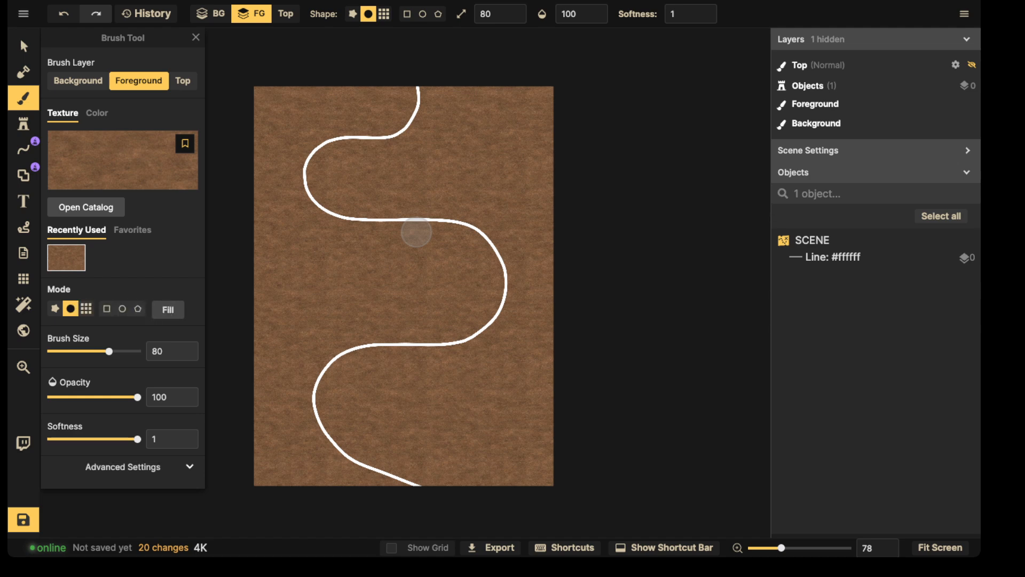
Set the dirt texture's scale to 141.73 and refill the foreground with it
left_click(123, 466)
scroll(123, 466, "down", 3)
left_click_drag(102, 361, 109, 361)
left_click(169, 138)
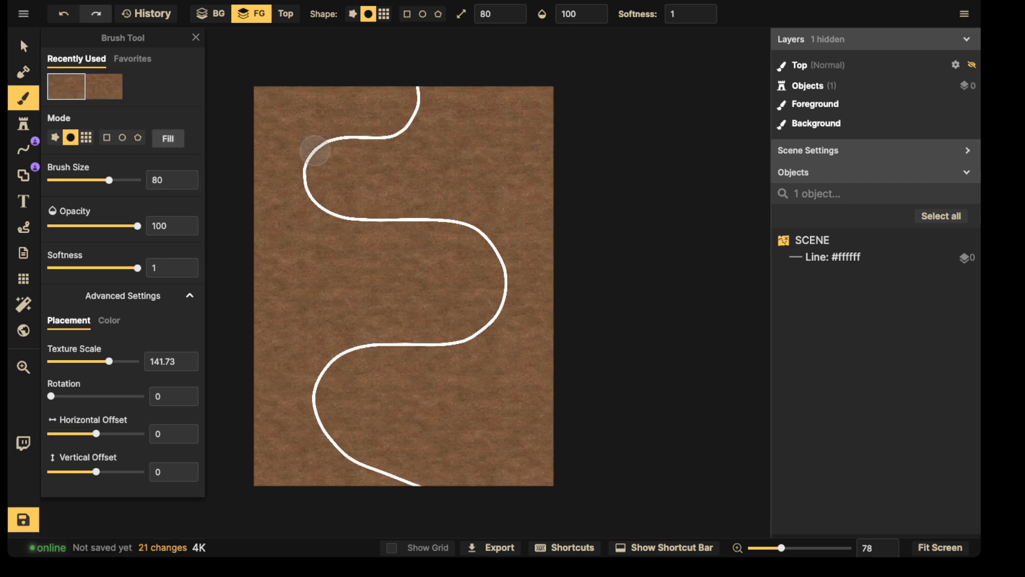
Search the Fantasy Battlemaps stamps for "cliff" and choose the brown rocky cliff set with 10 variants
left_click(24, 46)
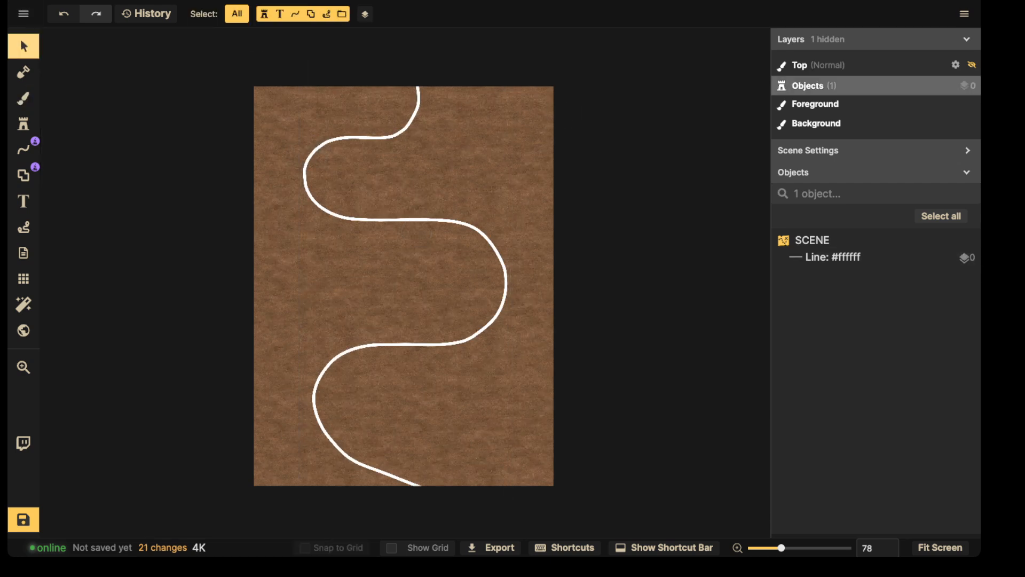
left_click(374, 219)
left_click(23, 123)
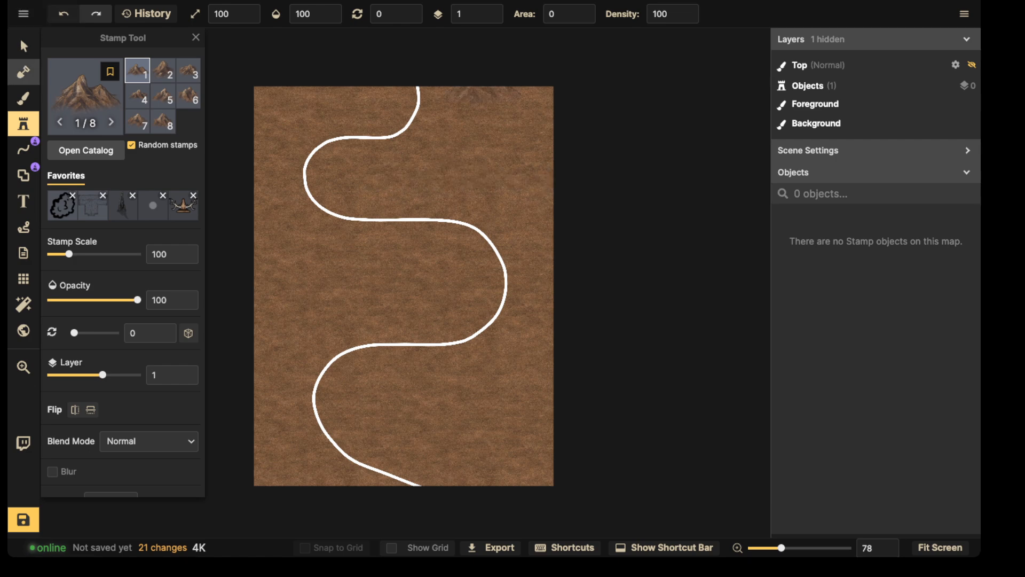
left_click(86, 150)
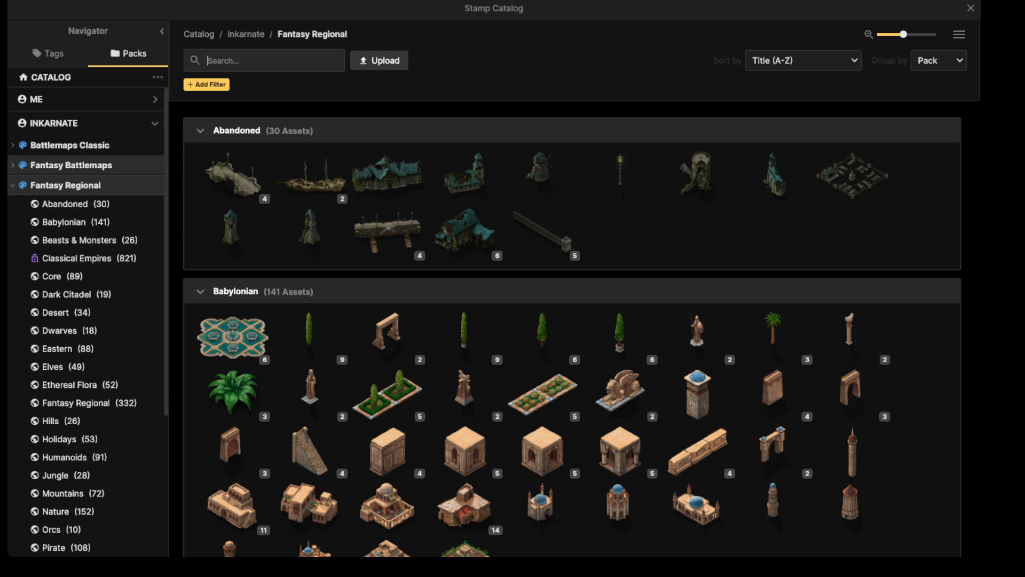
left_click(71, 165)
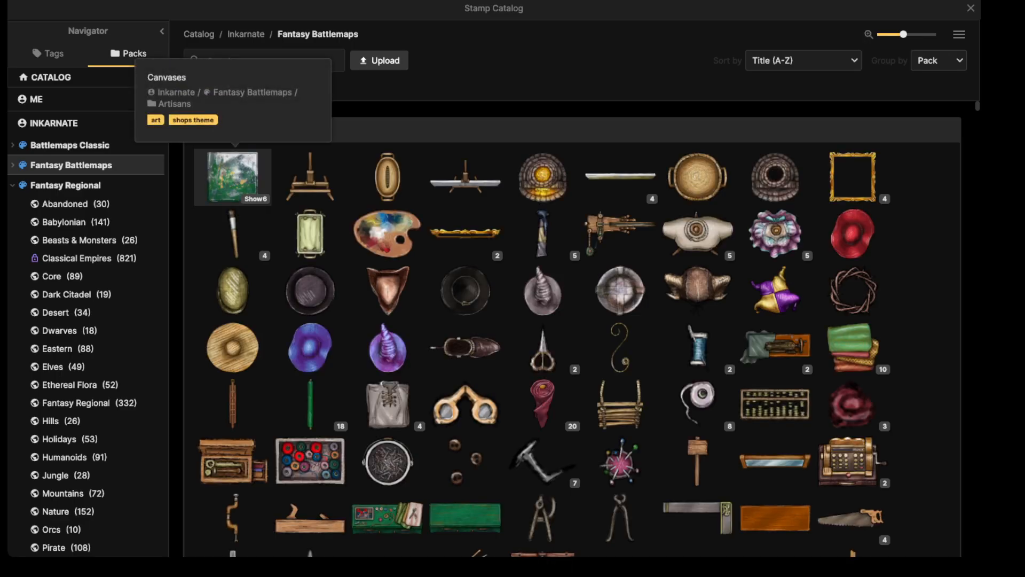
scroll(70, 235, "down", 4)
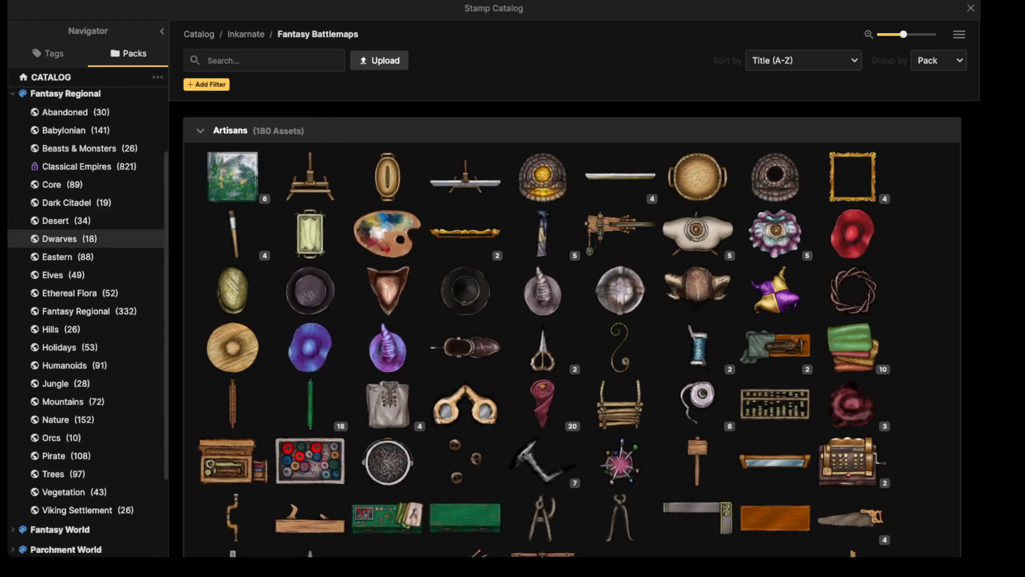
left_click(235, 61)
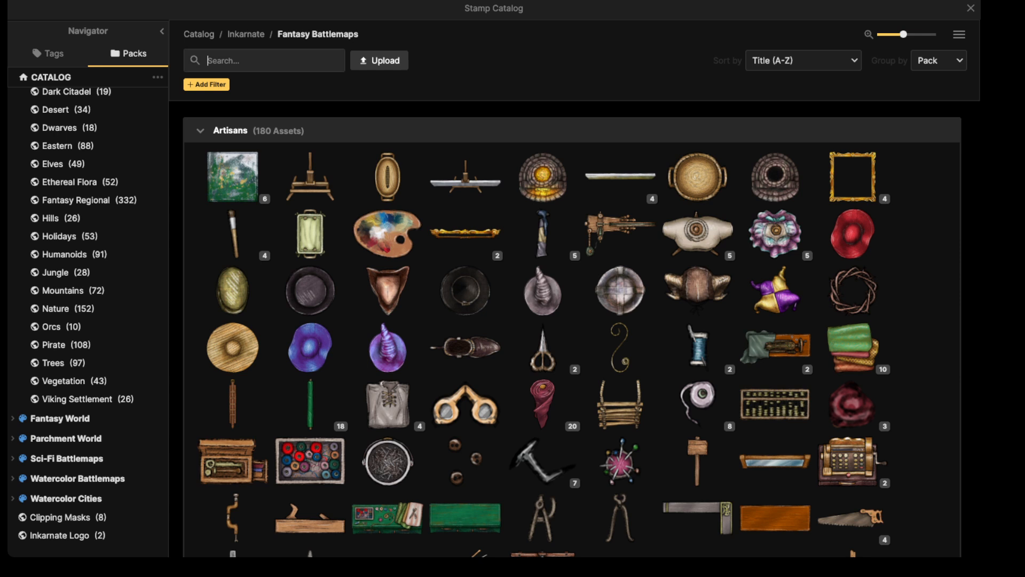
type("cliff")
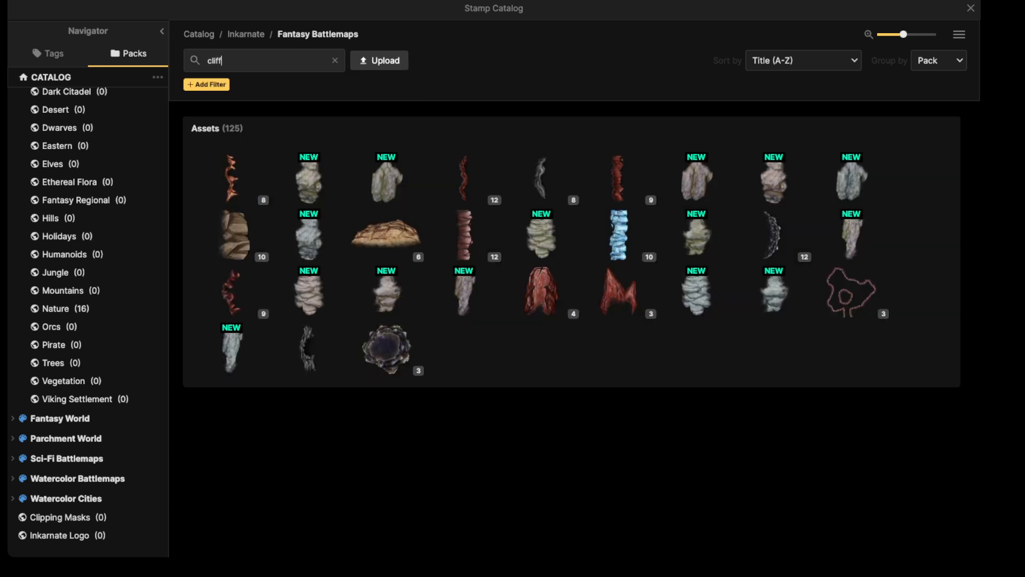
left_click(234, 235)
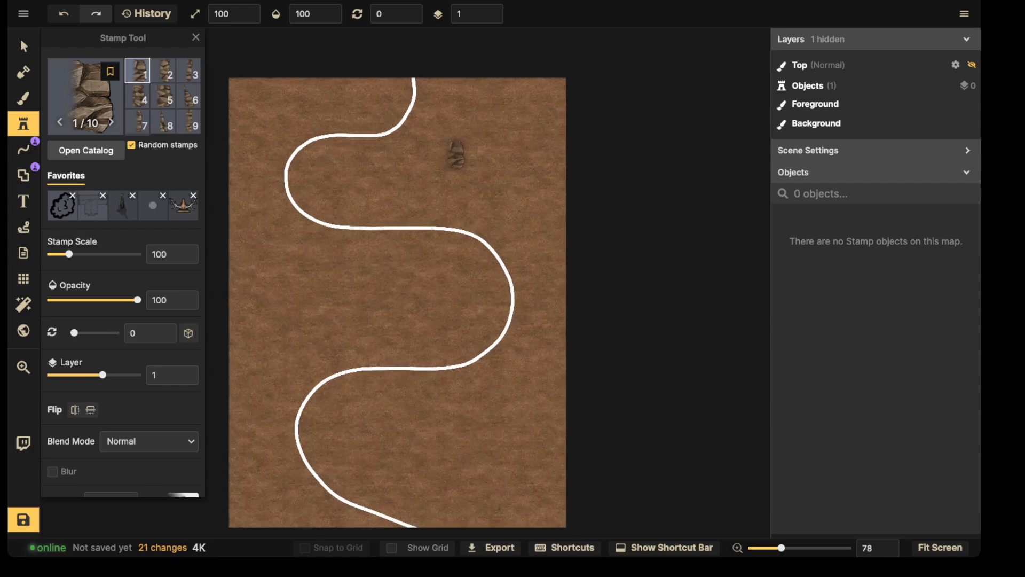
Set the cliff stamp to scale 300 and rotation 90, and switch to the long variant 10
left_click(419, 233)
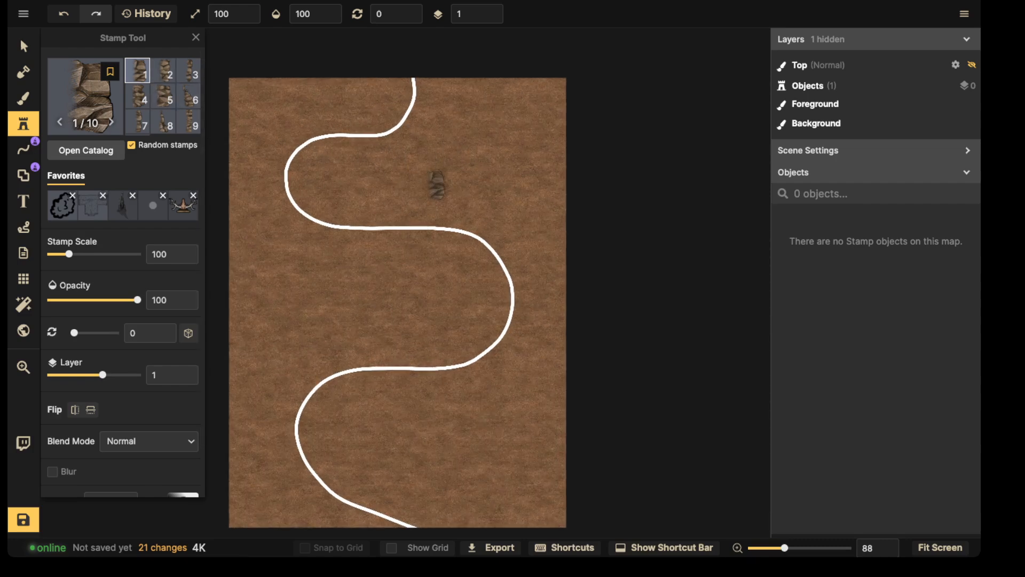
key("r")
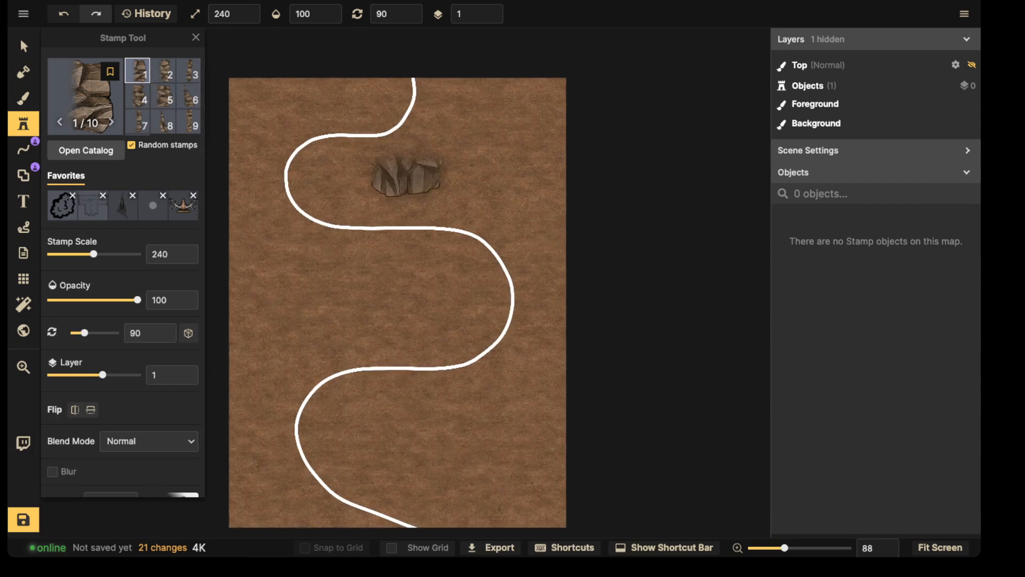
key("Left")
key("Left")
key("Left")
key("Left")
key("Left")
key("Left")
key("Left")
key("Left")
key("Left")
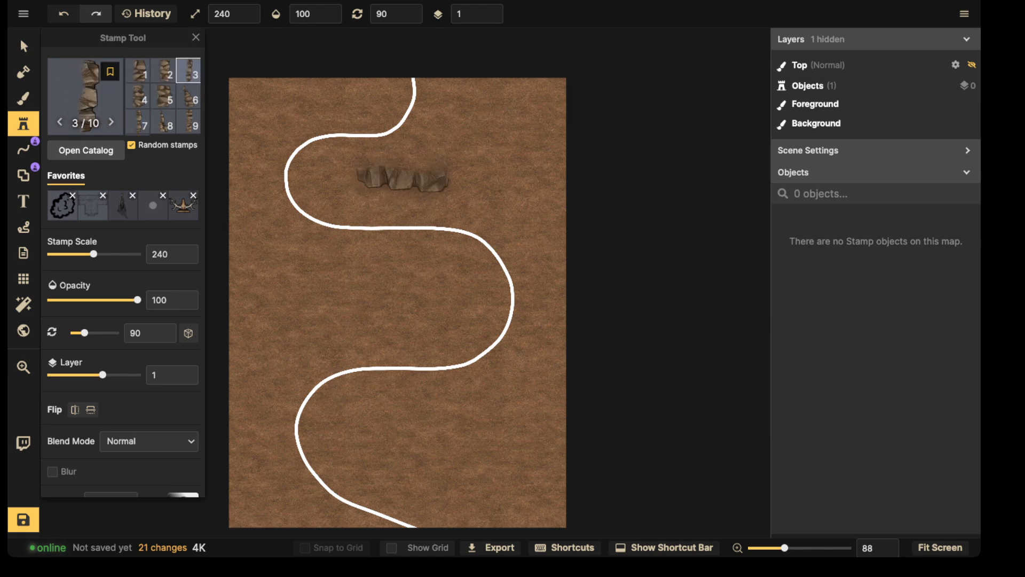
key("Up")
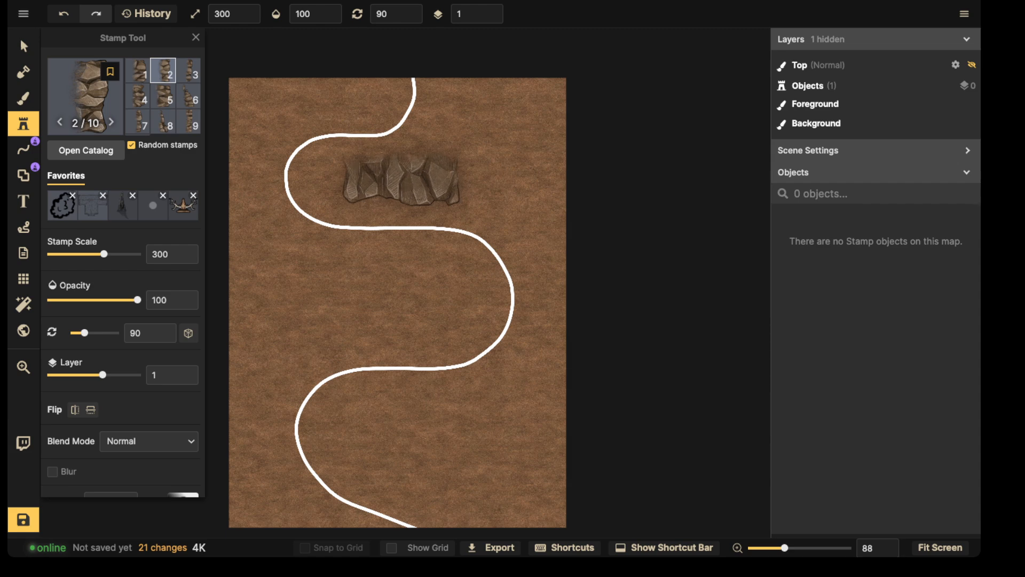
key("Left")
key("Left")
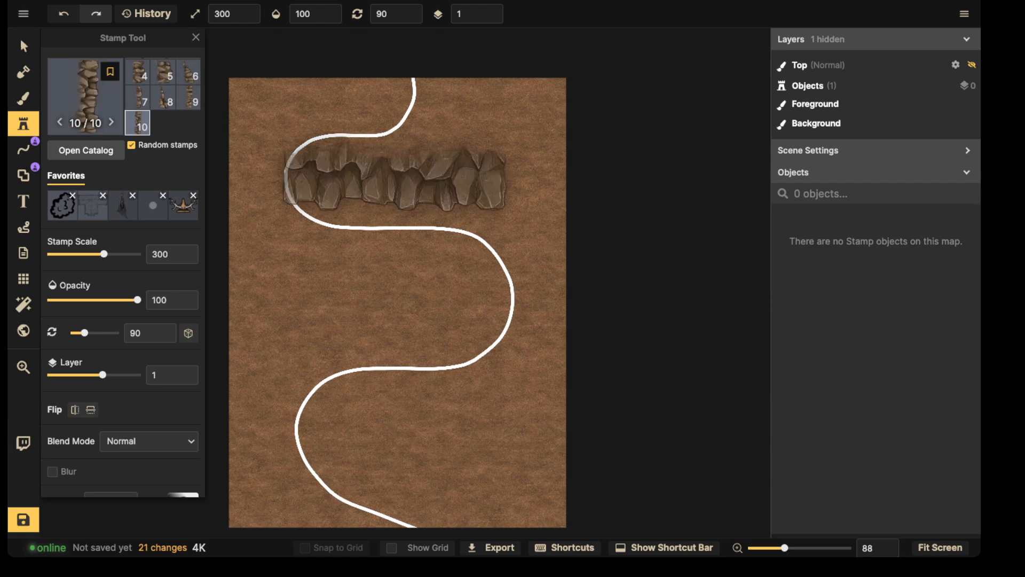
Rotate the cliff stamp to 105 and place it at the map's lower-right corner, beside the path's lower end
scroll(395, 178, "down", 3)
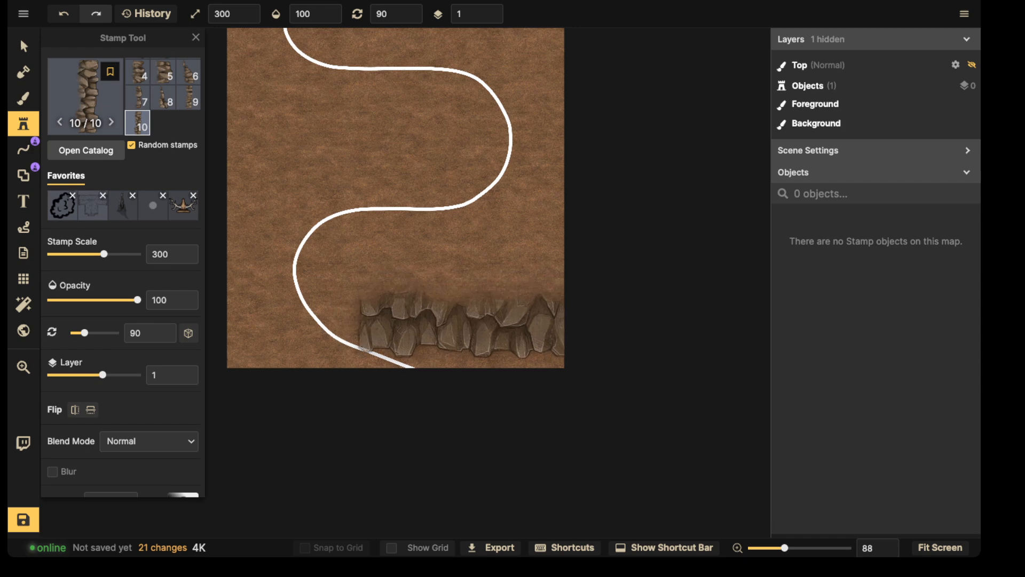
key("period")
key("comma")
key("period")
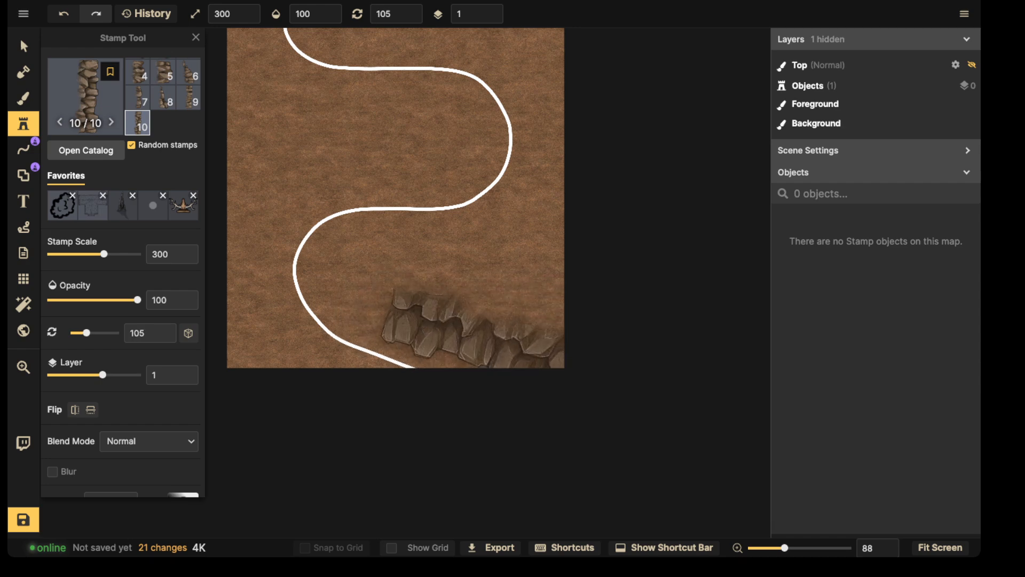
left_click(495, 337)
Set the placed cliff's shadow to None and shift it slightly down and right, further into the map's corner
left_click(24, 46)
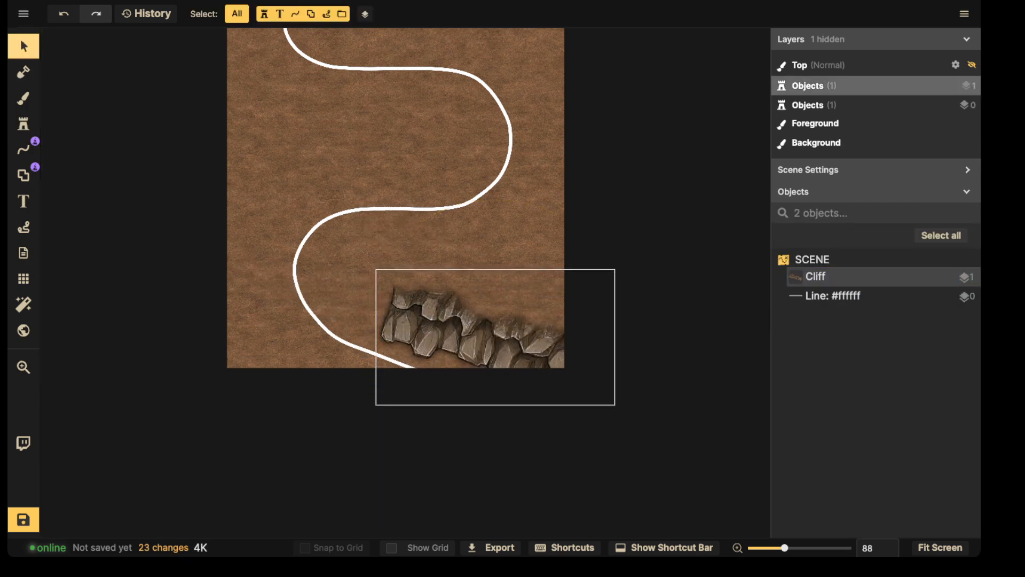
left_click(453, 331)
left_click(111, 324)
left_click(110, 350)
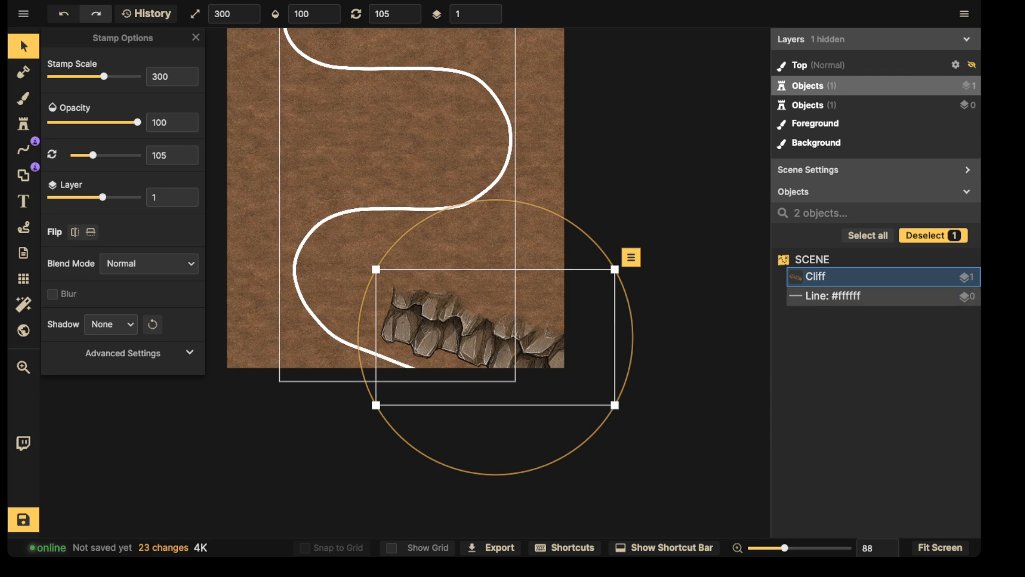
left_click_drag(454, 331, 472, 342)
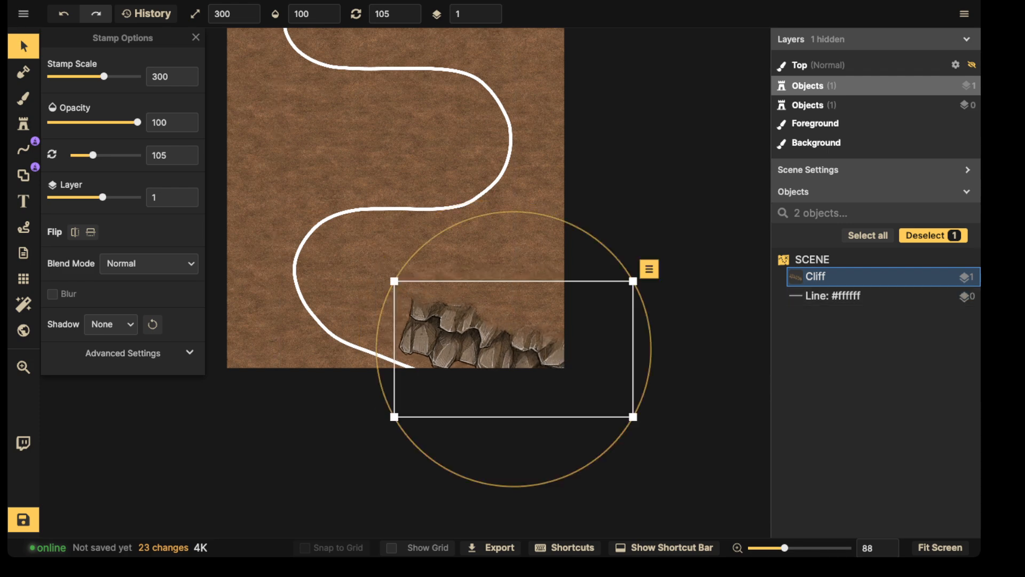
Set the shadow to None for new cliff stamps
left_click(24, 98)
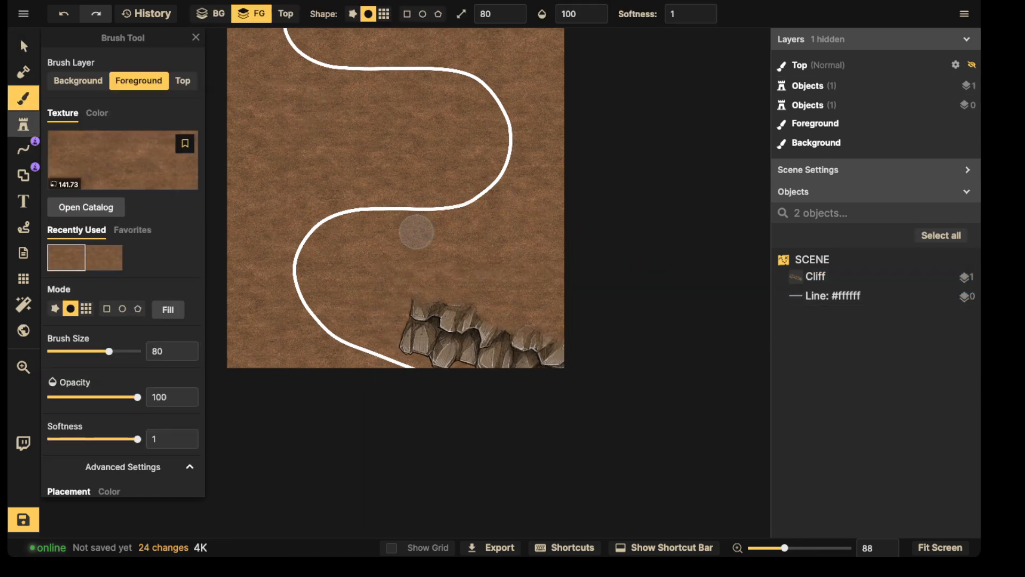
left_click(24, 124)
scroll(122, 267, "down", 1)
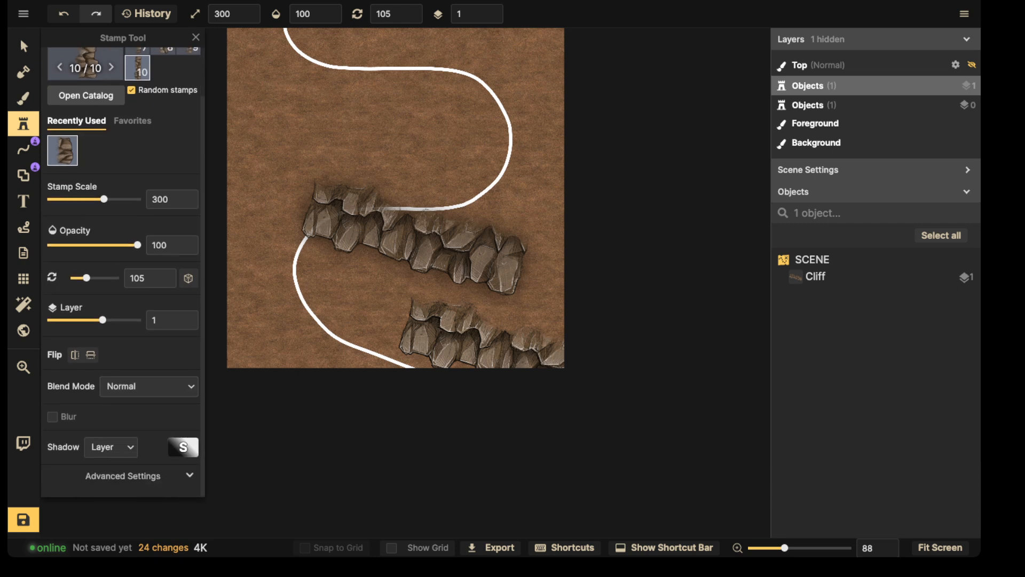
left_click(110, 446)
left_click(101, 276)
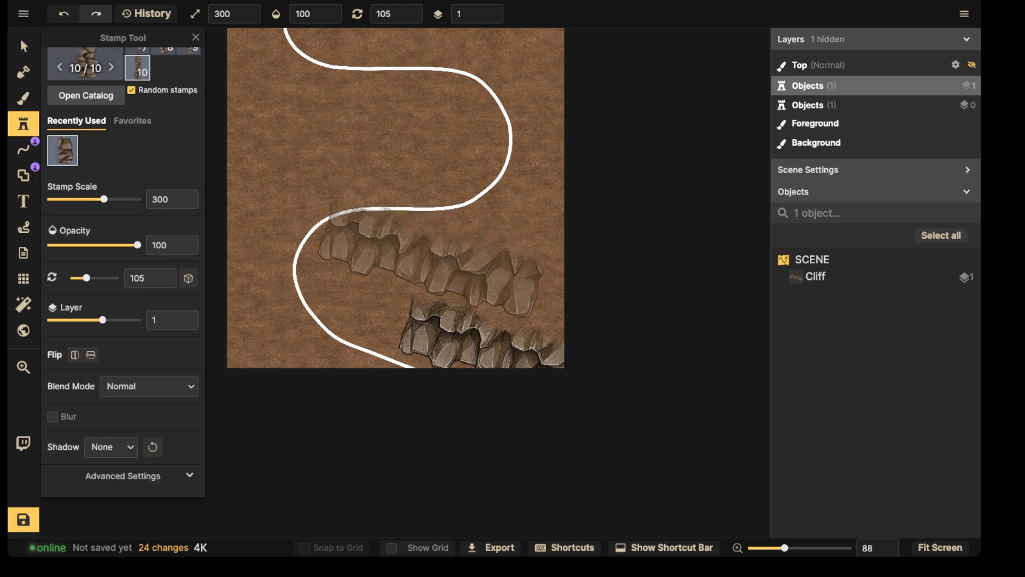
Place cliff variant 6, mirrored horizontally and rotated to 285, at the left end of the lower cliff beside the road
key("Left")
key("Left")
key("Left")
key("Left")
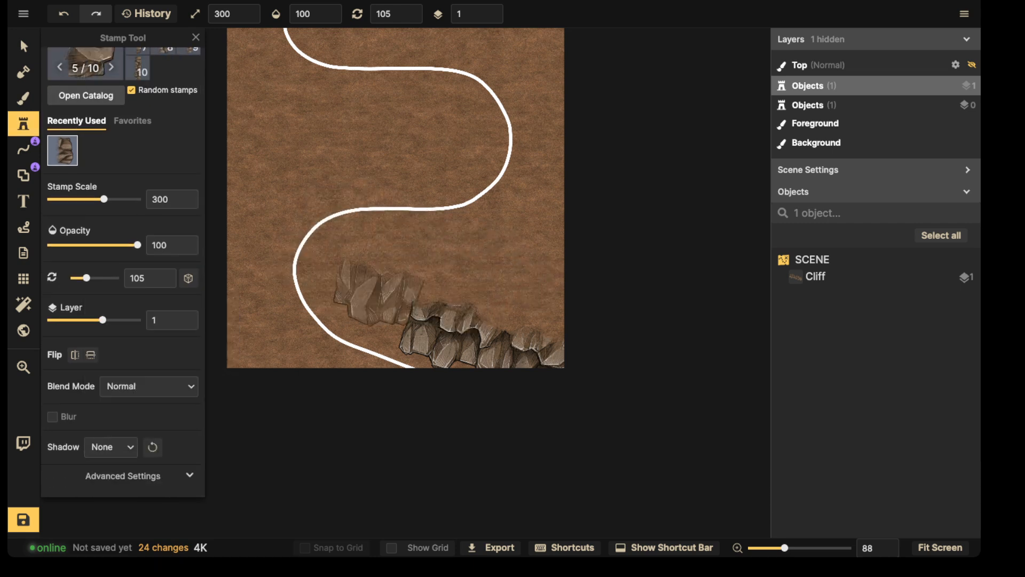
key("Right")
key("f")
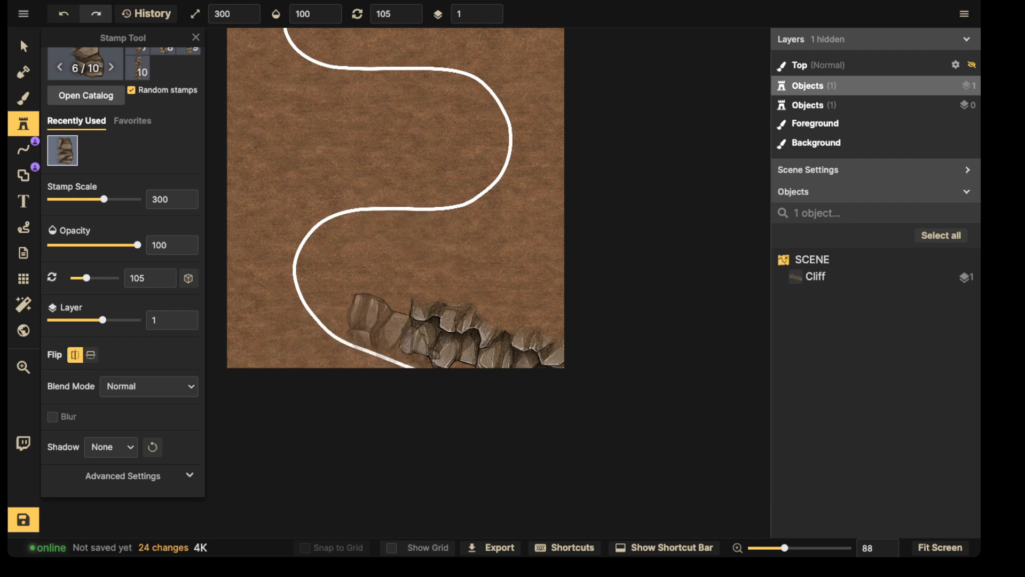
scroll(408, 315, "down", 13, "alt")
scroll(408, 320, "up", 1, "alt")
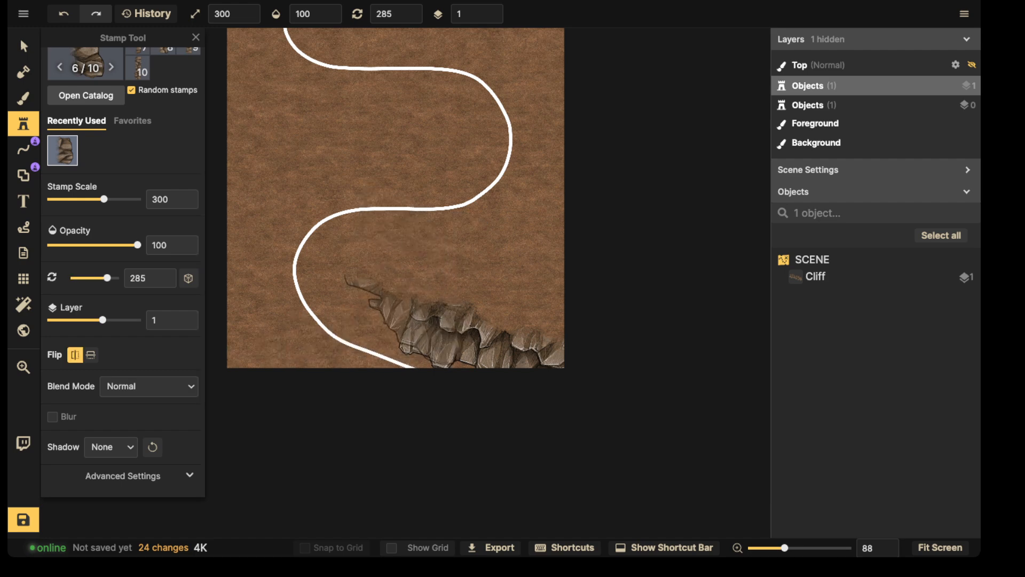
left_click(400, 317)
Select both lower cliff stamps together, rotate them to 186 and move them slightly upward
left_click(24, 46)
left_click(526, 347, "shift")
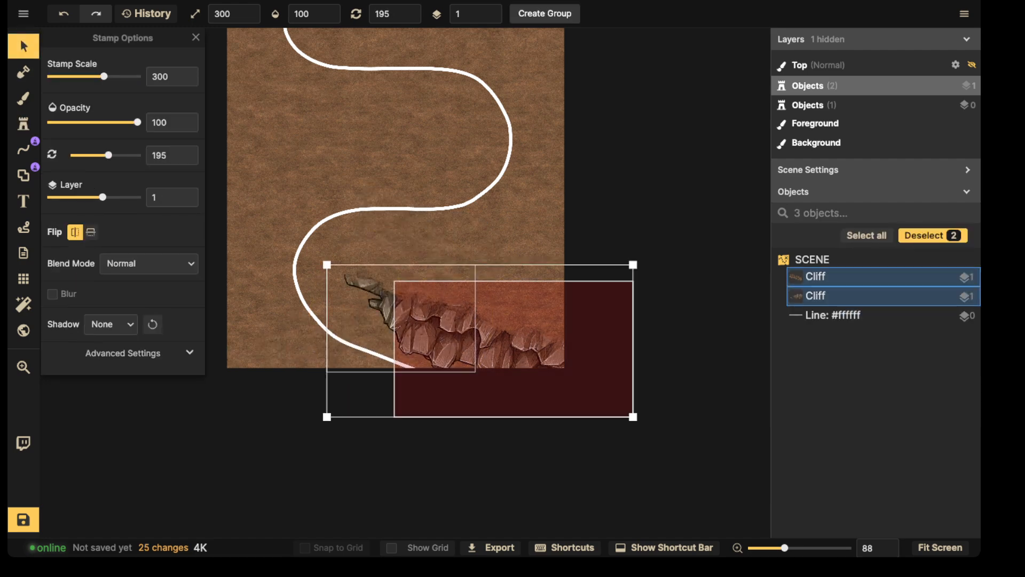
left_click_drag(649, 342, 646, 324)
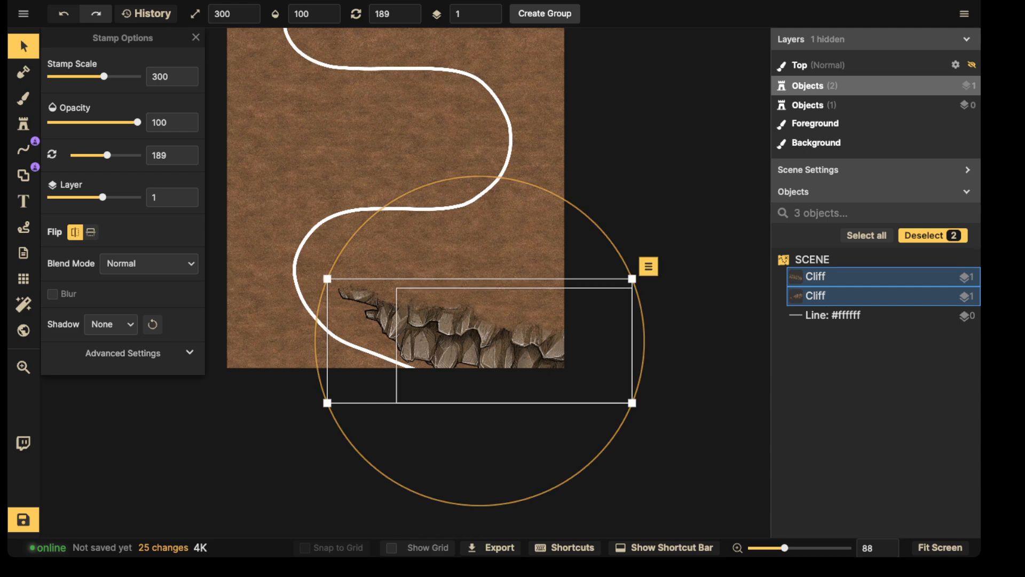
left_click_drag(507, 341, 507, 333)
left_click_drag(644, 335, 644, 327)
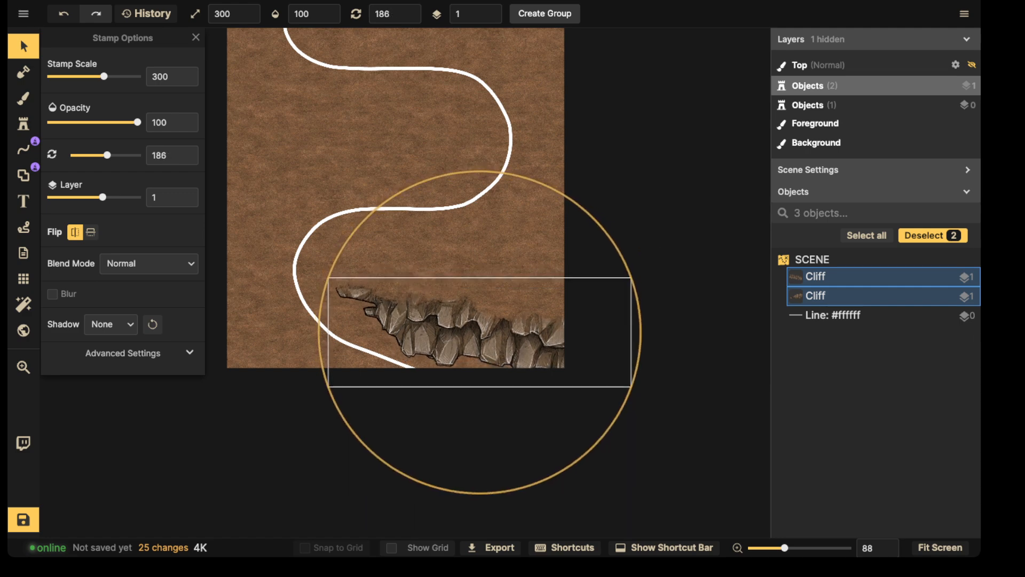
left_click_drag(507, 337, 504, 332)
Place another cliff stamp rotated to 85 along the upper edge of the lower cliff, at the map's right edge
key("Escape")
key("s")
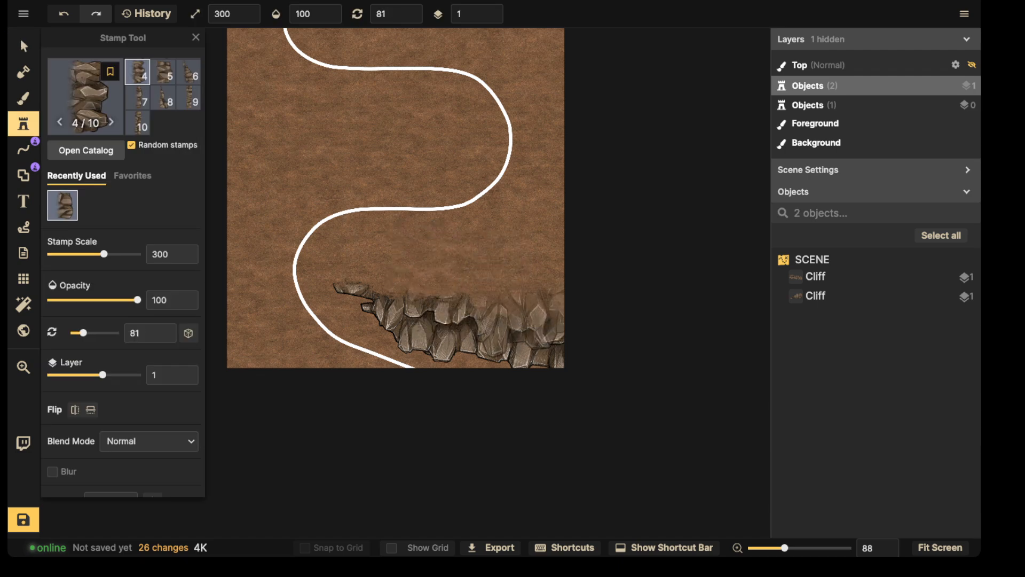
left_click(529, 314)
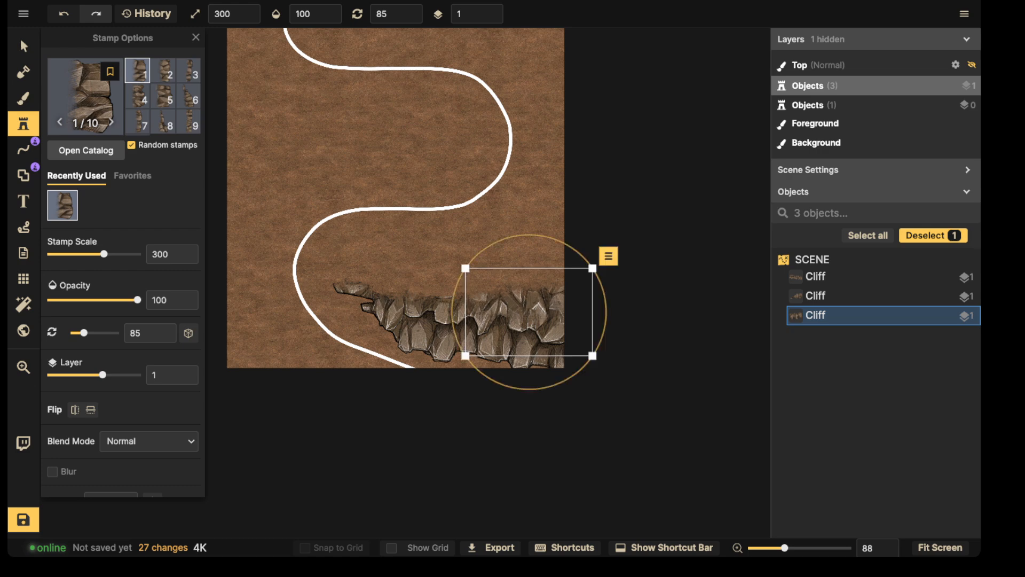
Place long cliff variant 9, rotated to 85, at the map's left edge just above the road's lower-left bend
left_click_drag(421, 241, 485, 245)
left_click_drag(496, 163, 473, 269)
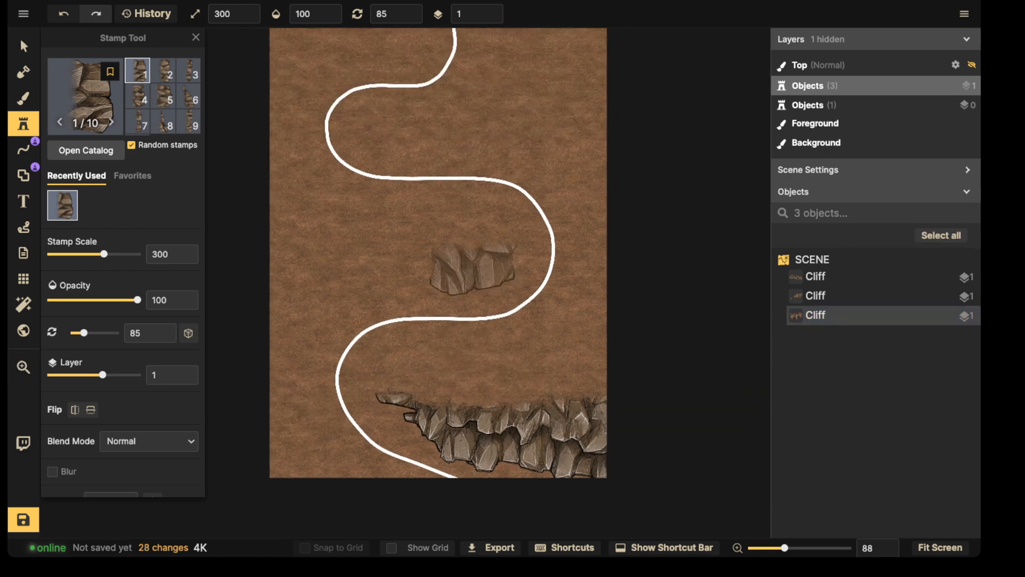
key("Left")
key("Left")
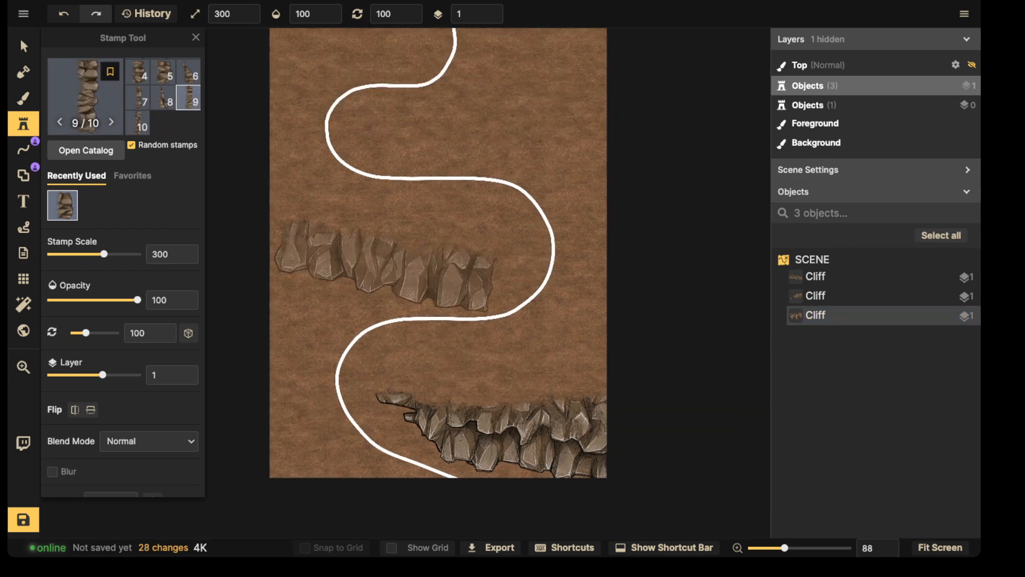
left_click(341, 276)
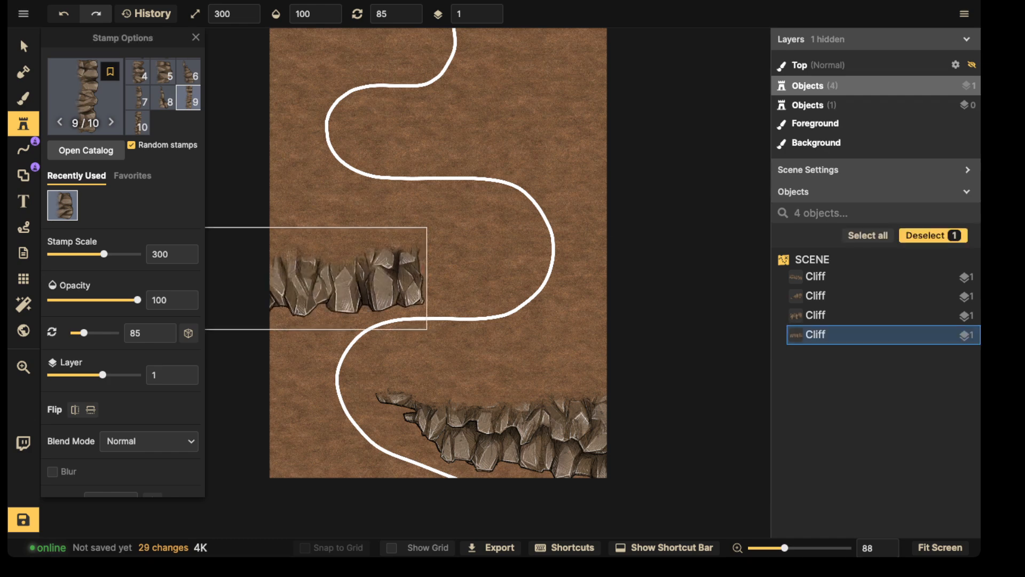
left_click_drag(256, 368, 258, 369)
key("Escape")
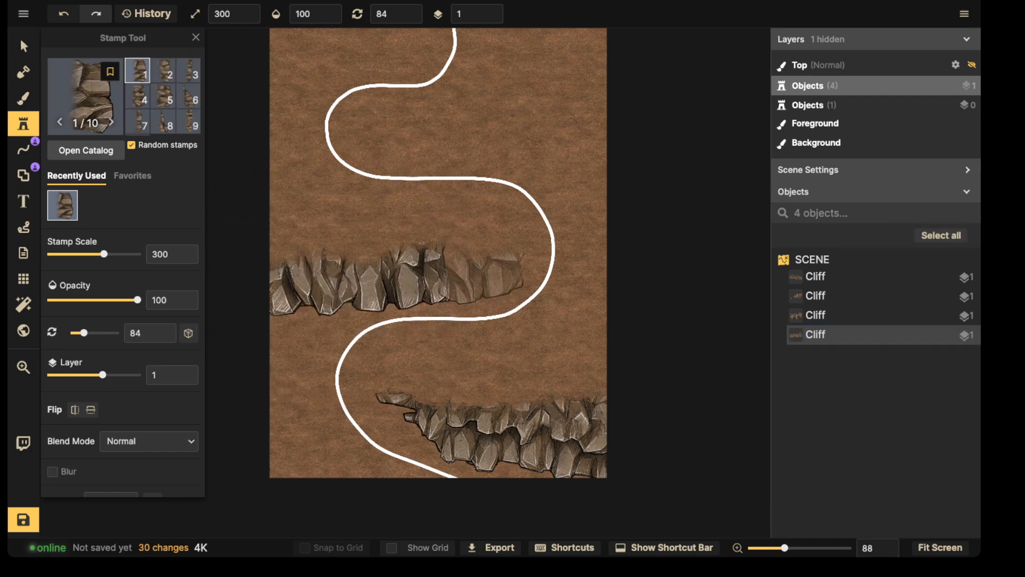
Extend the left-edge cliff toward the road's right bend with tapered variant 8 rotated to 84
key("Left")
key("Left")
key("Left")
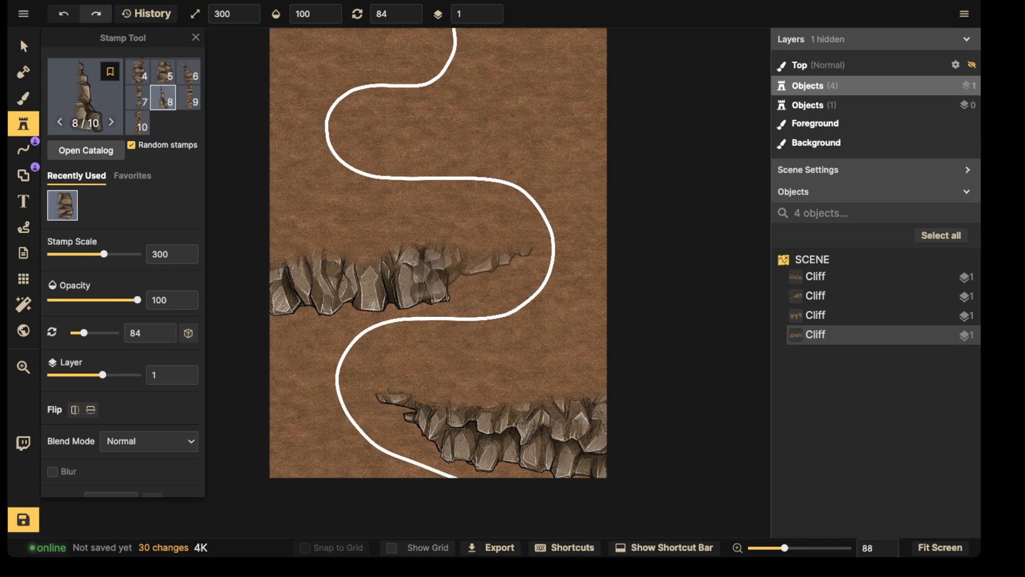
left_click(465, 268)
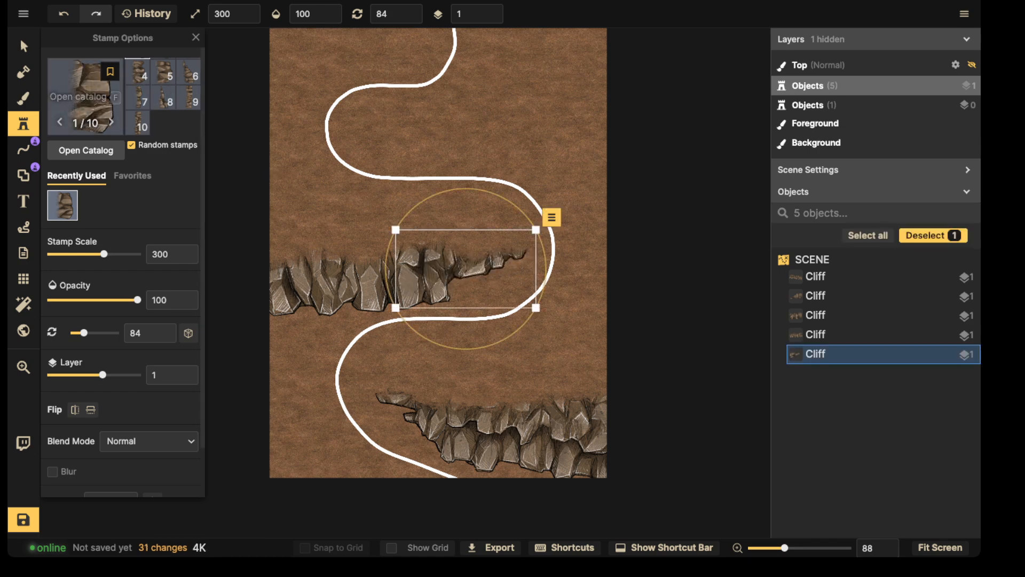
Nudge the long left cliff slightly left and move its tapered end piece slightly right and up
key("v")
left_click(373, 283)
left_click_drag(374, 282, 372, 281)
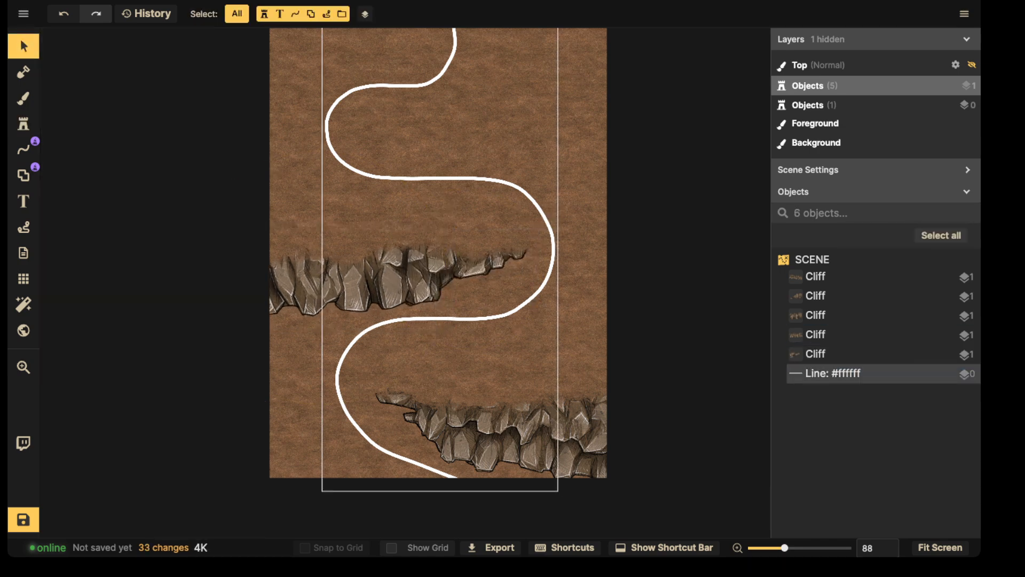
left_click_drag(470, 267, 480, 265)
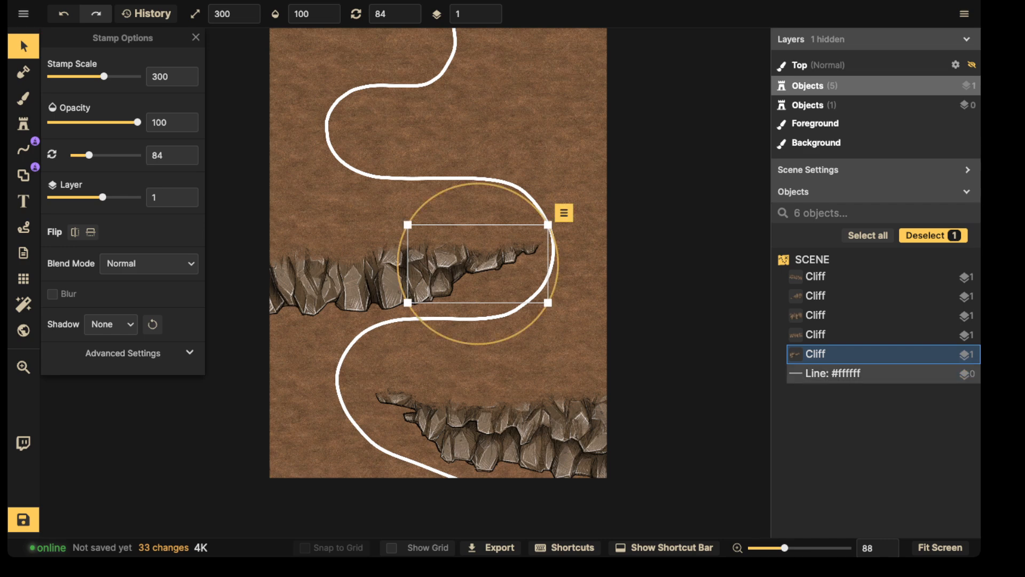
Shift the two left cliff stamps together slightly left and down, and reduce their scale to 285
left_click(363, 283, "shift")
left_click_drag(363, 283, 355, 287)
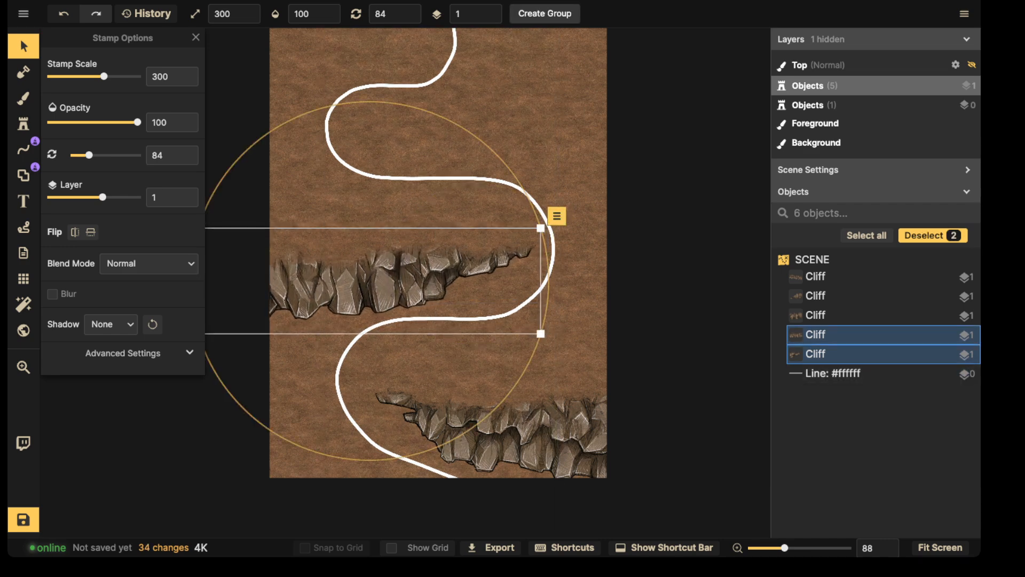
left_click_drag(549, 290, 548, 291)
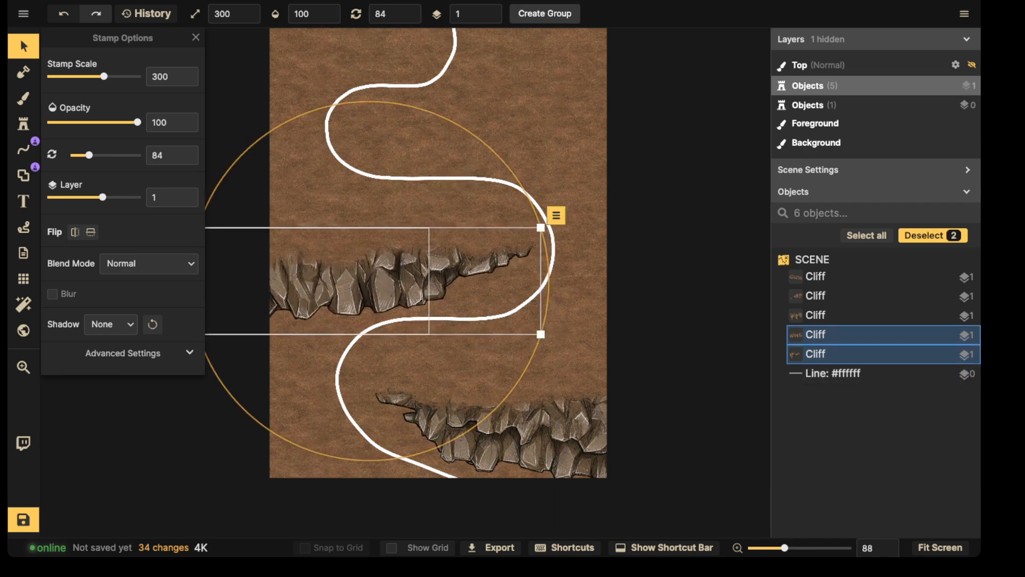
mouse_move(384, 283)
left_mouse_down()
mouse_move(294, 299)
mouse_move(361, 280)
mouse_move(372, 287)
left_mouse_up()
left_click(356, 284)
scroll(361, 280, "down", 3, "alt")
left_click(374, 286, "shift")
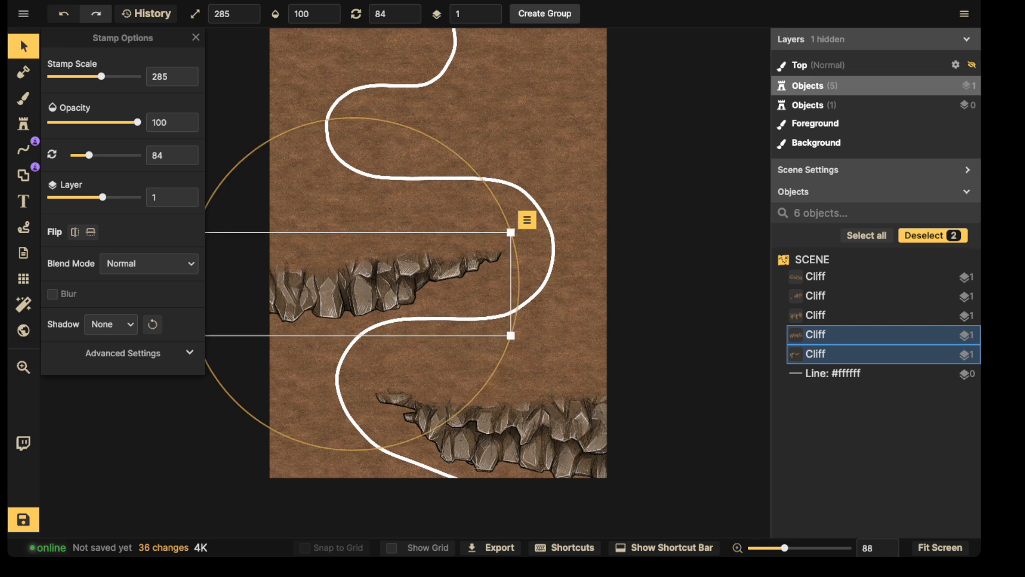
Place cliff variant 7 at scale 285, rotated to 79, over the tapered tip of the left cliff
left_click(24, 124)
key("Left")
key("Left")
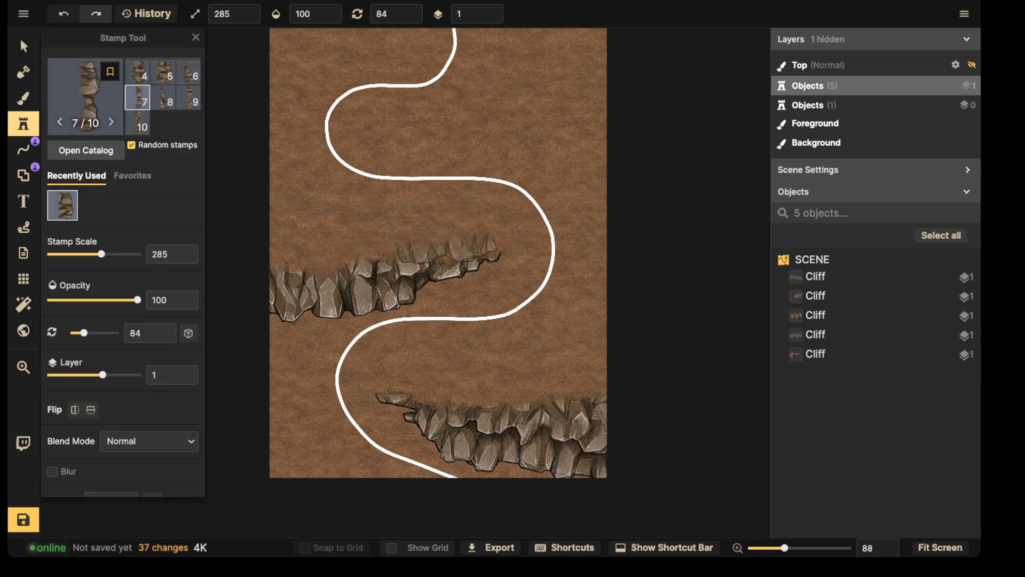
left_click(456, 250)
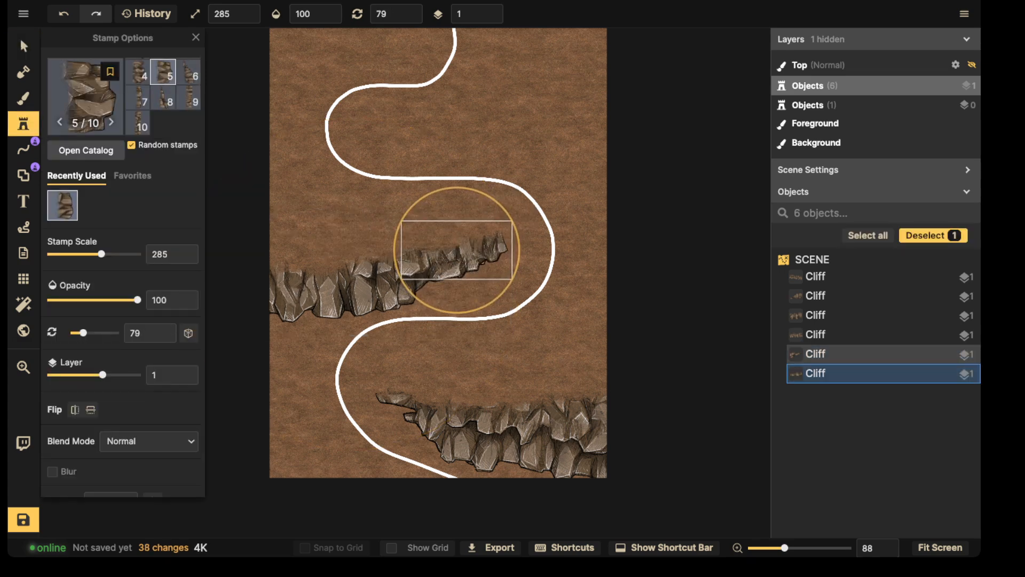
key("Escape")
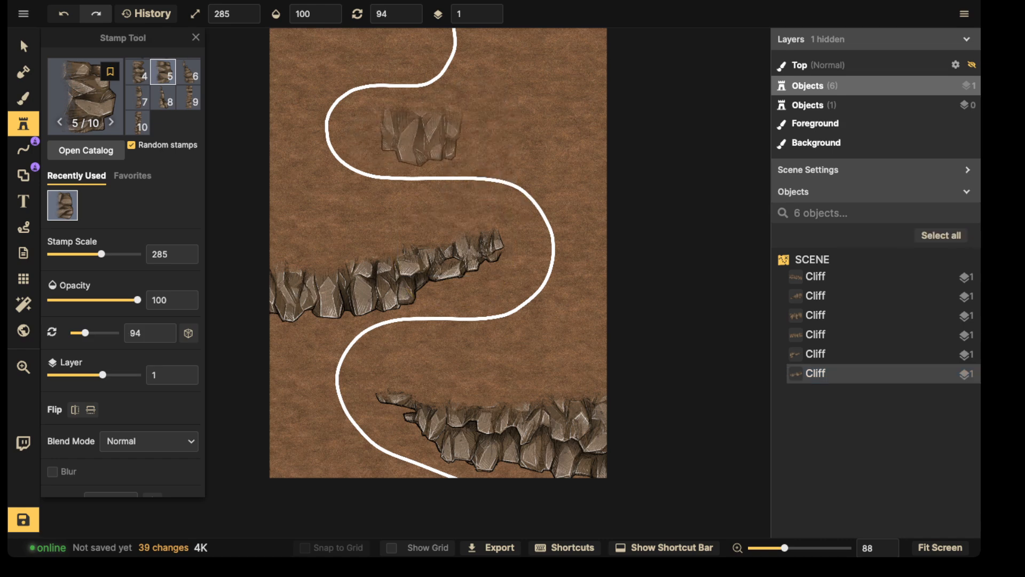
Place two variant 5 cliff stamps rotated to 94 side by side to the right of the road's upper-left bend
left_click(421, 133)
scroll(525, 136, "down", 3, "shift")
scroll(548, 134, "down", 1)
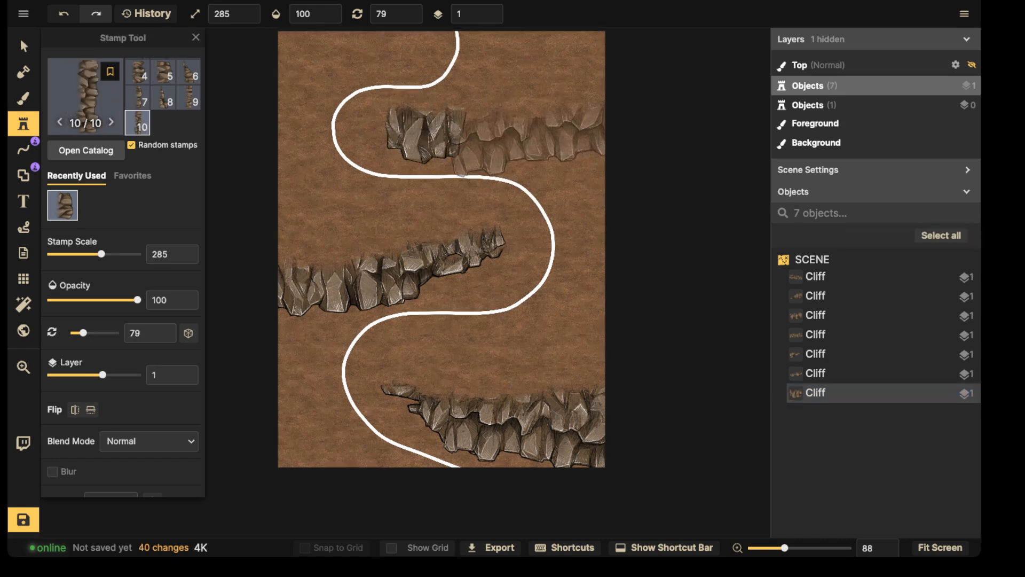
scroll(535, 132, "down", 2, "alt")
scroll(534, 131, "down", 4, "alt")
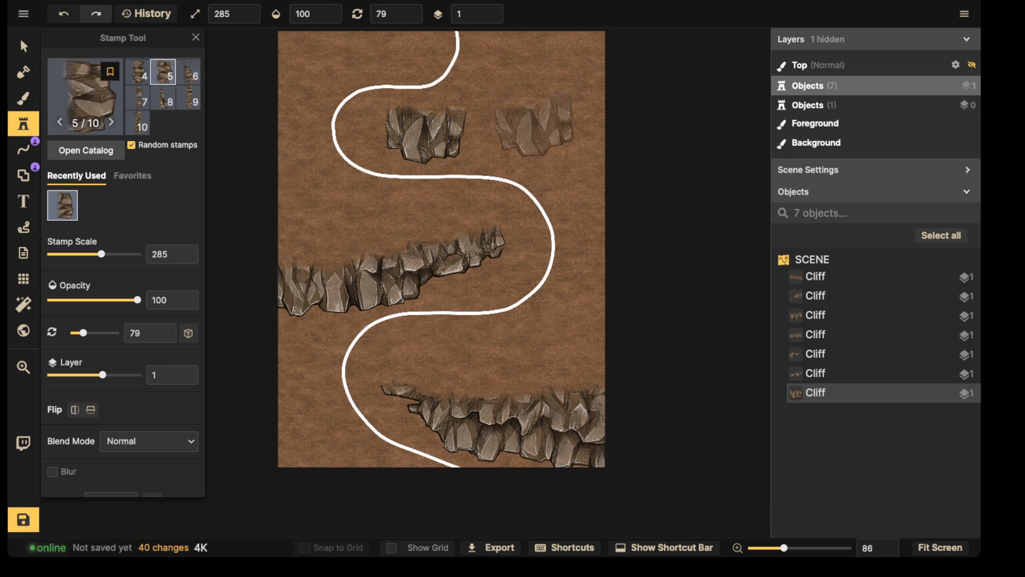
scroll(533, 131, "up", 3, "shift")
left_click(528, 134)
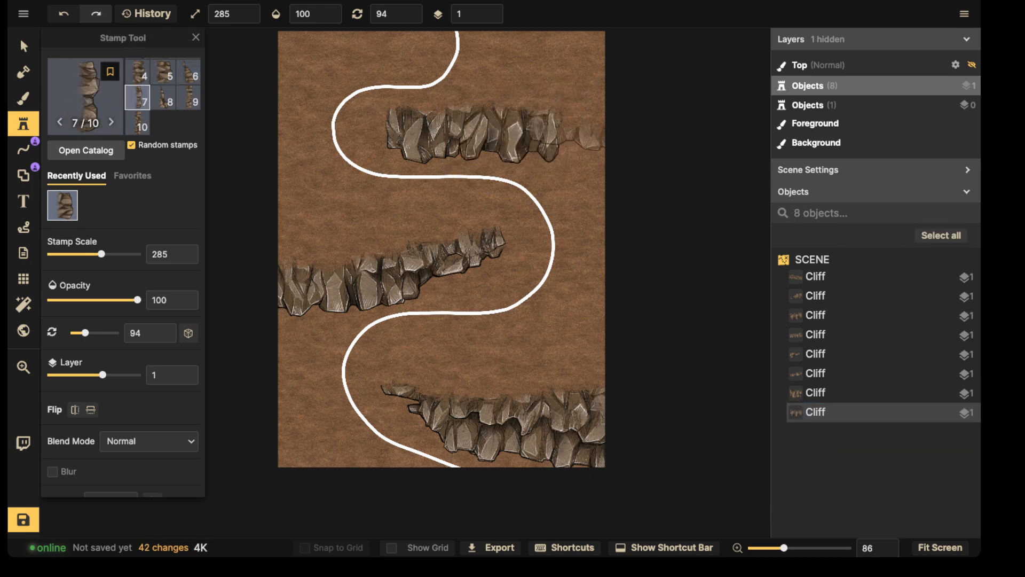
Place mirrored tapered cliff variant 6 at the left end of the upper cliff and fine-tune its rotation to 263.5
scroll(534, 131, "down", 1, "alt")
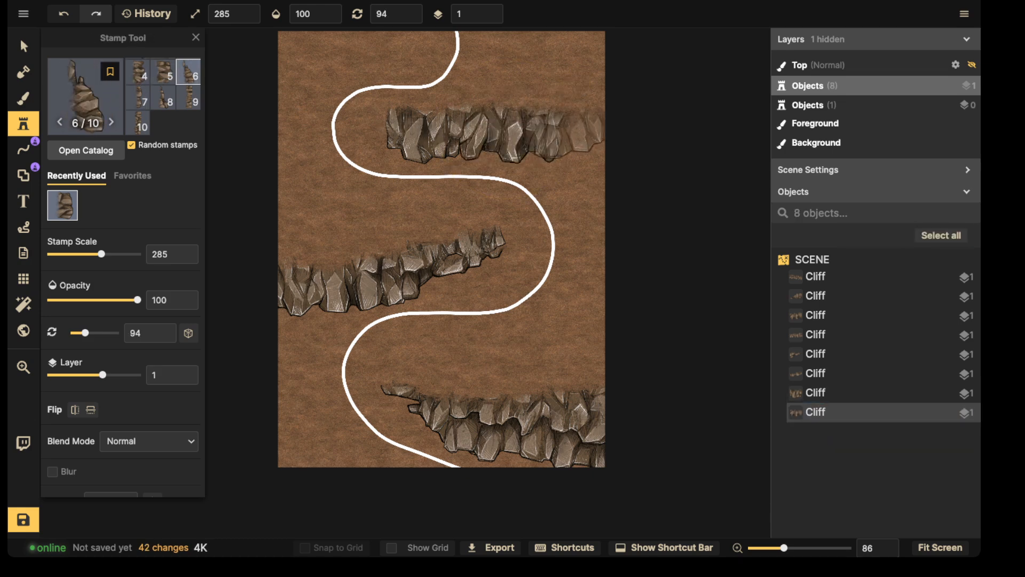
scroll(561, 139, "down", 3, "shift")
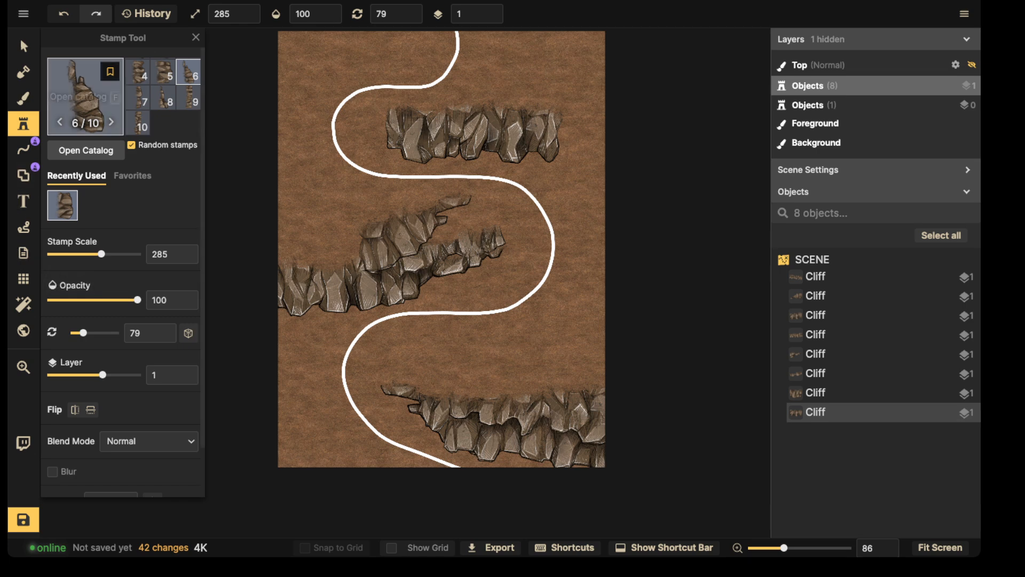
left_click(75, 409)
scroll(368, 128, "down", 12, "shift")
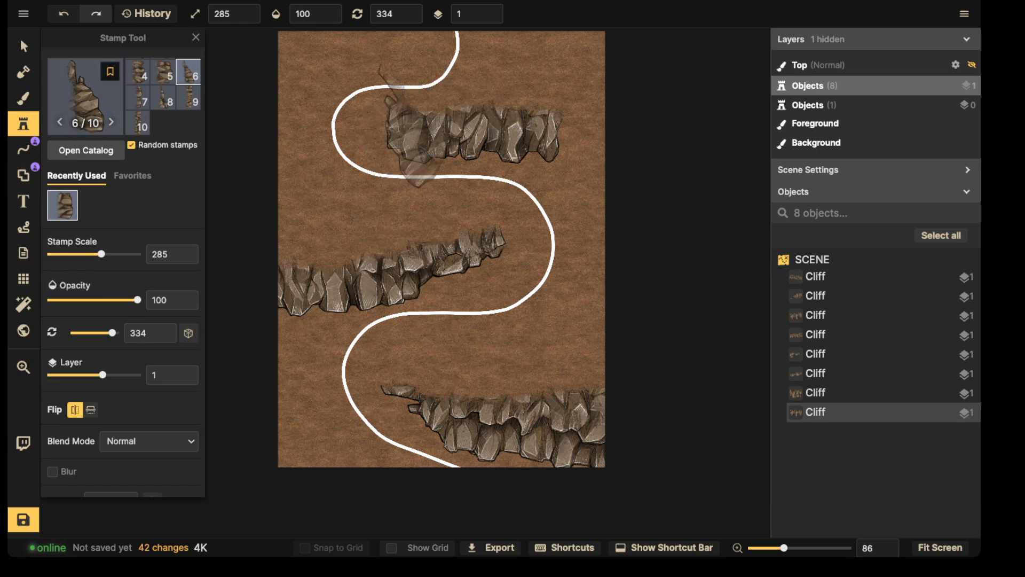
left_click(414, 133)
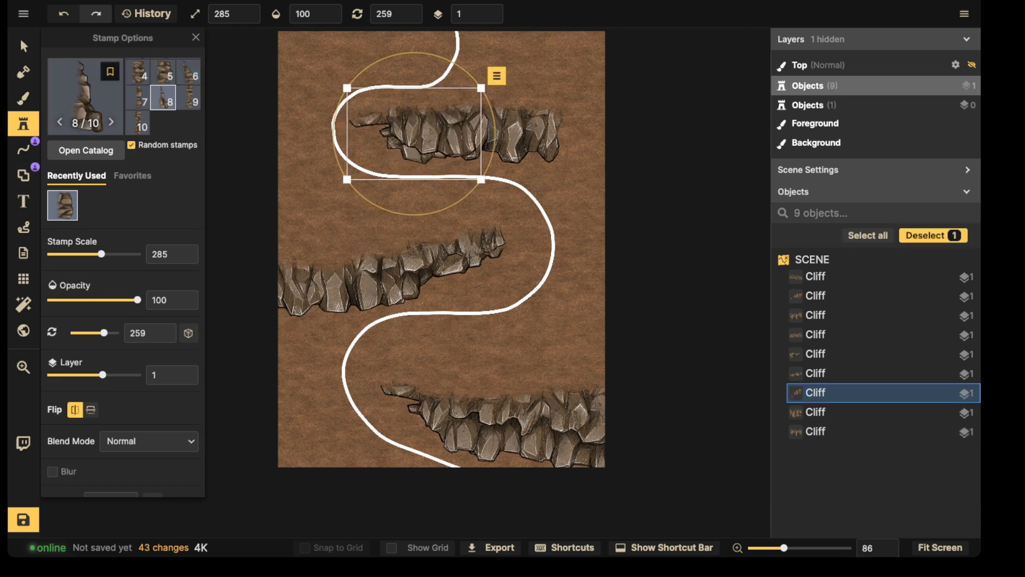
left_click_drag(386, 210, 380, 207)
left_click_drag(453, 136, 449, 138)
Extend the upper cliff to the map's right edge with mirrored variant 5, and place mirrored variant 9 just below it
left_click(558, 140)
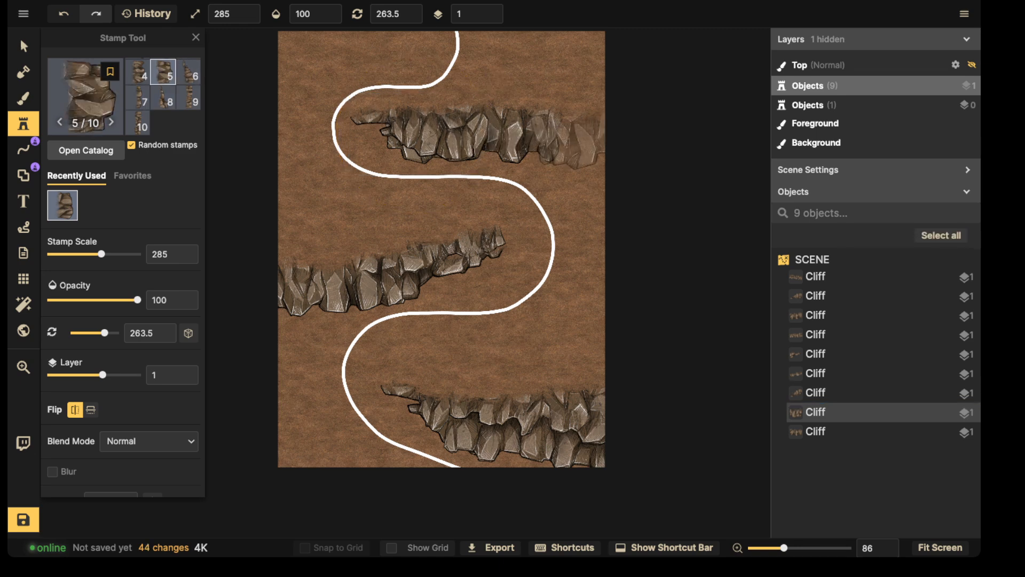
left_click(595, 130)
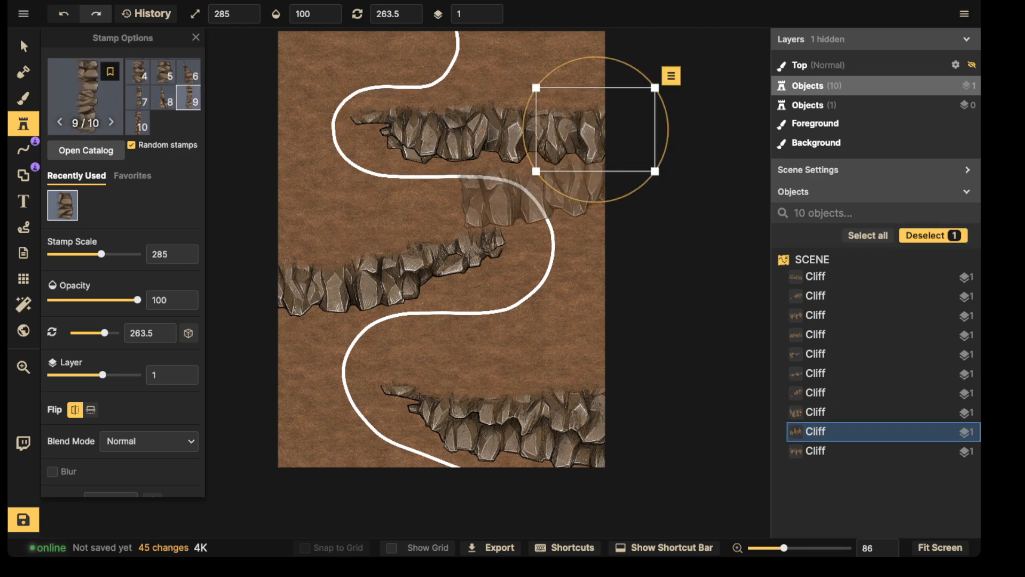
left_click(564, 185)
Try deleting the long variant 9 cliff below the upper cliff, and undo the deletion
left_click(24, 46)
key("Delete")
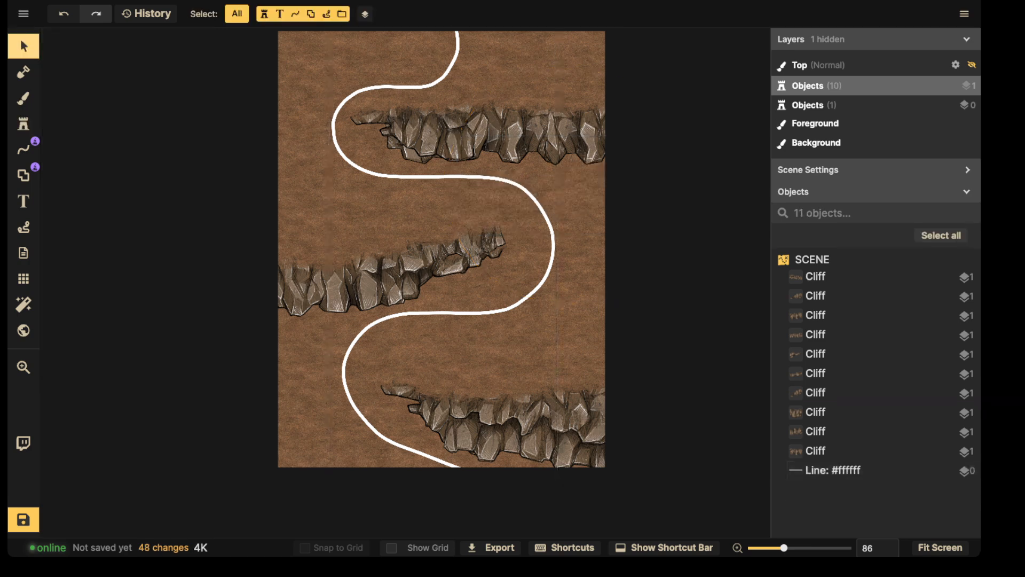
left_click(526, 188)
left_click(515, 154)
key("ctrl+z")
Move the long variant 9 cliff up and right to overlap the upper cliff's right end at the map edge
left_click(526, 188)
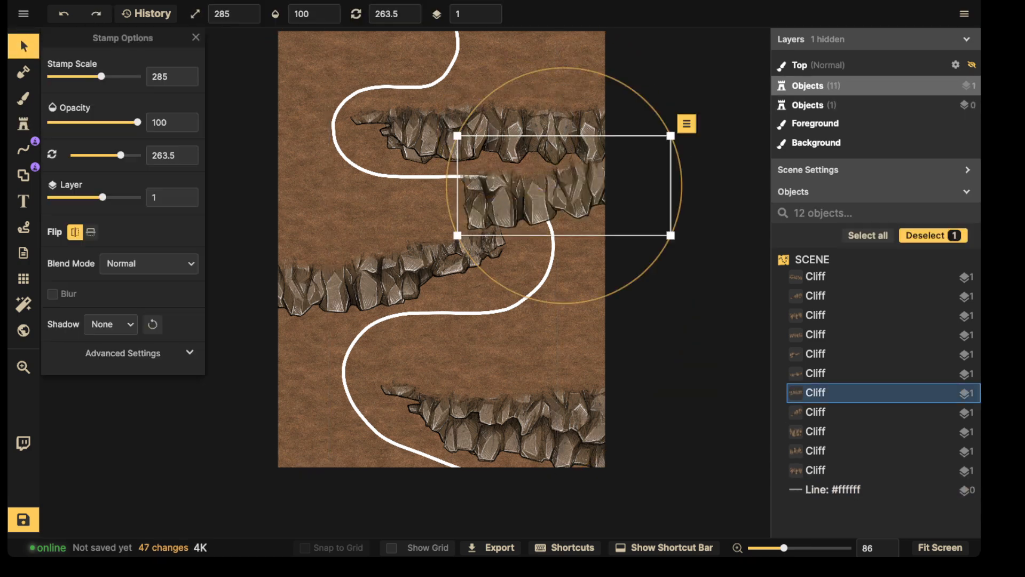
left_click_drag(526, 187, 585, 161)
scroll(583, 157, "down", 1, "alt")
Delete the tapered cliff stamp at the left end of the upper cliff
left_click(428, 134)
left_click(816, 412)
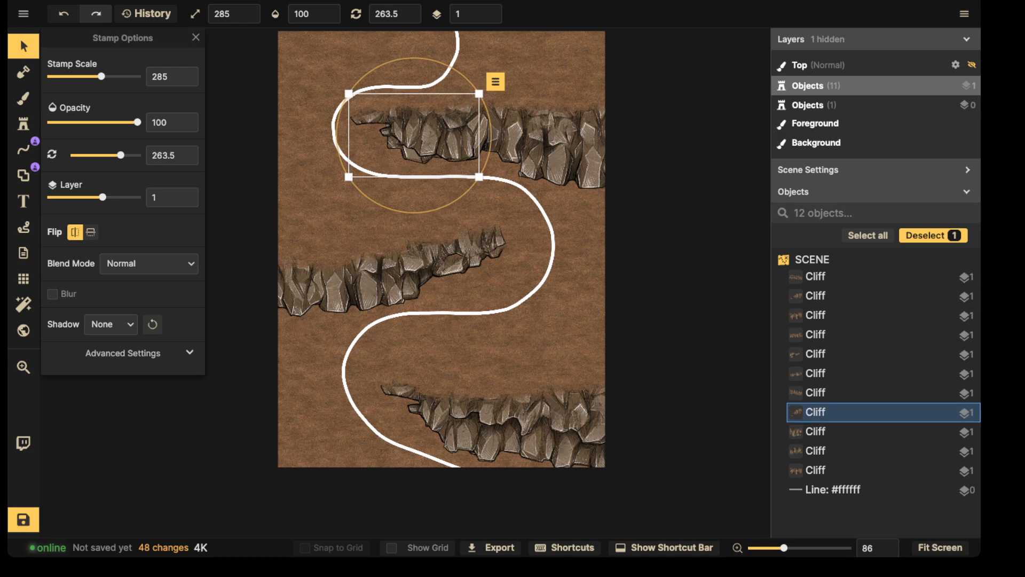
key("Delete")
Lock the white guide line that marks the winding road
left_click_drag(429, 135, 593, 143)
key("Escape")
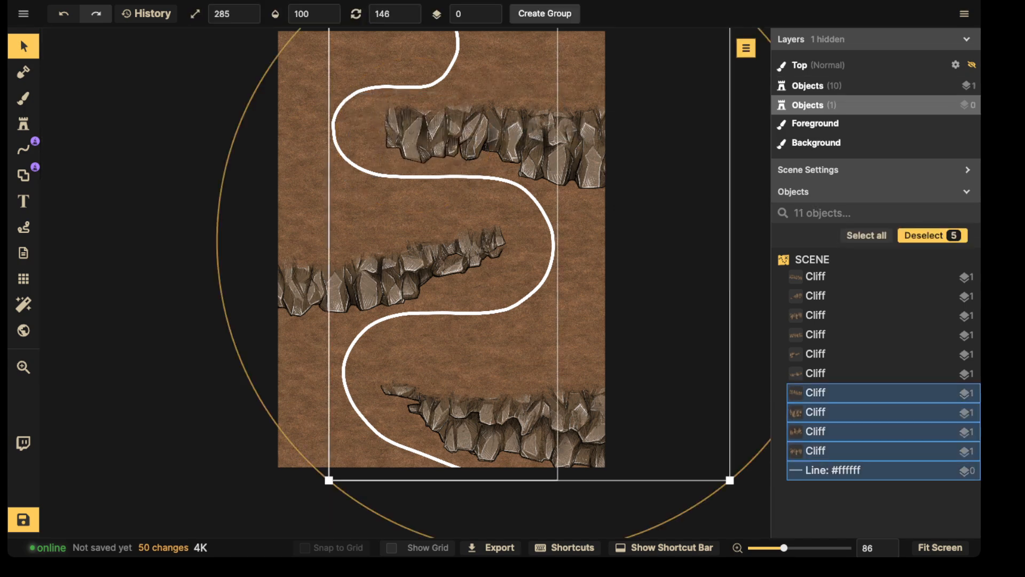
left_click(507, 200)
key("l")
key("Escape")
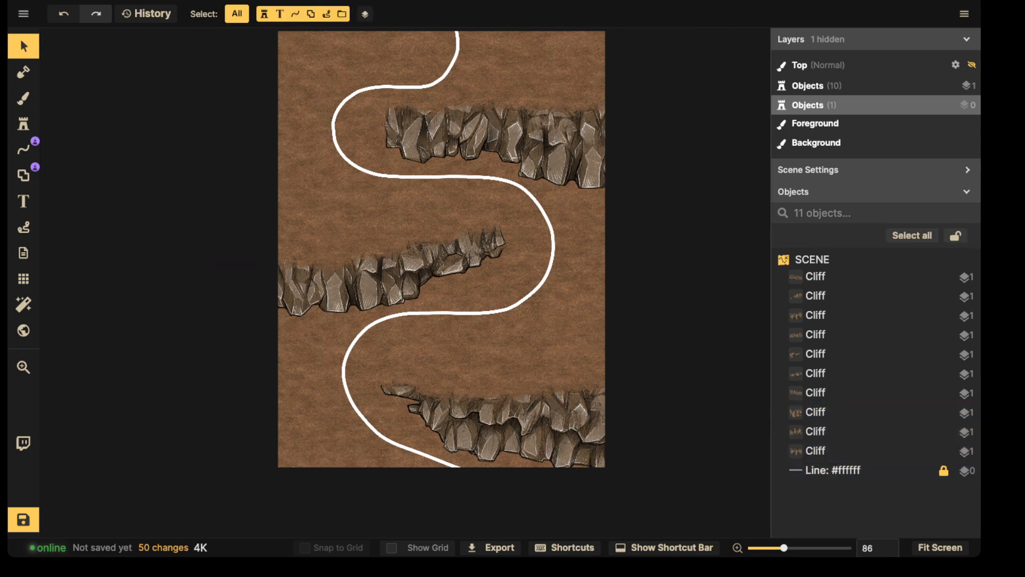
Nudge the upper cliff's stamps slightly downward by two increments
left_click_drag(385, 118, 543, 143)
key("Down")
key("Down")
key("Escape")
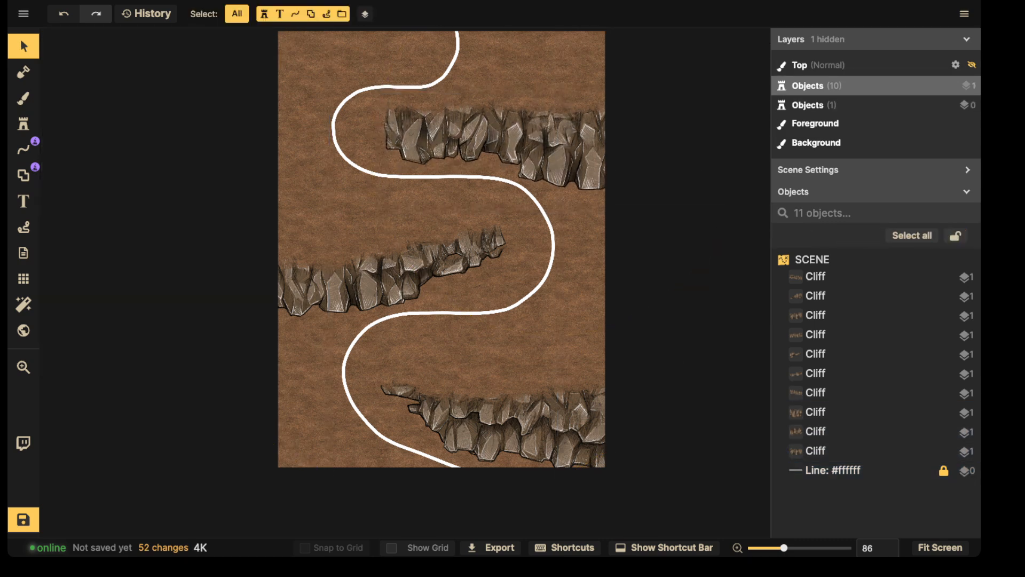
Change the blend mode of all cliff stamps so they take on the brown colour of the terrain
left_click_drag(234, 102, 423, 248)
key("ctrl+a")
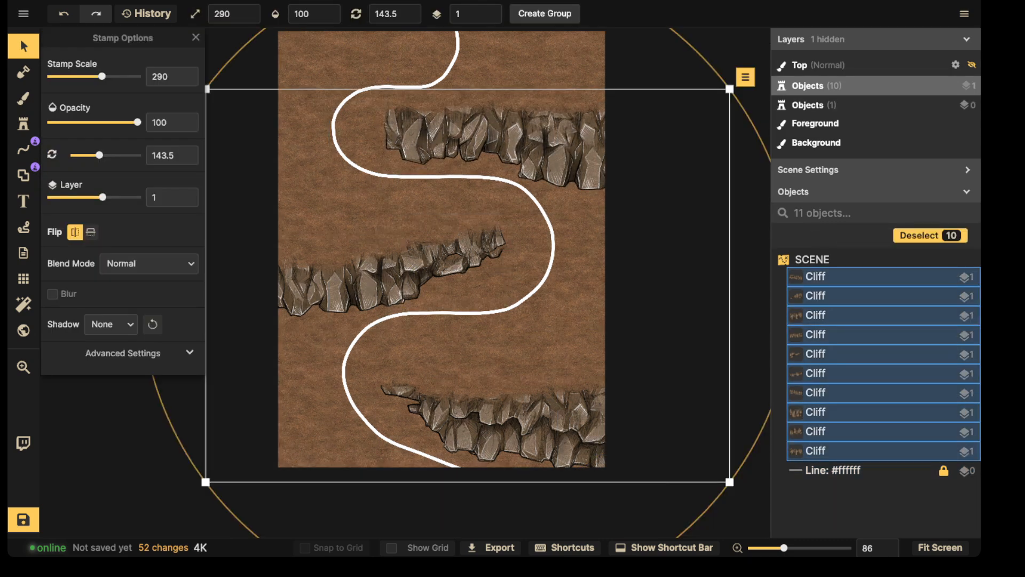
left_click(149, 264)
scroll(128, 381, "down", 3)
left_click(128, 470)
key("Escape")
scroll(431, 205, "down", 2)
middle_click_drag(430, 160, 406, 169)
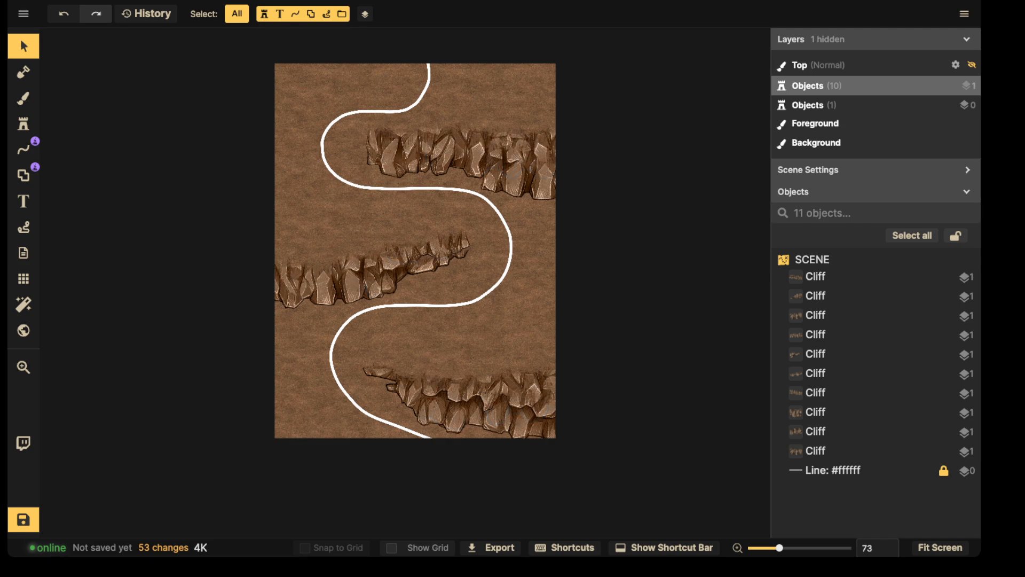
Examine the Fantasy Battlemaps texture packs for a road texture for the foreground brush
key("b")
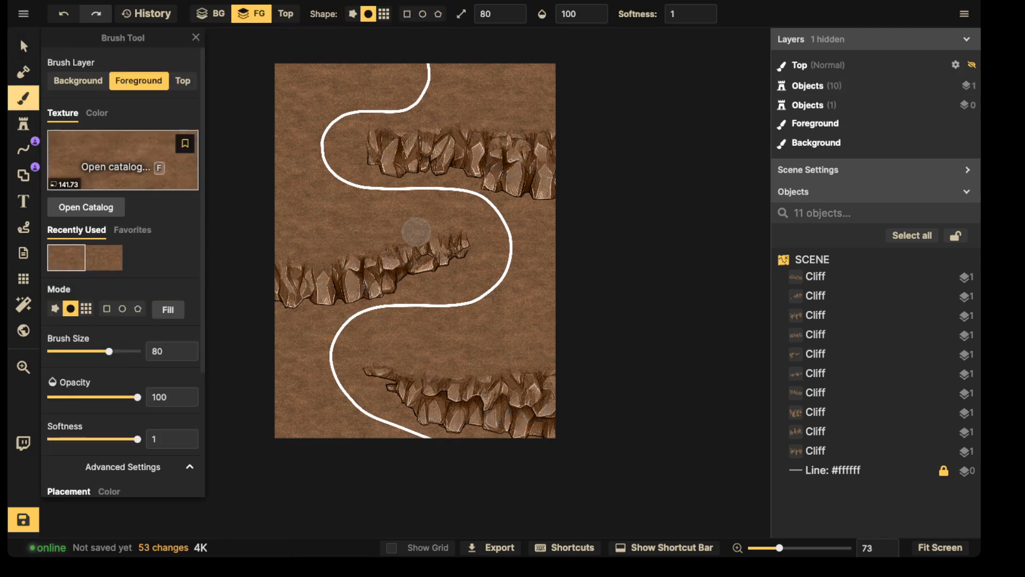
key("f")
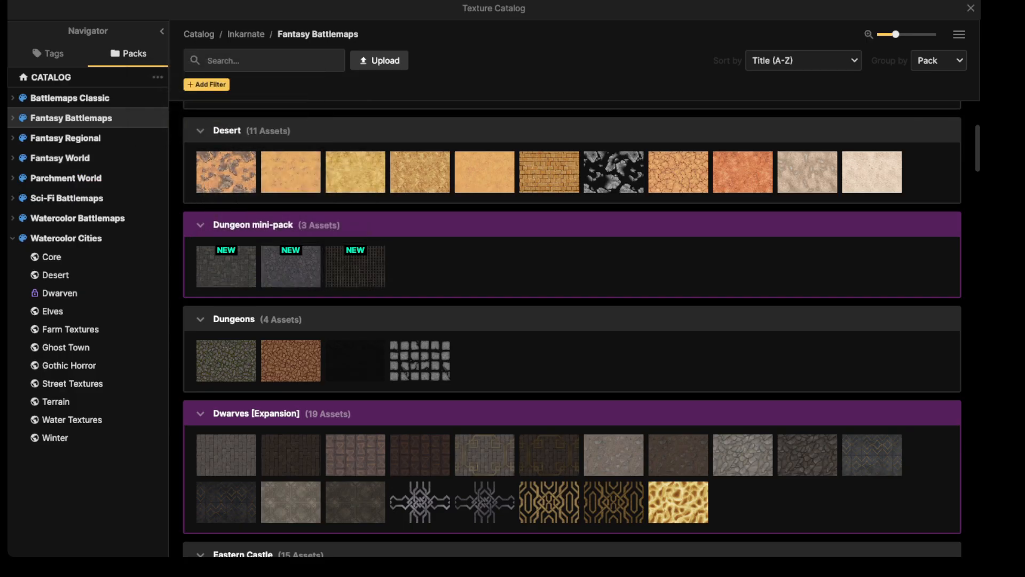
scroll(288, 182, "down", 3)
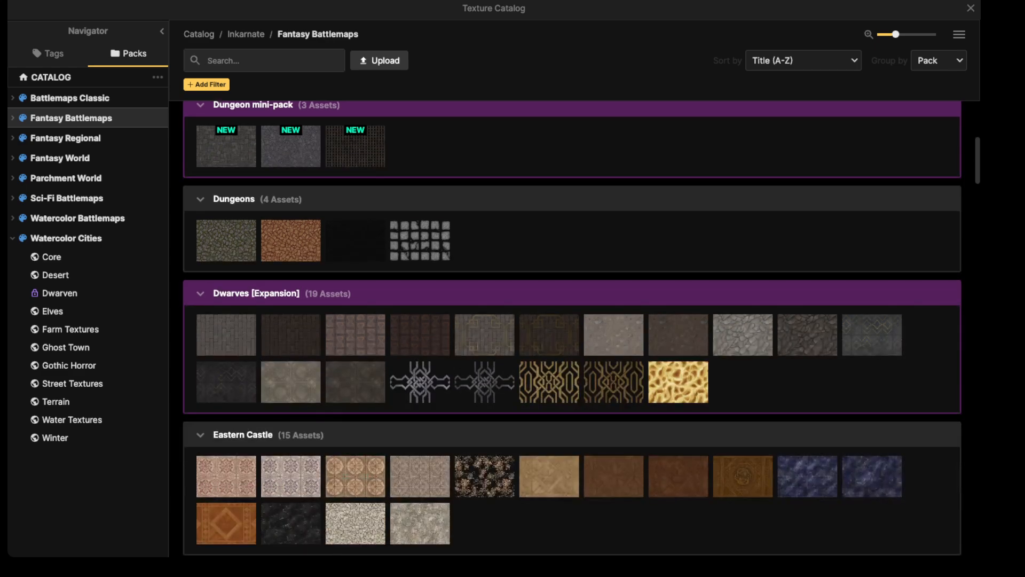
scroll(288, 181, "up", 5)
scroll(572, 329, "down", 2)
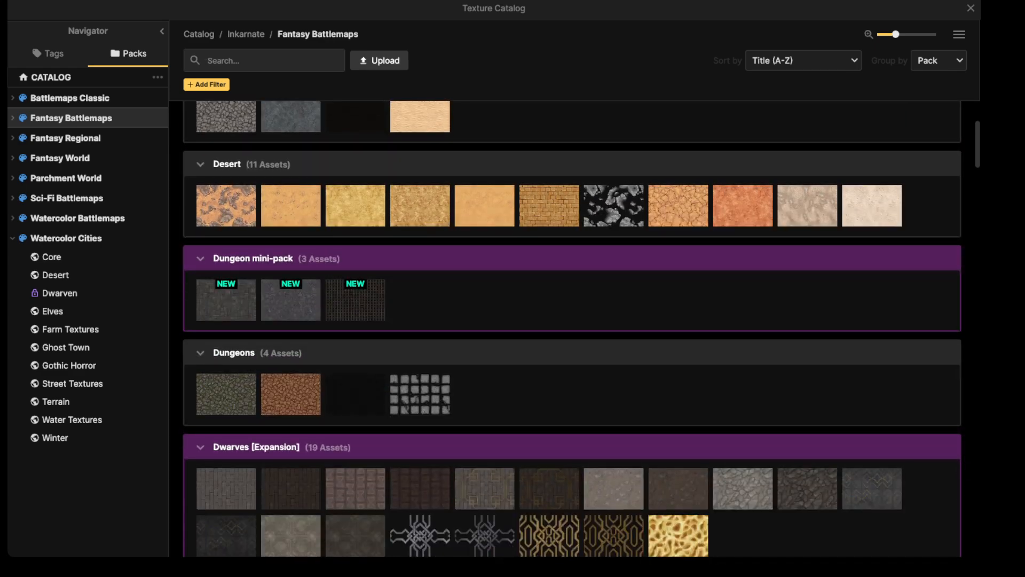
scroll(288, 213, "down", 7)
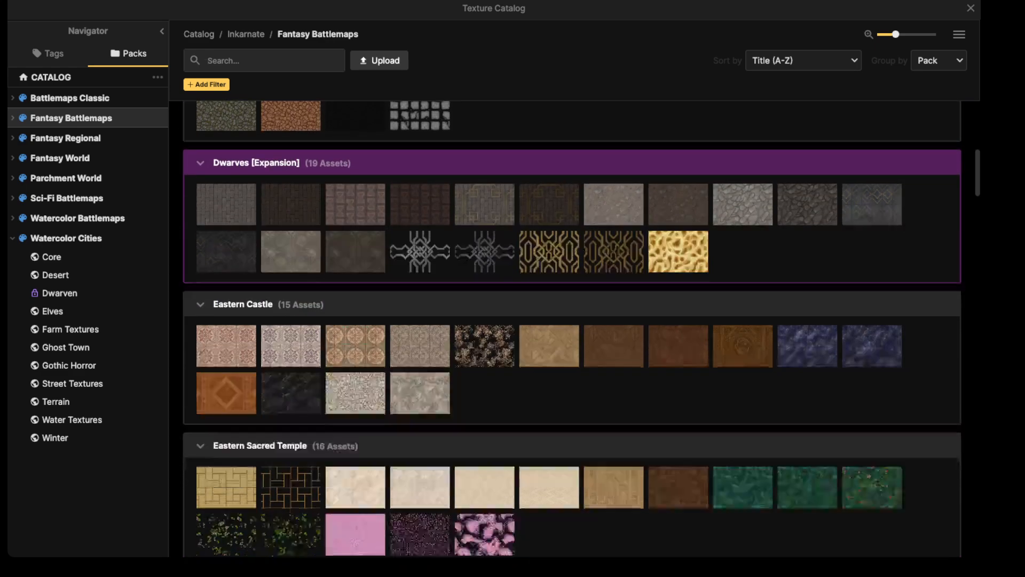
scroll(355, 267, "down", 1)
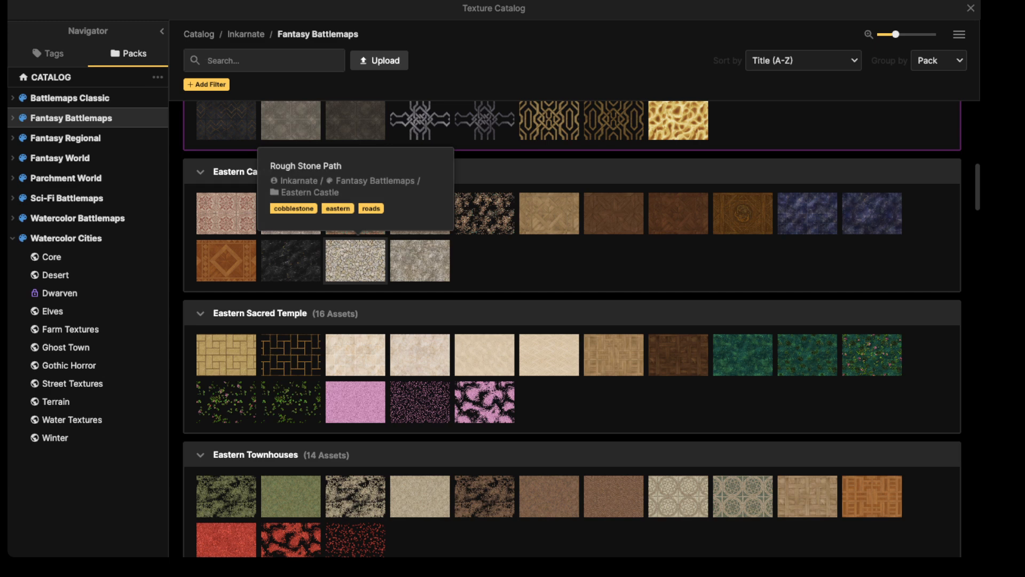
scroll(355, 260, "down", 4)
scroll(355, 261, "up", 11)
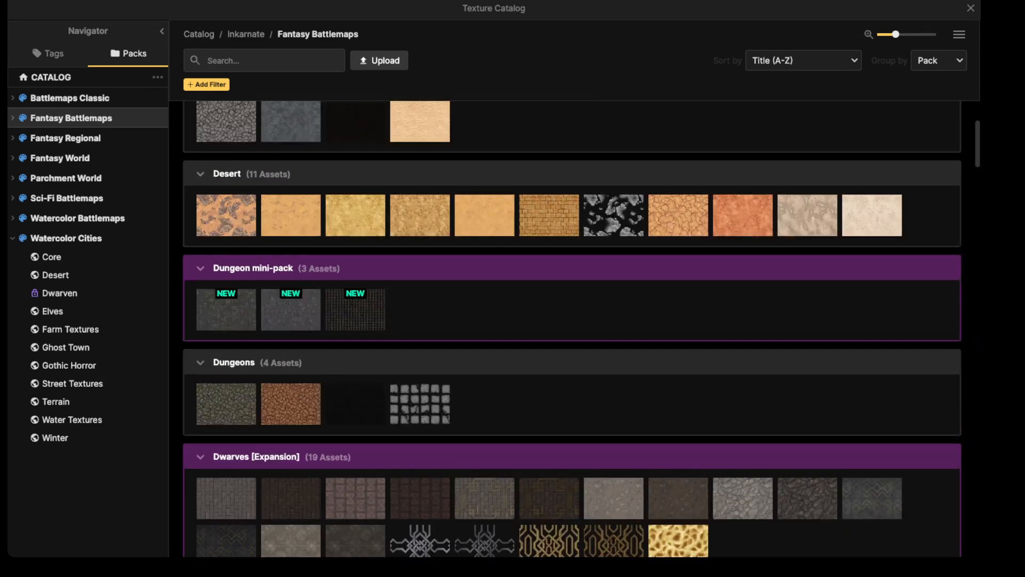
scroll(572, 328, "up", 3)
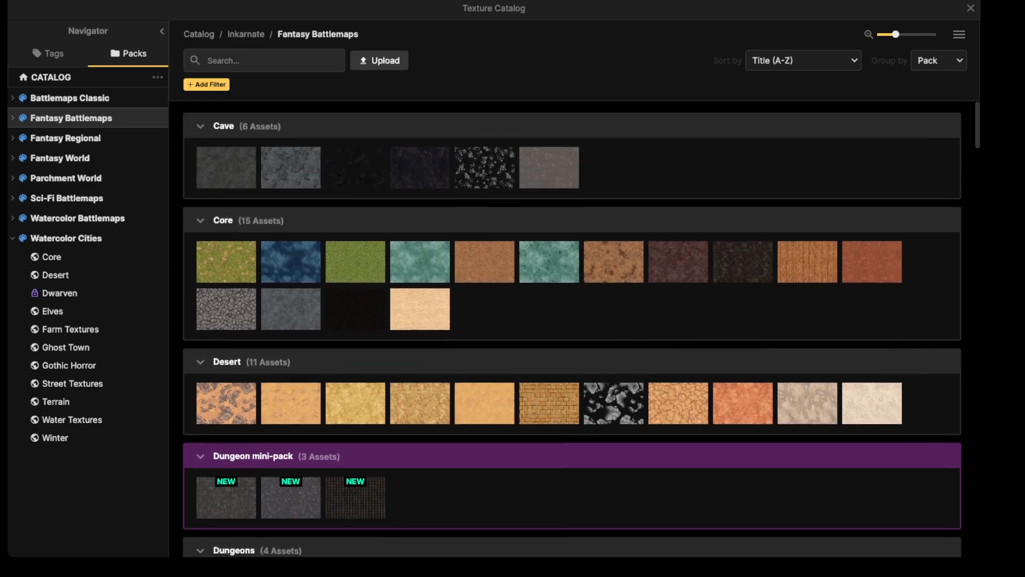
scroll(572, 329, "down", 16)
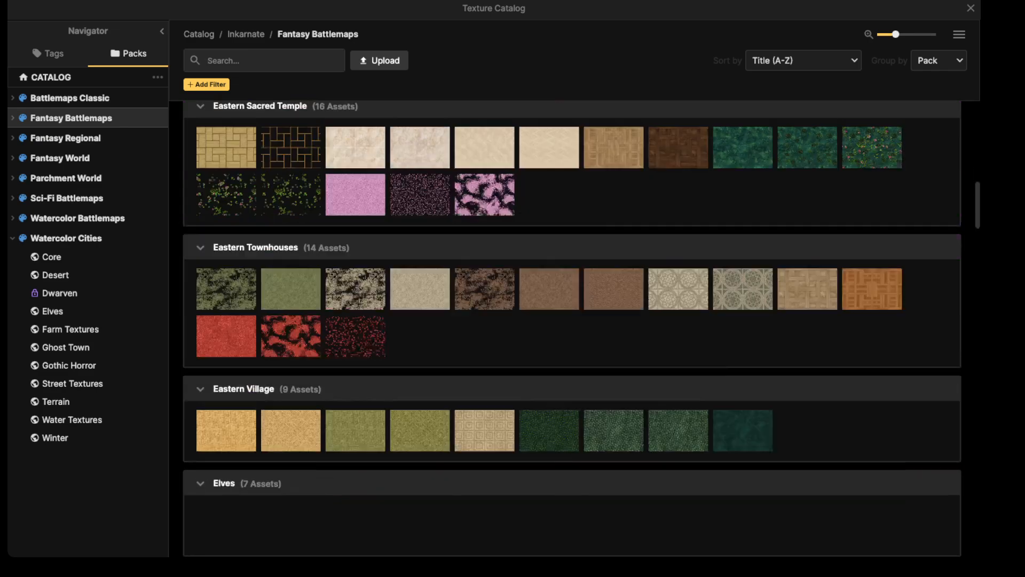
scroll(572, 329, "down", 9)
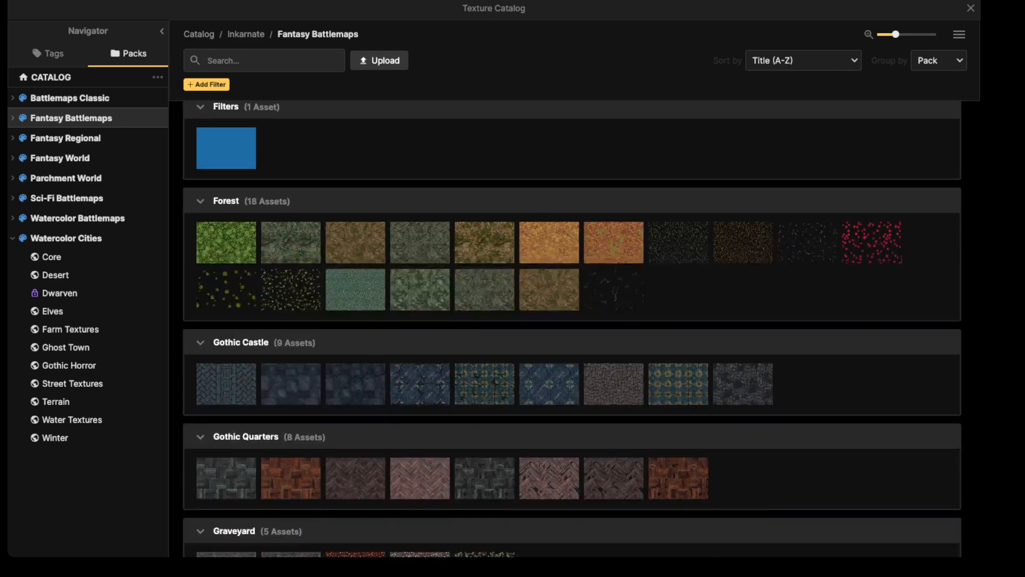
Search the texture catalog for "stone" and choose the Cobblestone Floor texture for the foreground brush
type("stone")
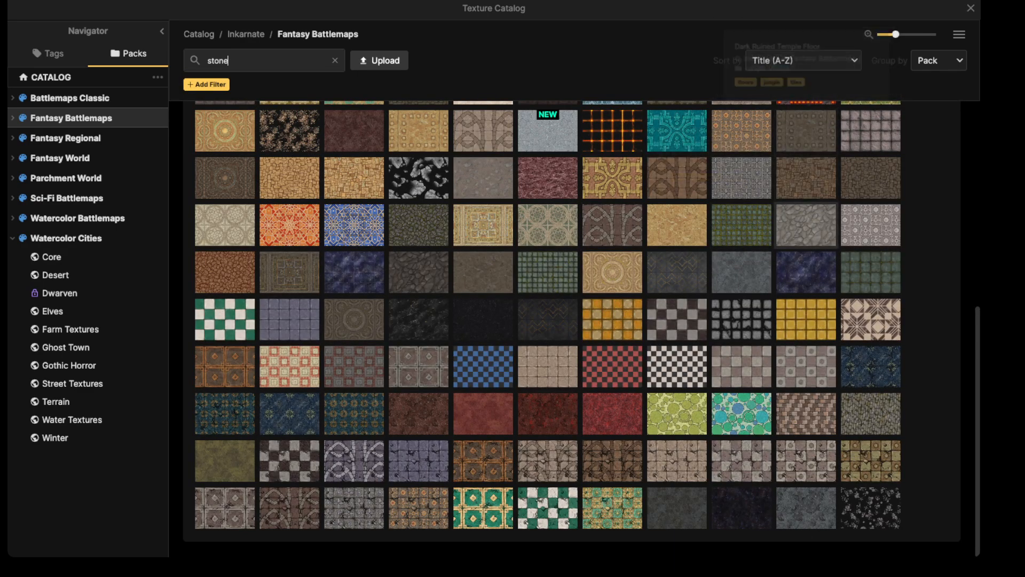
scroll(677, 131, "up", 2)
scroll(582, 329, "up", 4)
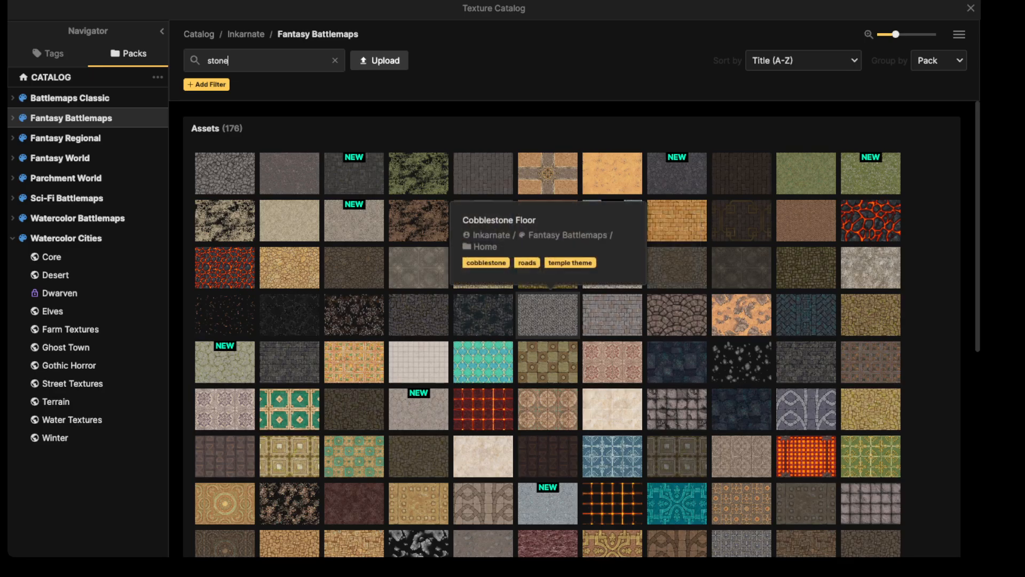
left_click(548, 312)
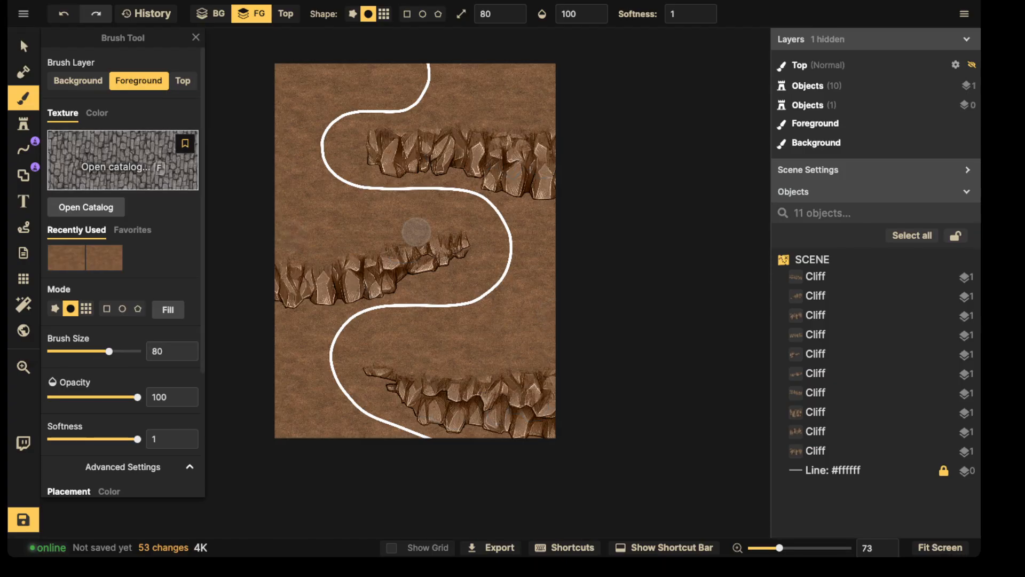
Set the cobblestone brush texture's rotation to 90 and its scale to 254.64, and save it as a favorite
scroll(122, 160, "down", 1)
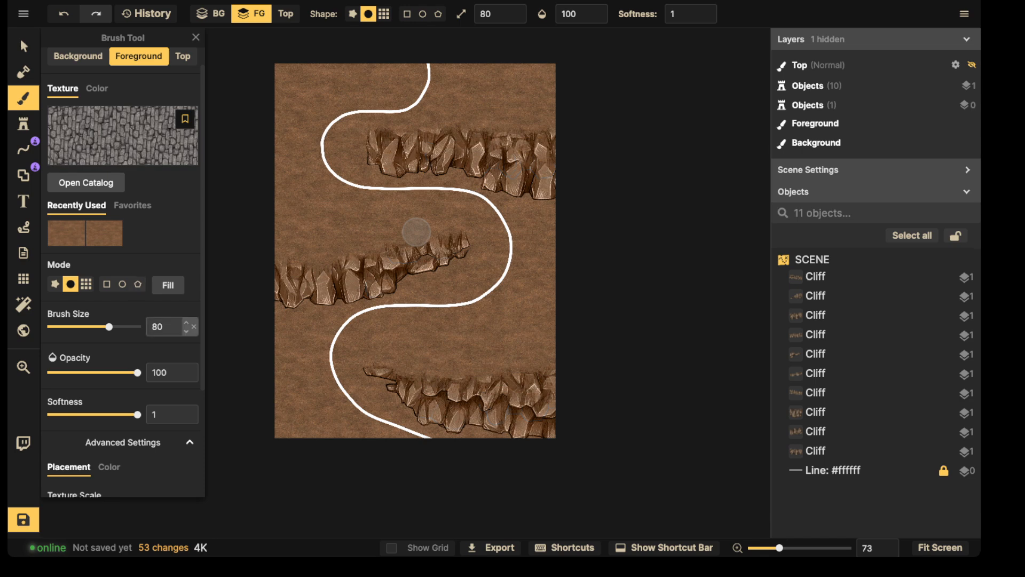
scroll(106, 325, "down", 5)
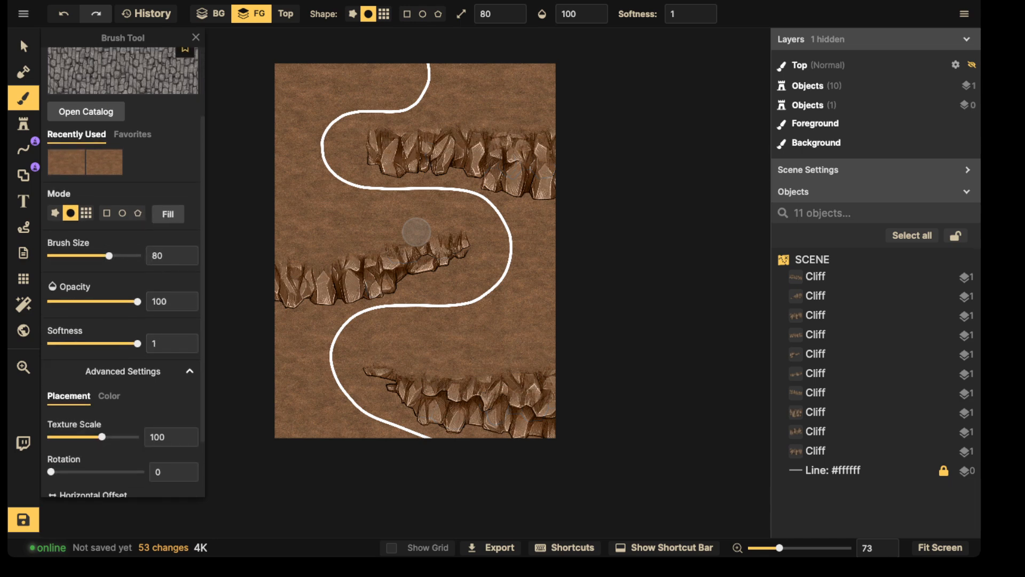
scroll(171, 396, "down", 1)
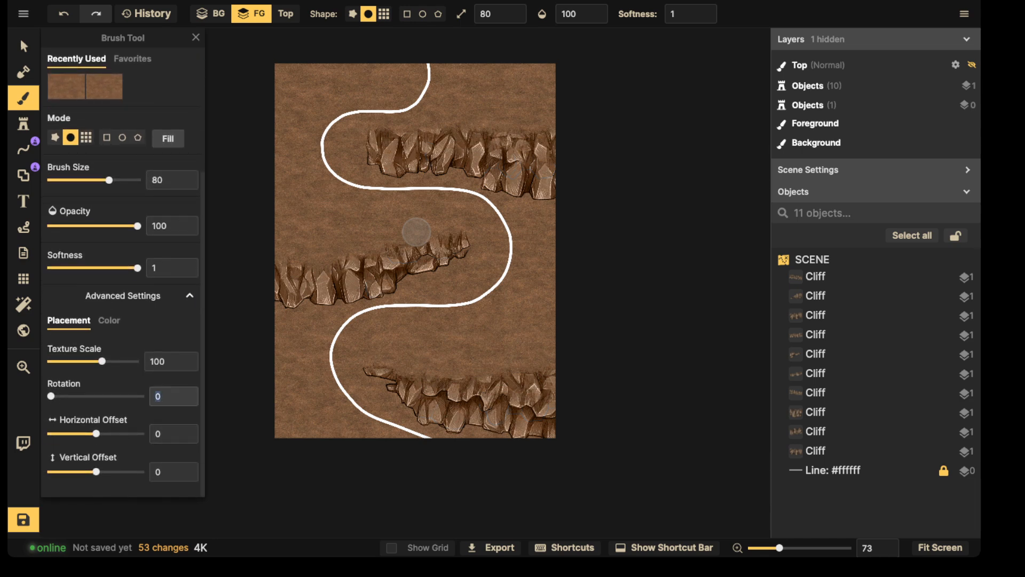
type("90")
left_click_drag(102, 361, 119, 361)
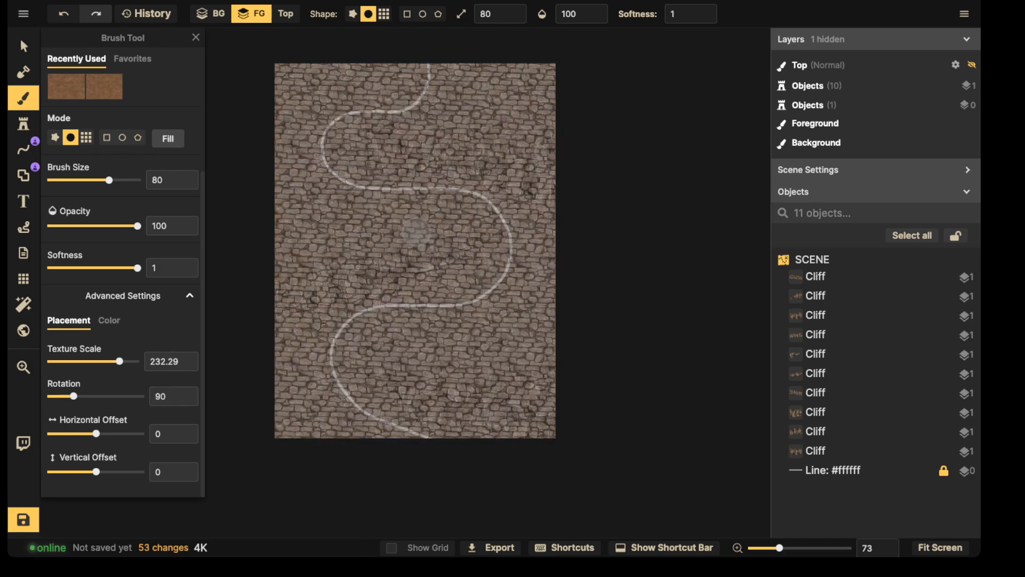
left_click_drag(120, 362, 120, 362)
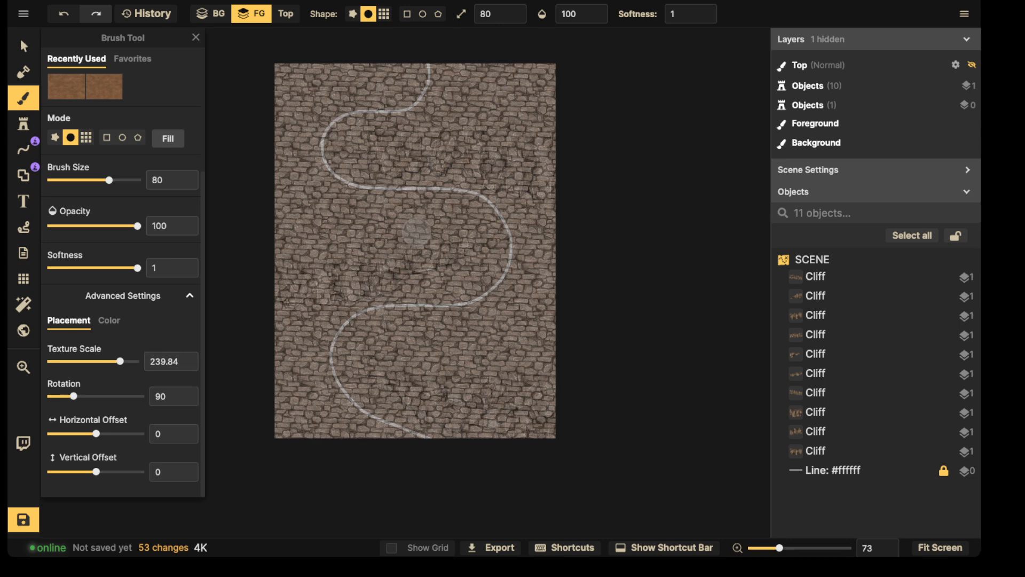
key("Right")
key("Right")
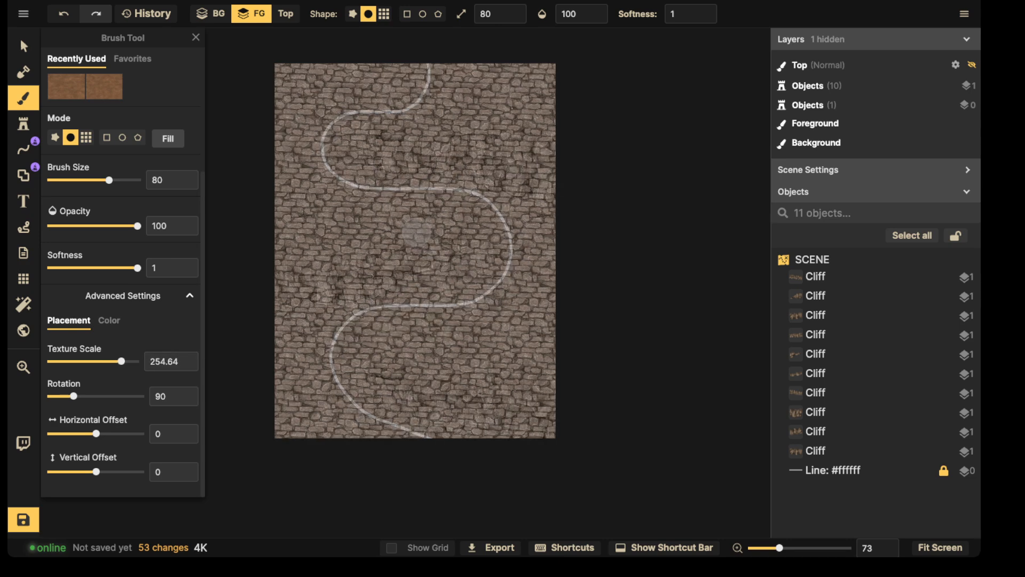
scroll(160, 160, "up", 4)
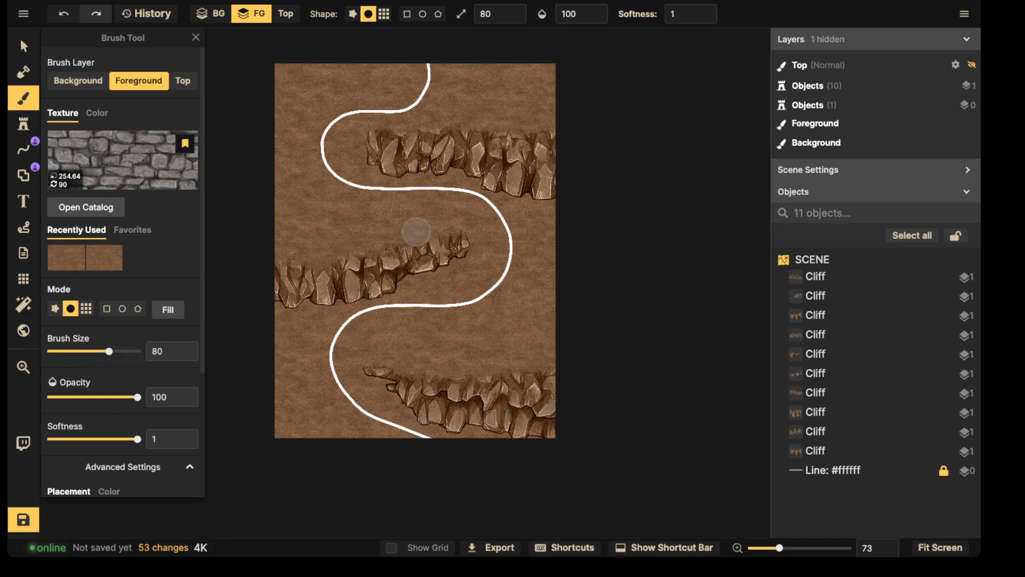
Save a smaller cobblestone variant at texture scale 141.73 as a favorite, and show the favorite textures
scroll(123, 320, "down", 4)
left_click_drag(122, 361, 108, 361)
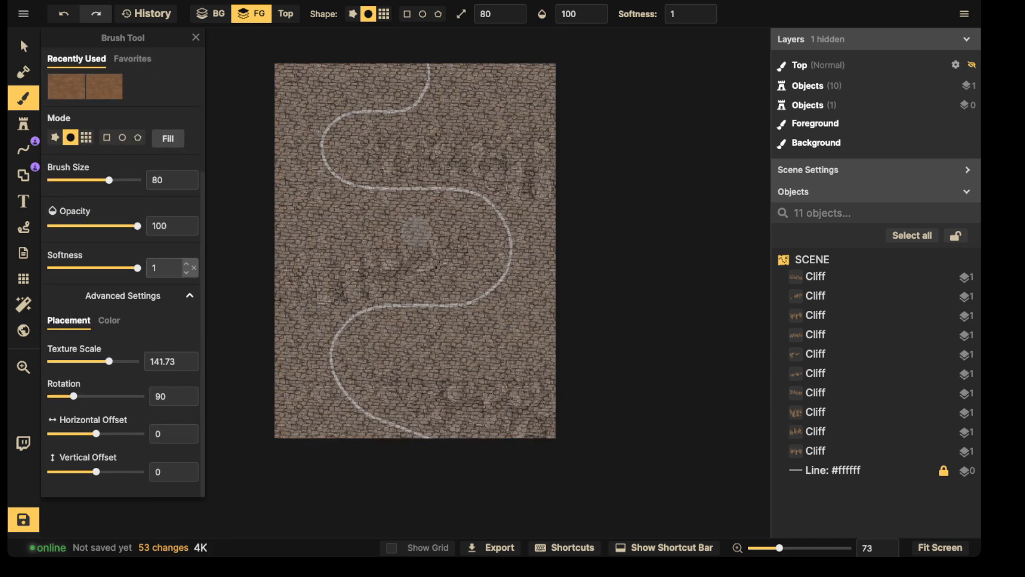
scroll(160, 160, "up", 4)
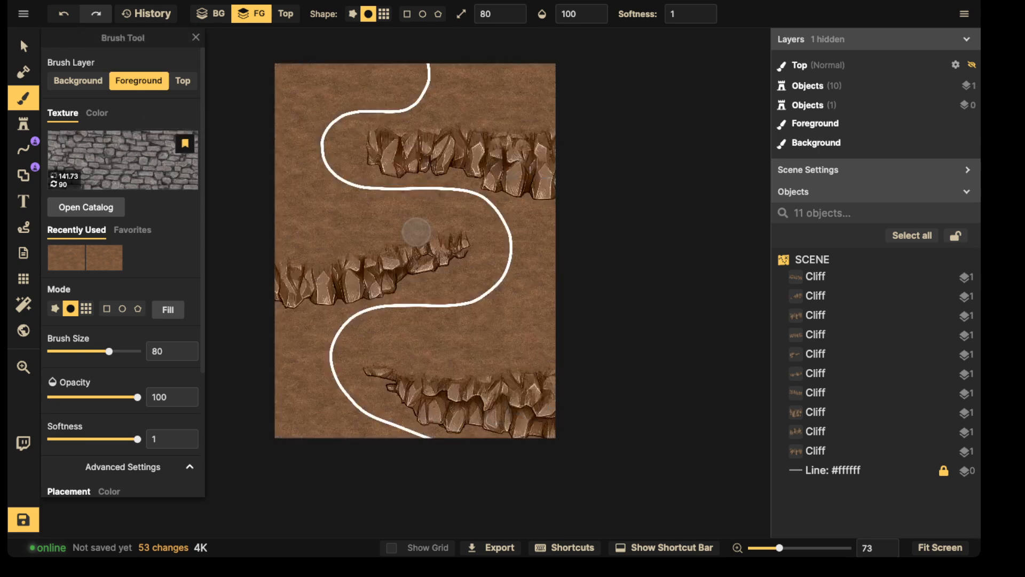
left_click(132, 230)
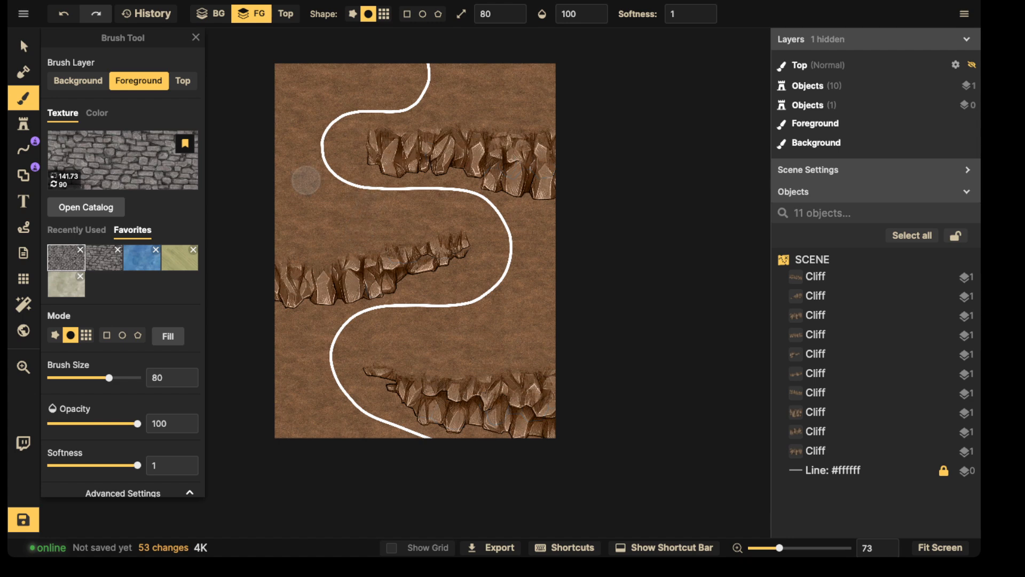
Paint the 141.73-scale cobblestone along the whole winding road on the foreground with brush size 170 and opacity 50
key("w")
key("w")
key("w")
key("w")
key("w")
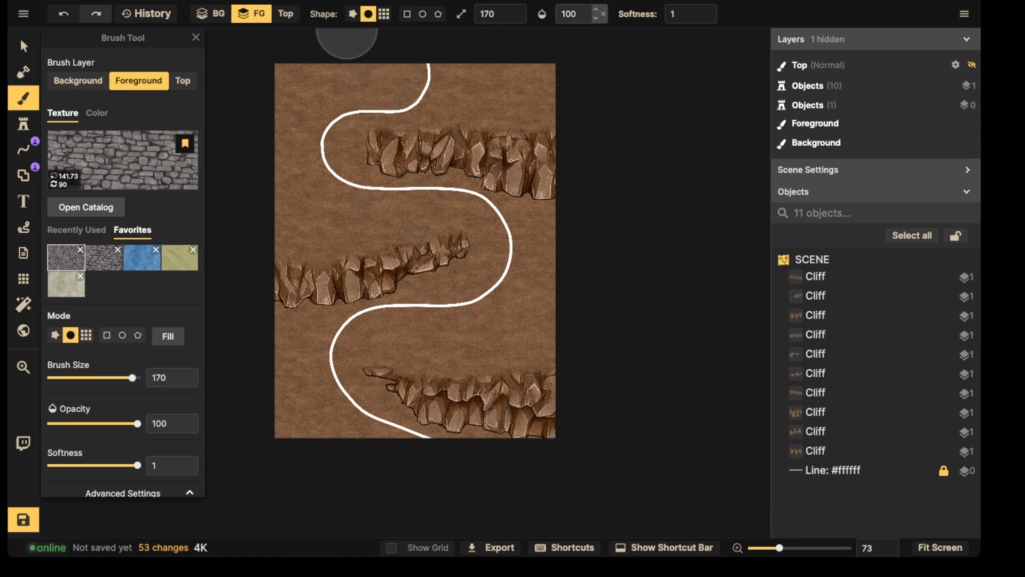
left_click(574, 14)
type("50")
key("Return")
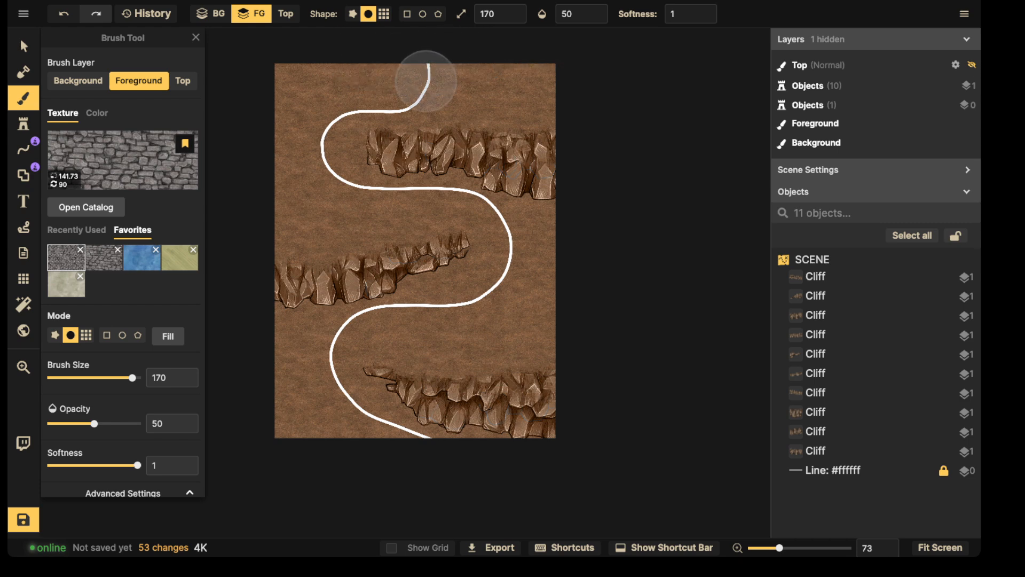
mouse_move(423, 78)
left_mouse_down()
mouse_move(322, 127)
mouse_move(422, 207)
mouse_move(500, 235)
mouse_move(474, 295)
mouse_move(320, 363)
mouse_move(419, 452)
mouse_move(352, 324)
mouse_move(520, 235)
mouse_move(321, 190)
mouse_move(466, 53)
mouse_move(288, 150)
mouse_move(290, 193)
mouse_move(320, 229)
mouse_move(474, 192)
mouse_move(522, 284)
mouse_move(530, 262)
mouse_move(502, 310)
mouse_move(357, 335)
mouse_move(311, 414)
mouse_move(444, 454)
left_mouse_up()
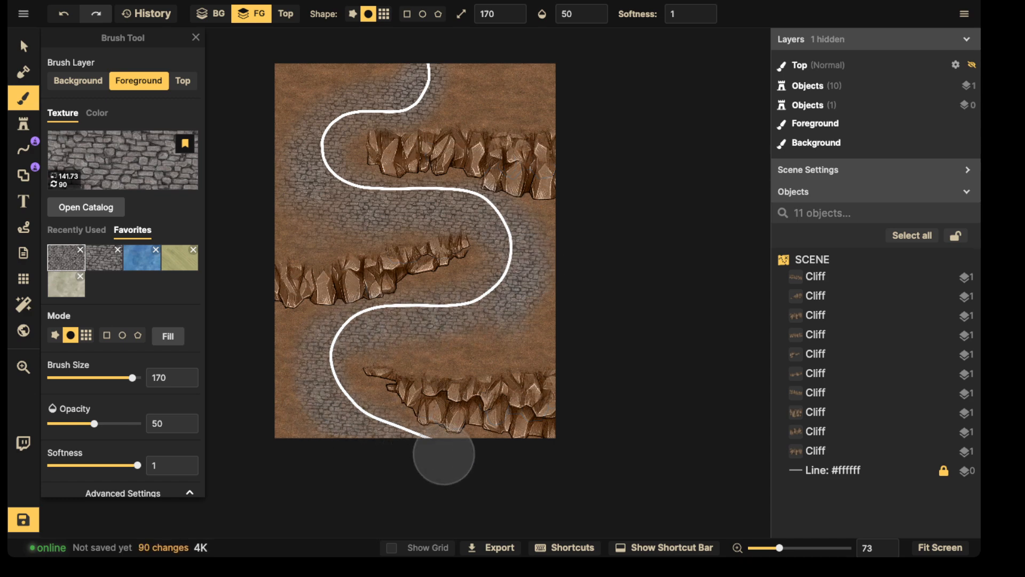
Blend patches of the 254.64-scale cobblestone into the road, and soften them with strokes of the 141.73-scale cobblestone
left_click(103, 258)
mouse_move(314, 178)
left_mouse_down()
mouse_move(303, 186)
mouse_move(317, 194)
mouse_move(334, 107)
mouse_move(411, 64)
mouse_move(320, 147)
mouse_move(286, 149)
mouse_move(373, 212)
mouse_move(427, 204)
mouse_move(505, 234)
mouse_move(531, 267)
mouse_move(502, 293)
mouse_move(509, 330)
mouse_move(444, 340)
mouse_move(397, 332)
mouse_move(295, 364)
mouse_move(339, 407)
mouse_move(338, 425)
mouse_move(377, 440)
mouse_move(373, 462)
left_mouse_up()
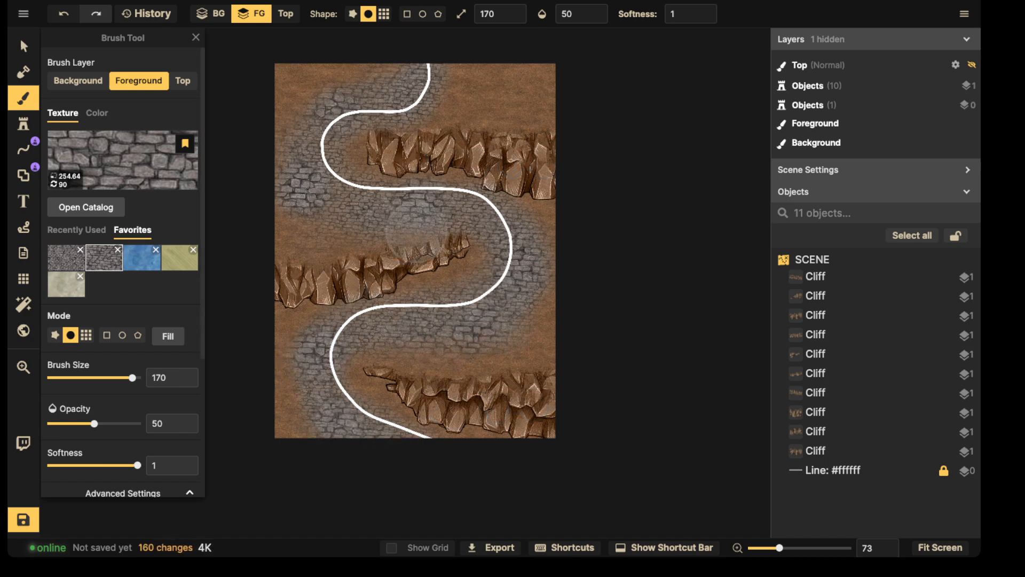
key("2")
key("1")
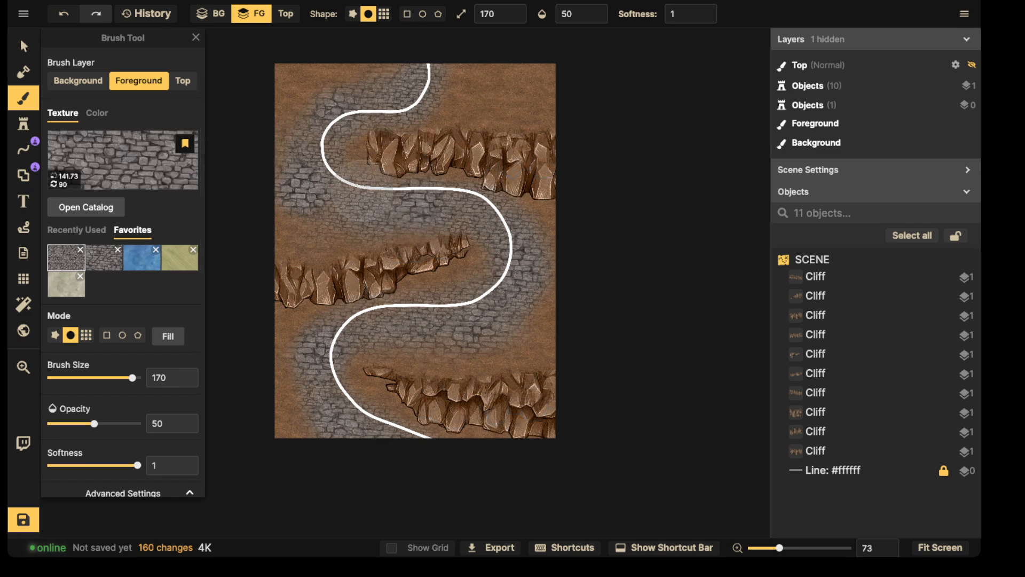
mouse_move(327, 200)
left_mouse_down()
mouse_move(293, 118)
mouse_move(464, 61)
mouse_move(415, 49)
mouse_move(380, 64)
left_mouse_up()
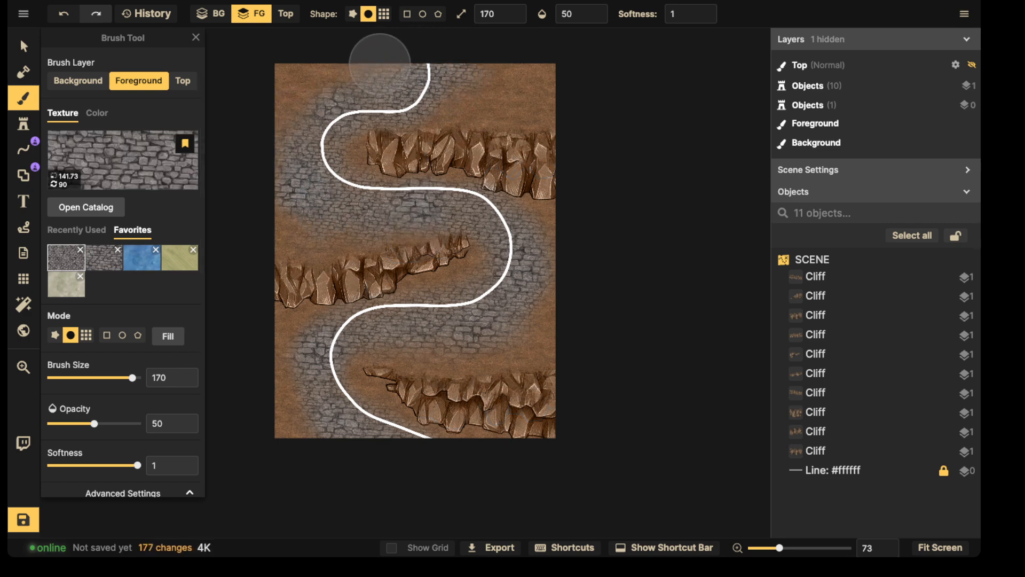
Delete the locked white guide line from the scene
left_click(831, 470)
key("Delete")
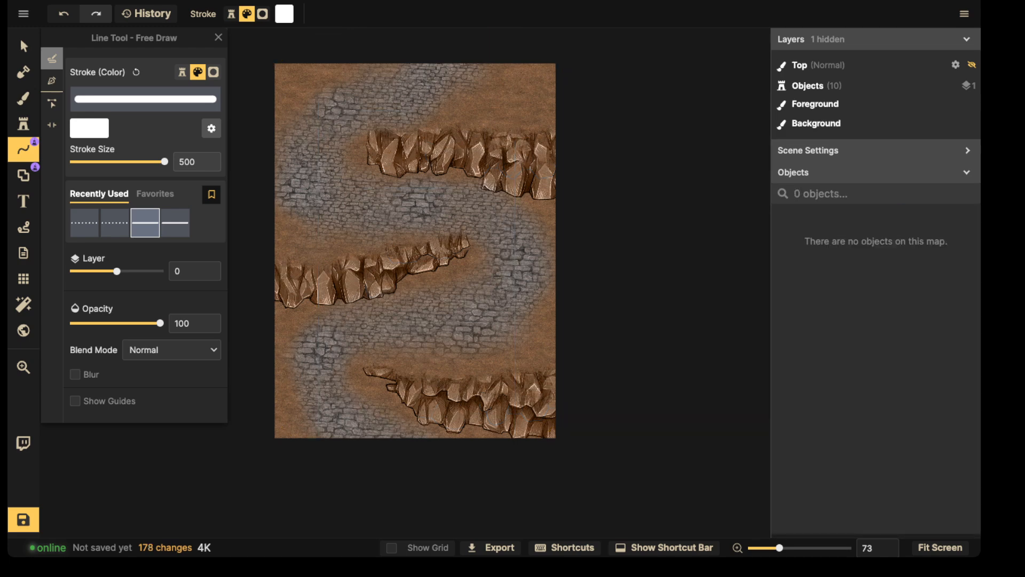
Nudge the cliff stamps in the middle row between the road bends, pulling the row's tapered tip back slightly from the road
left_click(23, 46)
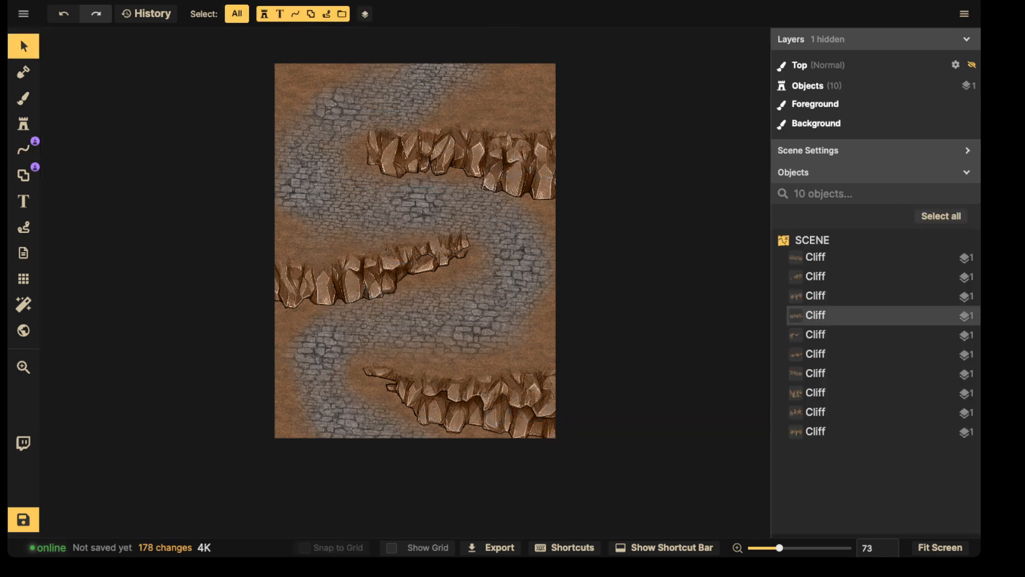
left_click(833, 315)
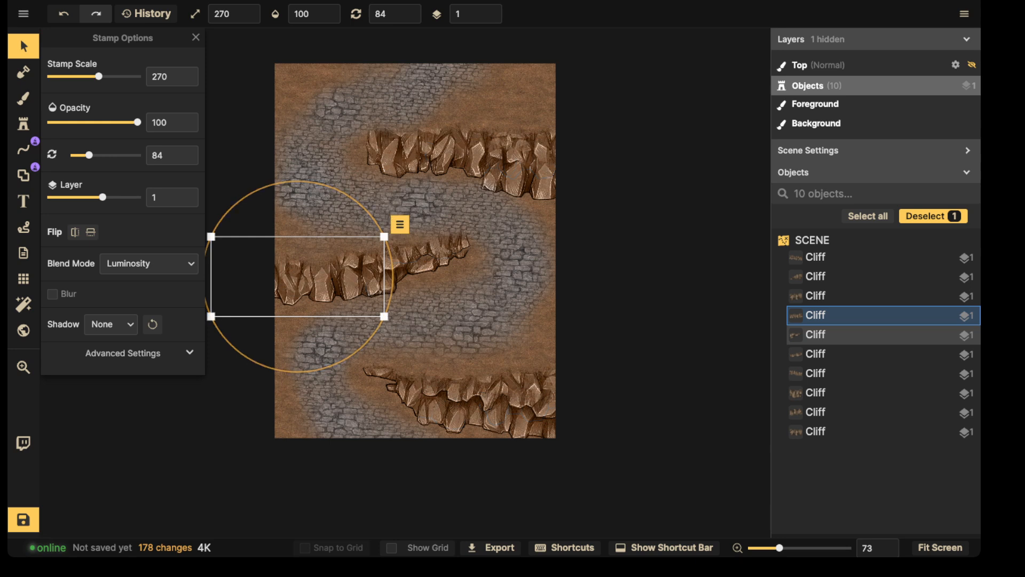
left_click(410, 263)
left_click_drag(354, 304, 350, 299)
left_click(350, 299, "shift")
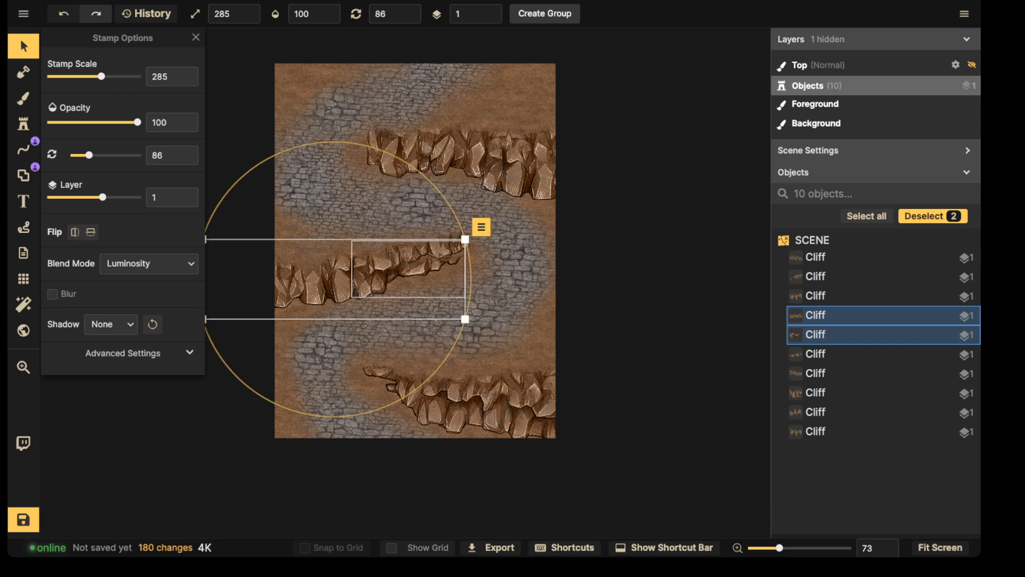
left_click(442, 252)
left_click_drag(442, 252, 434, 260)
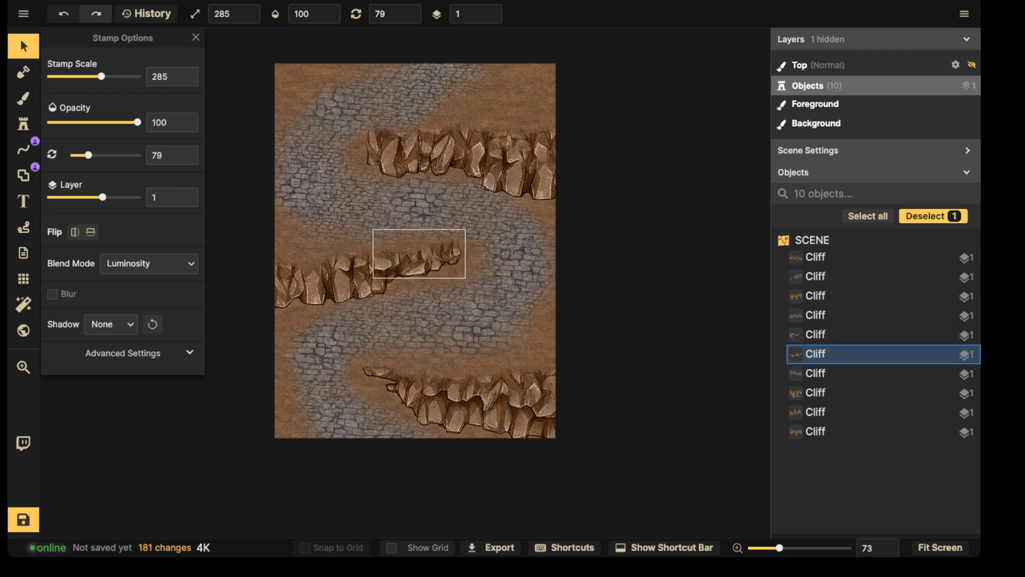
key("Escape")
Search the Fantasy Regional textures for "grass" and choose Grass Meadow Field as the foreground brush texture
left_click(23, 123)
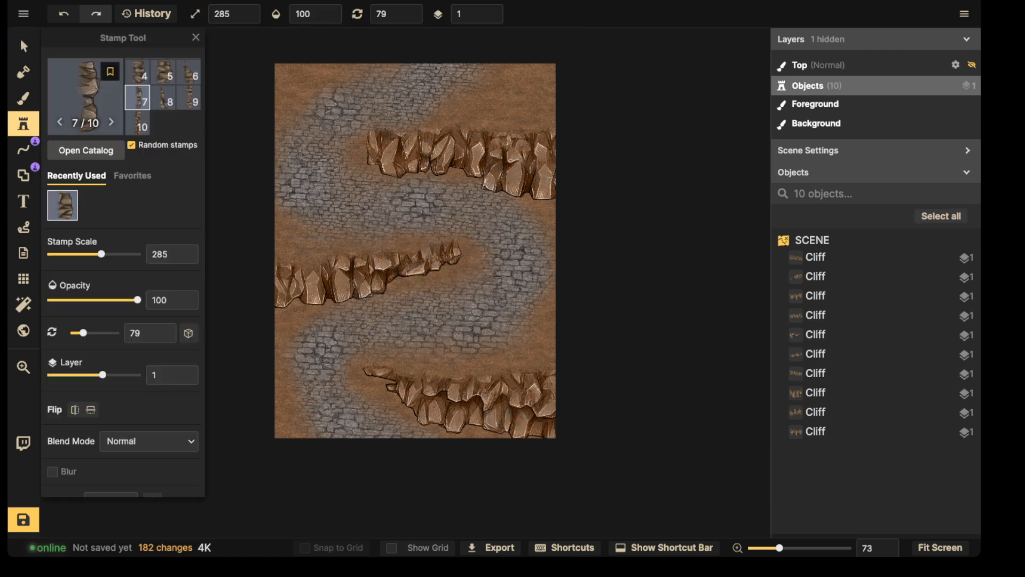
left_click(24, 98)
left_click(122, 160)
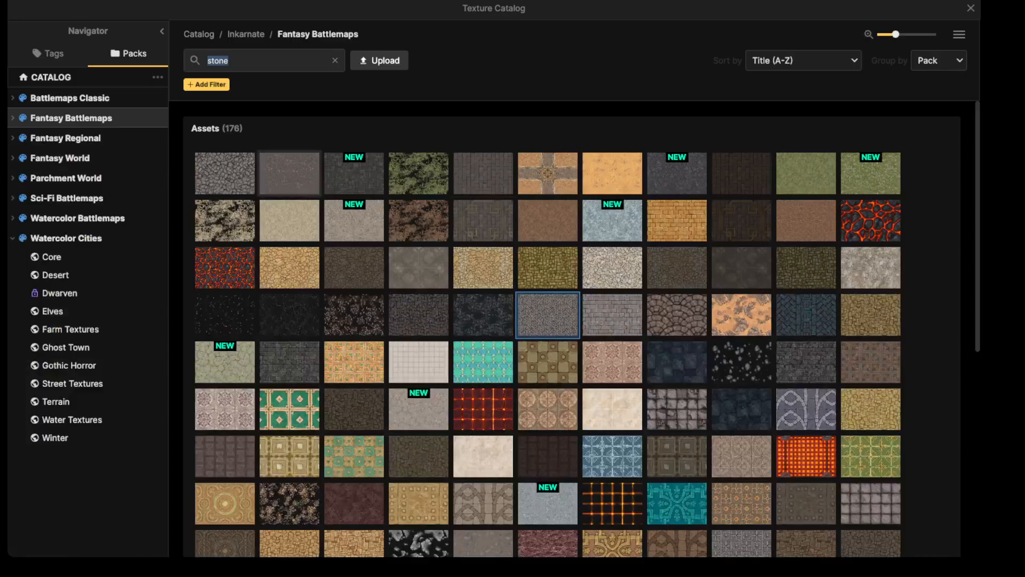
left_click(66, 138)
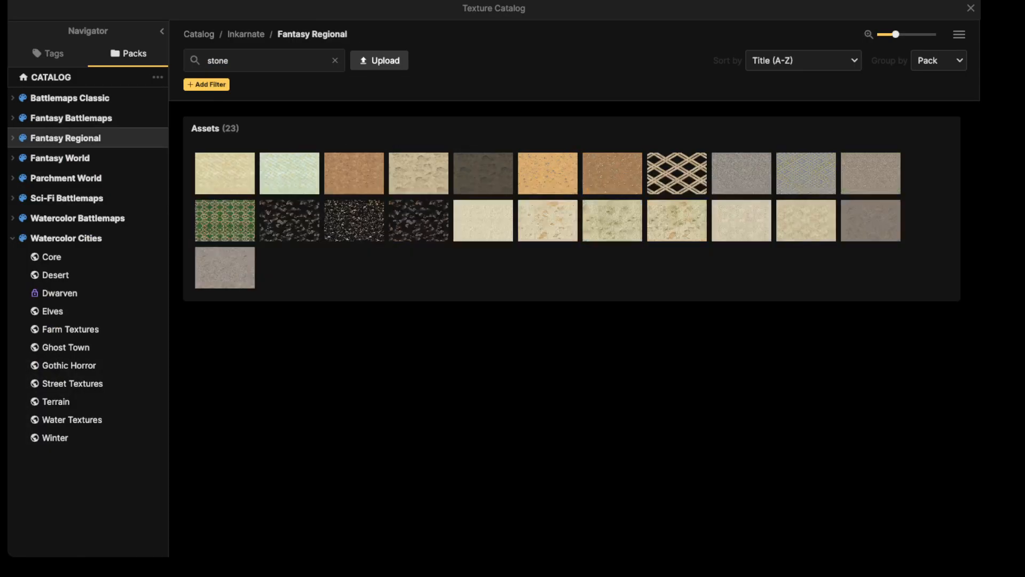
type("g")
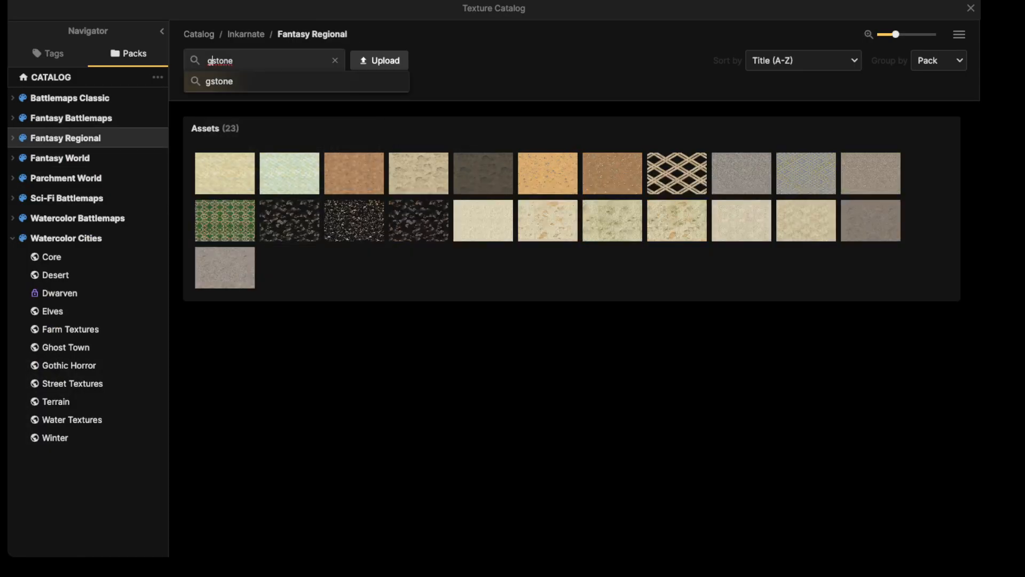
type("raa")
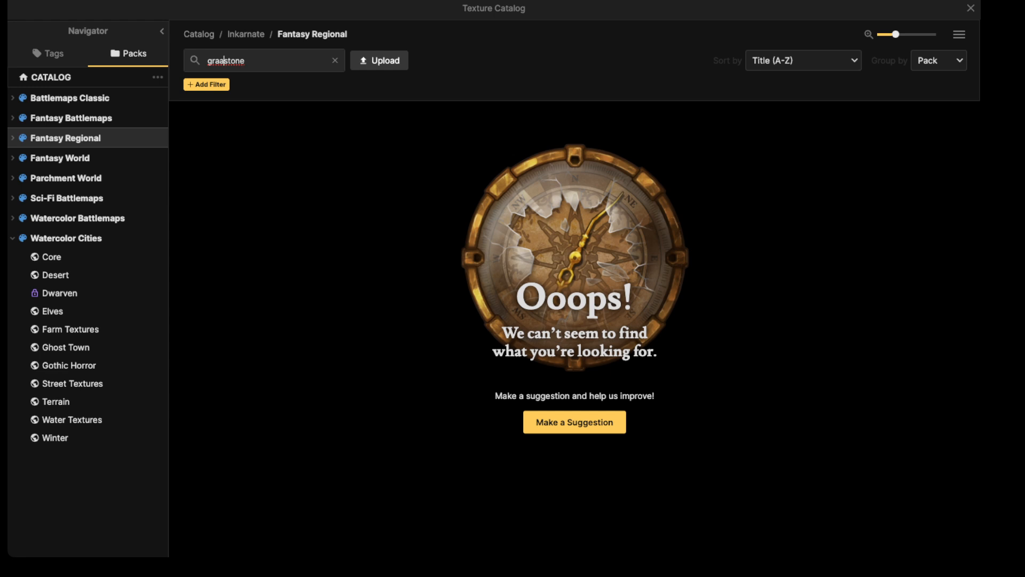
left_click(335, 61)
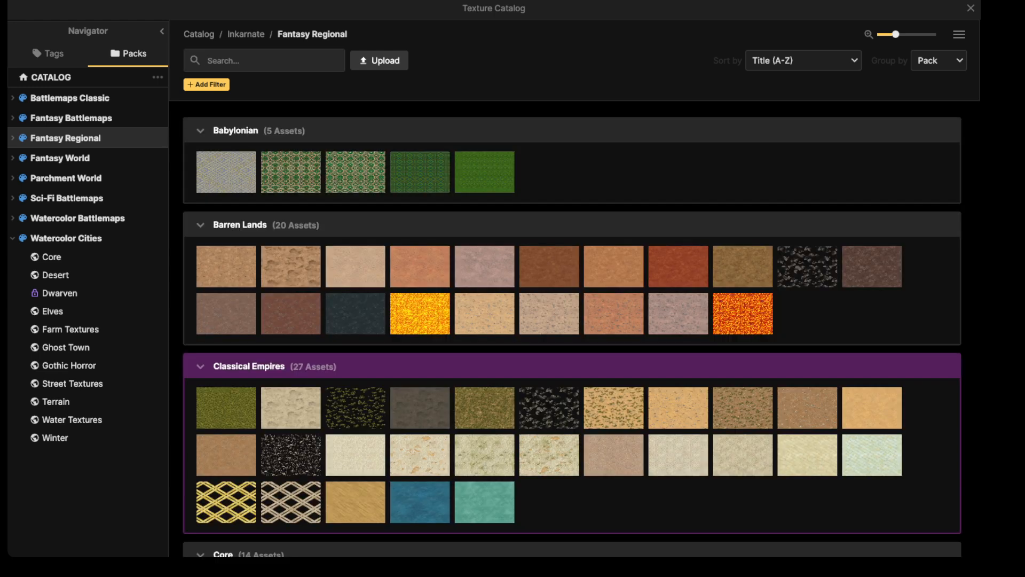
type("grass")
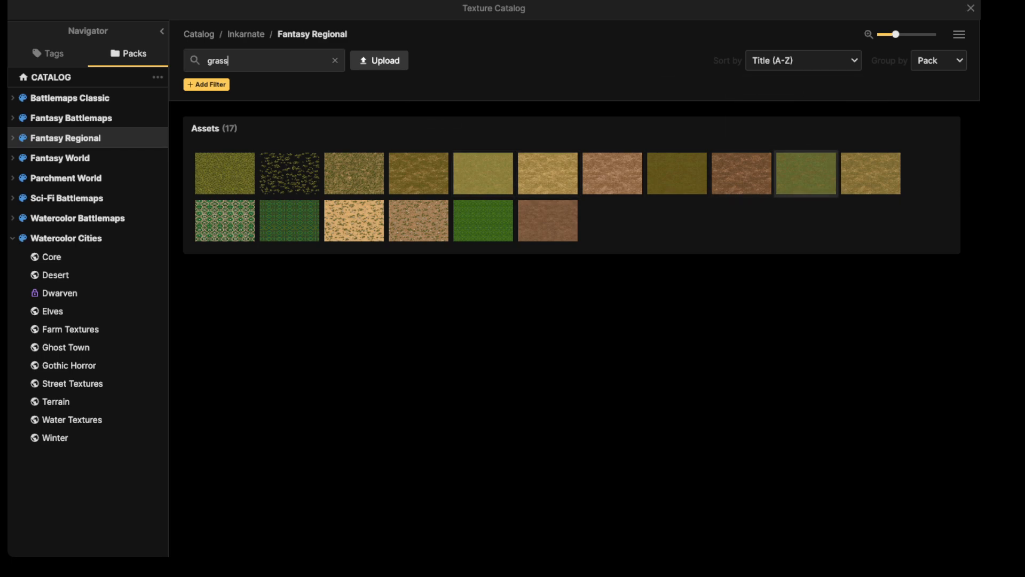
left_click(483, 172)
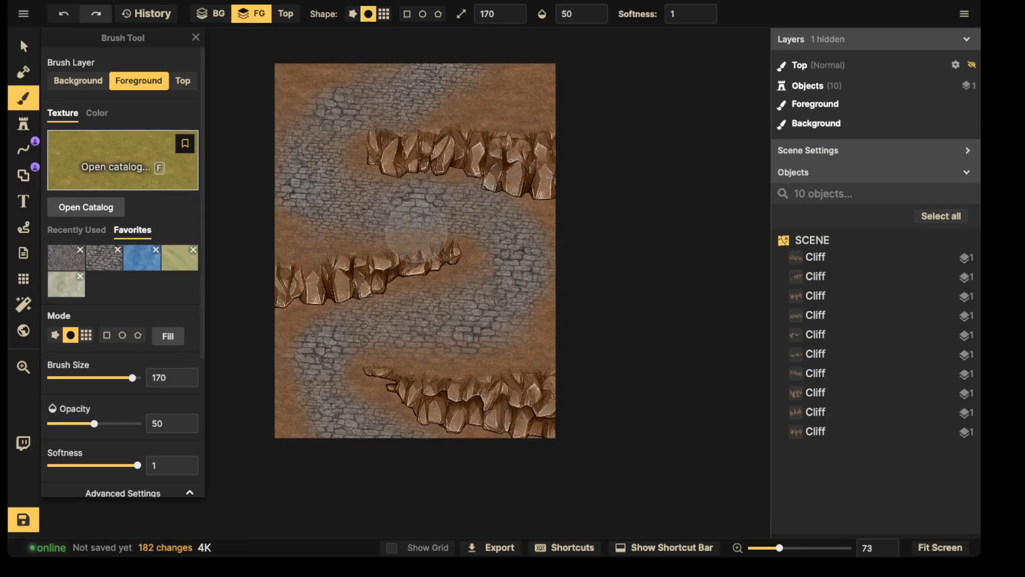
key("f")
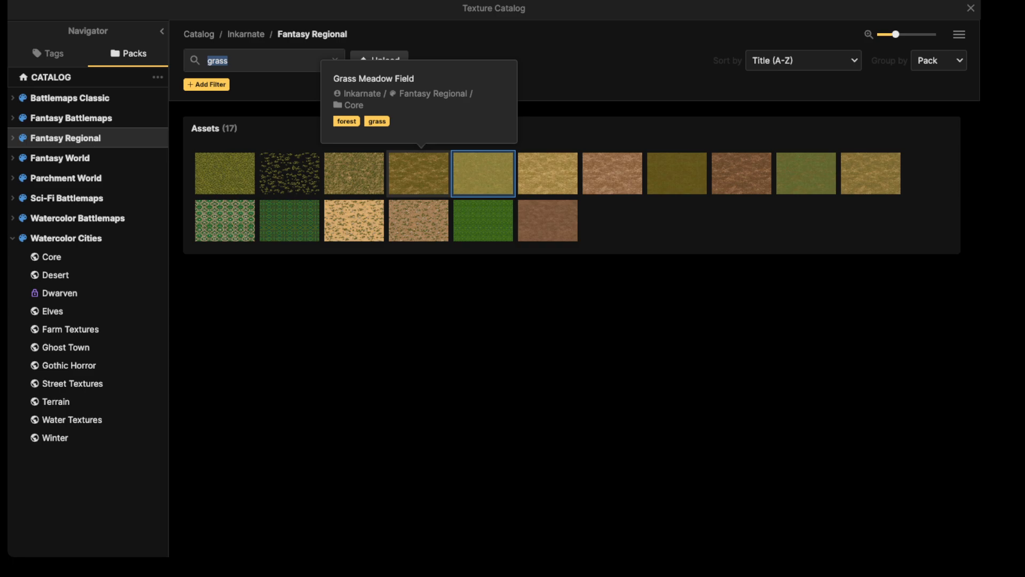
left_click(419, 173)
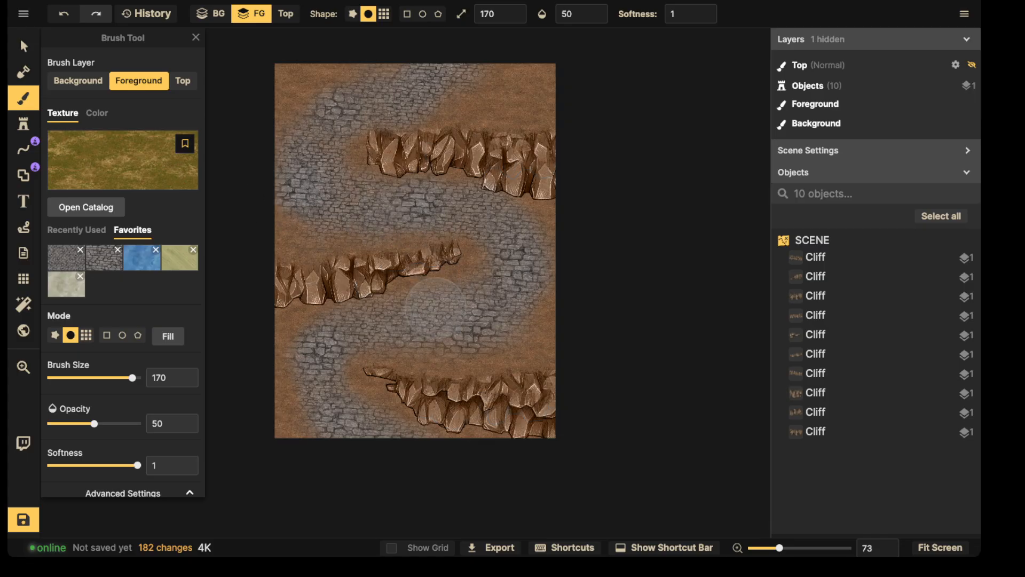
Paint the grass over the brown ground beside the road and behind the cliffs, using brush size 130 and opacity 50
key("bracketleft")
key("bracketleft")
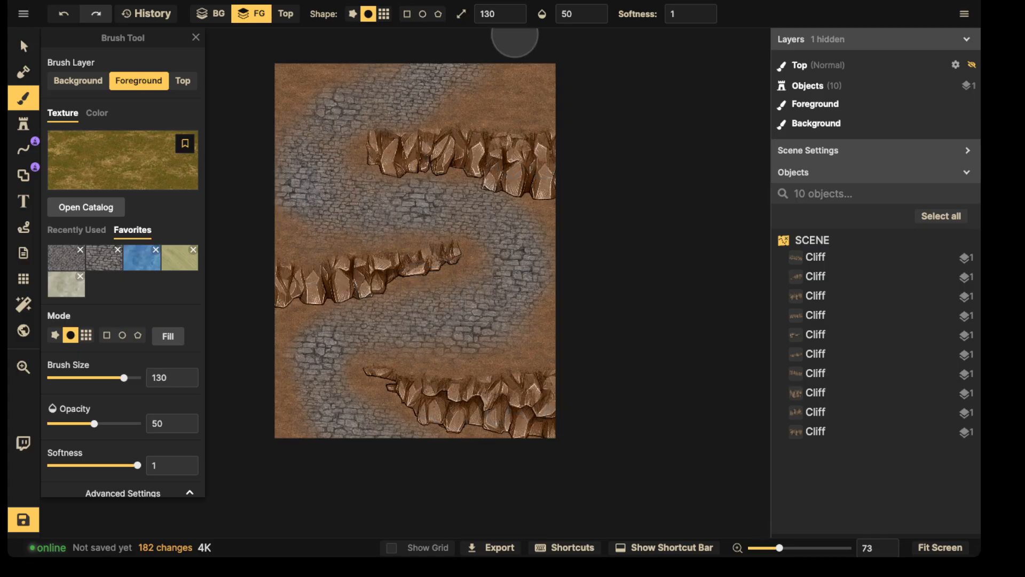
mouse_move(527, 203)
left_mouse_down()
mouse_move(567, 213)
mouse_move(577, 345)
mouse_move(479, 372)
mouse_move(558, 359)
mouse_move(410, 363)
left_mouse_up()
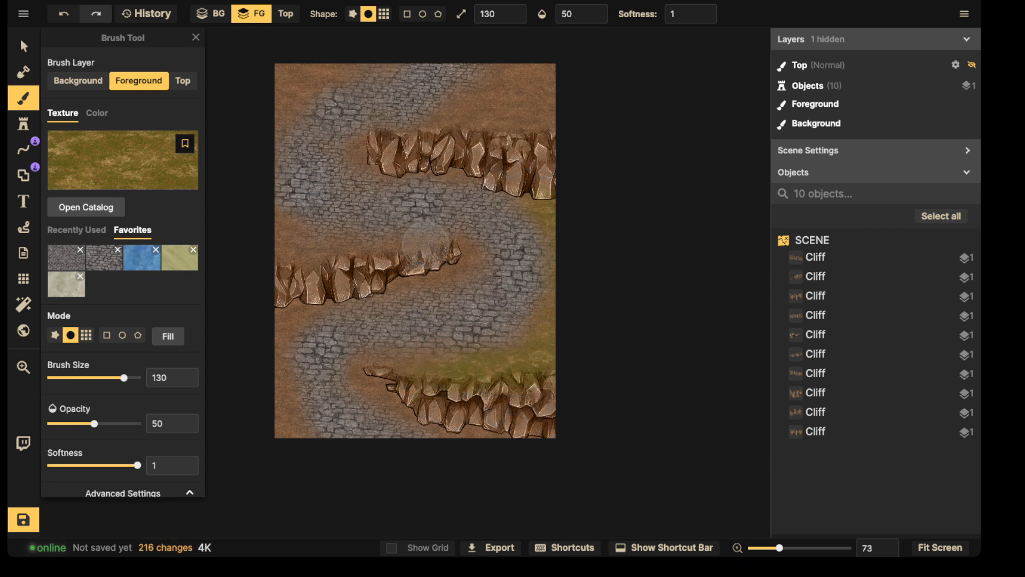
mouse_move(425, 243)
left_mouse_down()
mouse_move(305, 256)
mouse_move(277, 232)
mouse_move(277, 248)
mouse_move(455, 185)
mouse_move(470, 122)
mouse_move(486, 117)
mouse_move(511, 79)
mouse_move(563, 125)
mouse_move(545, 72)
mouse_move(279, 63)
mouse_move(348, 49)
left_mouse_up()
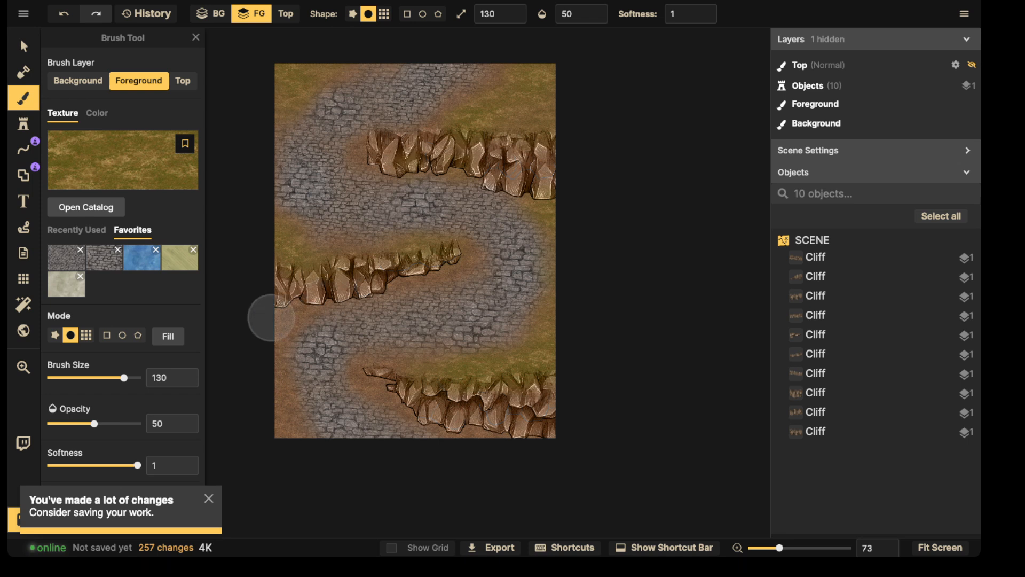
mouse_move(271, 317)
left_mouse_down()
mouse_move(254, 345)
mouse_move(289, 442)
mouse_move(389, 361)
mouse_move(396, 384)
mouse_move(465, 428)
mouse_move(531, 448)
mouse_move(596, 317)
mouse_move(499, 79)
mouse_move(467, 104)
mouse_move(339, 62)
mouse_move(281, 160)
left_mouse_up()
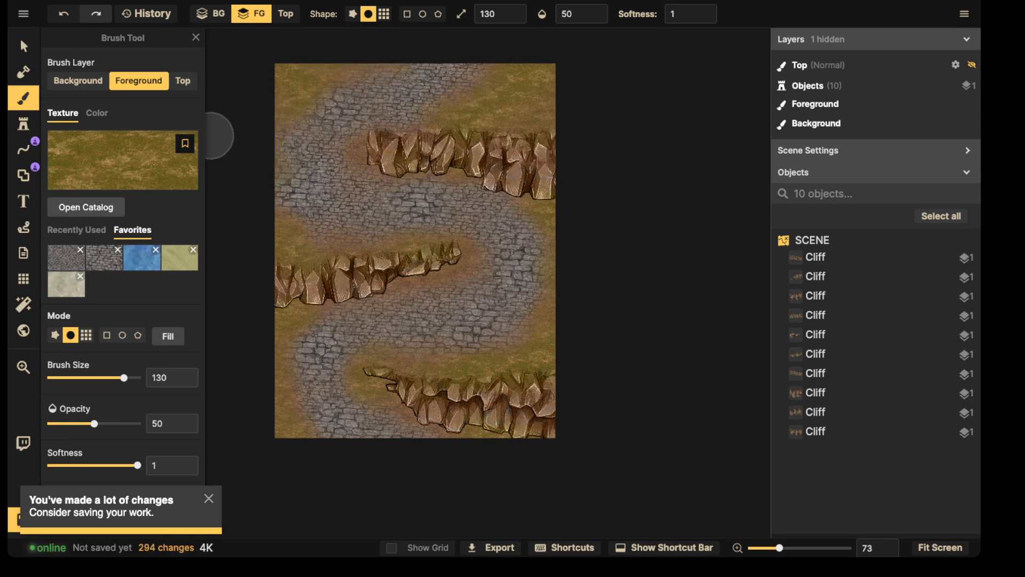
Save the map under the name "Forest Road"
left_click(209, 498)
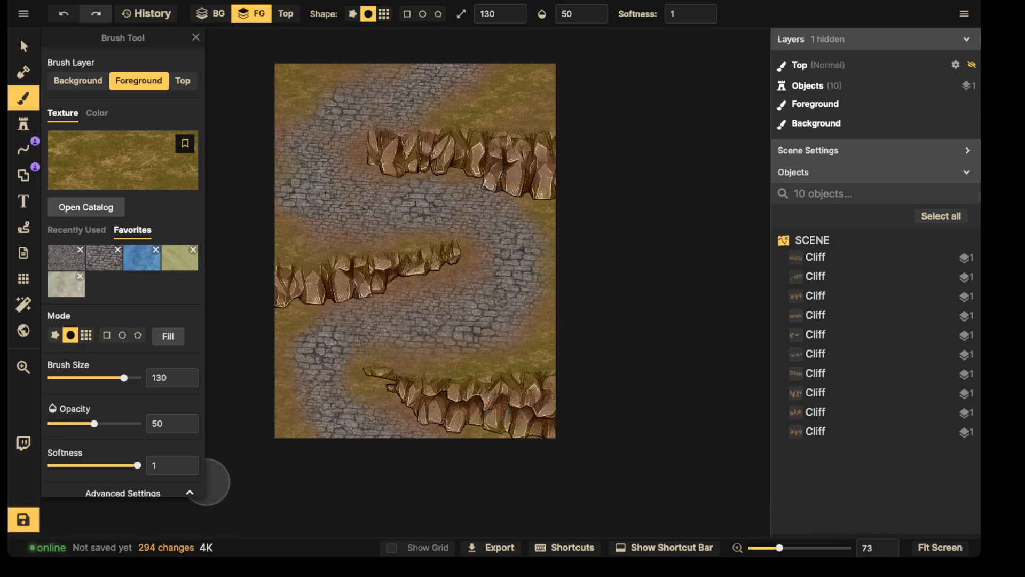
key("ctrl+s")
key("ctrl+a")
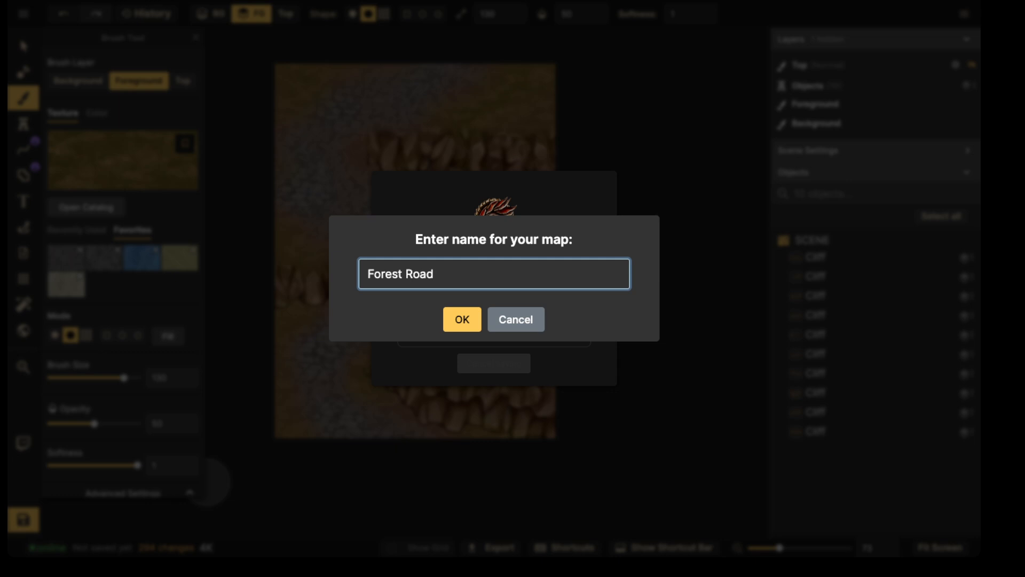
key("Return")
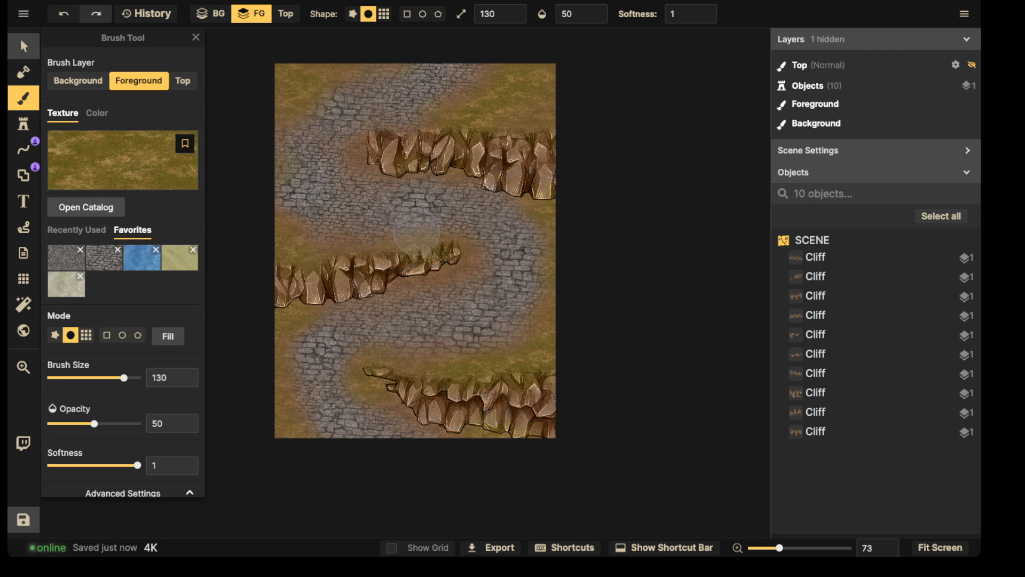
left_click(23, 46)
left_click(327, 282)
left_click(24, 124)
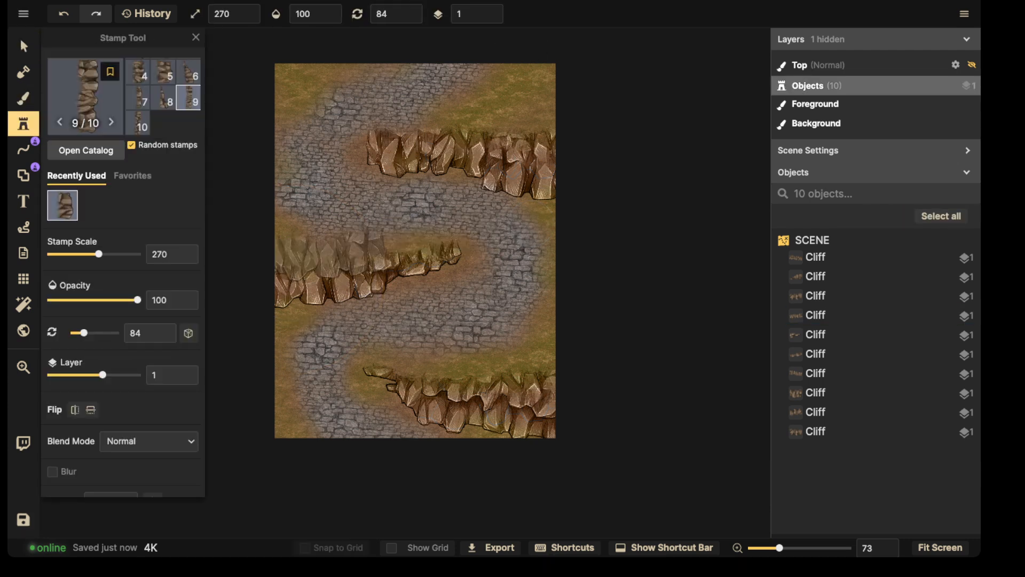
left_click(273, 256)
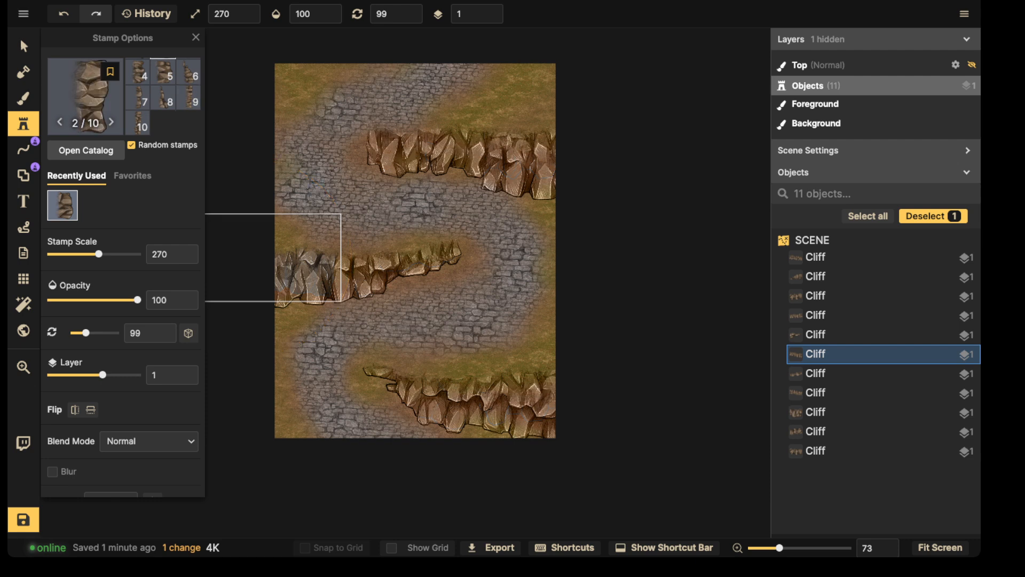
left_click_drag(249, 258, 248, 252)
key("Delete")
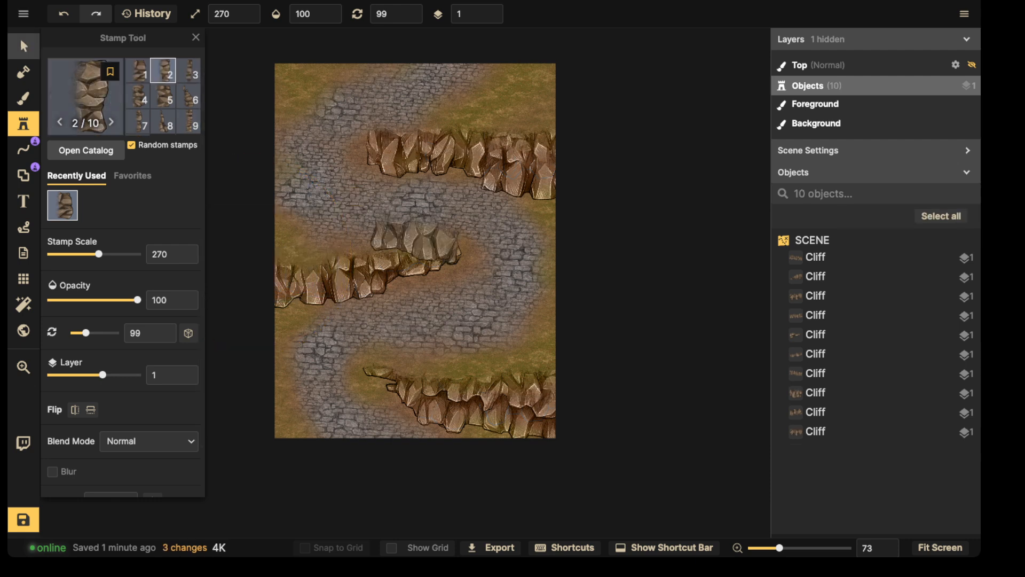
Duplicate the middle row's map-edge cliff stamp and overlap the copy on that end of the row with rotation 99
left_click(281, 264)
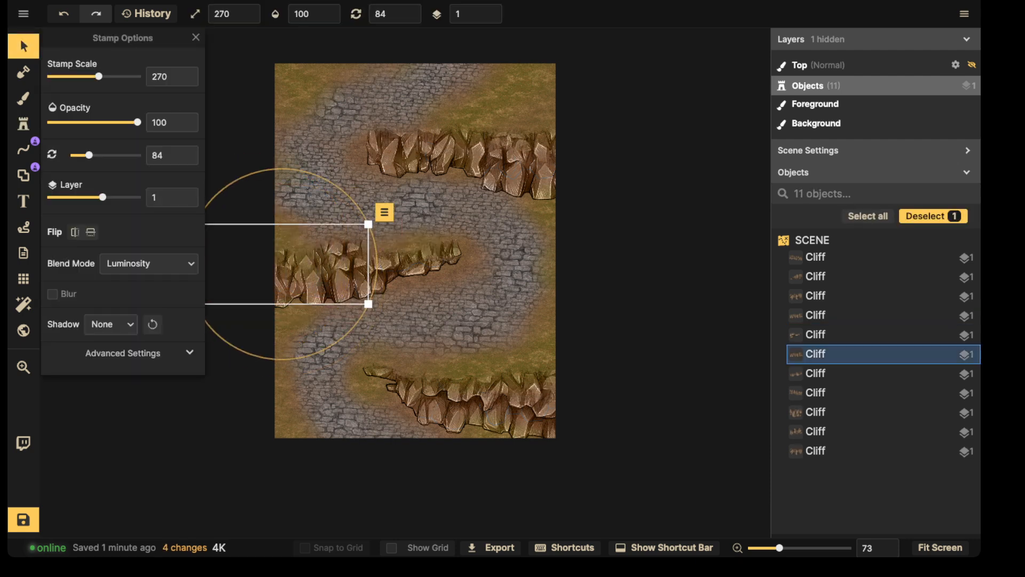
left_click_drag(281, 264, 258, 259)
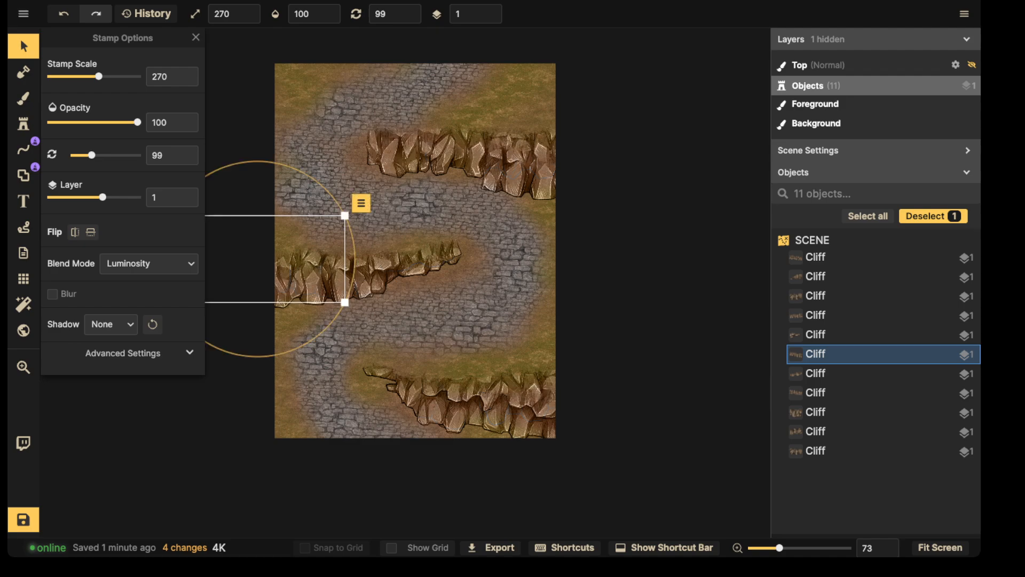
Choose the Ground Cracked texture from the Cave set of Fantasy Battlemaps for the foreground brush
left_click(23, 99)
left_click(123, 164)
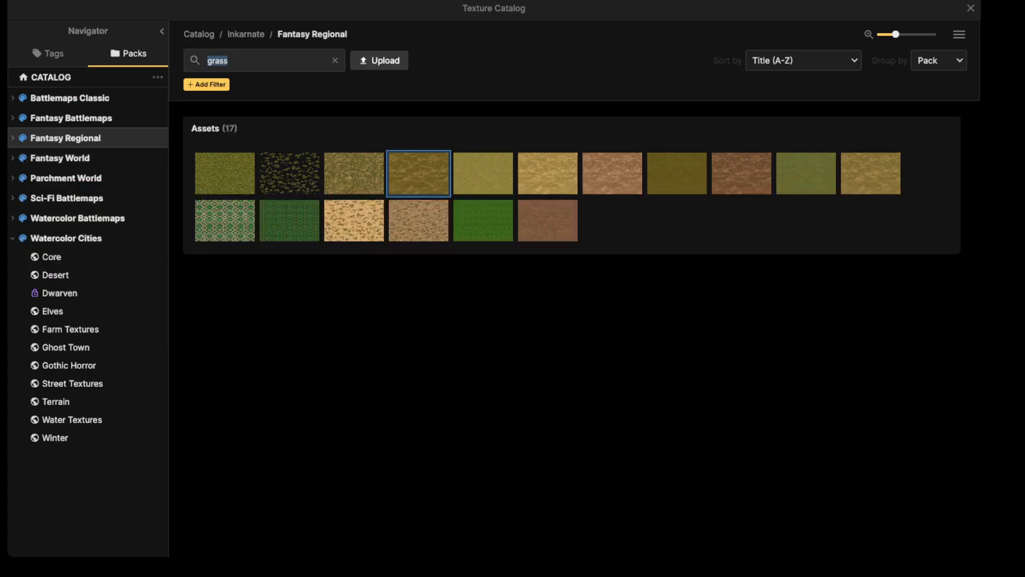
left_click(335, 60)
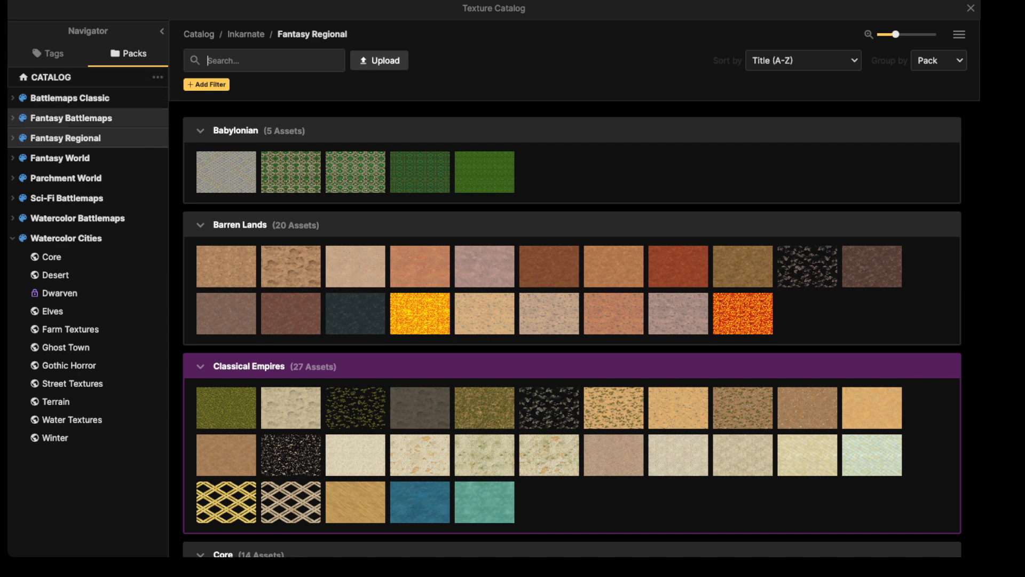
left_click(71, 118)
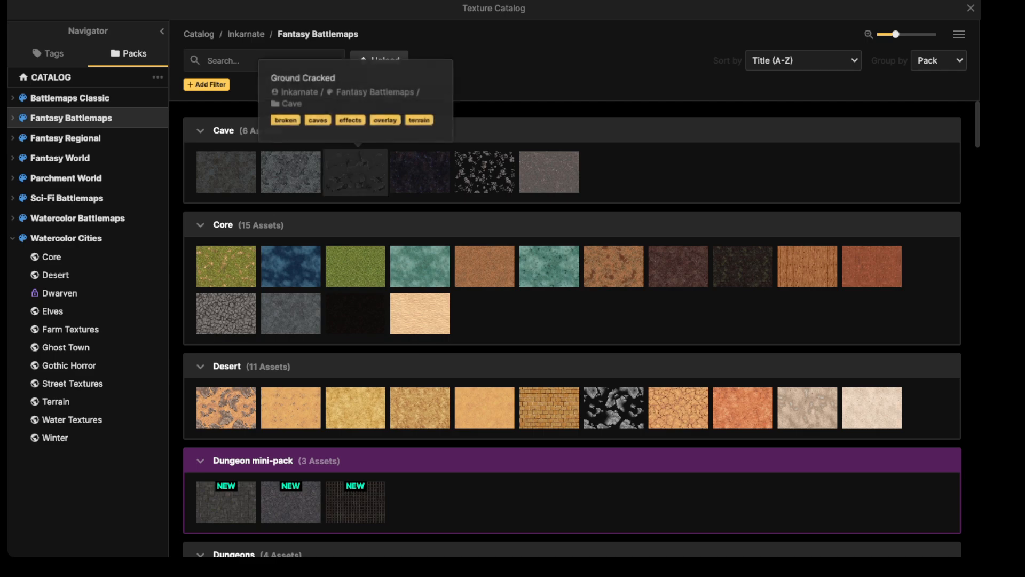
left_click(355, 171)
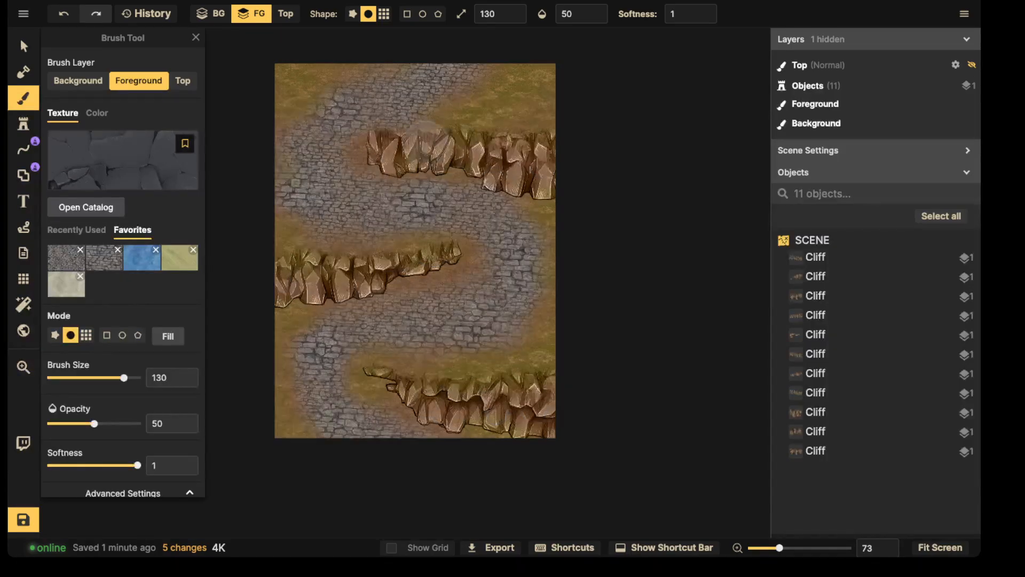
Paint cracked ground along the upper edge of the uppermost cliff row on the foreground with brush size 110 and opacity 50
scroll(459, 403, "up", 1)
scroll(456, 405, "up", 5)
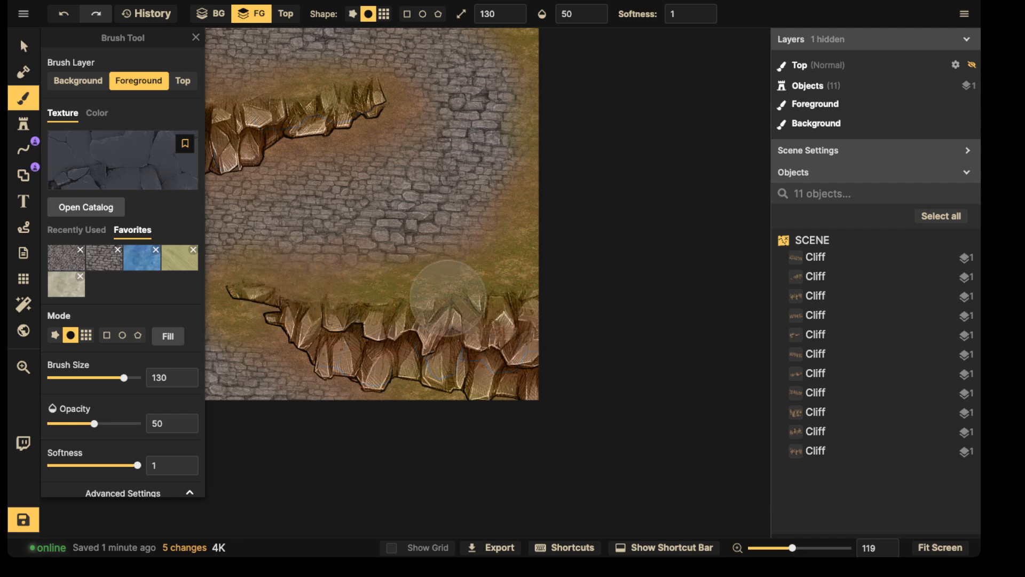
key("space")
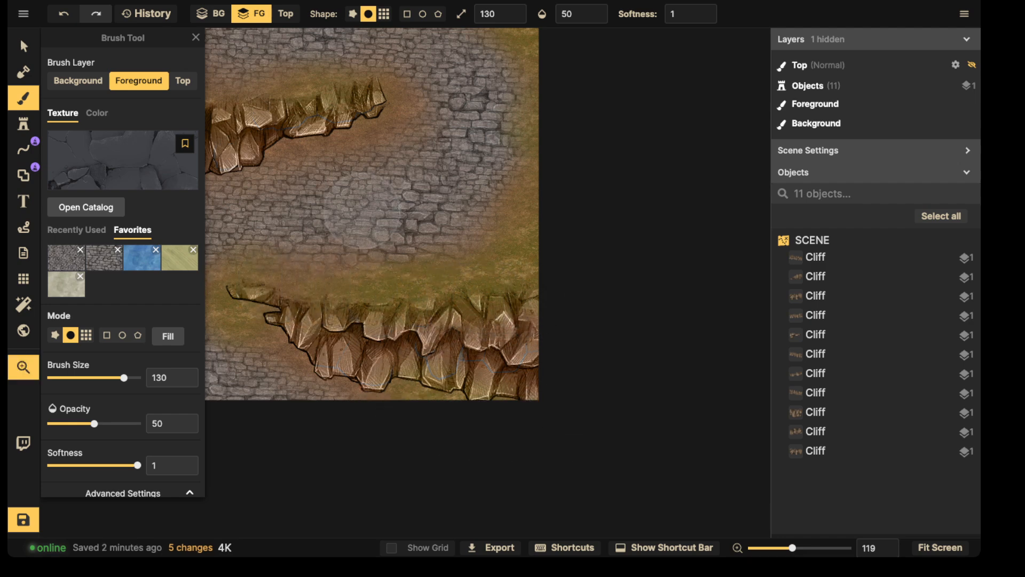
left_click_drag(362, 209, 629, 320)
mouse_move(570, 208)
left_mouse_down()
mouse_move(441, 211)
mouse_move(454, 218)
mouse_move(356, 285)
mouse_move(284, 441)
left_mouse_up()
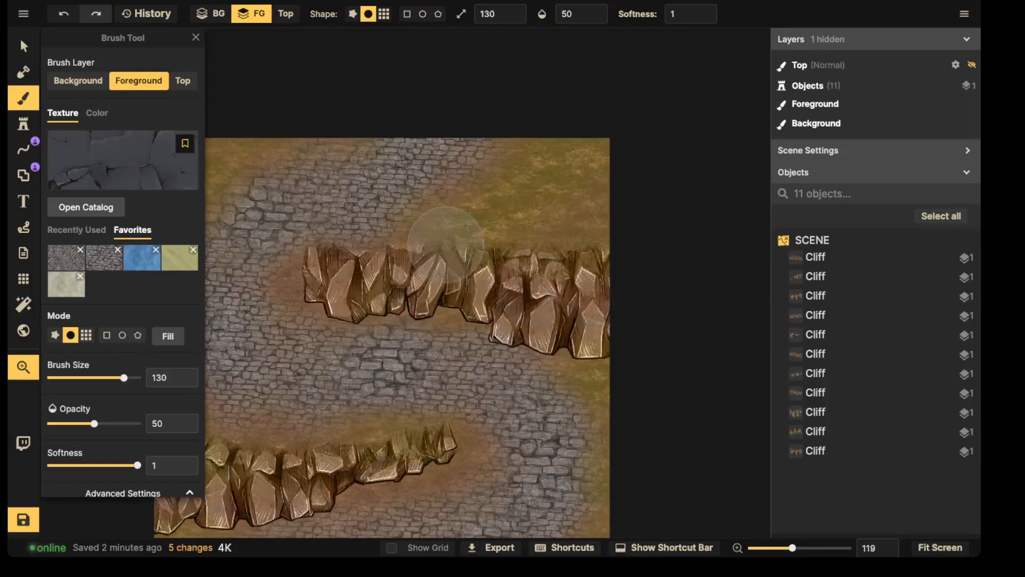
key("bracketleft")
key("bracketleft")
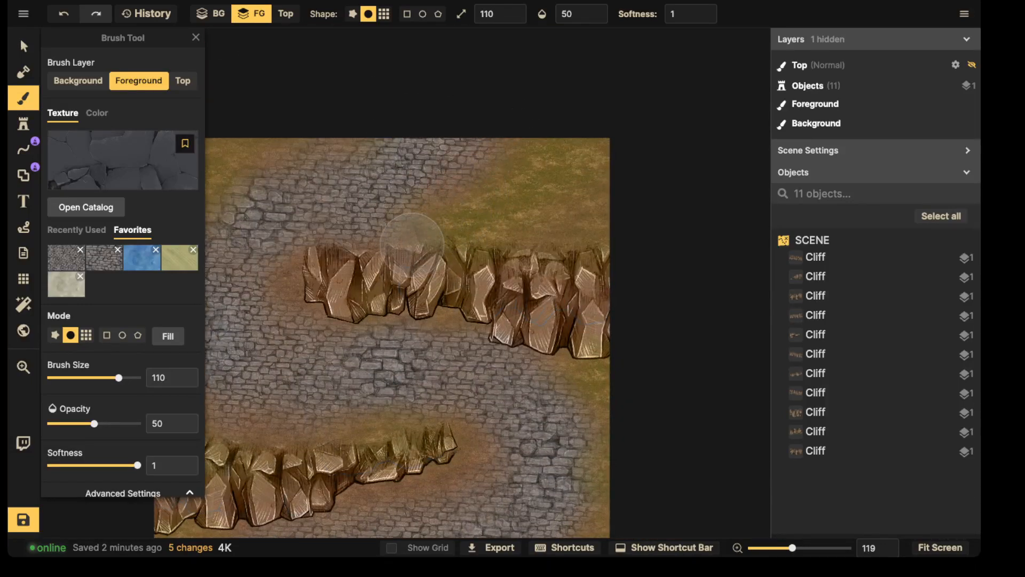
mouse_move(414, 244)
left_mouse_down()
mouse_move(516, 240)
mouse_move(510, 246)
left_mouse_up()
mouse_move(578, 234)
left_mouse_down()
mouse_move(556, 242)
mouse_move(590, 240)
mouse_move(442, 240)
left_mouse_up()
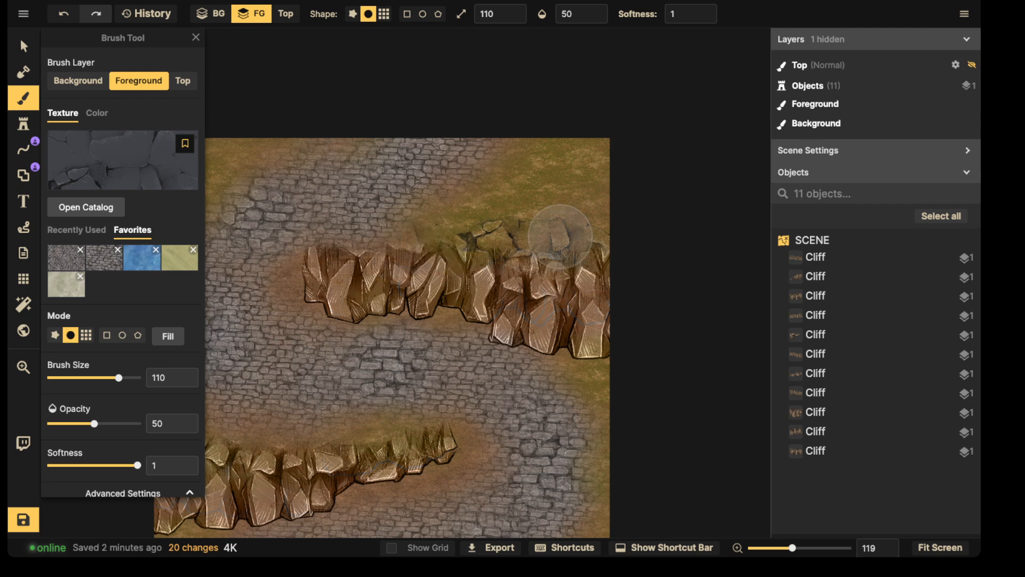
Paint cracked ground on the foreground around the bases and tips of all three cliff rows with brush size 110 and opacity 50
mouse_move(423, 327)
left_mouse_down()
mouse_move(444, 271)
mouse_move(487, 229)
mouse_move(365, 206)
mouse_move(374, 178)
mouse_move(374, 208)
mouse_move(513, 213)
mouse_move(438, 224)
mouse_move(528, 230)
mouse_move(633, 270)
mouse_move(689, 269)
mouse_move(686, 251)
left_mouse_up()
mouse_move(493, 387)
left_mouse_down()
mouse_move(525, 352)
mouse_move(473, 397)
mouse_move(324, 400)
mouse_move(251, 437)
mouse_move(227, 475)
mouse_move(297, 415)
mouse_move(445, 347)
mouse_move(240, 346)
mouse_move(215, 321)
mouse_move(223, 314)
left_mouse_up()
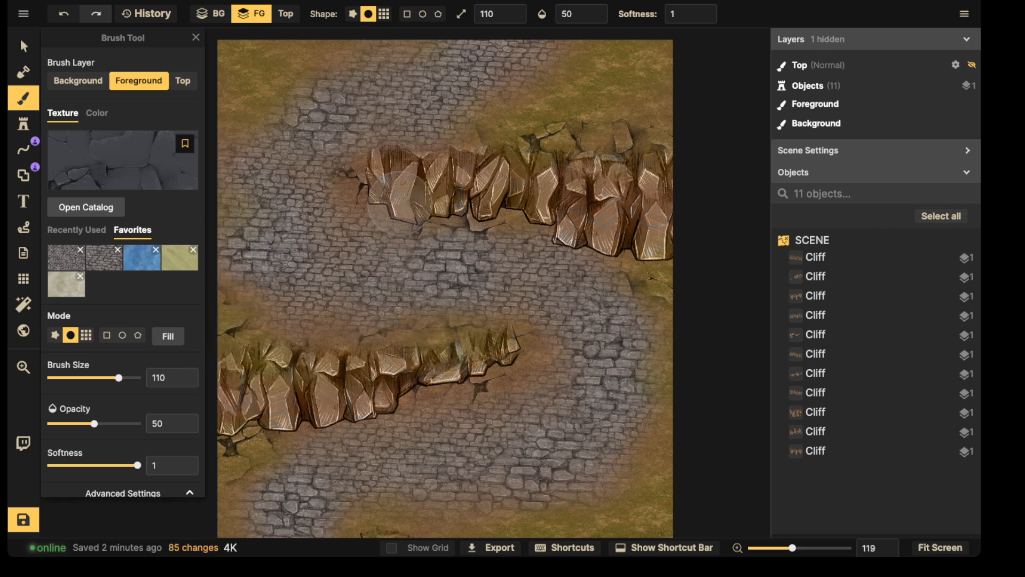
key("space")
left_click_drag(416, 292, 377, 155)
scroll(378, 155, "down", 2)
mouse_move(367, 377)
left_mouse_down()
mouse_move(353, 348)
mouse_move(424, 374)
mouse_move(585, 362)
mouse_move(344, 385)
mouse_move(354, 400)
mouse_move(380, 402)
mouse_move(319, 380)
mouse_move(441, 448)
mouse_move(491, 465)
mouse_move(575, 466)
mouse_move(551, 466)
left_mouse_up()
scroll(522, 187, "down", 3)
left_click_drag(519, 187, 522, 360)
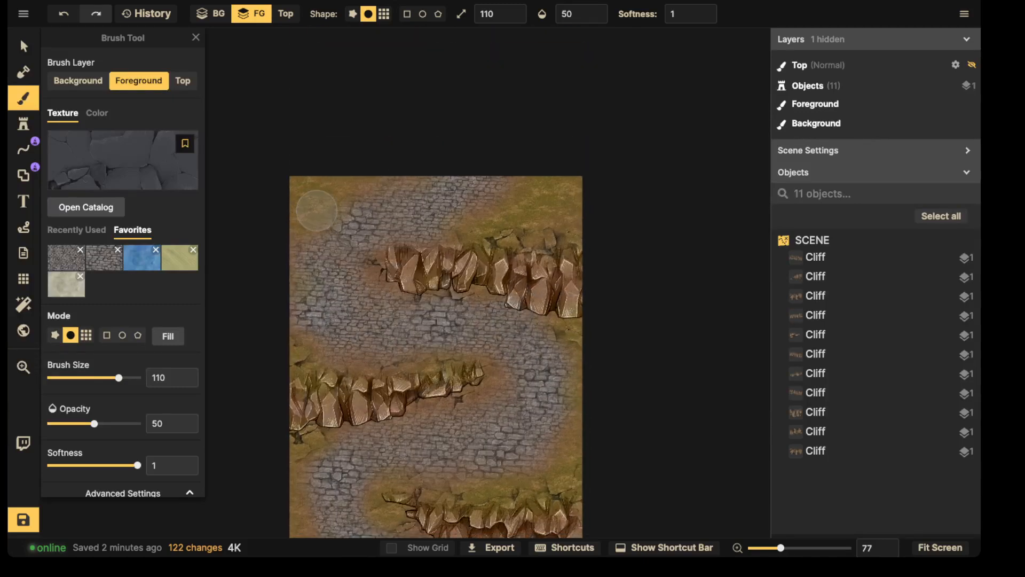
left_click_drag(499, 226, 464, 247)
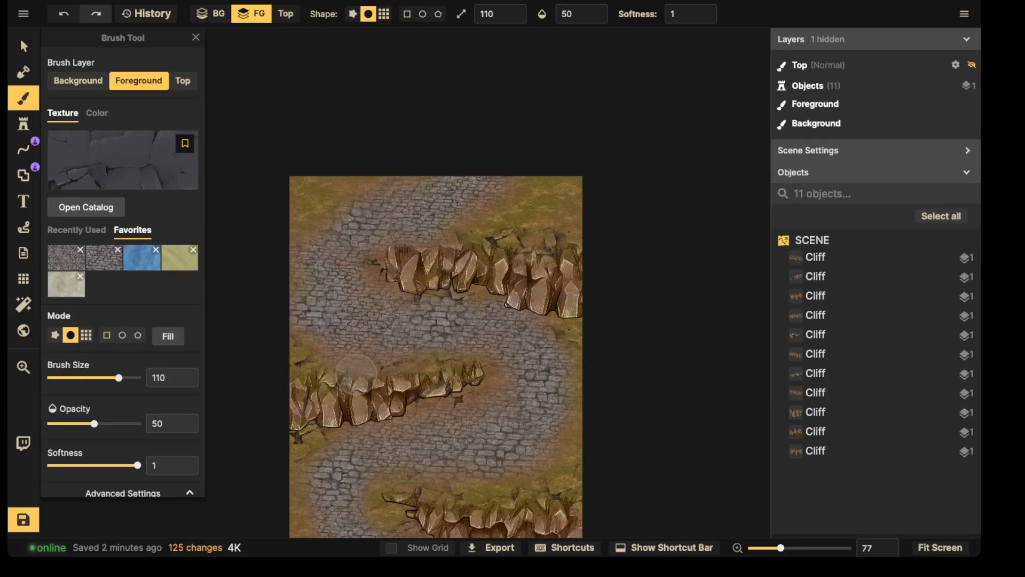
Return to the selection tool and save the map
left_click(23, 47)
scroll(340, 220, "down", 3)
left_click_drag(428, 350, 425, 237)
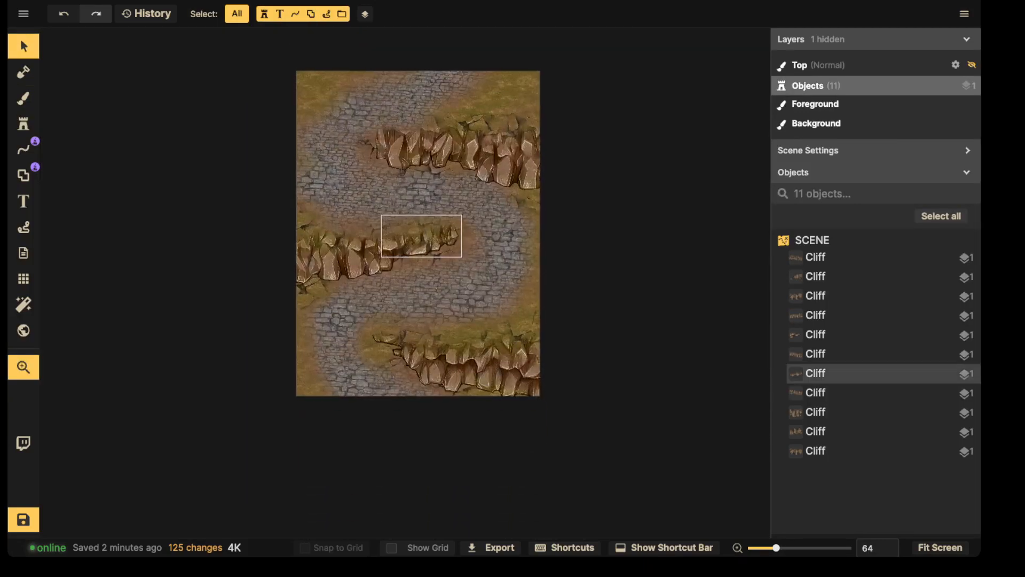
left_click(23, 519)
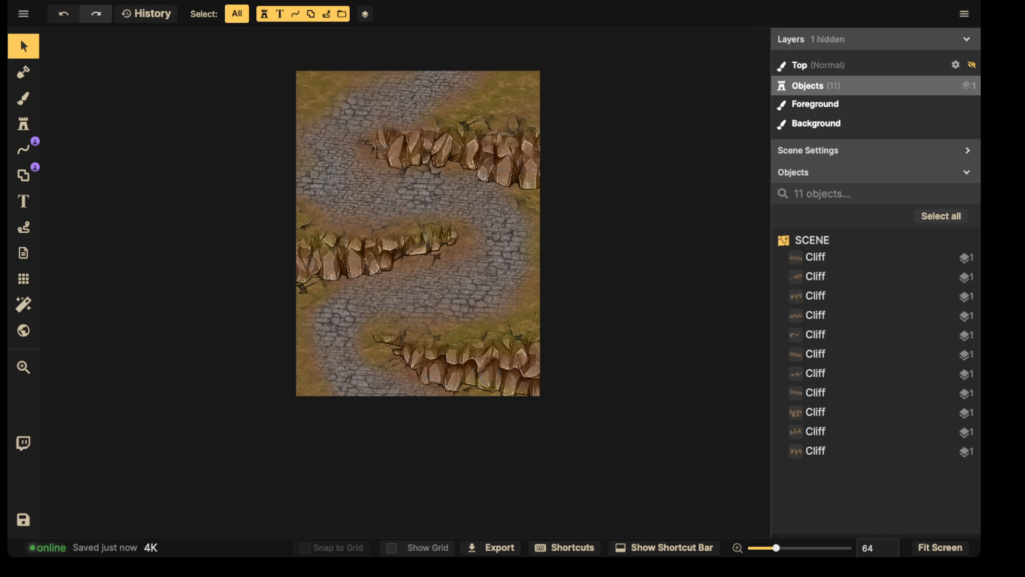
Paint the favorite cobblestone texture on the foreground below the middle cliff row, out to the map edge, with brush size 110 and opacity 50
scroll(599, 94, "up", 5)
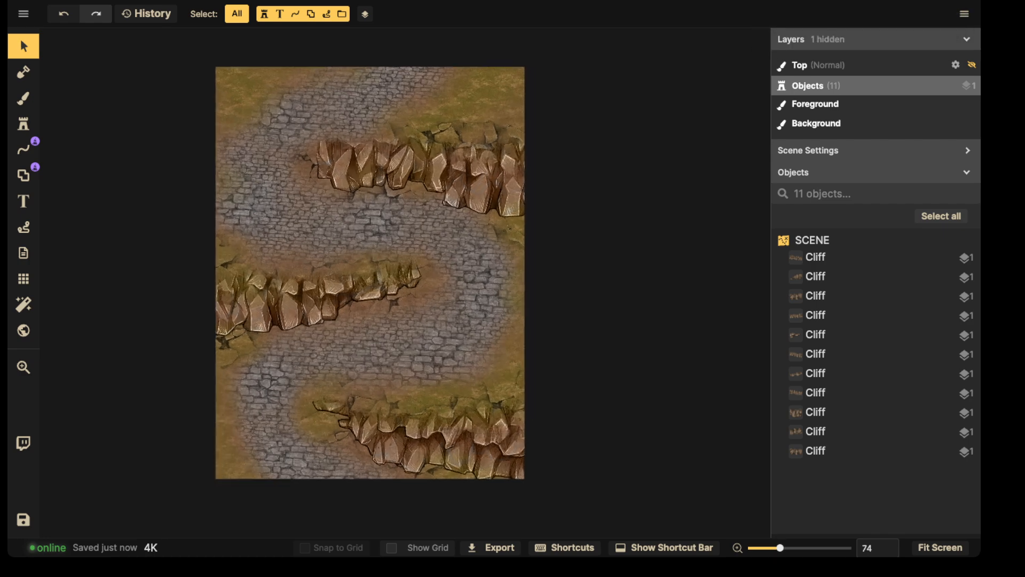
scroll(474, 161, "up", 5)
left_click_drag(477, 178, 522, 146)
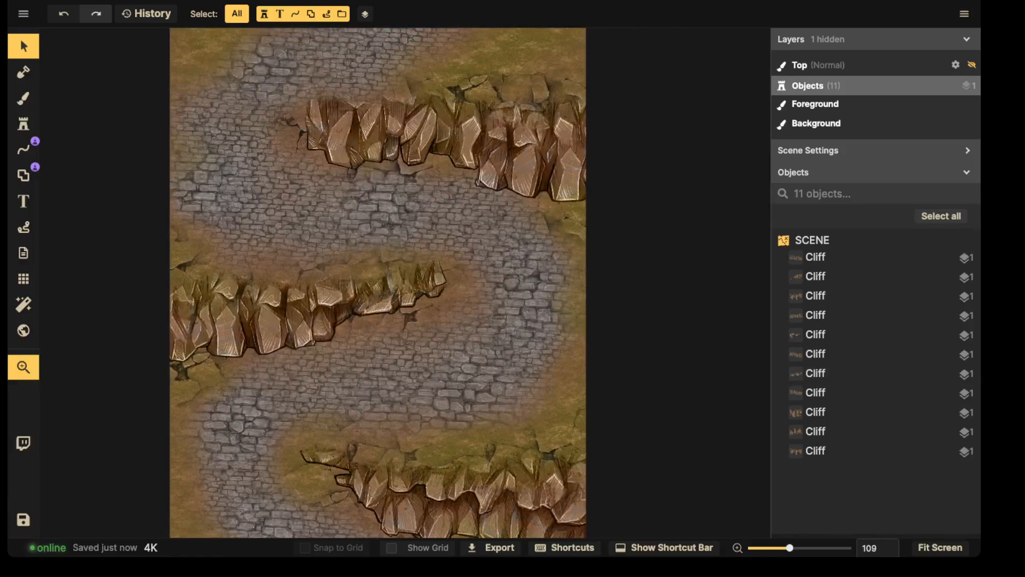
scroll(393, 422, "down", 2)
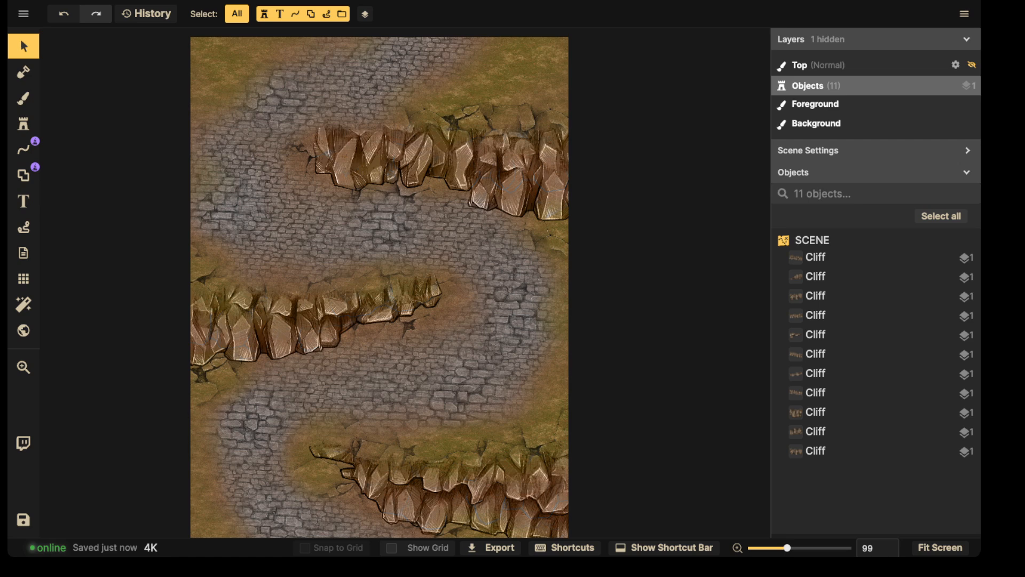
left_click_drag(360, 322, 363, 126)
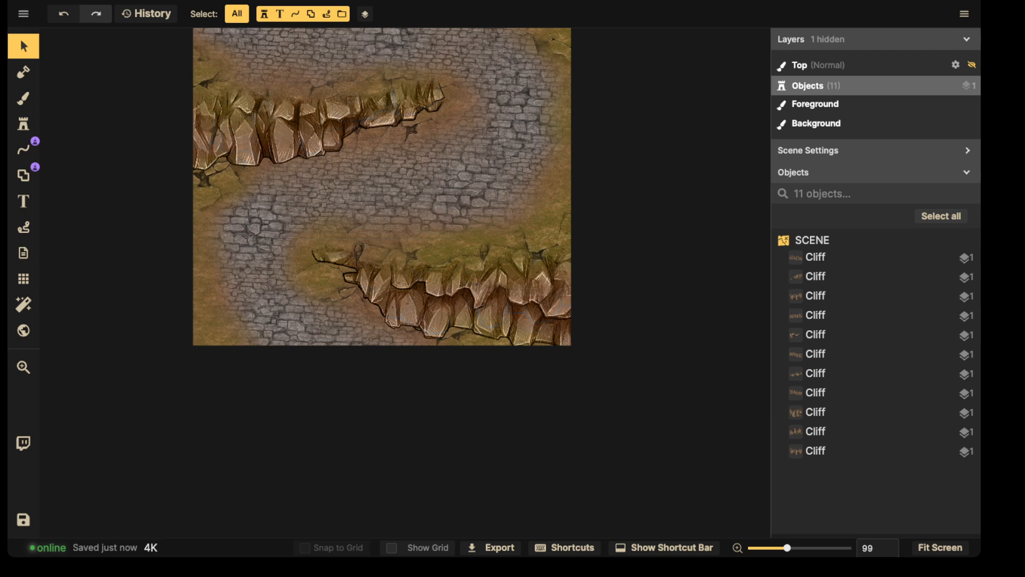
left_click_drag(235, 222, 236, 237)
scroll(236, 237, "up", 5)
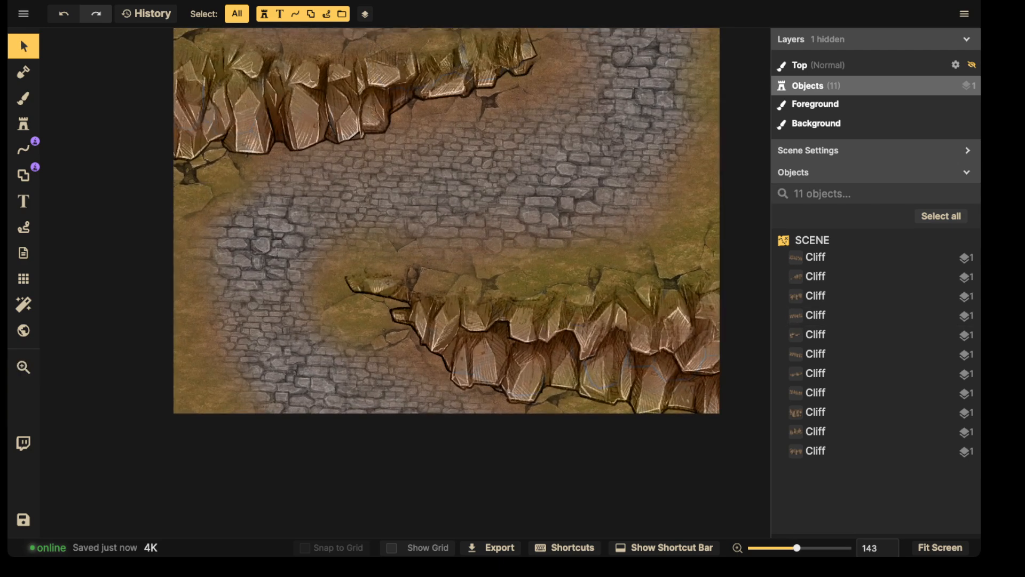
key("b")
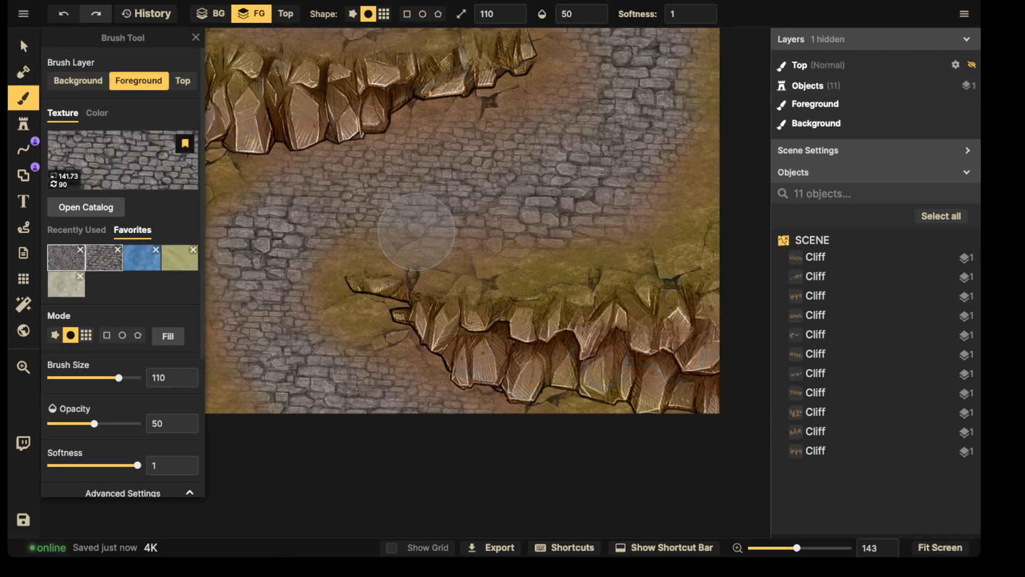
mouse_move(237, 206)
left_mouse_down()
mouse_move(399, 205)
mouse_move(362, 196)
mouse_move(425, 161)
mouse_move(439, 228)
mouse_move(419, 174)
mouse_move(349, 235)
mouse_move(420, 175)
left_mouse_up()
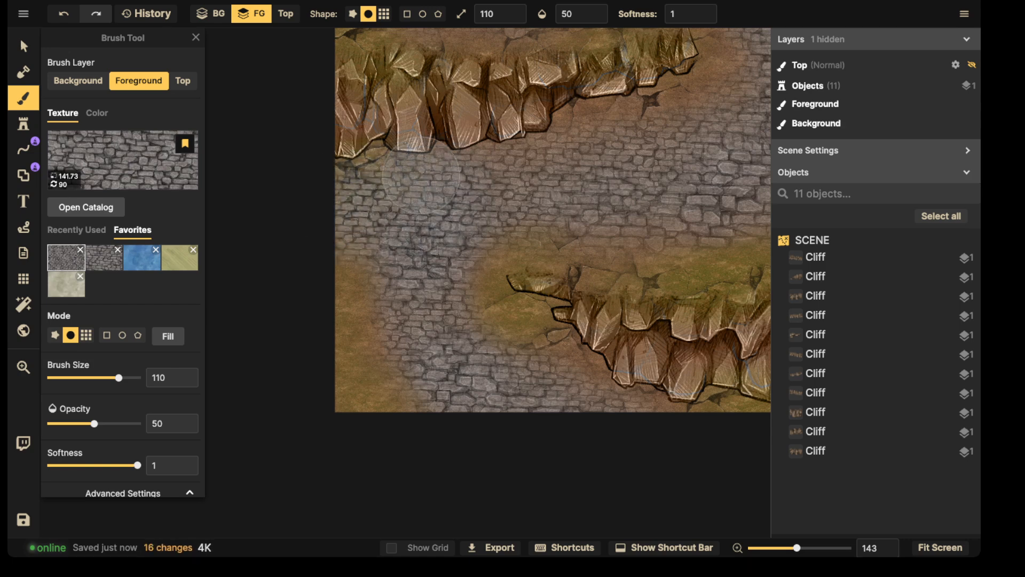
left_click_drag(507, 169, 425, 247)
left_click_drag(377, 159, 389, 208)
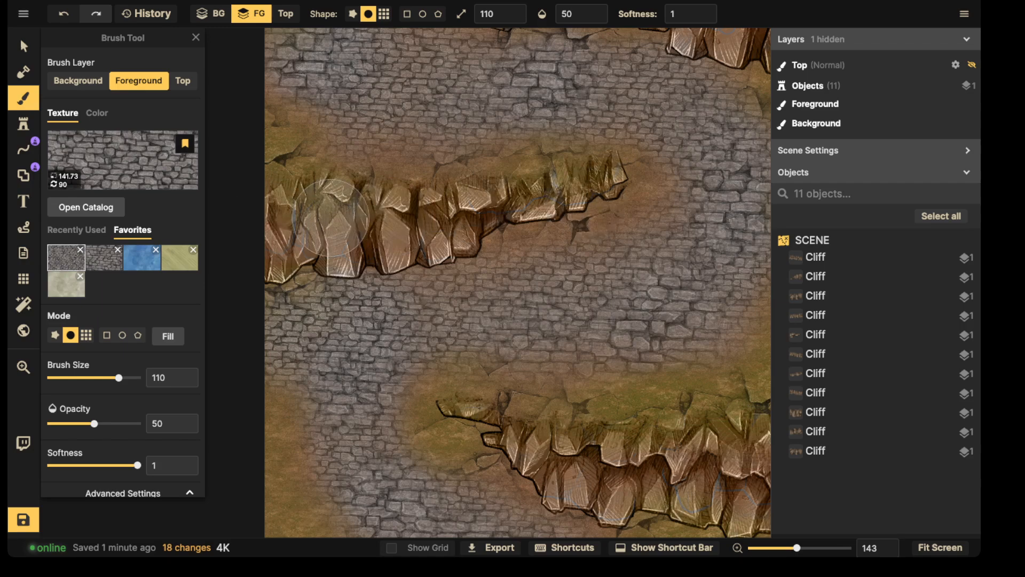
Search the Fantasy Regional stamps for "camp" and choose the campfire stamp
left_click(24, 123)
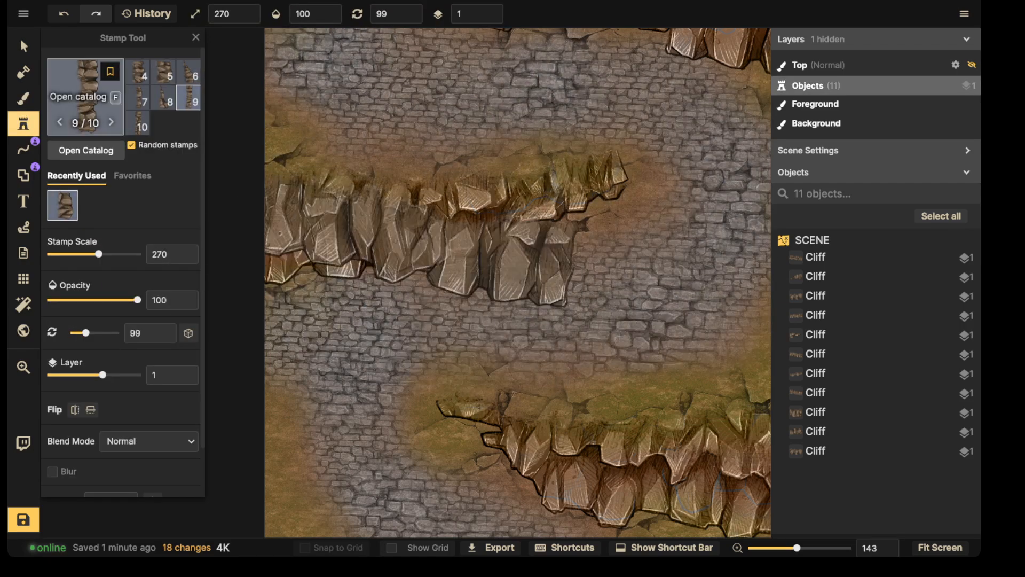
left_click(85, 150)
left_click(65, 186)
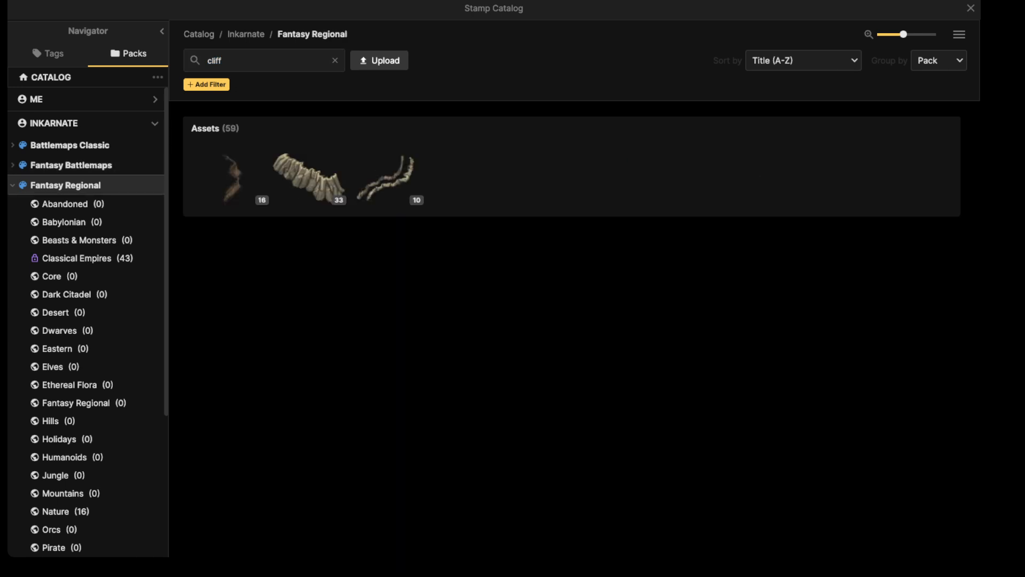
left_click(335, 60)
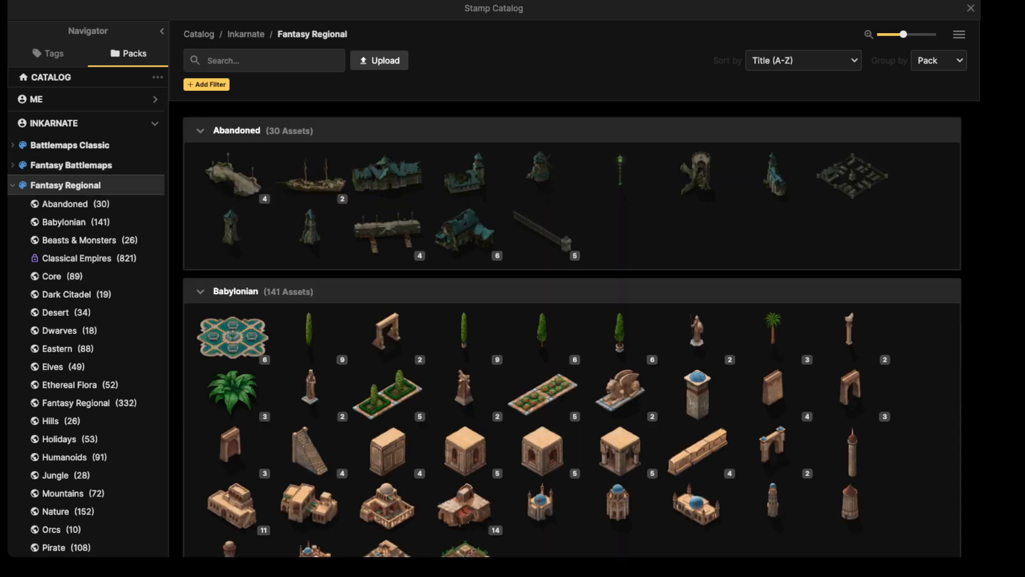
type("camp")
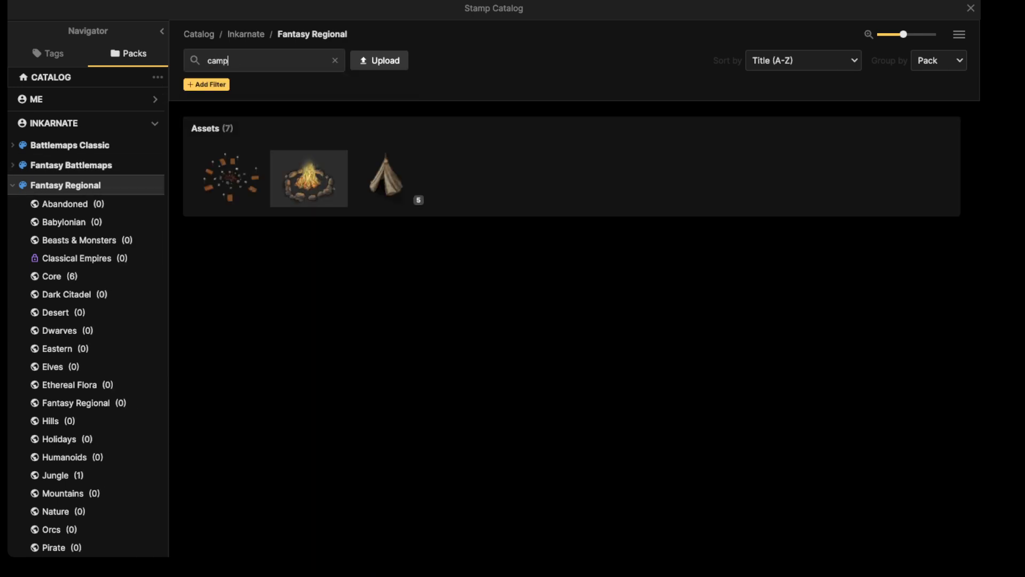
left_click(308, 178)
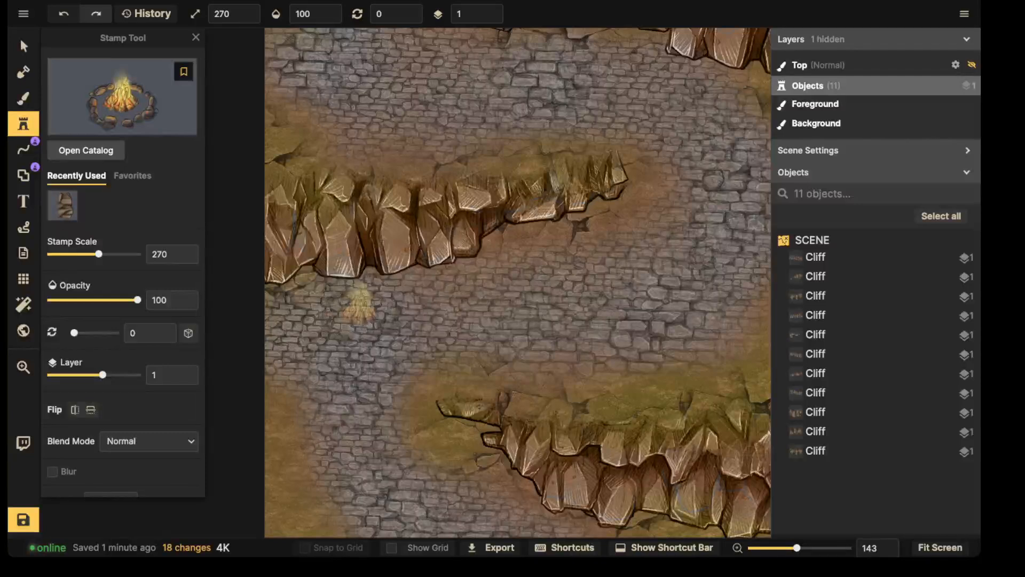
Place the campfire at scale 220 on the cobblestones just below the middle cliff row, near the map edge
scroll(344, 310, "down", 4)
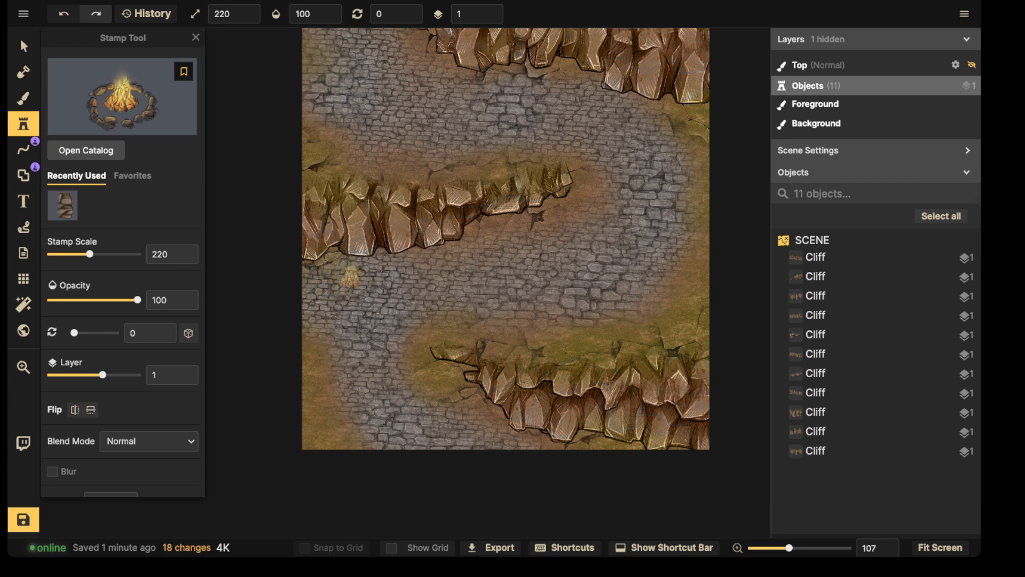
left_click(353, 280)
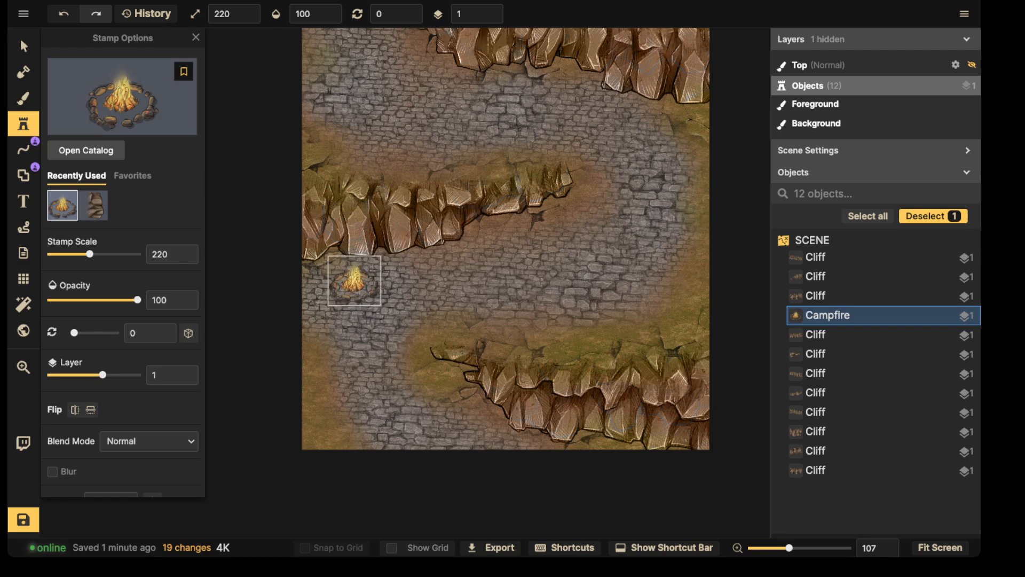
left_click_drag(354, 281, 353, 280)
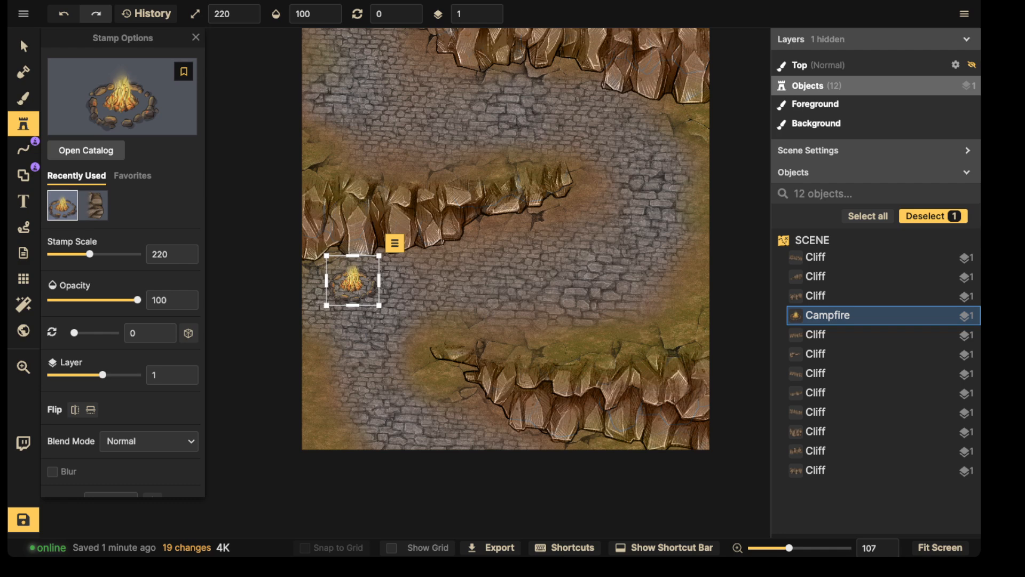
left_click_drag(353, 280, 360, 285)
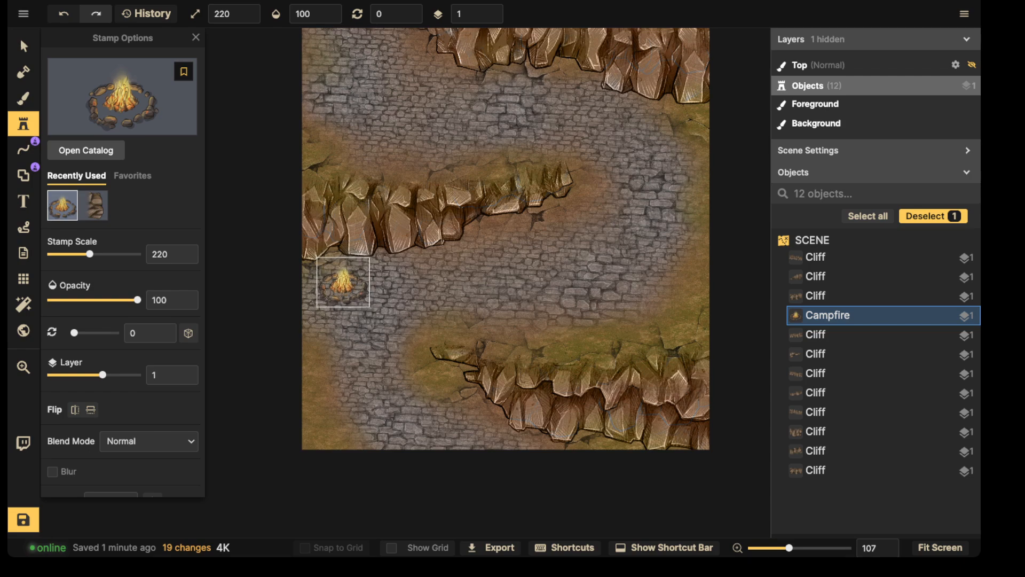
left_click_drag(343, 283, 344, 282)
Choose the tent stamp and place its first variant at scale 360 beside the campfire
left_click(23, 124)
left_click(24, 124)
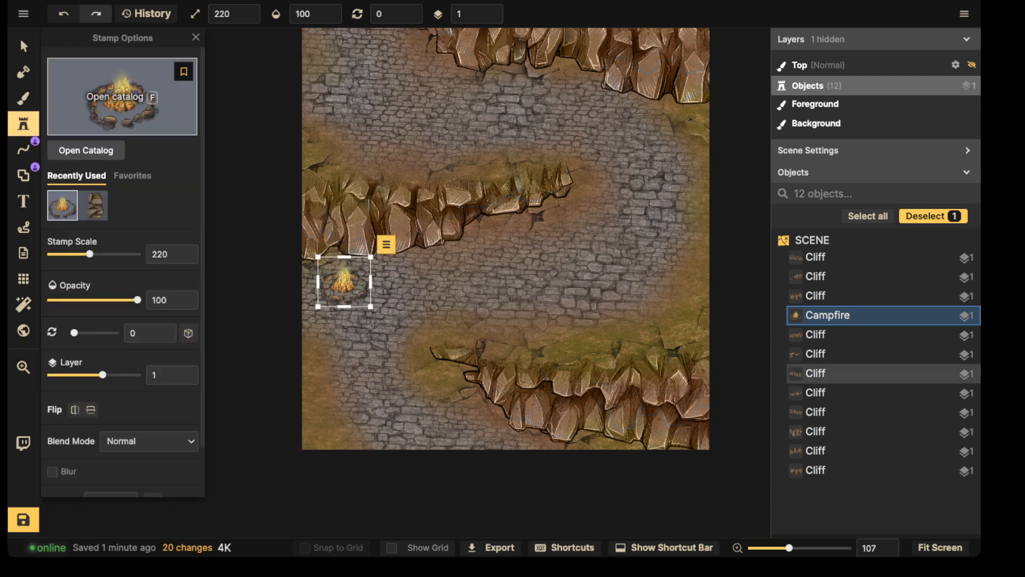
left_click(122, 96)
left_click(386, 176)
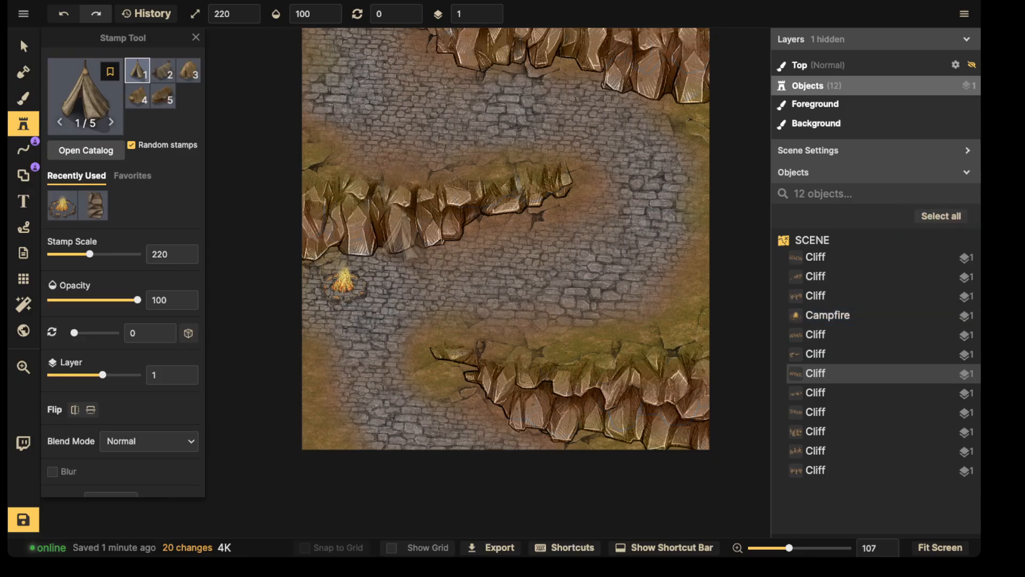
left_click(435, 259)
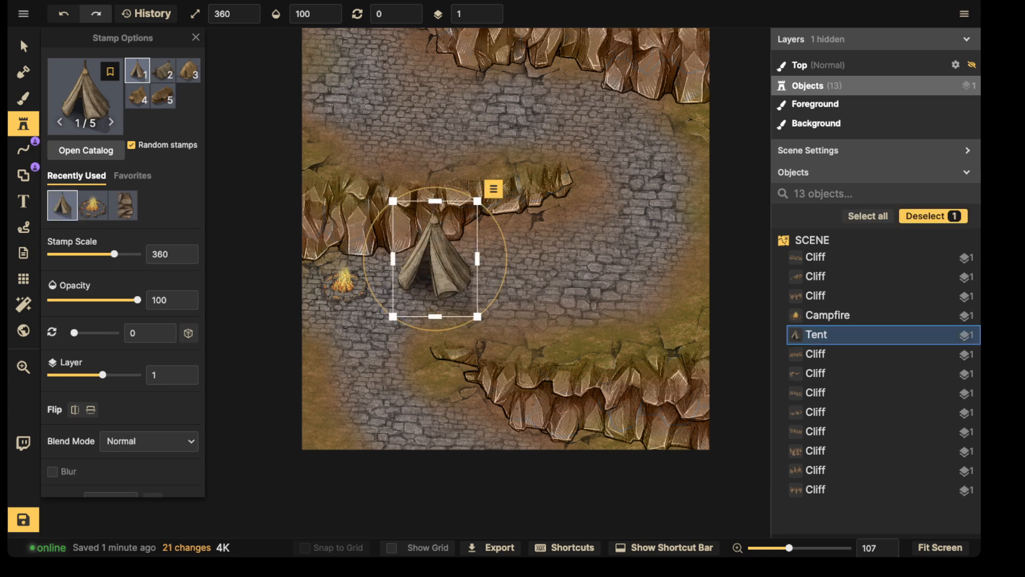
Flip the tent horizontally and arrange it against the middle cliff row at the map edge, with the campfire in front of its opening
left_click(24, 46)
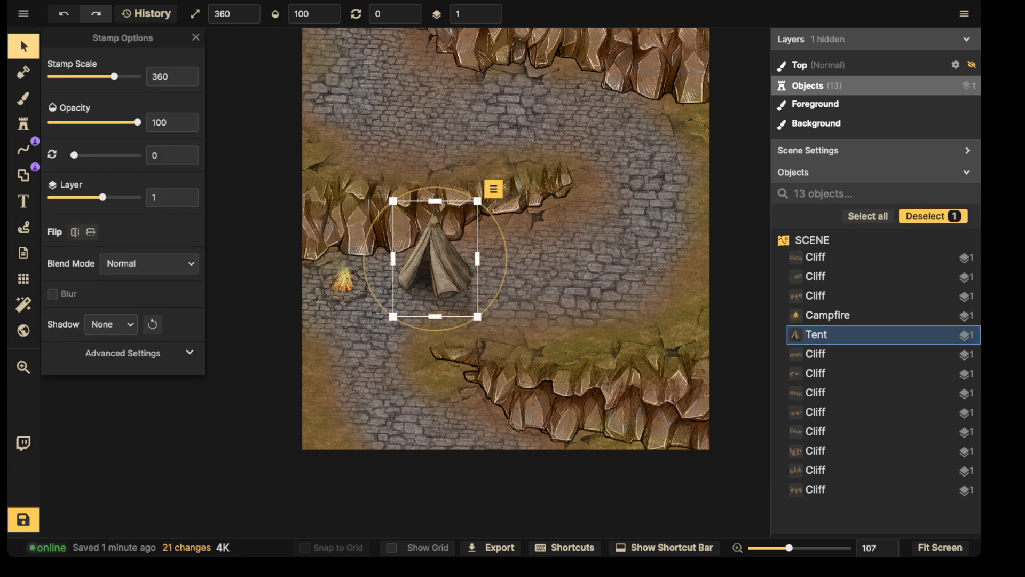
left_click(75, 232)
left_click_drag(435, 261, 354, 322)
left_click(344, 282)
left_click(334, 254)
Enlarge the tent to scale 450 and raise it to layer 2
scroll(335, 254, "up", 4, "alt")
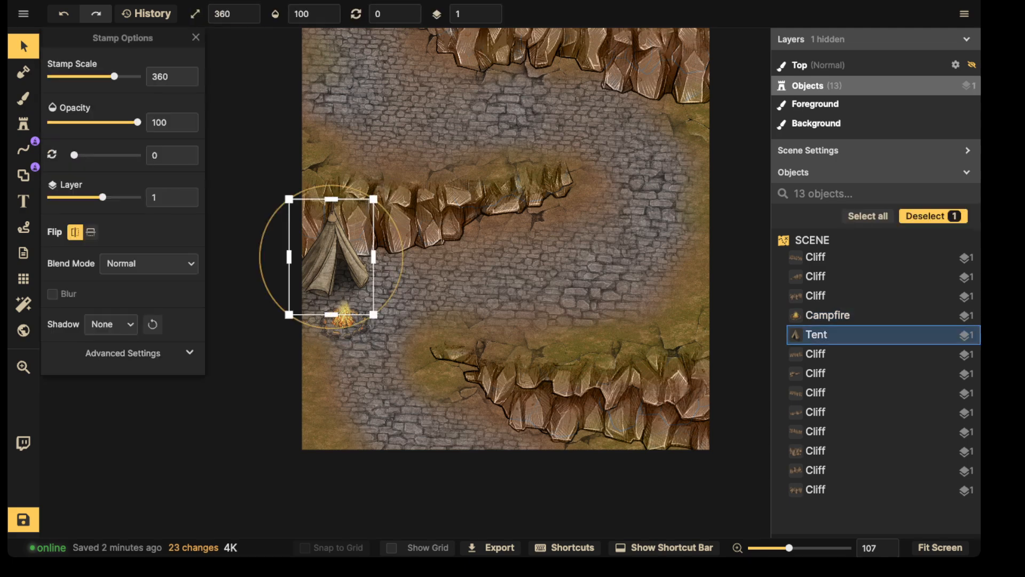
mouse_move(335, 253)
left_mouse_down()
mouse_move(379, 240)
mouse_move(388, 216)
mouse_move(327, 239)
mouse_move(328, 195)
mouse_move(333, 251)
mouse_move(333, 119)
mouse_move(427, 102)
mouse_move(324, 143)
mouse_move(356, 108)
mouse_move(342, 249)
mouse_move(498, 239)
mouse_move(347, 264)
left_mouse_up()
scroll(387, 217, "up", 3, "alt")
left_click(490, 8)
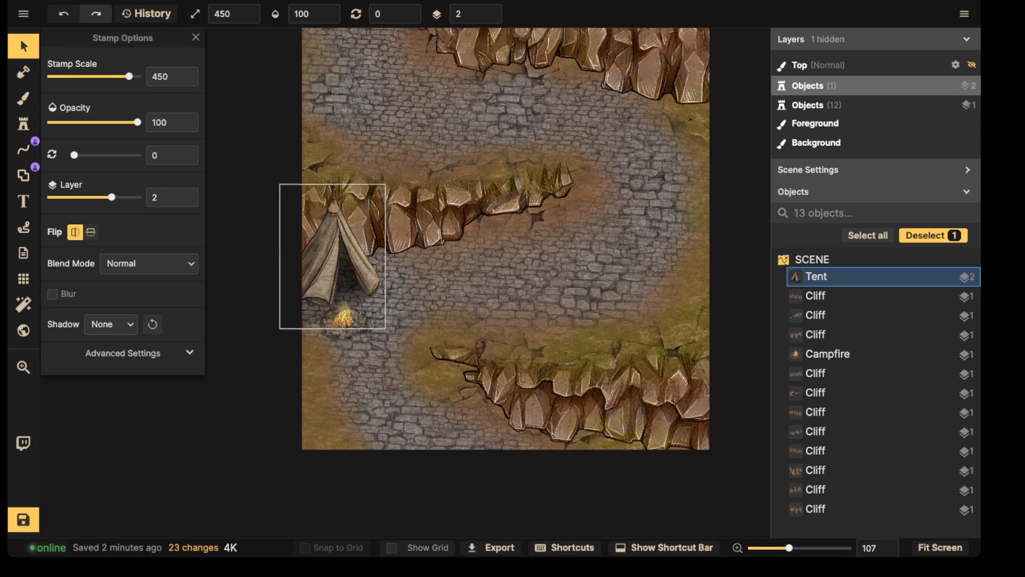
Fine-tune the tent and campfire positions so the fire sits just outside the tent opening, then deselect them
left_click_drag(344, 308, 345, 314)
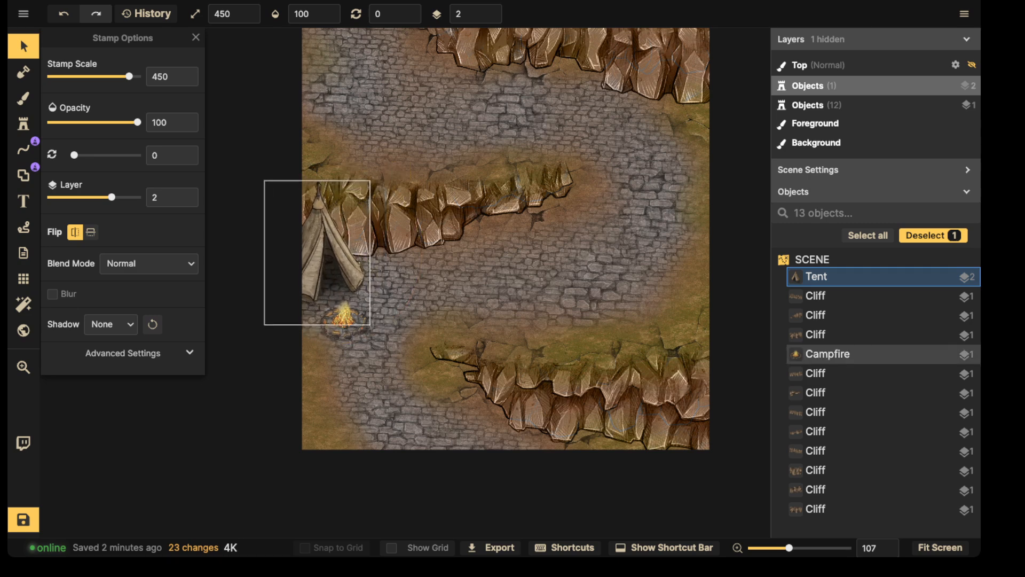
left_click(344, 314)
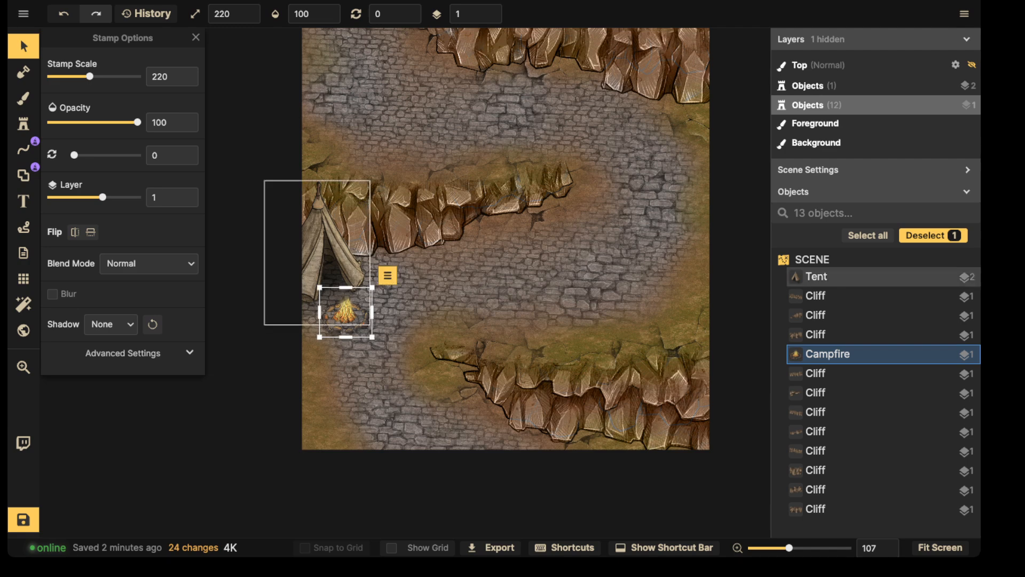
mouse_move(317, 252)
left_mouse_down()
mouse_move(336, 102)
mouse_move(474, 154)
mouse_move(358, 228)
mouse_move(335, 258)
left_mouse_up()
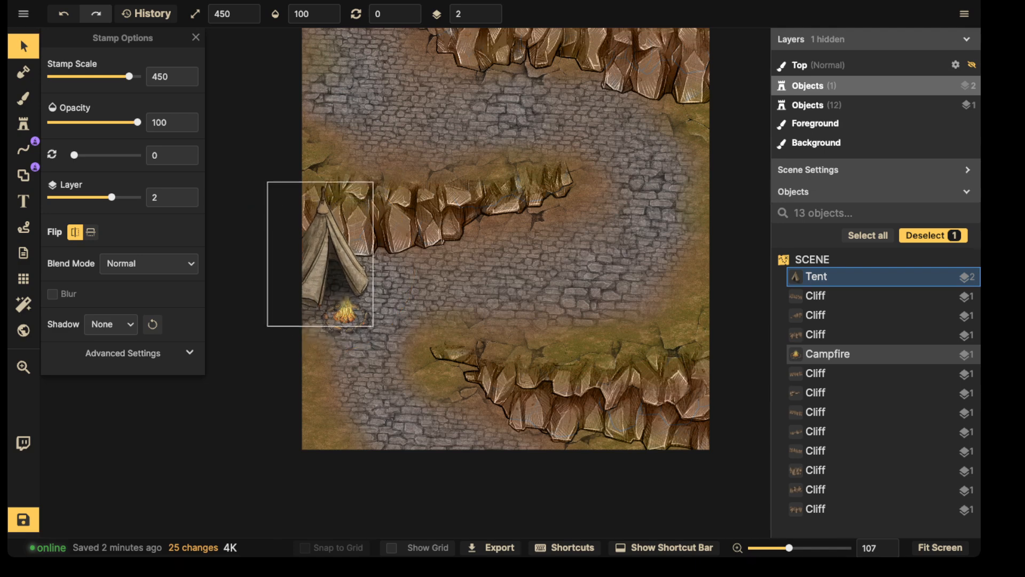
left_click(349, 312)
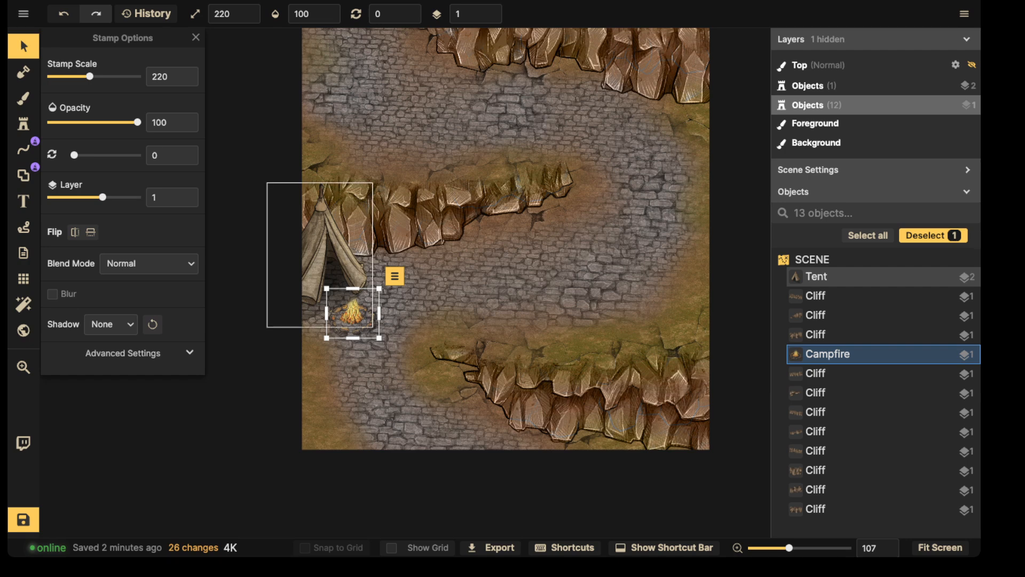
left_click(348, 254)
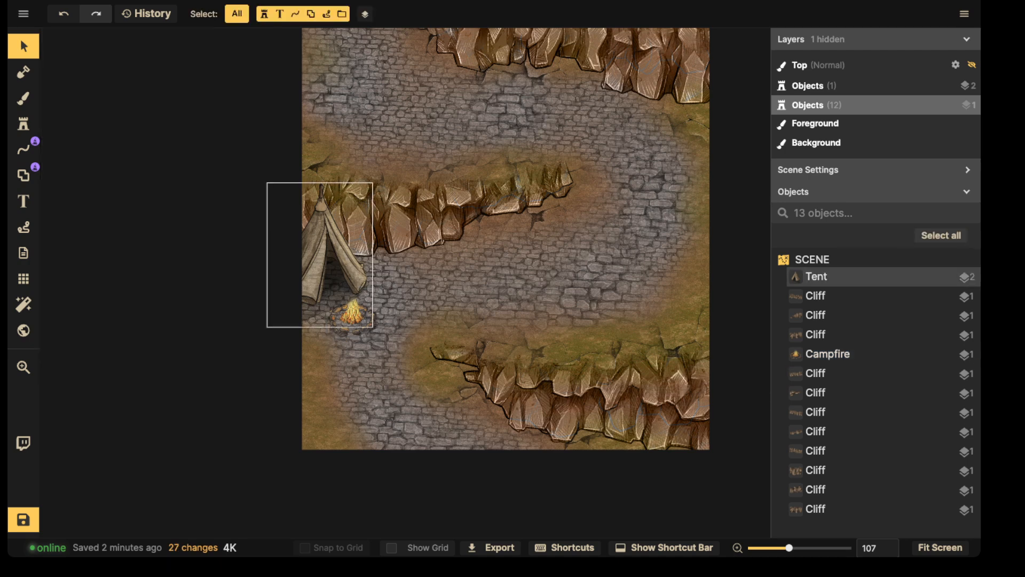
key("space")
left_click_drag(417, 229, 371, 257)
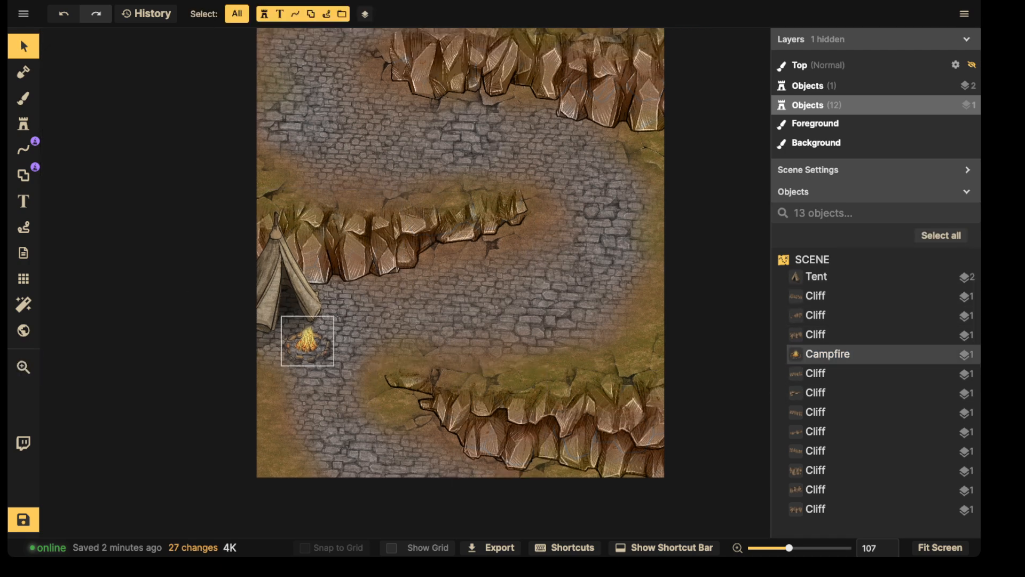
key("space")
left_click_drag(313, 327, 253, 414)
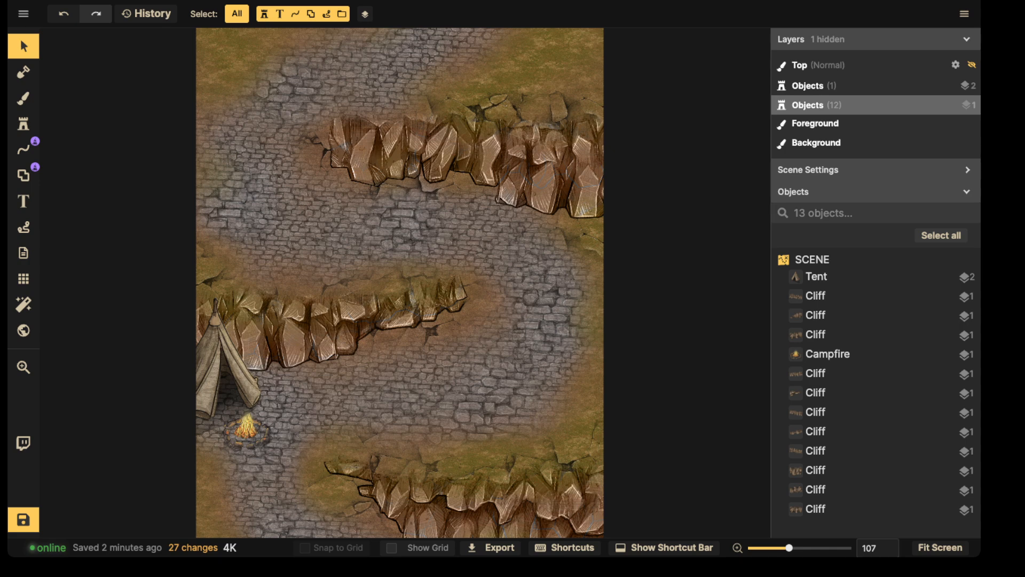
Search the stamp catalog for "well" and place the ruined third variant of the stone well at the foot of the upper cliff row
key("space")
left_click_drag(516, 158, 433, 214)
key("space")
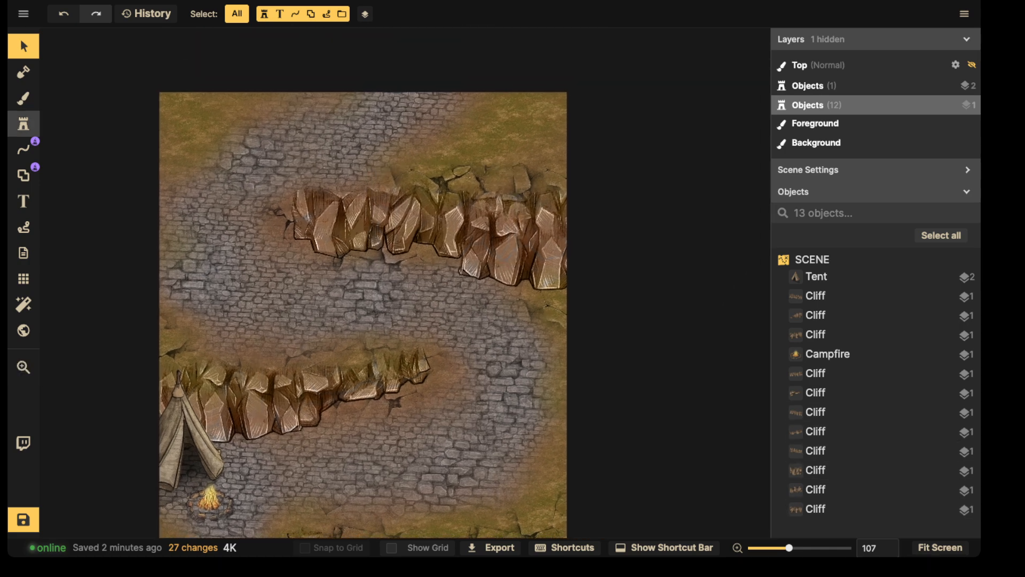
left_click(24, 124)
left_click(123, 98)
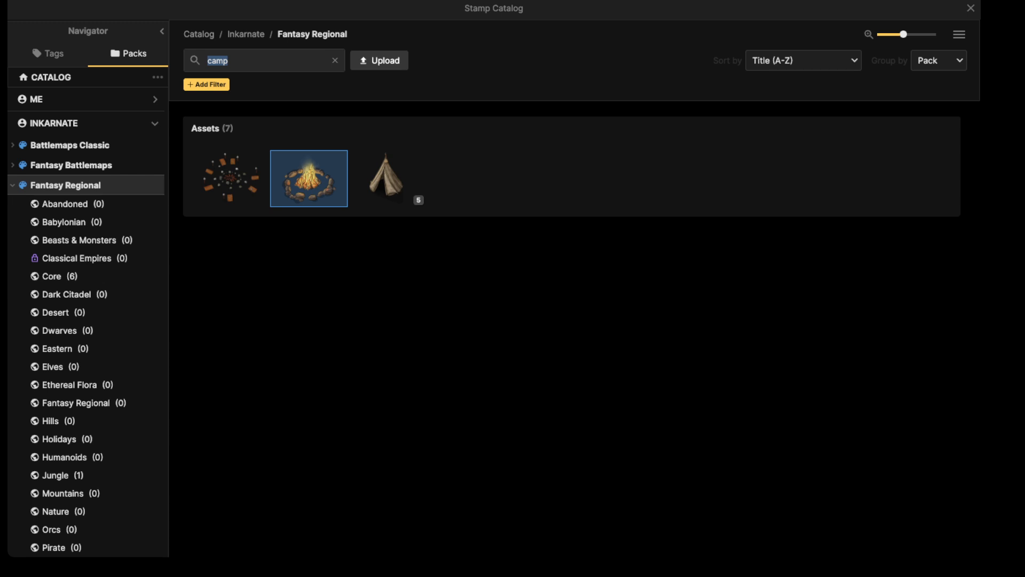
type("well")
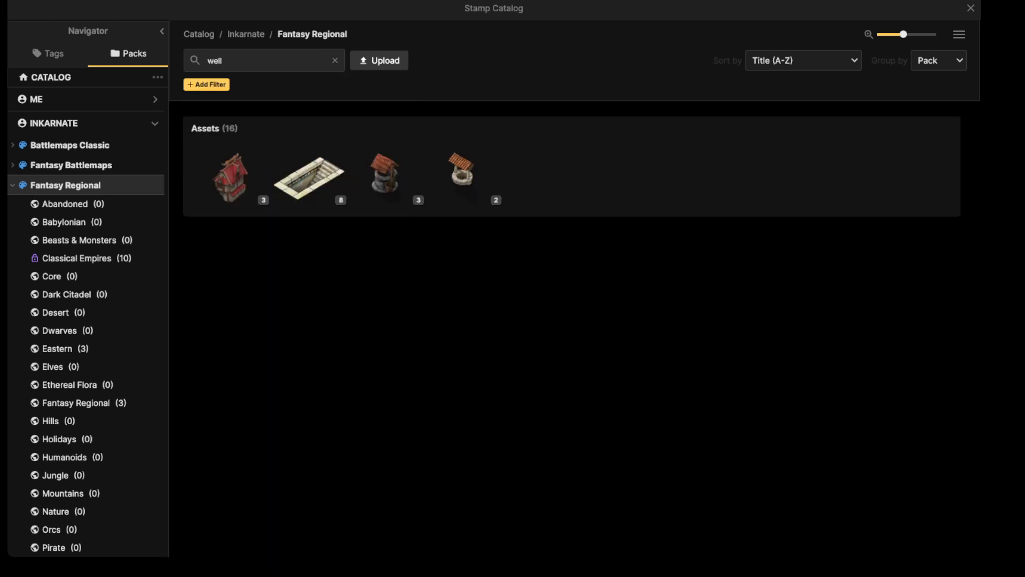
left_click(385, 177)
key("Right")
key("Right")
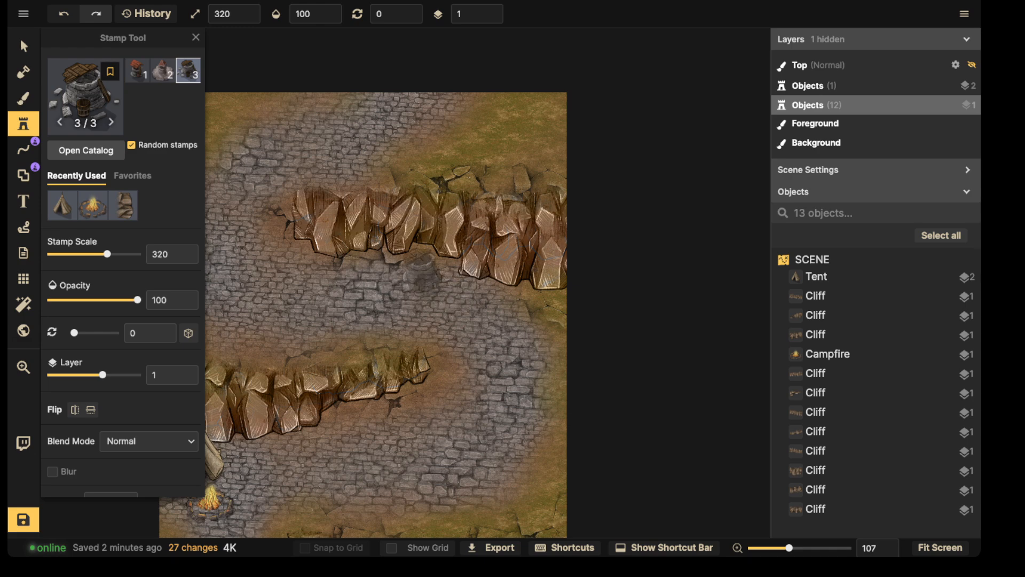
left_click(424, 270)
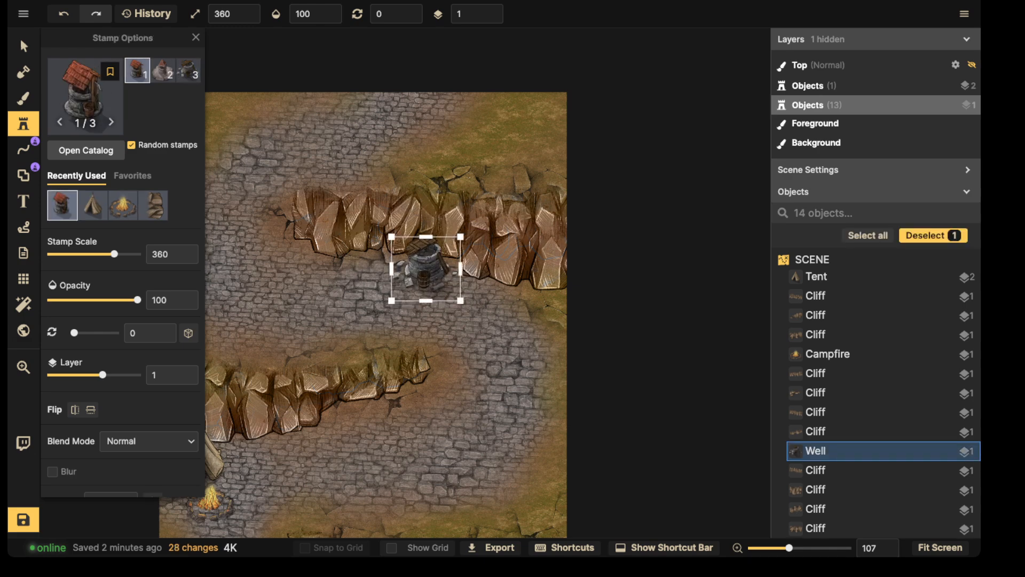
Enlarge the well to scale 400 and settle it against the base of the upper cliff row
scroll(425, 266, "up", 2)
left_click_drag(426, 269, 358, 414)
middle_click_drag(358, 415, 496, 307)
left_click_drag(496, 307, 559, 154)
scroll(350, 388, "up", 2)
scroll(559, 153, "down", 2)
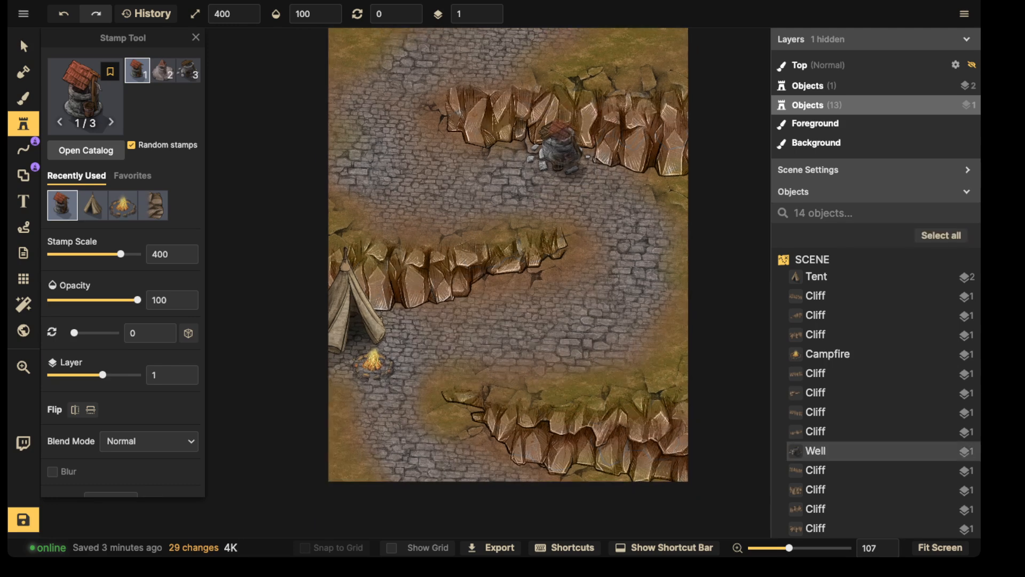
middle_click_drag(559, 153, 389, 183)
middle_click_drag(309, 224, 390, 209)
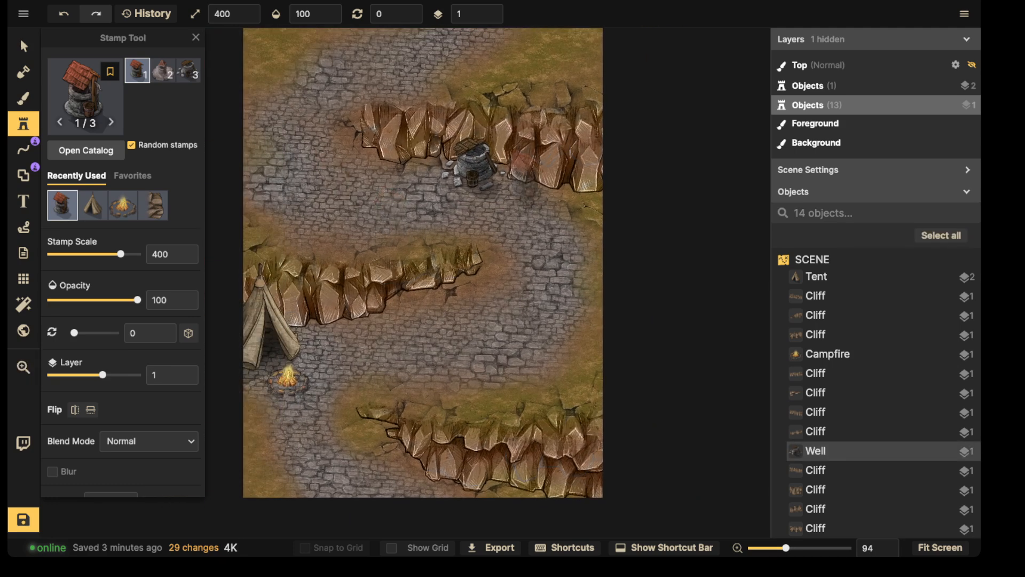
middle_click_drag(549, 363, 542, 250)
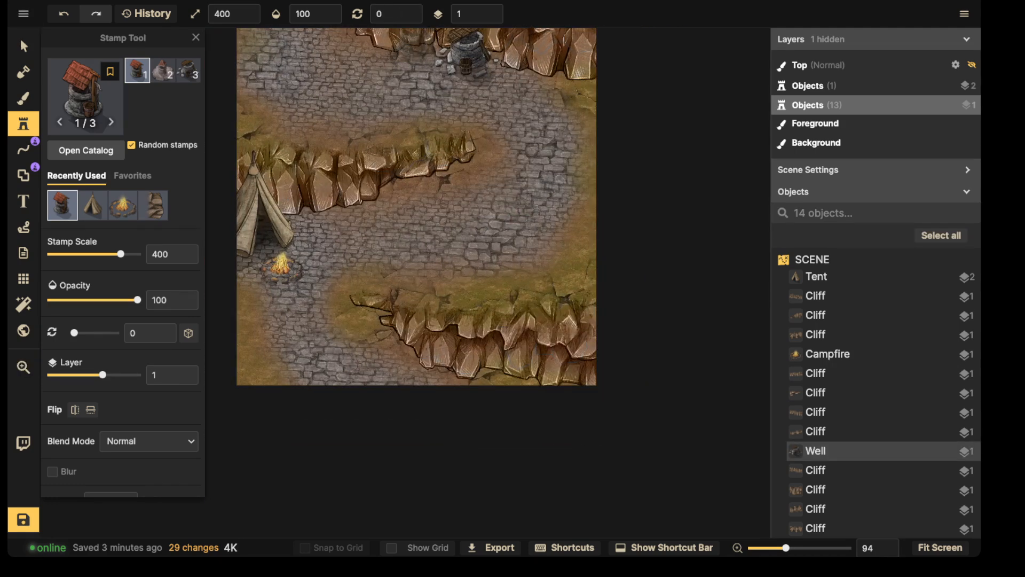
Try the well on the grass above the lower cliffs, return it to the foot of the upper cliff row and deselect it
left_click(23, 46)
left_click_drag(468, 55, 555, 249)
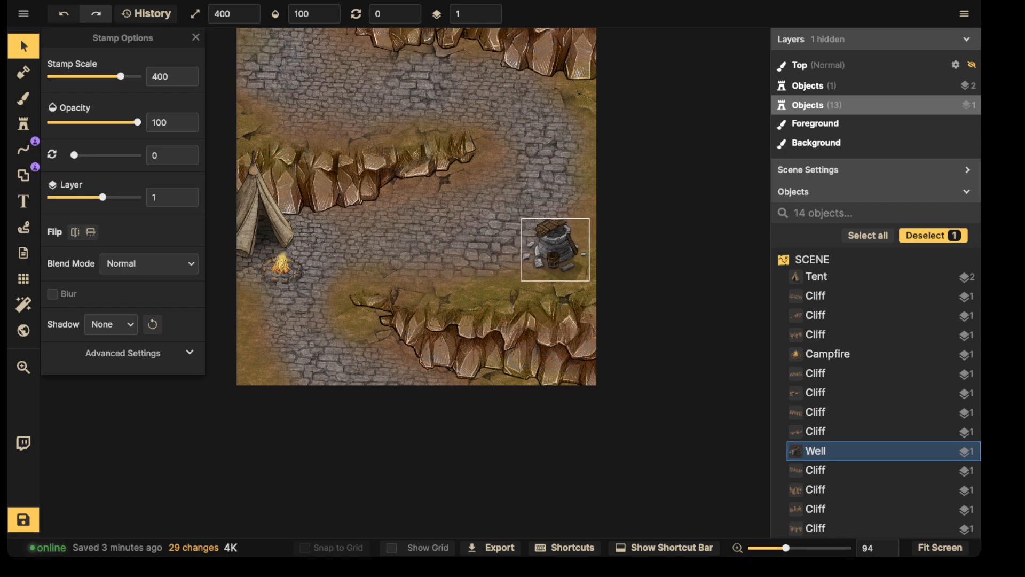
scroll(558, 250, "up", 3)
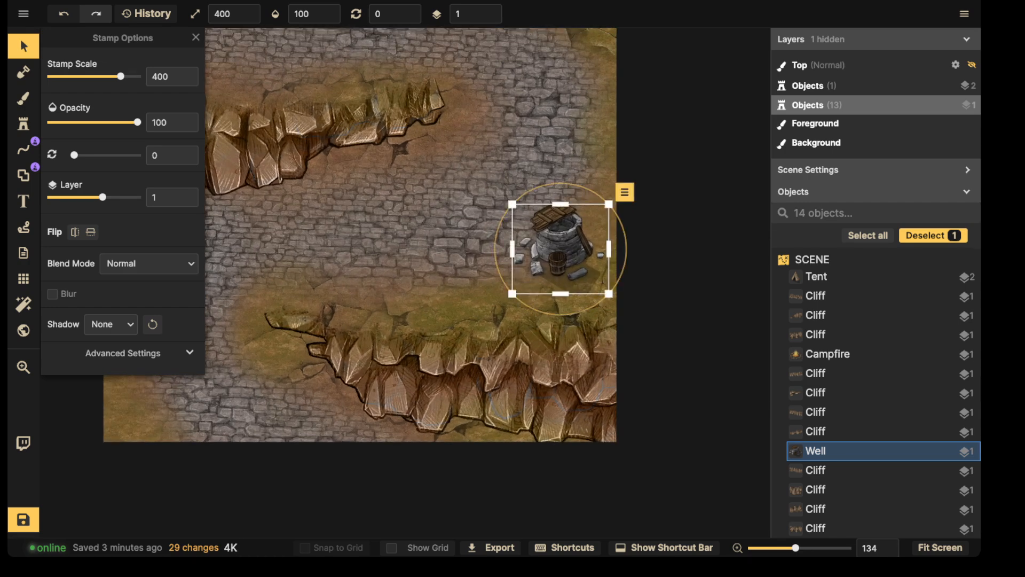
scroll(557, 249, "down", 2)
middle_click_drag(554, 249, 613, 253)
mouse_move(613, 253)
left_mouse_down()
mouse_move(308, 247)
mouse_move(620, 248)
mouse_move(536, 48)
mouse_move(611, 246)
left_mouse_up()
middle_click_drag(611, 245, 603, 263)
left_click_drag(603, 263, 512, 72)
middle_click_drag(511, 71, 510, 196)
left_click_drag(509, 196, 516, 198)
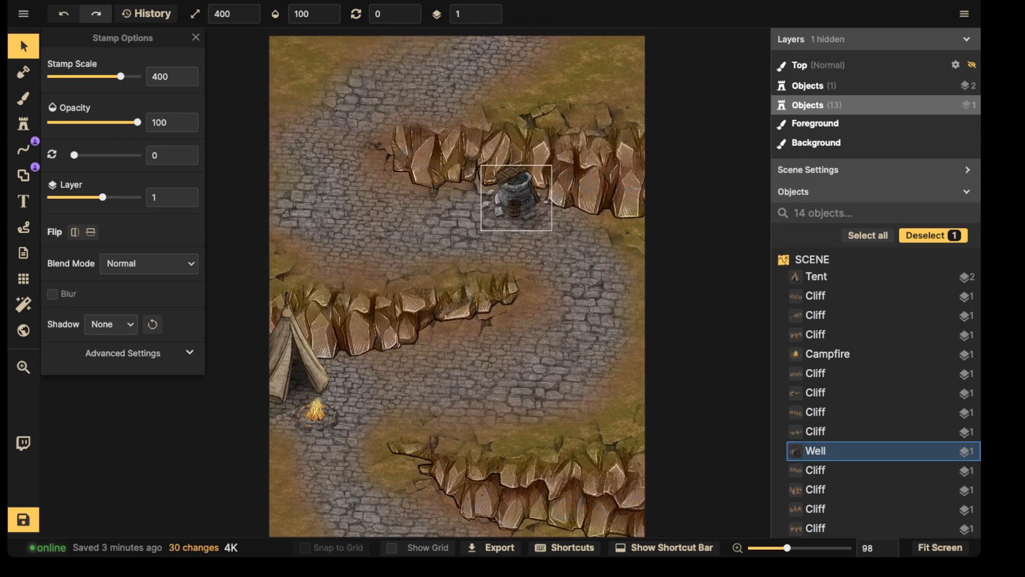
key("Escape")
middle_click_drag(516, 198, 425, 168)
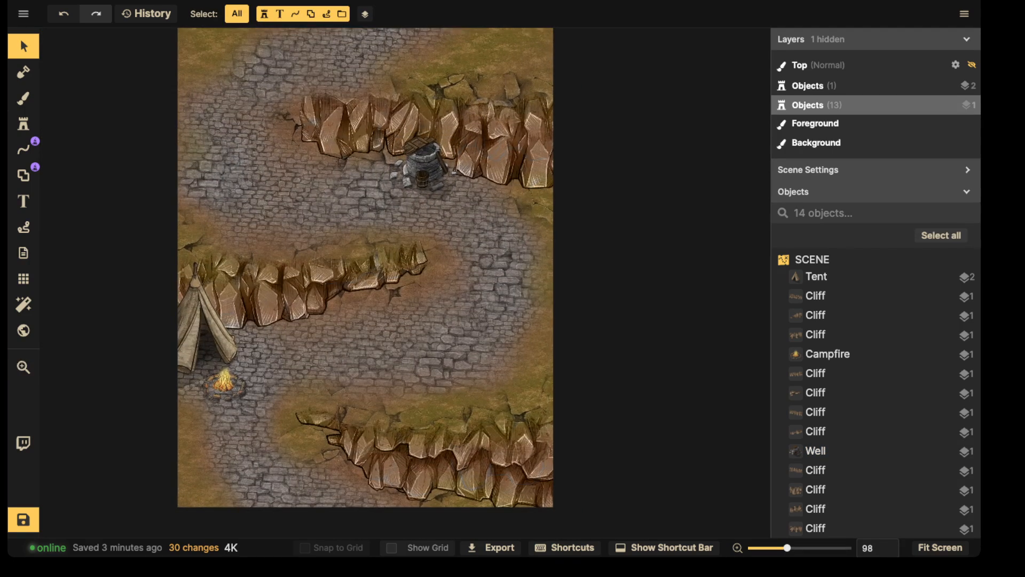
Search the stamp catalog for "ruin" and choose the second variant of the Desert Ruins stamp
left_click(23, 123)
left_click(83, 99)
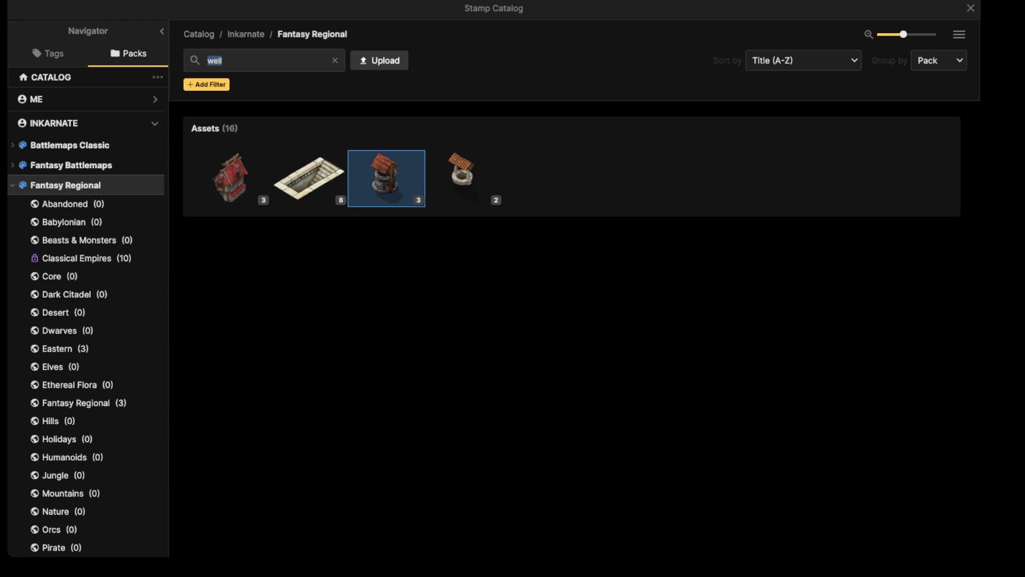
type("ruin")
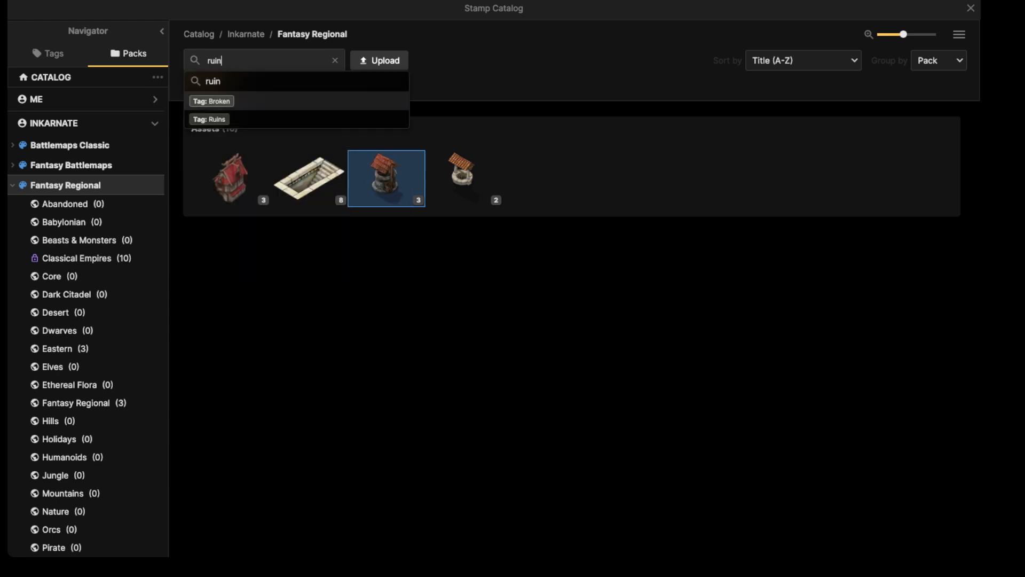
key("Return")
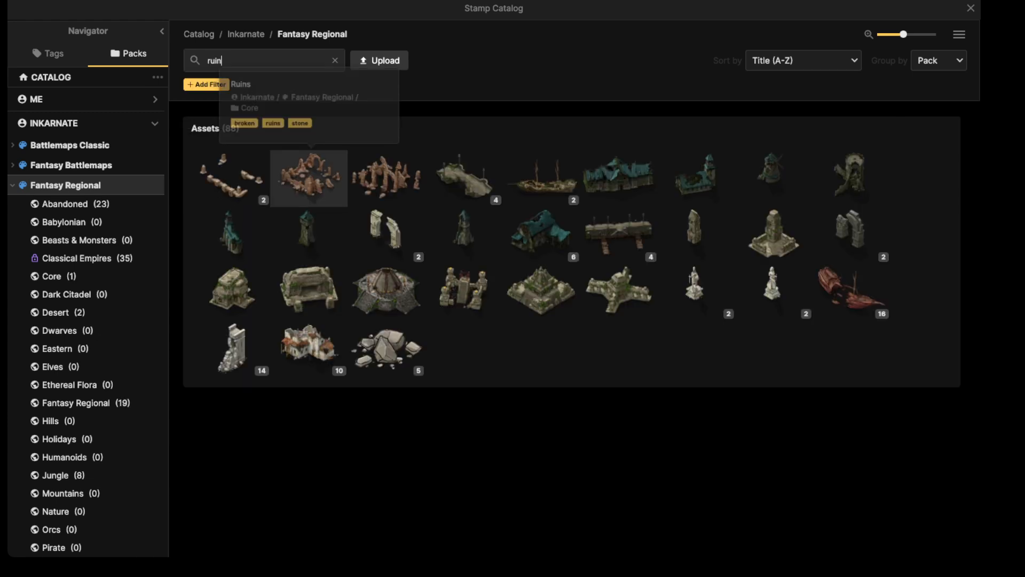
left_click(240, 179)
left_click(163, 71)
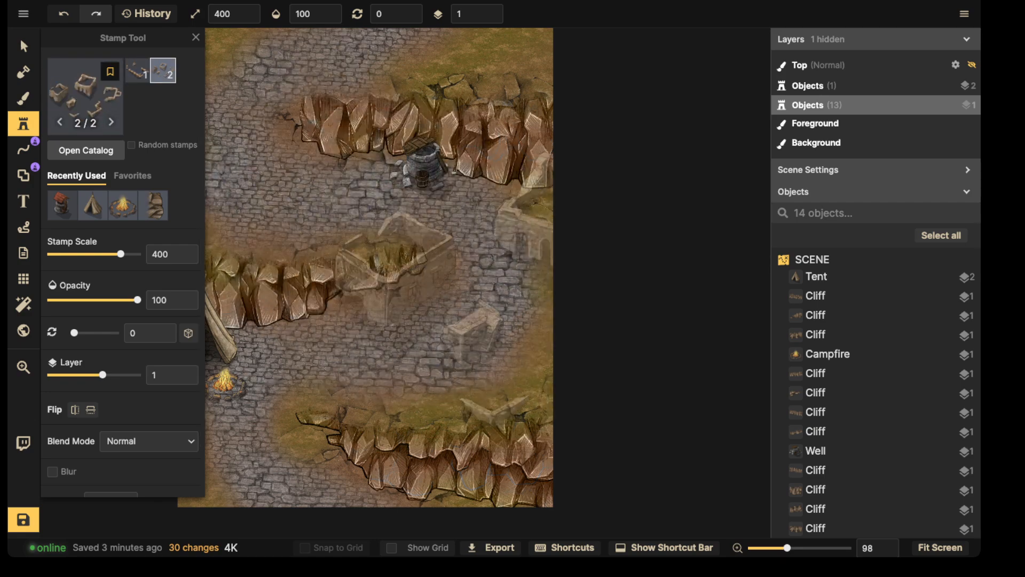
Place the desert ruins flipped horizontally at scale 440 and 345 degrees on the map's east edge, just above the lower cliff row
scroll(560, 301, "down", 1, "alt")
scroll(643, 251, "up", 1, "shift")
scroll(603, 246, "up", 3, "shift")
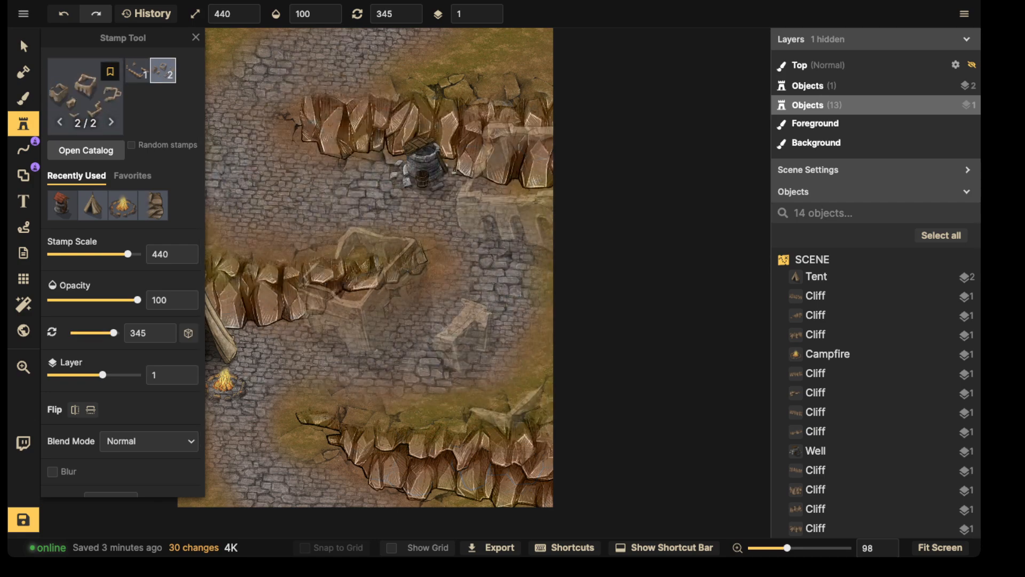
scroll(635, 224, "down", 1, "alt")
scroll(676, 160, "up", 2, "alt")
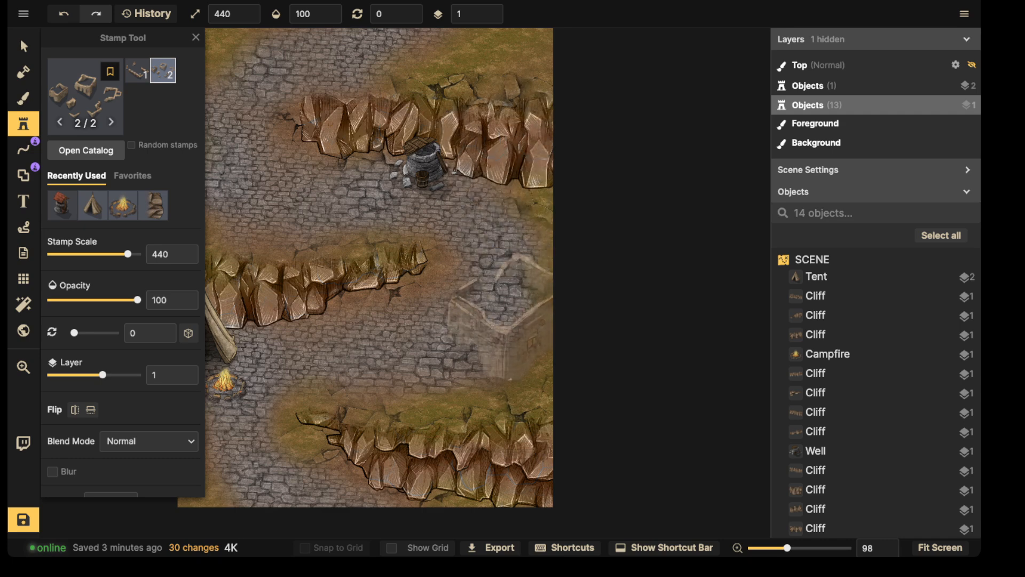
scroll(678, 381, "up", 2, "alt")
scroll(667, 438, "down", 1, "alt")
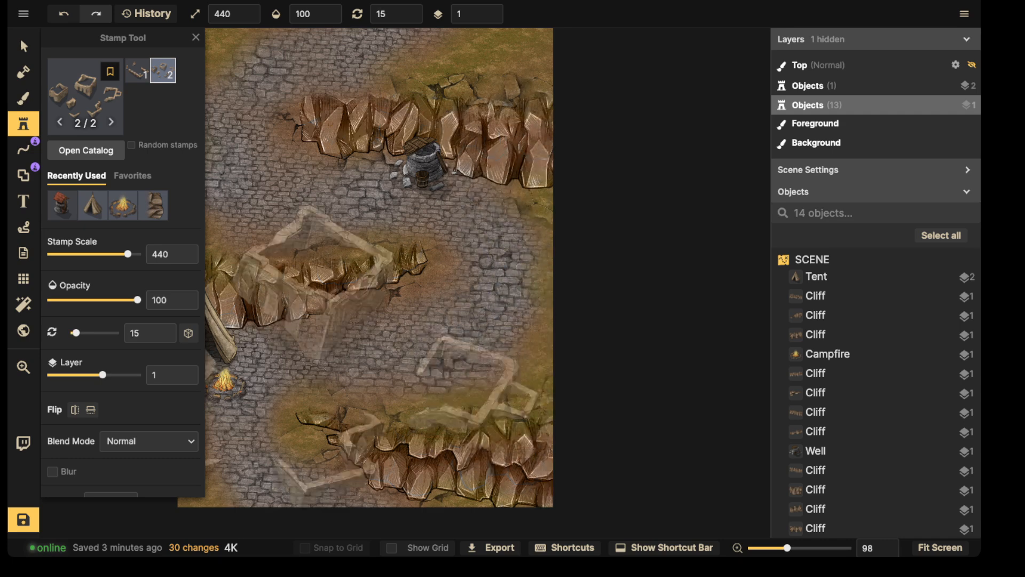
key("f")
scroll(497, 331, "down", 2, "alt")
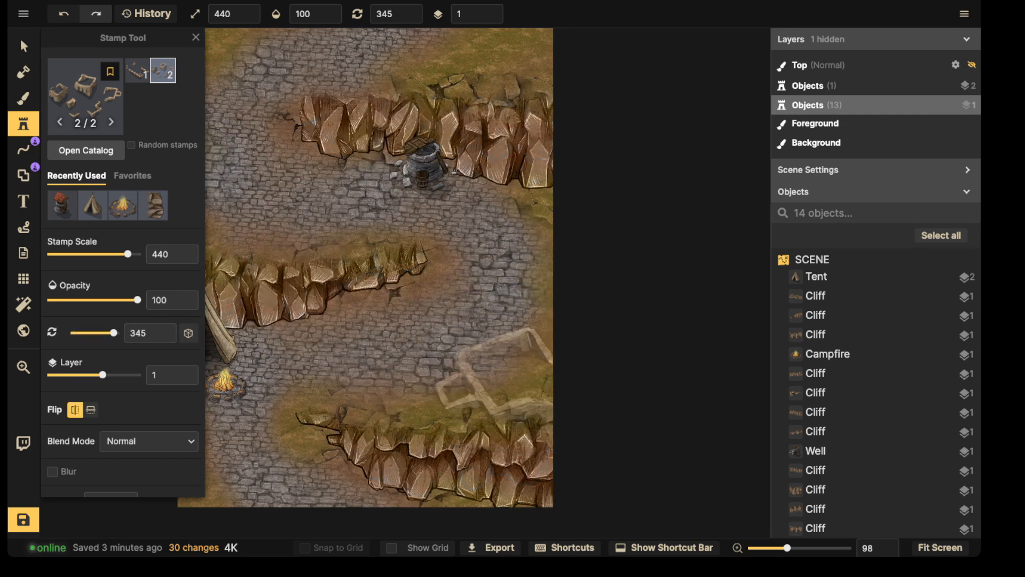
left_click(494, 363)
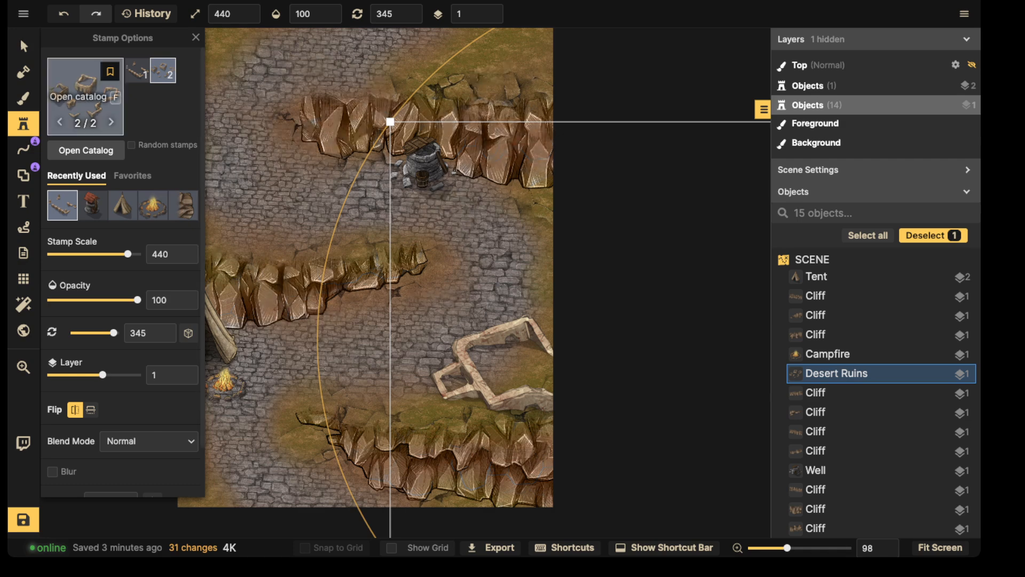
Recolor the desert ruins to grey stone with saturation 0, brightness 72 and contrast 130
left_click(23, 46)
left_click(118, 353)
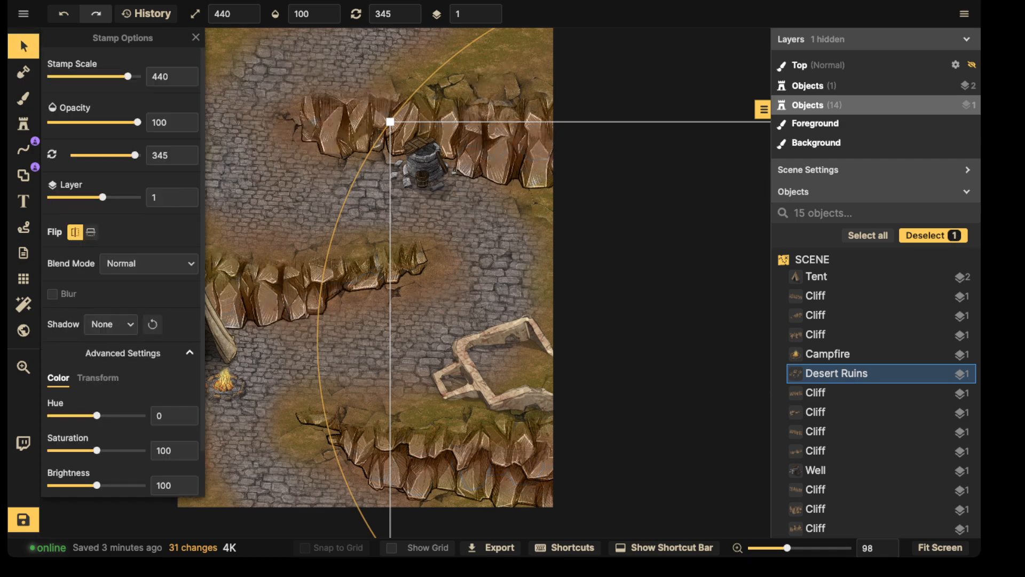
scroll(241, 344, "down", 1)
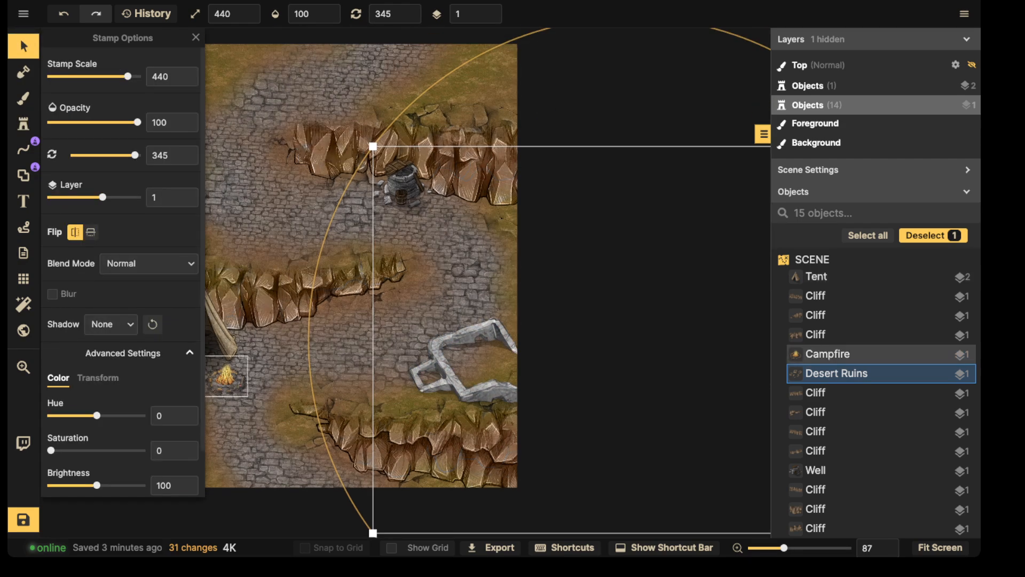
left_click_drag(97, 485, 84, 484)
scroll(84, 484, "down", 1)
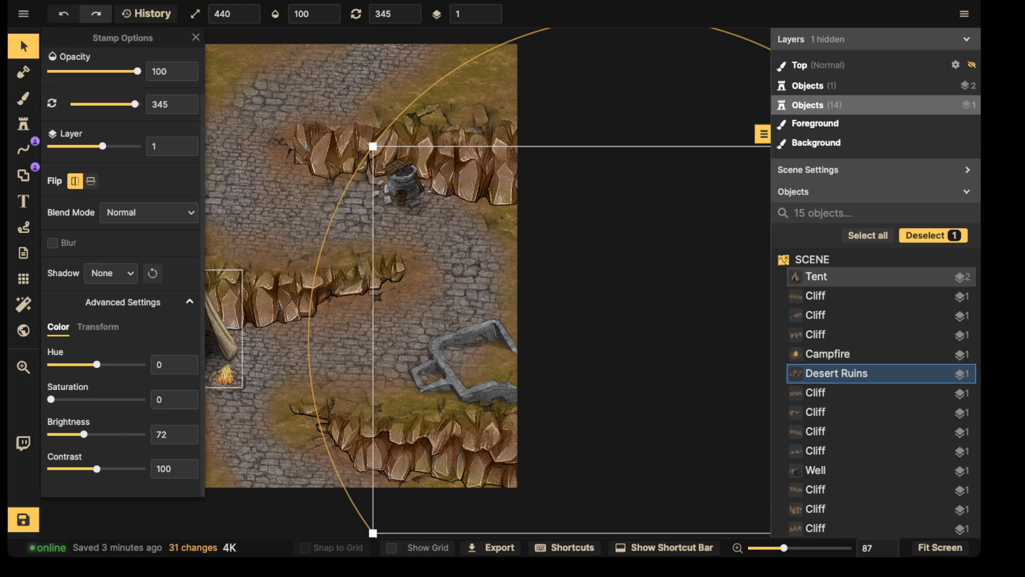
scroll(578, 213, "down", 4)
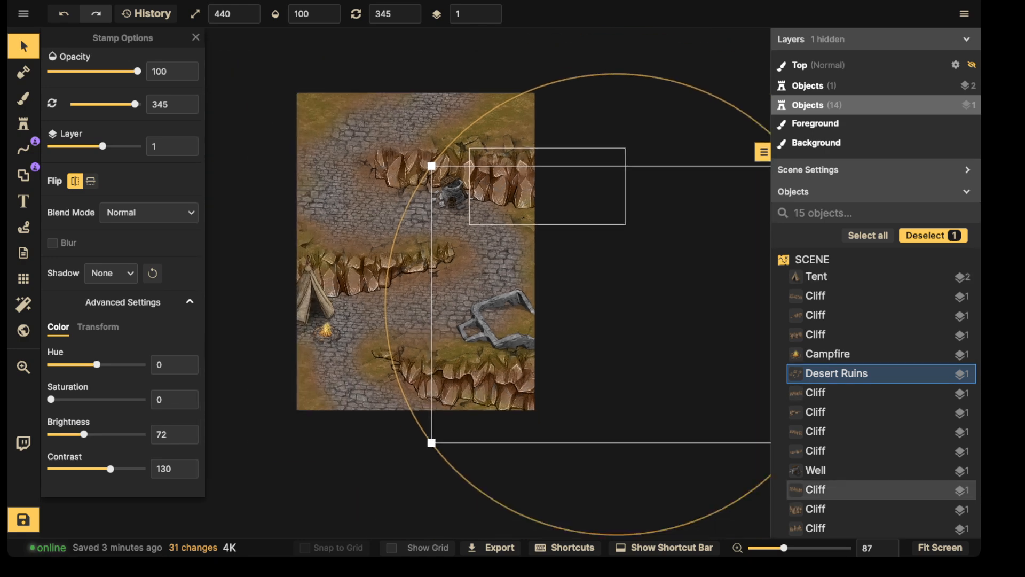
Rotate the ruins to 335.5 degrees, shift them up clear of the lower cliffs at the map edge, and deselect them
left_click_drag(409, 272, 407, 306)
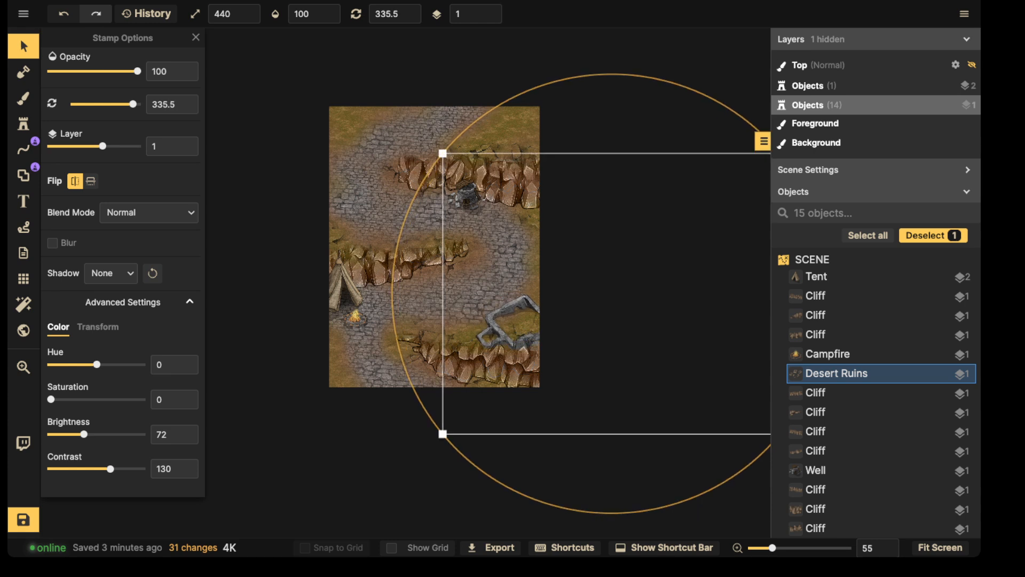
left_click_drag(515, 343, 521, 321)
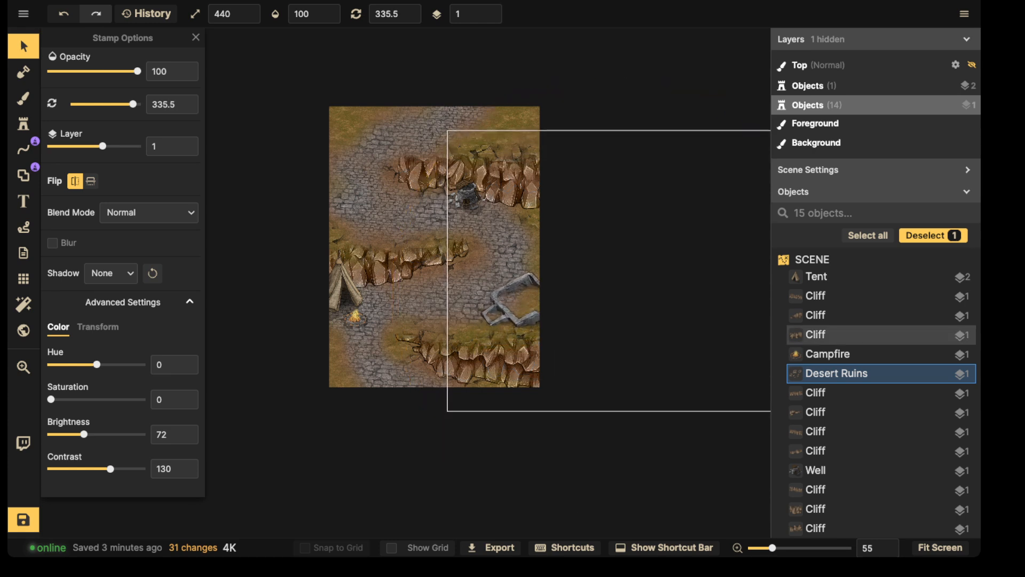
left_click(507, 117)
scroll(507, 117, "down", 2)
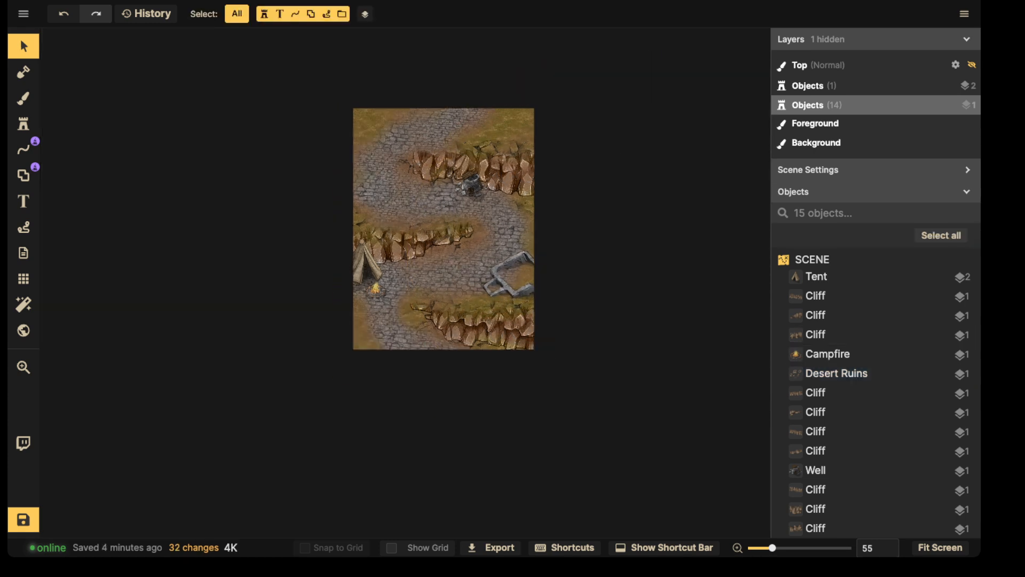
left_click_drag(512, 143, 496, 157)
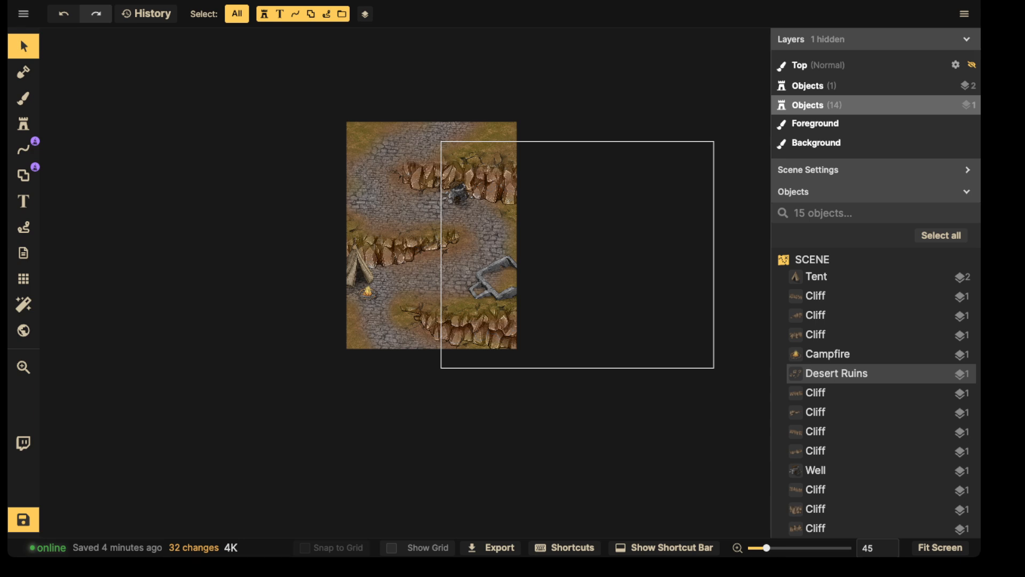
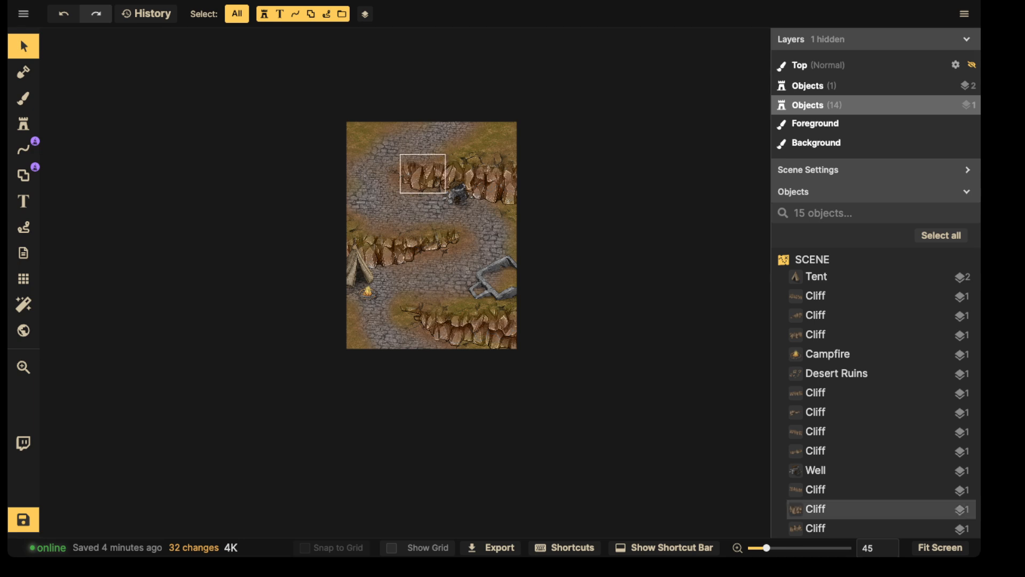
Fine-tune the positions of the ruins beside the road bend and the well at the upper cliff base
scroll(491, 258, "up", 5)
left_click(491, 259)
left_click_drag(491, 260, 482, 286)
key("space")
left_click_drag(437, 187, 444, 246)
left_click(441, 264)
key("space")
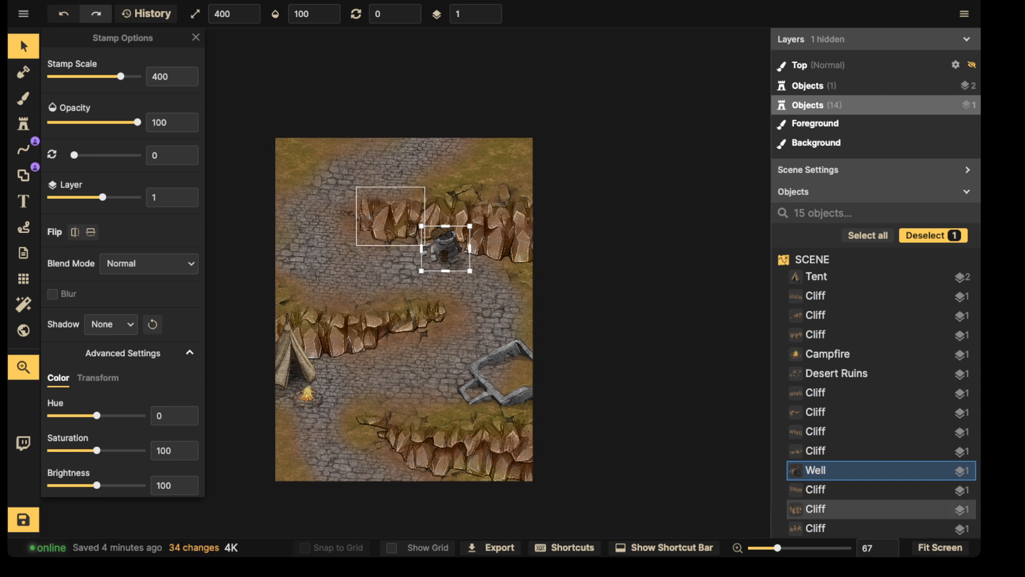
left_click_drag(413, 216, 415, 256)
key("space")
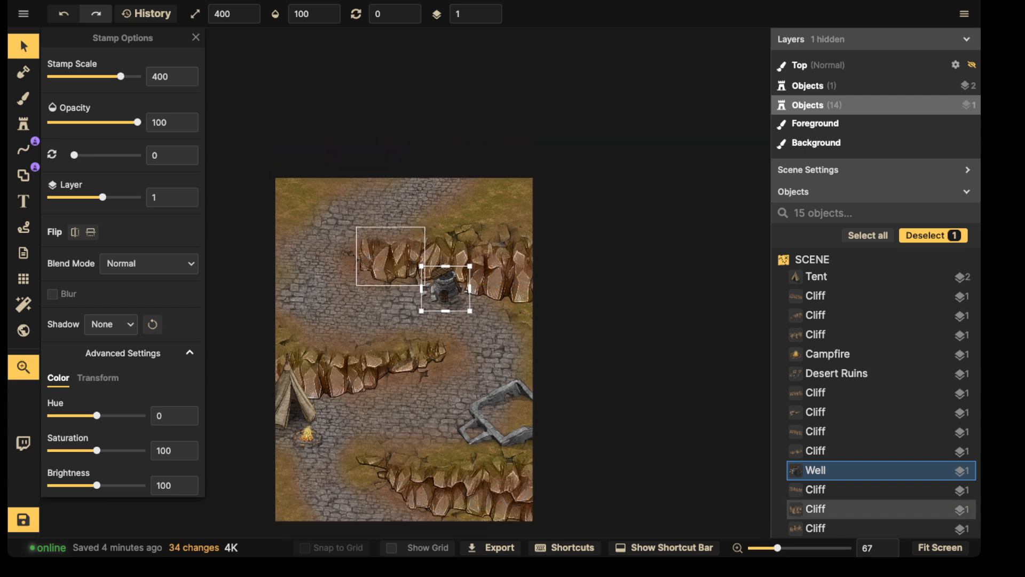
left_click_drag(446, 291, 450, 219)
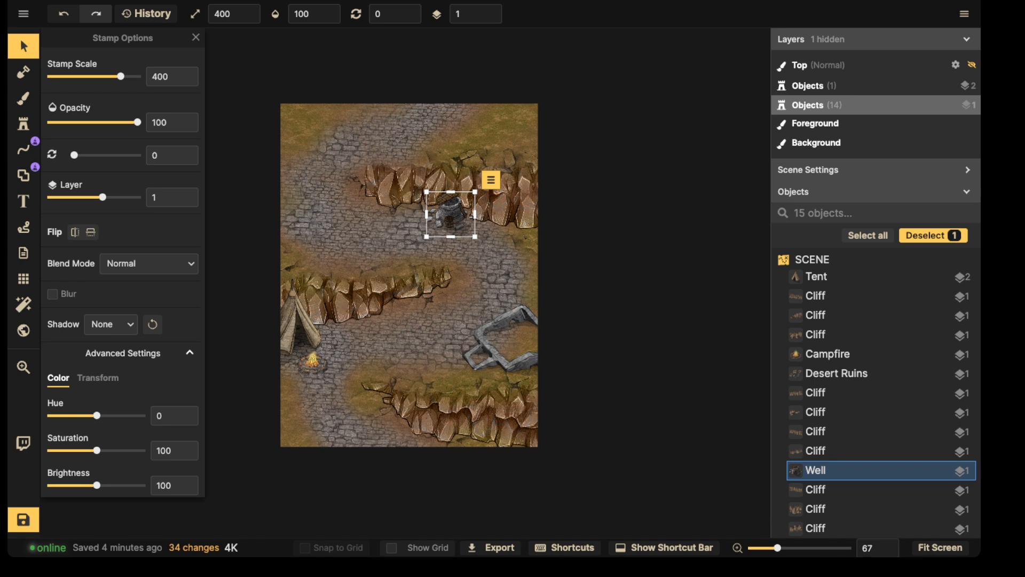
Search the stamp catalog for "trees" and place a pine tree at scale 500 near the road's northwest stretch
left_click(23, 124)
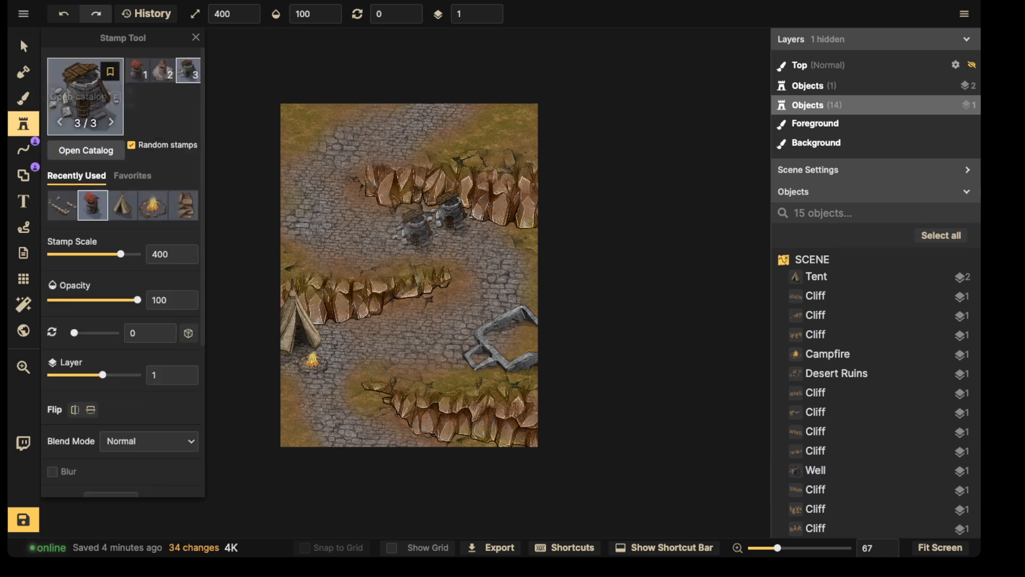
left_click(85, 96)
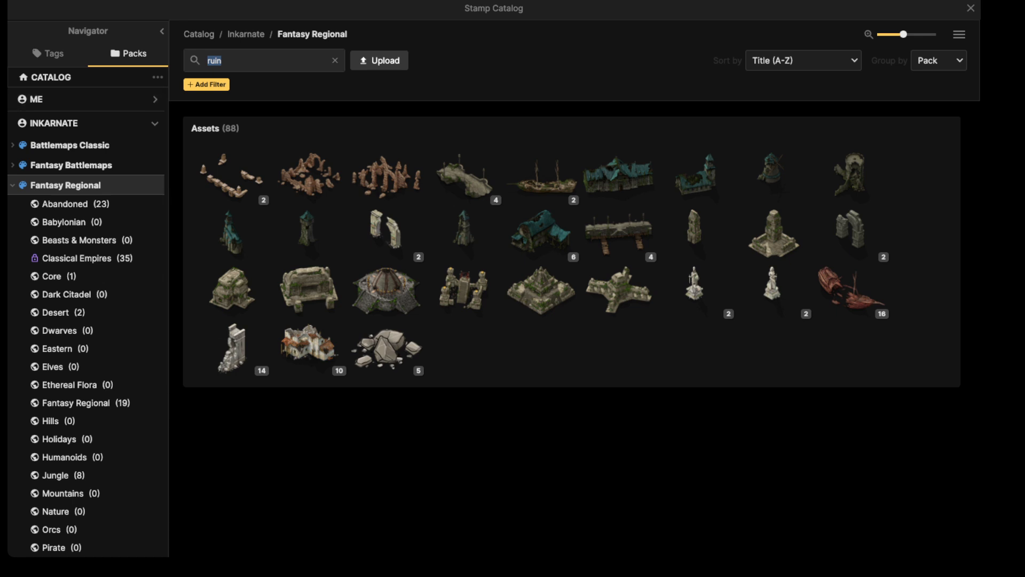
type("trees")
key("Return")
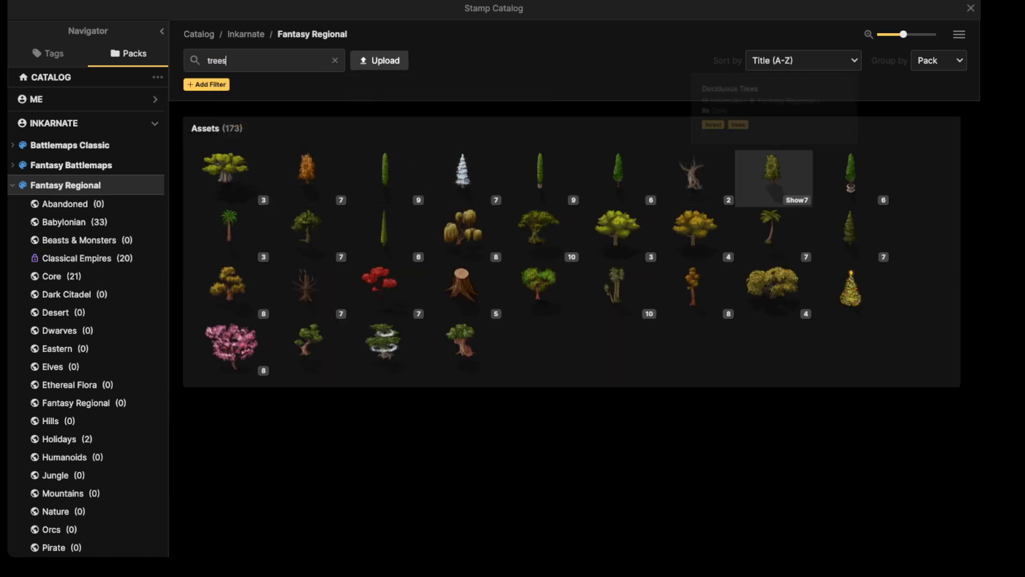
left_click(850, 227)
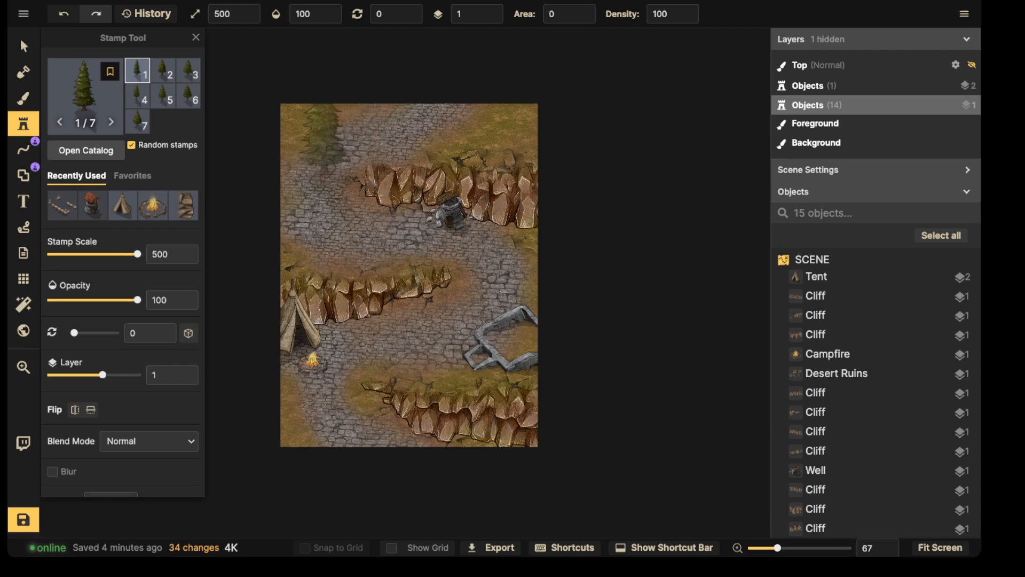
scroll(419, 235, "up", 4)
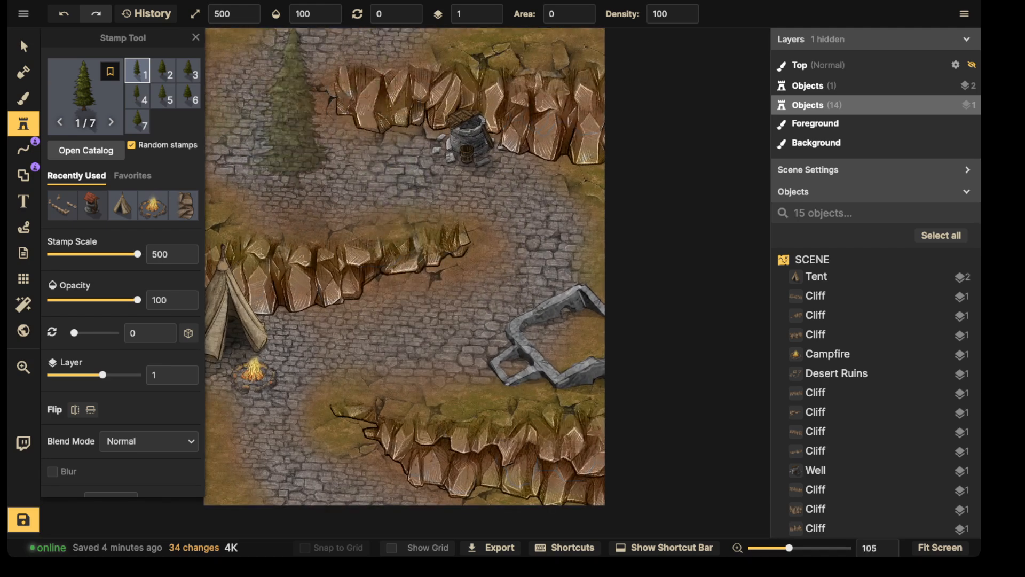
left_click(278, 138)
Flip the pine tree horizontally at the map's west edge above the tent and enlarge it
left_click(24, 46)
left_click_drag(274, 125, 331, 141)
left_click(75, 232)
scroll(214, 123, "down", 3)
key("space")
left_click_drag(331, 141, 332, 167)
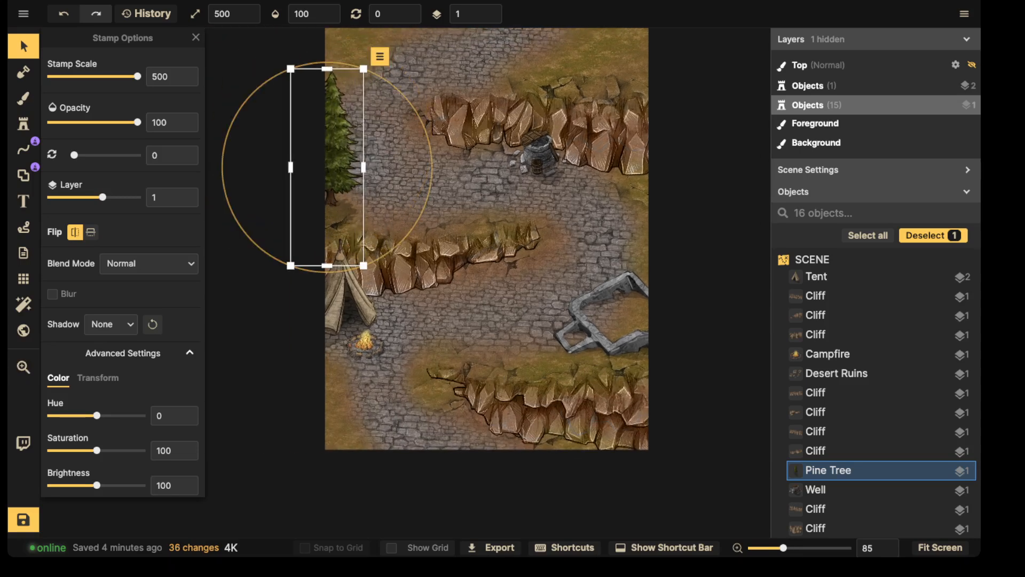
left_click_drag(363, 69, 402, 4)
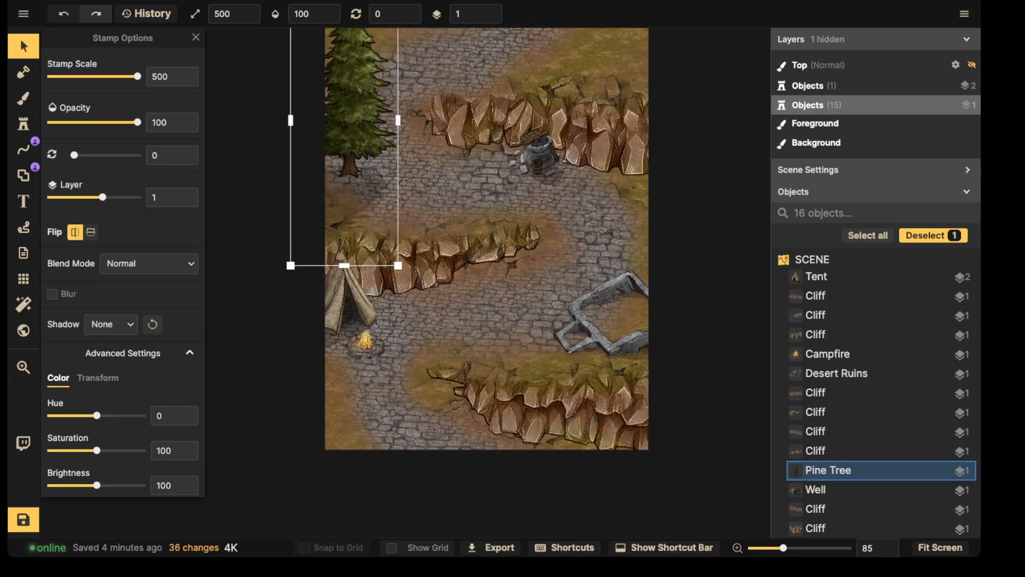
Put the pine tree on layer 3 and move it to the southwest map corner below the tent
left_click_drag(349, 133, 479, 507)
double_click(490, 10)
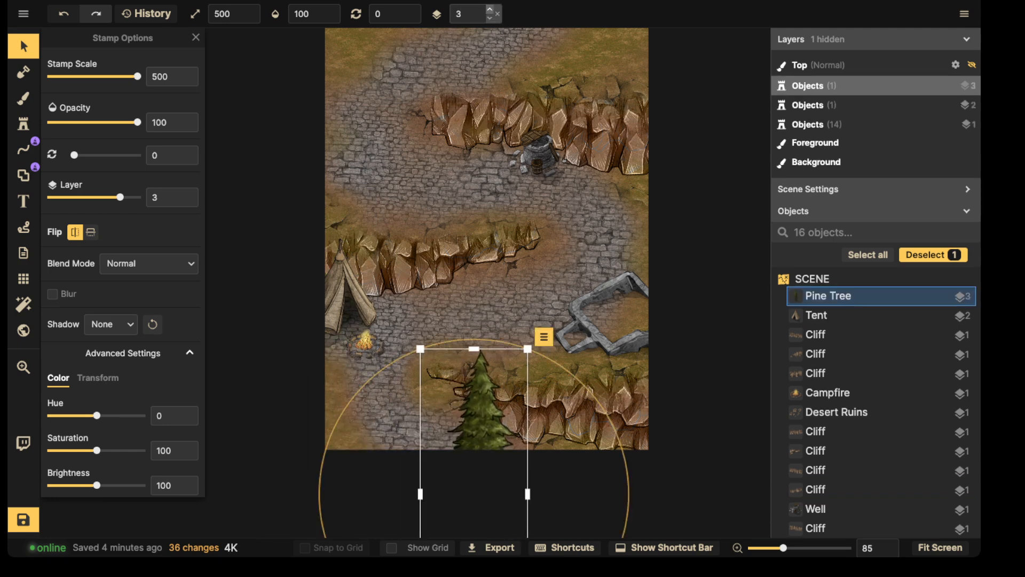
left_click_drag(482, 411, 328, 398)
left_click_drag(347, 384, 336, 355)
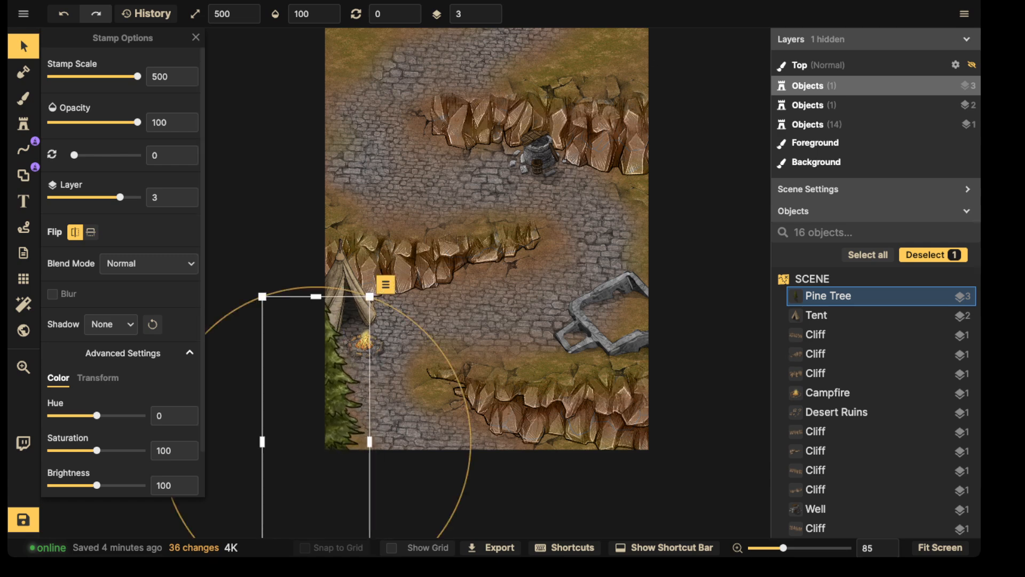
Add two more pine trees at scale 500, one beside the southwest tree and one at the south edge of the road
left_click(23, 124)
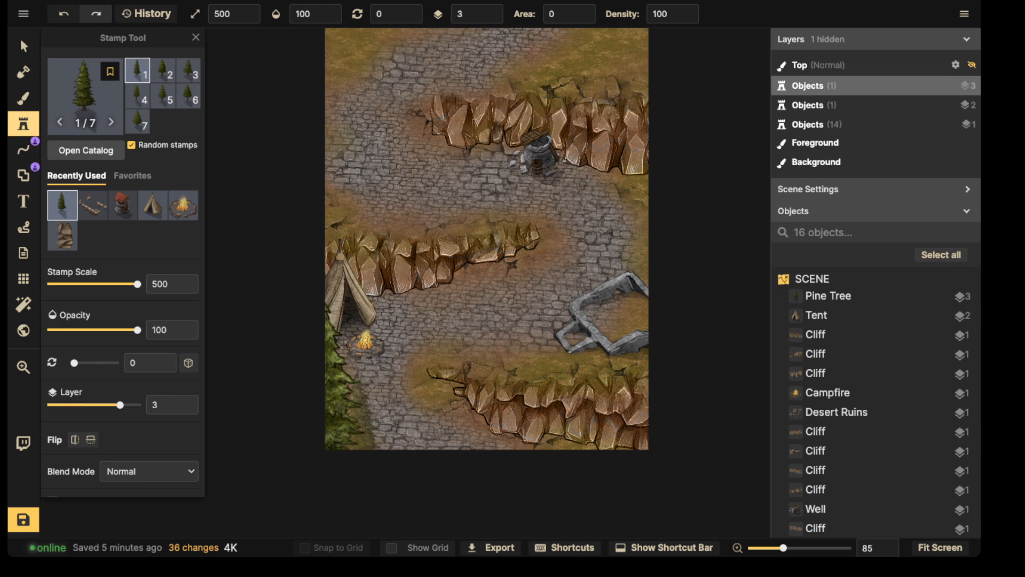
left_click(359, 410)
left_click_drag(413, 420, 403, 195)
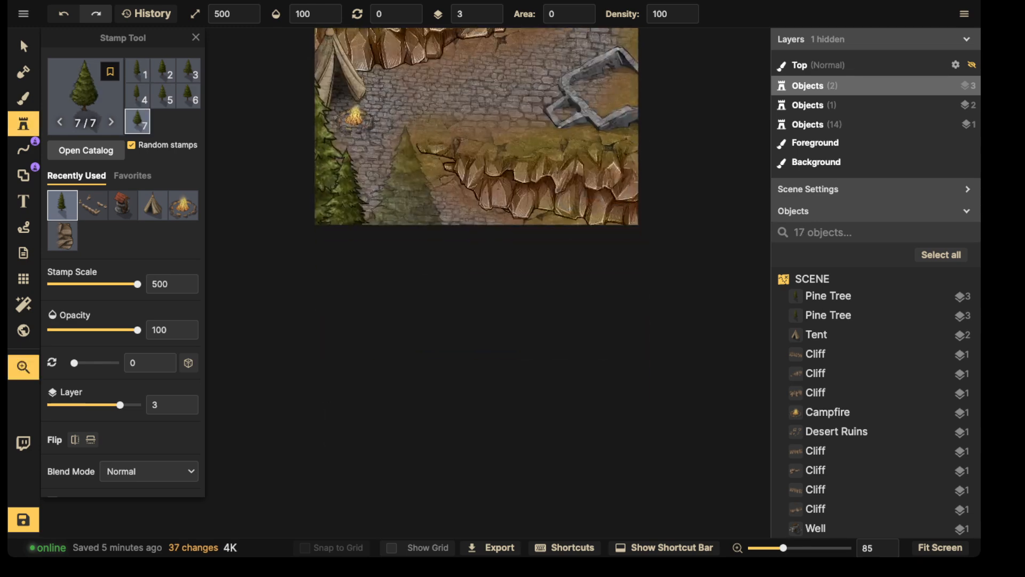
left_click(433, 151)
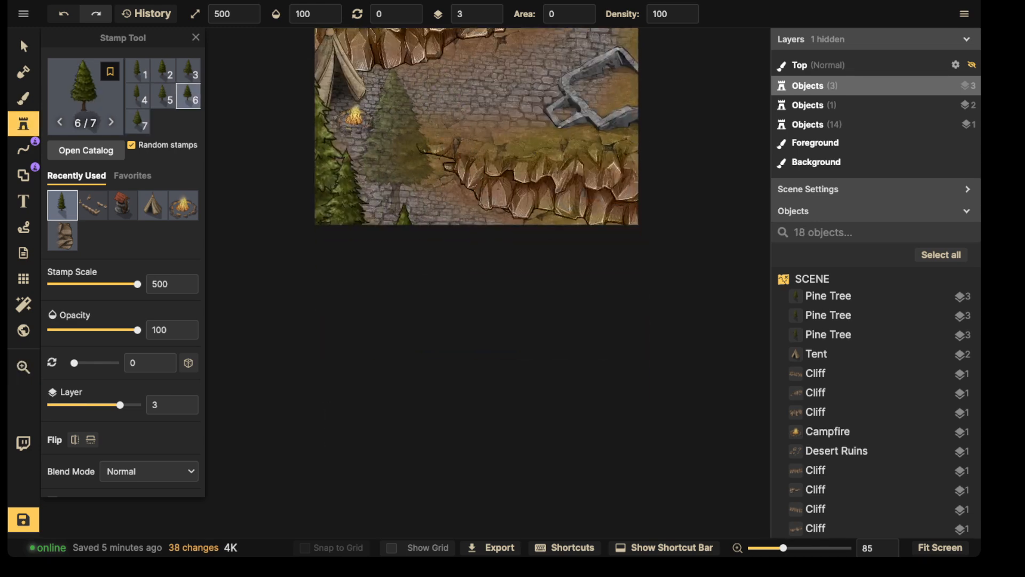
Place a pine tree at scale 500 in the southeast map corner, over the end of the lower cliffs
left_click_drag(433, 151, 363, 201)
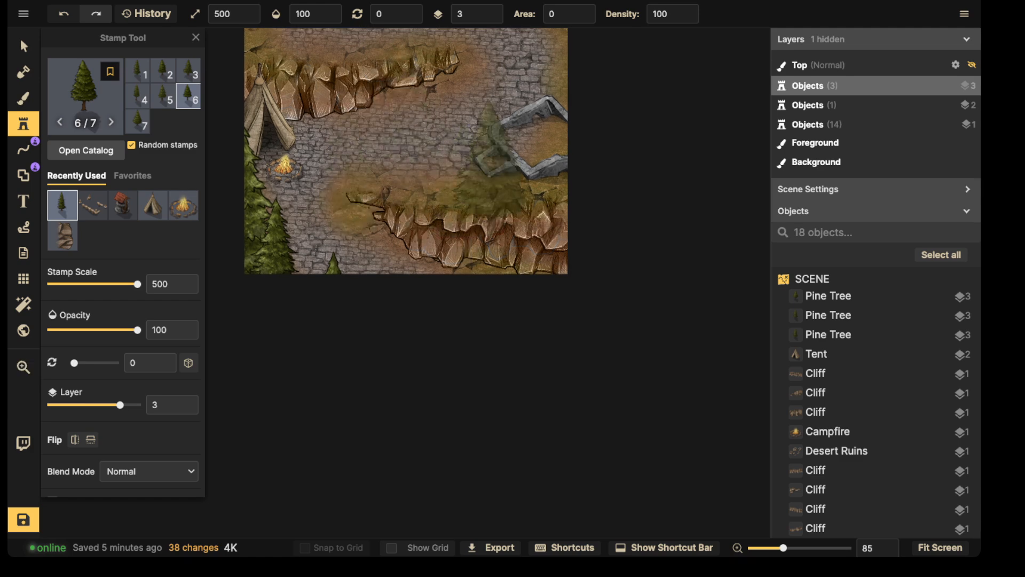
scroll(473, 206, "up", 1)
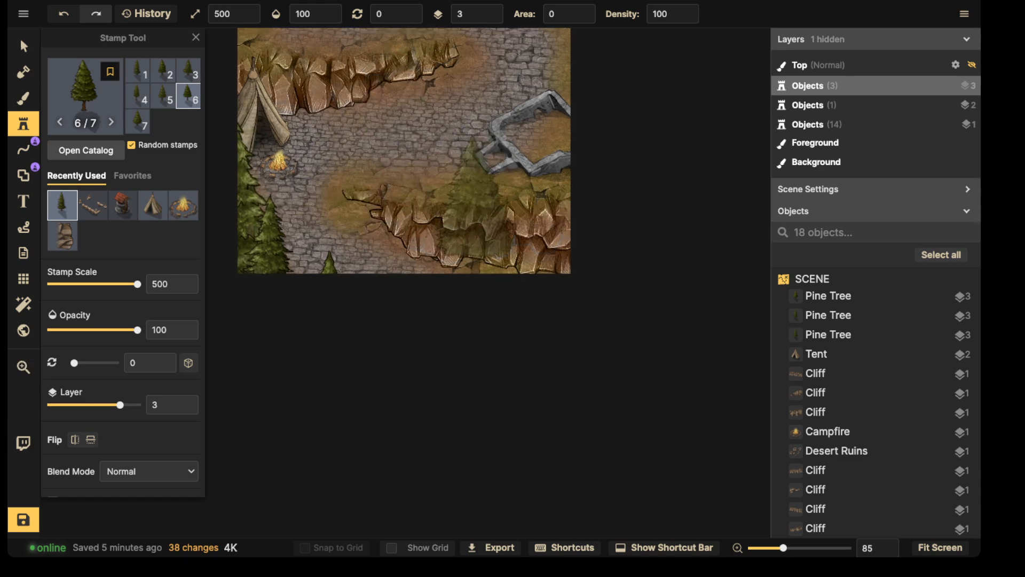
scroll(516, 230, "up", 1)
left_click(553, 233)
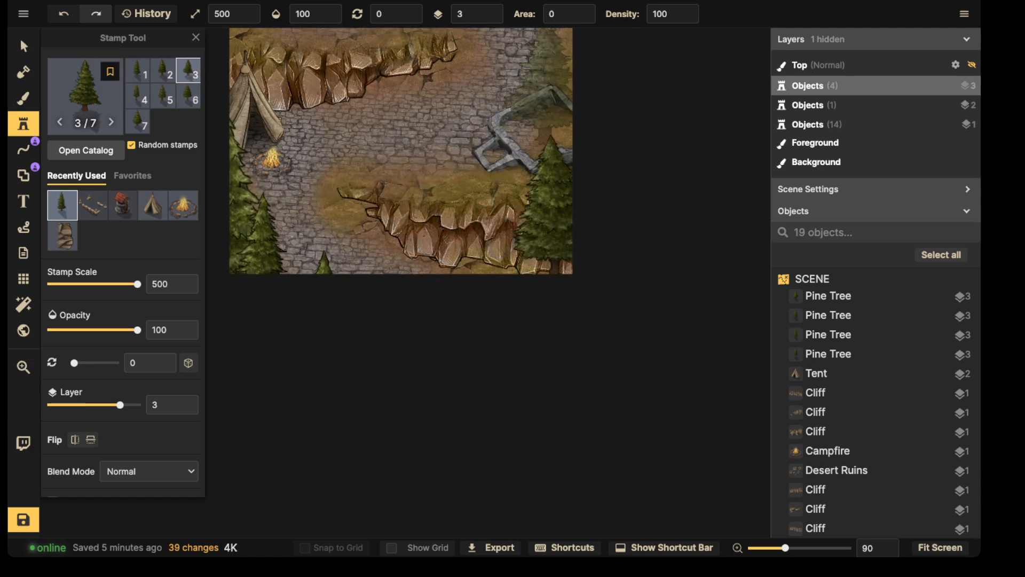
Enlarge the southeast pine tree and shift it down toward the map corner, clear of the stone ruins
left_click(24, 47)
middle_click_drag(470, 139, 476, 223)
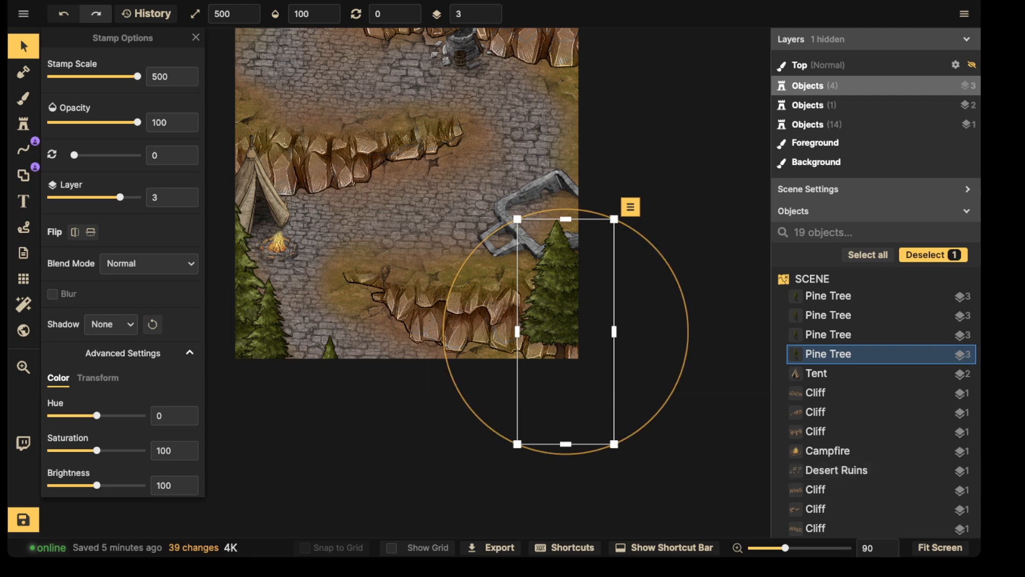
left_click_drag(517, 219, 494, 167)
left_click_drag(545, 240, 570, 315)
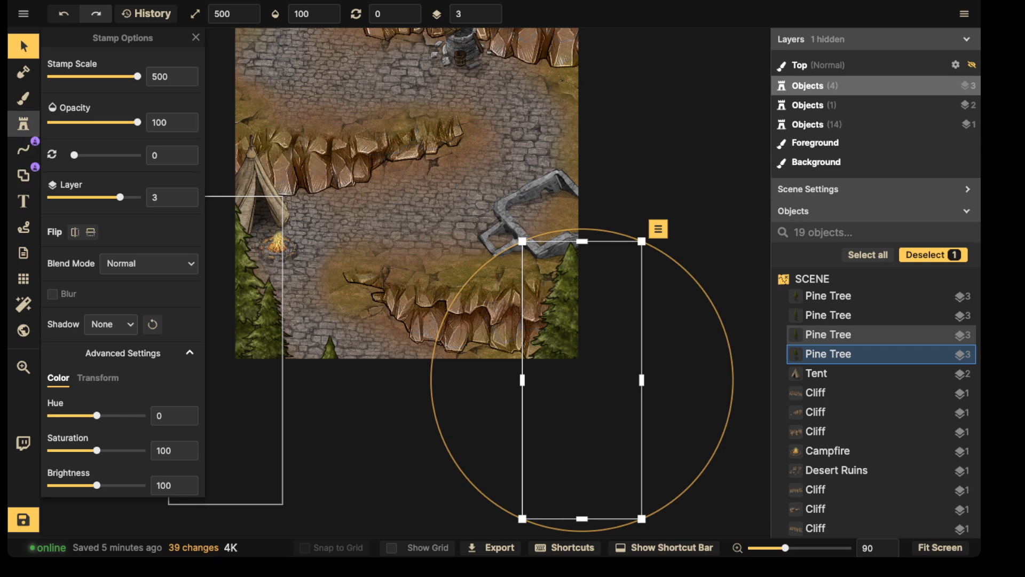
Try a smaller pine tree in front of the lower cliffs beside the southeast pine, and delete it
left_click(24, 123)
scroll(480, 272, "down", 2, "alt")
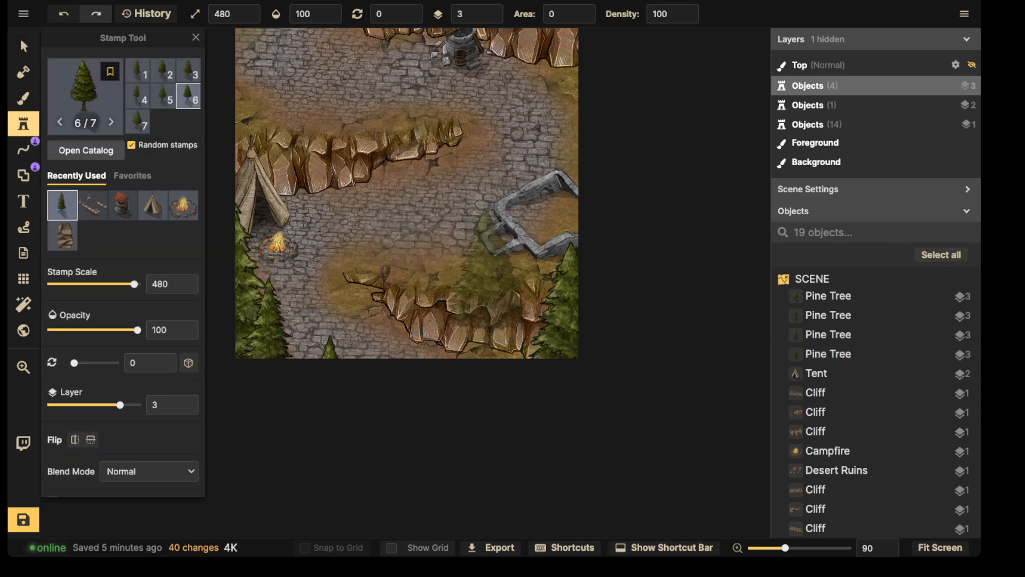
left_click(494, 297)
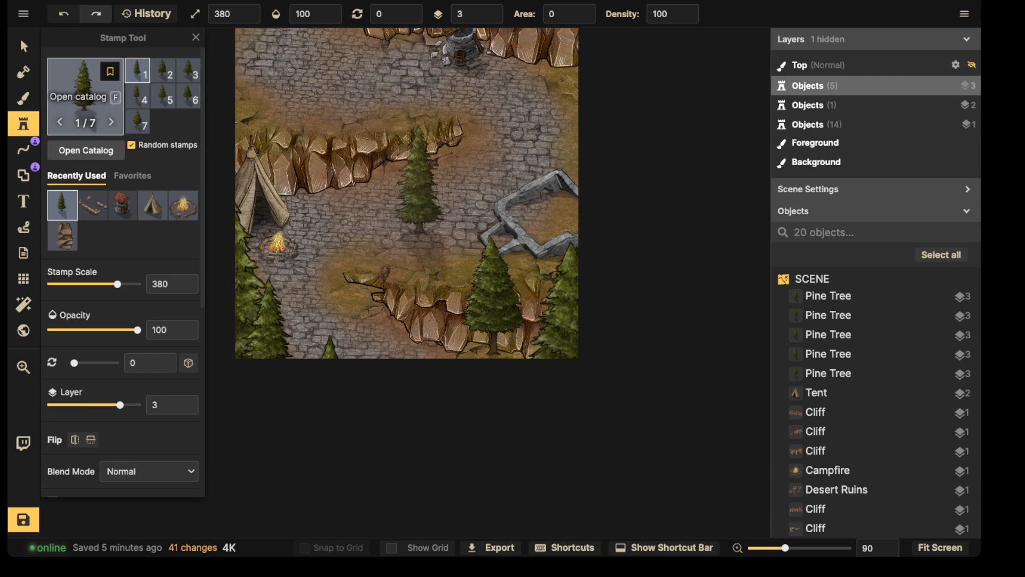
left_click(23, 45)
left_click(493, 293)
key("Delete")
Choose the Deciduous Trees stamp and place one at scale 430 in front of the lower cliffs, beside the southeast pine
left_click(23, 123)
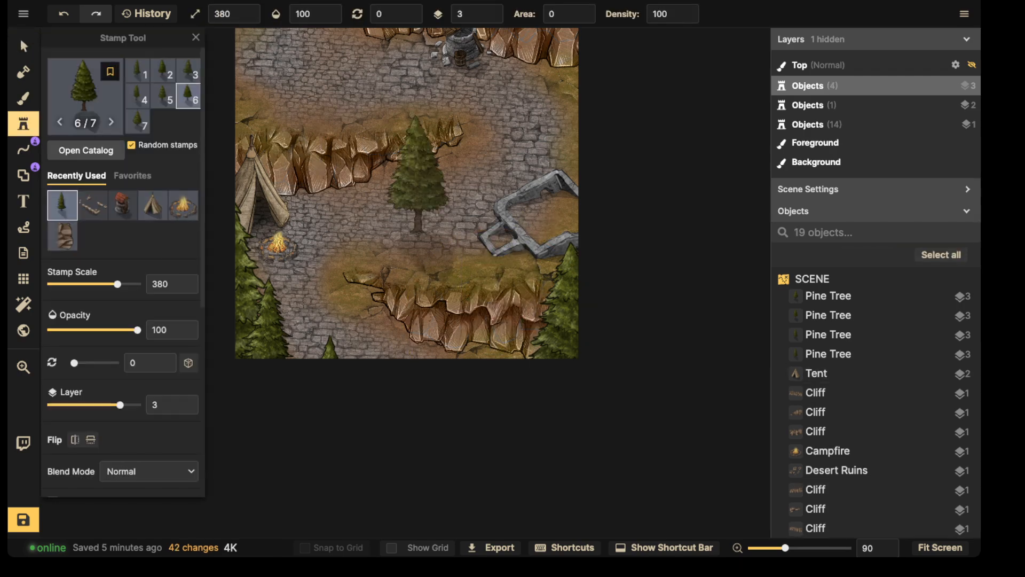
left_click(90, 140)
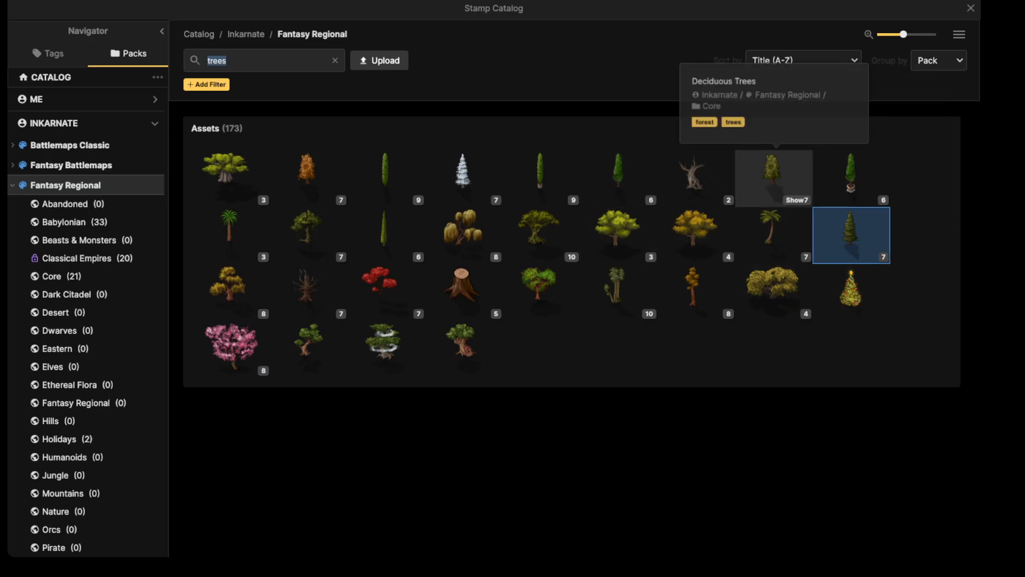
left_click(772, 170)
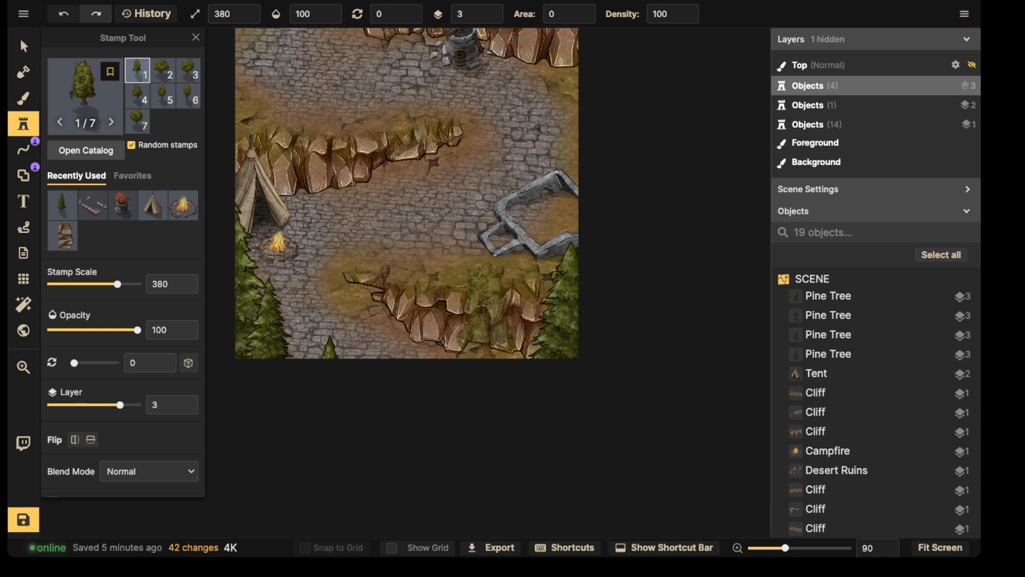
left_click(484, 293)
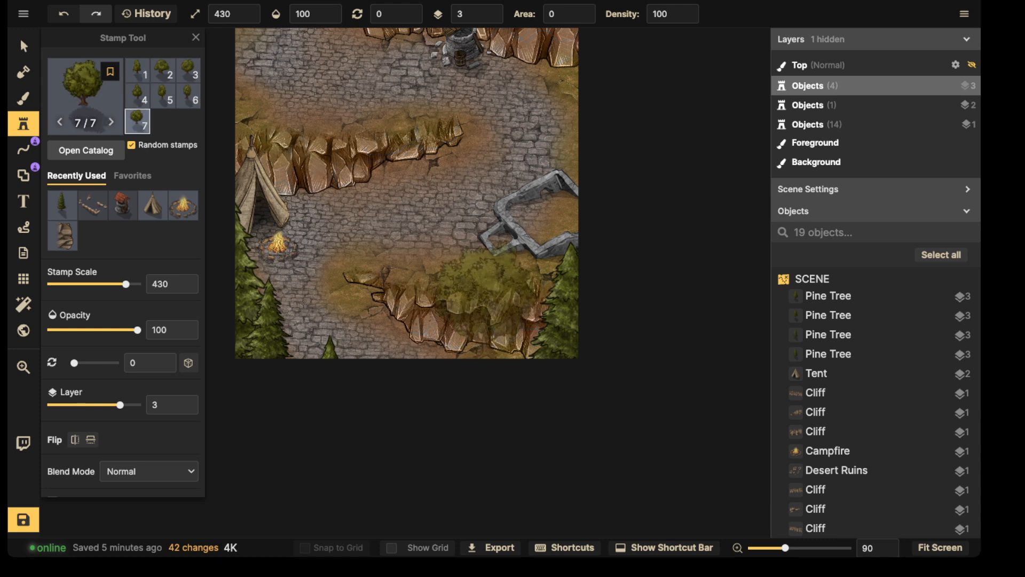
left_click(491, 335)
Reduce the deciduous tree to scale 390 and nudge it down slightly in front of the lower cliffs
left_click(23, 46)
left_click_drag(126, 76, 123, 76)
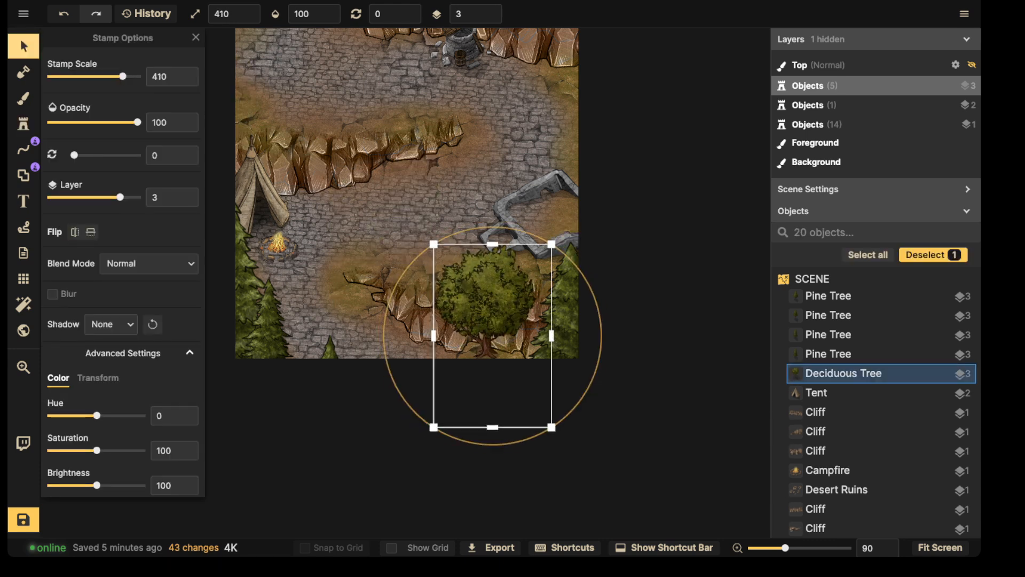
scroll(491, 335, "down", 2, "alt")
left_click_drag(492, 335, 494, 343)
left_click_drag(406, 148, 411, 187)
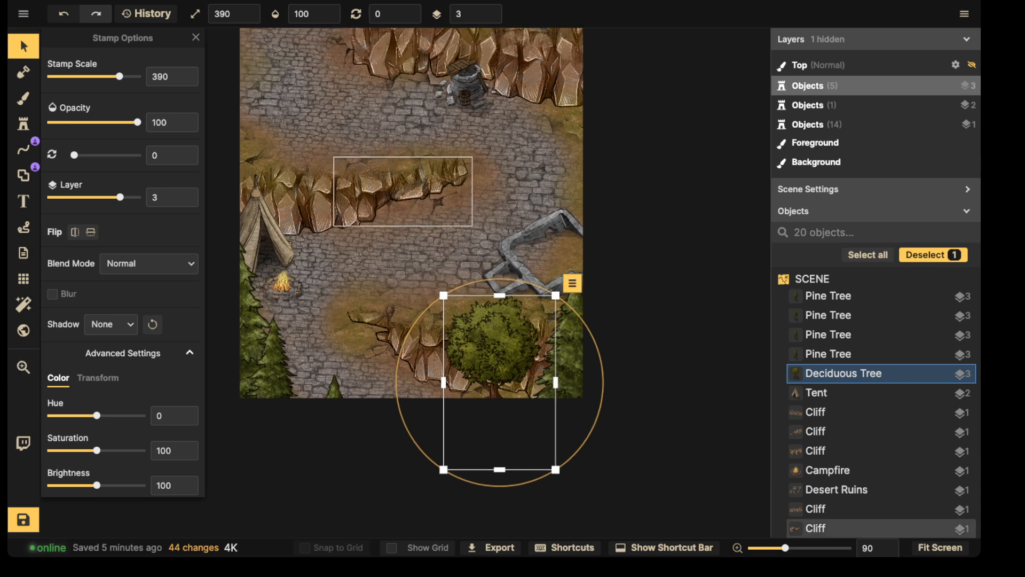
middle_click_drag(411, 187, 406, 294)
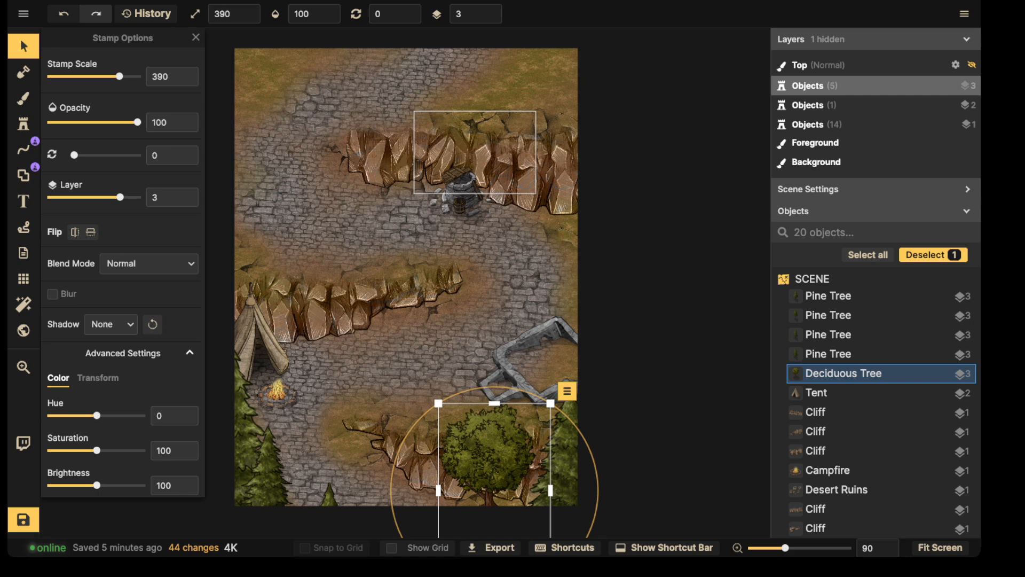
Slightly rotate the three pine trees in the map's lower-left corner, setting the middle one to 1.5° and the small one to 356.5°
left_click_drag(496, 342, 497, 225)
left_click_drag(491, 299, 514, 225)
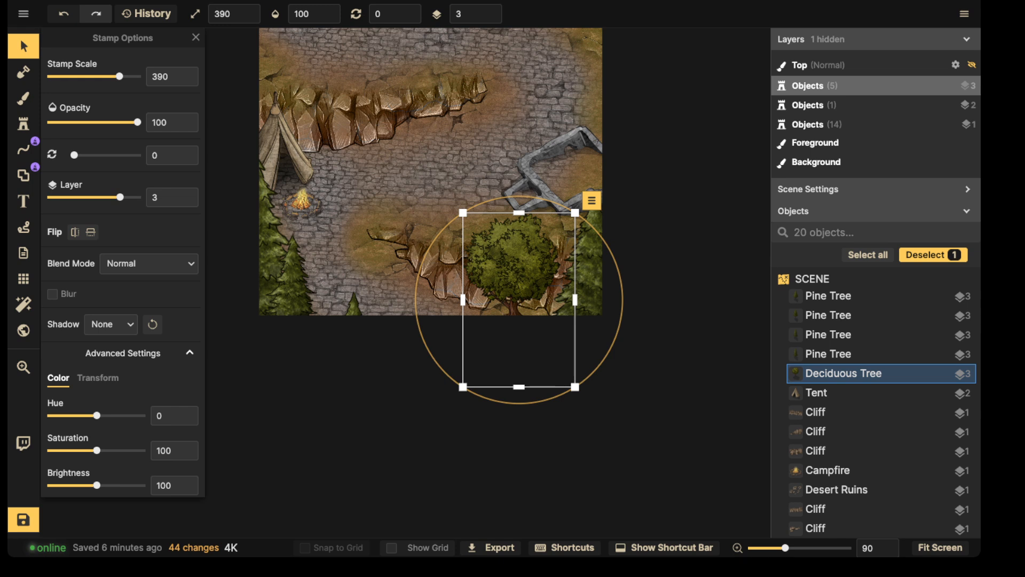
left_click(828, 354)
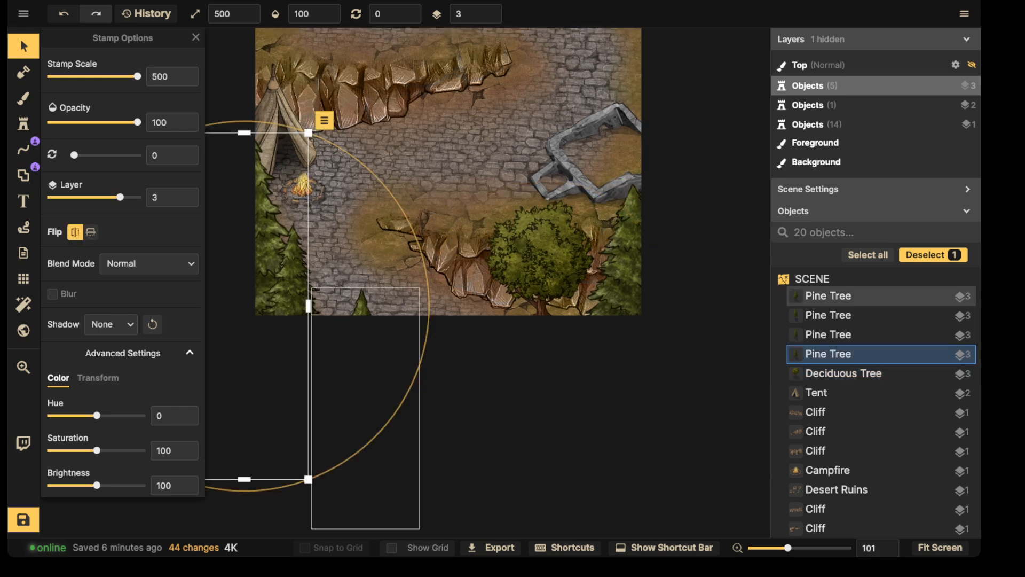
mouse_move(428, 317)
left_mouse_down()
mouse_move(429, 308)
mouse_move(425, 329)
left_mouse_up()
left_click(828, 335)
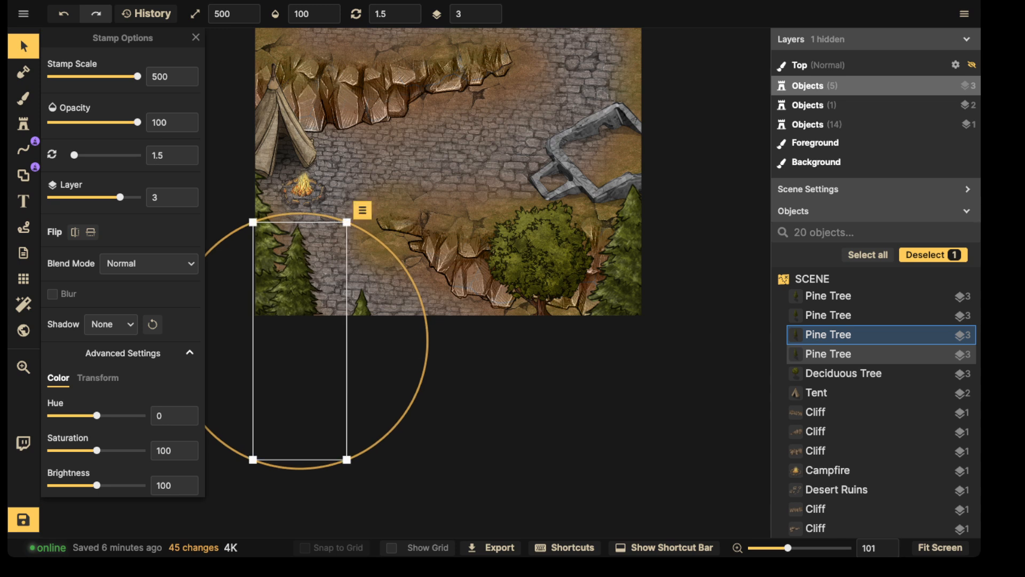
left_click(828, 296)
left_click_drag(493, 377, 491, 369)
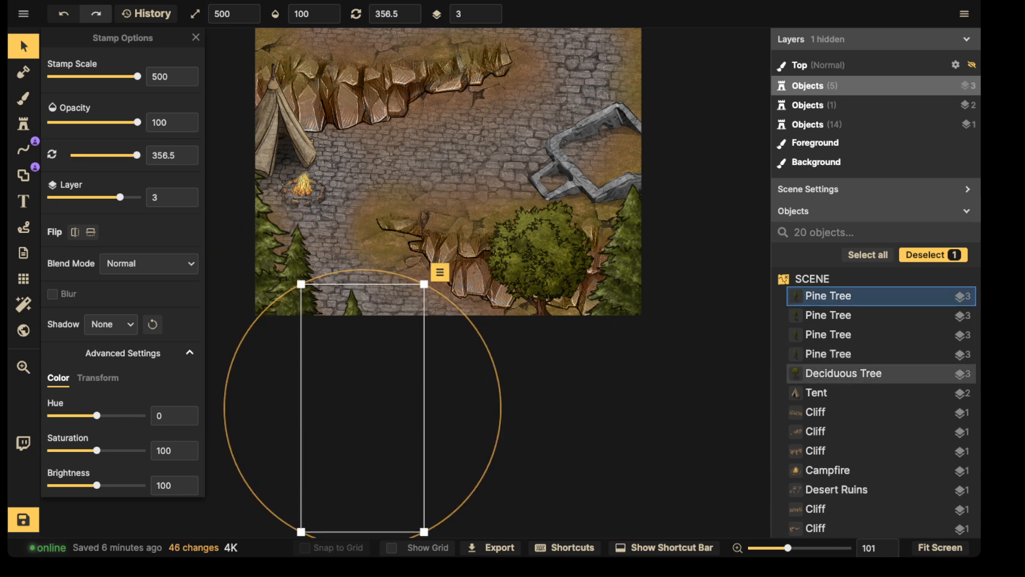
Slightly rotate the deciduous tree near the map's lower-right corner and set the pine tree beside it to 1.5°
left_click(843, 373)
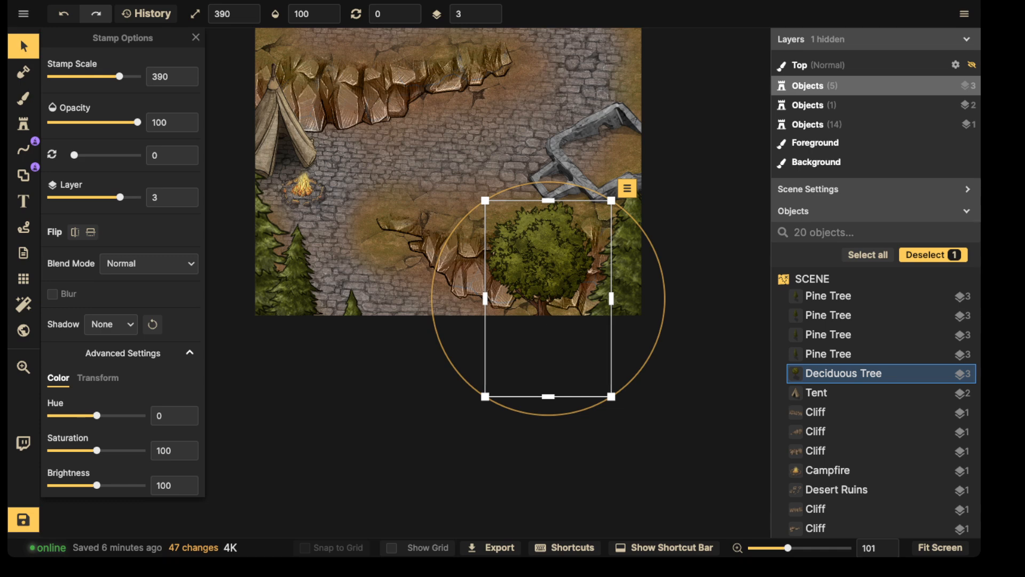
left_click_drag(431, 298, 431, 303)
left_click(592, 267)
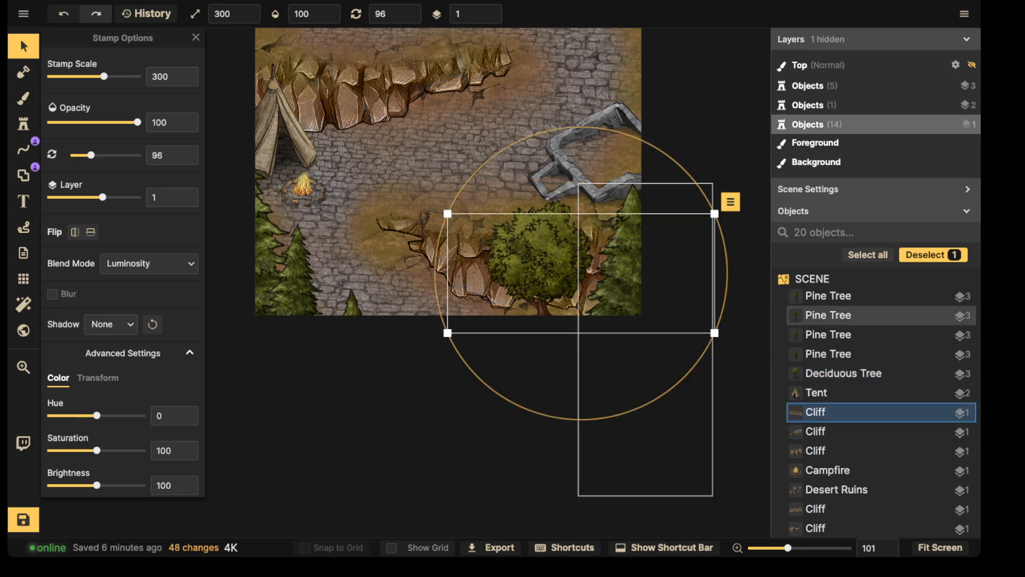
left_click(622, 262)
left_click_drag(480, 302, 482, 298)
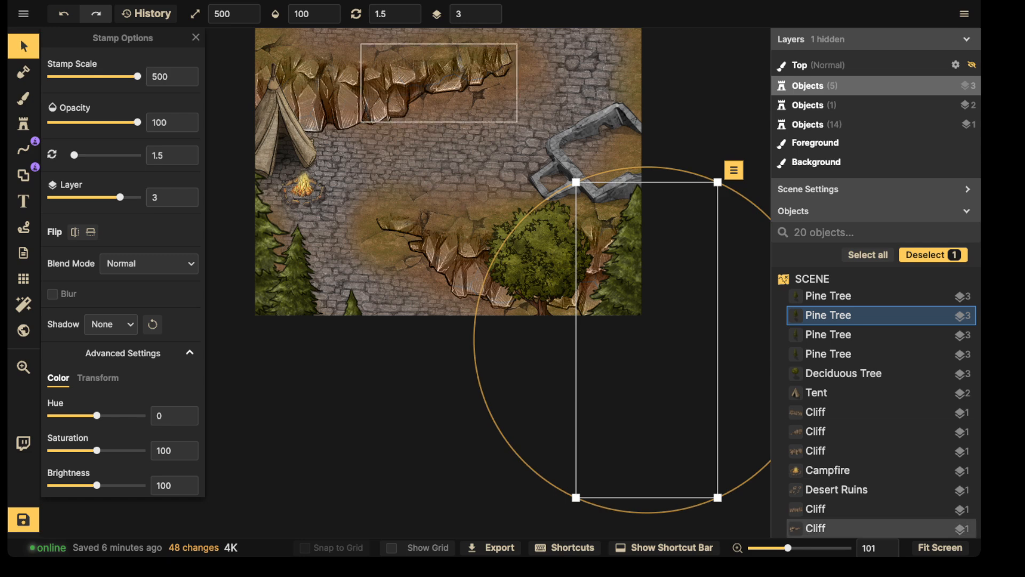
Stamp a pine tree at scale 500 on the map's right edge, over the end of the upper cliff
key("space")
left_click_drag(454, 72, 434, 301)
left_click(23, 124)
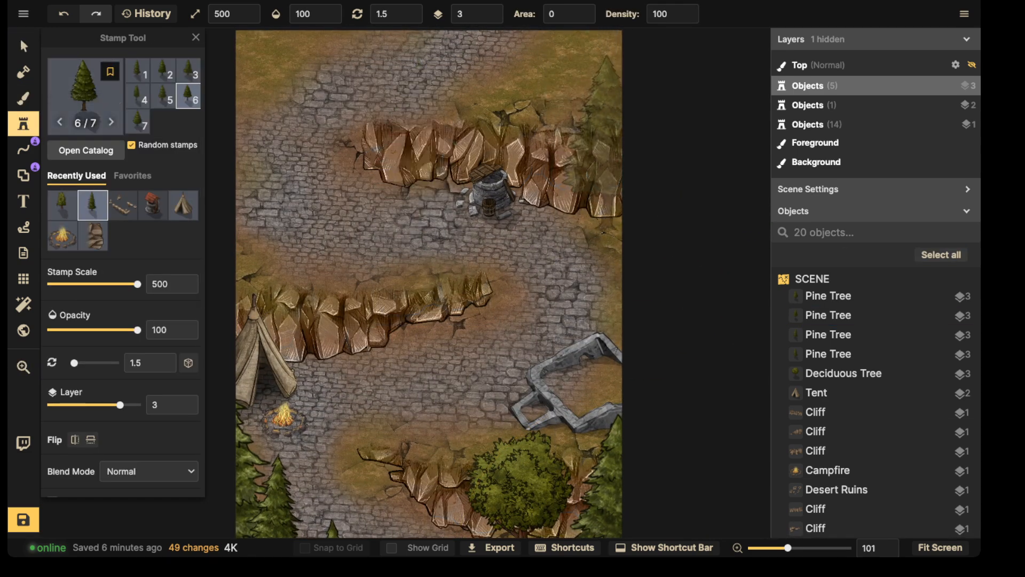
left_click(591, 109)
key("space")
left_click_drag(592, 109, 590, 211)
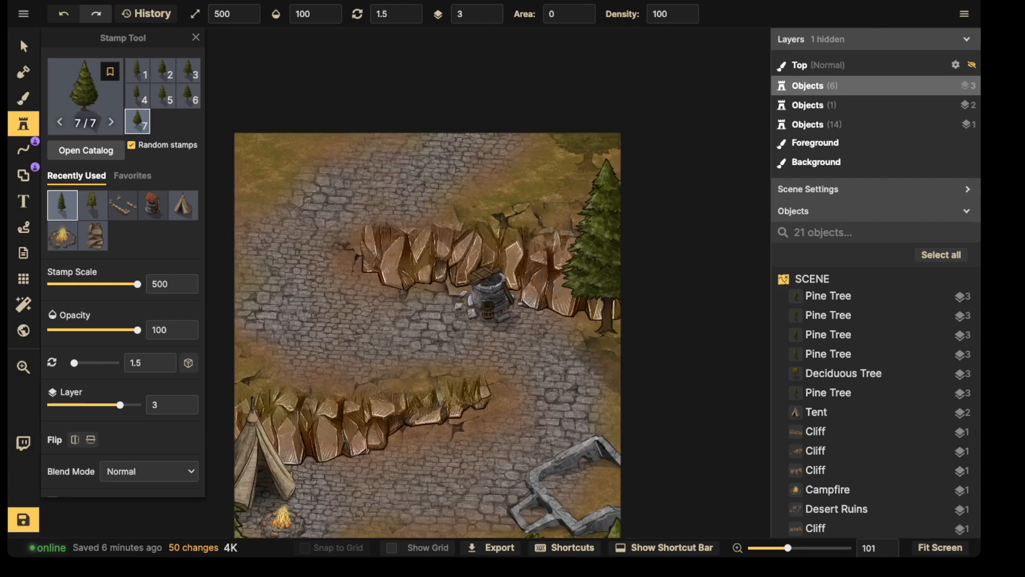
Stamp another pine tree at scale 500 on the map's left edge, above the cliff behind the tent
key("space")
left_click_drag(571, 349, 521, 247)
key("space")
left_click_drag(265, 210, 479, 201)
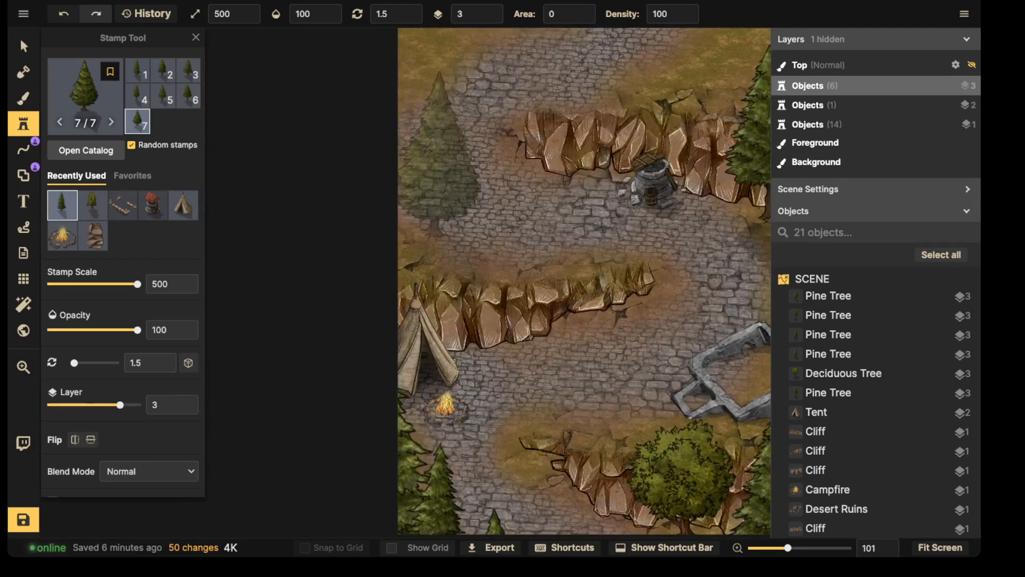
left_click(402, 199)
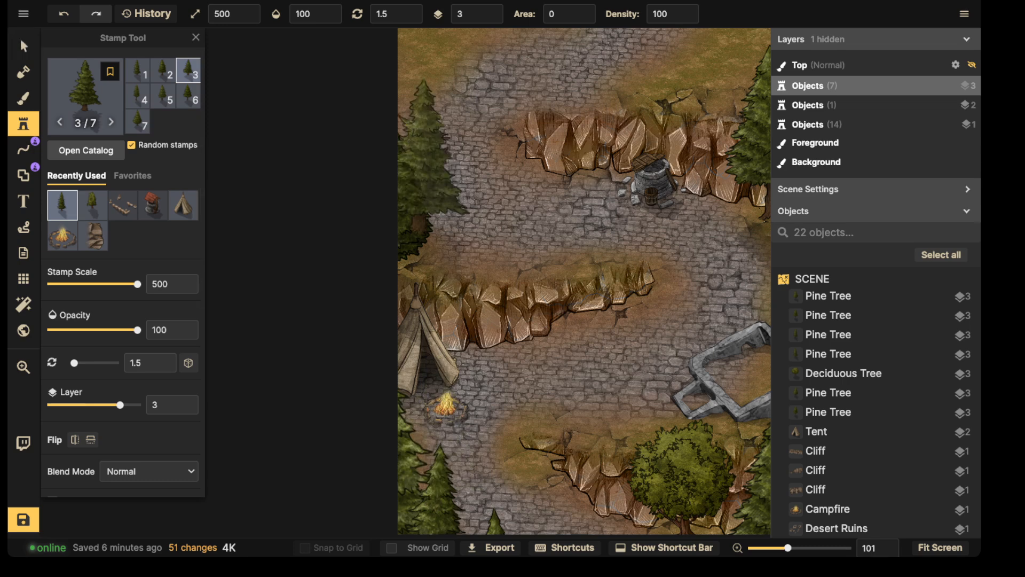
Flip the new pine tree on the left edge horizontally and shift it back onto the map
key("v")
left_click(416, 201)
left_click(75, 231)
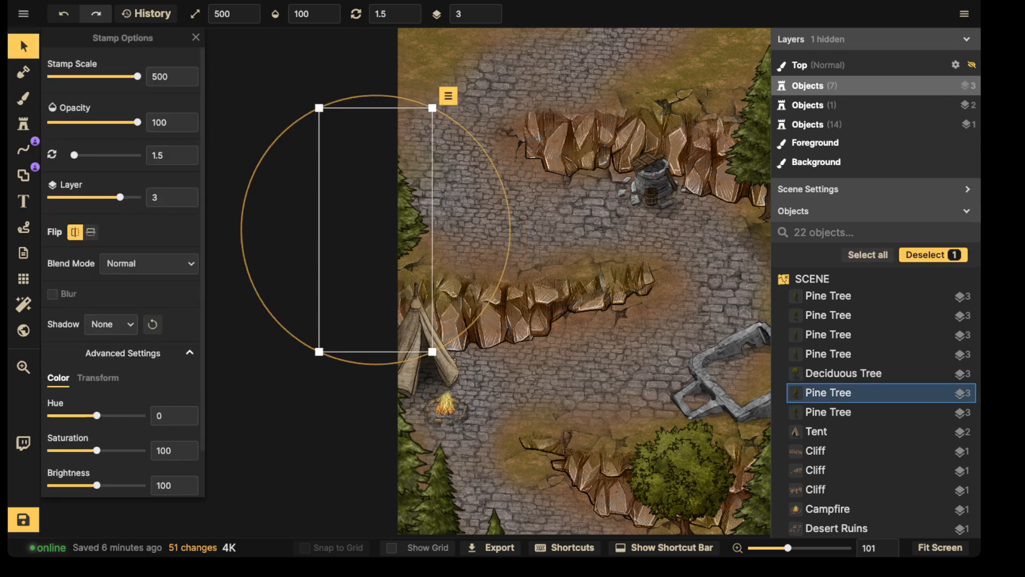
Move the medium and the small pine tree near the map's lower-left corner closer to the left edge, clearing the path
key("space")
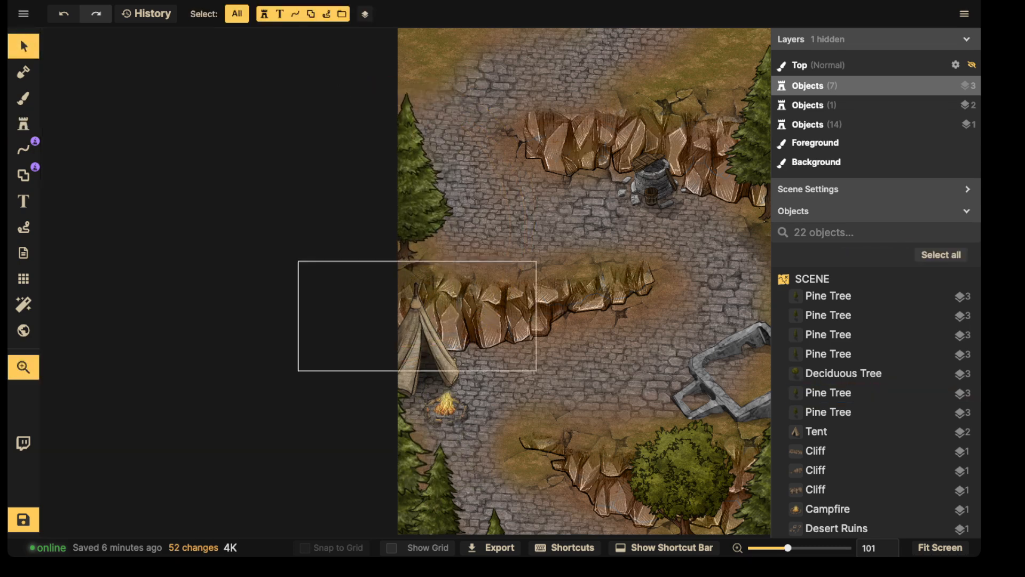
left_click_drag(507, 315, 317, 226)
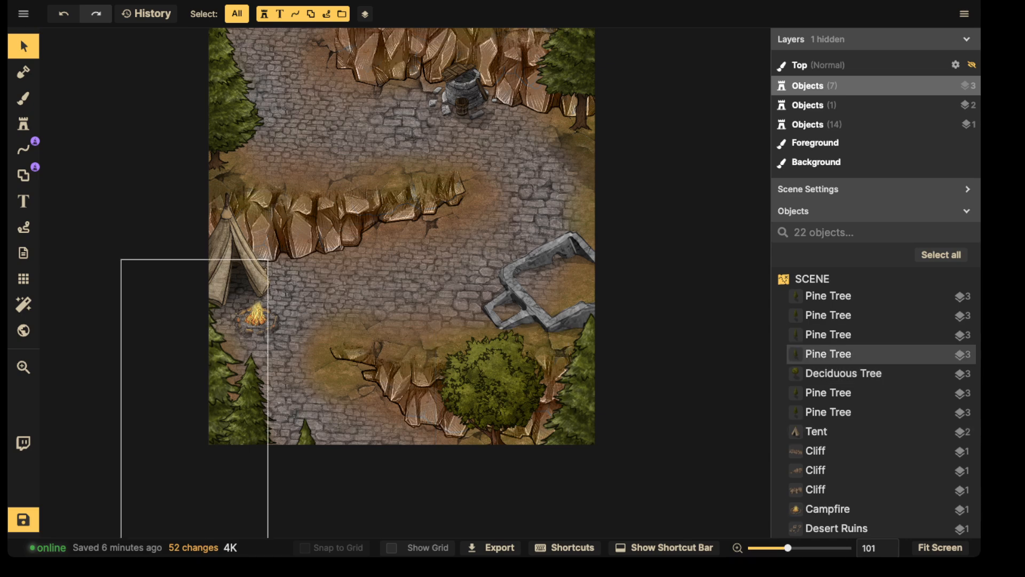
left_click(222, 374)
left_click(252, 402)
left_click_drag(252, 401, 238, 407)
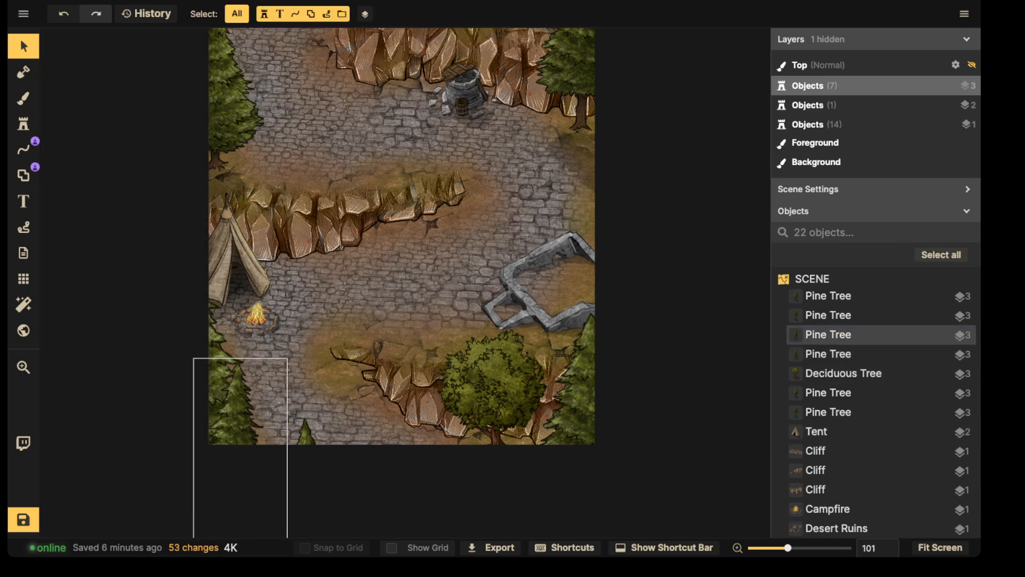
left_click(306, 434)
left_click_drag(284, 435, 284, 434)
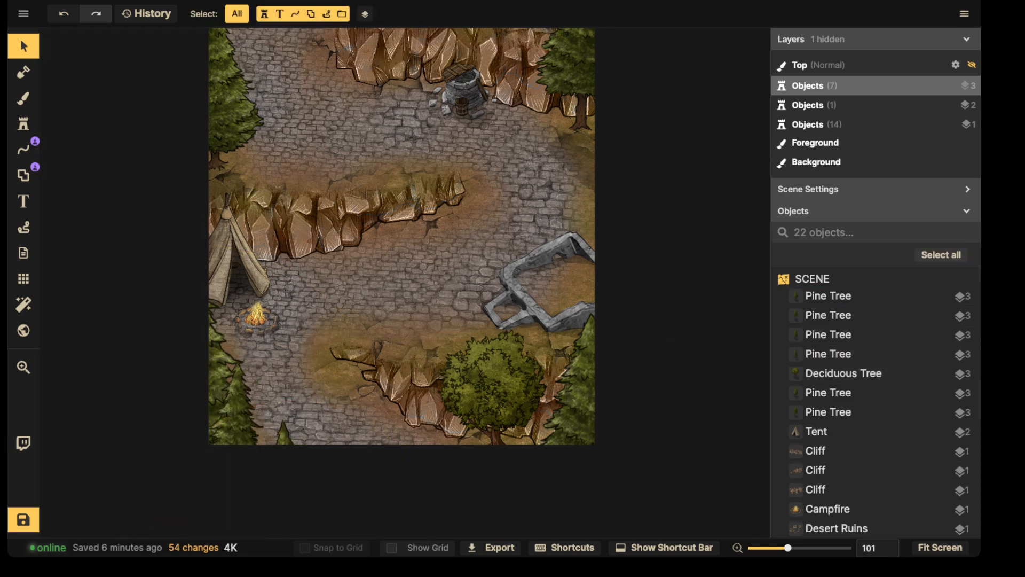
Shift the pine tree beside the upper cliff slightly towards the map's right edge
key("space")
left_click_drag(568, 88, 615, 300)
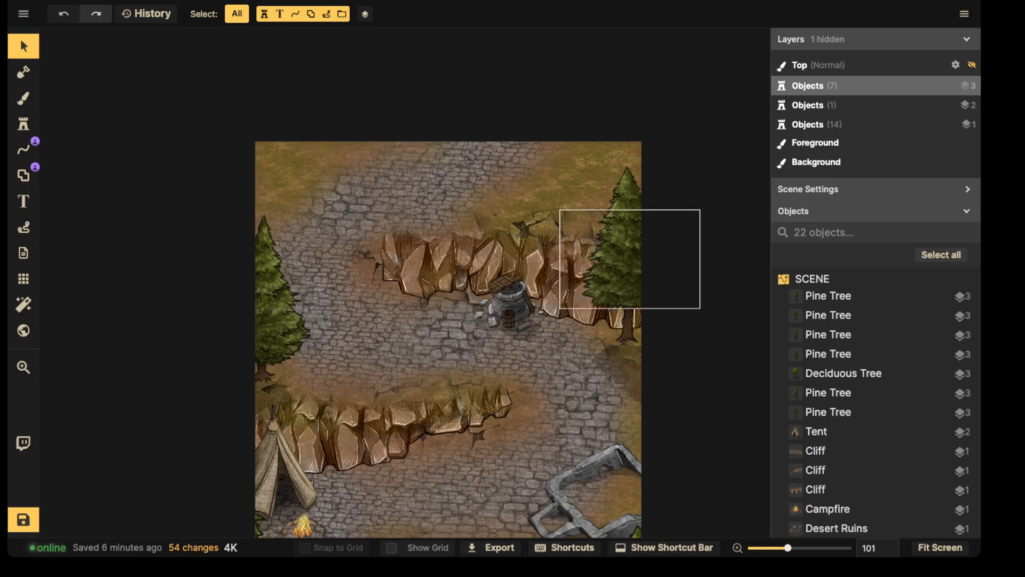
left_click(575, 273)
left_click(828, 291)
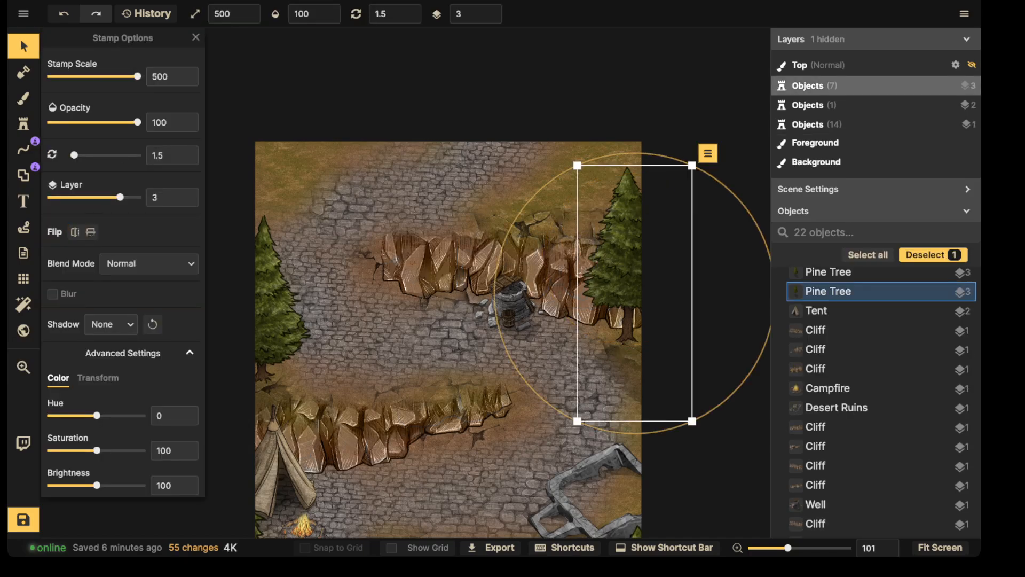
Stamp a deciduous tree at scale 500 and rotation 351 on the map's right edge, just below the upper pine tree
left_click(24, 124)
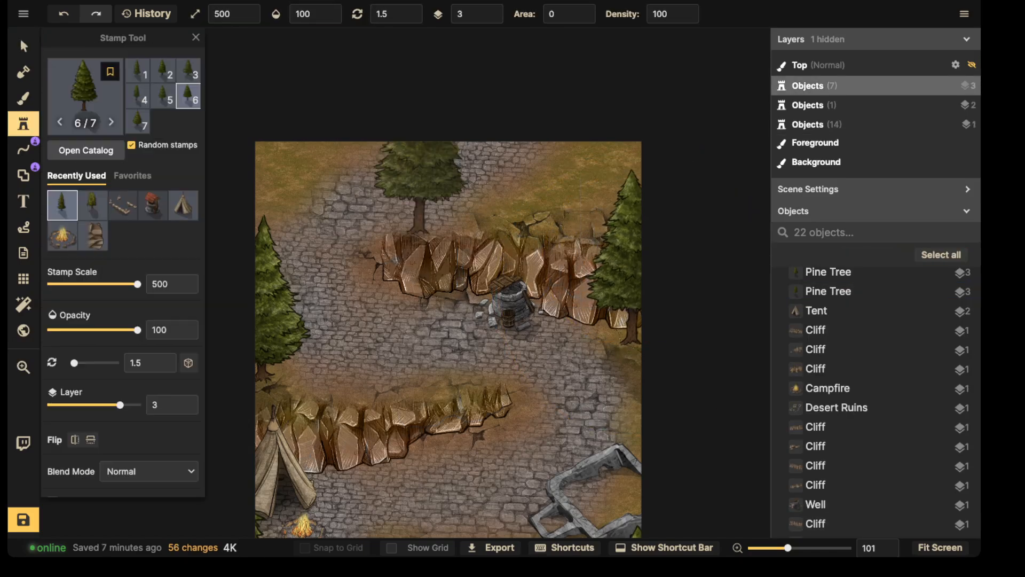
left_click(93, 206)
left_click_drag(566, 363, 413, 193)
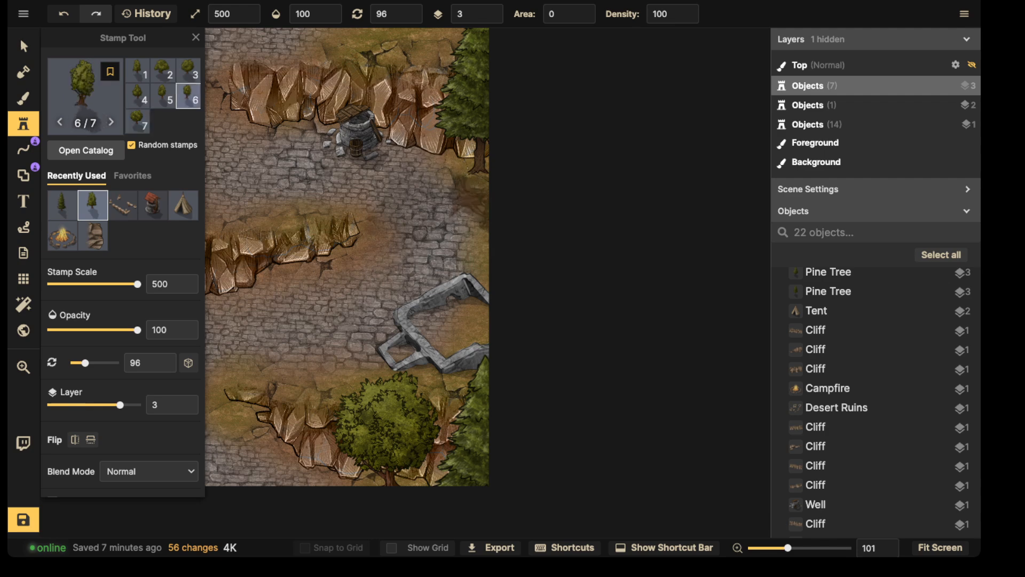
scroll(392, 194, "up", 10, "alt")
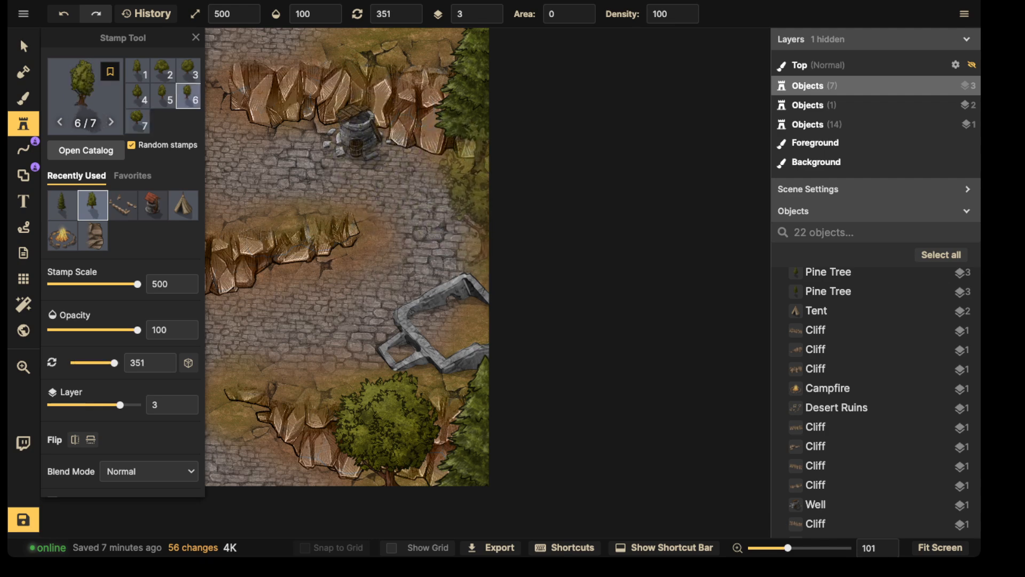
left_click(485, 232)
Choose the willow tree stamp set from the Fantasy Regional trees in the stamp catalog
scroll(301, 150, "down", 3)
left_click_drag(300, 153, 469, 309)
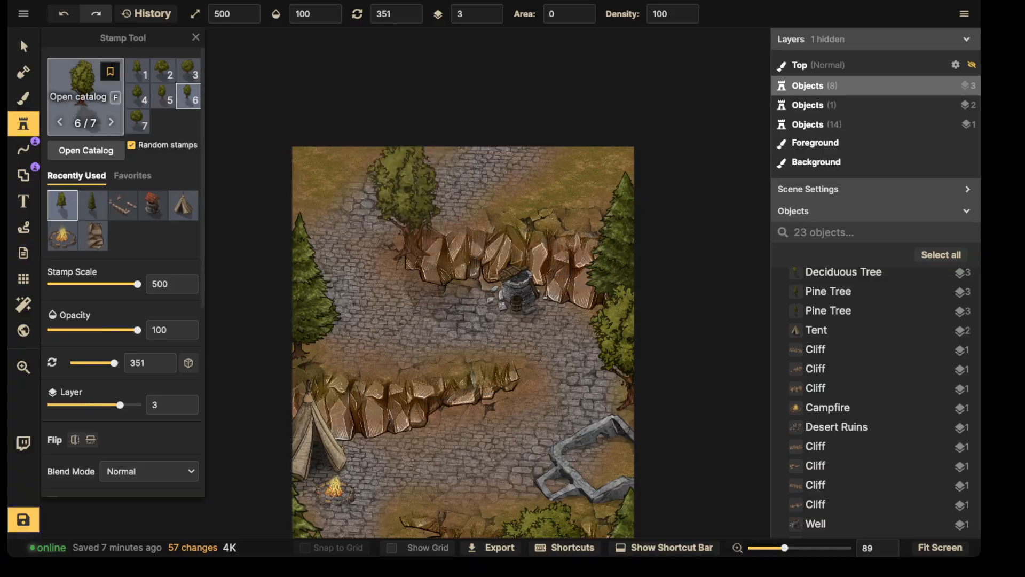
left_click(86, 150)
mouse_move(230, 176)
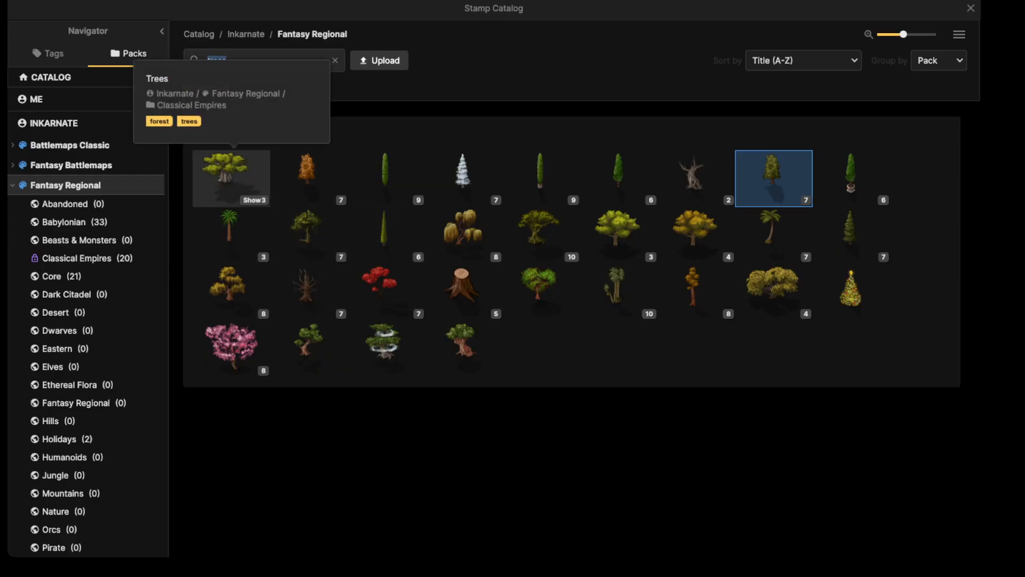
mouse_move(385, 235)
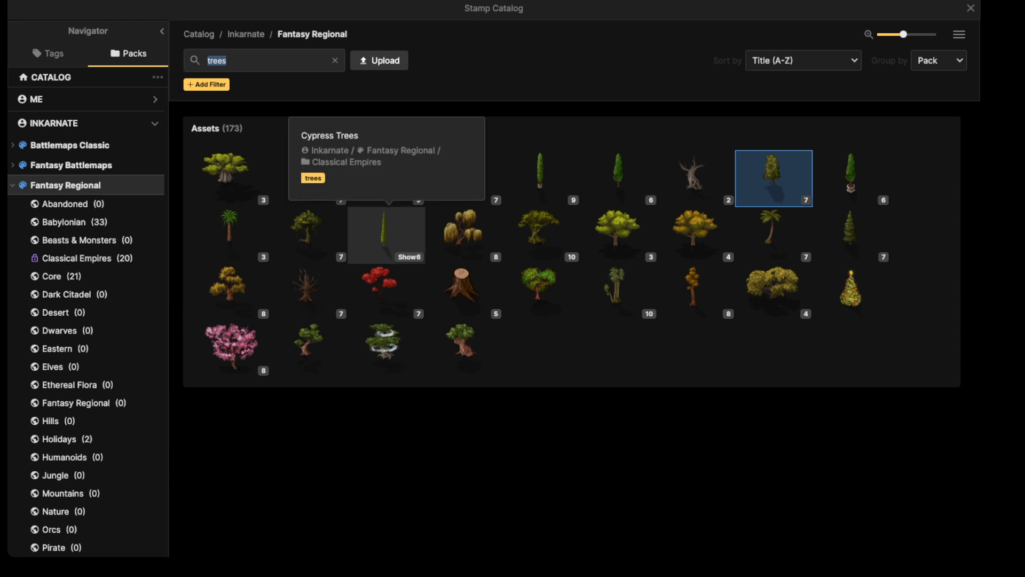
mouse_move(231, 291)
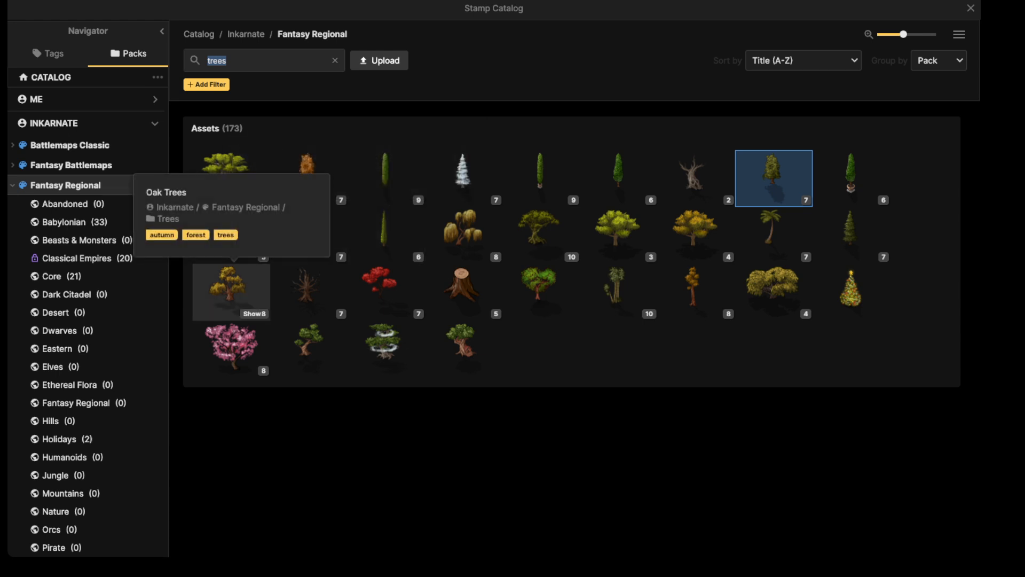
left_click(463, 229)
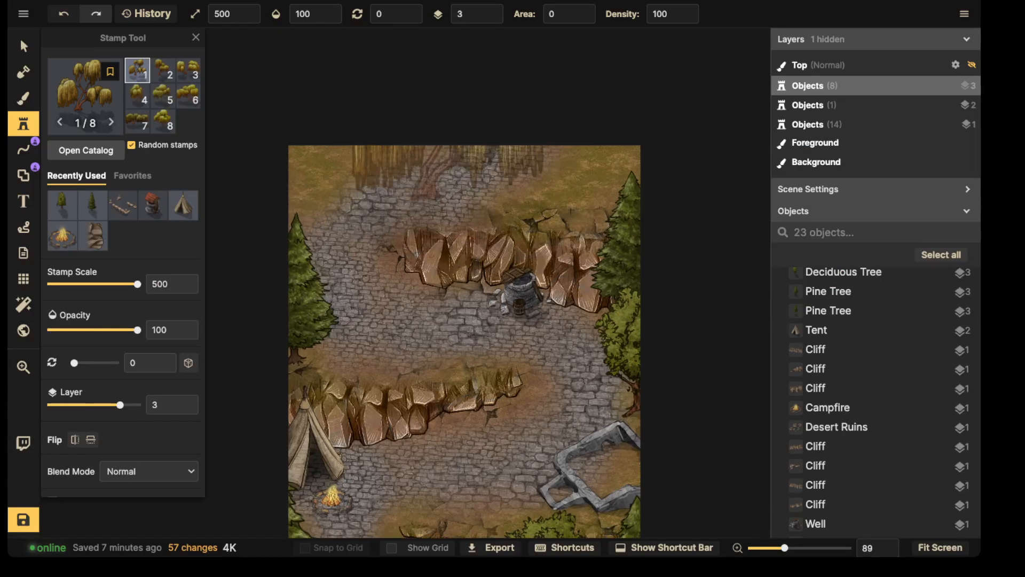
Stamp willow variant 8 at scale 500 at the map's upper-right edge and shift it slightly closer to the corner
scroll(367, 263, "down", 2)
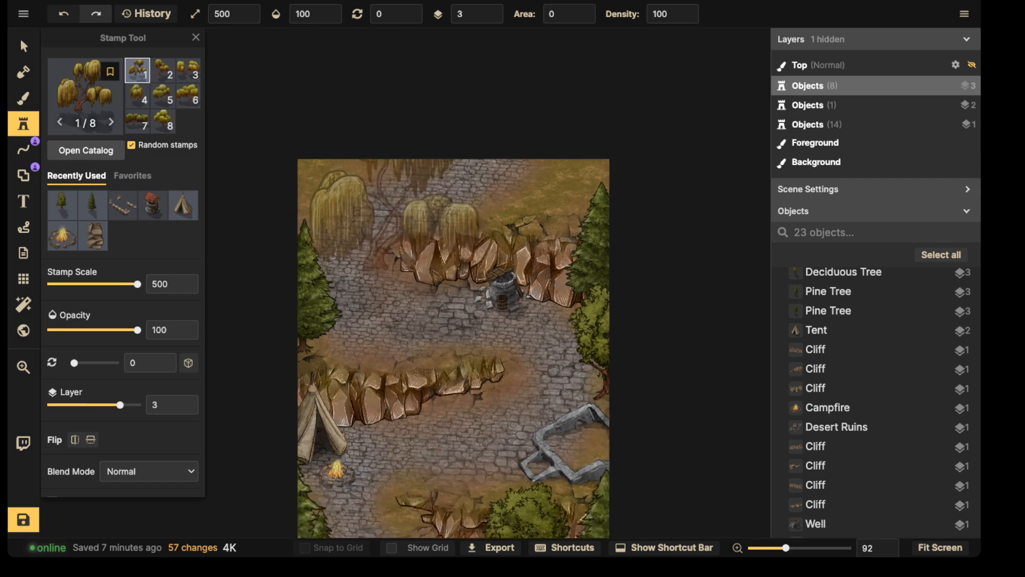
scroll(368, 213, "down", 3)
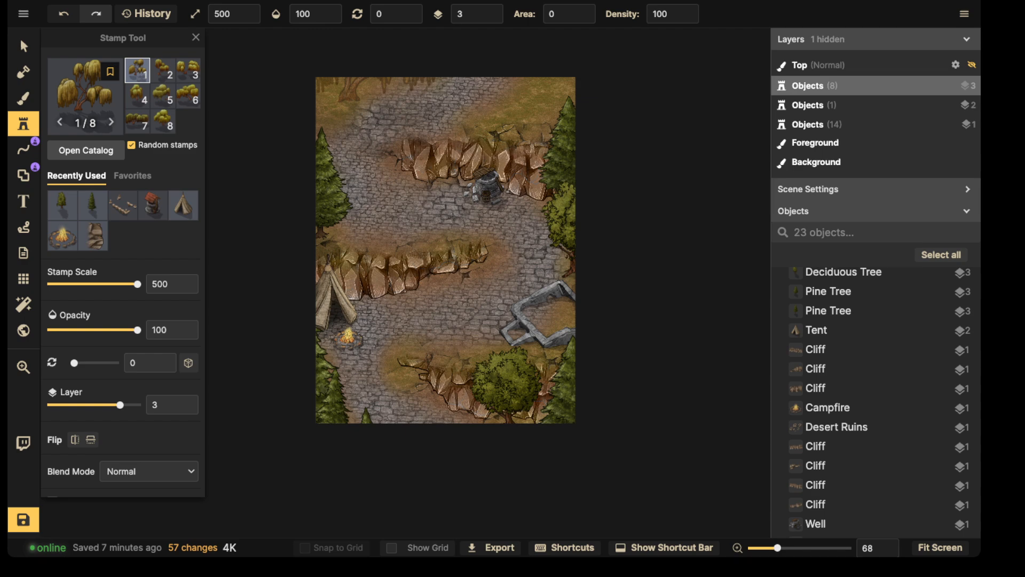
scroll(524, 123, "up", 4)
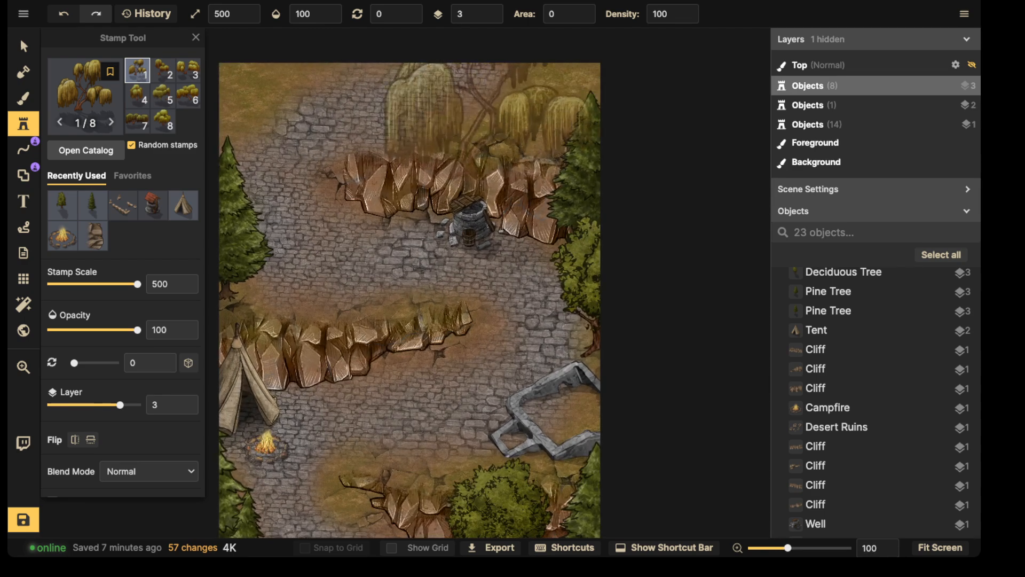
key("Left")
key("Left")
key("Right")
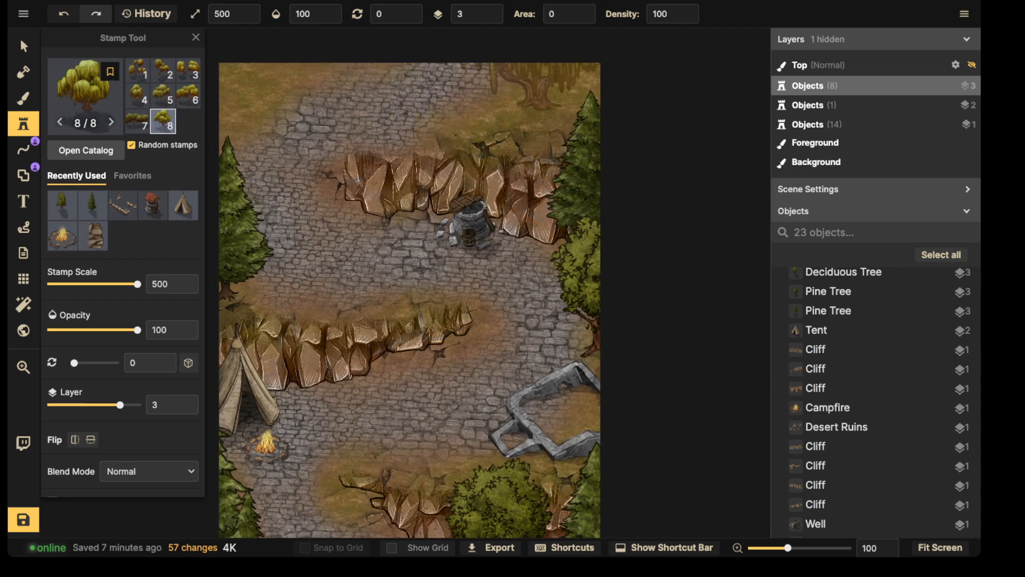
left_click(539, 68)
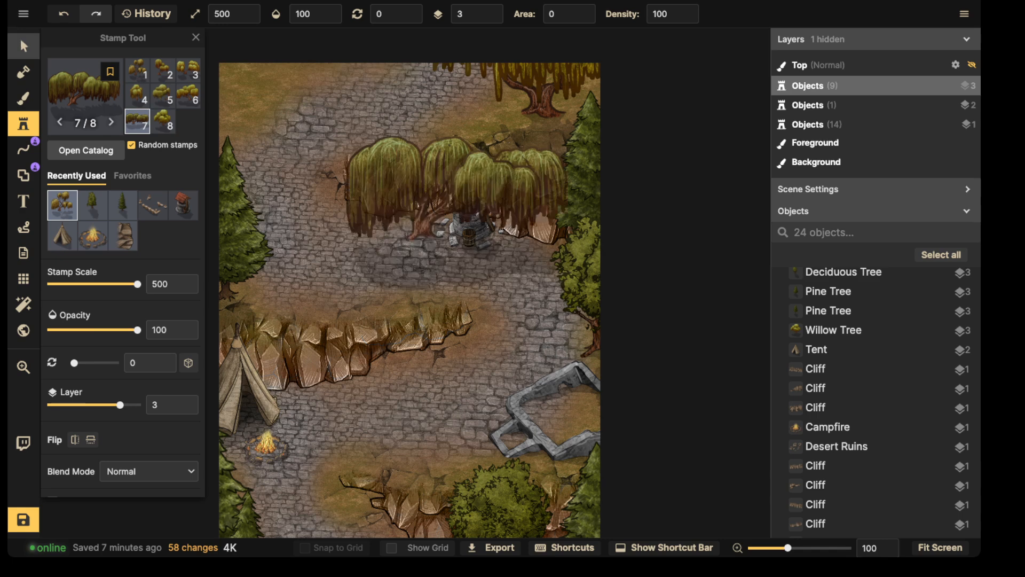
left_click(24, 46)
left_click_drag(540, 96, 553, 102)
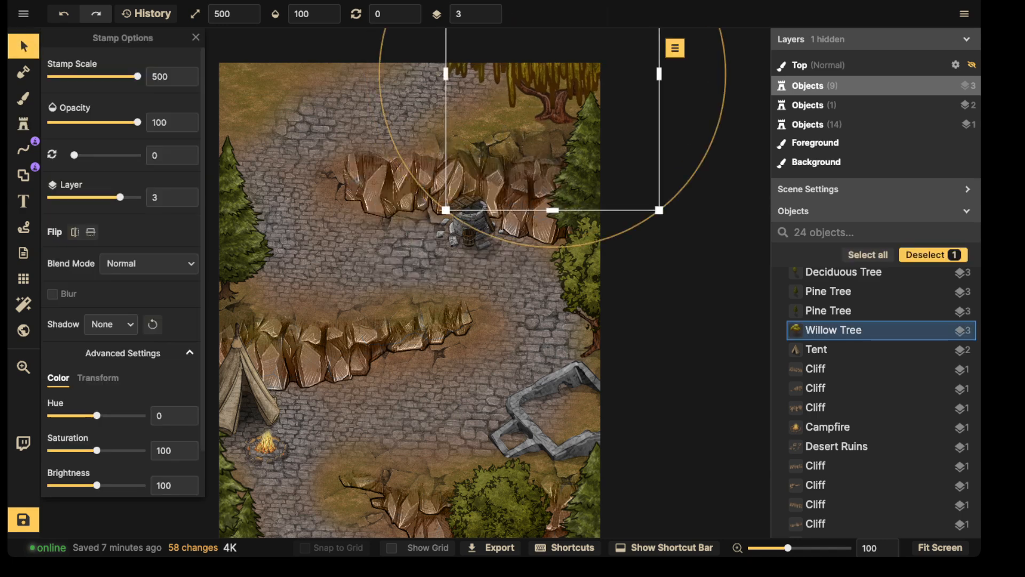
Stamp two smaller willow trees in the map's upper-left corner, reducing the stamp scale to 340 and 310
left_click(24, 124)
key("space")
left_click_drag(325, 109, 526, 143)
key("Left")
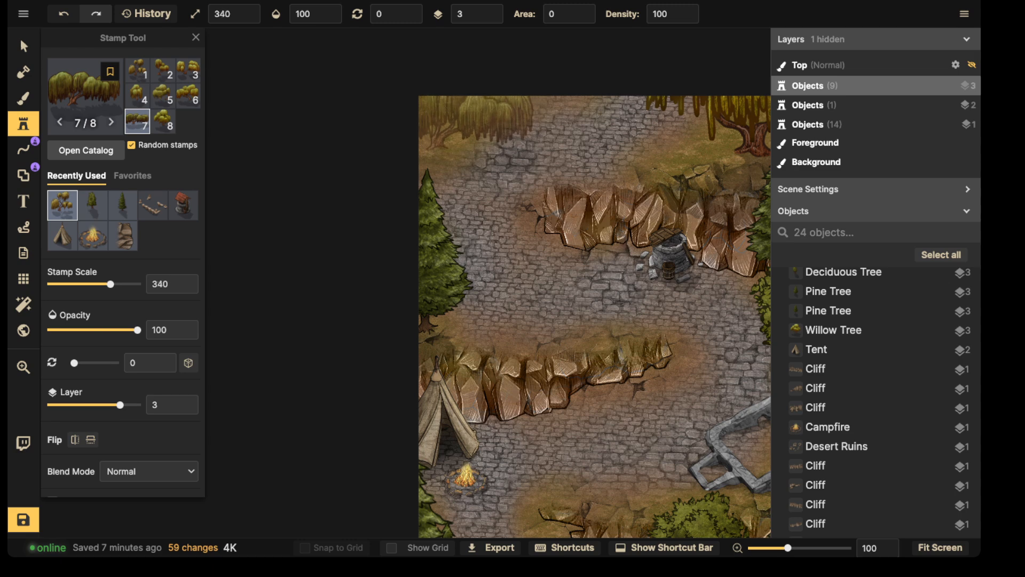
left_click(458, 131)
key("space")
left_click_drag(526, 144, 391, 133)
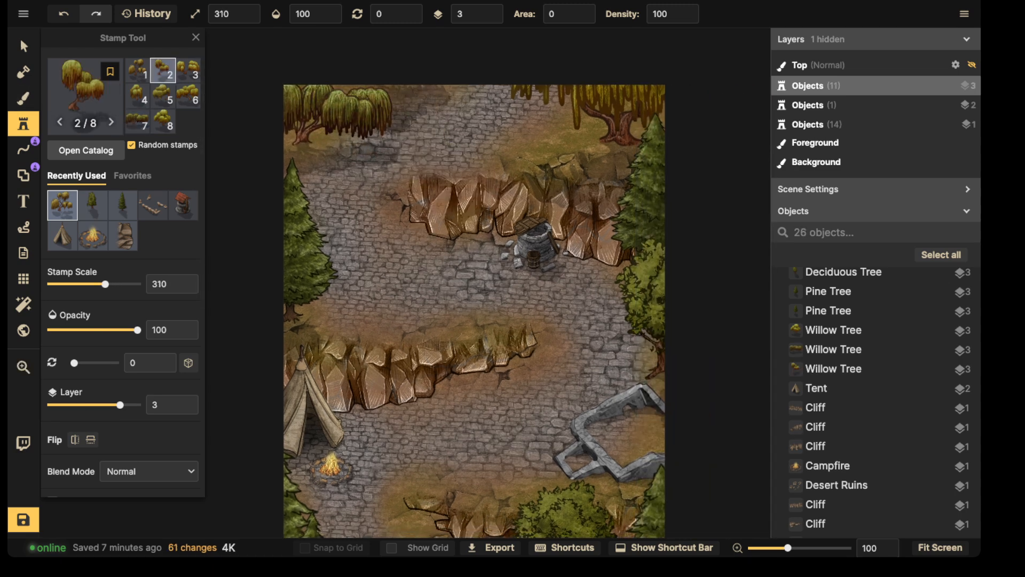
left_click(437, 170)
left_click(23, 46)
key("space")
left_click_drag(374, 131, 326, 119)
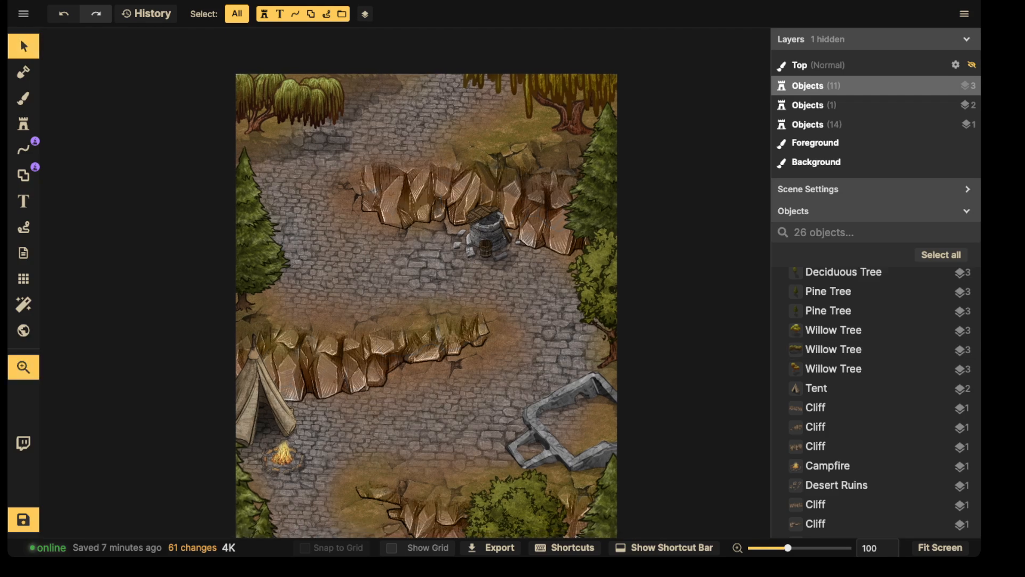
Examine the placed trees, cliffs and ruins across the whole map, from the willows at the upper edge down to the lower cliff
left_click_drag(403, 351, 464, 127)
key("space")
left_click_drag(325, 147, 314, 285)
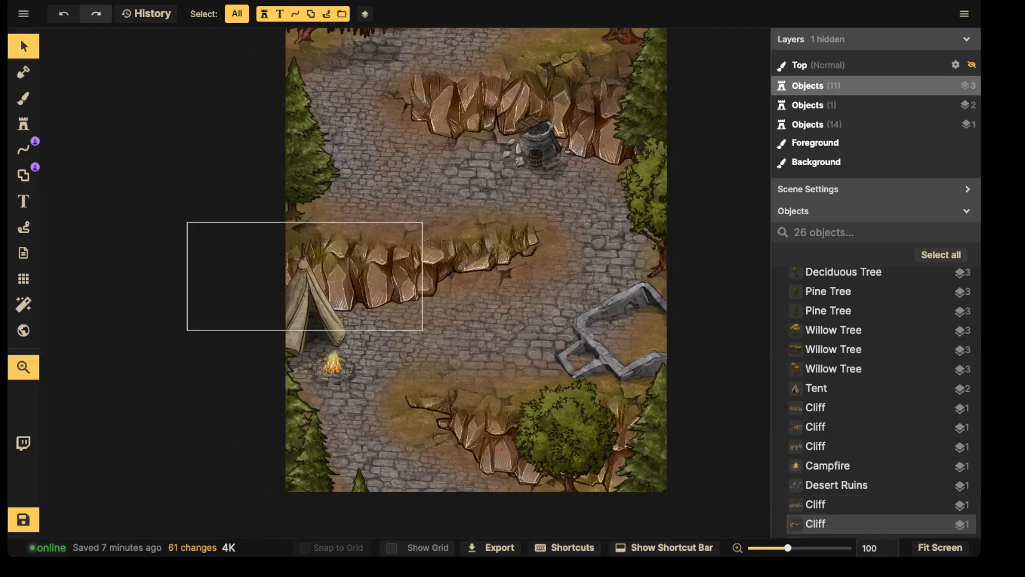
key("space")
left_click_drag(457, 99, 400, 198)
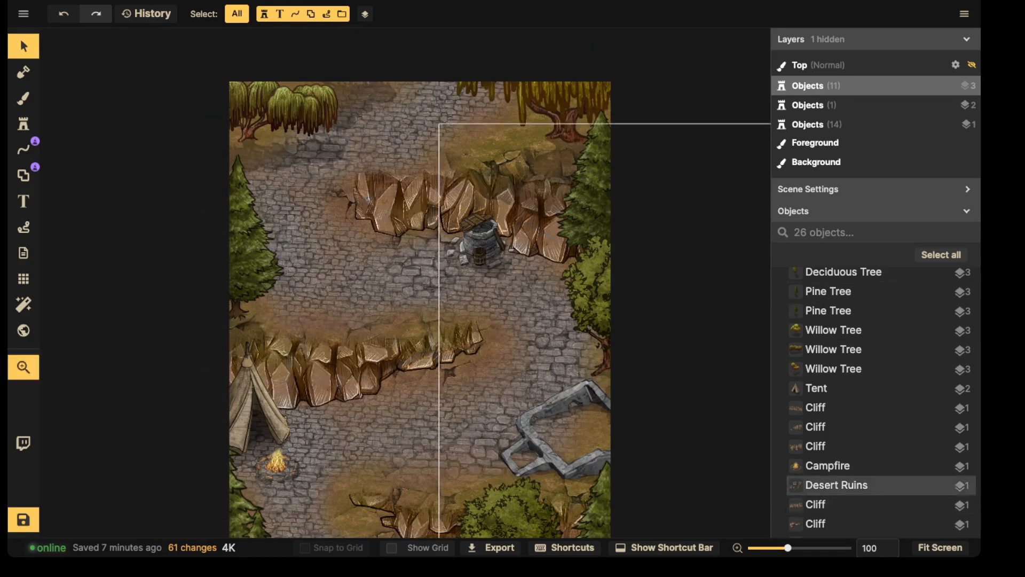
key("space")
left_click_drag(454, 508, 465, 325)
key("space")
left_click_drag(405, 262, 417, 385)
left_click_drag(386, 354, 389, 383)
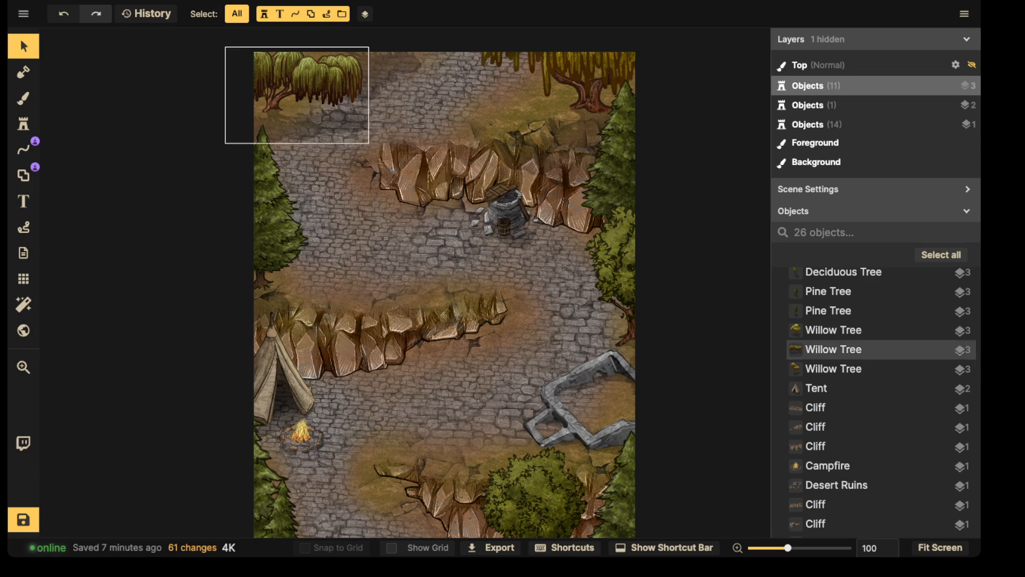
left_click_drag(443, 476, 460, 311)
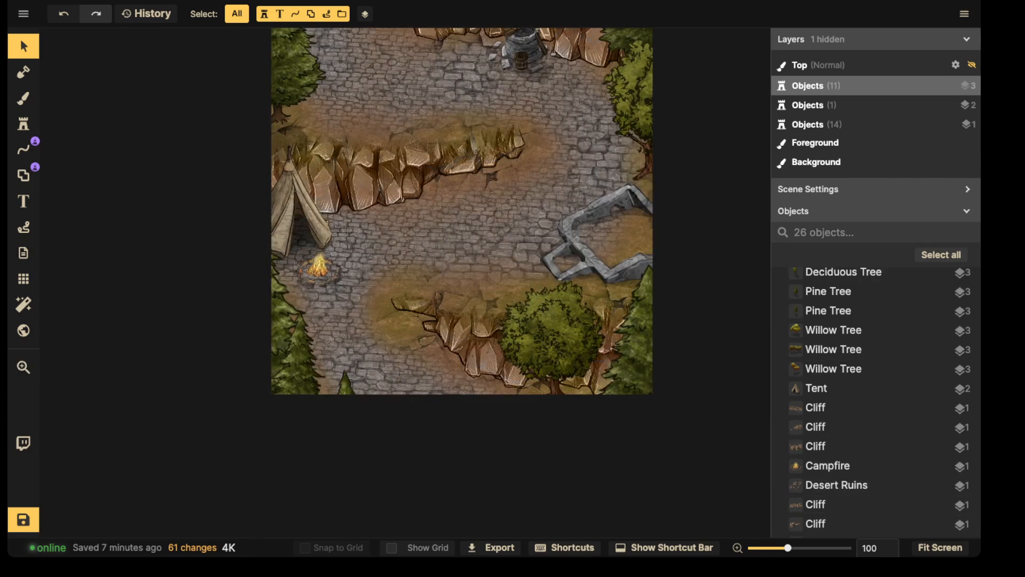
key("space")
left_click_drag(454, 177, 448, 393)
left_click_drag(453, 520, 455, 447)
left_click_drag(445, 305, 441, 351)
left_click(337, 122)
left_click(336, 121)
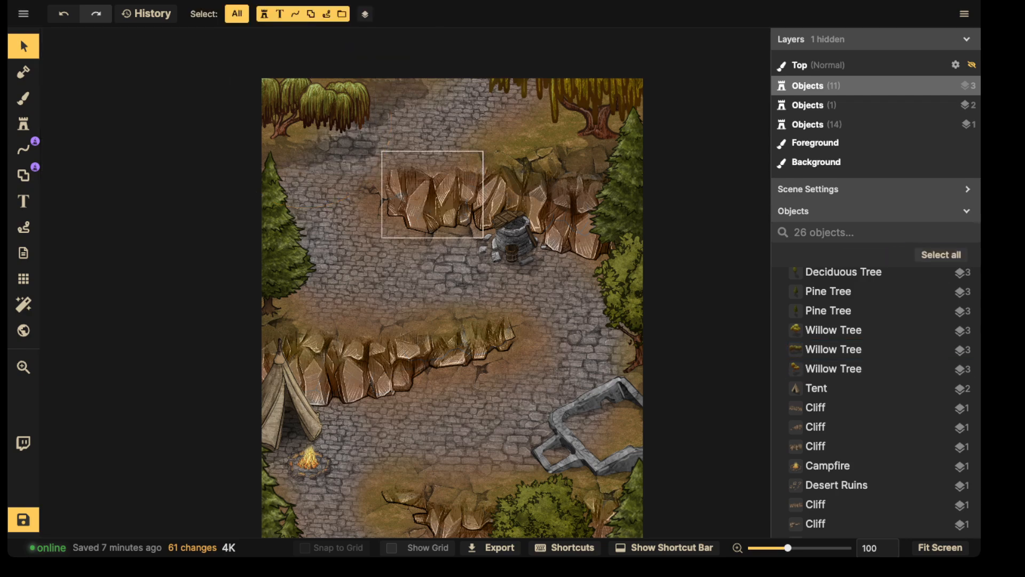
left_click_drag(416, 206, 422, 149)
left_click_drag(374, 416, 374, 312)
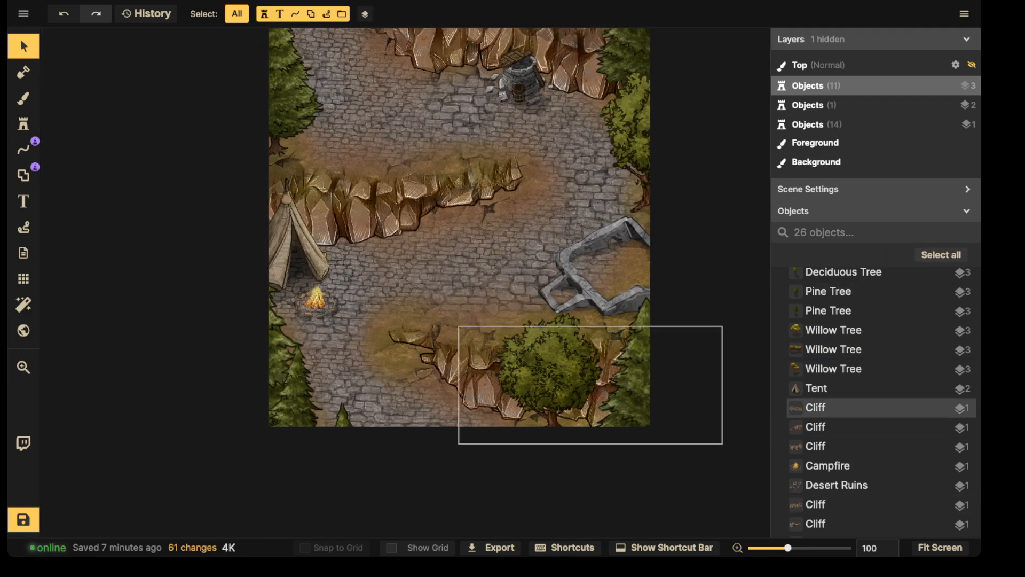
left_click_drag(462, 181, 465, 381)
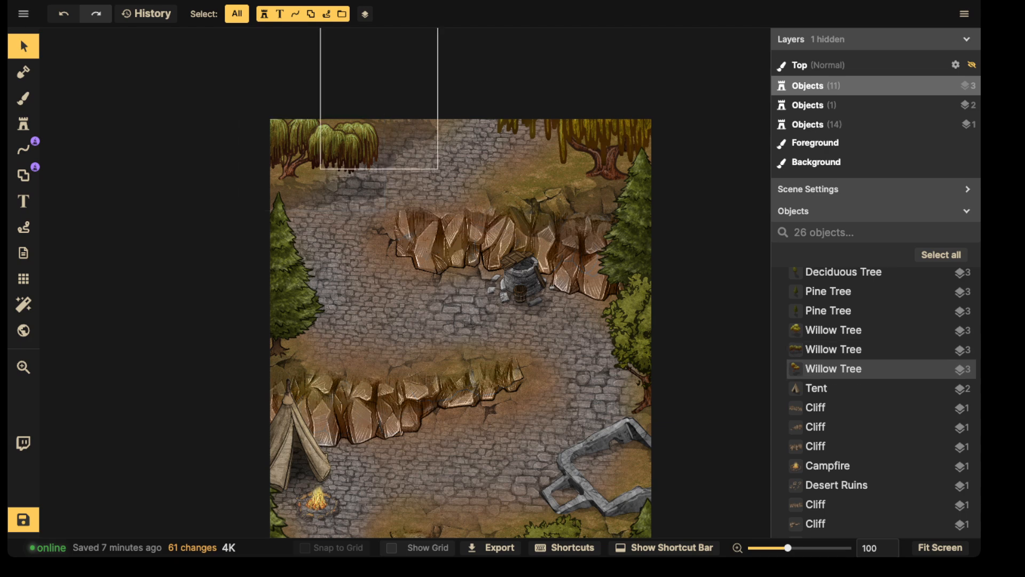
Shift the scale-310 willow tree in the map's upper-left corner slightly upward
left_click(325, 155)
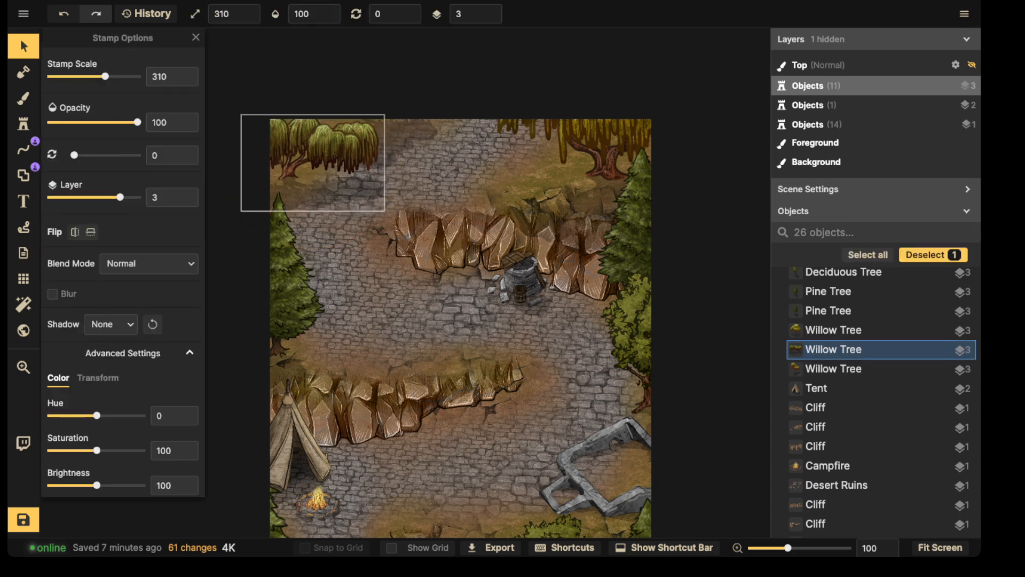
left_click_drag(326, 155, 325, 149)
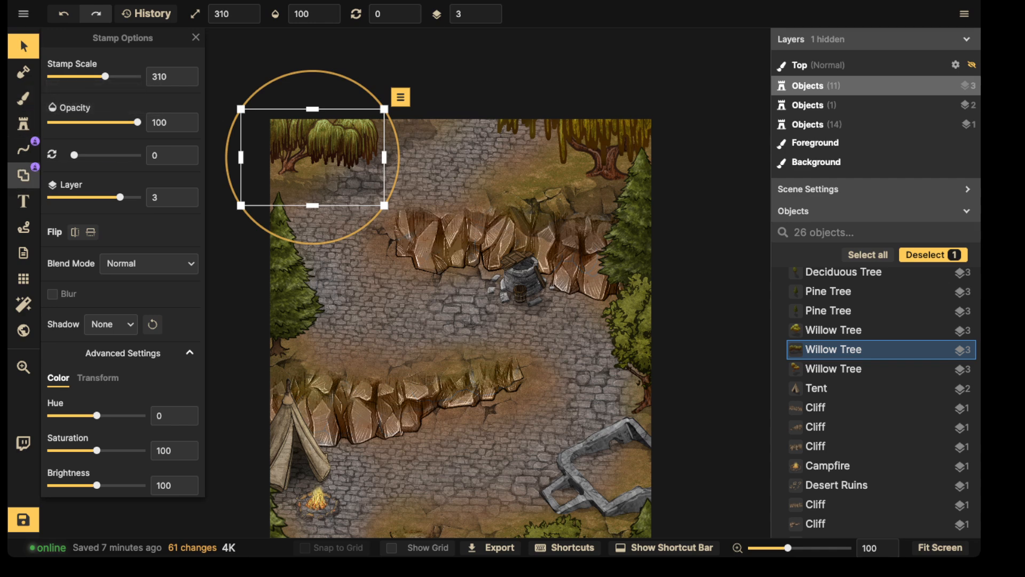
Set up the Shape tool's brush mode with the stroke disabled and a clip mask fill enabled
left_click(23, 174)
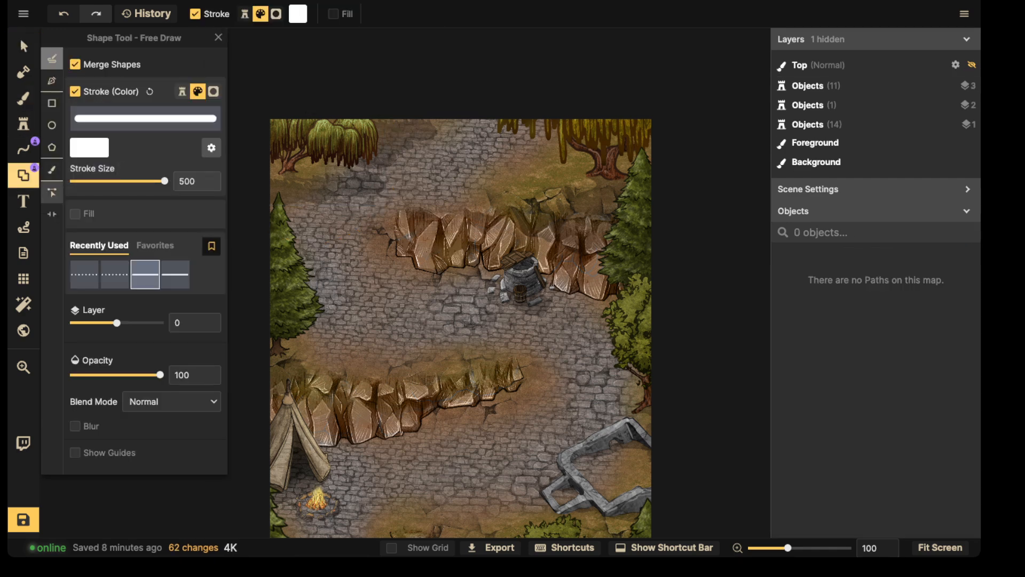
left_click(51, 169)
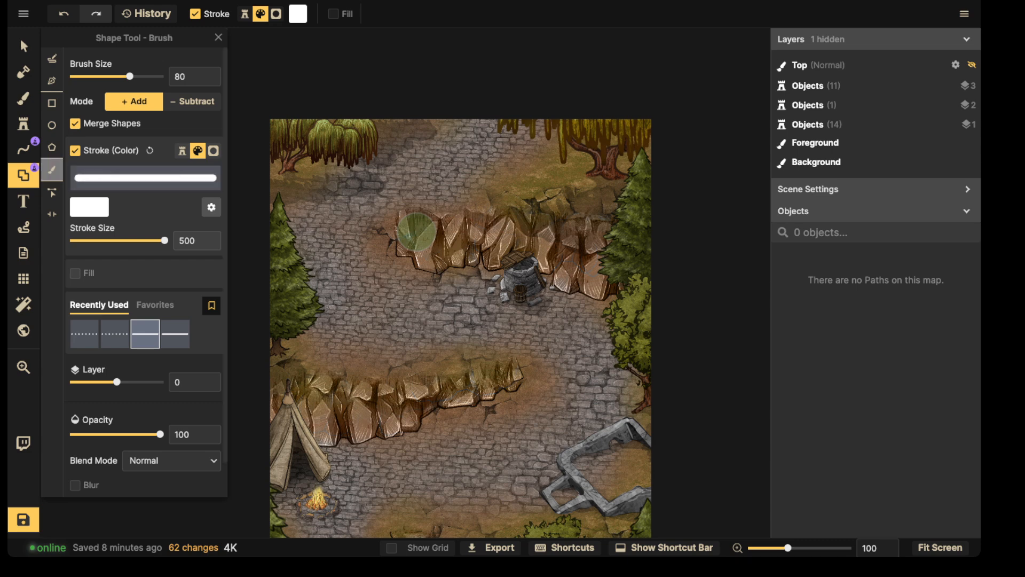
left_click(75, 150)
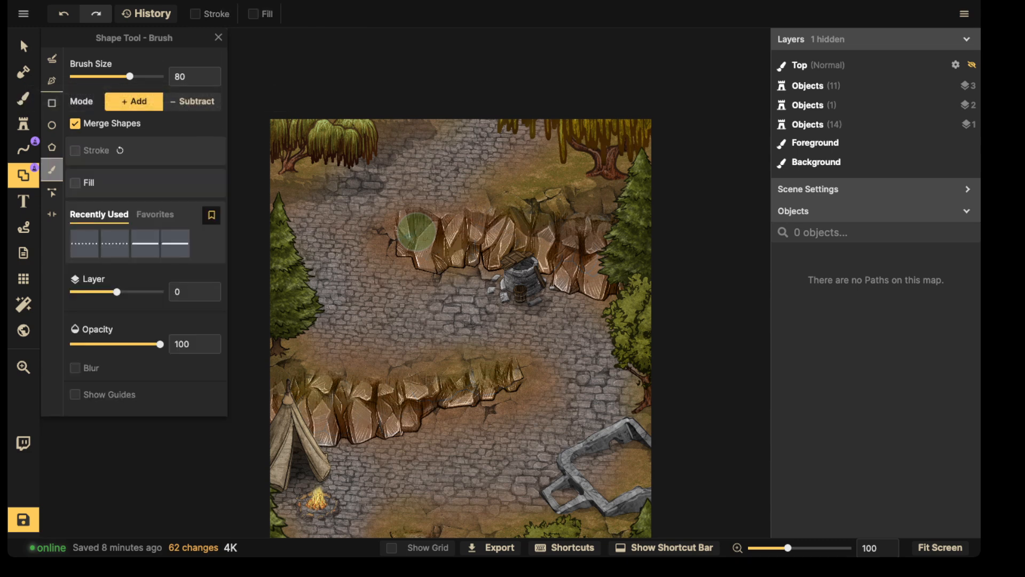
left_click(74, 182)
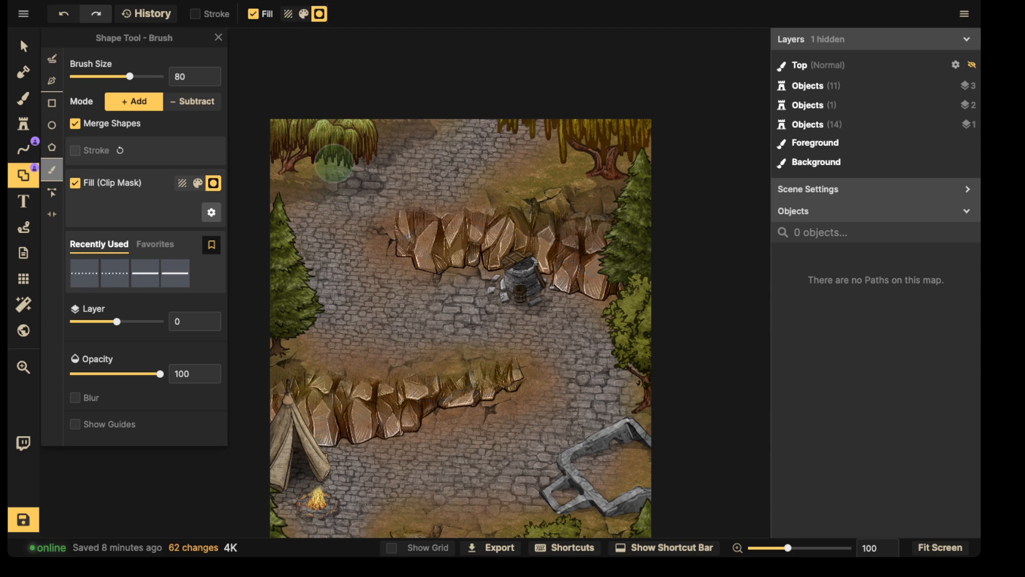
Reduce the shape brush size to 20 and enable blur with a radius of 40
scroll(313, 188, "up", 6)
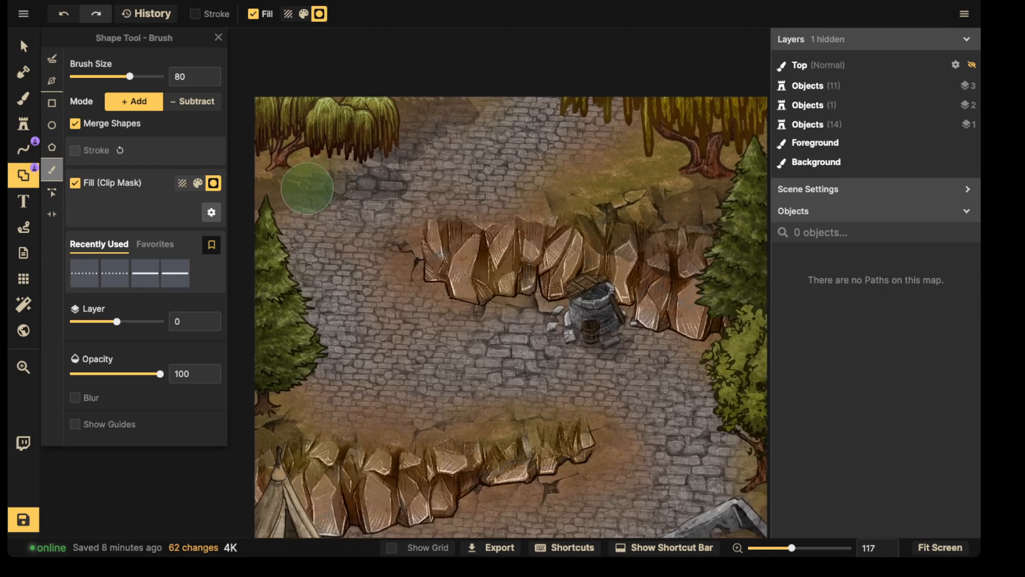
key("[")
key("[")
key("[")
key("[")
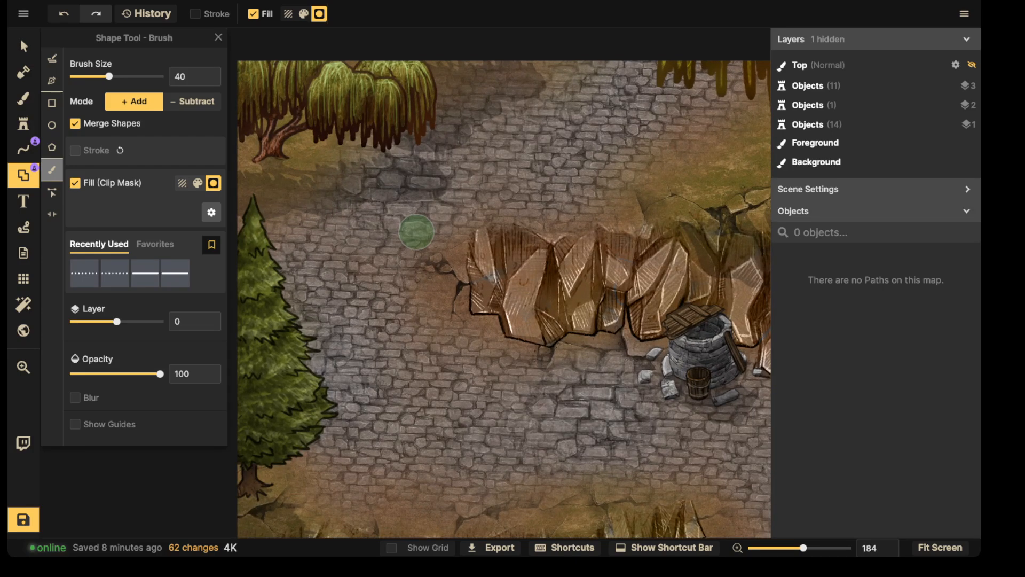
left_click(75, 397)
left_click_drag(143, 414, 160, 414)
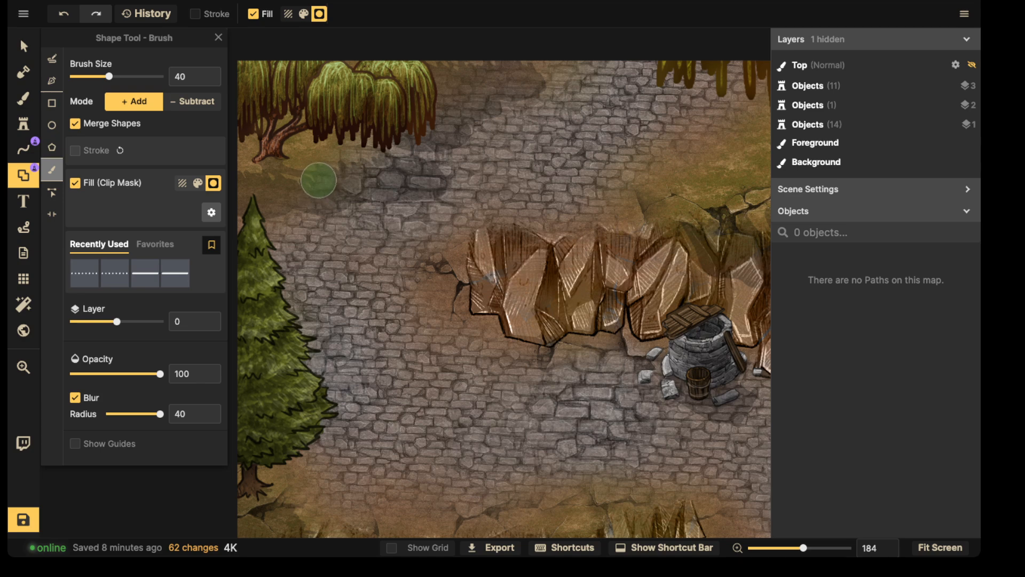
key("bracketleft")
key("bracketleft")
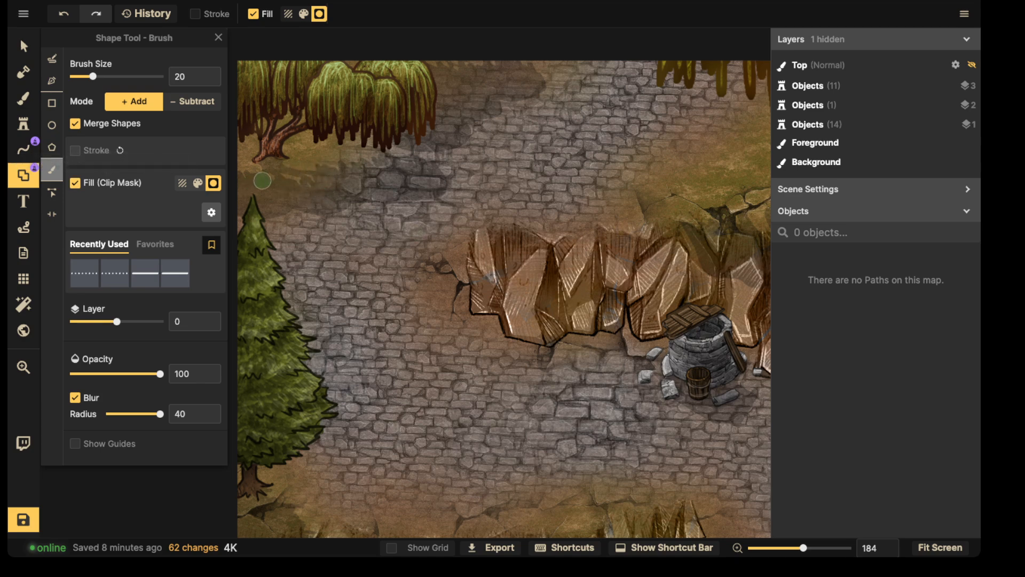
Paint a clip mask over the dark shadowed paving just below the upper-left willow trees
mouse_move(294, 179)
left_mouse_down()
mouse_move(337, 184)
mouse_move(305, 211)
mouse_move(408, 199)
left_mouse_up()
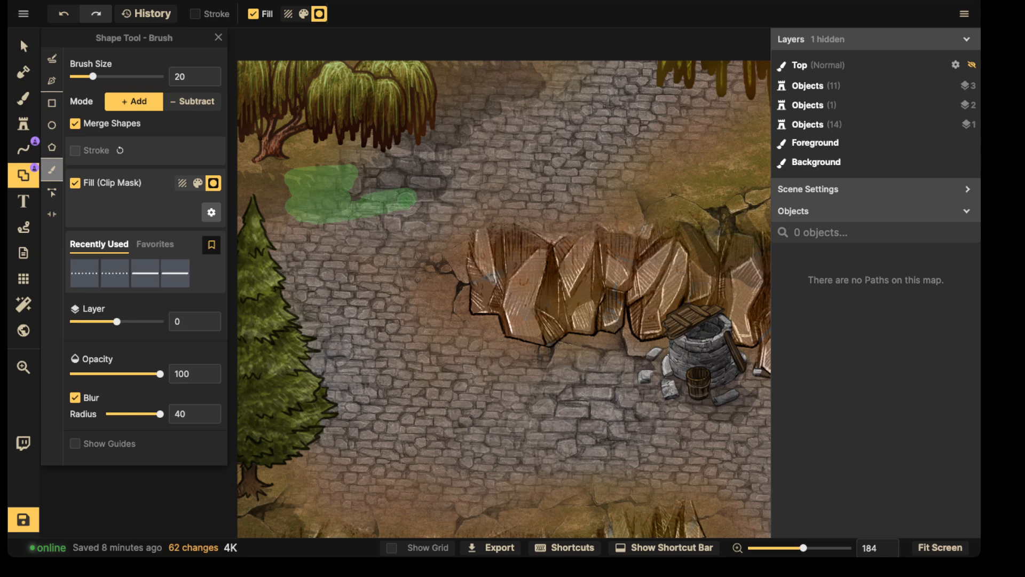
left_click_drag(384, 160, 461, 160)
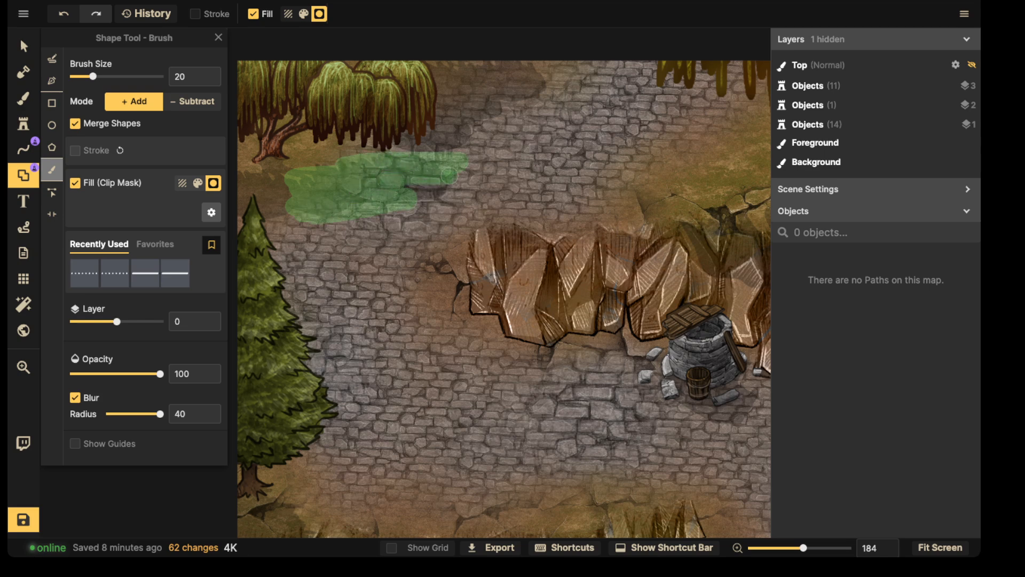
left_click_drag(433, 202, 436, 201)
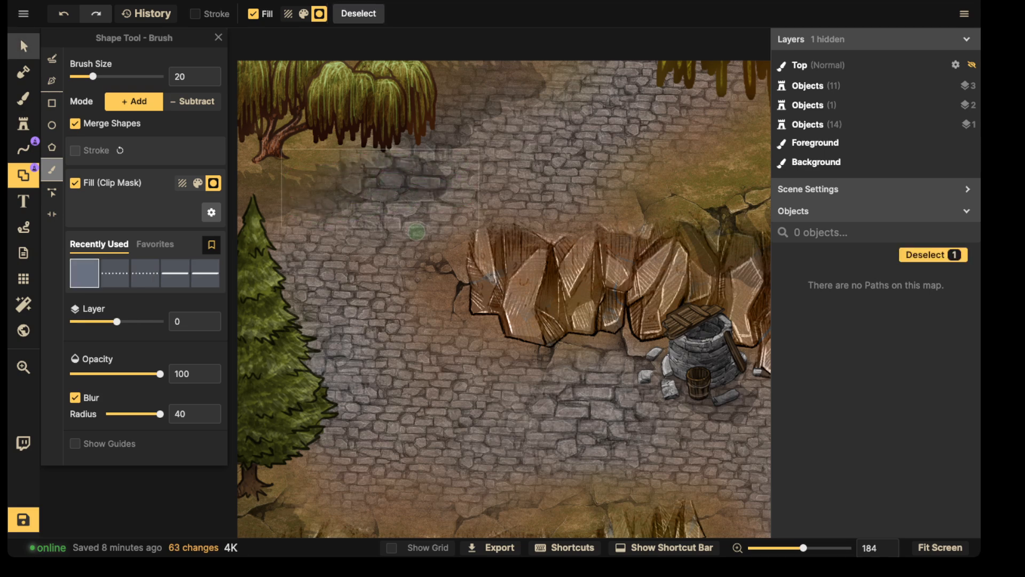
Raise the painted clip mask shape to layer 3 and deselect it
left_click(24, 46)
left_click(489, 10)
left_click(489, 10)
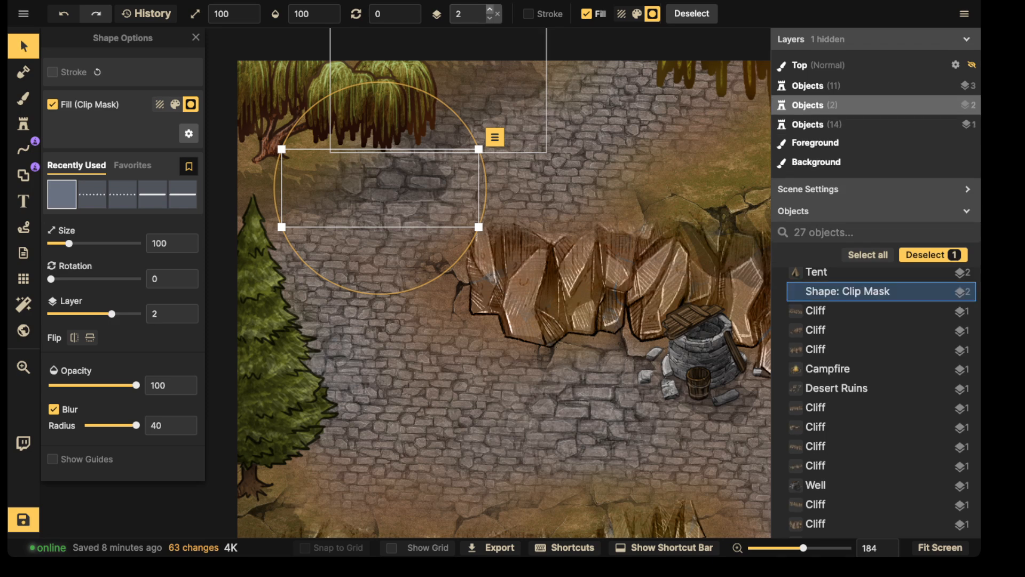
left_click(489, 10)
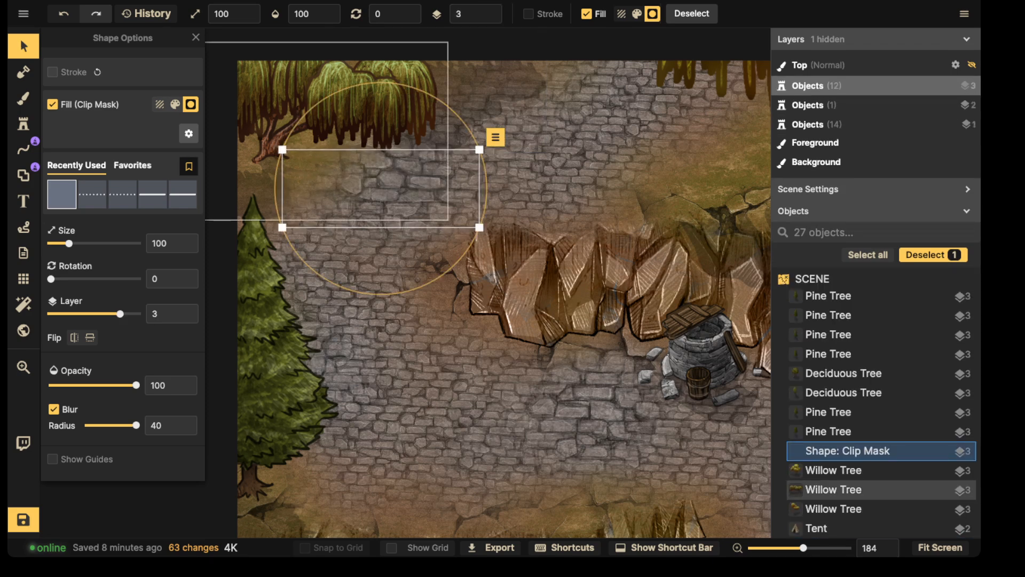
left_click(854, 451)
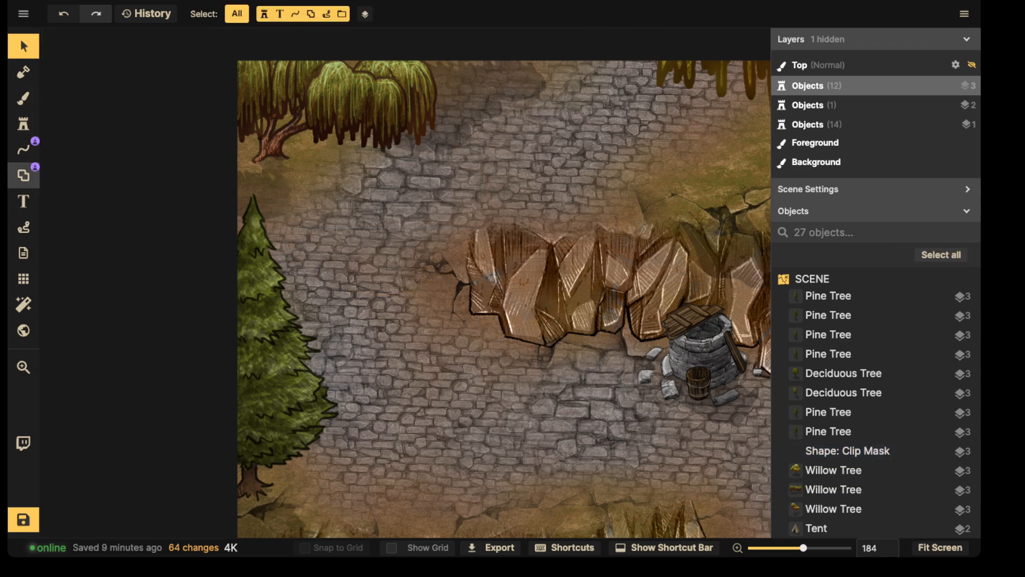
Extend the clip mask over the ground at the map's left edge, between the willows and the tip of the pine tree
left_click(23, 175)
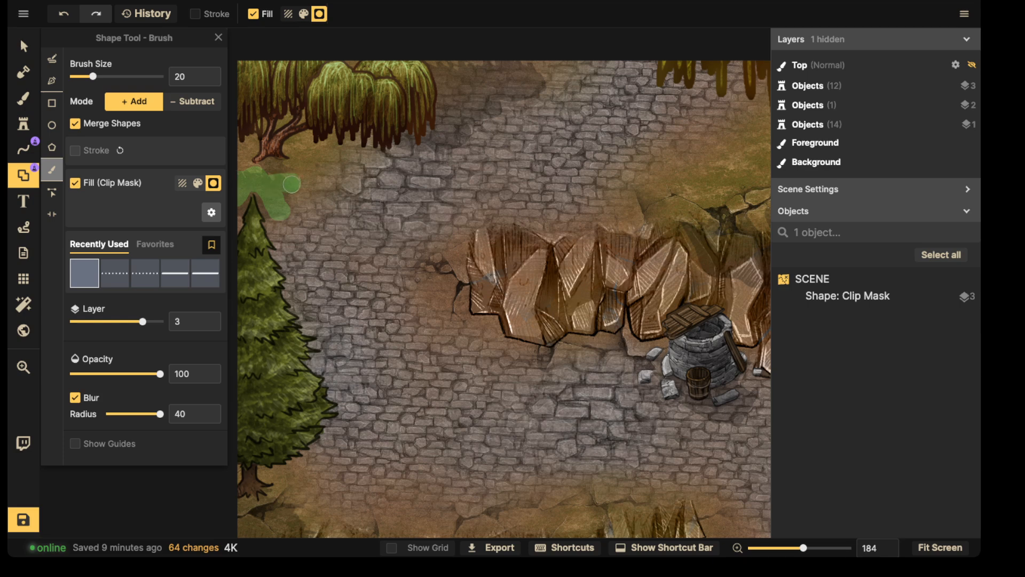
left_click_drag(291, 184, 282, 192)
key("Escape")
Extend the clip mask over the shadowed ground beside the upper-left willows, up to the map's upper edge
middle_click_drag(467, 121, 407, 192)
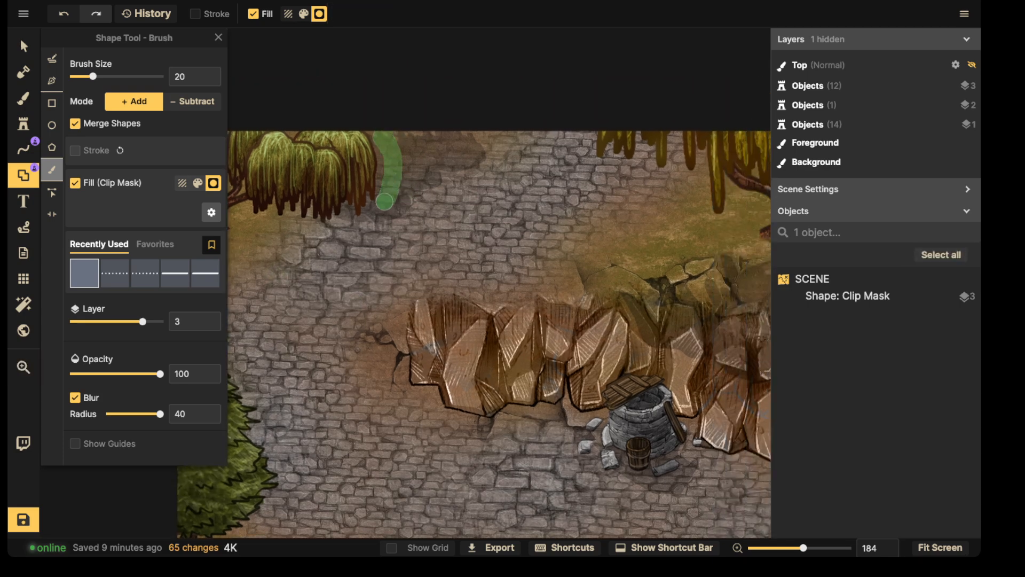
mouse_move(395, 163)
left_mouse_down()
mouse_move(412, 211)
mouse_move(435, 129)
left_mouse_up()
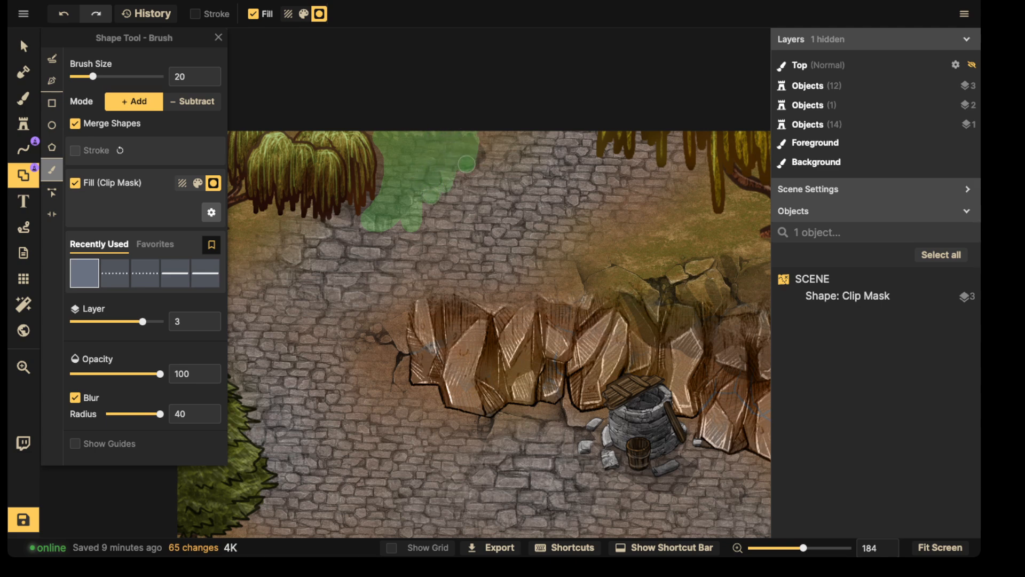
left_click_drag(481, 154, 480, 157)
scroll(462, 179, "down", 3)
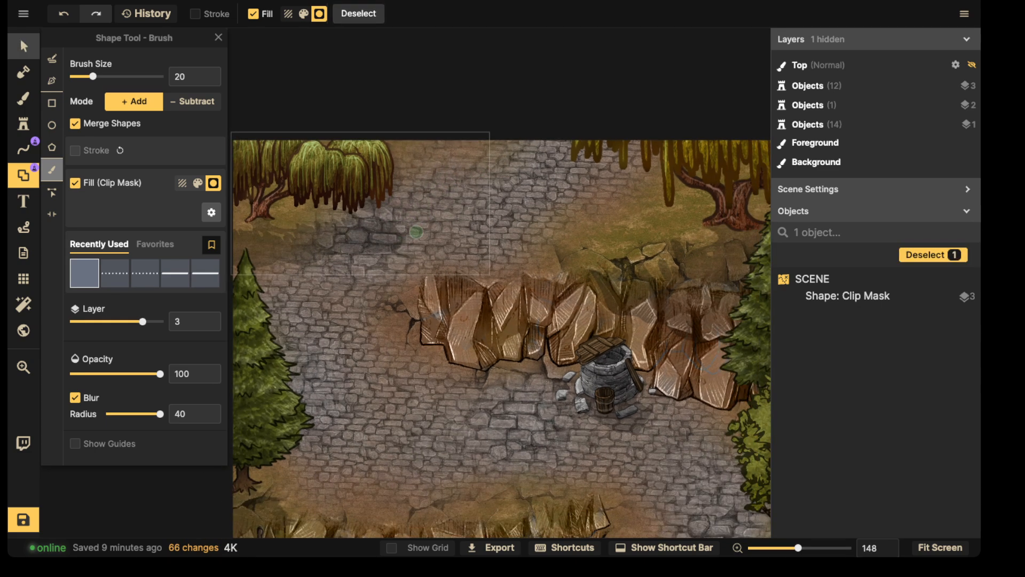
Raise the extended clip mask shape to layer 4 and deselect it
left_click(23, 47)
left_click(490, 11)
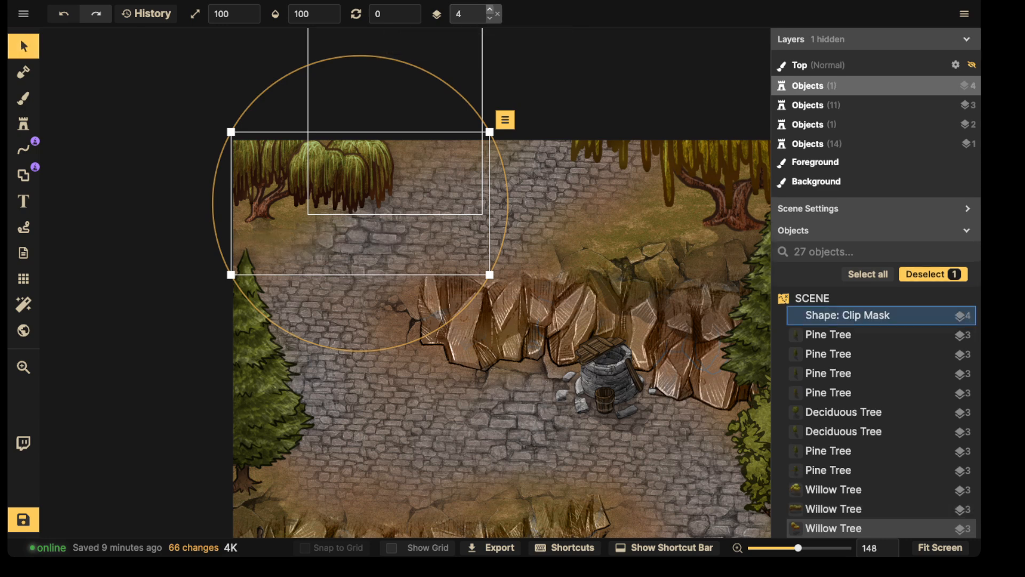
key("Escape")
scroll(346, 150, "down", 4)
left_click_drag(346, 151, 242, 91)
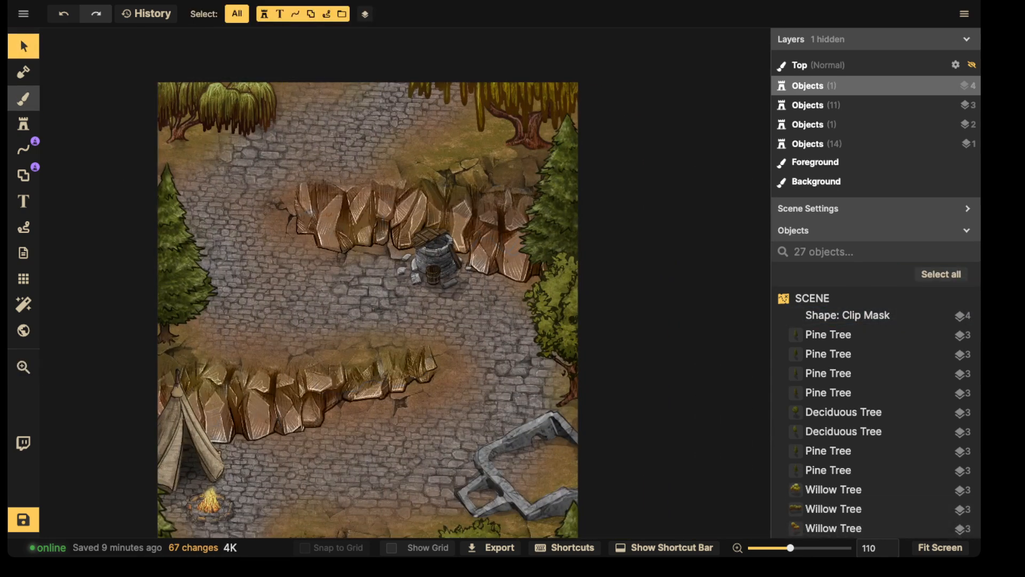
Paint a separate clip mask on layer 4 over the grassy ground above the upper cliff, beside the upper-right pine tree
left_click(23, 97)
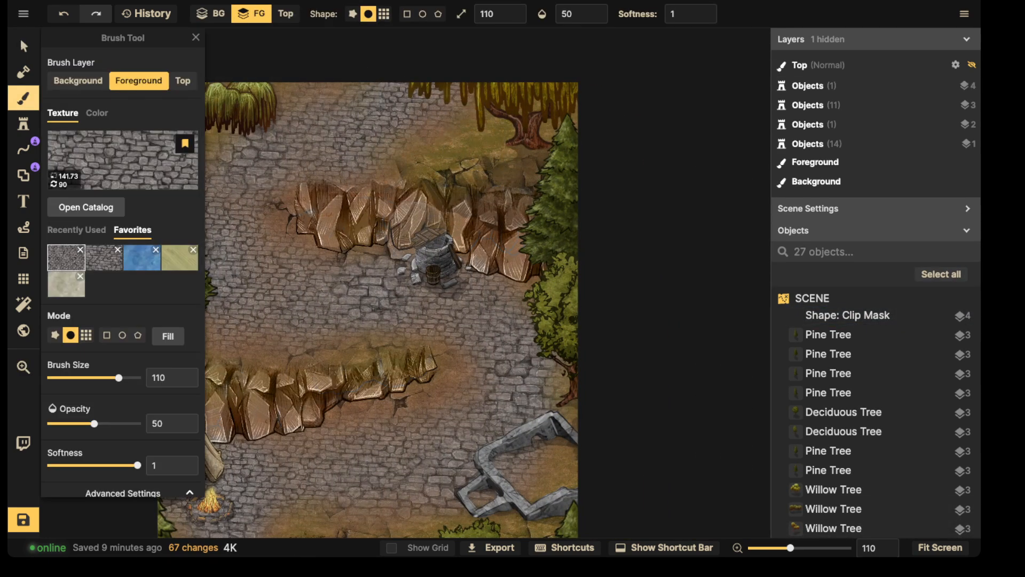
left_click(23, 175)
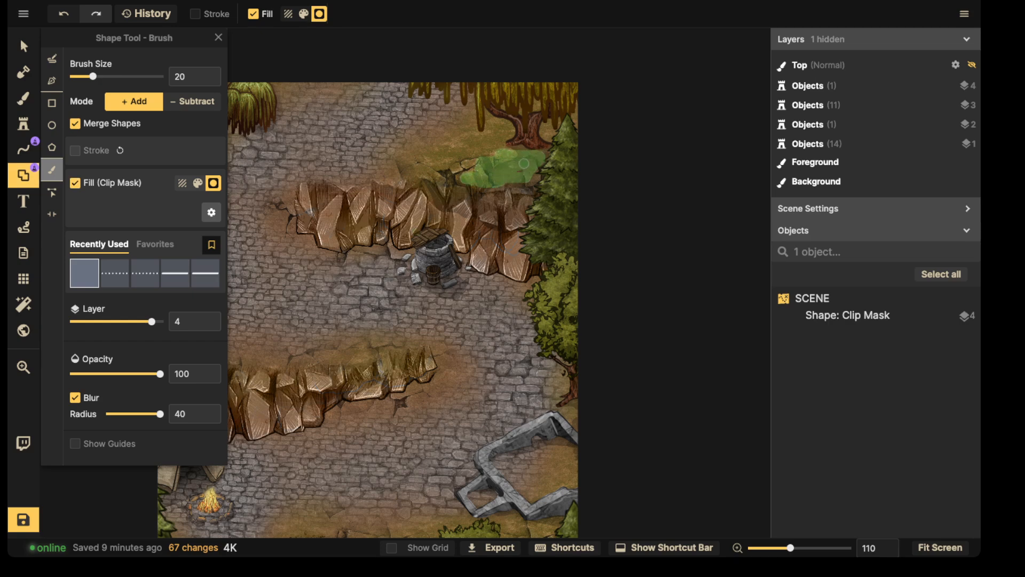
left_click_drag(524, 163, 518, 158)
Paint a small clip mask at the map's left edge, above the middle cliff and below the pine tree, and deselect it
scroll(391, 149, "down", 3)
mouse_move(361, 395)
left_mouse_down()
mouse_move(374, 259)
mouse_move(415, 124)
mouse_move(477, 185)
left_mouse_up()
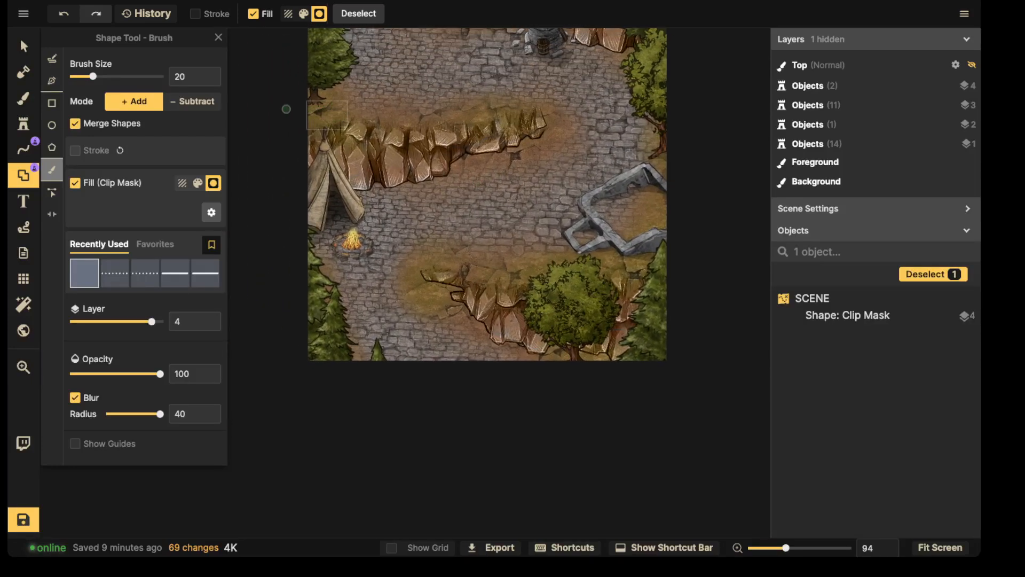
left_click(24, 46)
left_click(267, 106)
scroll(398, 143, "down", 4)
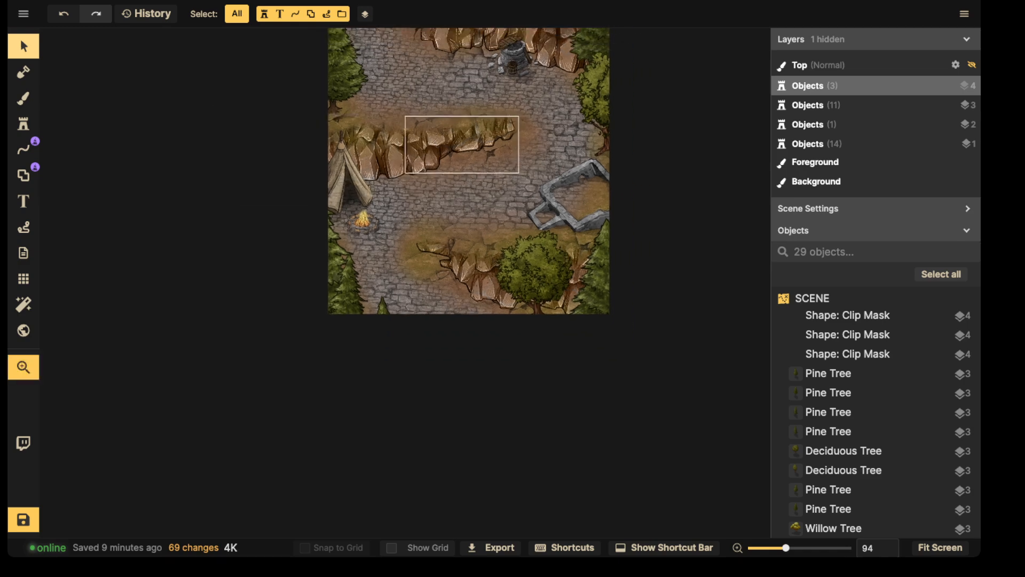
left_click_drag(409, 144, 292, 298)
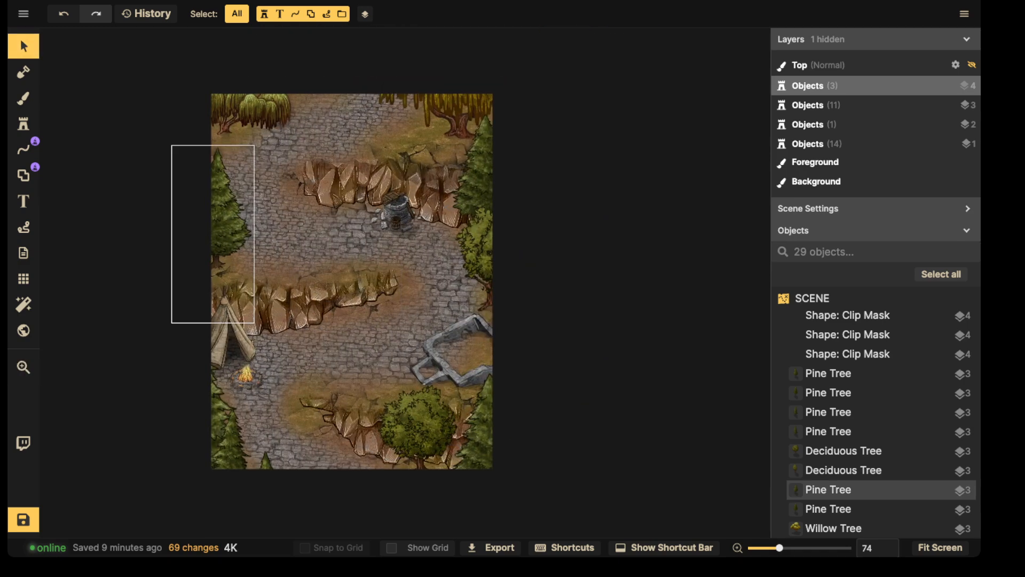
scroll(338, 380, "up", 5)
left_click_drag(338, 379, 383, 301)
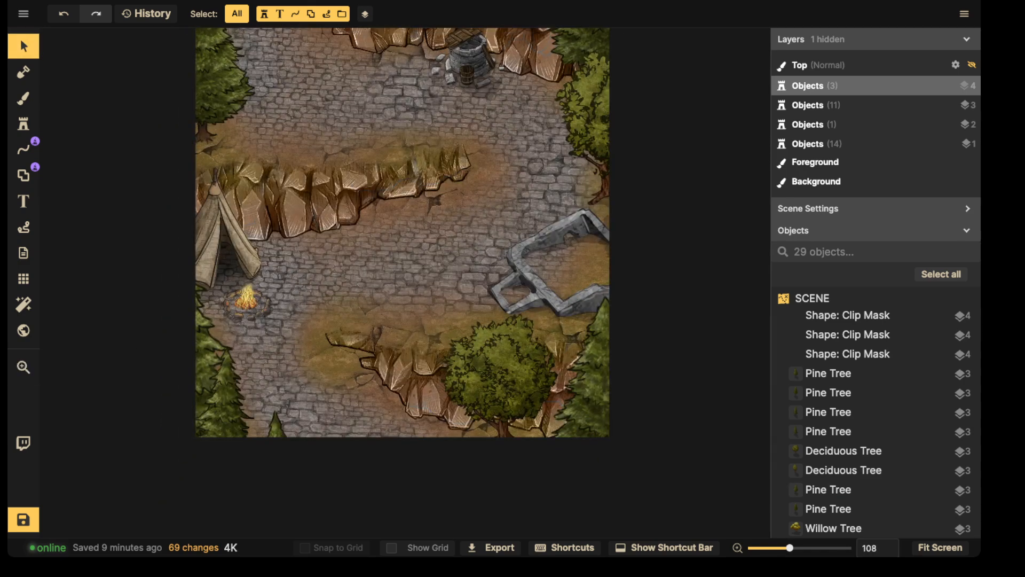
Select all cliff stamps like the middle cliff, lower their brightness to 59, and deselect them
left_click_drag(89, 144, 334, 265)
scroll(339, 265, "down", 2)
scroll(304, 439, "down", 3)
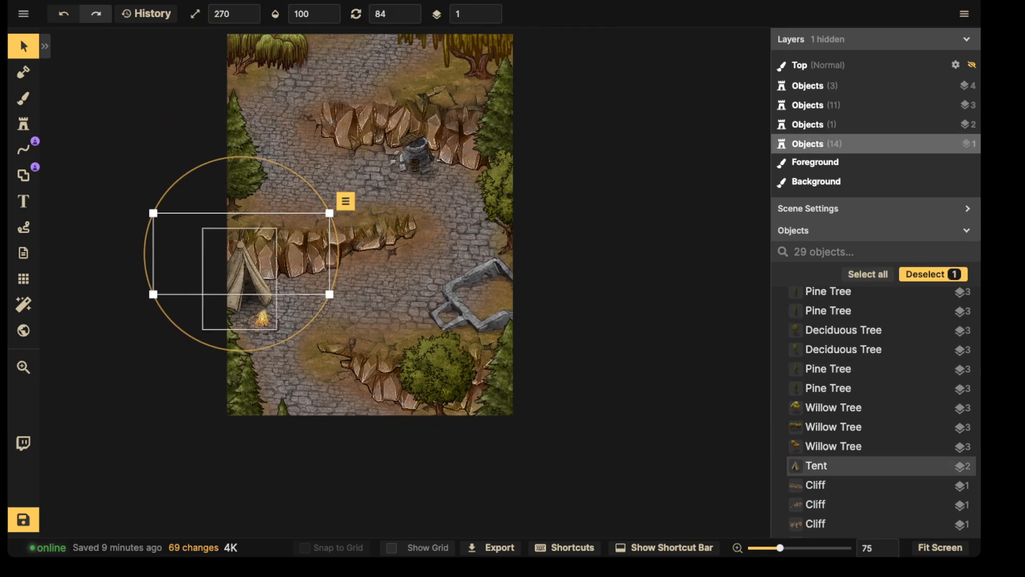
left_click(148, 369)
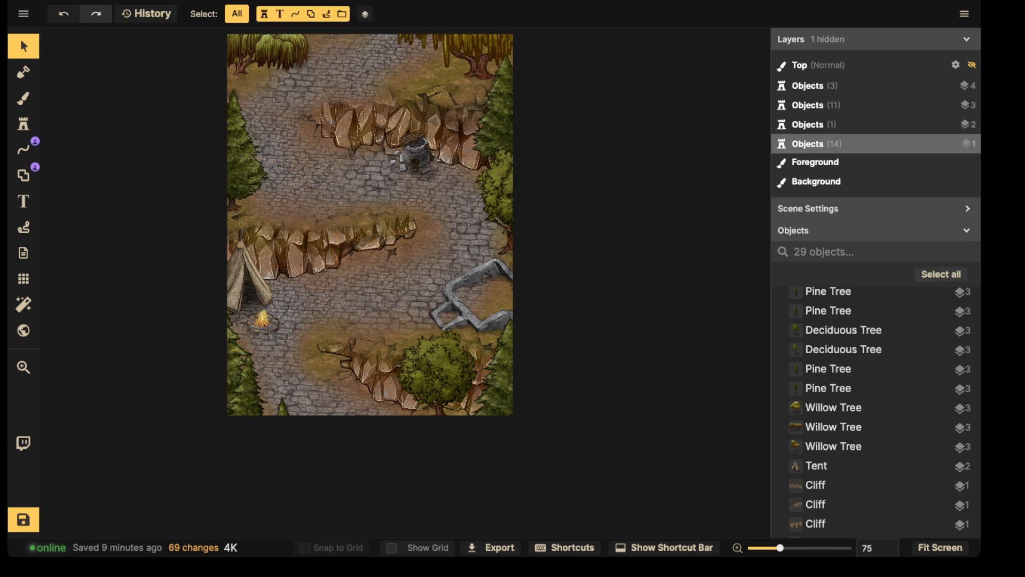
left_click(286, 254)
left_click(346, 201)
mouse_move(356, 219)
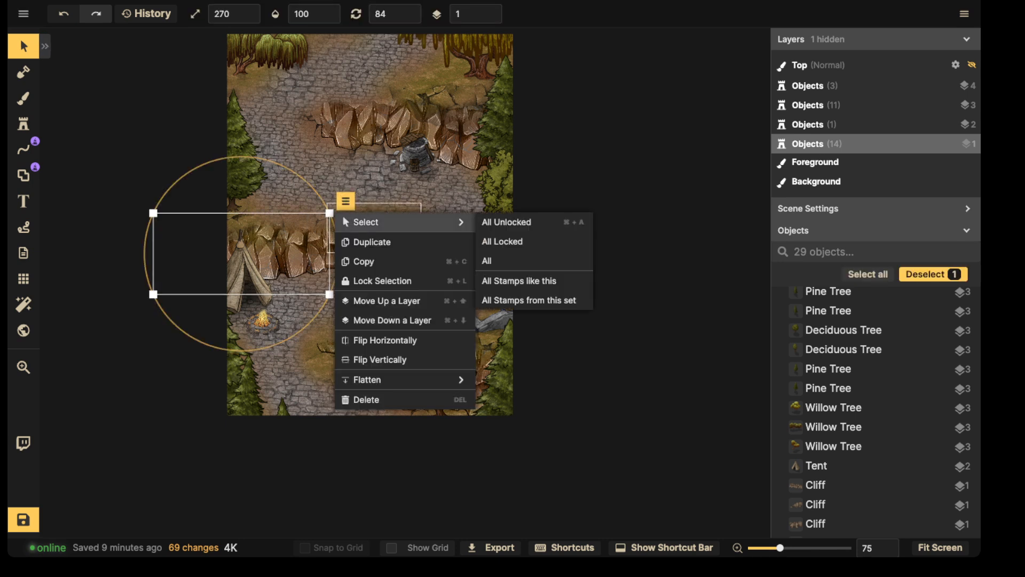
left_click(531, 281)
left_click(44, 46)
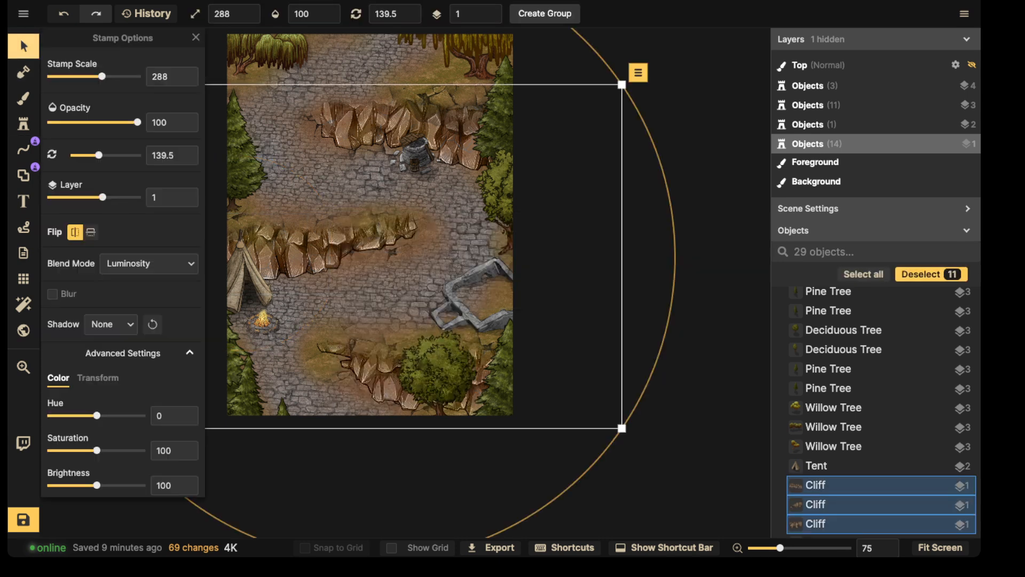
left_click_drag(96, 485, 88, 485)
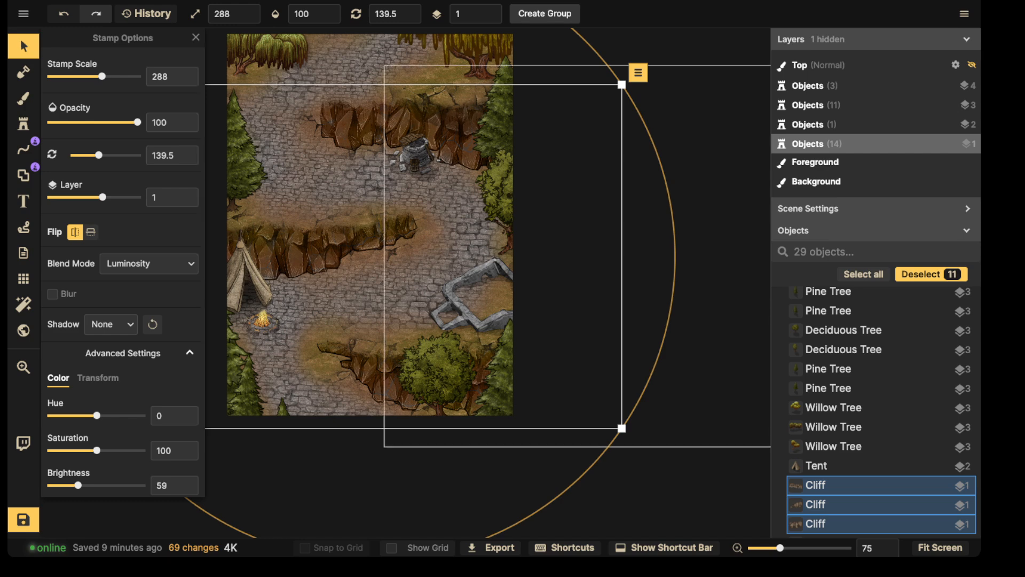
key("Escape")
Search the Fantasy Regional stamp catalog for "grass" and choose the tufted grass set with eight variants
scroll(454, 198, "down", 5)
left_click_drag(454, 198, 457, 260)
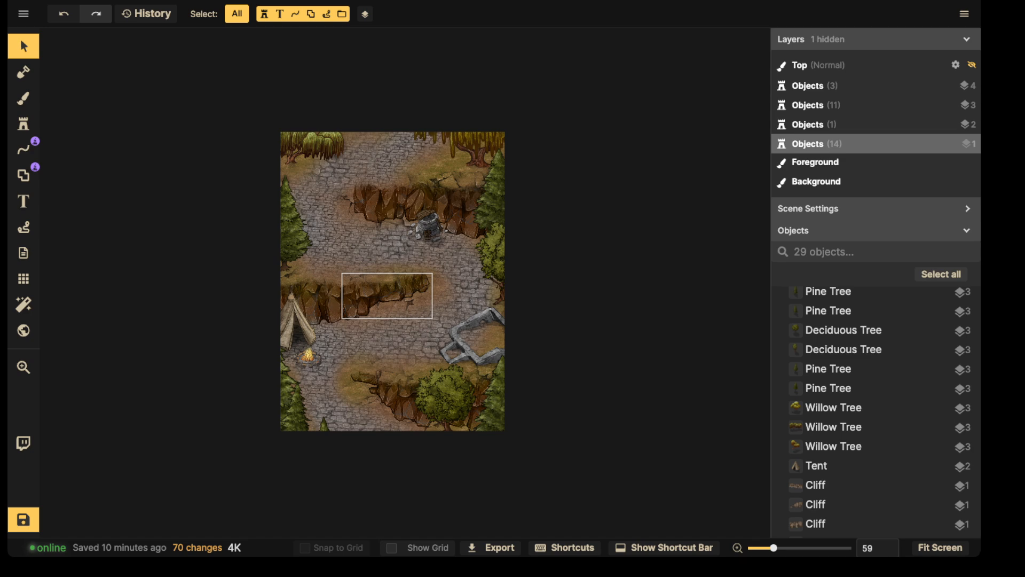
scroll(411, 242, "up", 5)
left_click_drag(414, 290, 368, 166)
scroll(316, 182, "up", 3)
left_click(24, 124)
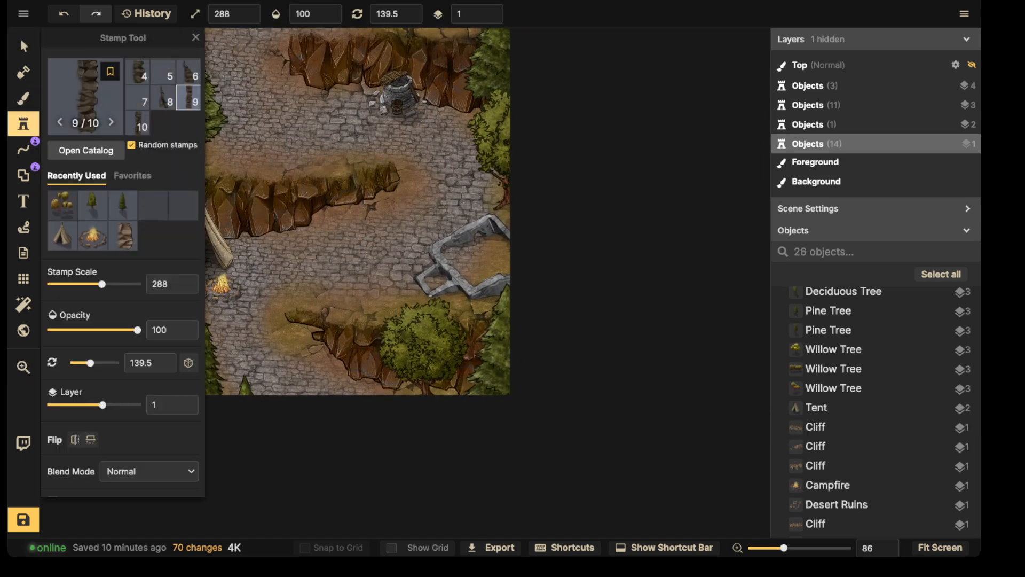
left_click(85, 99)
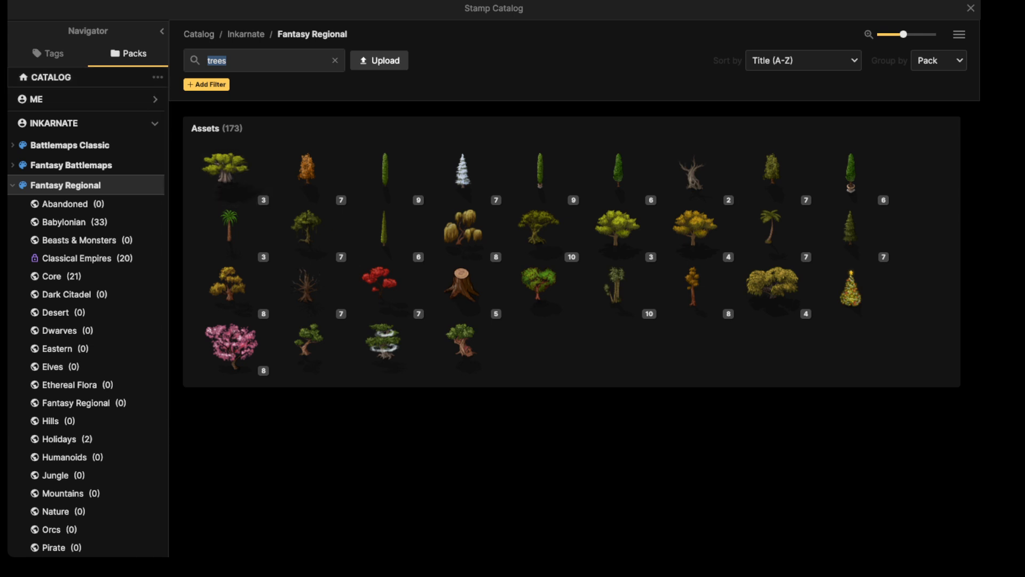
type("grass")
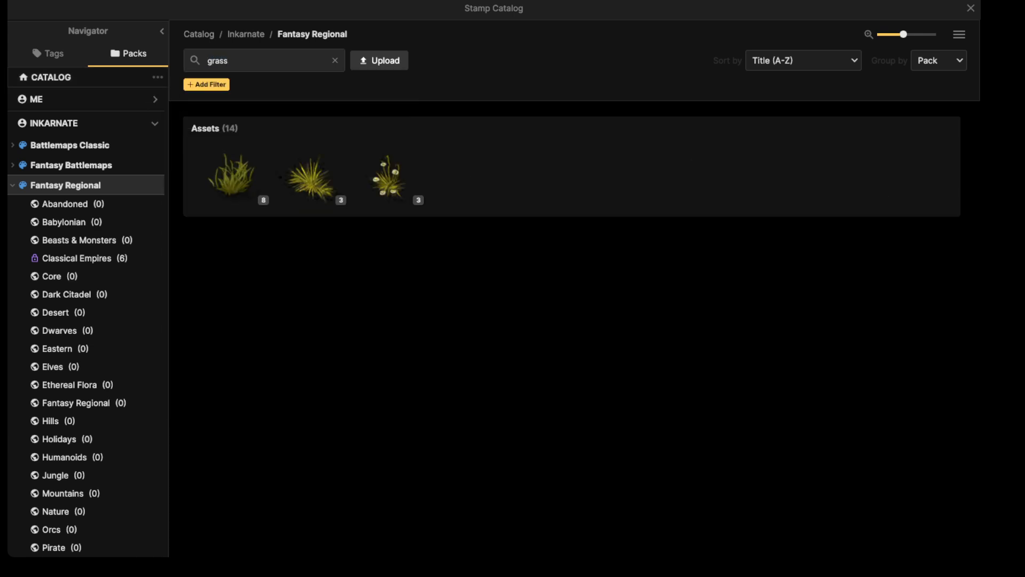
left_click(231, 178)
Place a grass stamp at the lower cliff's left tip, and set its scale to 148 and its layer to 2
scroll(326, 331, "up", 10)
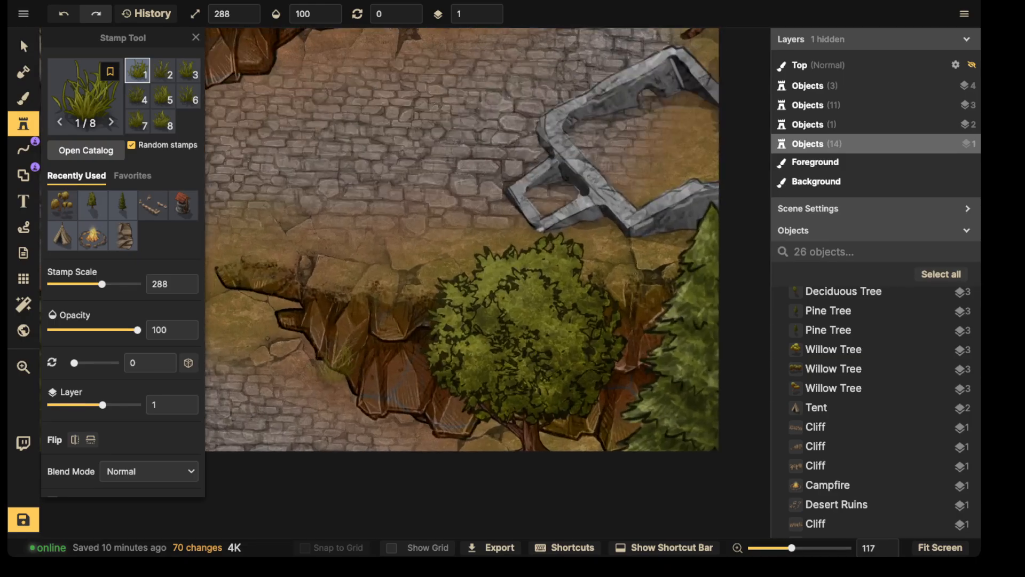
middle_click_drag(342, 376, 478, 352)
scroll(418, 293, "up", 4)
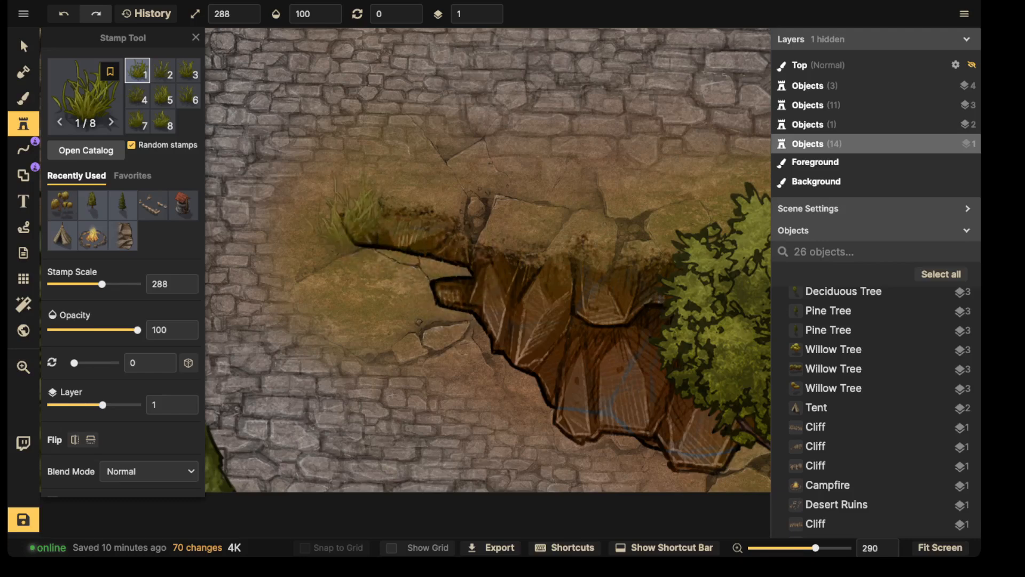
middle_click_drag(478, 257, 377, 241)
scroll(456, 267, "down", 5, "shift")
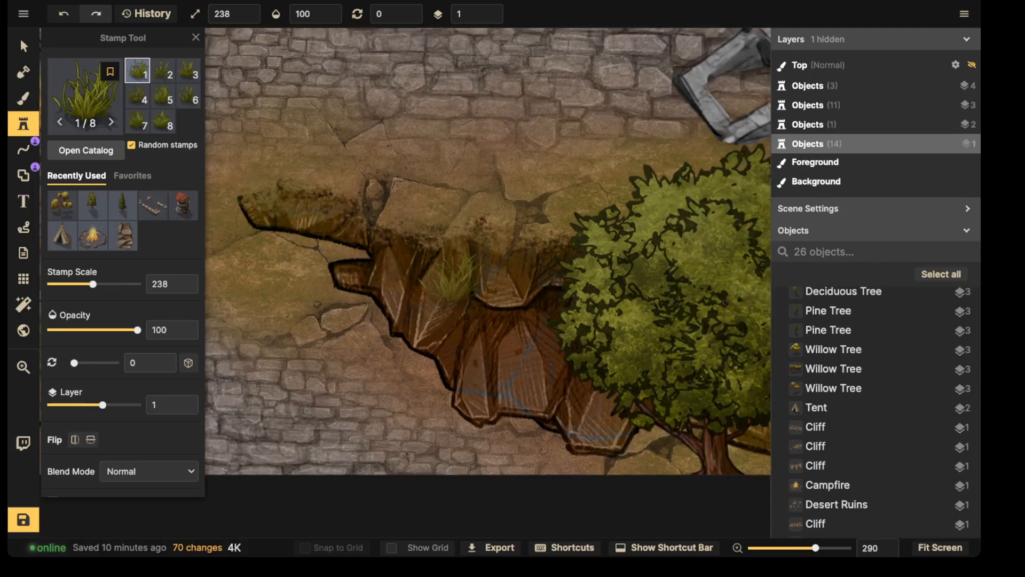
scroll(451, 278, "down", 2)
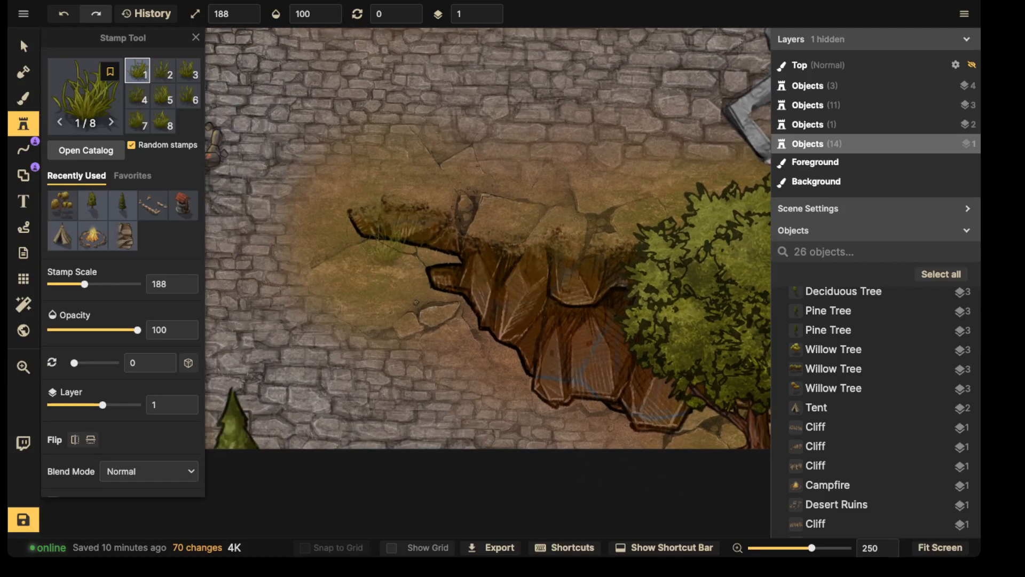
left_click(381, 237)
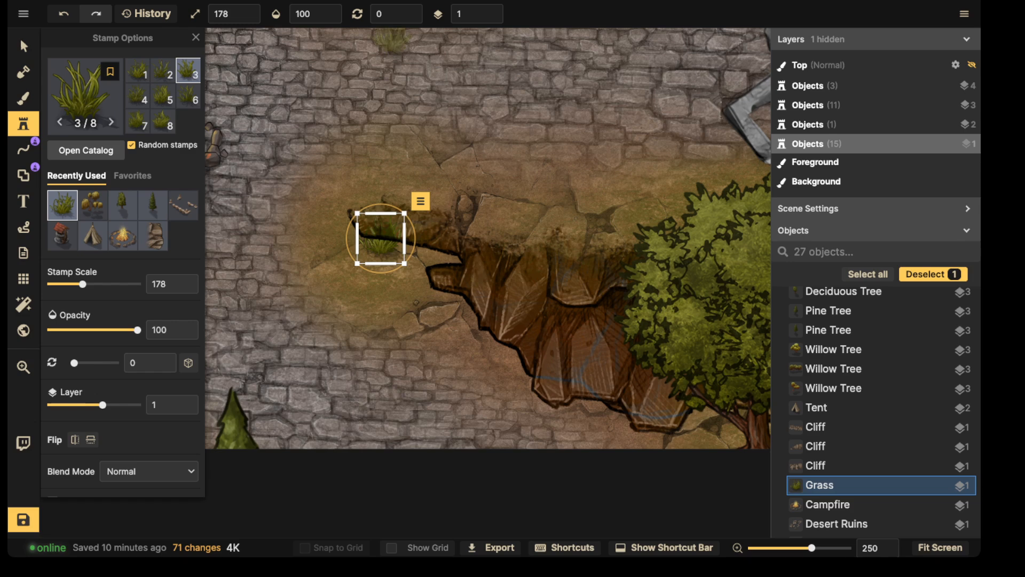
scroll(381, 237, "up", 1)
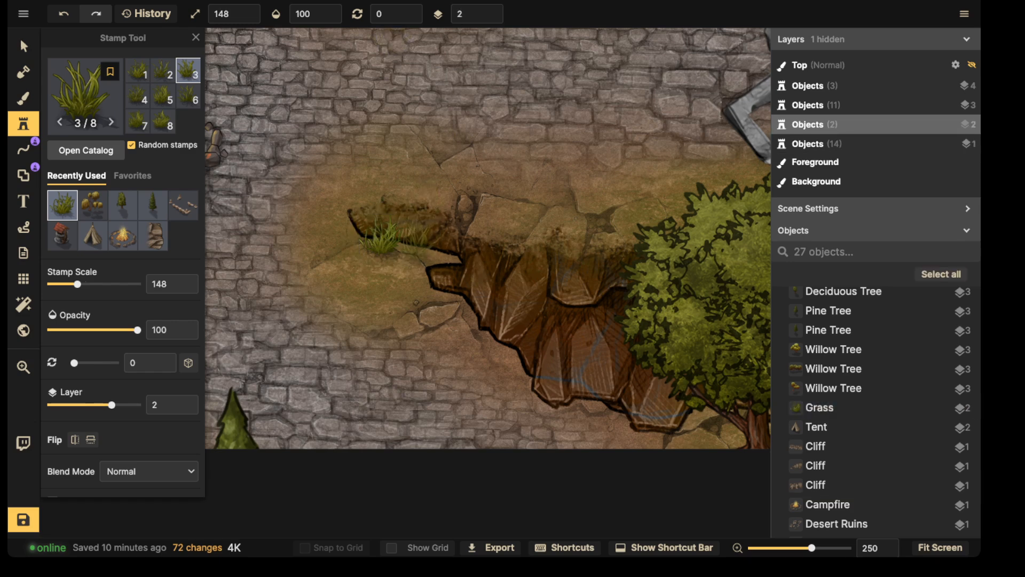
Cluster five more grass stamps around the lower cliff's left tip
left_click(419, 244)
left_click(348, 236)
left_click(359, 259)
left_click(412, 264)
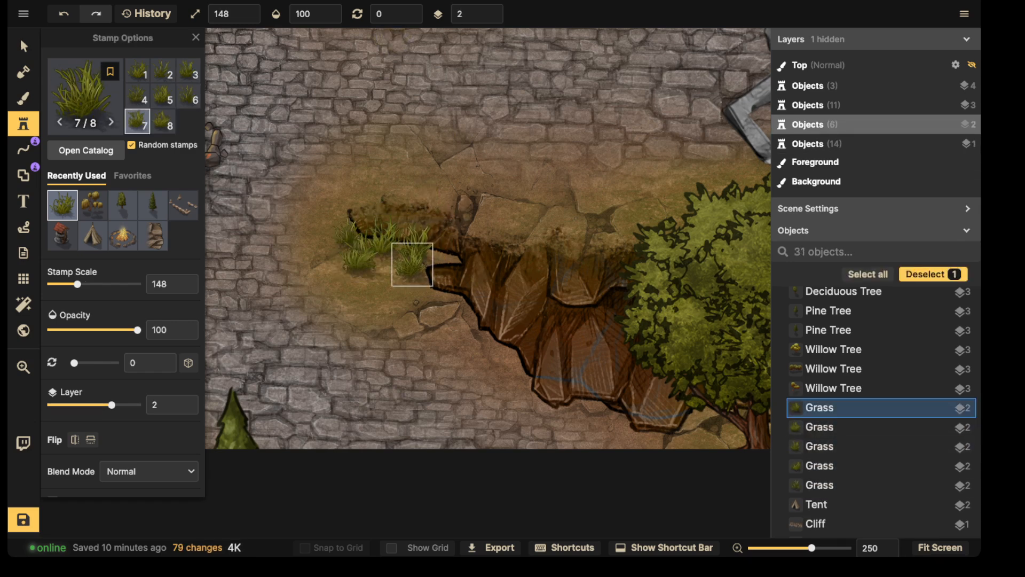
left_click(386, 273)
Place grass stamps along the base of the lower cliff, down to the map's bottom edge beside the deciduous tree's trunk
left_click(503, 341)
left_click(517, 357)
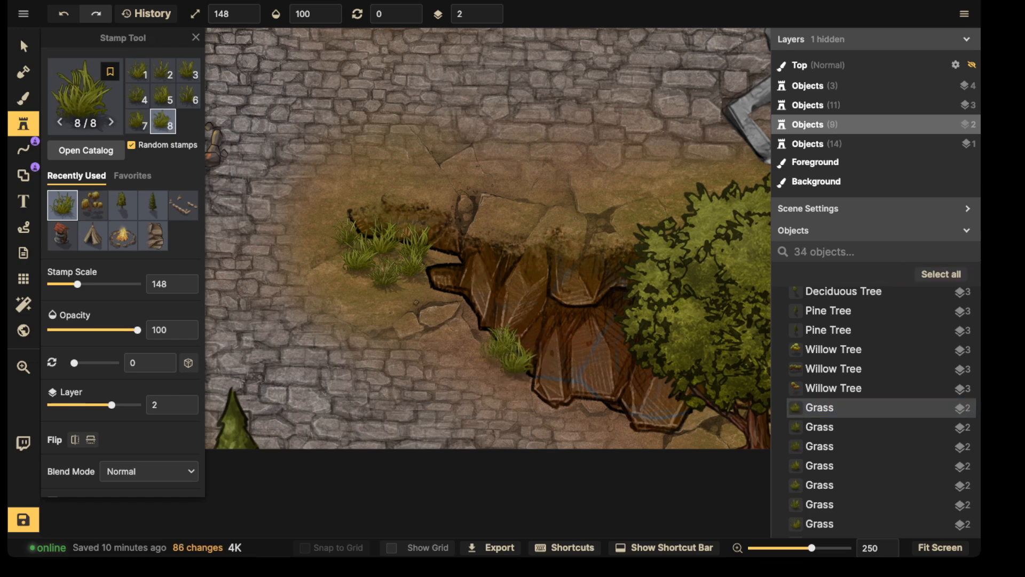
left_click(474, 332)
left_click_drag(649, 439, 457, 251)
left_click(494, 241)
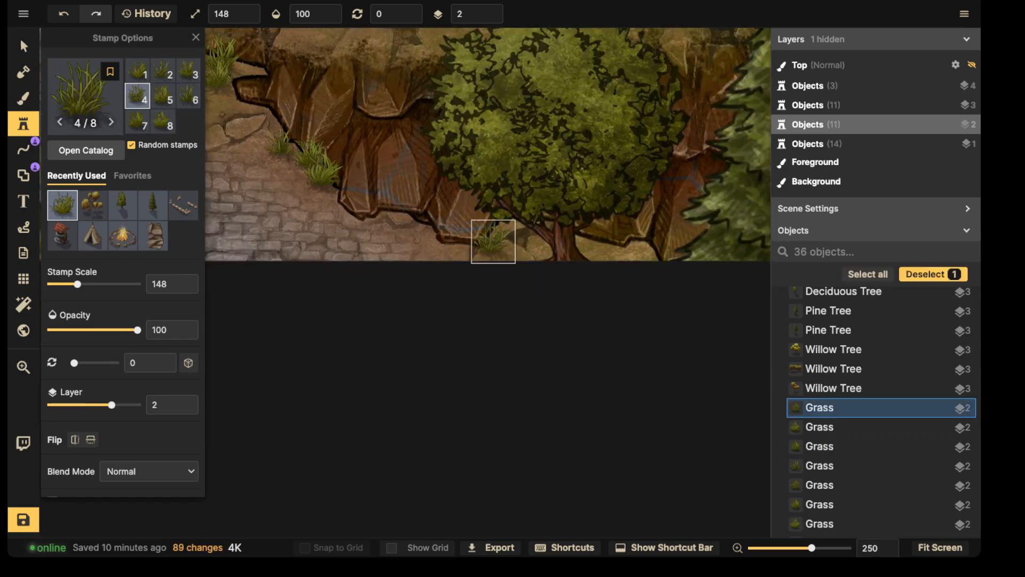
left_click(507, 246)
left_click(478, 253)
left_click(441, 244)
left_click(401, 212)
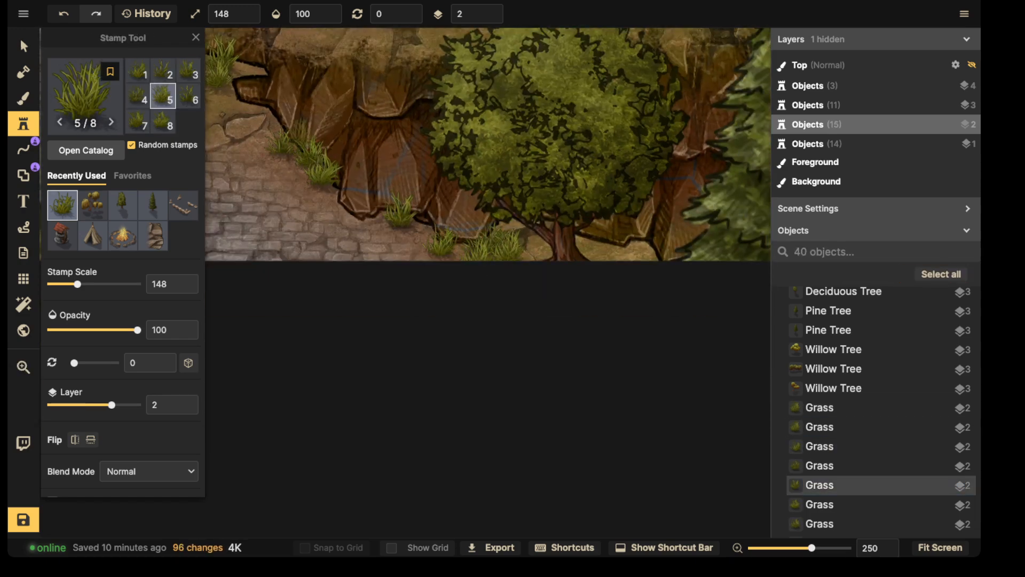
Place five grass stamps along the base and right tip of the middle cliff
scroll(388, 170, "down", 5)
left_click_drag(357, 134, 606, 193)
left_click_drag(549, 86, 374, 281)
left_click(438, 212)
left_click(448, 214)
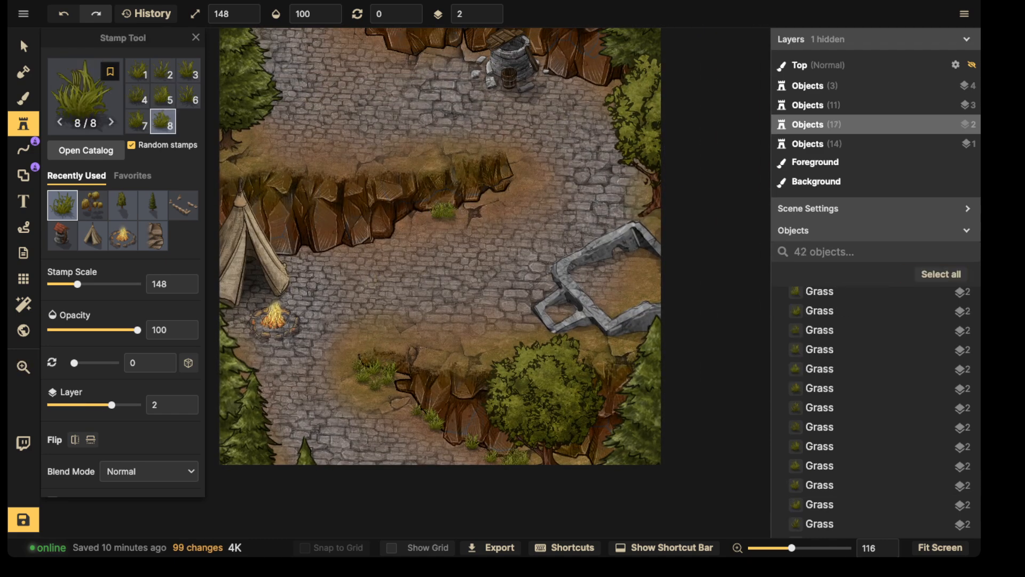
left_click(443, 208)
left_click(408, 218)
left_click(514, 183)
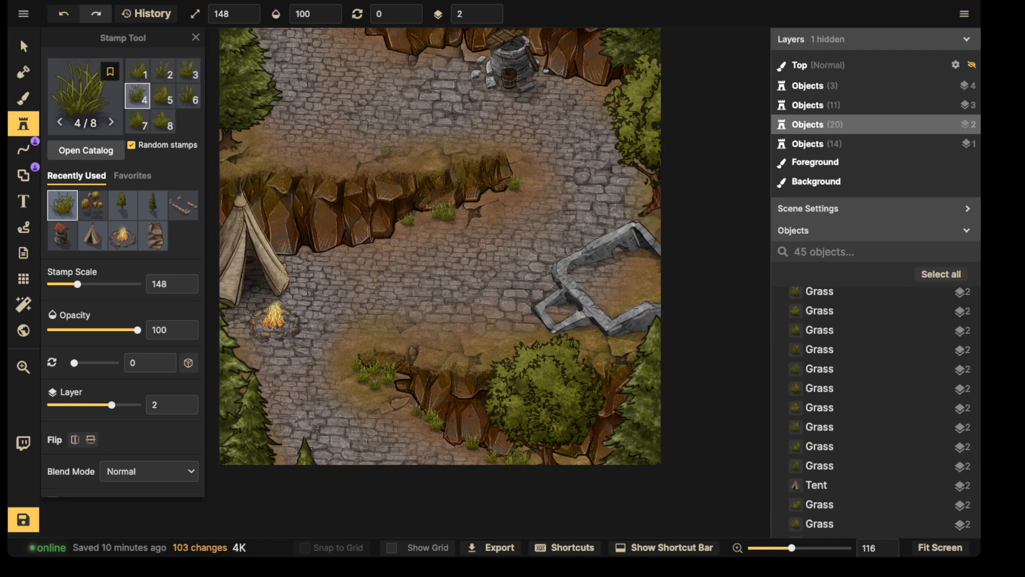
Place six grass stamps on top of the middle cliff, three above its centre and three towards its left end
left_click(355, 164)
left_click(331, 162)
left_click(345, 166)
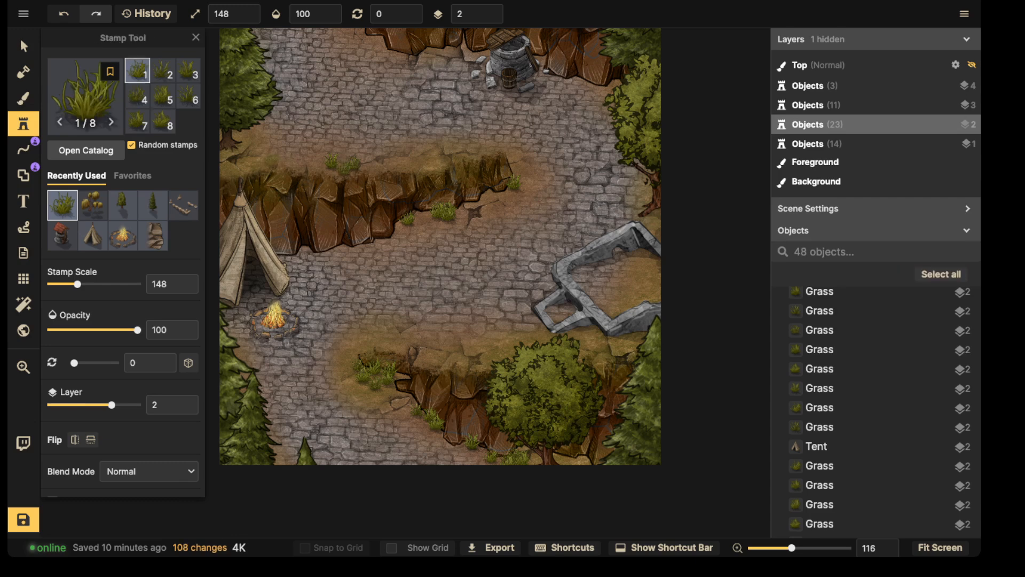
left_click(265, 158)
left_click(232, 155)
left_click(230, 164)
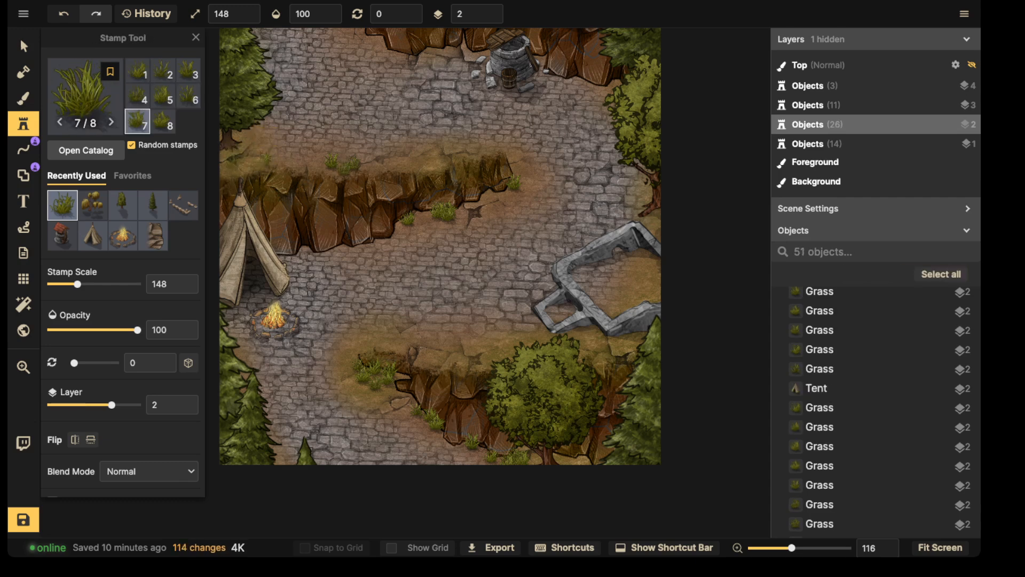
Raise the grass stamp layer to 5 and place three tufts at the middle cliff's left end
left_click(491, 9)
left_click(491, 9)
left_click(491, 9)
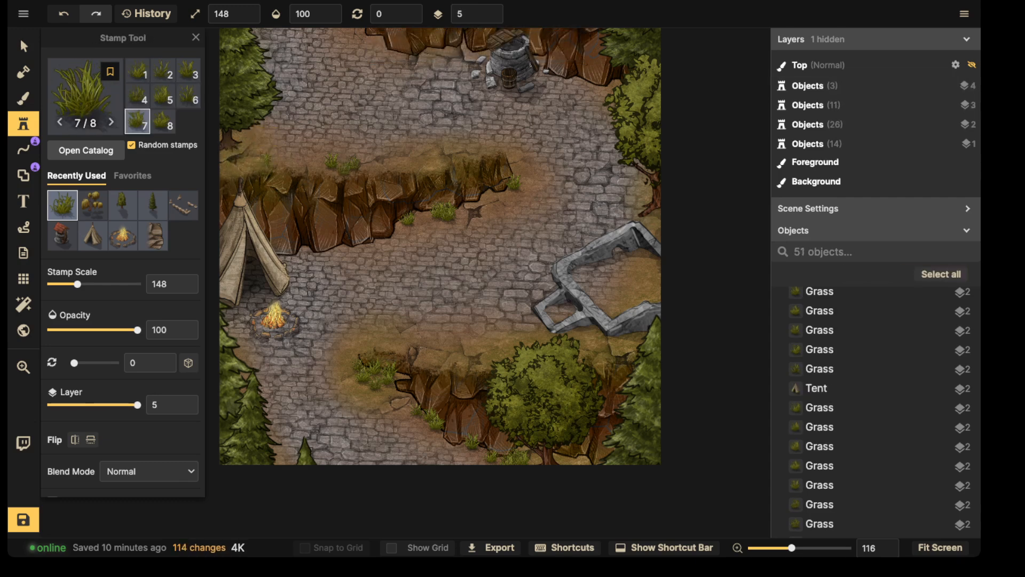
left_click(240, 161)
left_click(231, 162)
left_click(225, 161)
Place three grass stamps at the base of the upper cliff's right end, between the well and the right-hand trees
key("space")
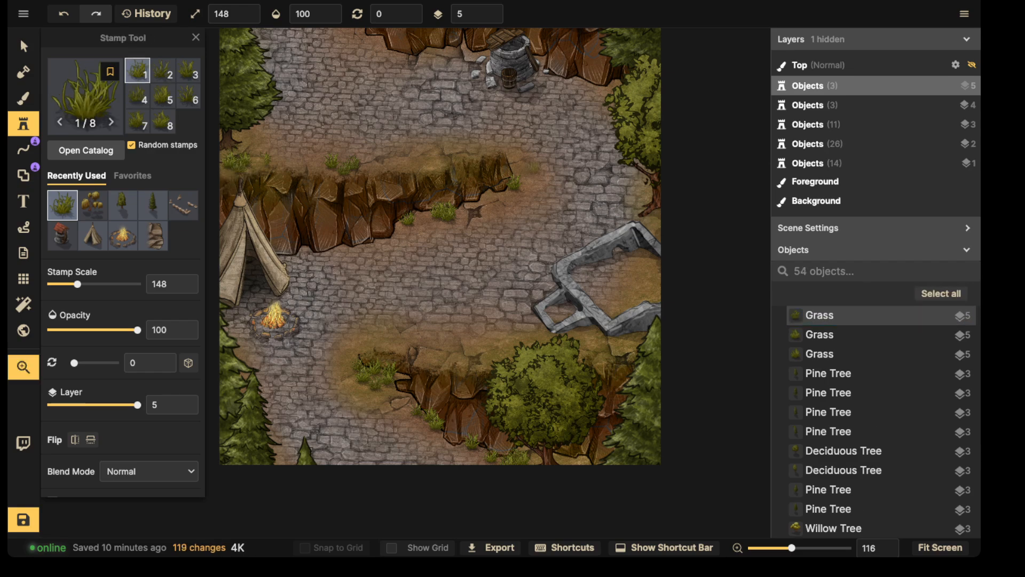
left_click_drag(568, 86, 547, 228)
left_click(567, 232)
left_click(583, 225)
left_click(566, 228)
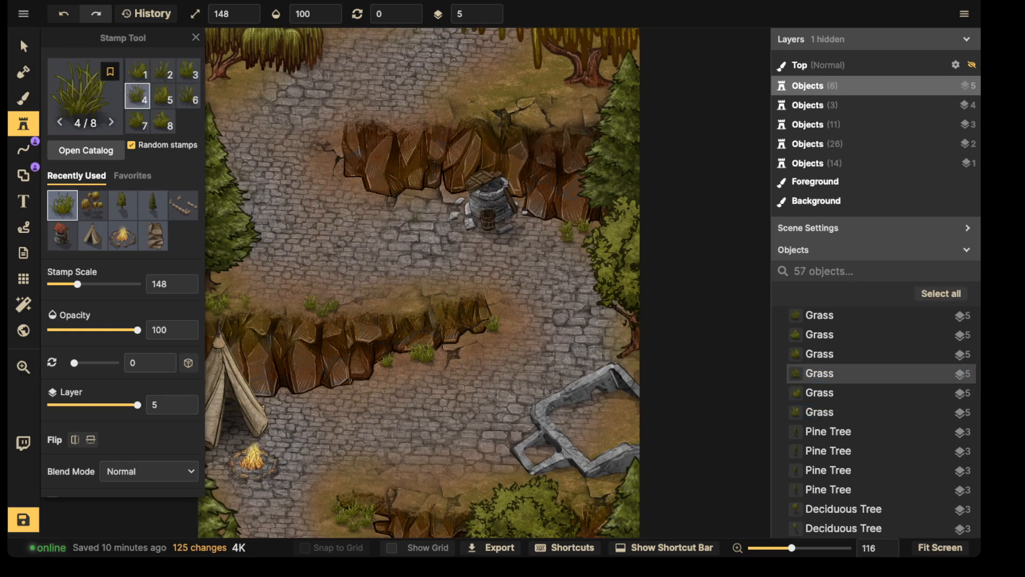
Place five grass stamps along the base of the upper cliff, to the left of the stone well
left_click(413, 190)
left_click(420, 191)
left_click(415, 195)
left_click(382, 191)
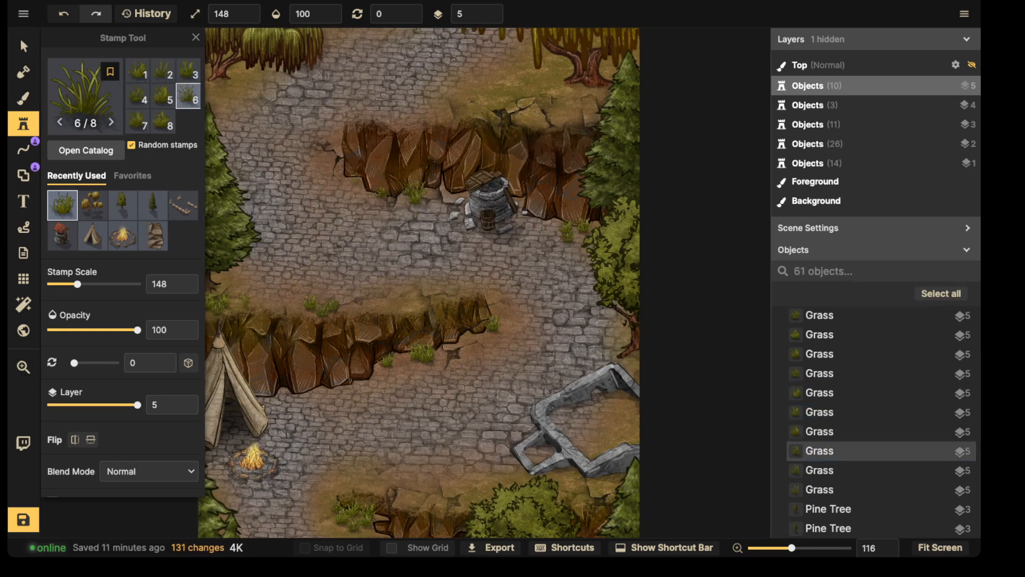
left_click(356, 177)
Place three grass stamps on top of the lower cliff, just left of the deciduous tree
key("space")
left_click_drag(362, 325, 351, 65)
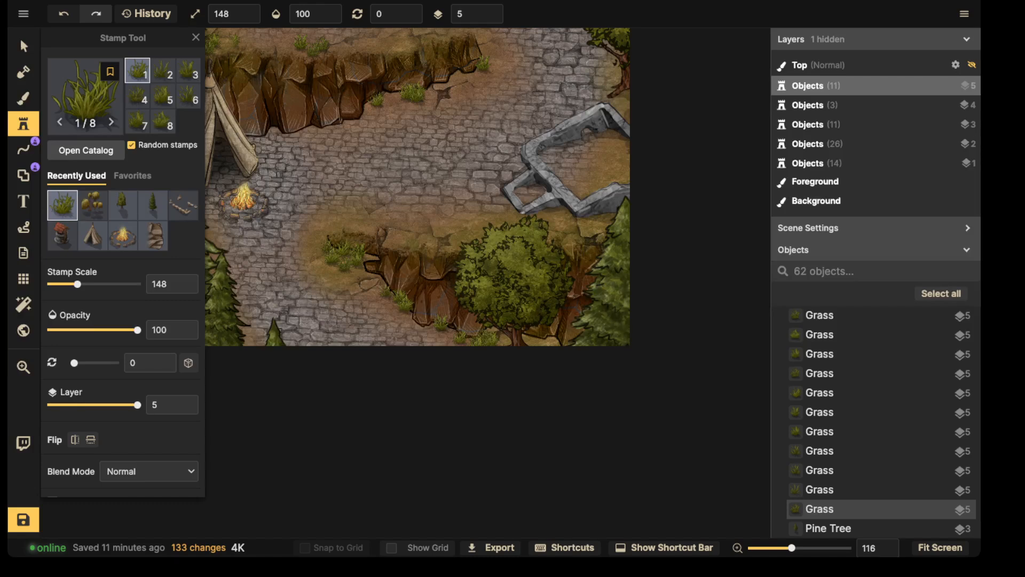
left_click(414, 238)
left_click(429, 234)
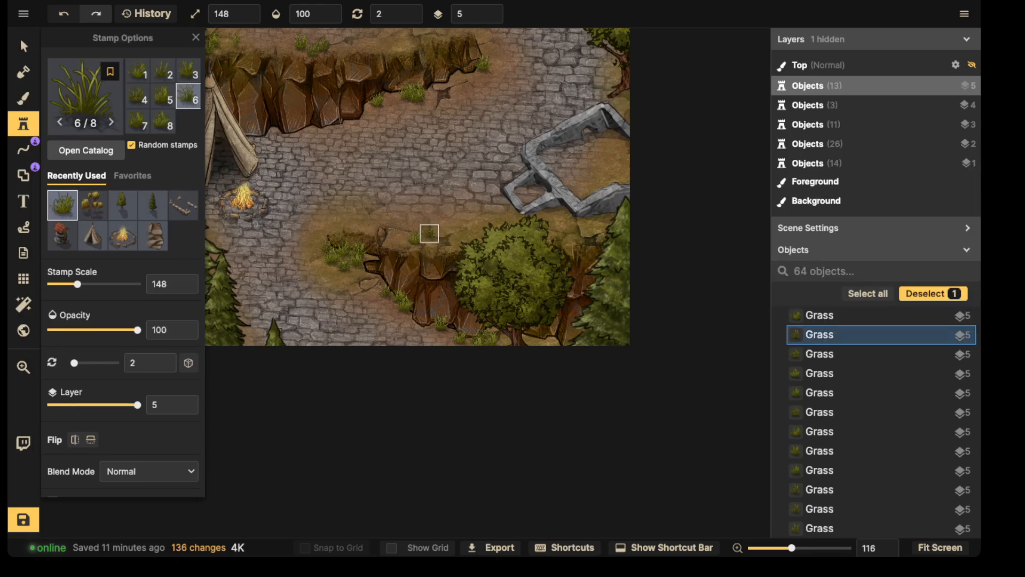
left_click(431, 240)
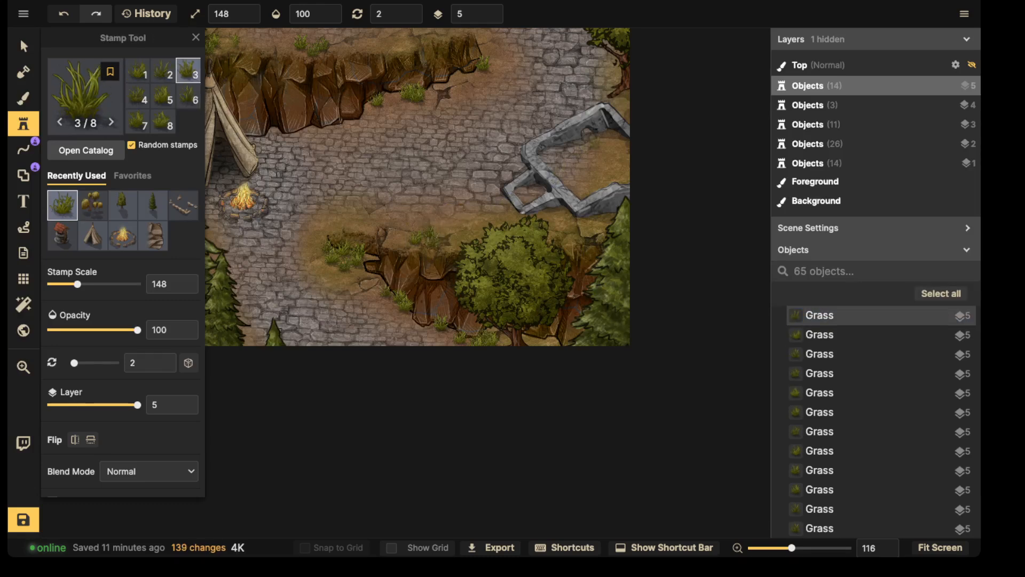
Place three grass stamps on the ground inside the stone ruins
left_click(598, 141)
left_click(606, 135)
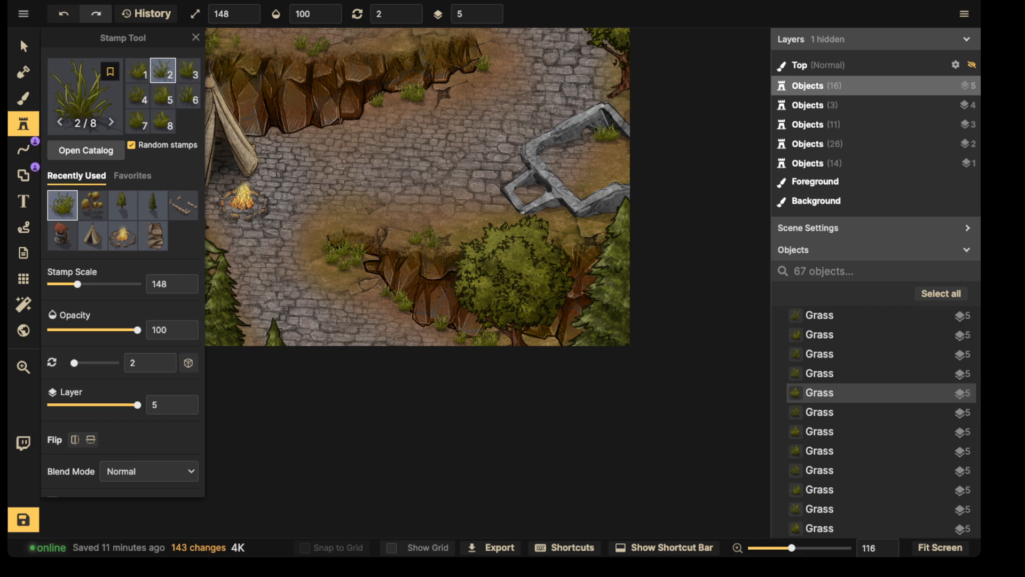
left_click(582, 187)
Reduce the grass stamp scale to 68 and scatter seven small tufts over the grassy ground around the lower cliff
scroll(326, 286, "up", 5)
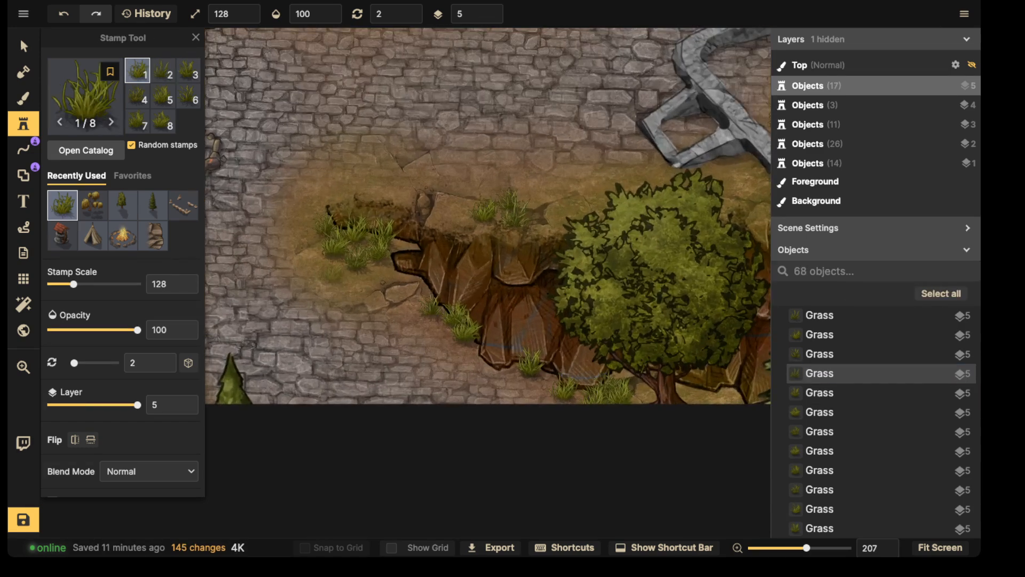
left_click(332, 272)
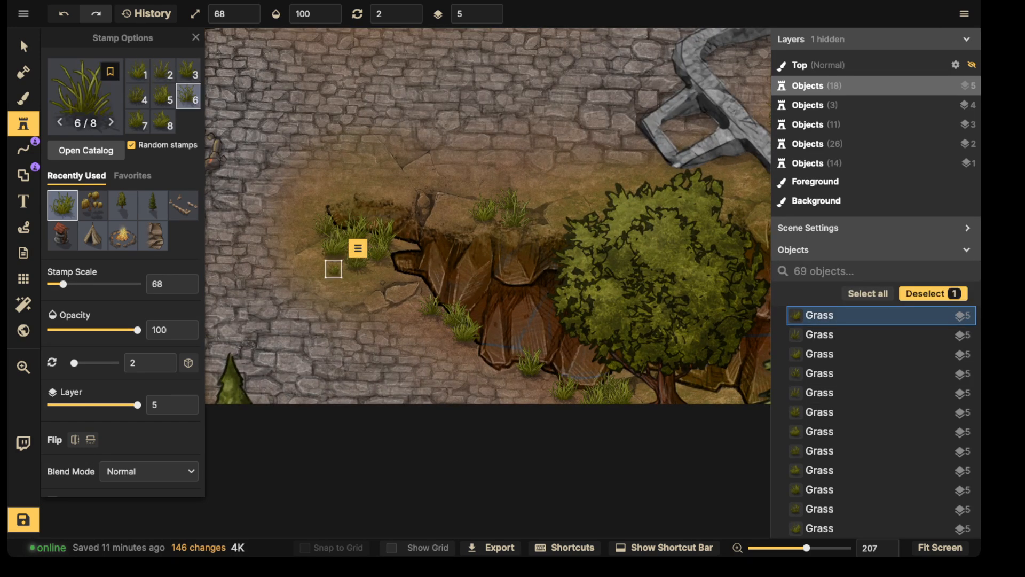
left_click(384, 277)
left_click(291, 226)
left_click(383, 168)
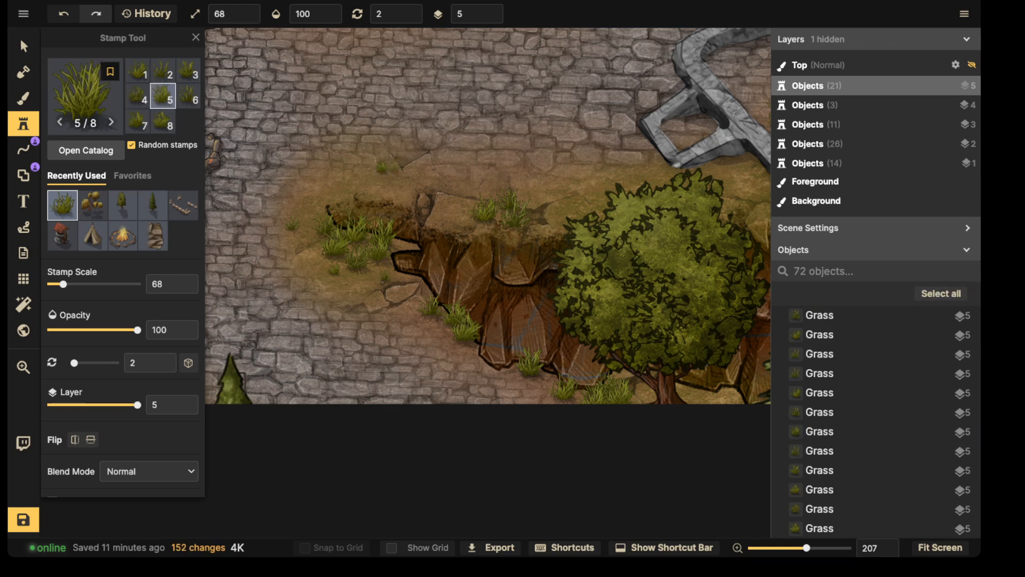
left_click(396, 167)
left_click(389, 176)
left_click(577, 187)
scroll(365, 193, "down", 3)
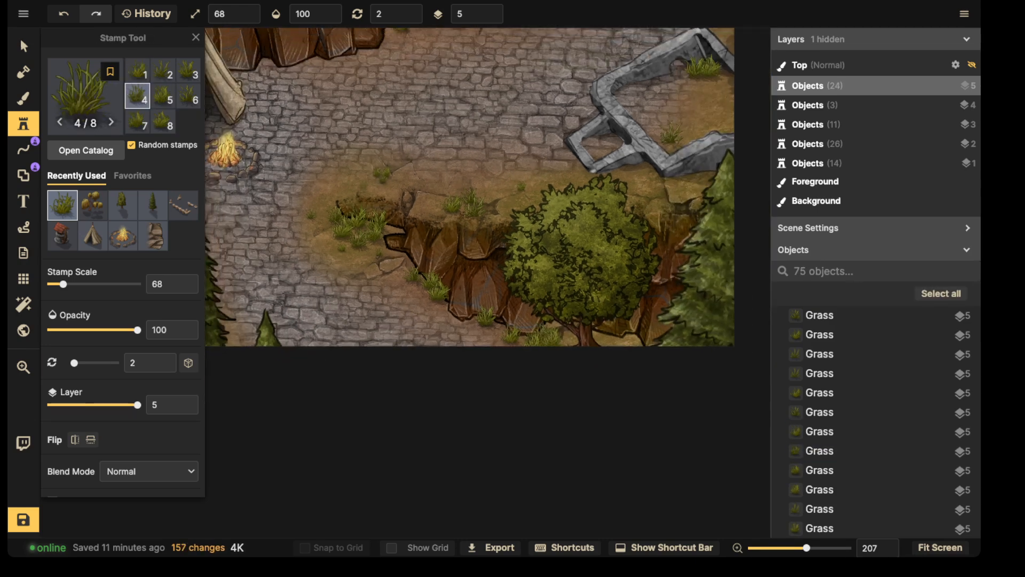
Place small grass tufts at scale 68 along the lower cliff's base, above the deciduous tree and inside the stone ruins
middle_click_drag(365, 193, 327, 170)
left_click(430, 306)
middle_click_drag(430, 306, 349, 420)
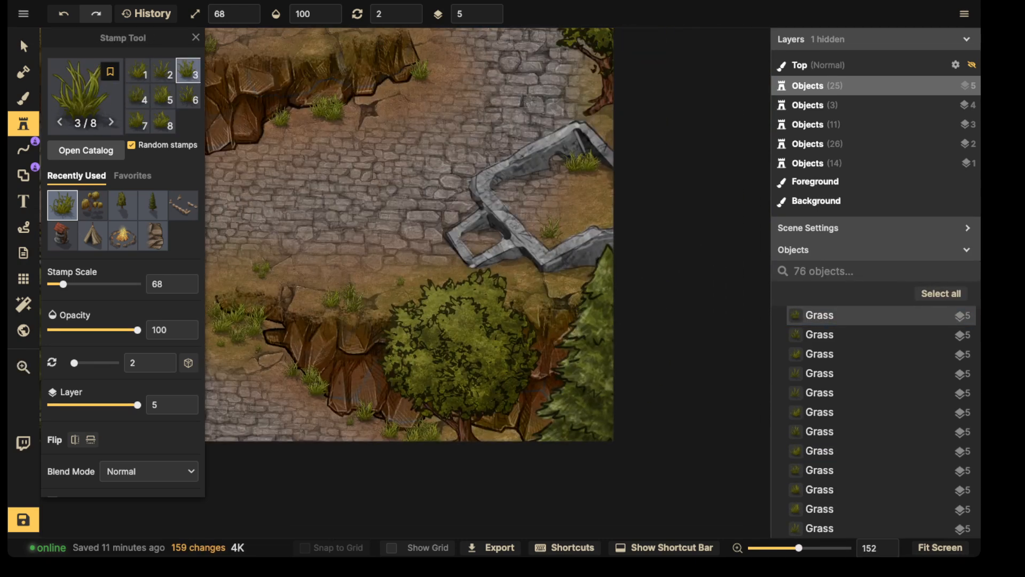
left_click(516, 279)
left_click(527, 278)
left_click(563, 224)
left_click(586, 192)
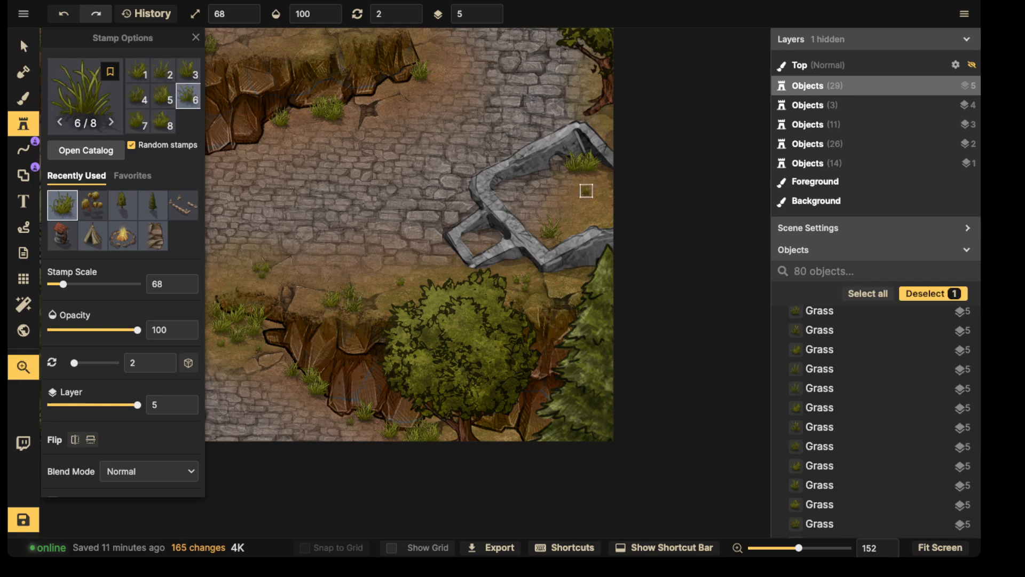
Place four small grass tufts along the top of the middle cliff and two on top of the upper cliff
middle_click_drag(585, 193, 822, 414)
left_click(542, 261)
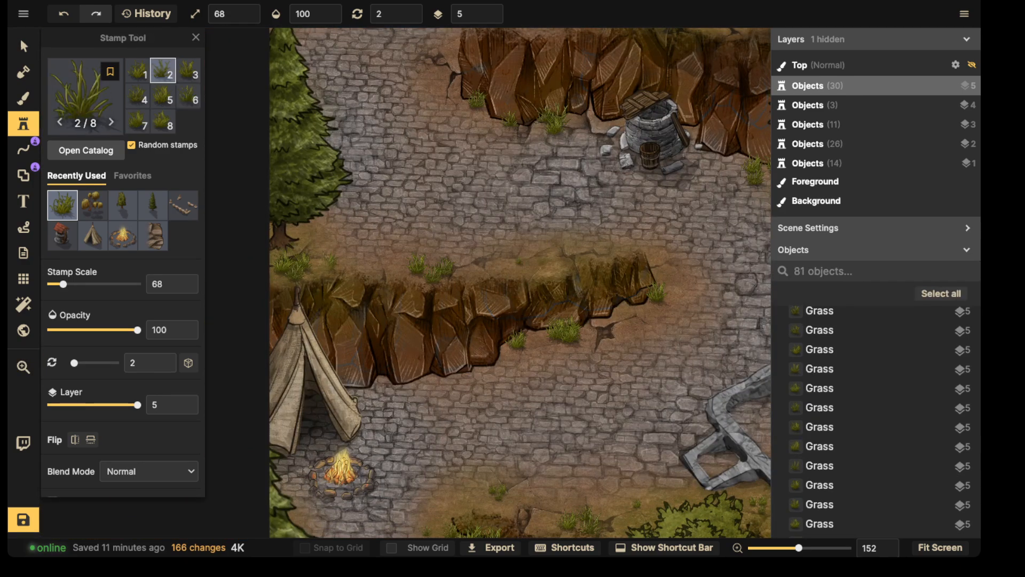
left_click(534, 267)
left_click(519, 261)
left_click(311, 234)
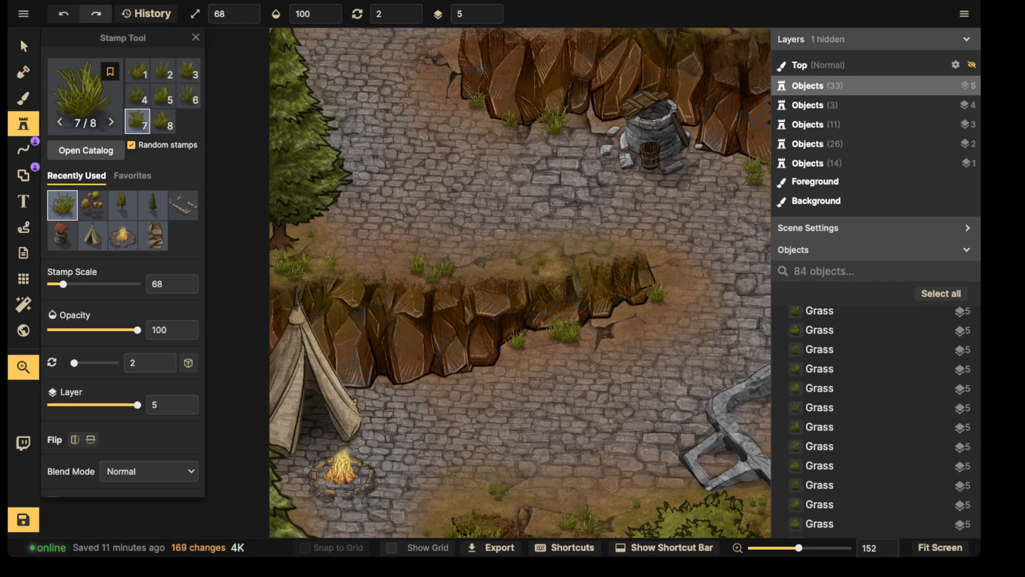
middle_click_drag(311, 233, 278, 431)
left_click(635, 187)
left_click(653, 186)
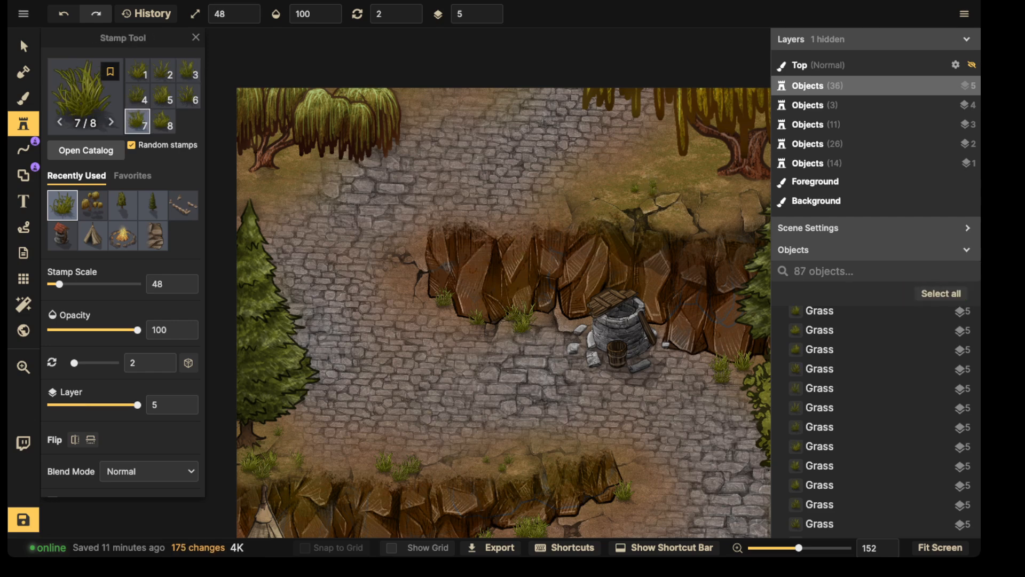
Reduce the grass stamp scale to 48 and scatter seven tiny tufts along the top of the middle cliff
left_click(477, 465)
left_click(468, 462)
left_click(457, 470)
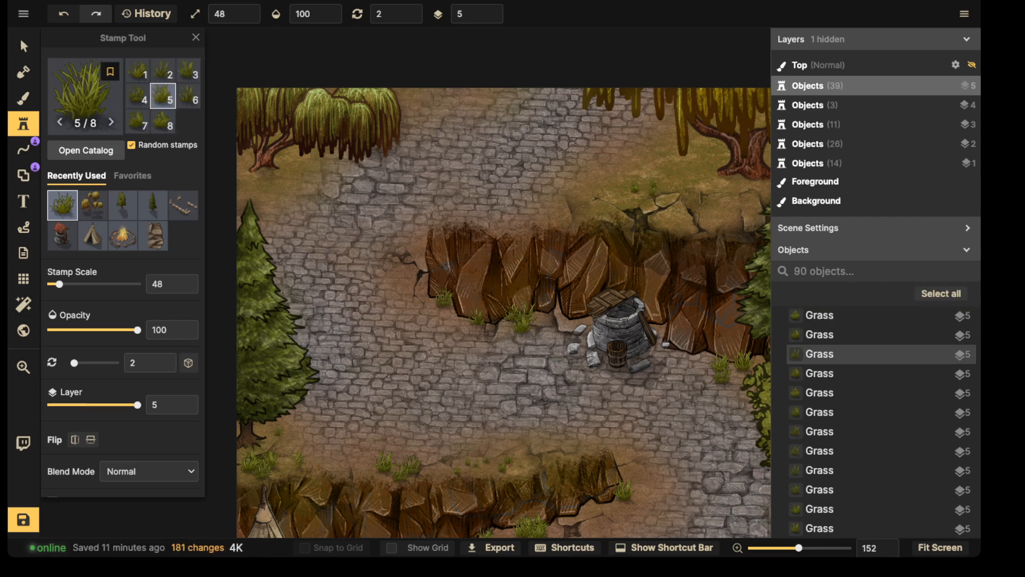
left_click(521, 463)
left_click(533, 471)
left_click(541, 477)
left_click(549, 489)
Scatter seven tiny grass tufts at scale 48 over the grassy ground on and around the lower cliff
left_click_drag(550, 496, 454, 172)
left_click(382, 235)
left_click(407, 372)
left_click_drag(409, 372, 424, 242)
left_click(350, 244)
left_click(353, 319)
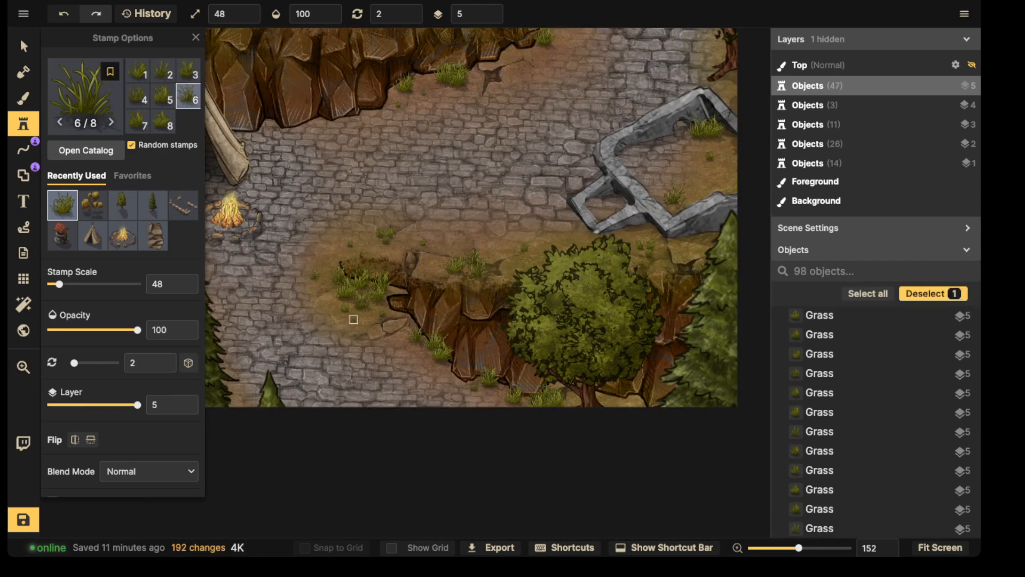
left_click(518, 262)
left_click(537, 261)
left_click(576, 244)
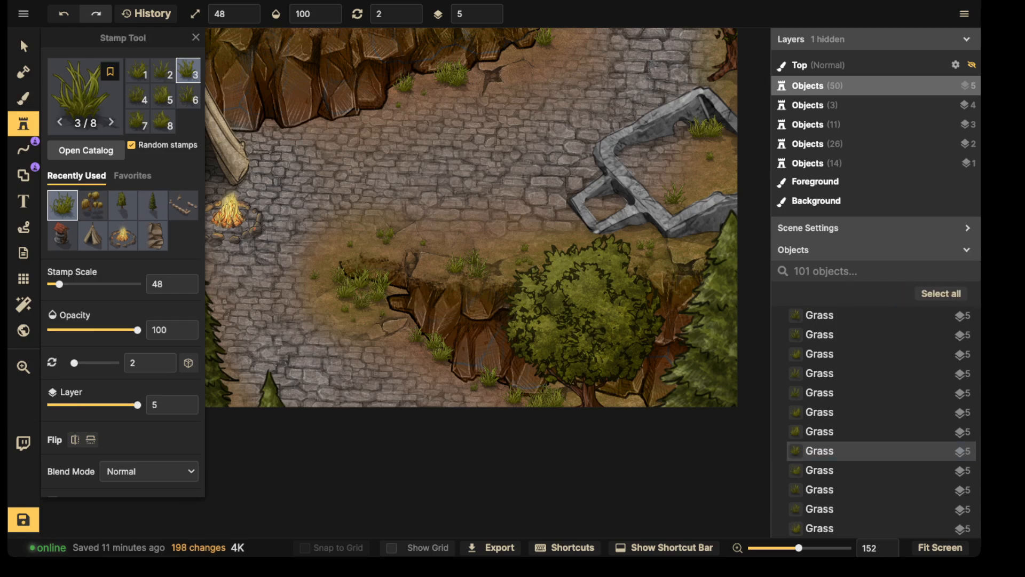
Add tiny grass tufts at the base of the middle cliff, inside the stone ruins and just below them
left_click(423, 93)
left_click(709, 155)
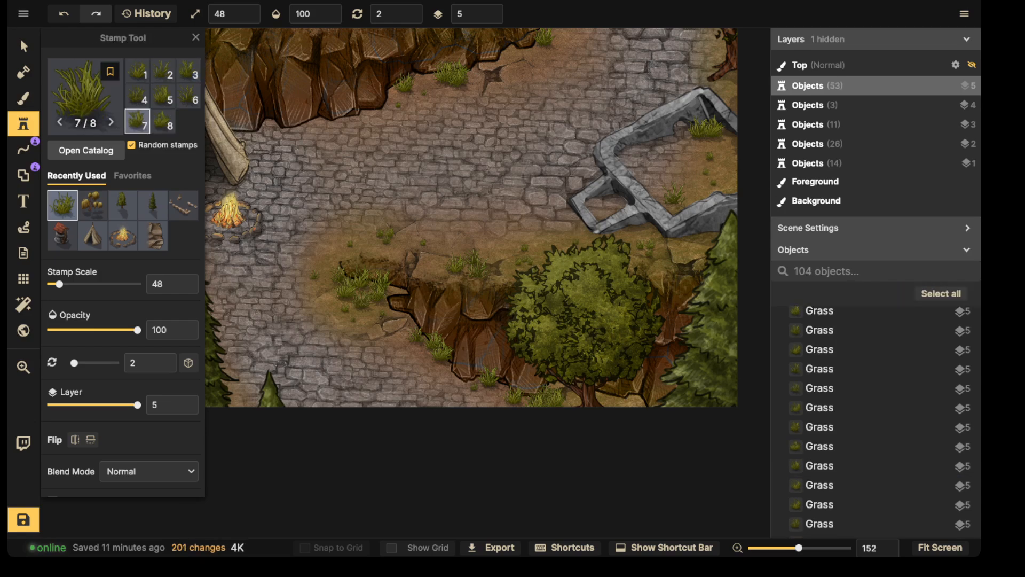
left_click(713, 182)
left_click(692, 248)
Enlarge the grass stamp and place bigger tufts around the willow trunk and on the cracked ground above the upper cliff
key("space")
left_click_drag(691, 248, 467, 445)
left_click(535, 160)
key("space")
left_click_drag(469, 187, 575, 431)
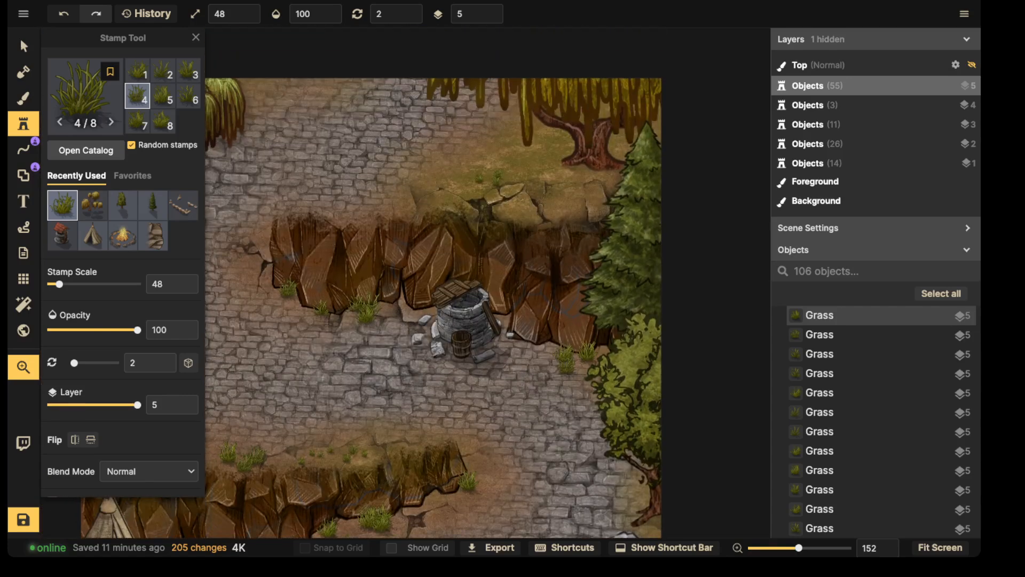
left_click(561, 171)
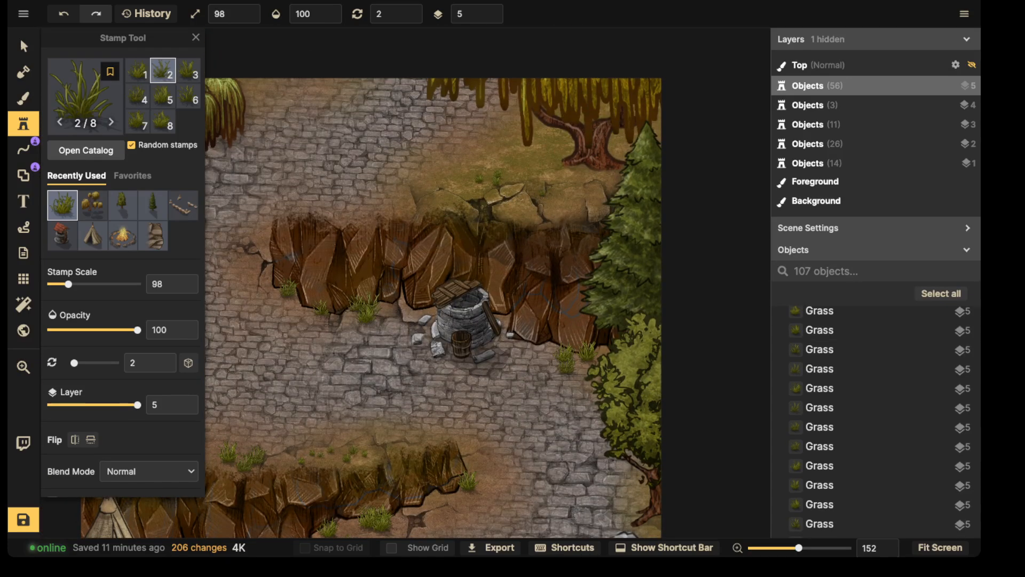
left_click(599, 165)
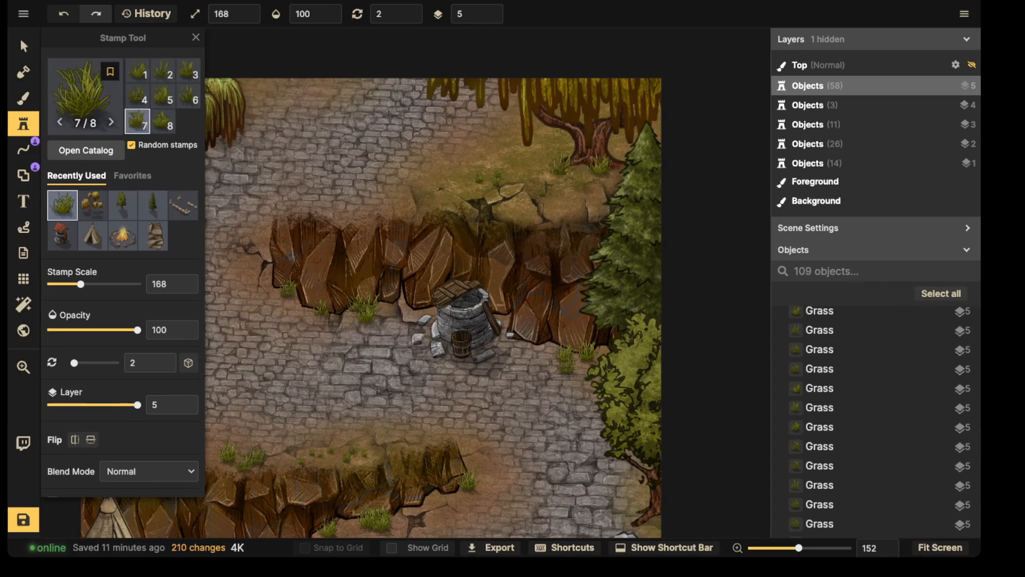
left_click(570, 190)
Select all the grass stamps on the map together and set their saturation to 62
left_click(24, 46)
scroll(495, 287, "down", 4)
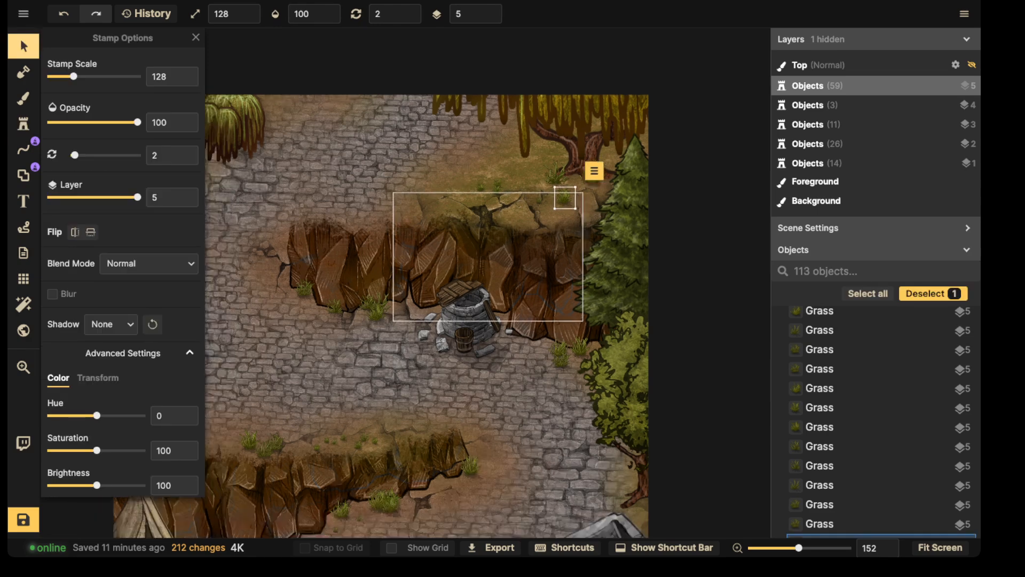
left_click(496, 207)
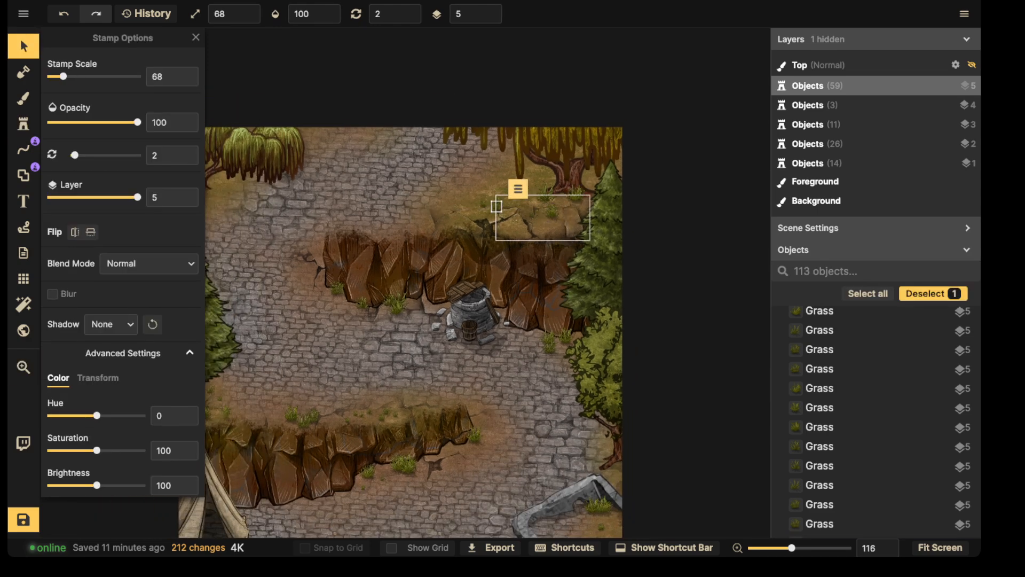
left_click(518, 189)
left_click(701, 288)
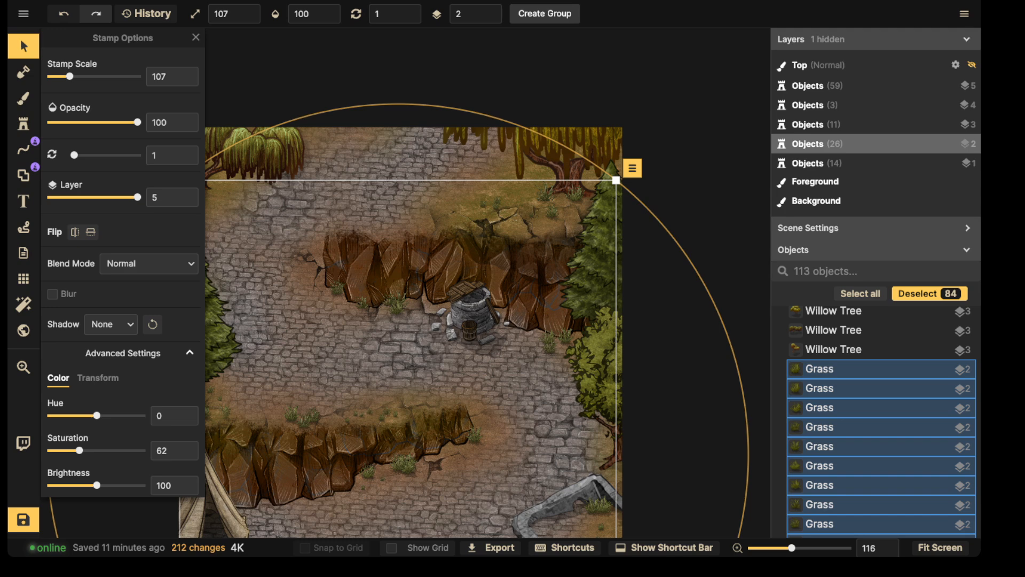
key("Escape")
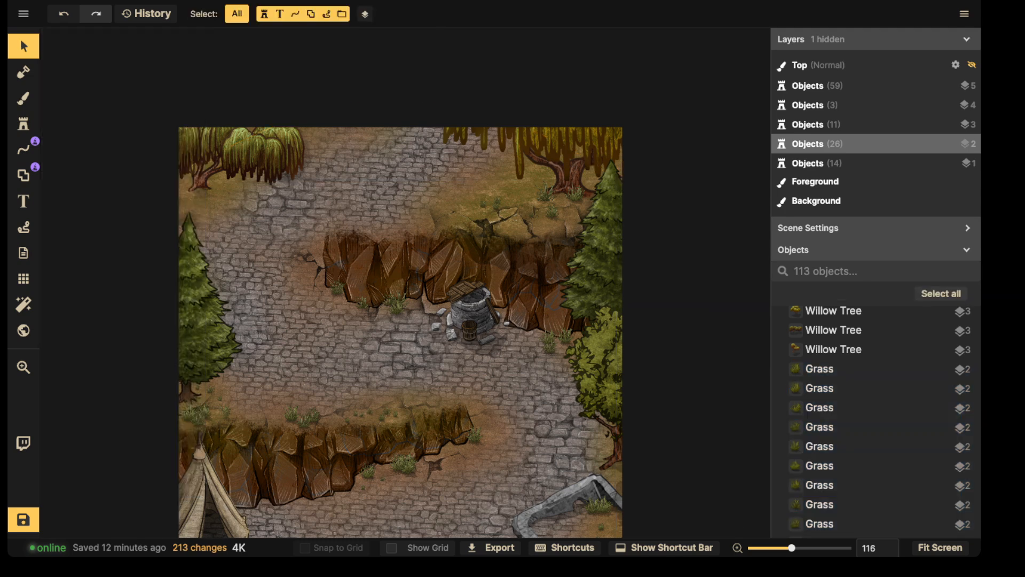
Regroup the grass tufts at the cracked edge above the upper cliff into one tight cluster
scroll(478, 205, "up", 5)
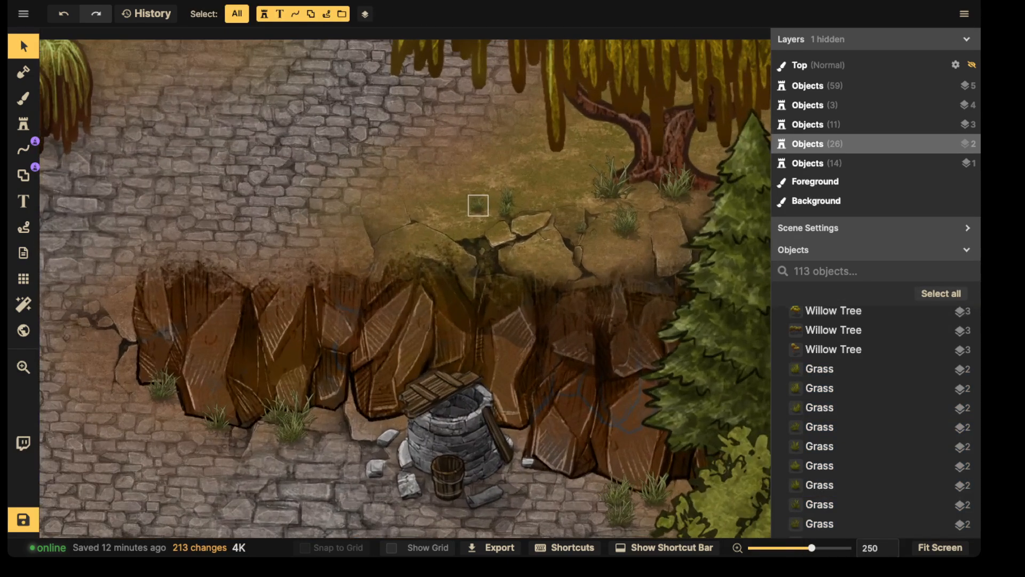
left_click(482, 204)
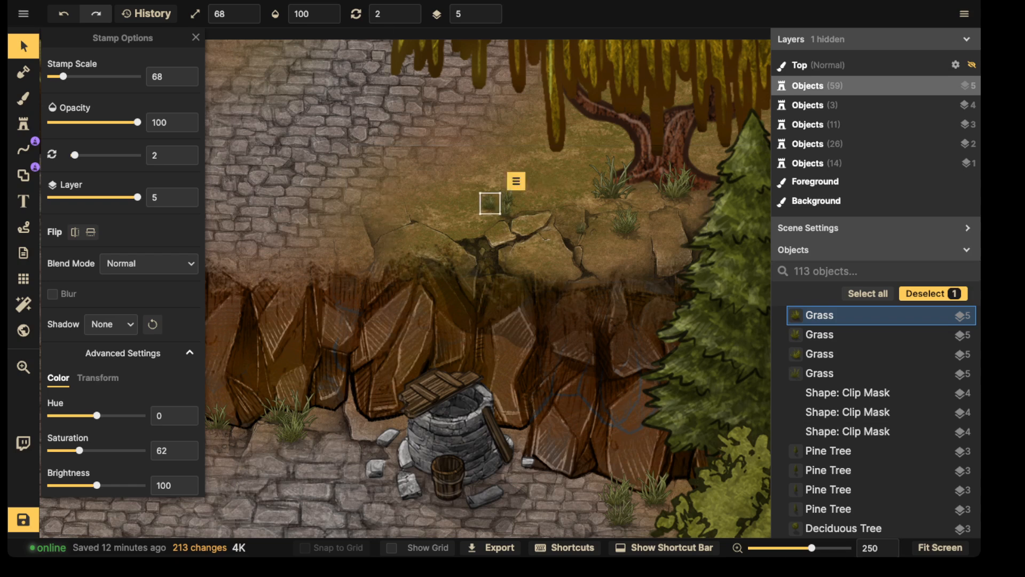
scroll(496, 203, "up", 5)
left_click_drag(497, 203, 519, 236)
left_click_drag(482, 200, 470, 189)
left_click(508, 201)
mouse_move(513, 214)
left_mouse_down()
mouse_move(502, 217)
mouse_move(529, 245)
mouse_move(496, 222)
left_mouse_up()
key("Escape")
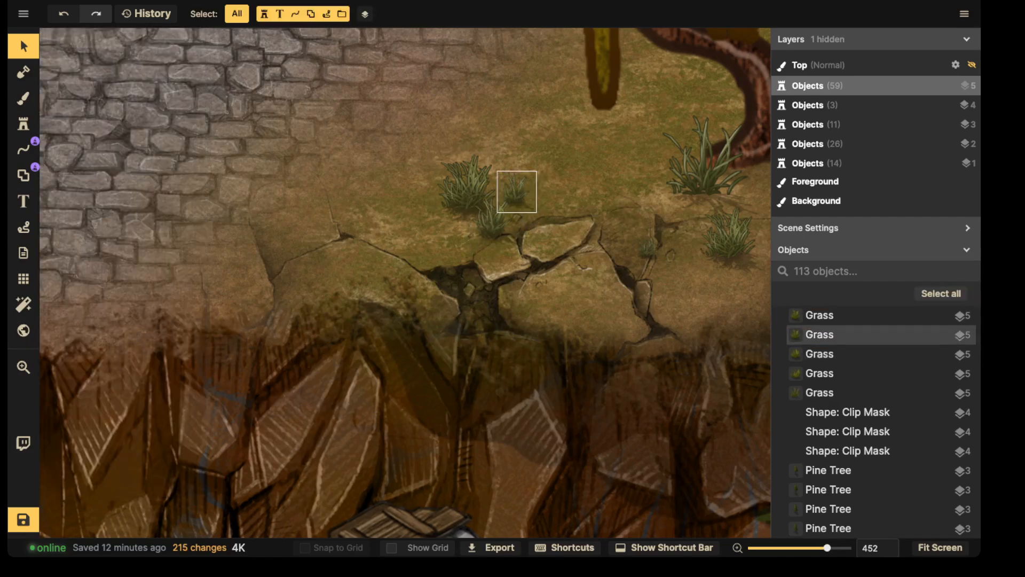
left_click(515, 191)
left_click_drag(515, 191, 511, 195)
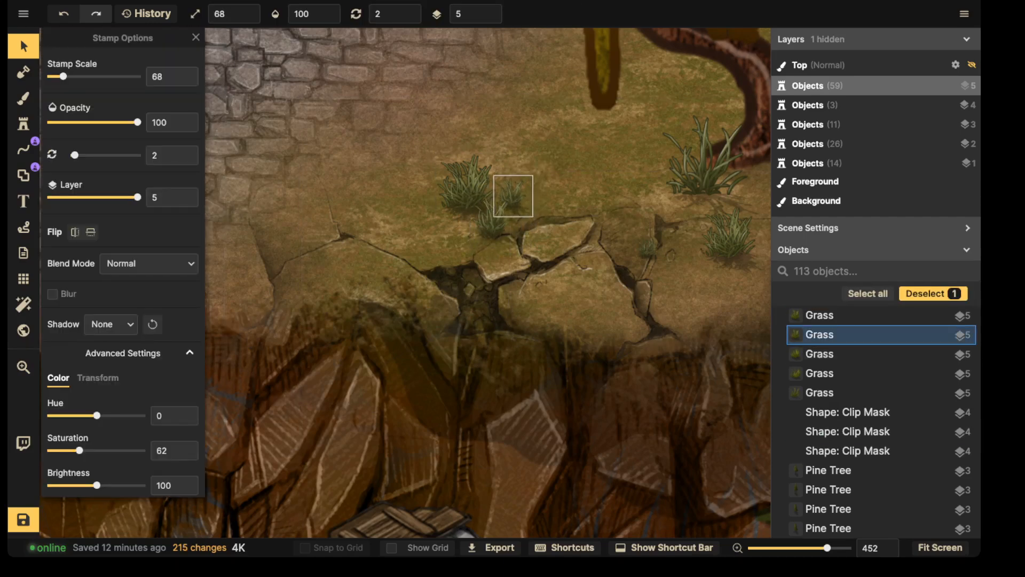
key("Escape")
scroll(360, 166, "down", 2)
scroll(362, 193, "down", 4)
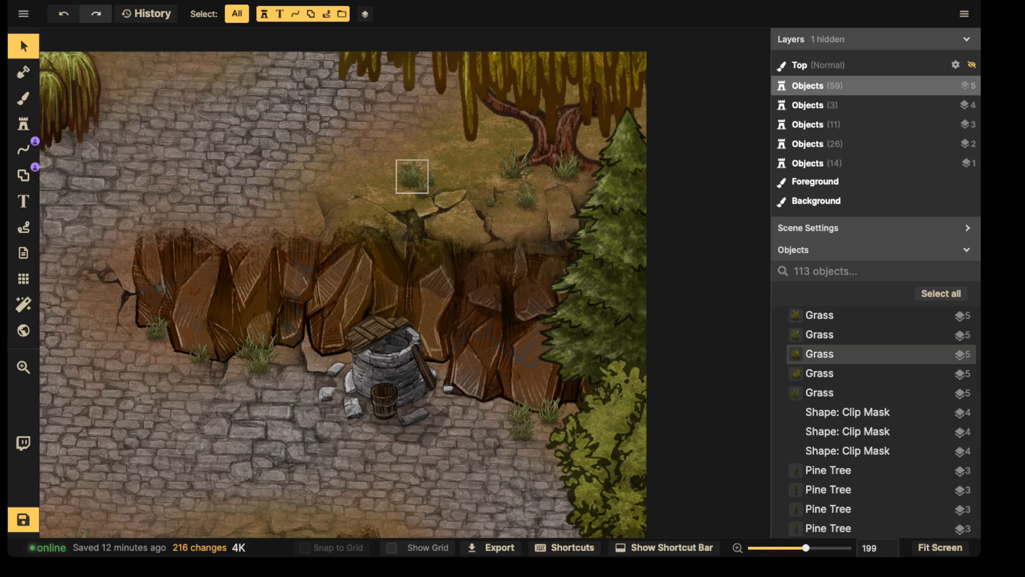
left_click(412, 176)
scroll(369, 321, "down", 2)
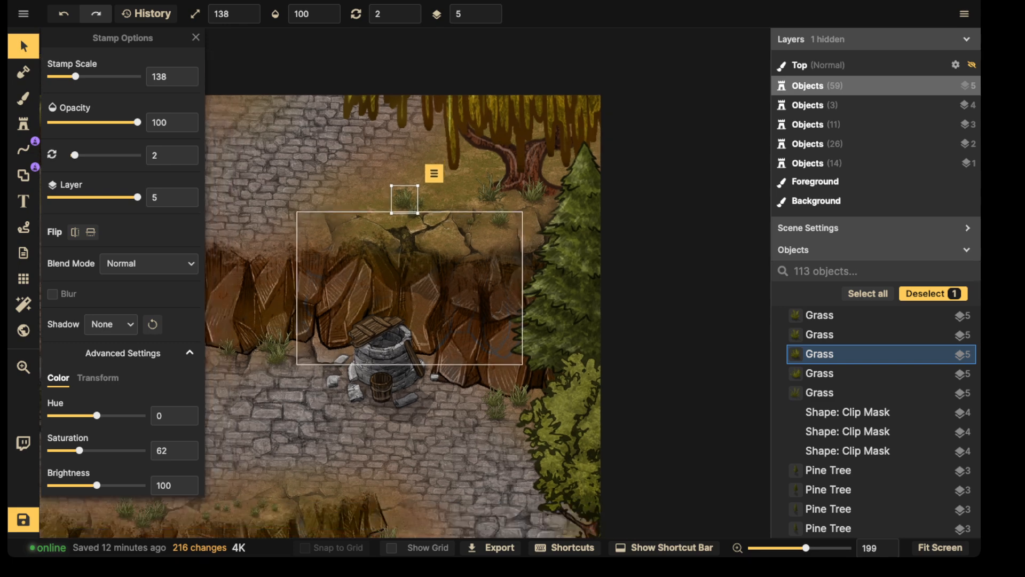
Set up the foreground brush with the recently used olive-green grass texture and a brush size of 60
key("space")
left_click_drag(369, 320, 542, 237)
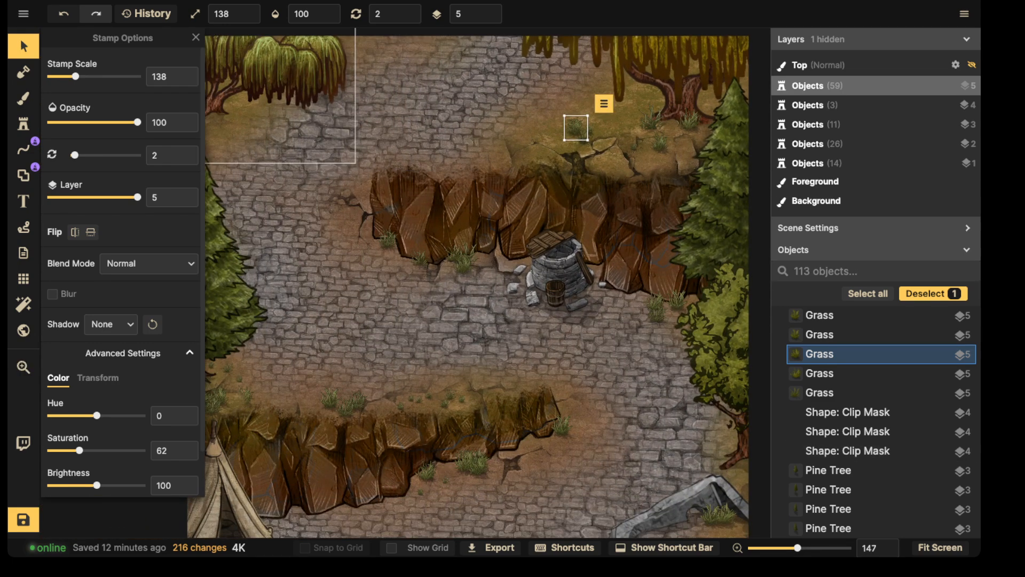
key("b")
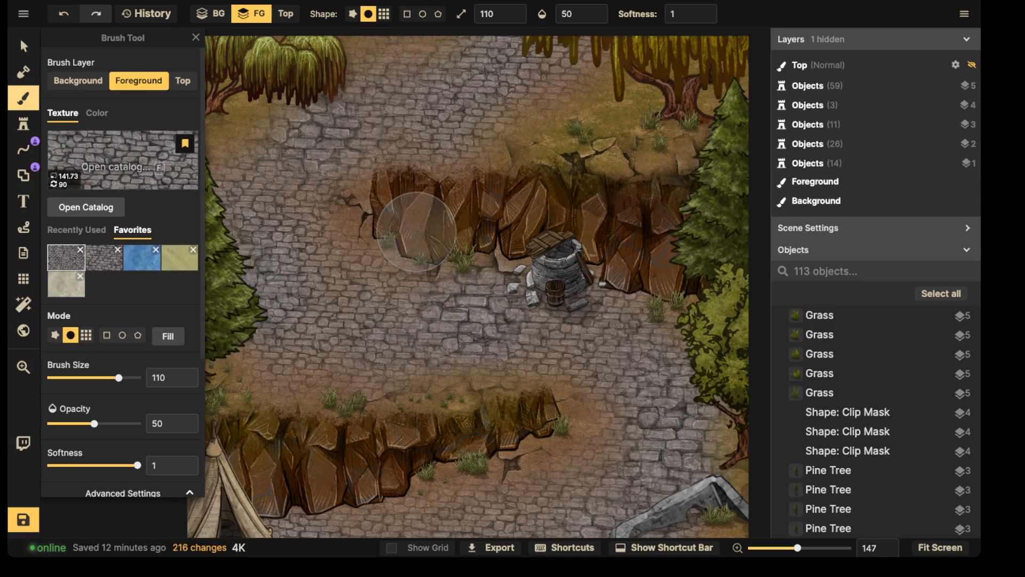
left_click(77, 230)
left_click(141, 257)
key("bracketleft")
key("bracketleft")
key("bracketleft")
key("bracketleft")
key("bracketleft")
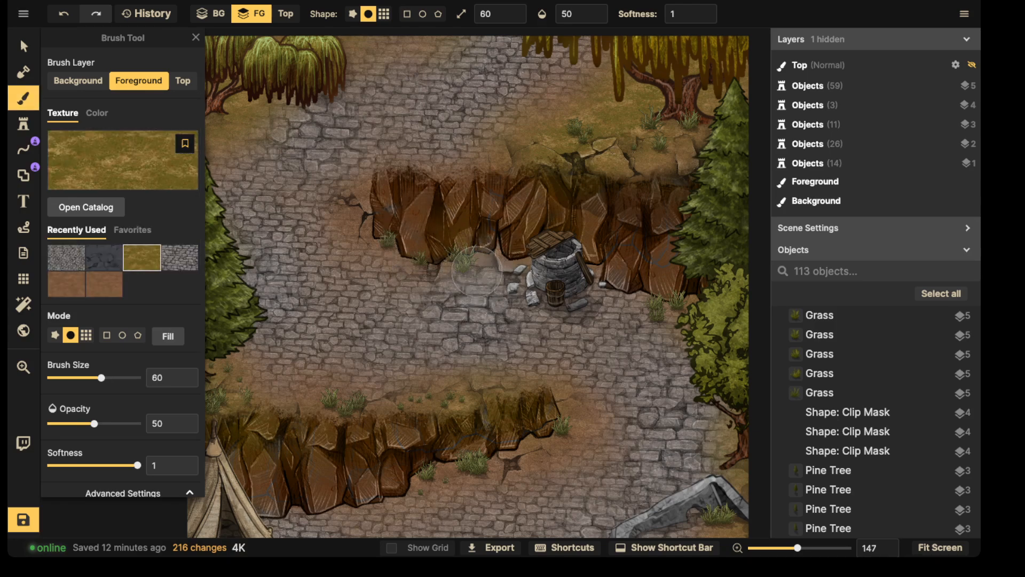
Dab grass texture under the tufts along the base of the upper cliff, left of the stone well
left_click(475, 270)
left_click(466, 270)
left_click(460, 271)
left_click(455, 266)
left_click(449, 266)
left_click(441, 265)
left_click(433, 266)
left_click(427, 264)
left_click(416, 256)
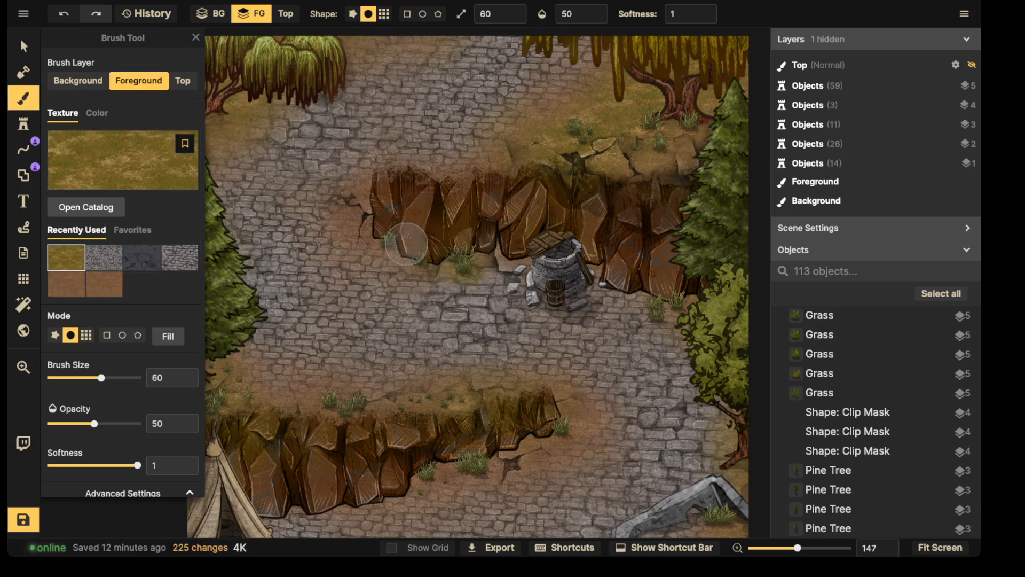
left_click(398, 243)
left_click(387, 243)
Dab grass texture on the ground around the tuft at the pointed right end of the middle cliff
key("space")
left_click_drag(487, 402, 487, 182)
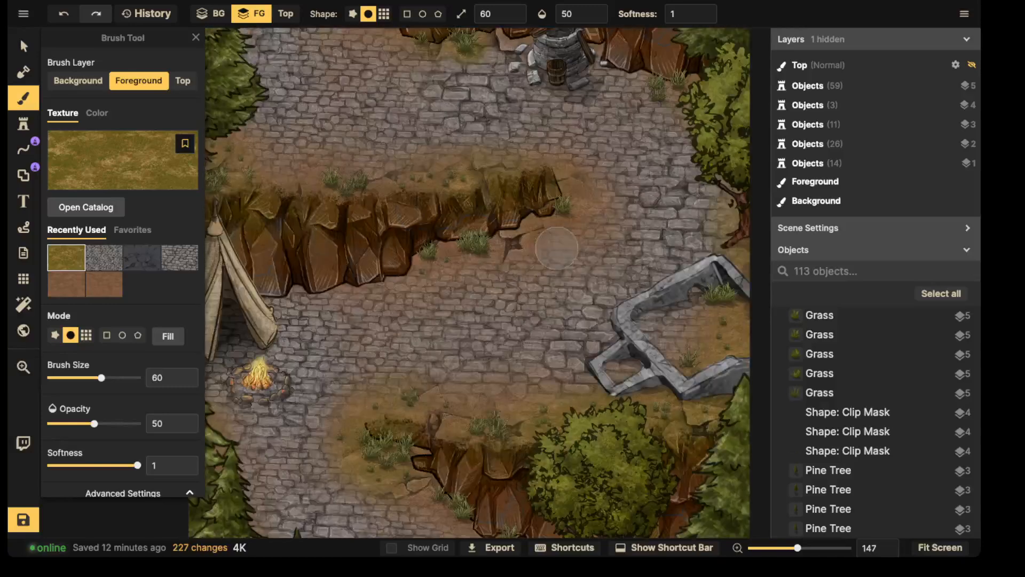
left_click(557, 219)
left_click(560, 210)
left_click(565, 212)
left_click(570, 214)
left_click(575, 210)
left_click(572, 212)
left_click(566, 214)
left_click(558, 218)
left_click(565, 220)
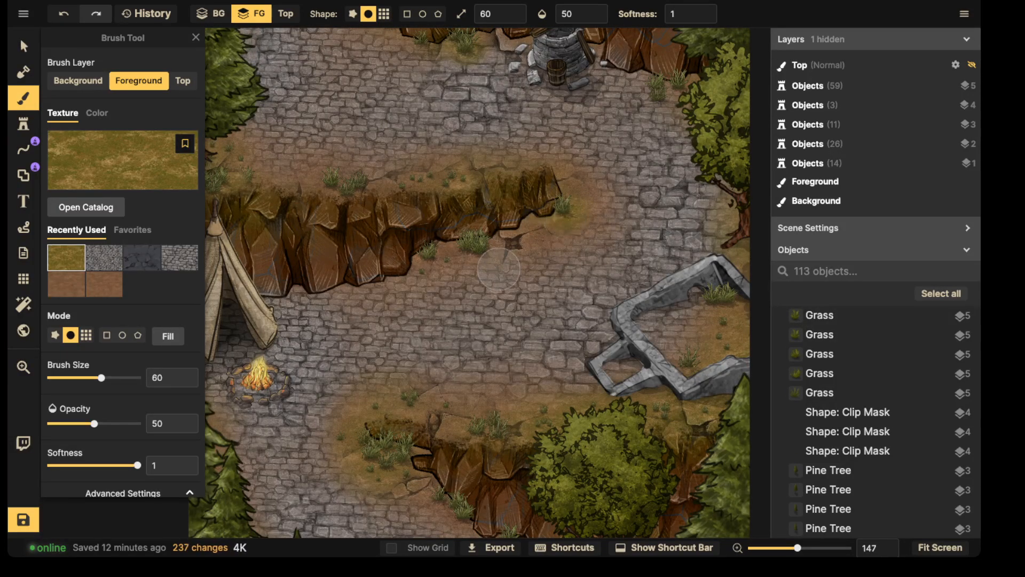
Dab grass texture under the tufts along the base of the middle cliff
left_click(498, 267)
left_click(493, 255)
left_click(463, 247)
left_click(450, 248)
left_click(462, 249)
left_click(423, 249)
Paint grass texture beneath the tufts along the top edge of the middle cliff
left_click(343, 190)
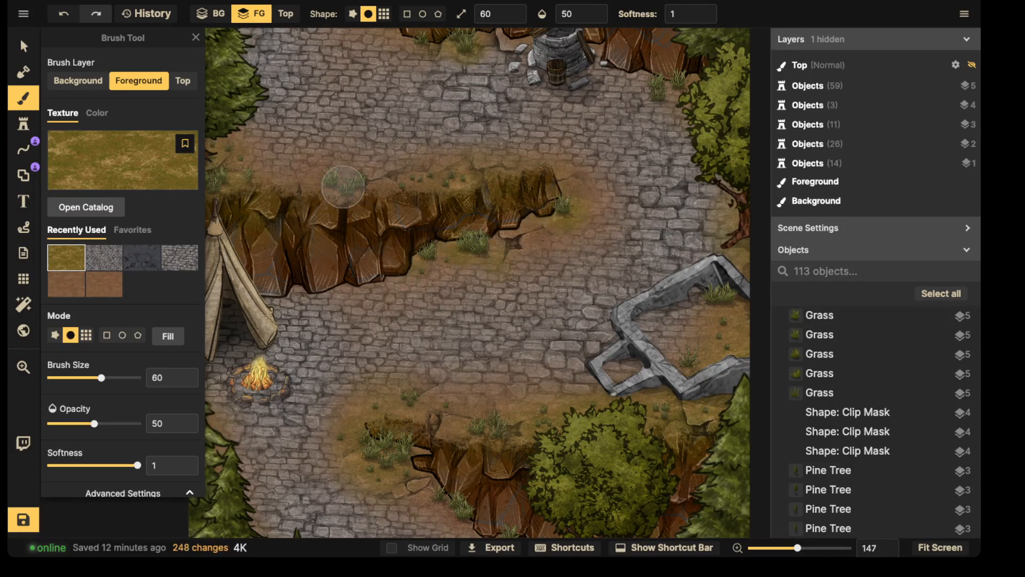
left_click(331, 186)
left_click(311, 186)
left_click(344, 184)
left_click(356, 184)
left_click(429, 185)
left_click(460, 179)
left_click(427, 184)
left_click(416, 185)
left_click(404, 182)
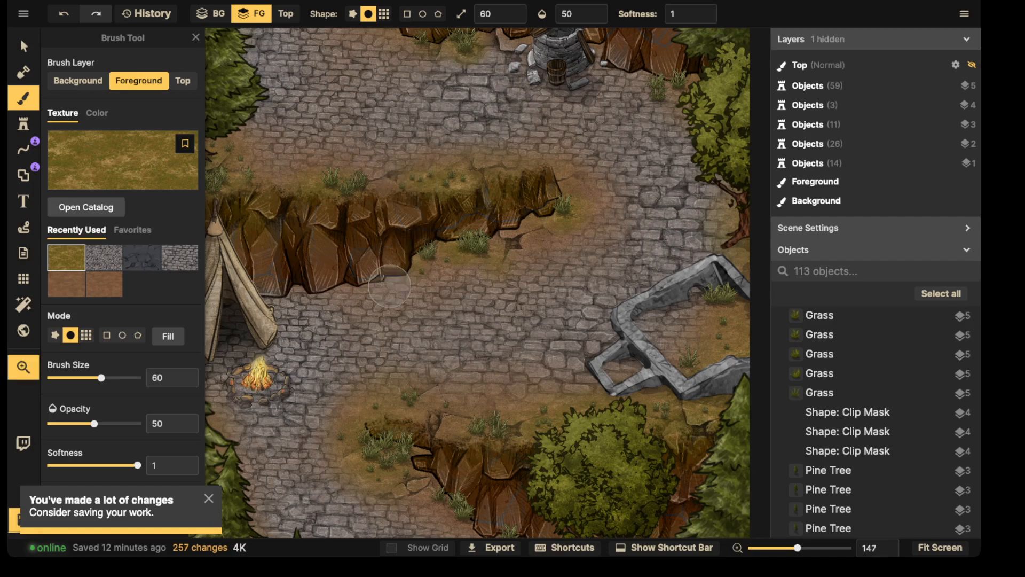
Paint grass texture under the tufts along the base of the lower cliff down to the map's bottom edge
left_click_drag(344, 398, 444, 114)
left_click(533, 227)
left_click(541, 233)
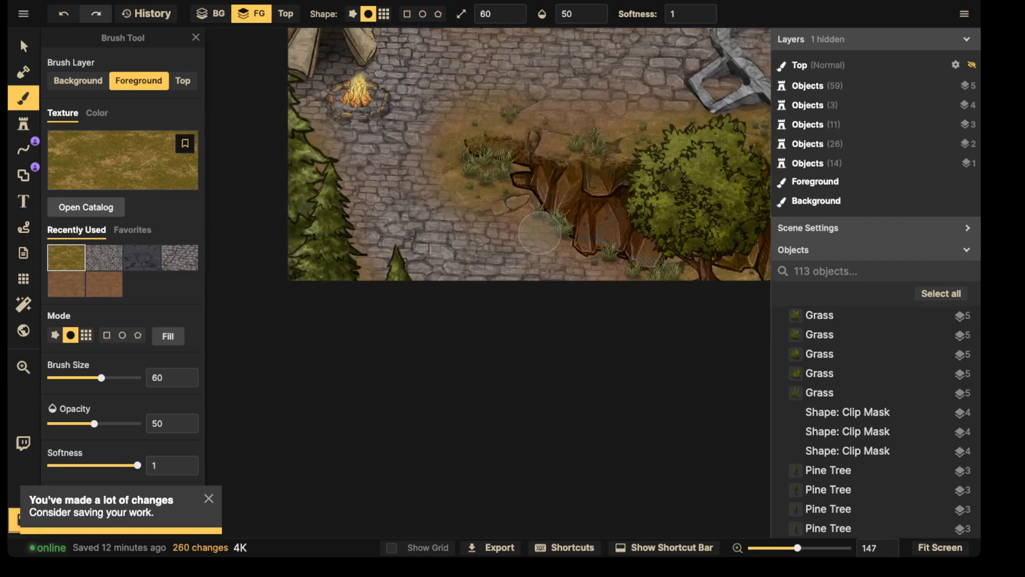
left_click(570, 229)
left_click(539, 216)
left_click(585, 234)
left_click(596, 247)
left_click(609, 260)
left_click(637, 267)
left_click(638, 271)
left_click(645, 279)
left_click(667, 280)
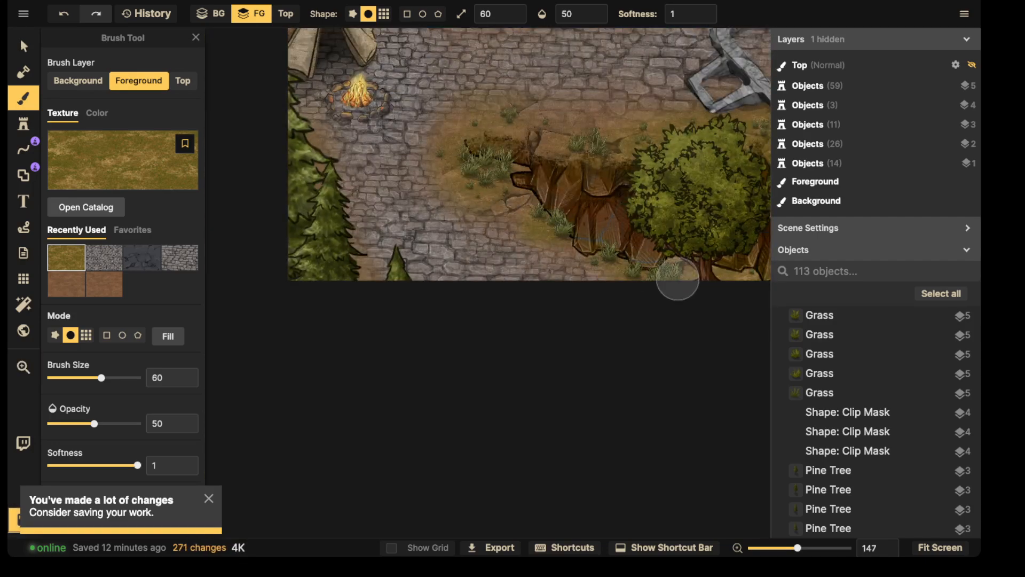
left_click(678, 280)
left_click(678, 279)
Paint grass texture over the ground inside the stone ruins, including the small side chamber
mouse_move(597, 167)
left_mouse_down()
mouse_move(464, 198)
mouse_move(421, 263)
left_mouse_up()
left_click(682, 141)
left_click(654, 106)
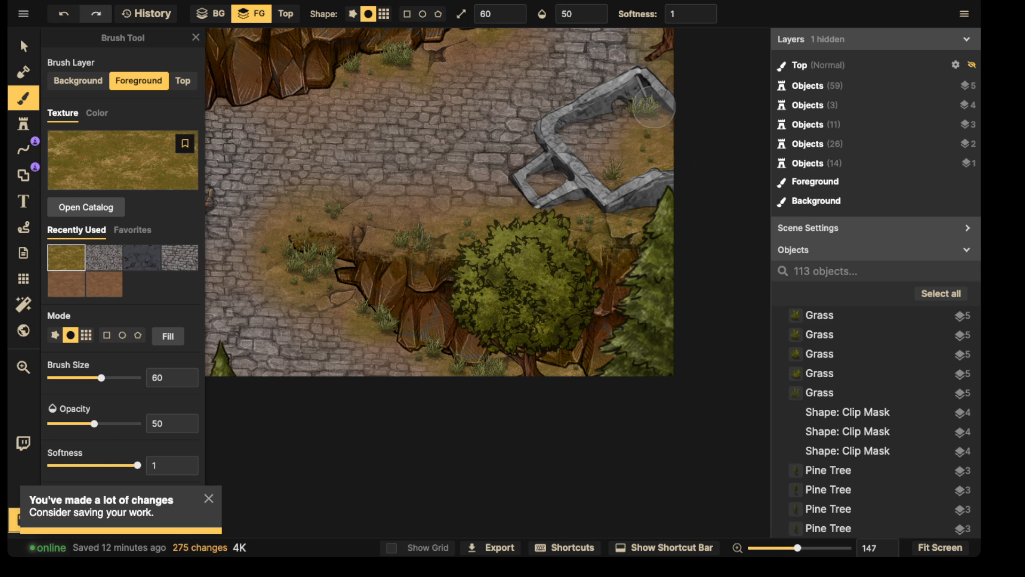
left_click(642, 106)
left_click(617, 179)
left_click(607, 175)
left_click(603, 157)
left_click(595, 134)
left_click(588, 137)
left_click(580, 136)
left_click(598, 129)
left_click(621, 123)
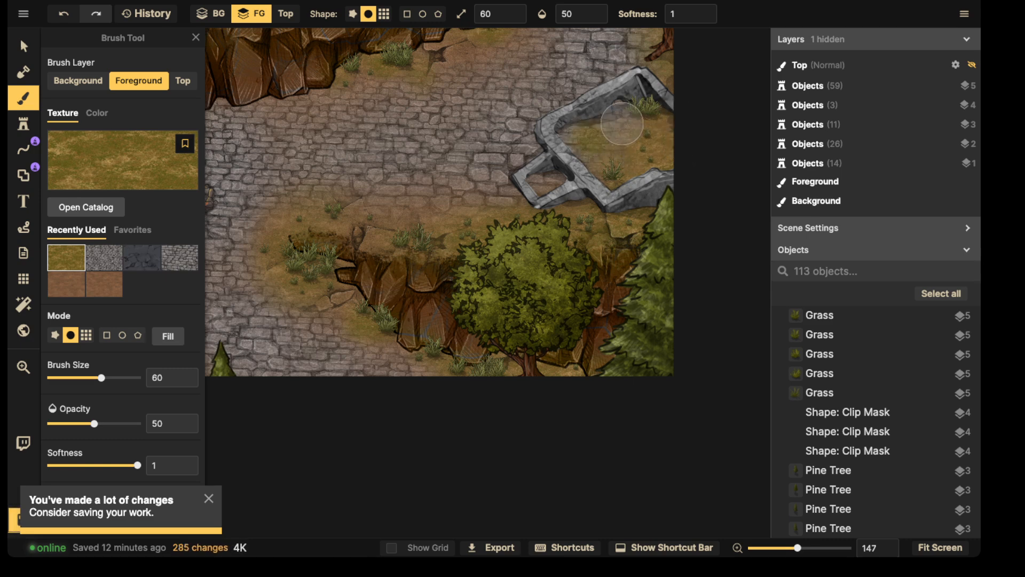
left_click(555, 130)
left_click(584, 134)
left_click(606, 134)
left_click(626, 133)
left_click(554, 186)
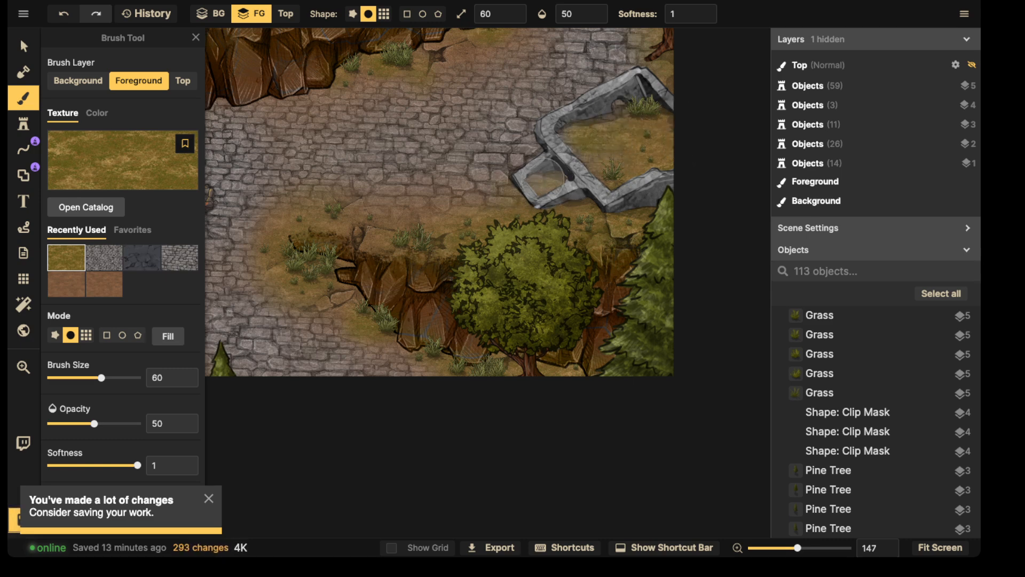
Dab more grass texture beneath the stone ruins' walls and around the small side chamber
left_click(601, 139)
left_click(608, 104)
left_click(549, 116)
left_click(537, 140)
left_click(542, 152)
left_click(525, 152)
left_click(560, 108)
left_click(595, 99)
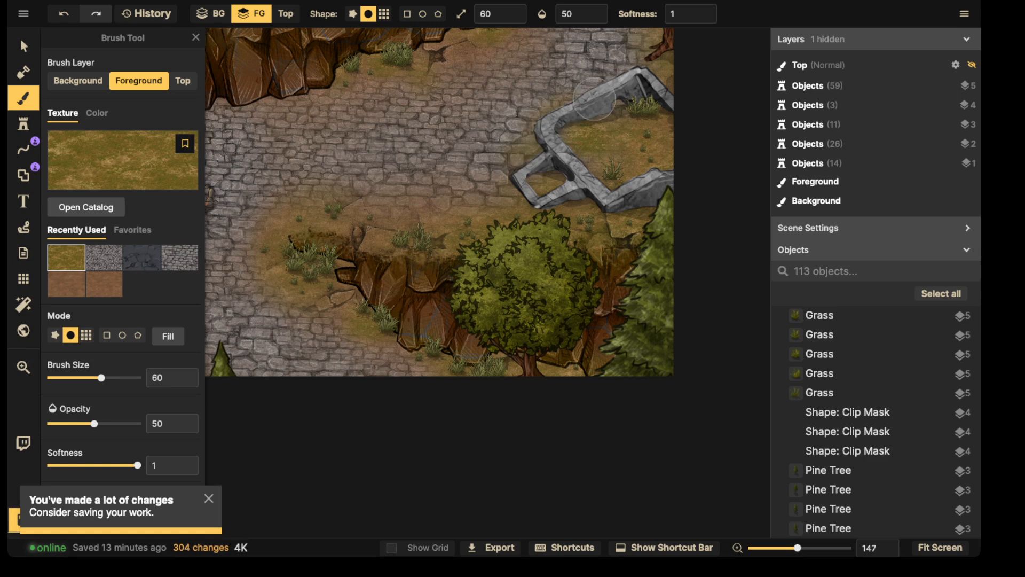
Paint grass texture across the stone path below the campfire, from the lower cliff's tip toward the pine trees
left_click_drag(293, 179, 423, 182)
left_click(360, 244)
left_click(370, 248)
left_click(332, 260)
left_click(320, 271)
left_click(313, 283)
left_click(307, 298)
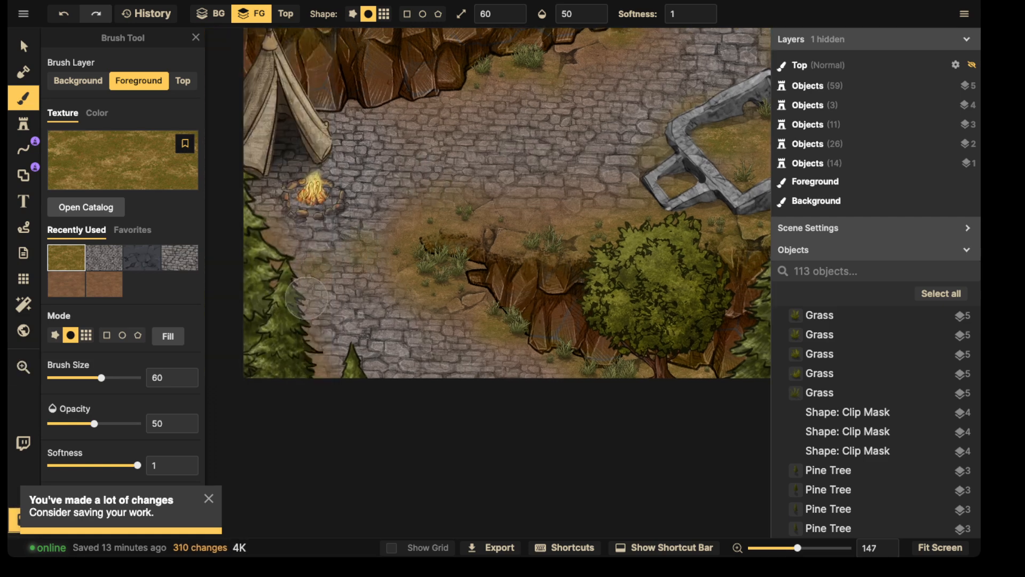
left_click(314, 279)
left_click(350, 275)
left_click(361, 279)
left_click(381, 292)
left_click(385, 272)
left_click(388, 240)
left_click(384, 246)
left_click(347, 259)
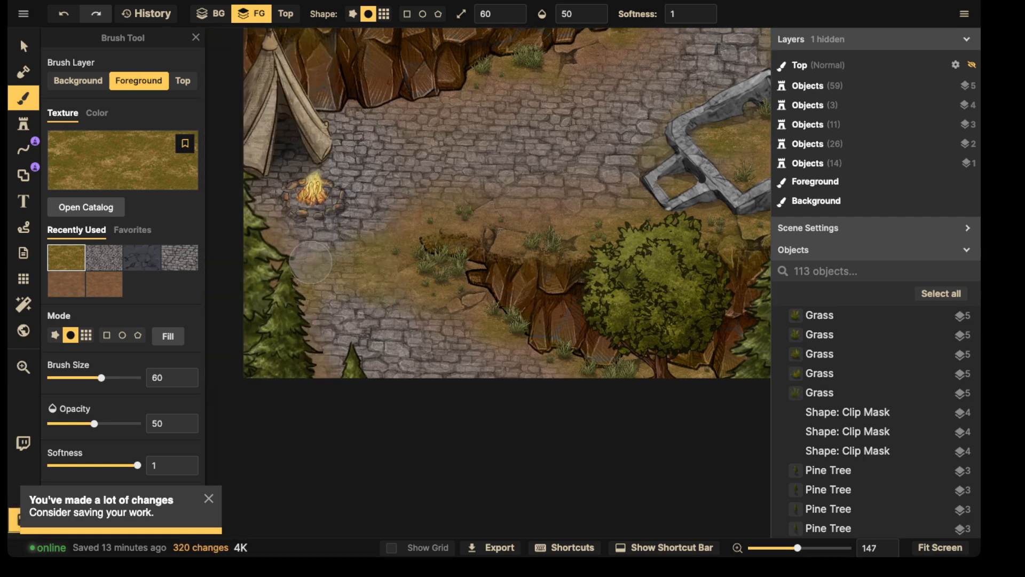
Extend the grass texture beside the pines below the campfire and down along the lower path's edge
left_click(311, 262)
left_click(287, 236)
left_click(334, 281)
left_click(316, 296)
left_click(315, 306)
left_click(315, 307)
left_click(396, 306)
Paint a strip of grass texture across the path from the middle cliff's base down past the campfire
left_click_drag(514, 167, 482, 257)
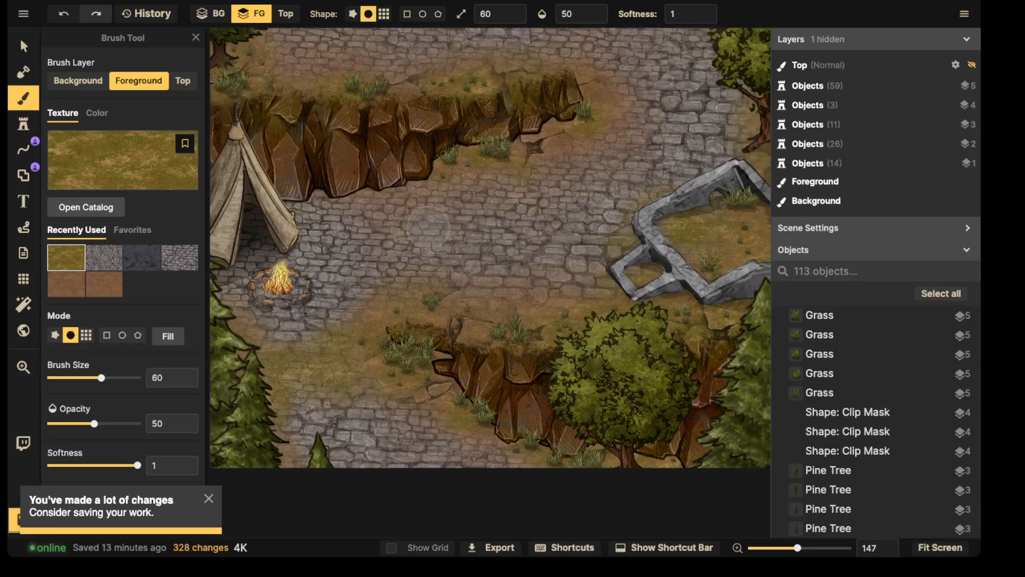
left_click(396, 207)
left_click(366, 207)
left_click(406, 245)
left_click(396, 267)
left_click(410, 287)
left_click(403, 276)
left_click(391, 211)
left_click(375, 206)
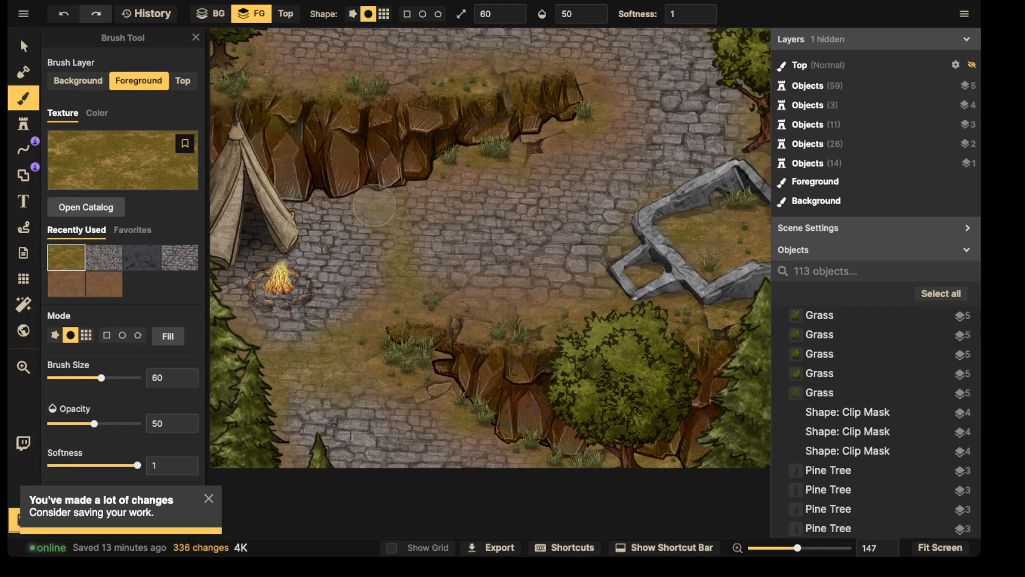
Go over the grass strip between the campfire and the main path again to thicken it
left_click(379, 205)
left_click(409, 200)
left_click(408, 235)
left_click(402, 289)
left_click(411, 300)
left_click(407, 261)
left_click(409, 216)
left_click(414, 205)
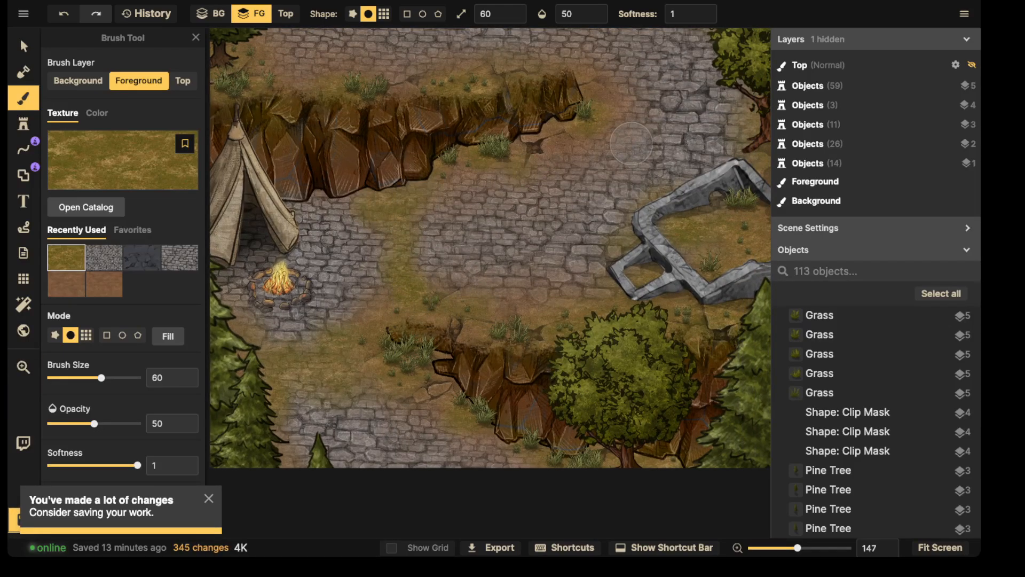
Paint grass texture across the path from below the ruined well toward the middle cliff's tip
scroll(631, 143, "down", 3)
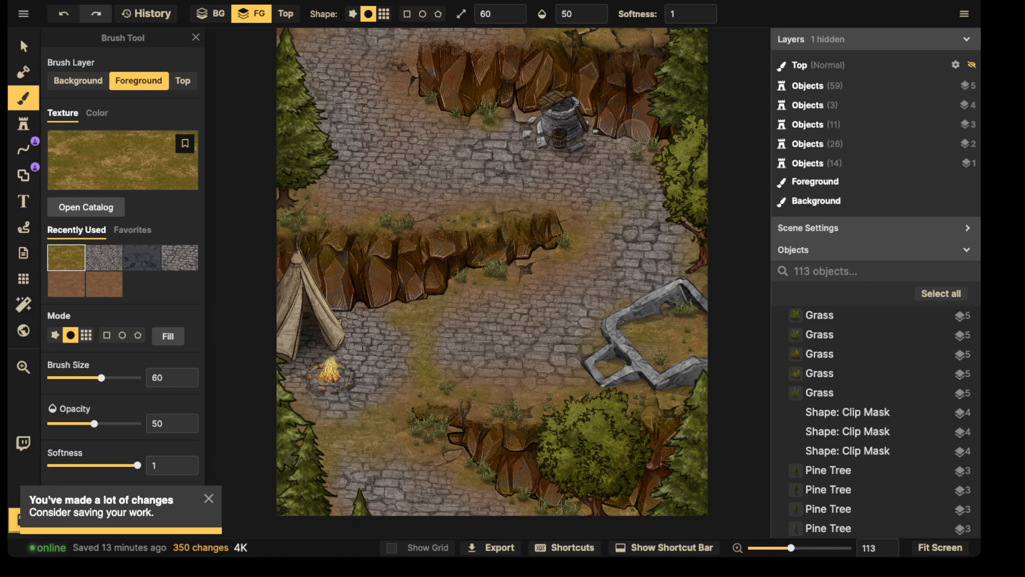
left_click(634, 141)
left_click(617, 179)
left_click(588, 192)
left_click(581, 210)
Paint a grass strip across the path linking the upper cliff's base with the top of the middle cliff
left_click(521, 198)
left_click(501, 191)
left_click(497, 176)
left_click(485, 154)
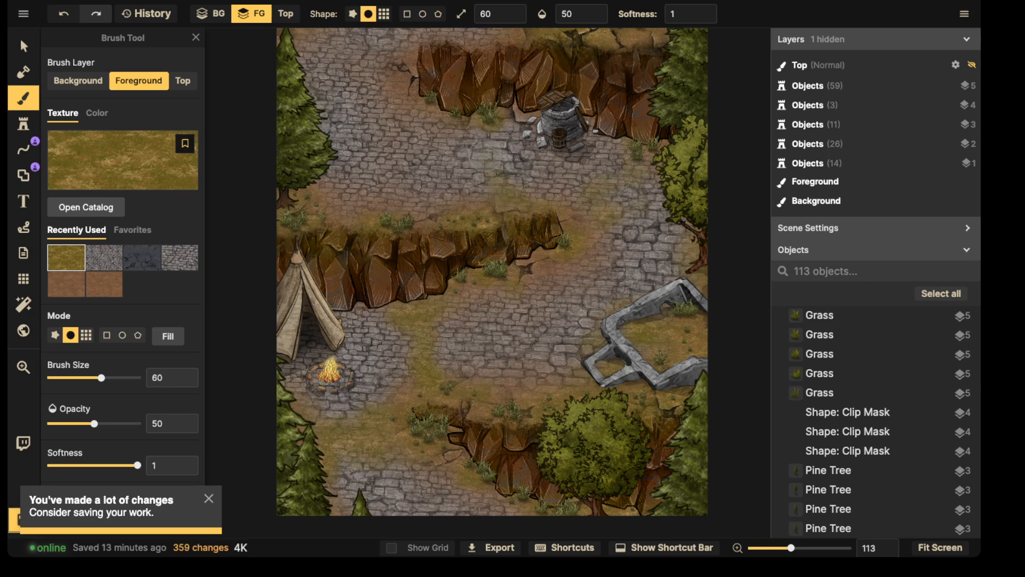
left_click(458, 130)
left_click(476, 132)
left_click(469, 153)
left_click(465, 169)
left_click(498, 165)
left_click(490, 180)
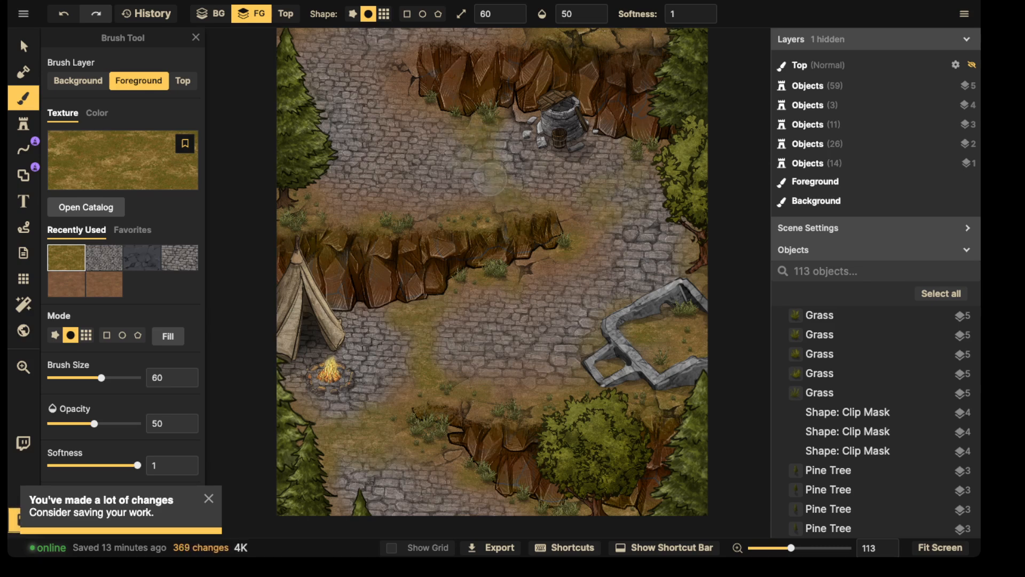
left_click(519, 188)
left_click(477, 140)
left_click(479, 164)
left_click(477, 144)
Paint grass texture over the path above the left half of the middle cliff
left_click(442, 119)
left_click(387, 179)
left_click(363, 200)
left_click(320, 192)
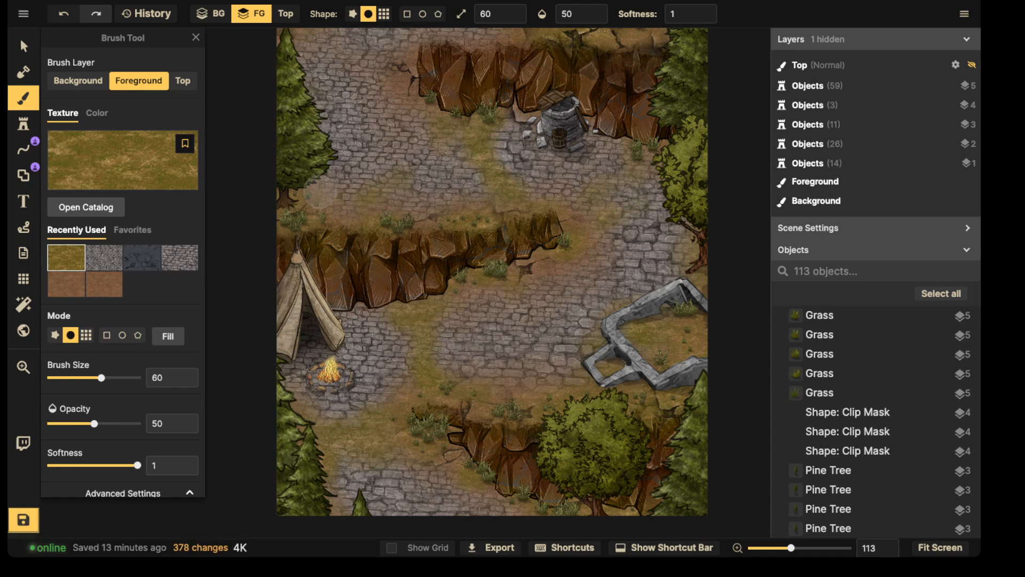
left_click(391, 191)
Dab grass texture from the middle cliff's tip across the path to the deciduous tree and the ruins
left_click(586, 190)
left_click(609, 189)
left_click(653, 201)
left_click(674, 214)
left_click(688, 226)
left_click(660, 242)
left_click(651, 322)
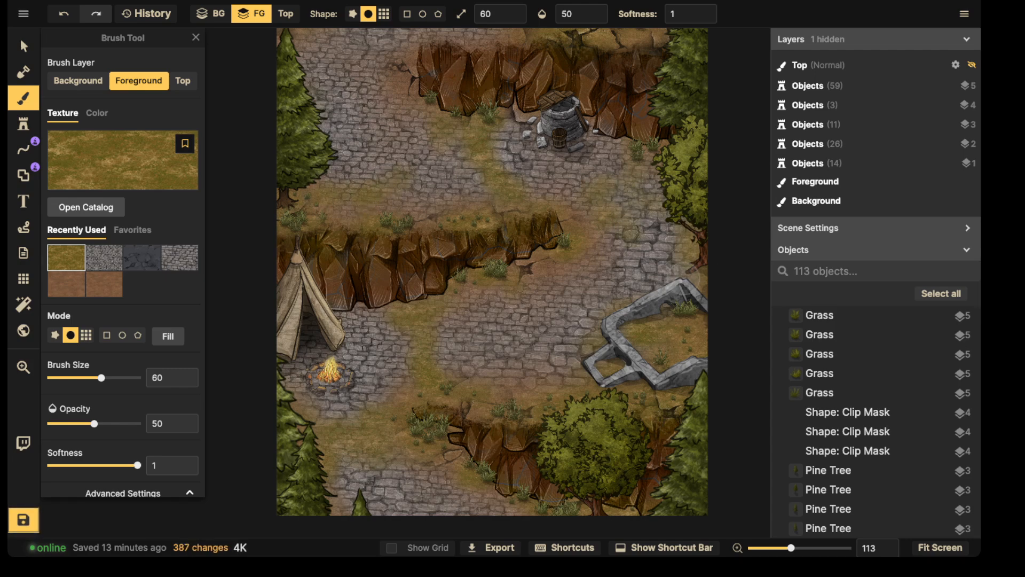
Blend more grass texture into the path between the deciduous tree, the well and the middle cliff's tip
left_click(666, 246)
left_click(643, 243)
left_click(620, 241)
left_click(642, 218)
left_click(663, 196)
left_click(618, 169)
left_click(660, 168)
left_click(623, 198)
left_click(558, 199)
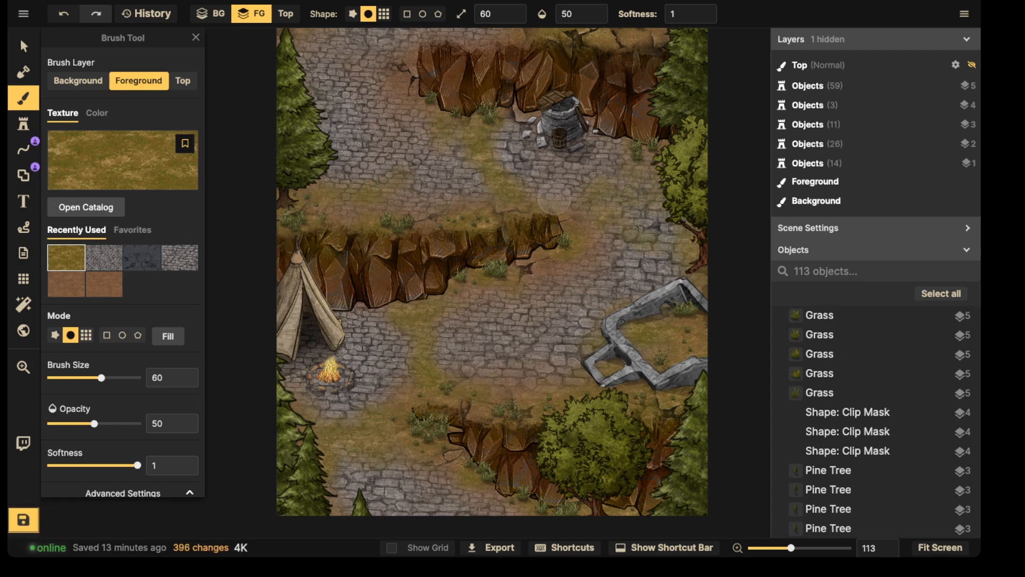
Paint a grass band across the upper path from the left pine tree to the upper cliff's tip
scroll(466, 208, "down", 3)
scroll(466, 211, "down", 3)
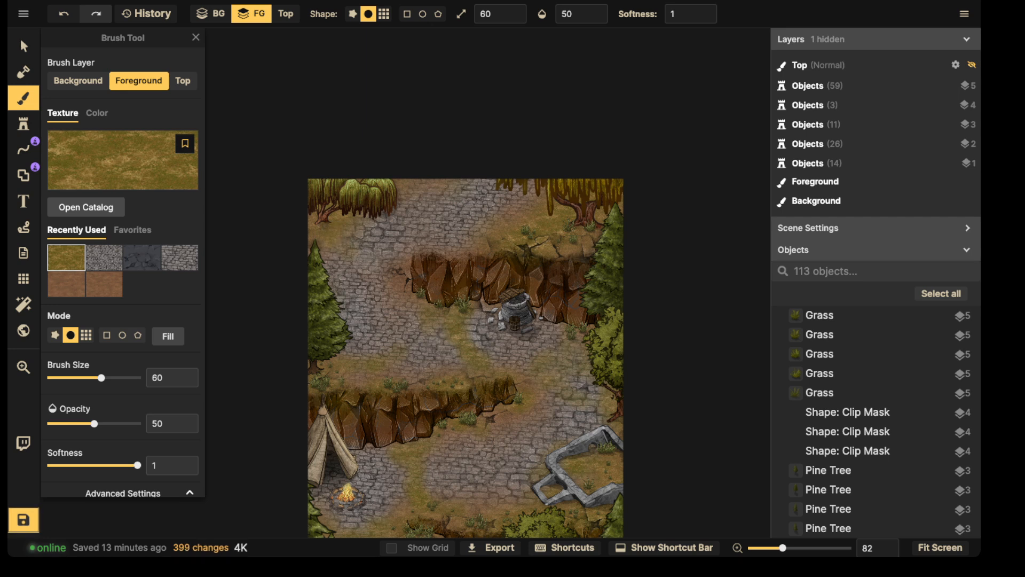
left_click(345, 250)
left_click(335, 255)
left_click(320, 260)
left_click(349, 255)
left_click(372, 261)
left_click(383, 277)
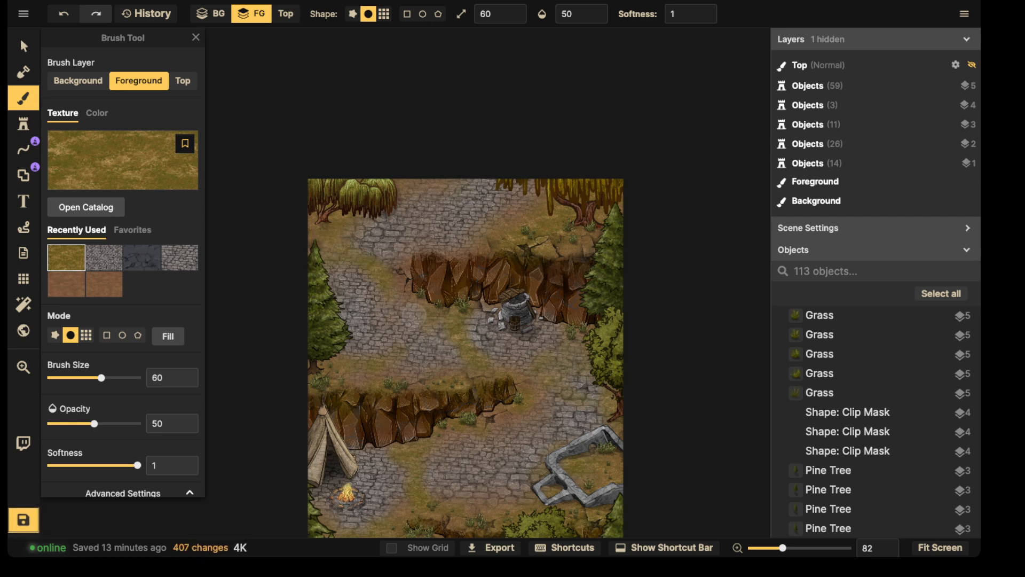
Paint a diagonal grass band from the upper cliff's base down toward the top of the middle cliff
left_click(412, 322)
left_click(405, 335)
left_click(396, 342)
left_click(390, 348)
left_click(384, 355)
left_click(383, 357)
Paint grass texture along the edges of the top path between the two willow trees
left_click(497, 216)
left_click(475, 214)
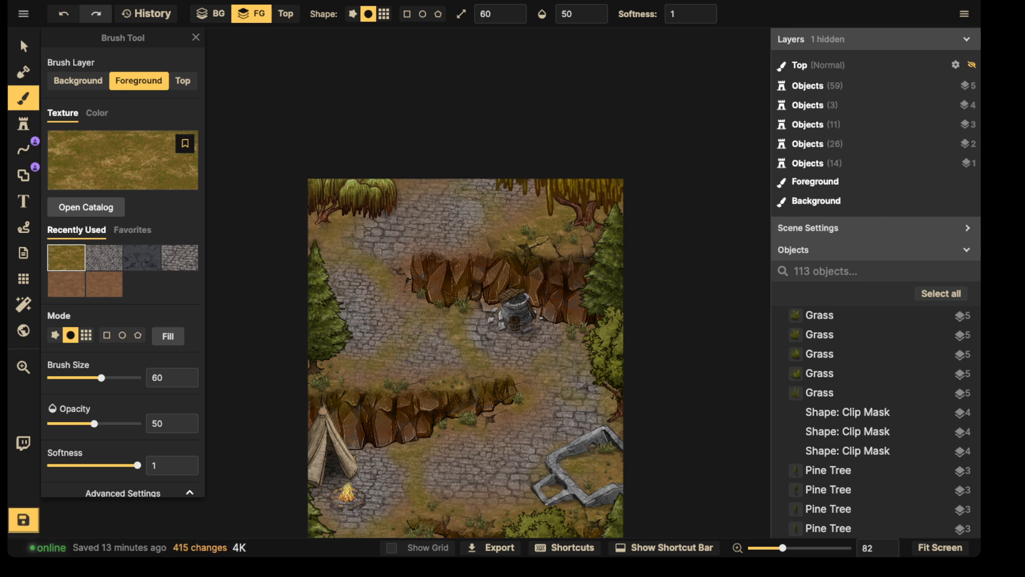
left_click(475, 198)
left_click(461, 185)
left_click(444, 174)
left_click(475, 215)
left_click(508, 221)
left_click(545, 200)
left_click(463, 195)
left_click(419, 173)
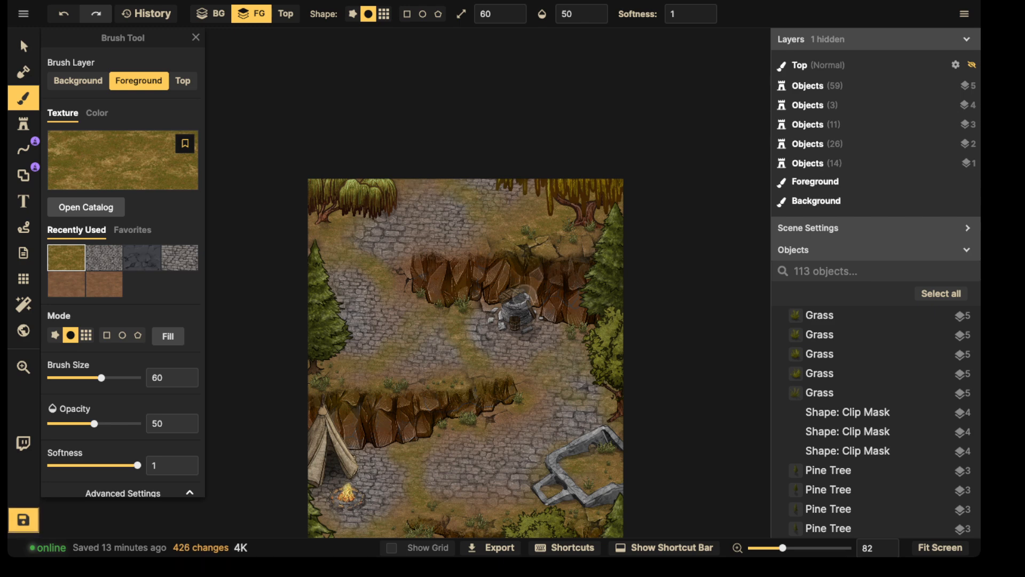
Bring the whole map into view, switch to the Select tool and save the map
scroll(477, 314, "down", 3)
key("space")
left_click_drag(475, 315, 468, 161)
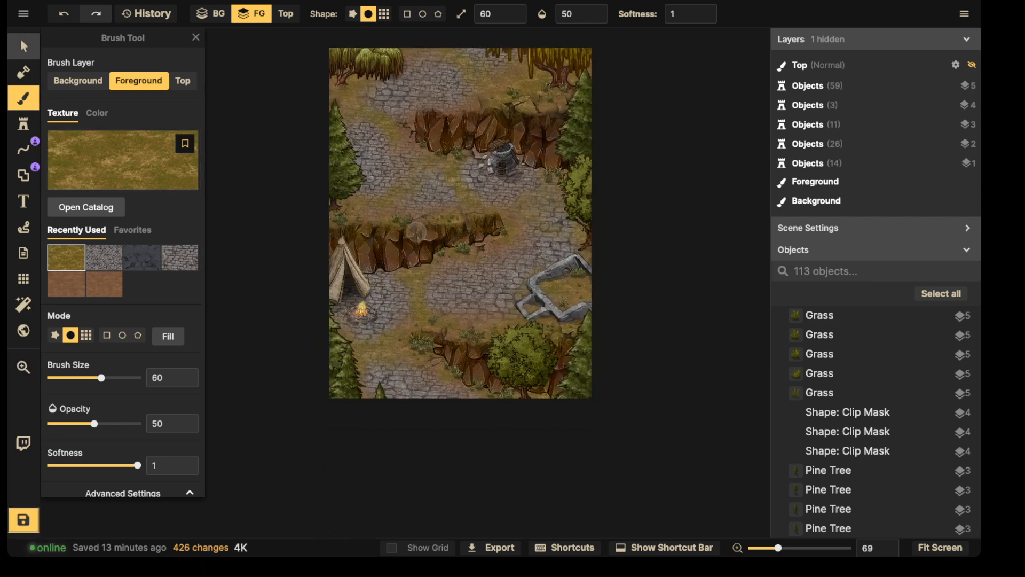
left_click(24, 46)
key("ctrl+s")
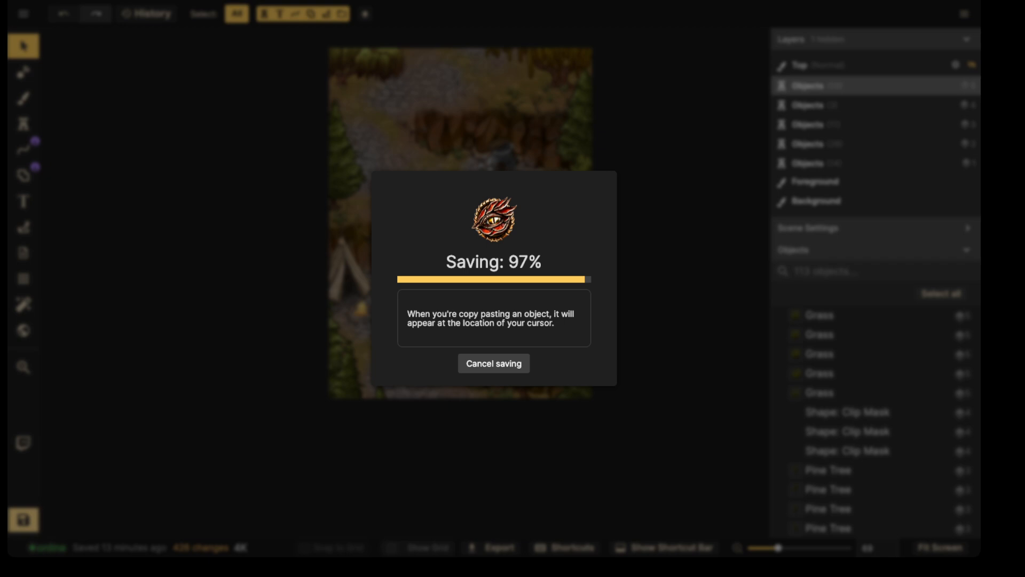
Search the stamp catalog for "stump" and choose the tree stump stamp
scroll(428, 196, "up", 5)
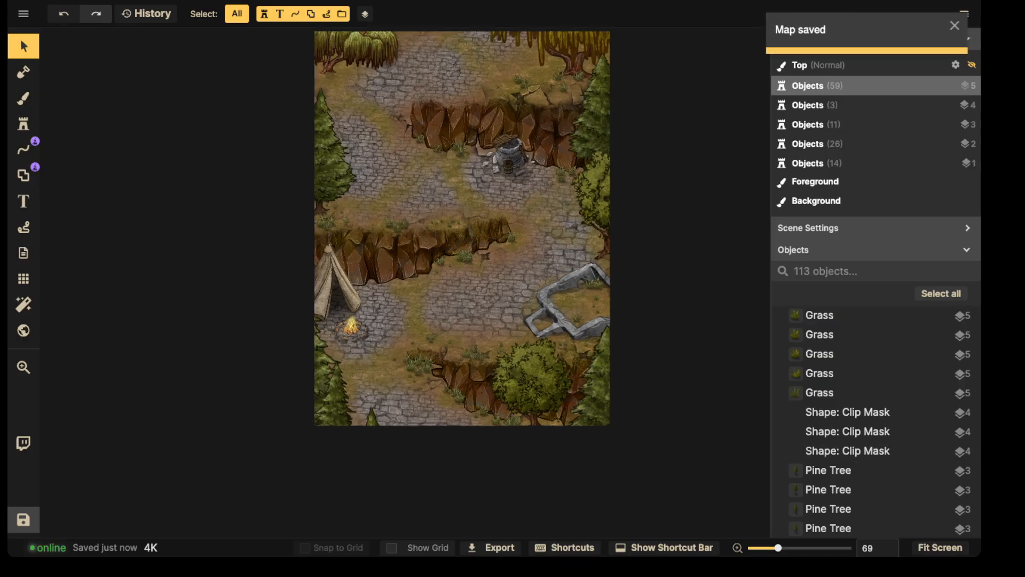
scroll(406, 207, "up", 2)
left_click(24, 124)
left_click(84, 102)
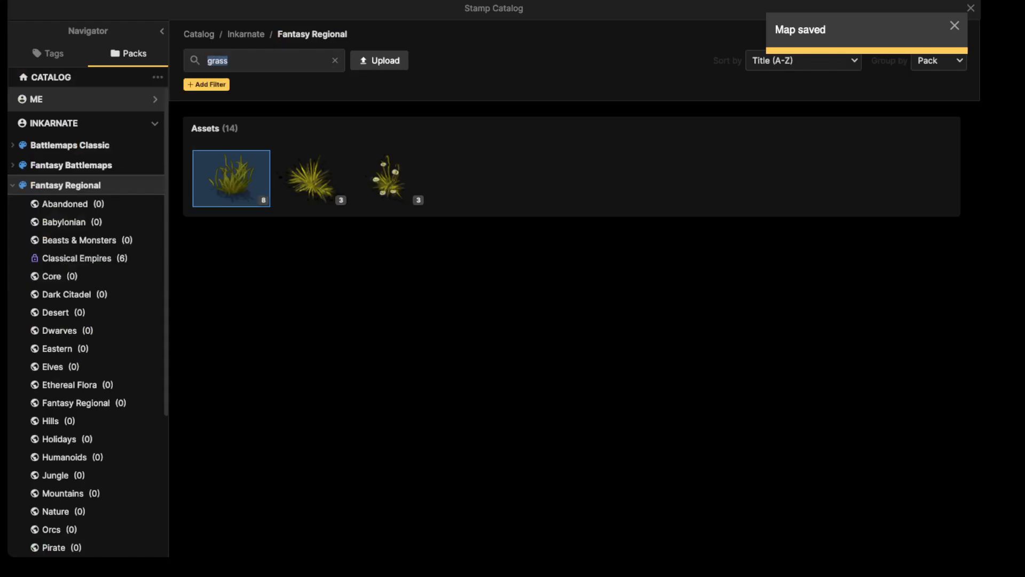
key("BackSpace")
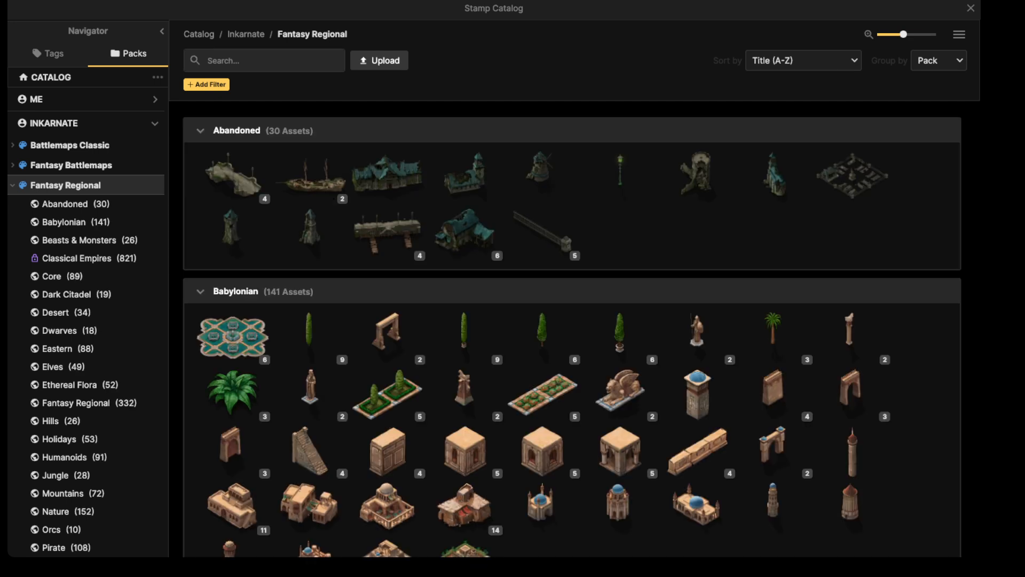
type("st")
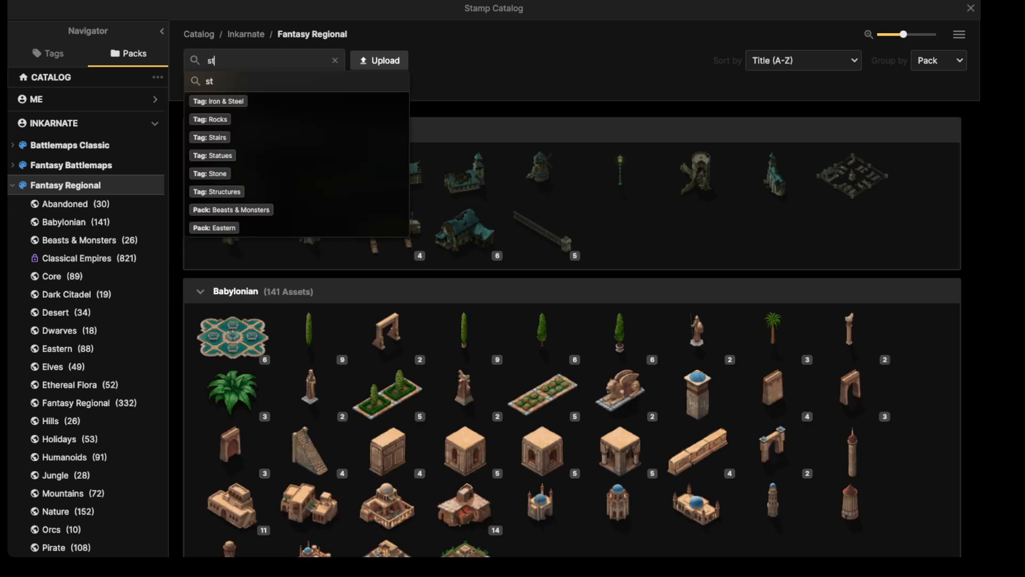
type("ump")
key("Return")
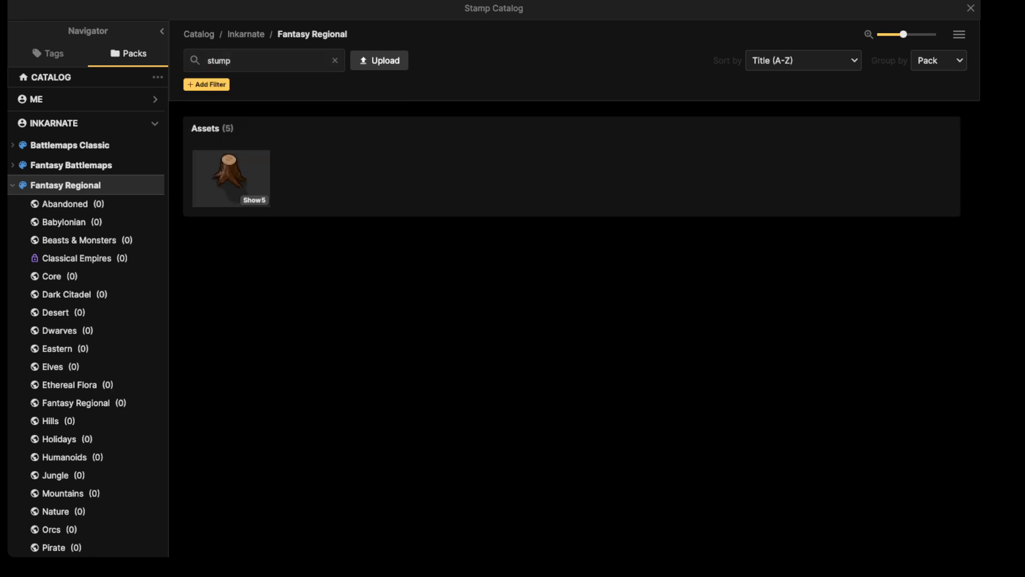
left_click(231, 176)
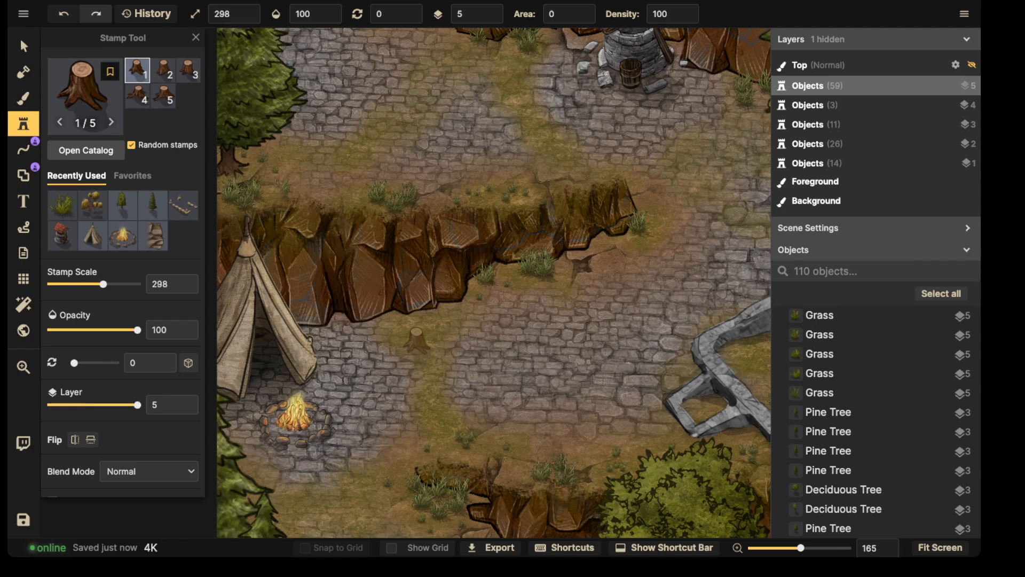
Set the stamp scale to 348 and place two stumps at the middle cliff's base and one beside the lower cliff
left_click_drag(417, 340, 601, 437)
scroll(428, 264, "up", 4)
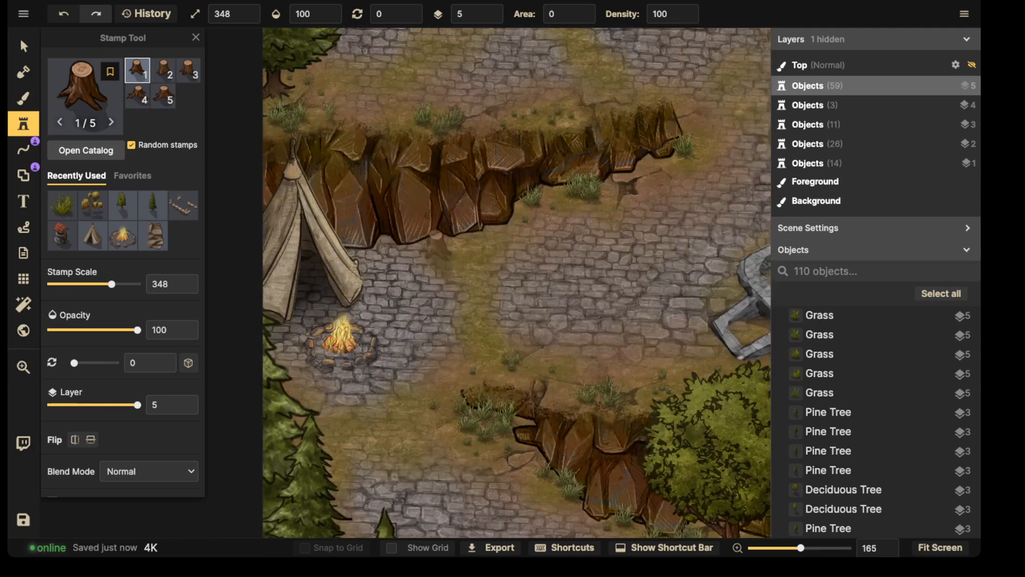
left_click(441, 241)
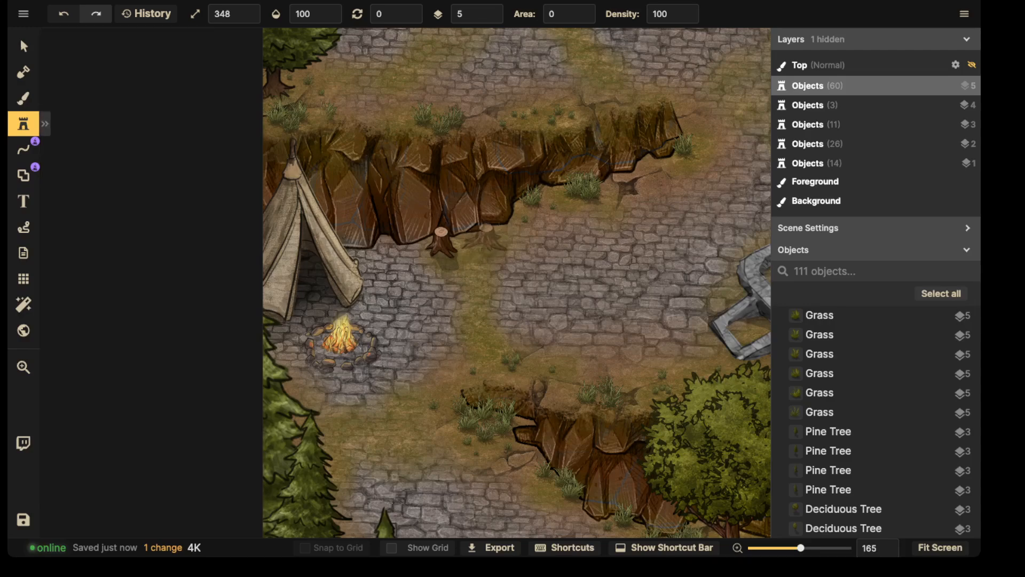
left_click(485, 238)
left_click_drag(561, 499, 470, 305)
left_click(431, 268)
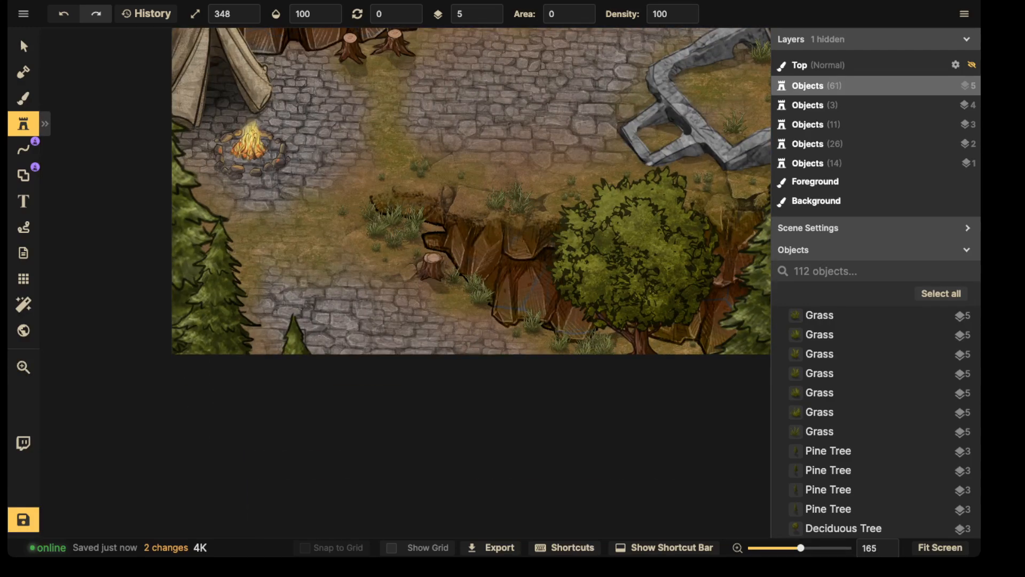
Place two tree stumps on top of the middle cliff, one near each end
left_click_drag(505, 201, 314, 427)
scroll(454, 283, "down", 5)
left_click_drag(454, 283, 565, 378)
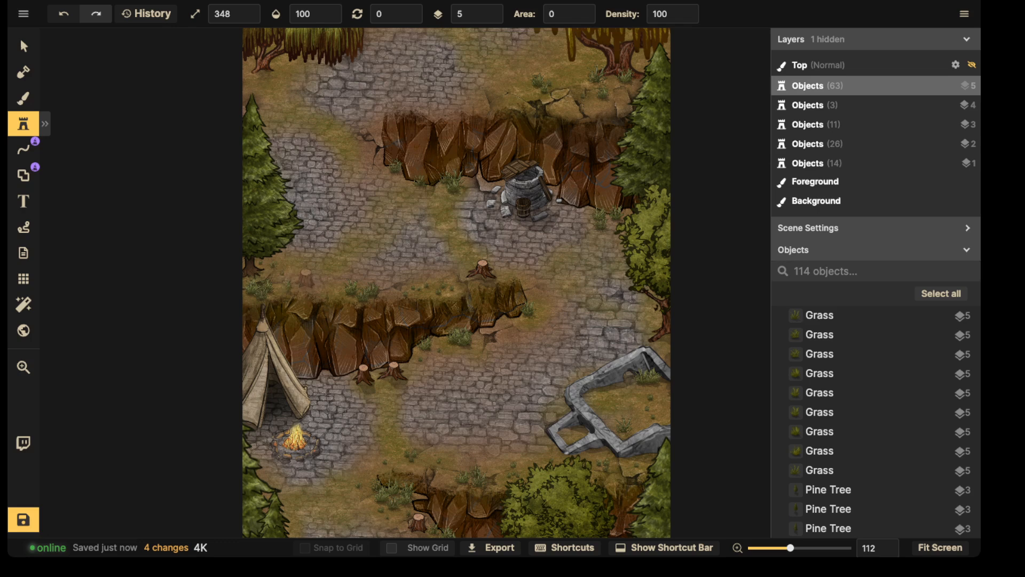
left_click(306, 278)
Place two tree stumps on top of the upper cliff and one below the left willow
left_click_drag(500, 87, 506, 284)
left_click(506, 283)
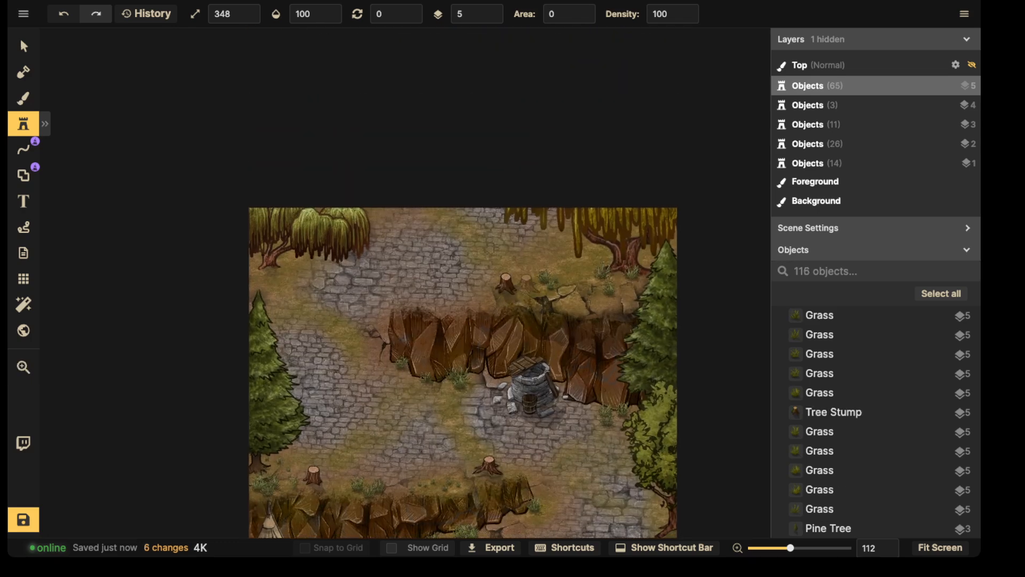
left_click(523, 293)
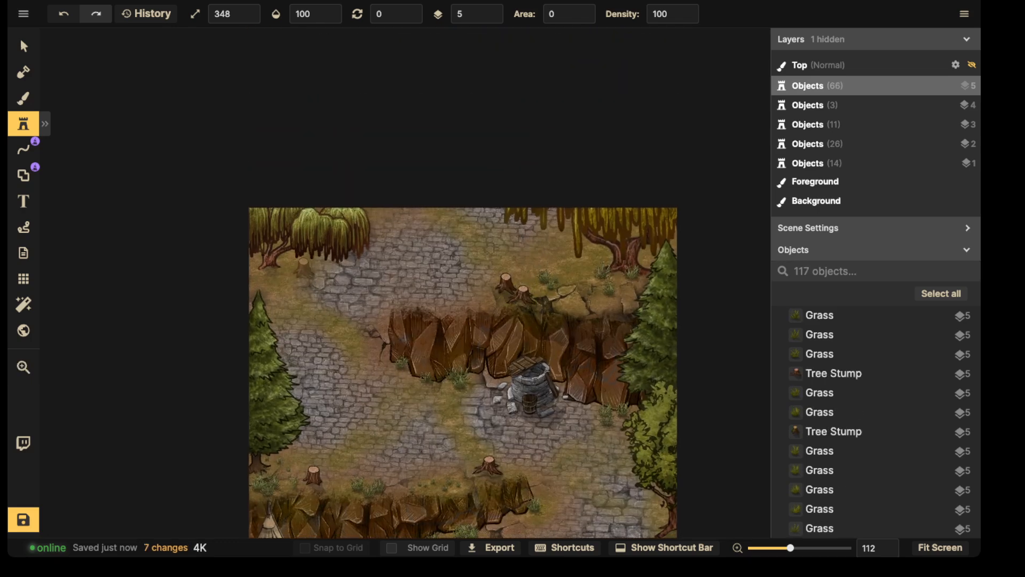
left_click(271, 286)
Place two tree stumps above the lower cliff, one just below the ruins and one left of the big tree
left_click_drag(454, 427, 395, 346)
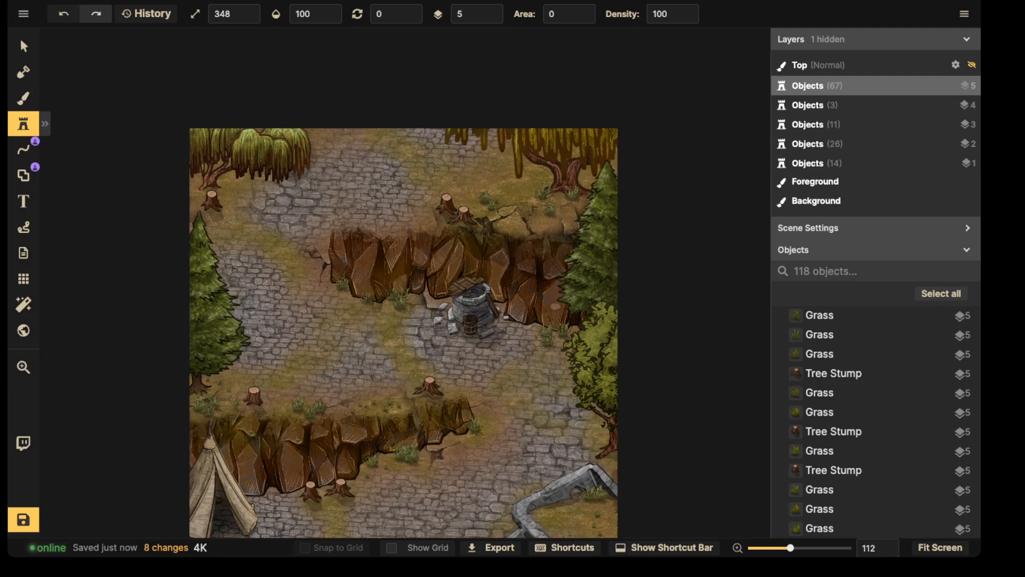
left_click_drag(437, 450, 429, 272)
left_click_drag(540, 396, 540, 278)
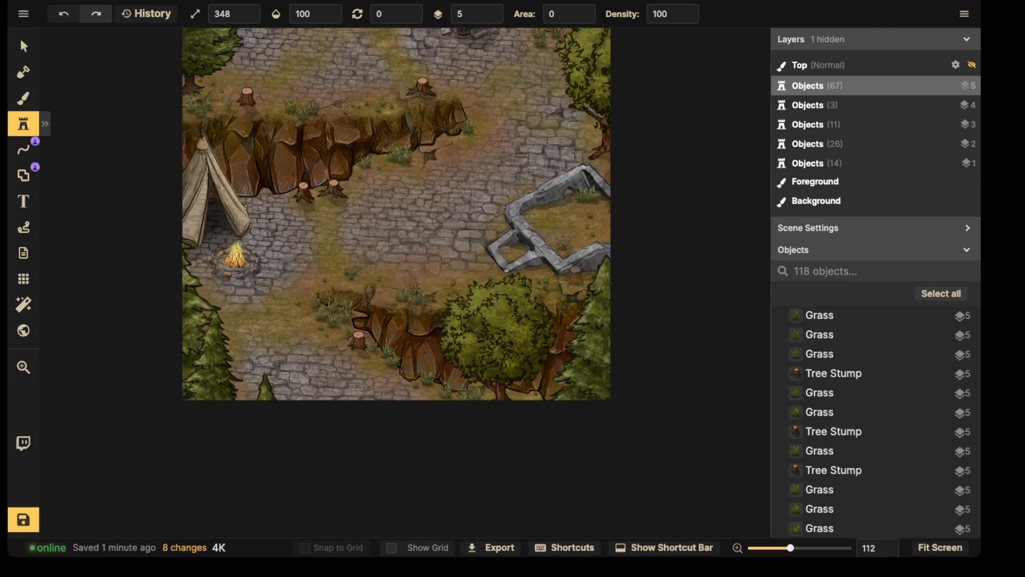
left_click(575, 275)
left_click(428, 275)
Set the stamp scale to 238 and add smaller stumps beside the pair near the tent and below the middle cliff's tip
left_click_drag(415, 358, 503, 280)
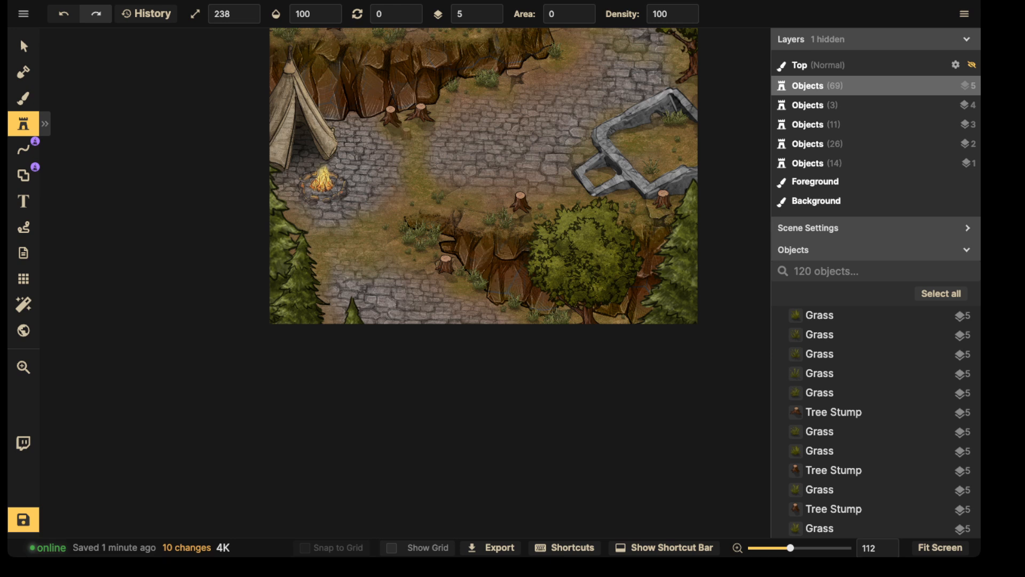
left_click(408, 130)
left_click_drag(544, 86, 477, 197)
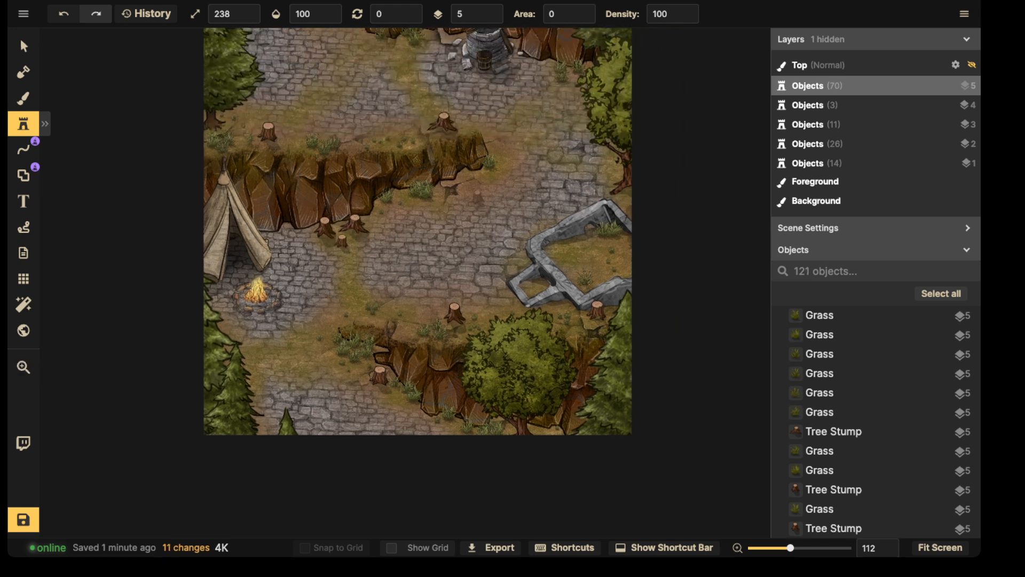
left_click(468, 174)
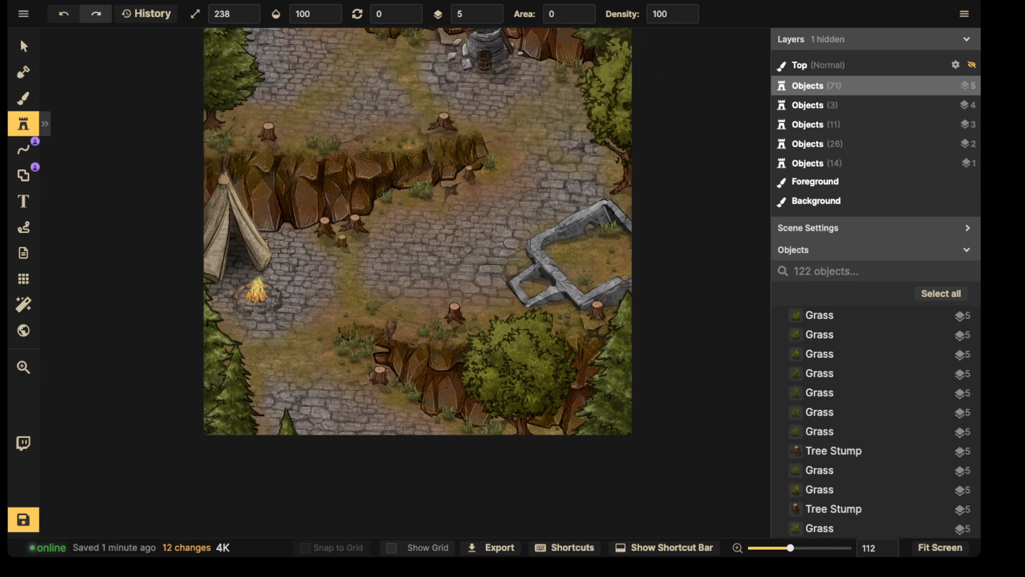
Place small tree stumps inside the ruins and beside the well, plus one at stamp scale 188 near the right willow
left_click(572, 244)
left_click_drag(571, 244, 625, 421)
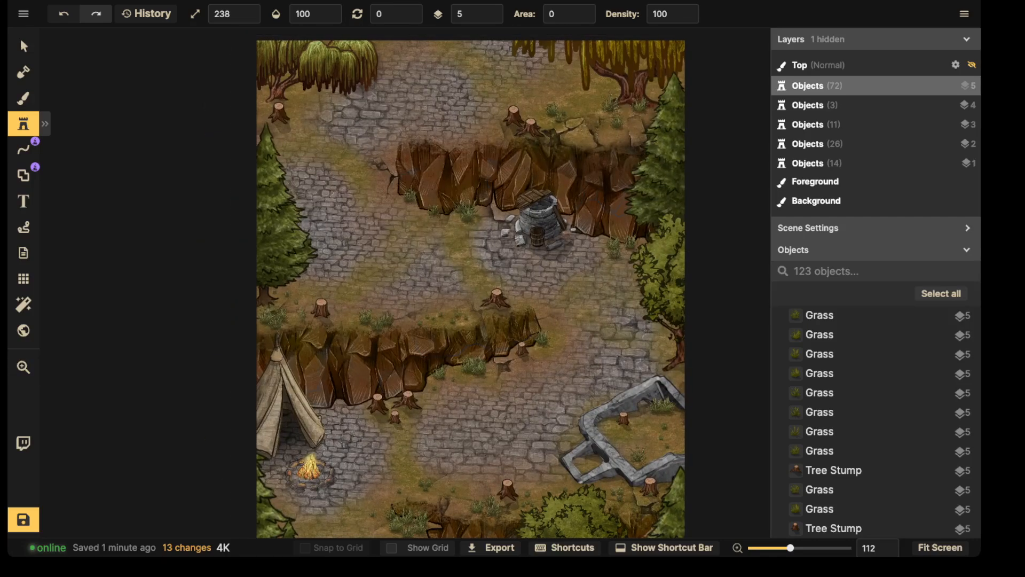
left_click(587, 242)
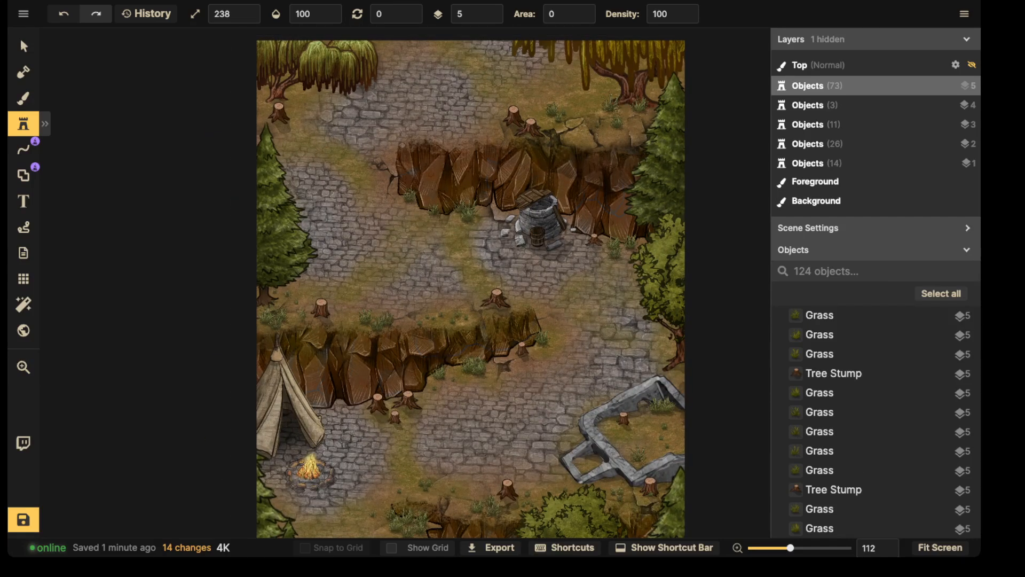
left_click_drag(587, 101, 567, 210)
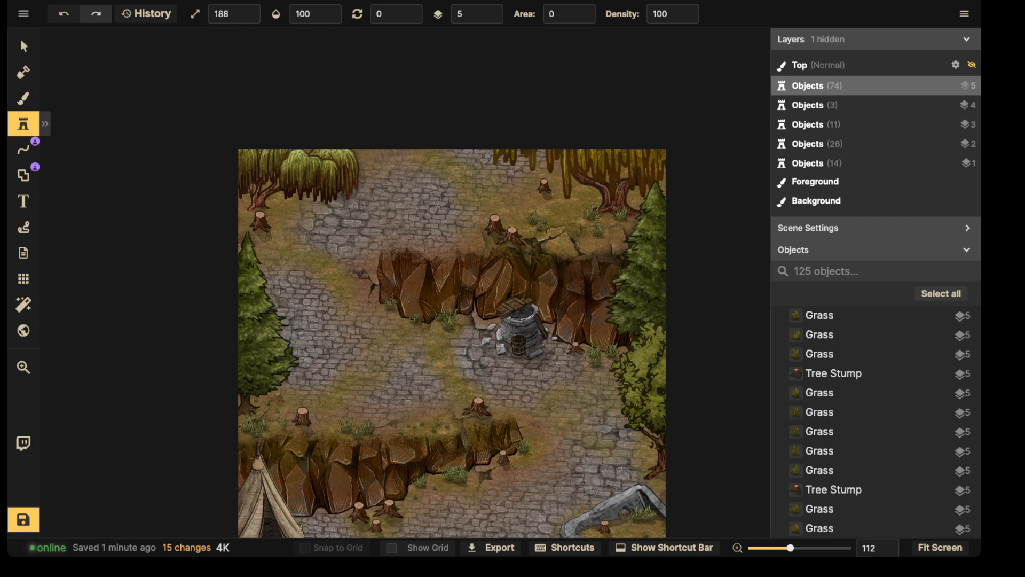
Place a small stump beside the left pine and, at stamp scale 158, another one below the middle cliff
left_click(279, 397)
left_click_drag(449, 420, 455, 278)
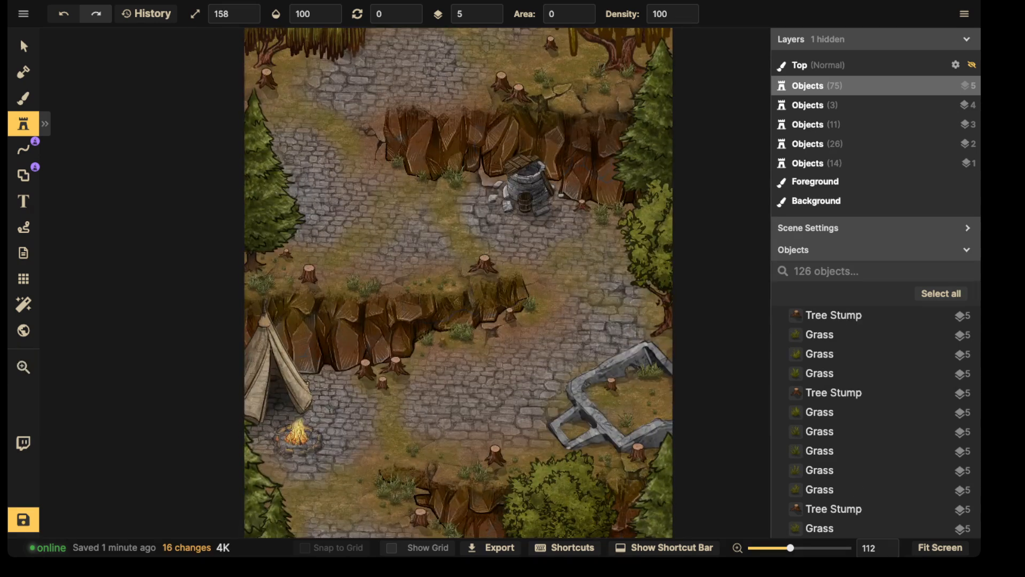
left_click(564, 409)
left_click_drag(564, 408, 583, 271)
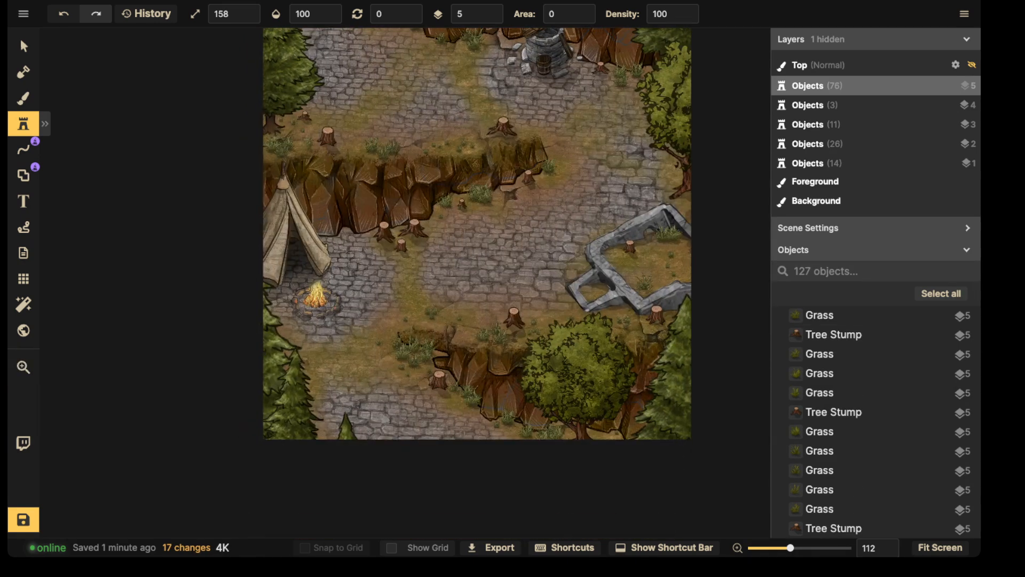
Scatter small stumps beside the campfire, on and below the lower cliff, along the map's bottom edge and near the left willow
left_click(289, 331)
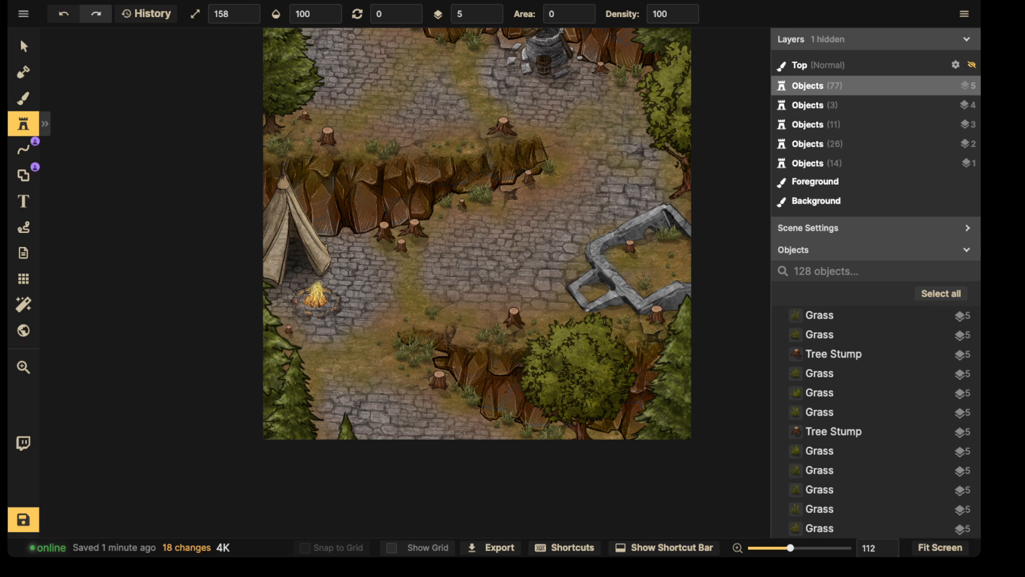
left_click(443, 397)
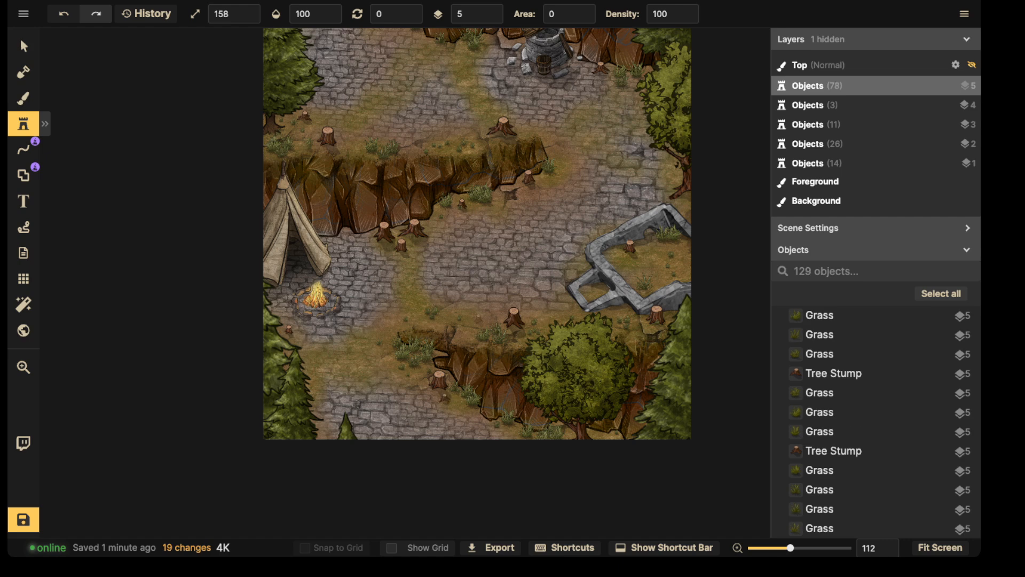
left_click(478, 318)
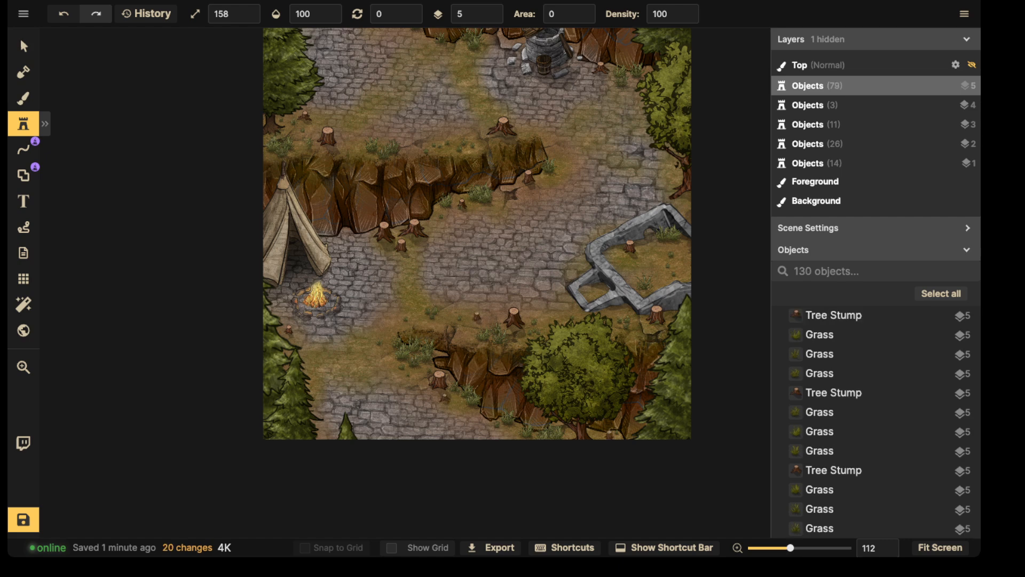
left_click(610, 435)
key("space")
left_click_drag(585, 155, 583, 359)
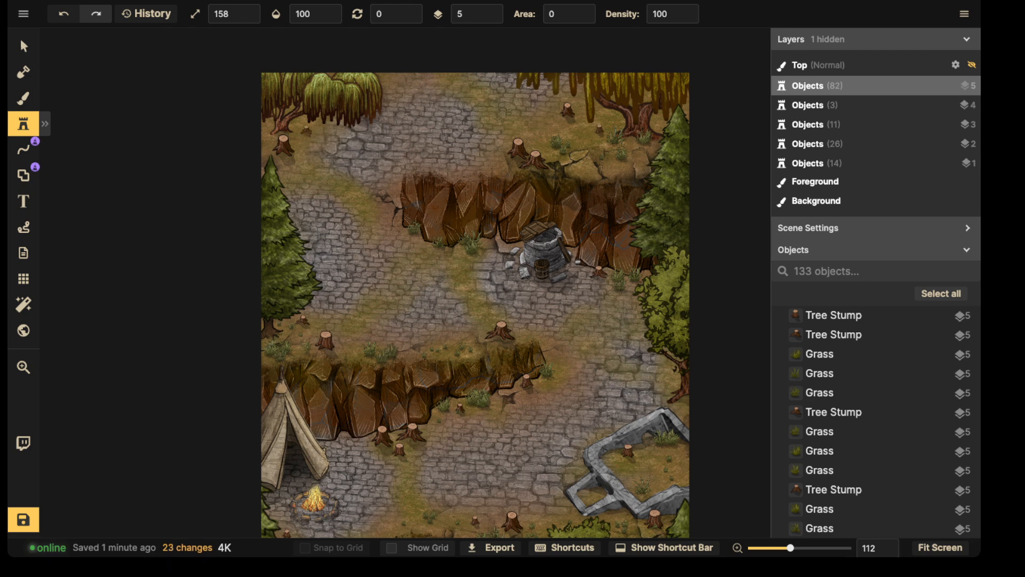
Reuse the existing grass stamp at scale 88 and place tufts down the dirt strip by the tent and beside the lower-left pines
scroll(476, 304, "down", 5)
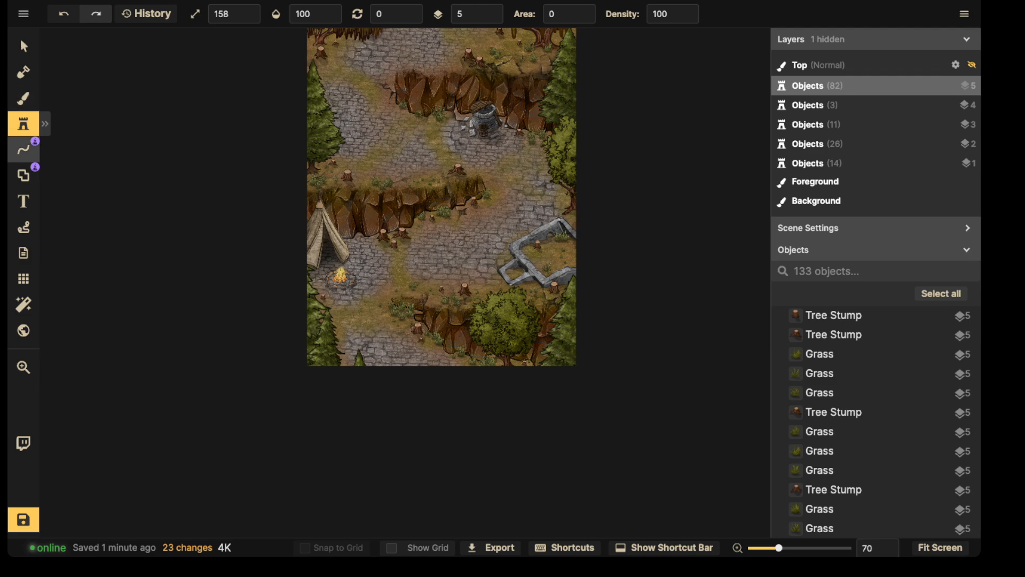
left_click(23, 46)
left_click(373, 177)
scroll(374, 177, "up", 3)
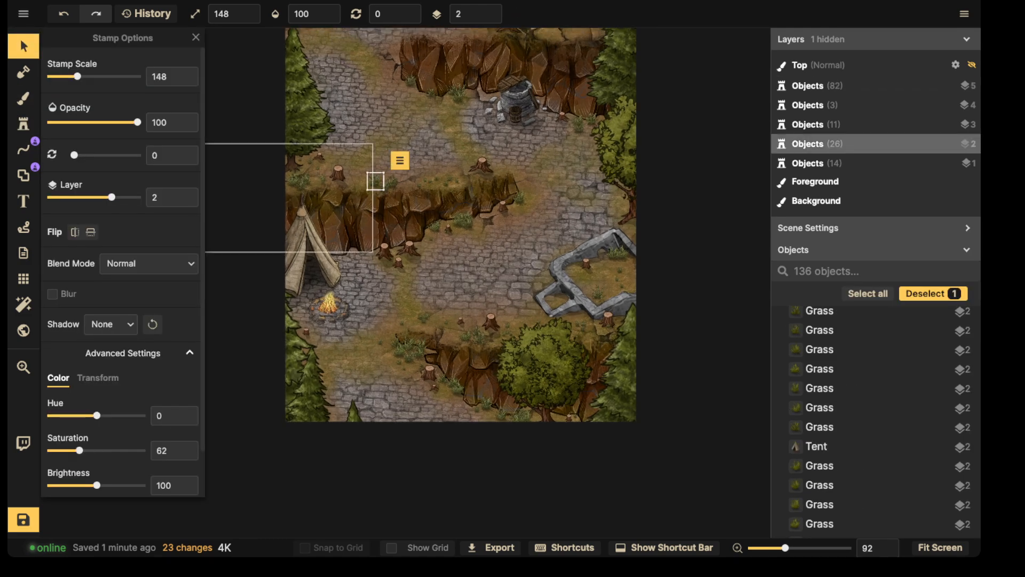
left_click(23, 124)
scroll(428, 278, "up", 5)
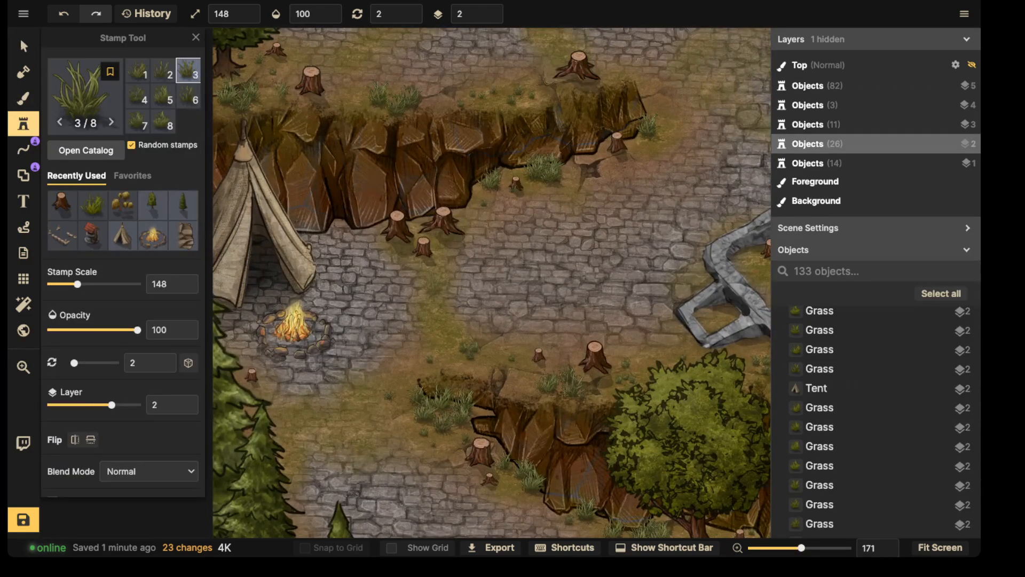
left_click(434, 282)
left_click(438, 275)
left_click(436, 287)
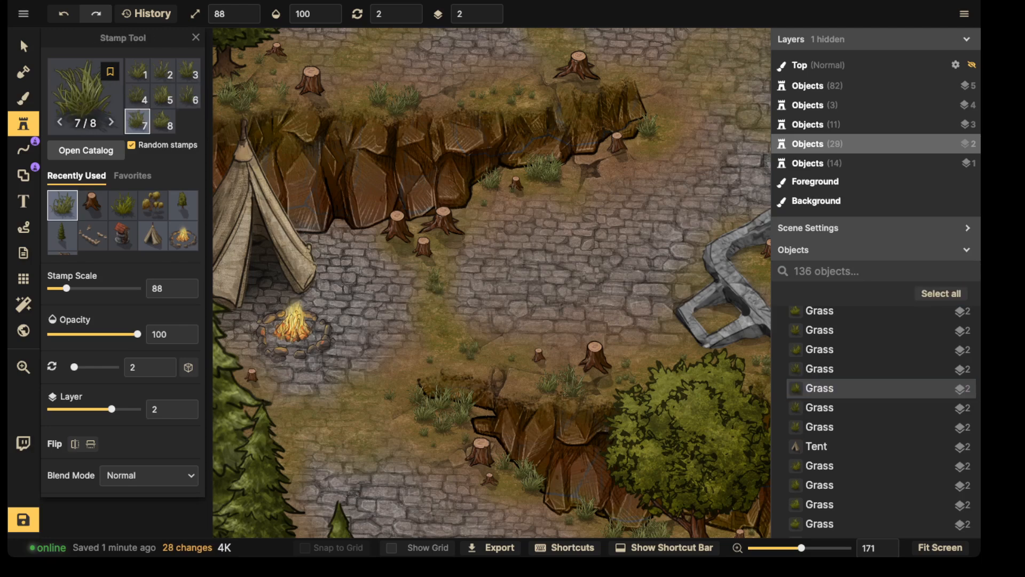
left_click(439, 325)
left_click(314, 431)
Place a cluster of small grass tufts on the dirt patch below the well, beyond the middle cliff's tip
scroll(419, 254, "down", 3)
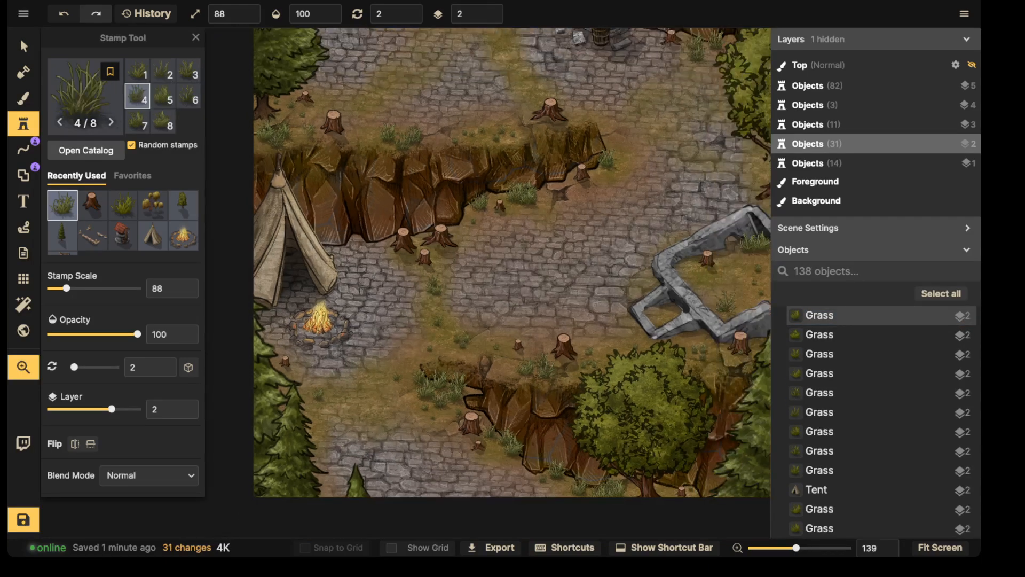
left_click_drag(419, 253, 294, 410)
left_click_drag(527, 248, 518, 257)
left_click(518, 257)
left_click(518, 257)
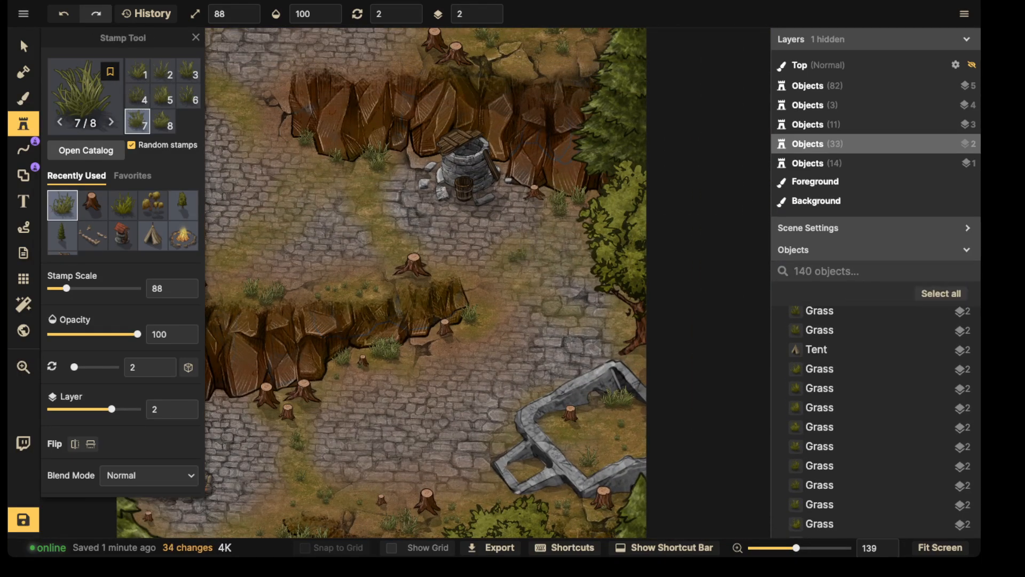
left_click(518, 256)
left_click(518, 257)
left_click(518, 257)
Place a cluster of three small grass tufts on the dirt strip between the left pine and the upper cliff
middle_click_drag(384, 224, 586, 359)
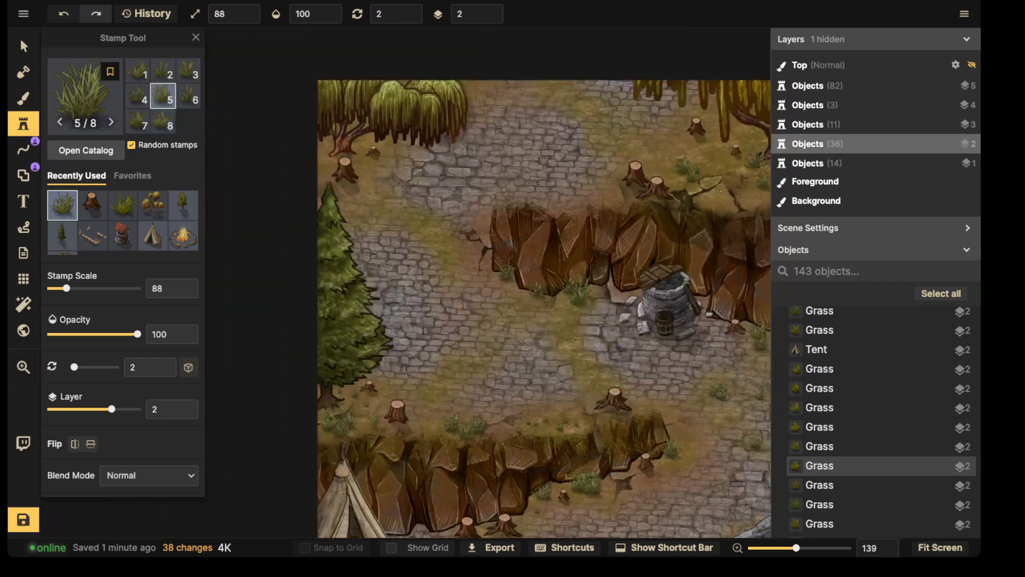
left_click(424, 232)
left_click(434, 233)
left_click(435, 237)
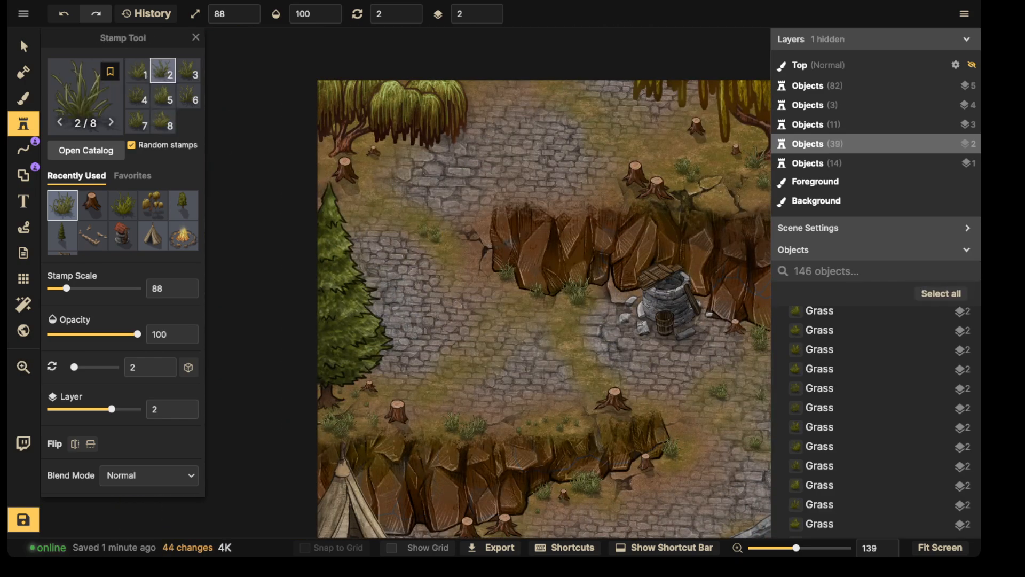
Add small grass tufts on the dirt above the middle cliff and just below the upper cliff
left_click(462, 368)
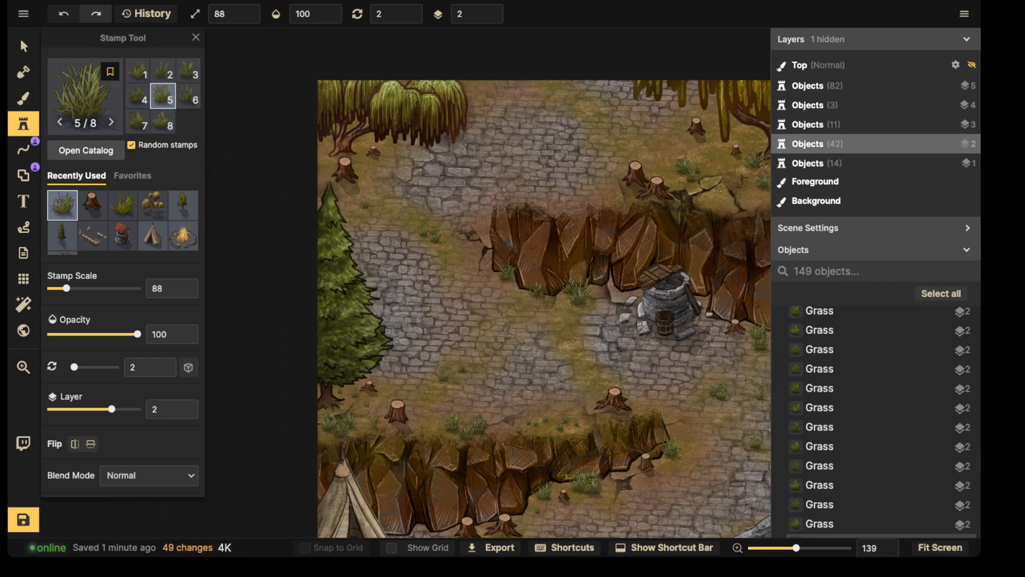
left_click(455, 377)
left_click(421, 405)
left_click(542, 303)
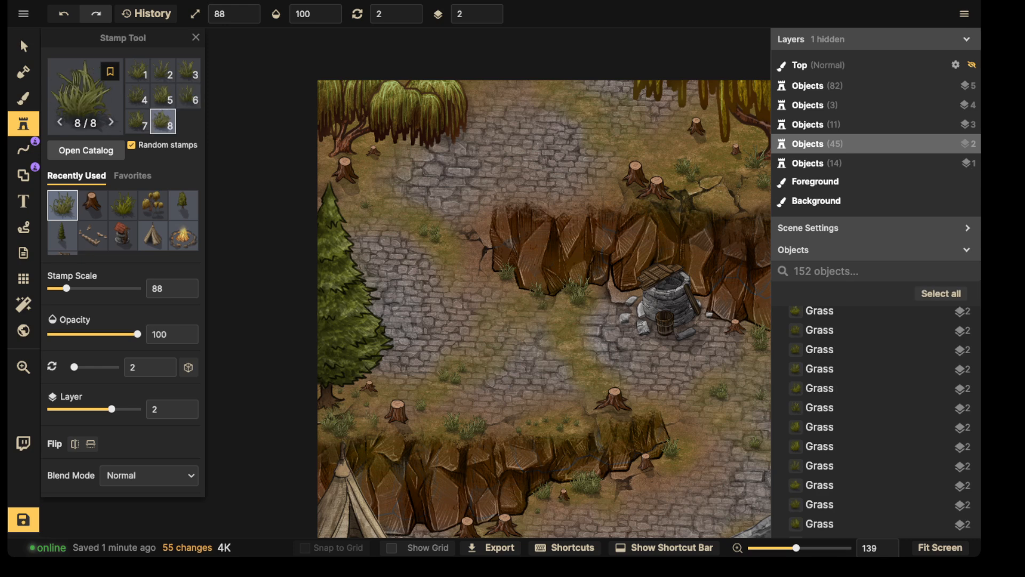
Cluster small grass tufts beside the path between the two willows and add one more near the left pine
left_click(590, 112)
left_click(598, 114)
left_click(597, 122)
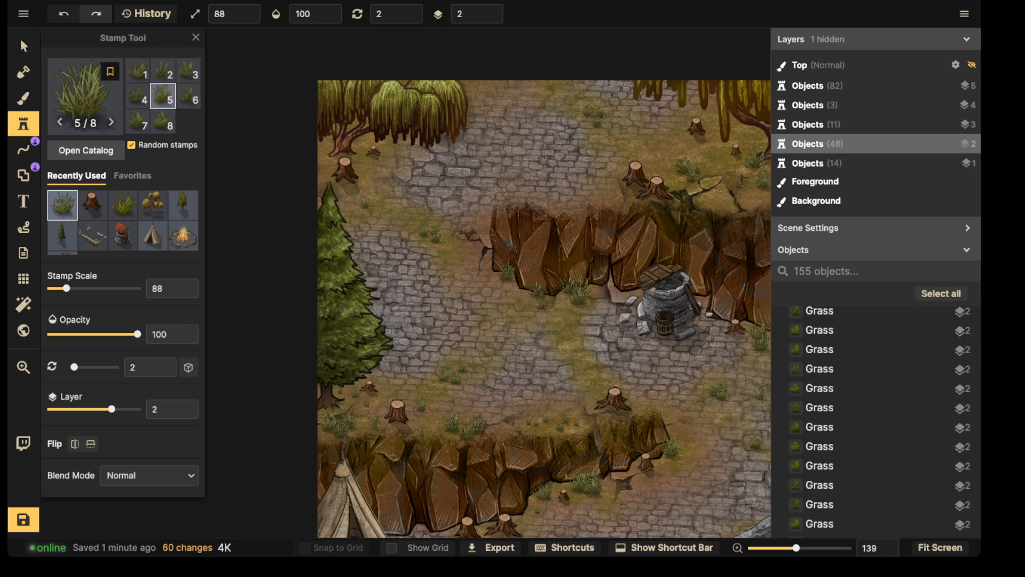
left_click(596, 119)
left_click(426, 233)
Add small grass tufts beside the lower path, at the map's bottom edge below the lower cliff, and inside the ruins
scroll(422, 235, "down", 5)
key("space")
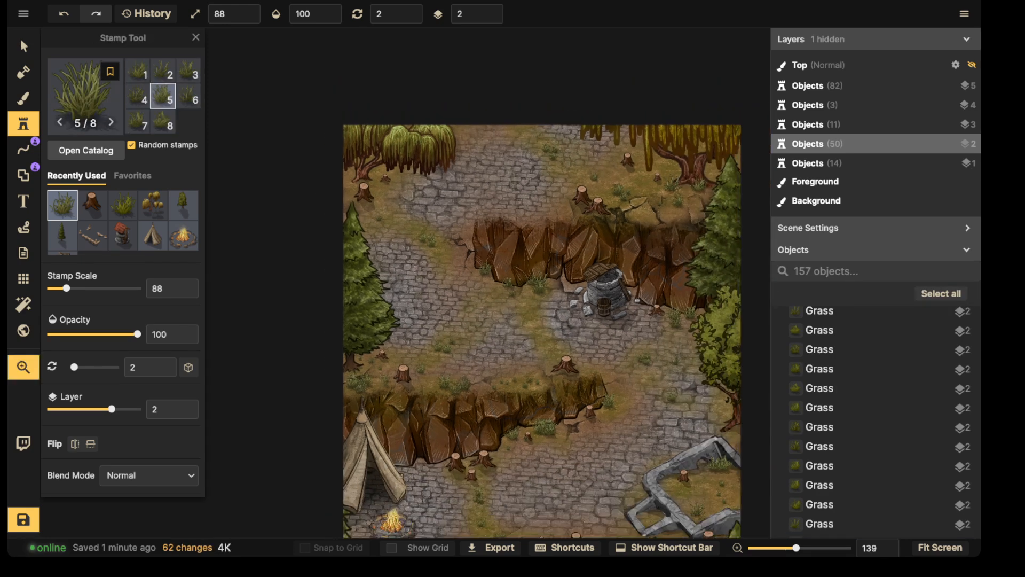
left_click_drag(422, 267, 403, 45)
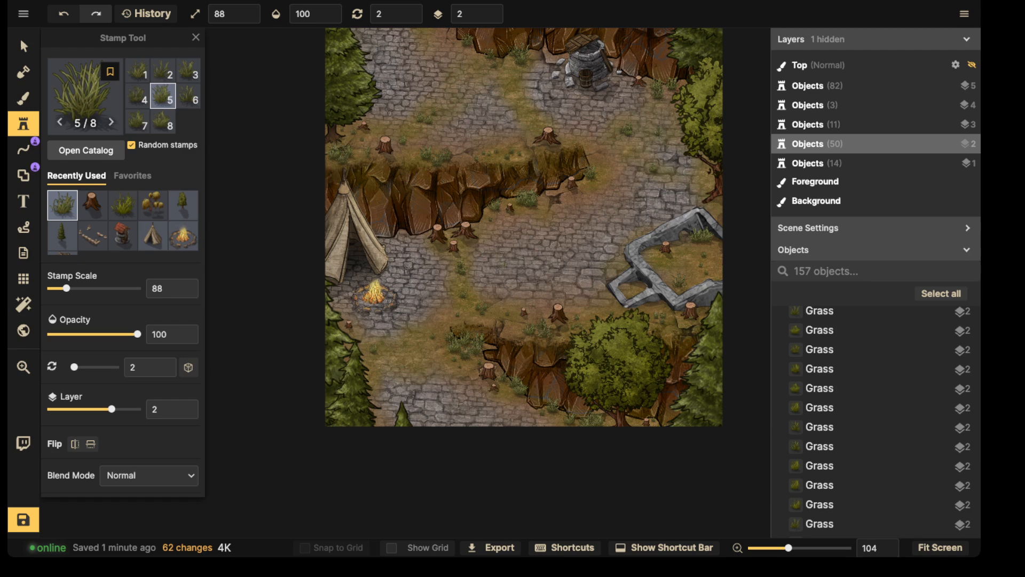
left_click(414, 354)
left_click(551, 417)
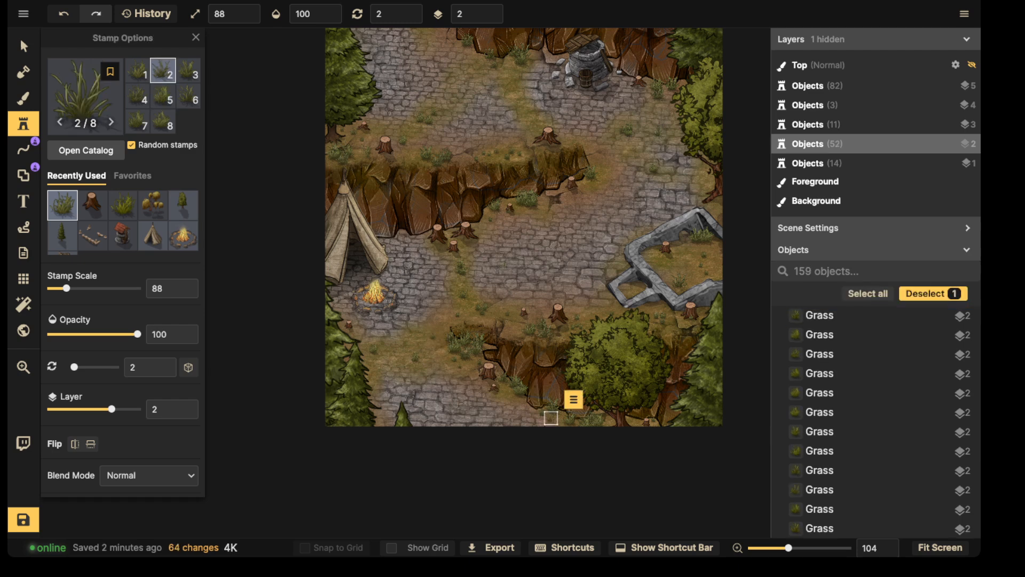
left_click(657, 258)
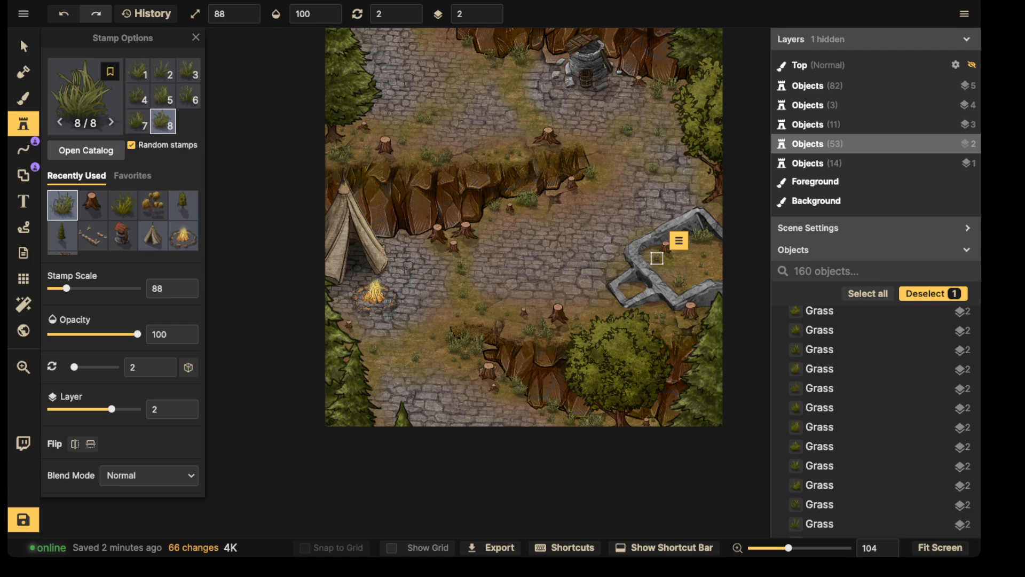
scroll(587, 216, "down", 4)
key("space")
left_click_drag(587, 216, 463, 284)
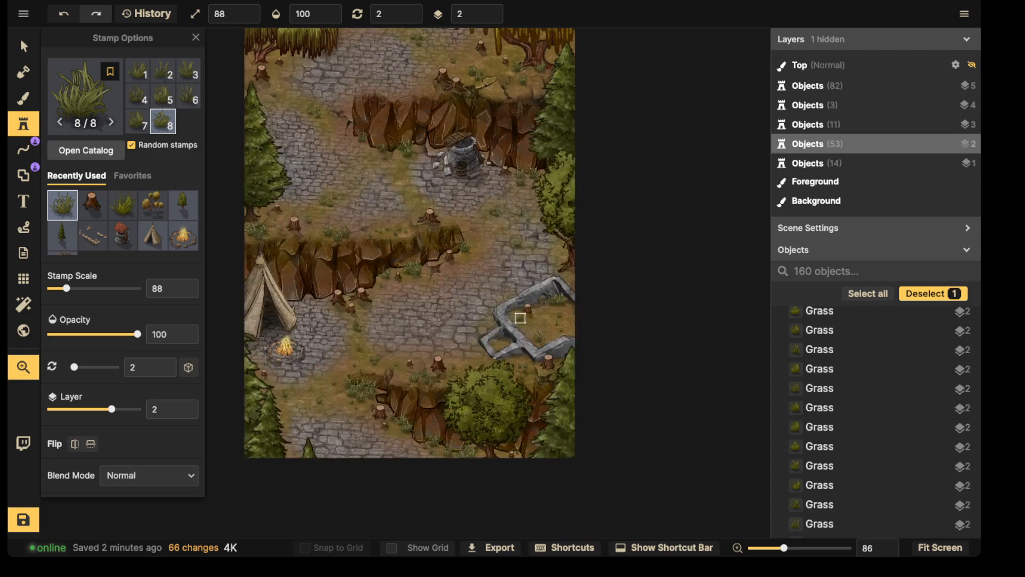
left_click_drag(520, 318, 590, 400)
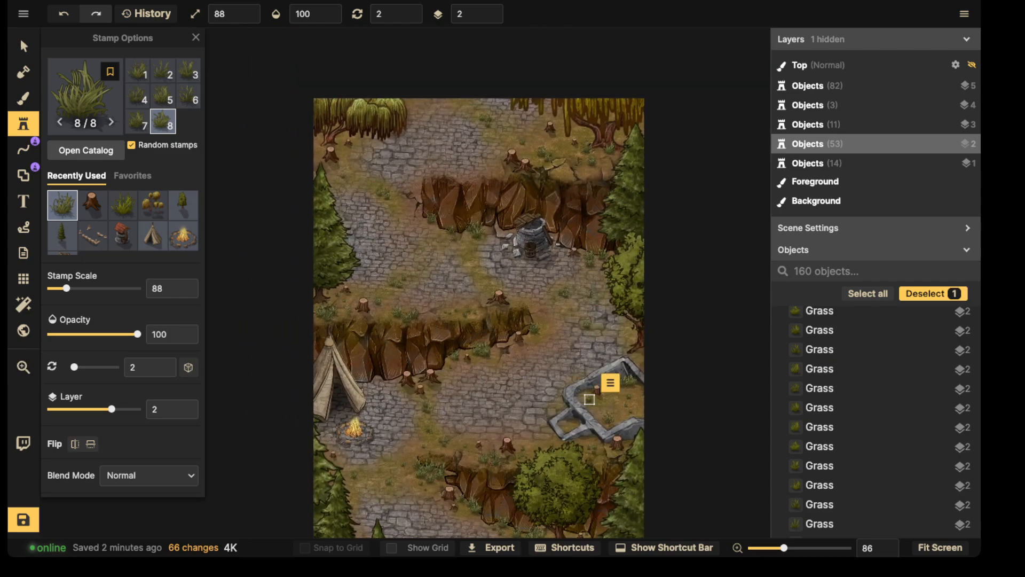
key("space")
left_click_drag(412, 291, 402, 250)
Select the dark cracked stone texture for the foreground brush, set brush size 50, and dab it along the middle cliff's upper edge
scroll(403, 250, "up", 10)
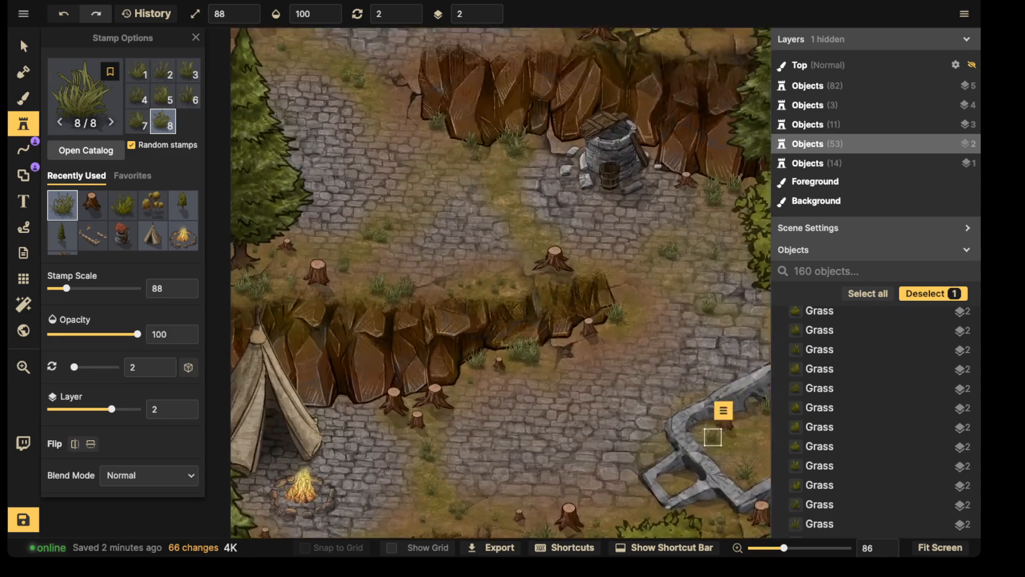
scroll(331, 235, "up", 5)
key("b")
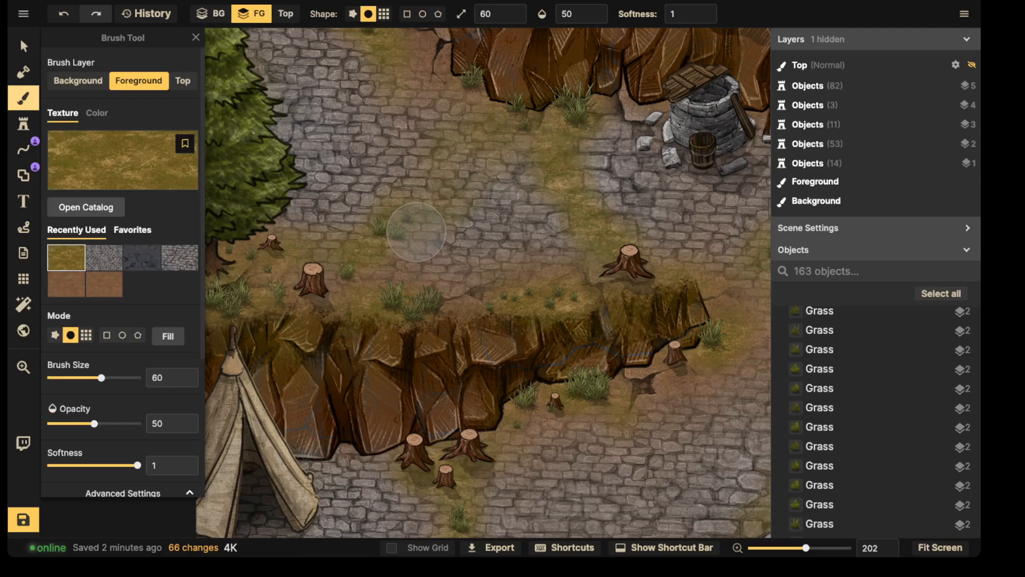
left_click(141, 257)
key("[")
left_click_drag(347, 306, 352, 310)
left_click(461, 303)
Paint cracked stone on the path between the tent and the middle cliff, enlarging the brush to 80
key("space")
left_click_drag(488, 378, 490, 242)
scroll(490, 242, "down", 2)
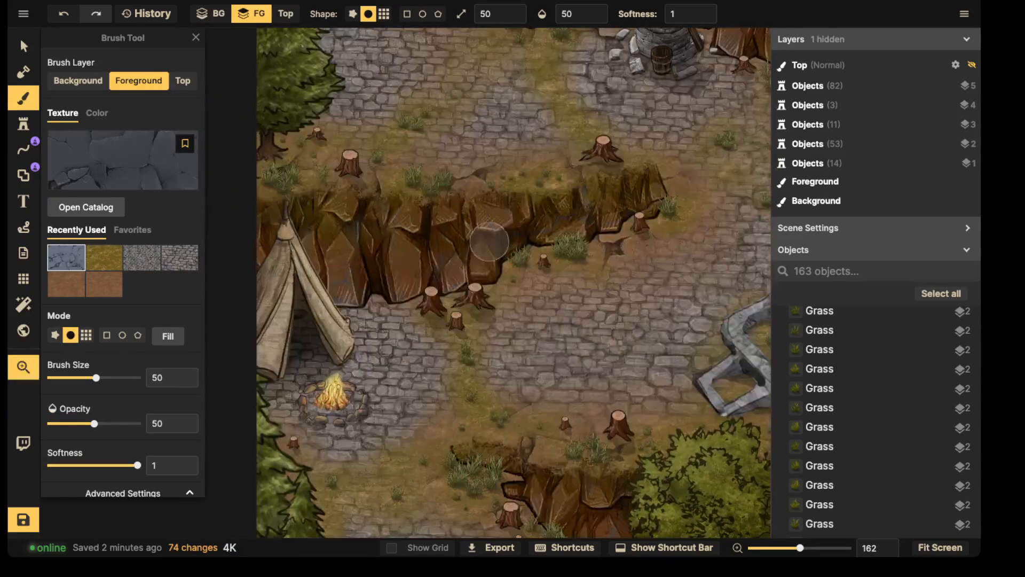
mouse_move(378, 294)
left_mouse_down()
mouse_move(354, 308)
mouse_move(385, 320)
mouse_move(398, 285)
mouse_move(374, 321)
left_mouse_up()
left_click_drag(374, 320, 364, 300)
key("]")
key("]")
key("]")
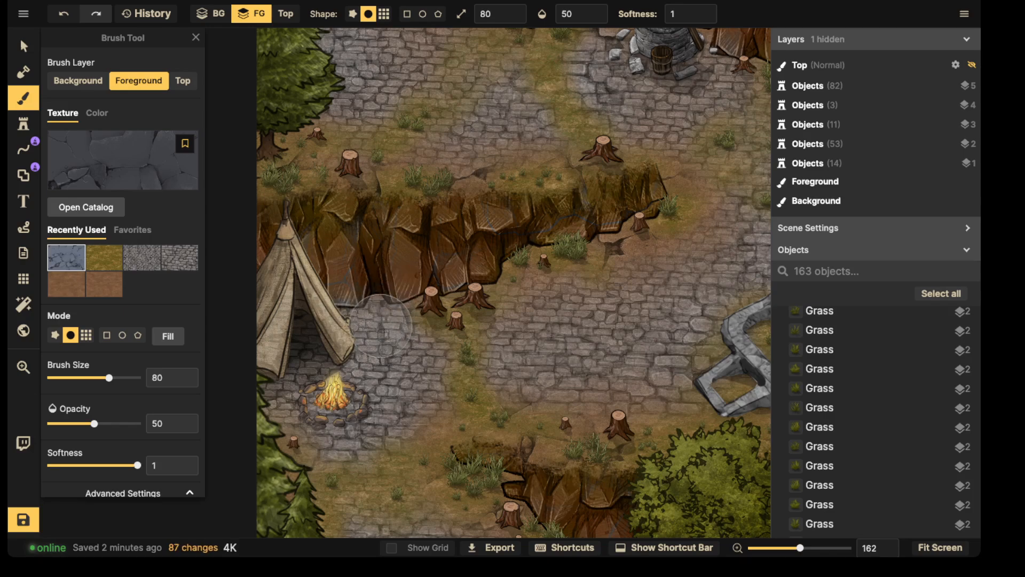
left_click(380, 325)
Paint cracked stone patches in the middle of the central path and on the path at the map's bottom edge
scroll(694, 269, "down", 2)
key("space")
mouse_move(635, 369)
left_mouse_down()
mouse_move(580, 294)
mouse_move(477, 283)
mouse_move(516, 256)
mouse_move(447, 270)
left_mouse_up()
key("space")
mouse_move(357, 474)
left_mouse_down()
mouse_move(404, 475)
mouse_move(389, 480)
left_mouse_up()
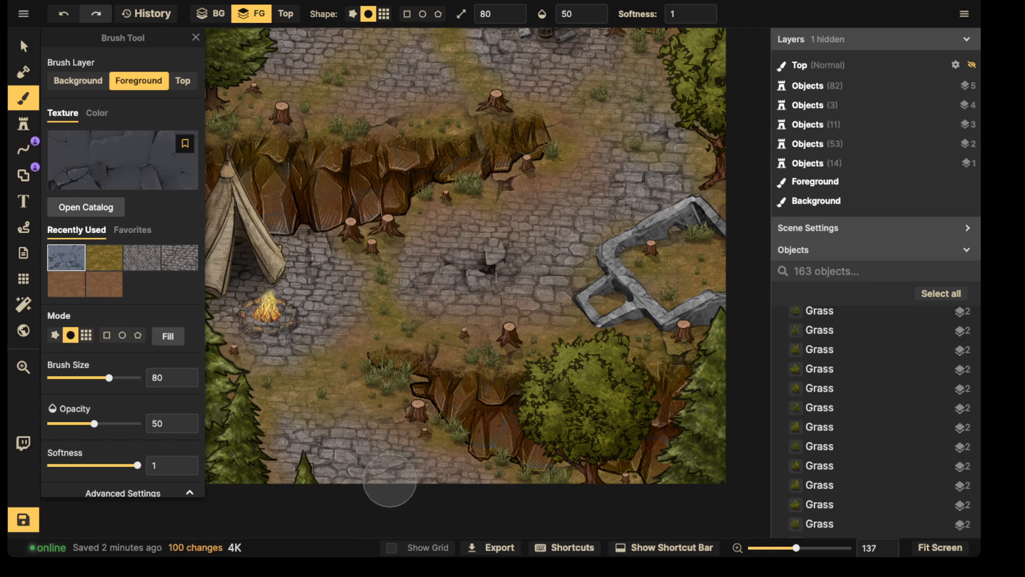
left_click(390, 480)
Dab cracked stone onto the path above the middle cliff and across the upper path near the left willow
scroll(464, 315, "down", 2)
key("space")
left_click_drag(457, 105, 466, 313)
left_click(413, 323)
left_click(436, 322)
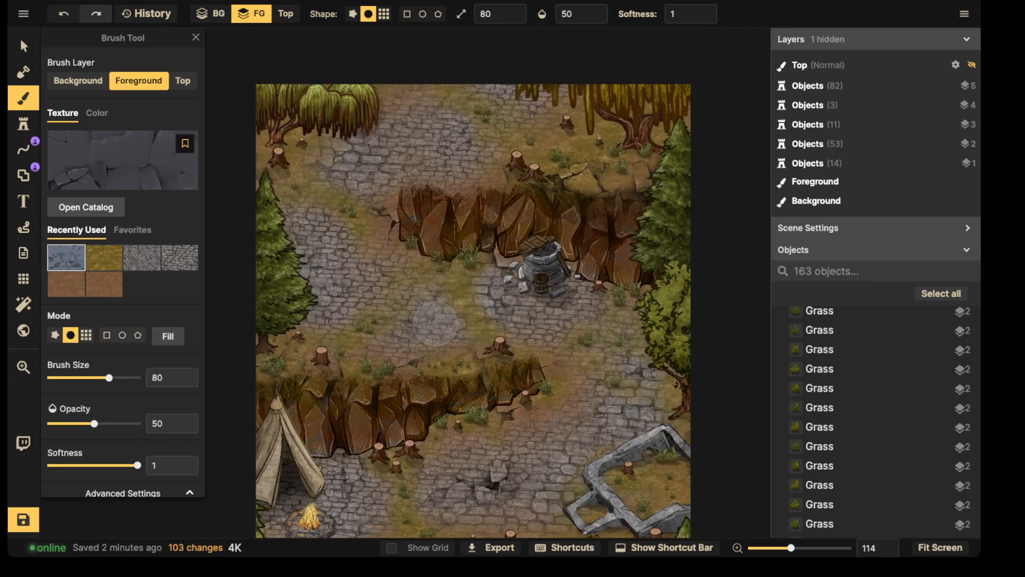
mouse_move(456, 126)
left_mouse_down()
mouse_move(405, 138)
mouse_move(445, 135)
mouse_move(390, 155)
left_mouse_up()
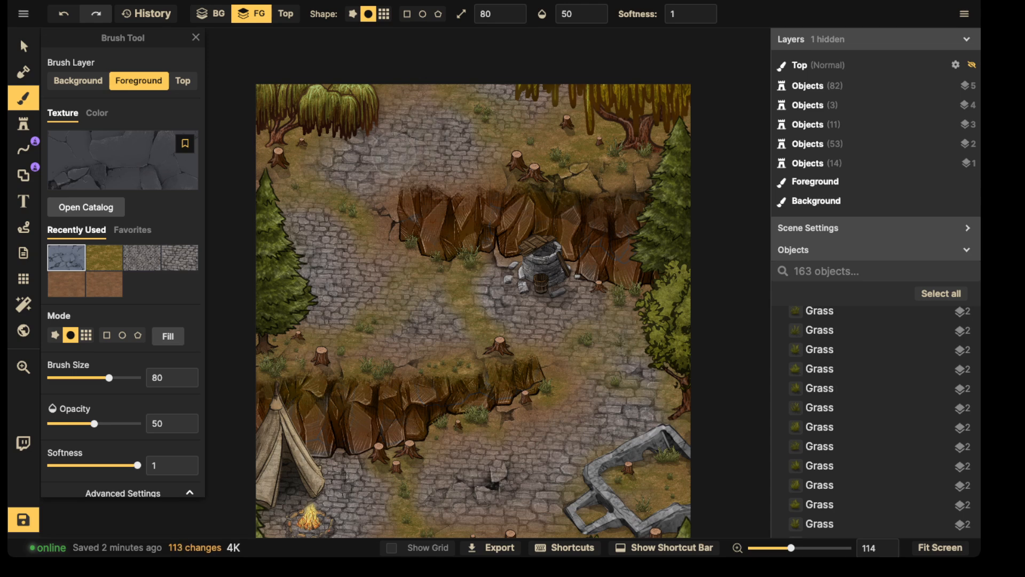
left_click(393, 154)
Paint cracked stone patches on the path above the ruins and around the ruins' outer walls
mouse_move(652, 417)
left_mouse_down()
mouse_move(627, 418)
mouse_move(639, 414)
left_mouse_up()
key("space")
left_click_drag(581, 452, 477, 269)
left_click(476, 255)
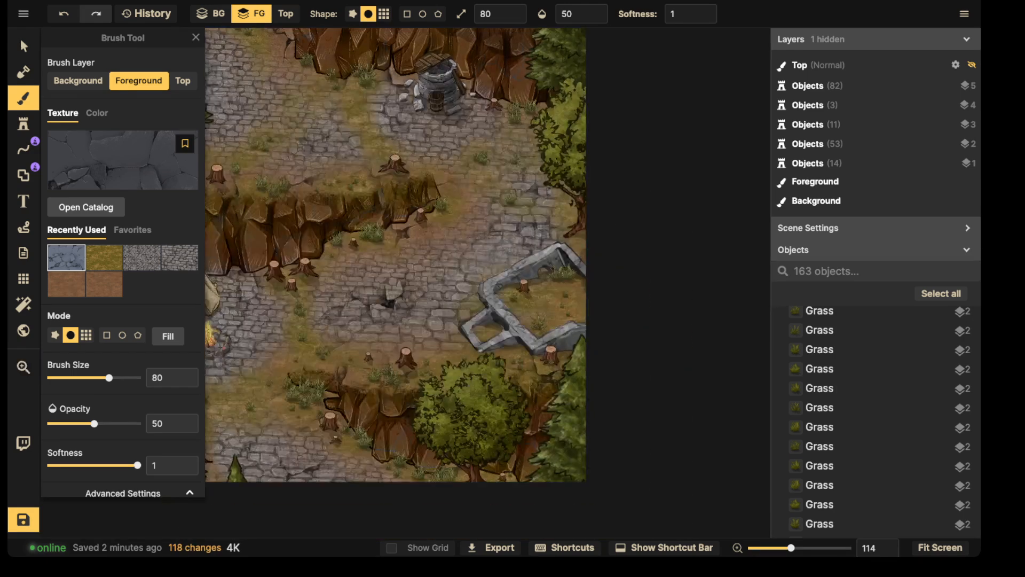
mouse_move(473, 315)
left_mouse_down()
mouse_move(472, 329)
mouse_move(478, 321)
mouse_move(535, 352)
mouse_move(516, 306)
mouse_move(577, 279)
mouse_move(558, 238)
mouse_move(452, 283)
mouse_move(520, 251)
mouse_move(563, 261)
mouse_move(545, 231)
mouse_move(586, 246)
mouse_move(560, 235)
mouse_move(509, 258)
mouse_move(590, 286)
mouse_move(587, 299)
mouse_move(548, 274)
left_mouse_up()
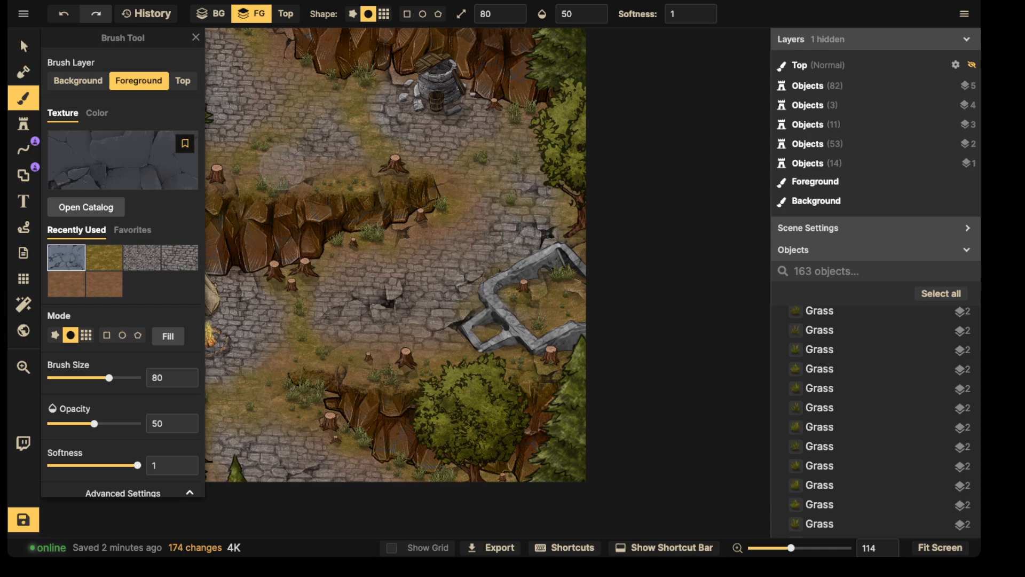
Search the Fantasy Battlemaps stamp catalog for rubble and choose the grey Rubble Piles stamp
left_click(23, 123)
left_click(86, 97)
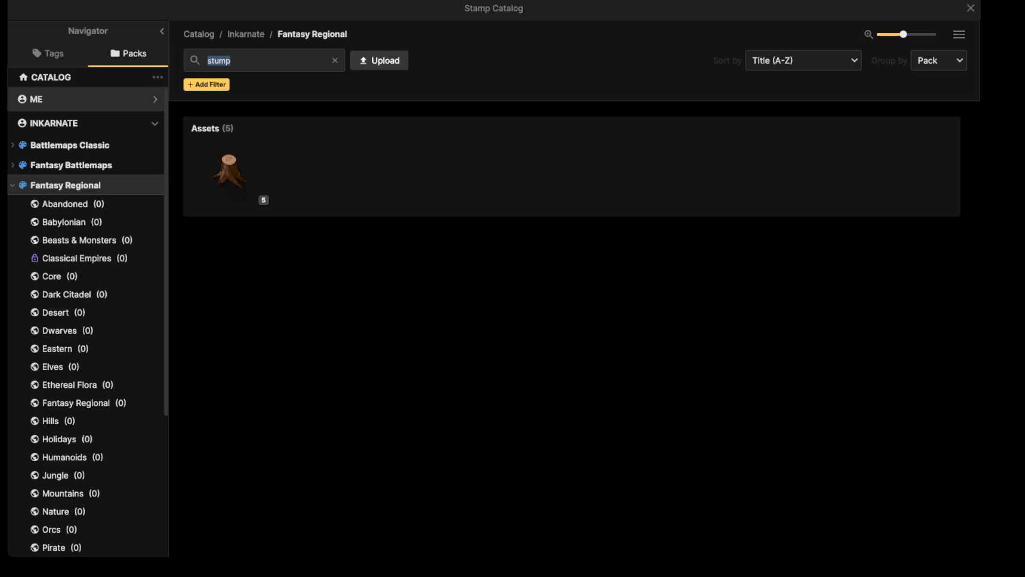
left_click(71, 166)
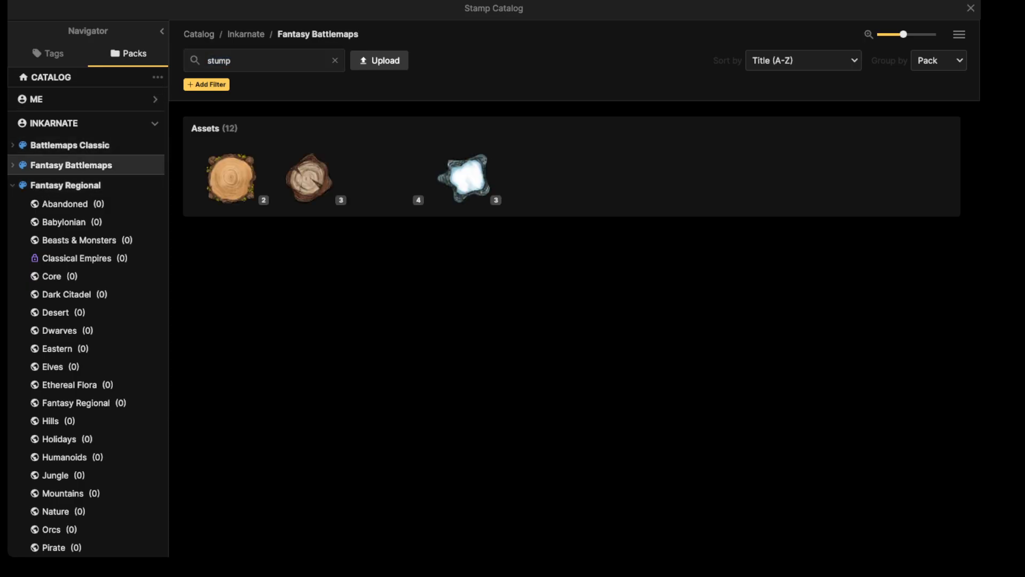
left_click(256, 60)
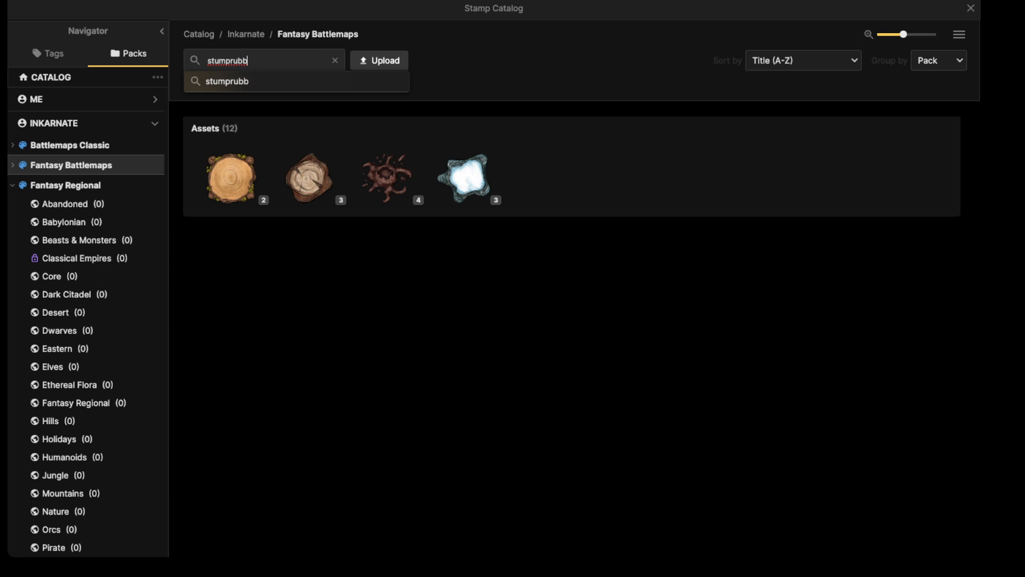
type("rubble")
key("Return")
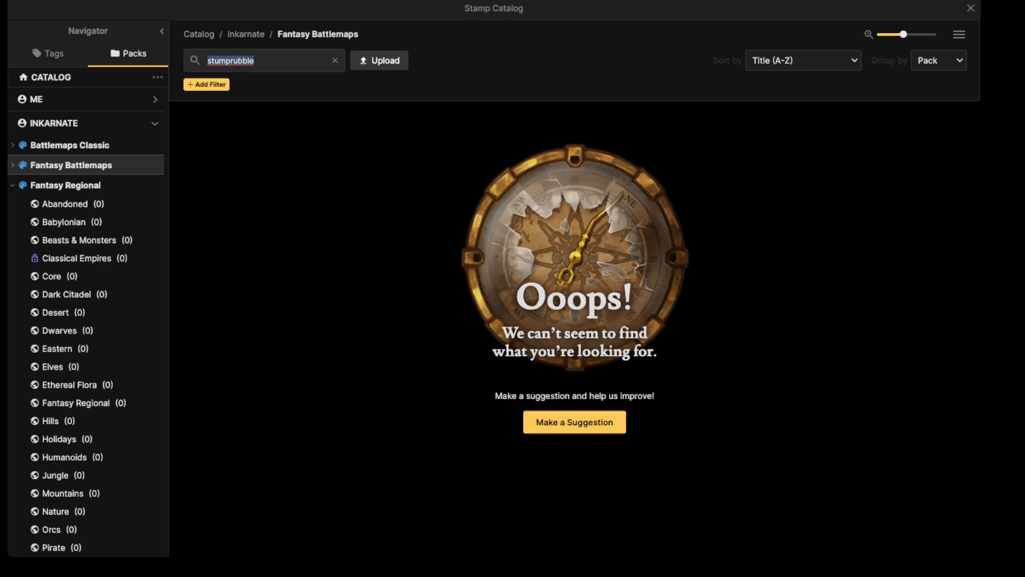
type("rubb")
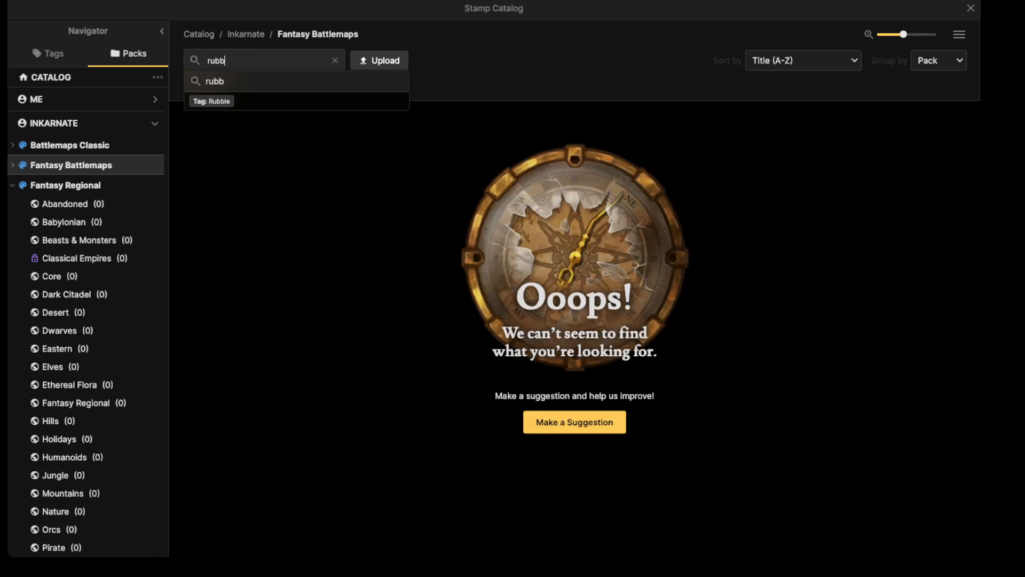
type("le")
key("Return")
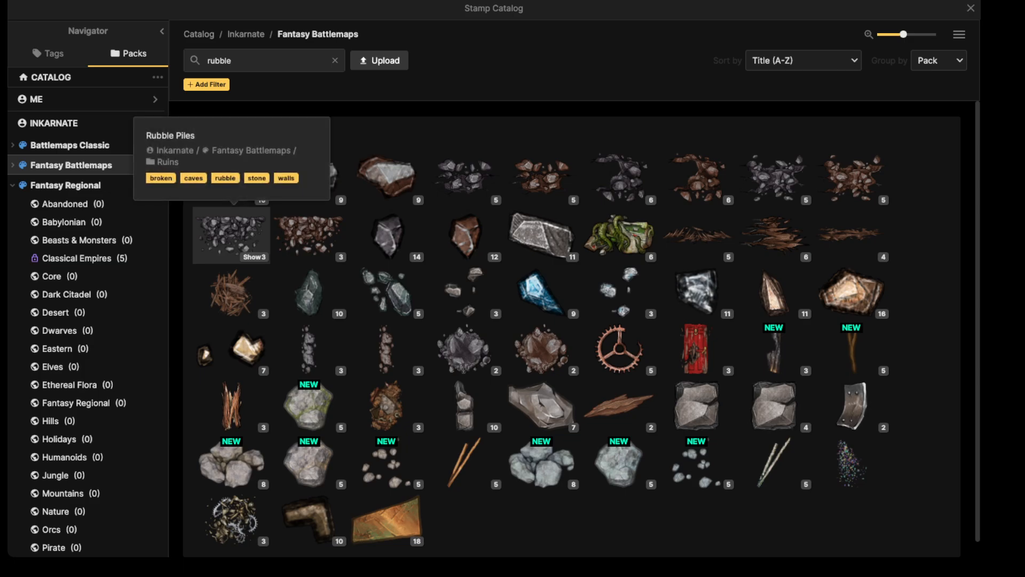
left_click(229, 229)
Set the rubble stamp to no shadow, scale 108, saturation 0, brightness 121 and contrast 77
scroll(123, 267, "down", 5)
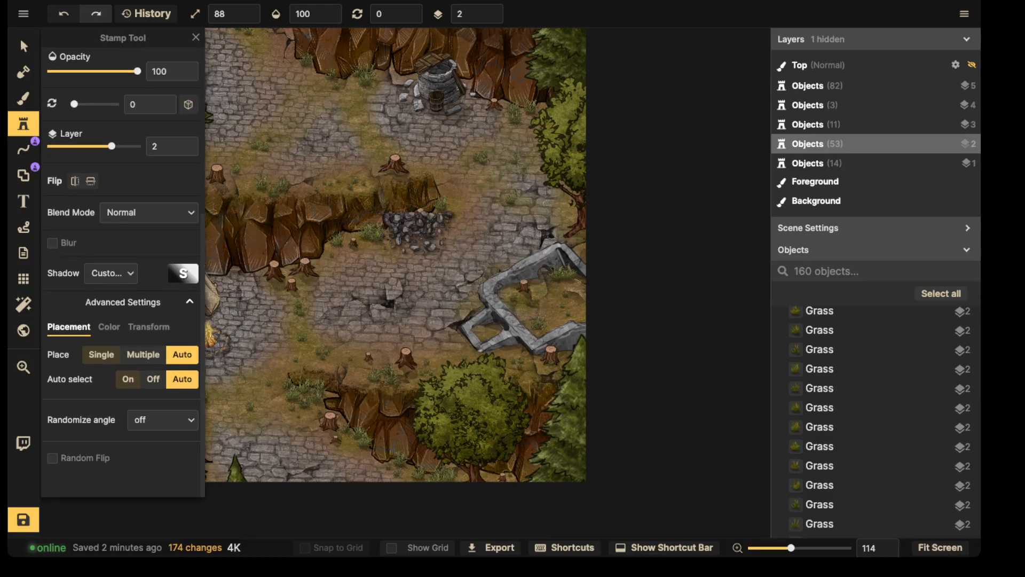
left_click(111, 273)
left_click(101, 296)
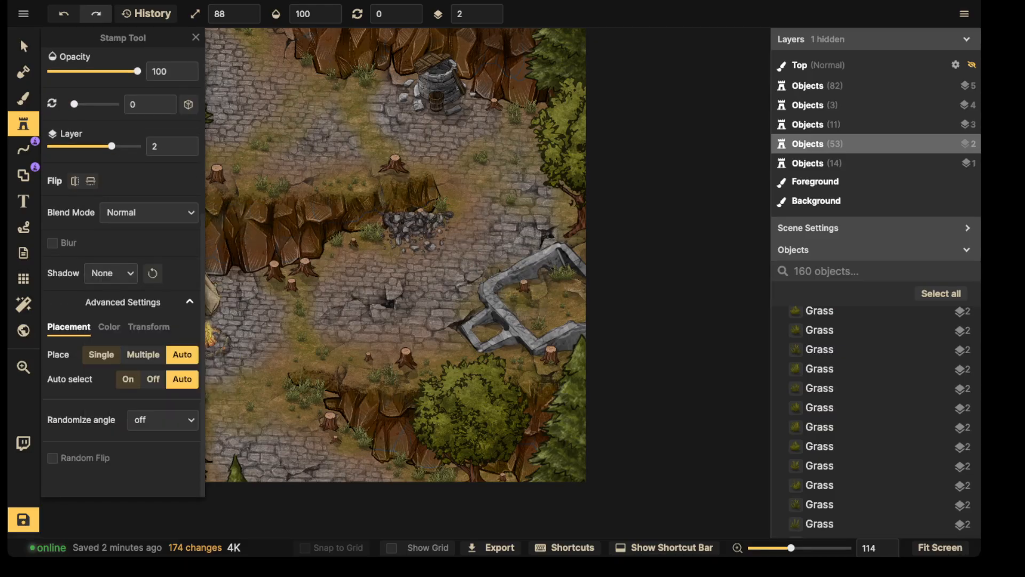
left_click(108, 327)
left_click_drag(97, 399, 49, 400)
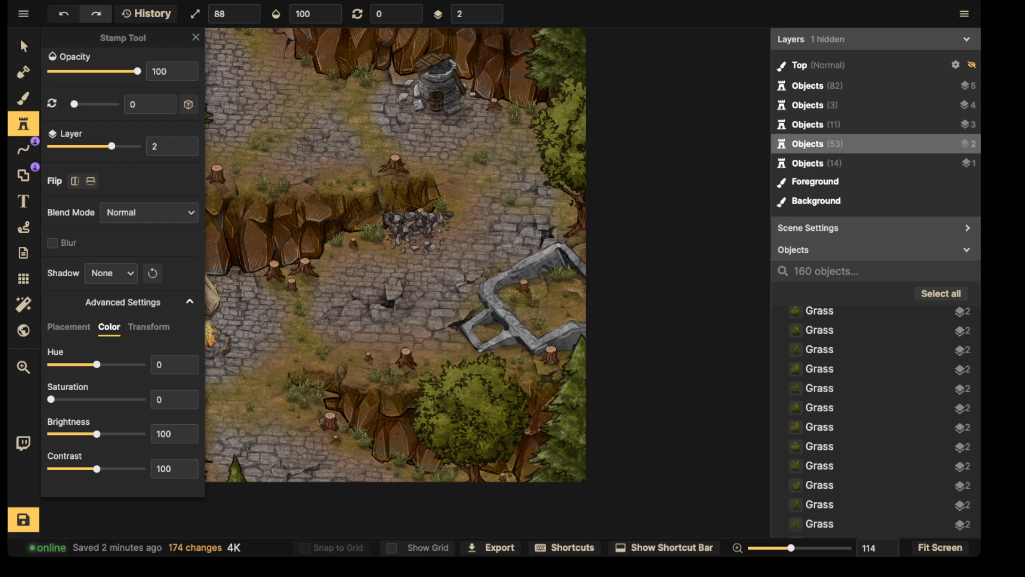
scroll(510, 260, "up", 2, "shift")
scroll(510, 260, "up", 2, "shift")
left_click_drag(96, 434, 106, 434)
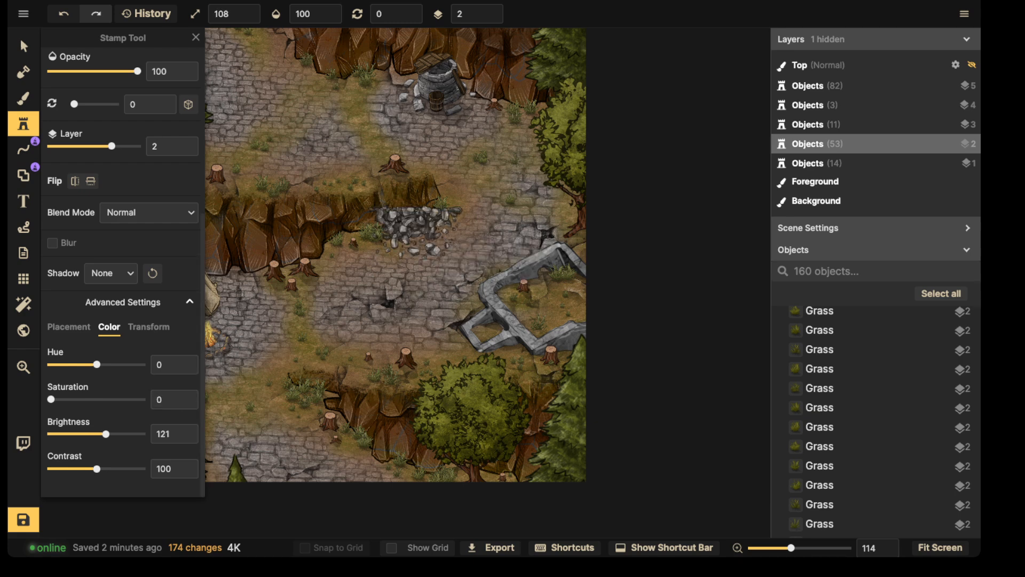
left_click_drag(97, 469, 85, 469)
Place a rubble pile near the ruins, move it inside their walls at the map's edge, and rotate it to 45 degrees with contrast 78
scroll(518, 204, "up", 11, "alt")
scroll(514, 240, "down", 1, "alt")
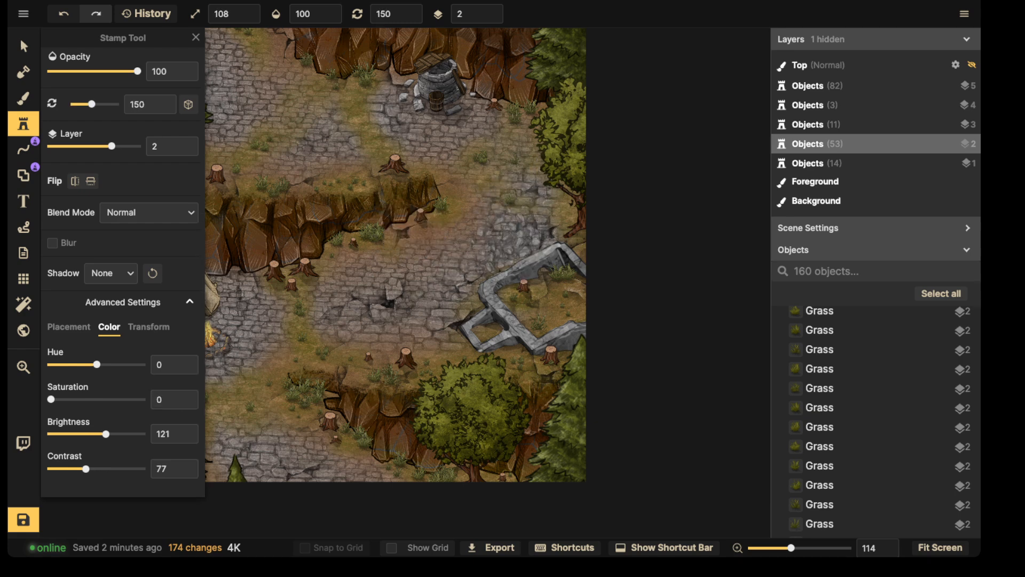
left_click(506, 242)
left_click(23, 46)
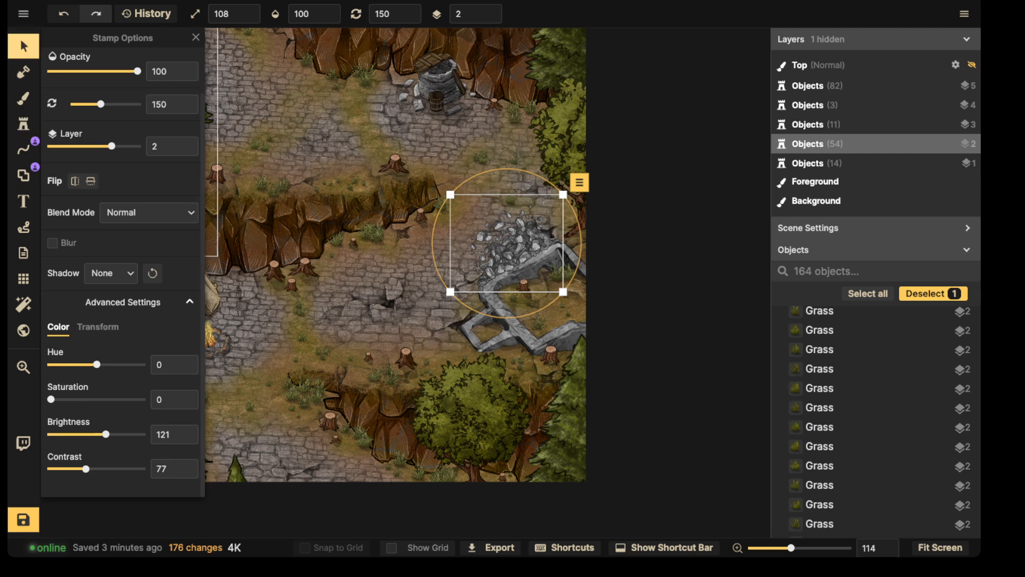
left_click_drag(86, 469, 86, 468)
left_click_drag(517, 238, 575, 298)
scroll(524, 288, "up", 5, "alt")
scroll(602, 283, "up", 9, "alt")
scroll(475, 327, "up", 5, "alt")
scroll(570, 306, "down", 2, "alt")
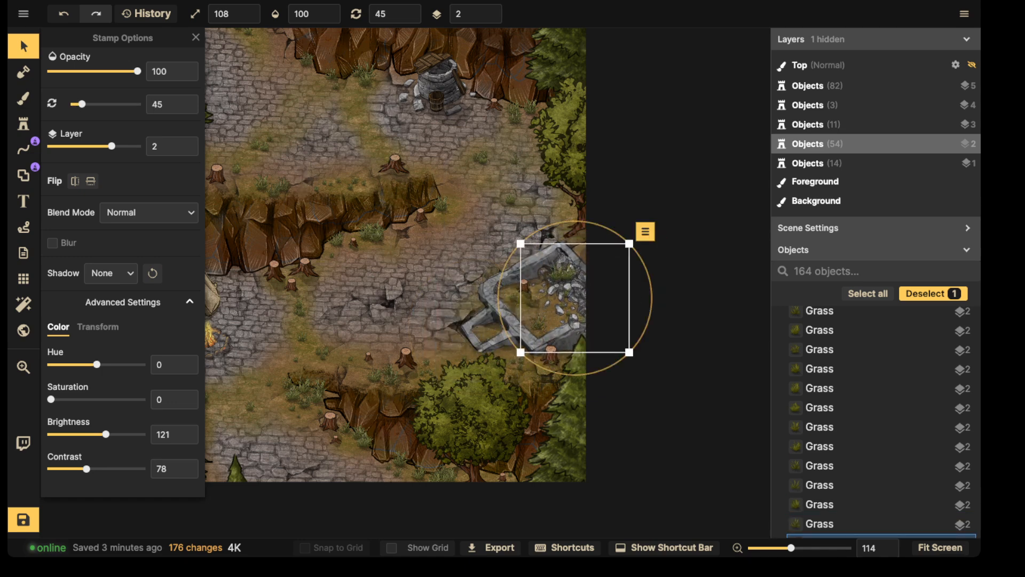
Place a second rubble pile rotated 150 degrees over the ruins' upper-left wall and put it on layer 0
left_click(23, 123)
scroll(517, 274, "up", 5, "alt")
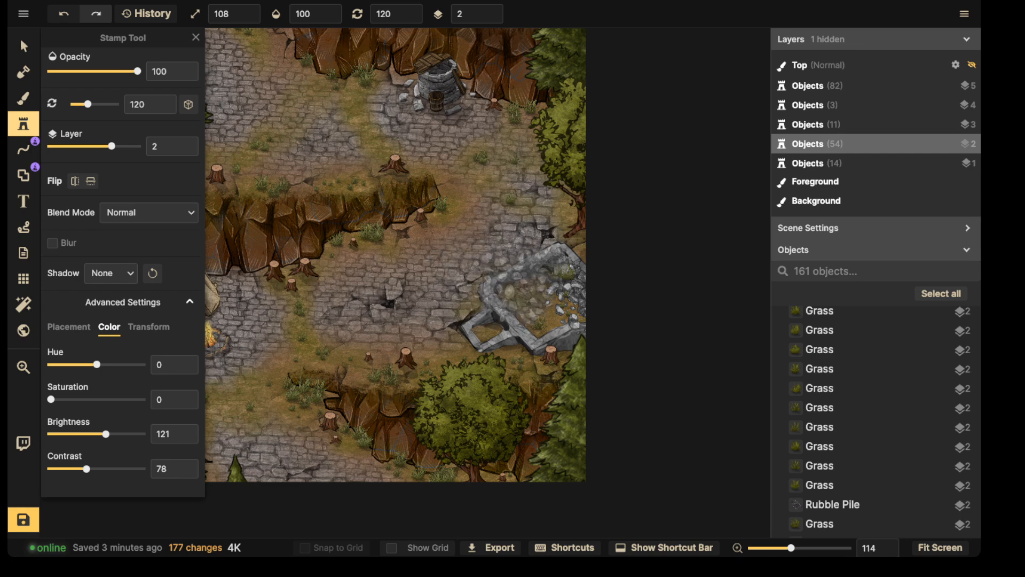
scroll(514, 264, "up", 2, "alt")
left_click(514, 263)
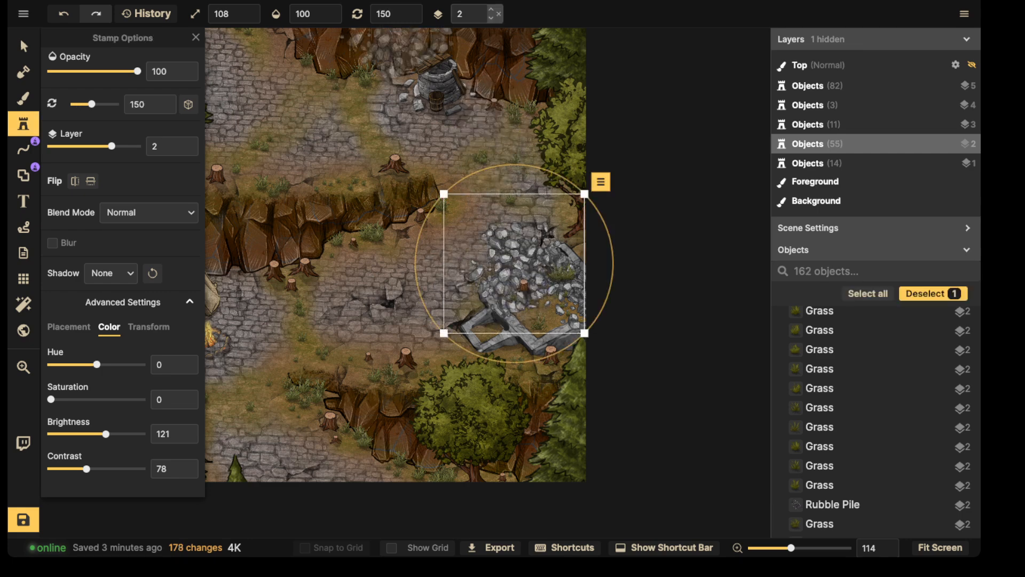
left_click(490, 17)
left_click(491, 17)
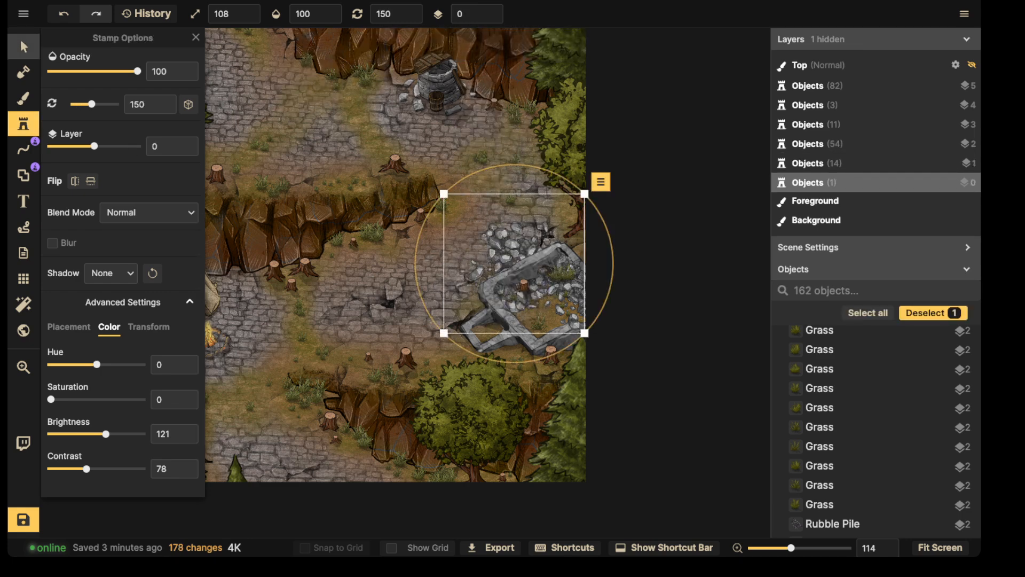
Shift the layer 0 rubble pile slightly outward, rotate it to 120 degrees, and set its brightness to 86
left_click(24, 47)
left_click_drag(514, 263, 508, 268)
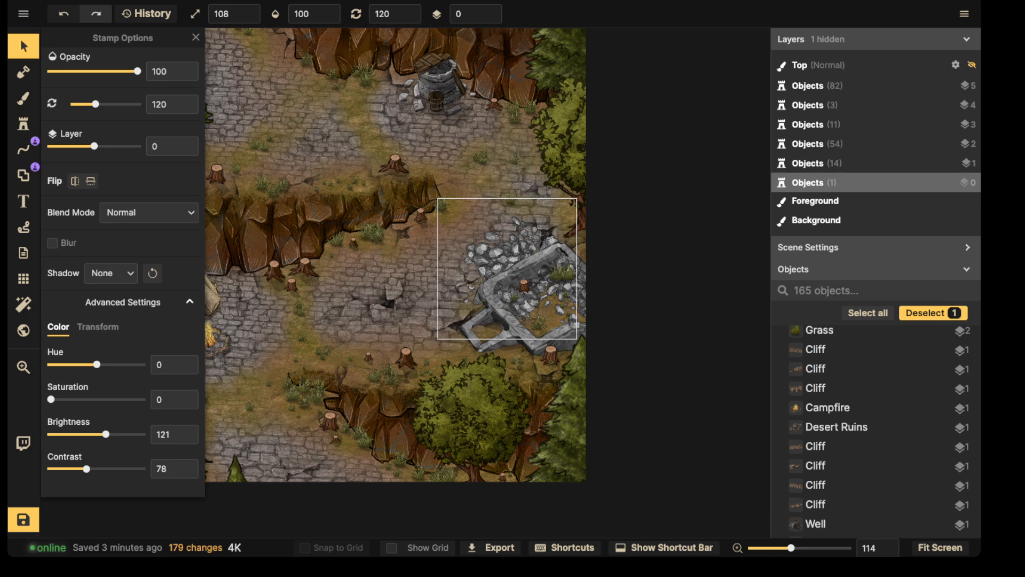
left_click_drag(106, 434, 90, 434)
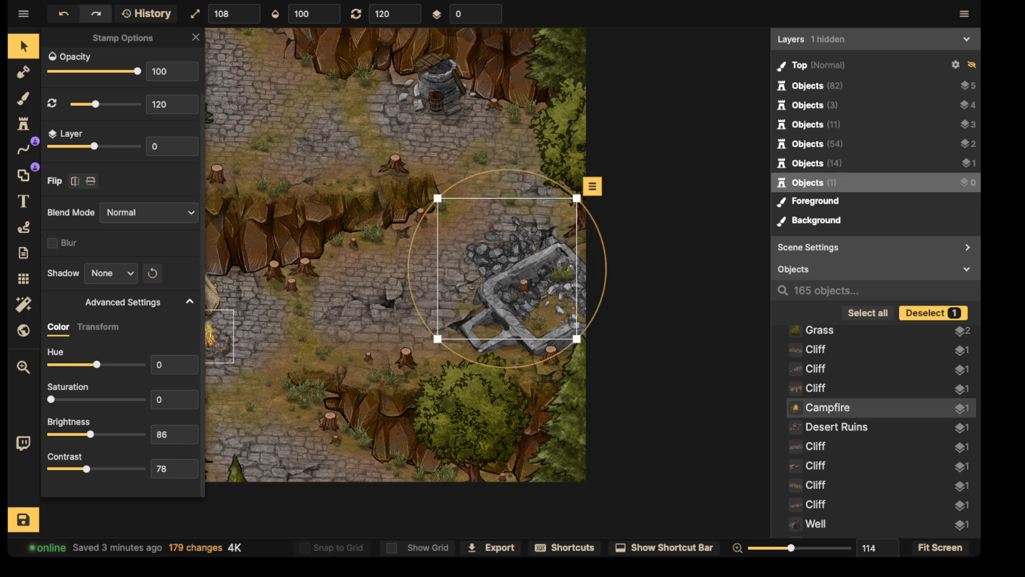
Delete the tree stump inside the ruins and clear the selection
left_click_drag(507, 268, 303, 114)
key("Escape")
key("Delete")
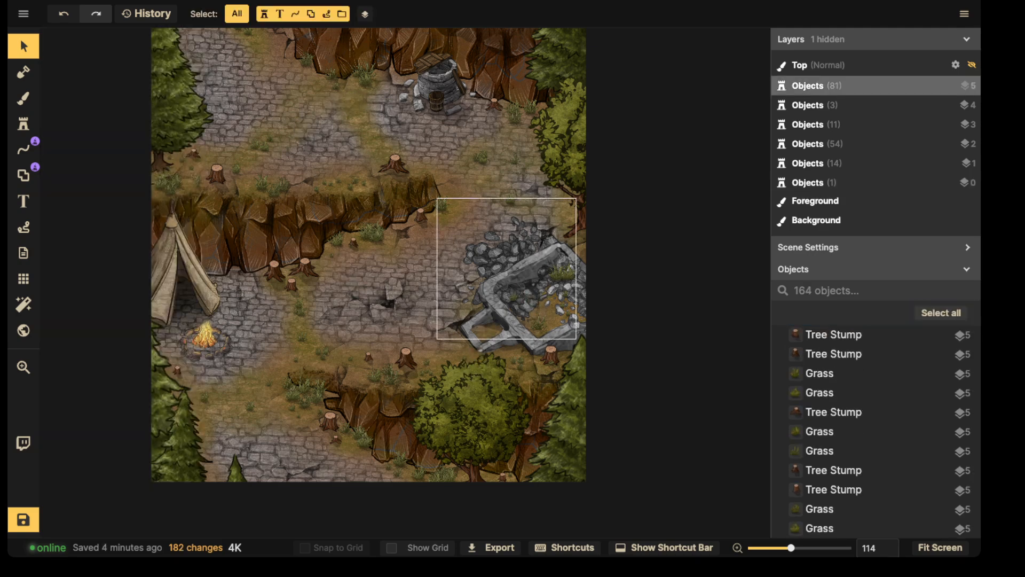
left_click_drag(450, 258, 448, 259)
key("Escape")
Review the whole map and save it
scroll(448, 258, "down", 3)
middle_click_drag(447, 259, 463, 249)
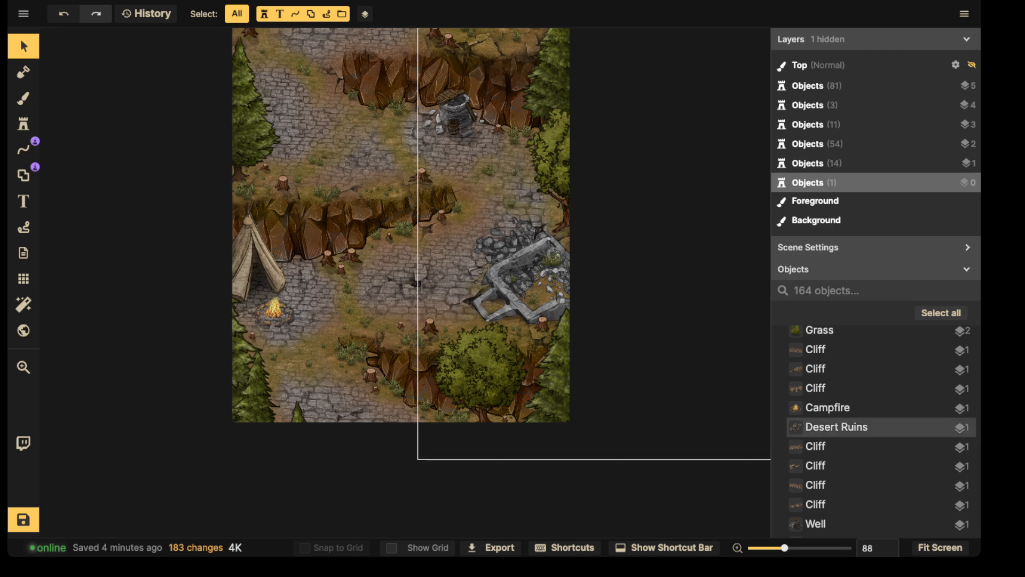
scroll(464, 175, "up", 2)
scroll(448, 176, "down", 2)
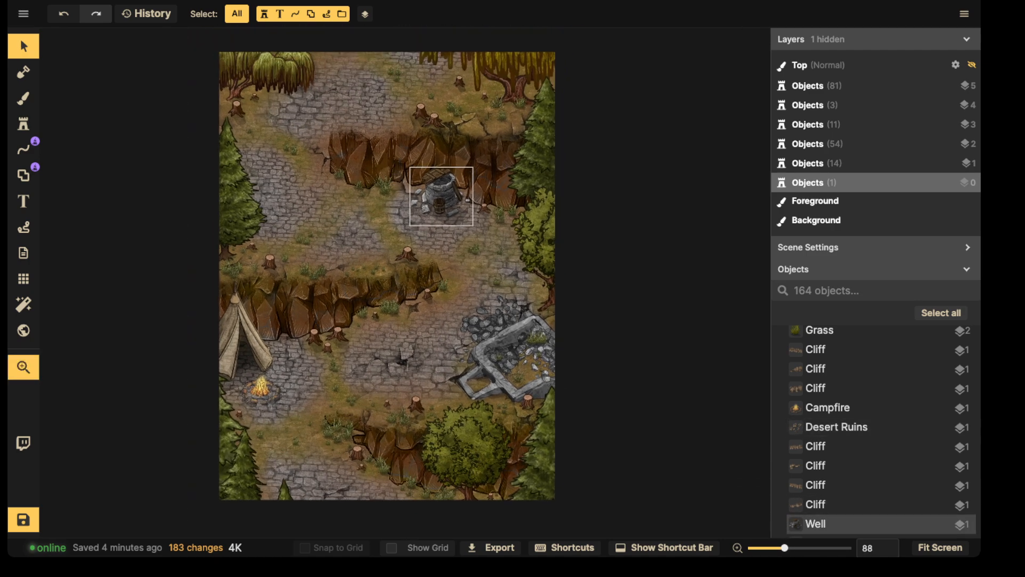
key("ctrl+s")
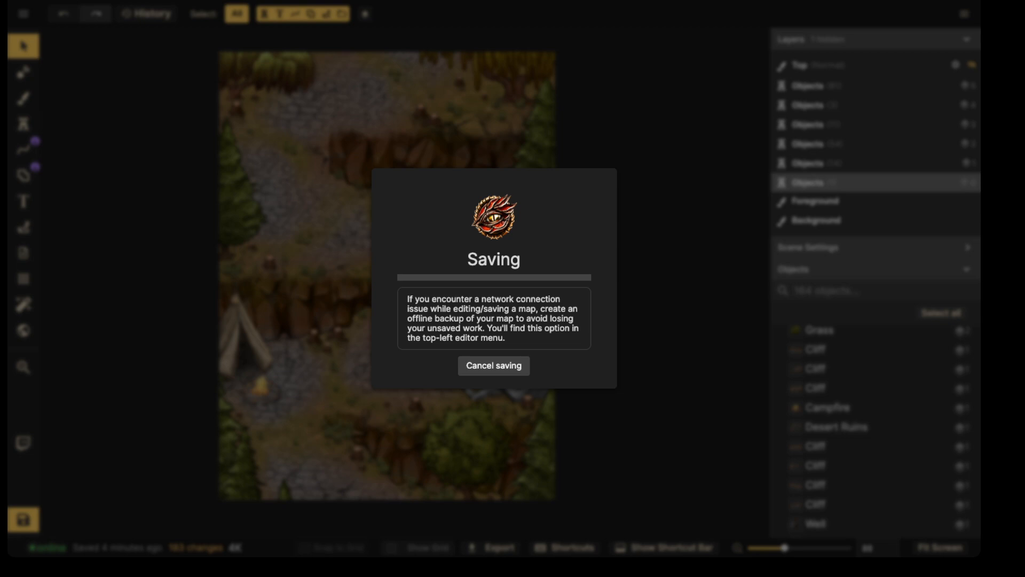
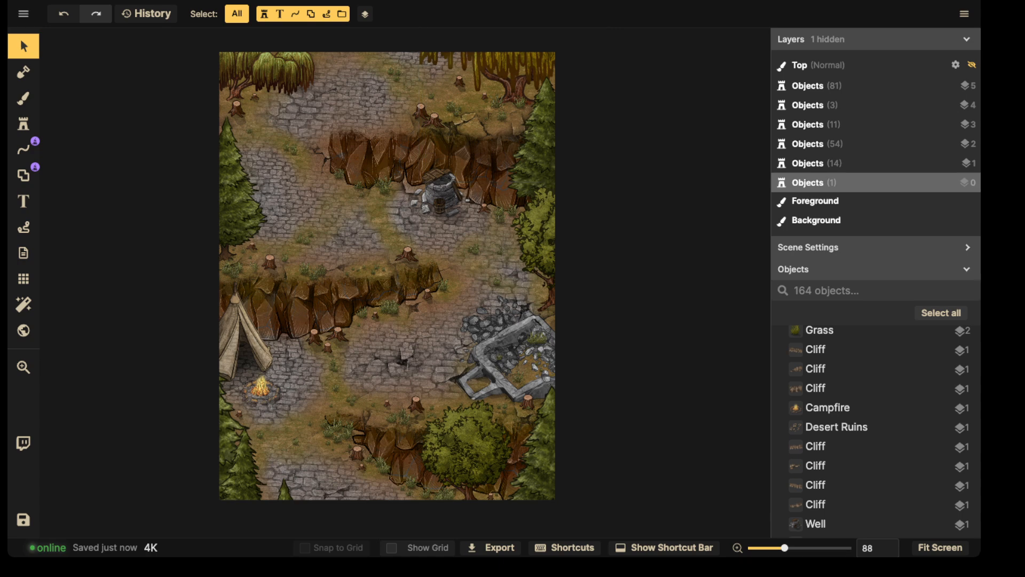
Reduce the scale of the campfire beside the tent to 200
scroll(324, 325, "up", 3)
middle_click_drag(342, 339, 350, 249)
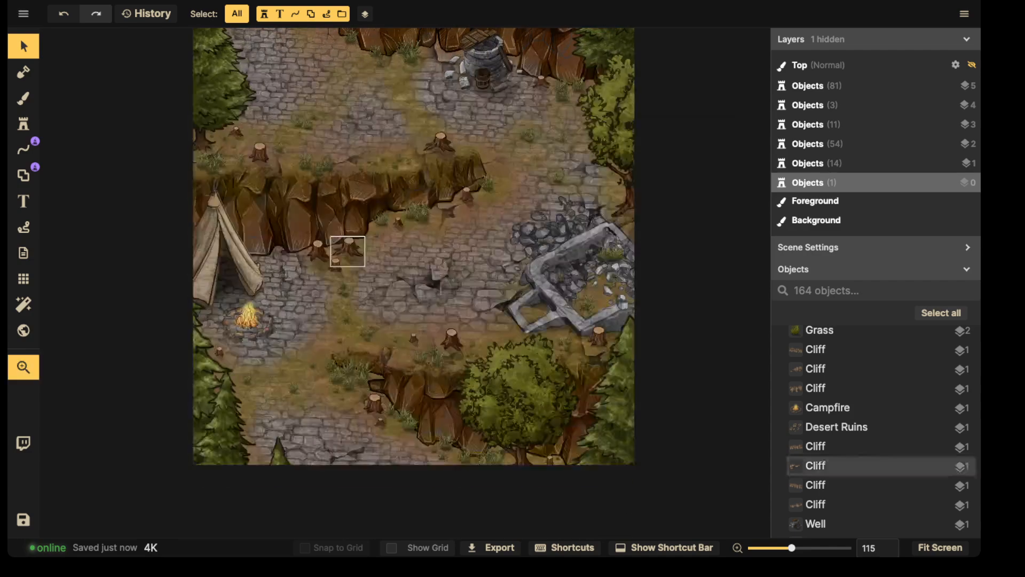
middle_click_drag(410, 161, 383, 271)
scroll(332, 337, "up", 1)
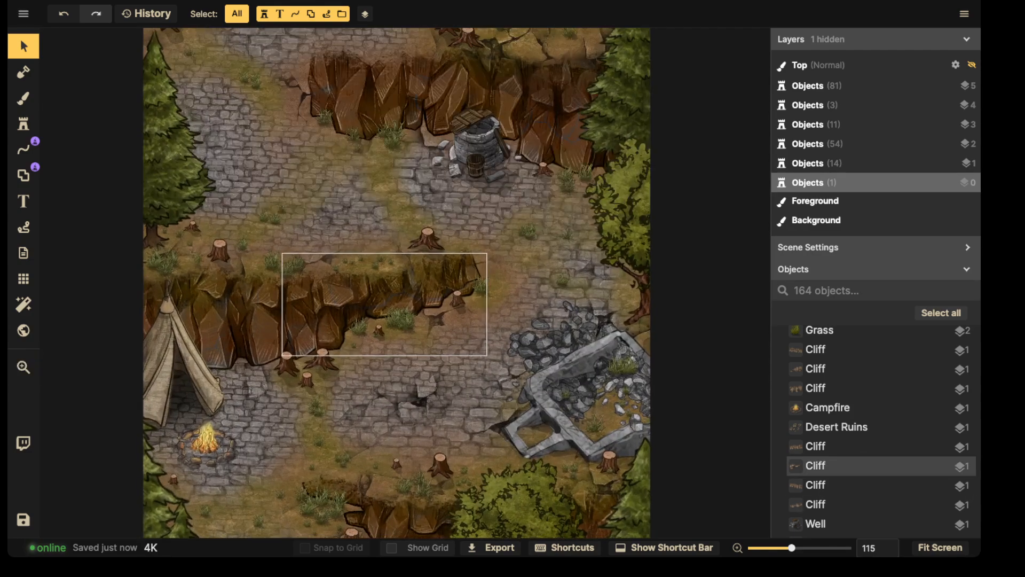
middle_click_drag(299, 347, 354, 251)
left_click(261, 344)
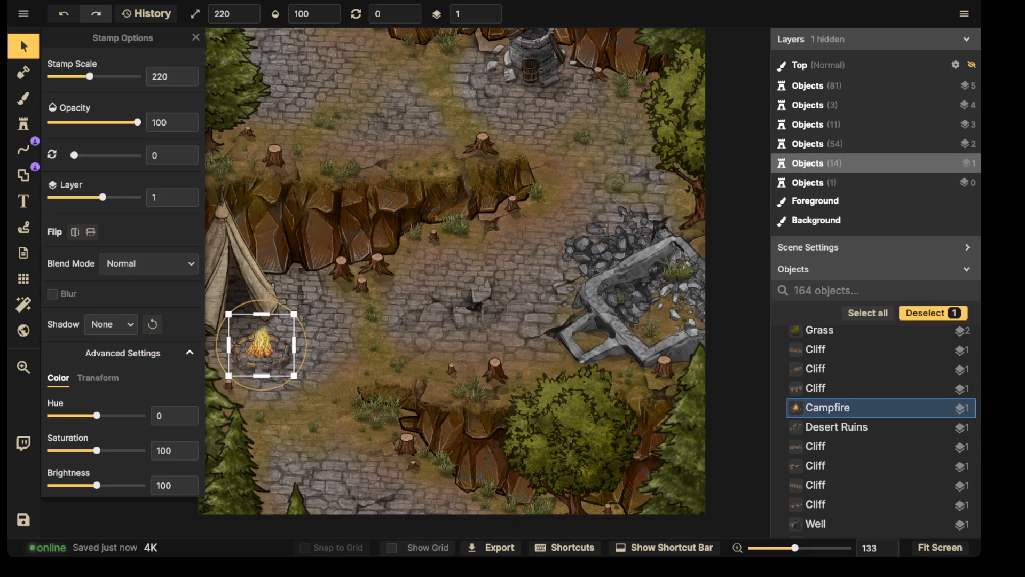
scroll(261, 344, "down", 2, "ctrl")
Search the stamp catalog for log and choose the first Logs stamp from the Forest pack
left_click(24, 123)
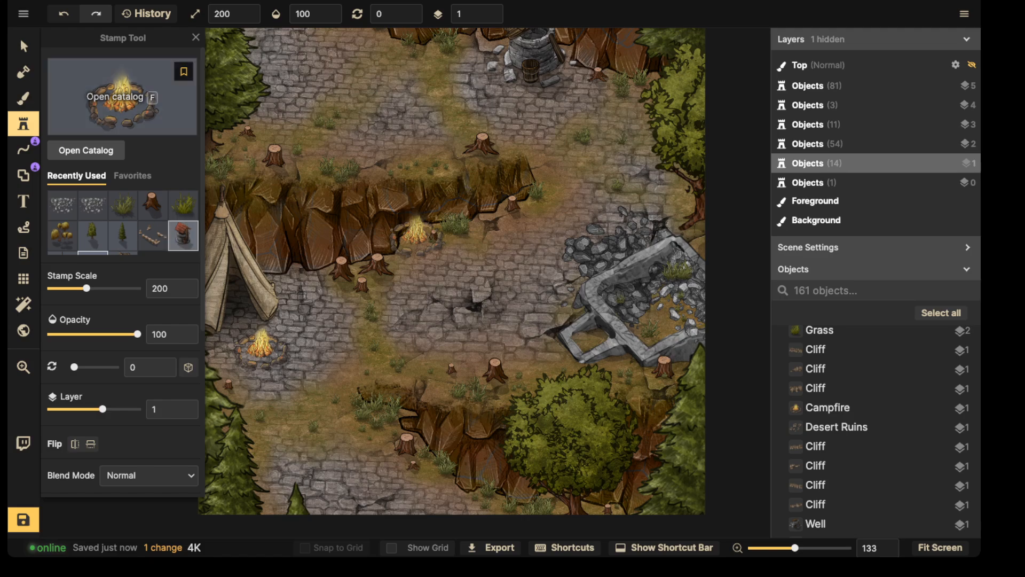
type("f")
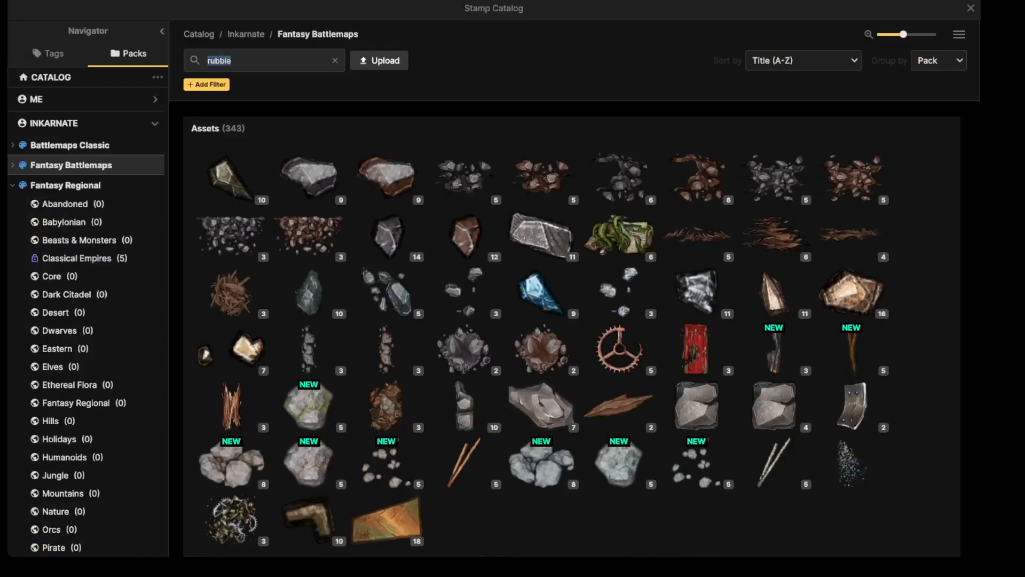
type("log")
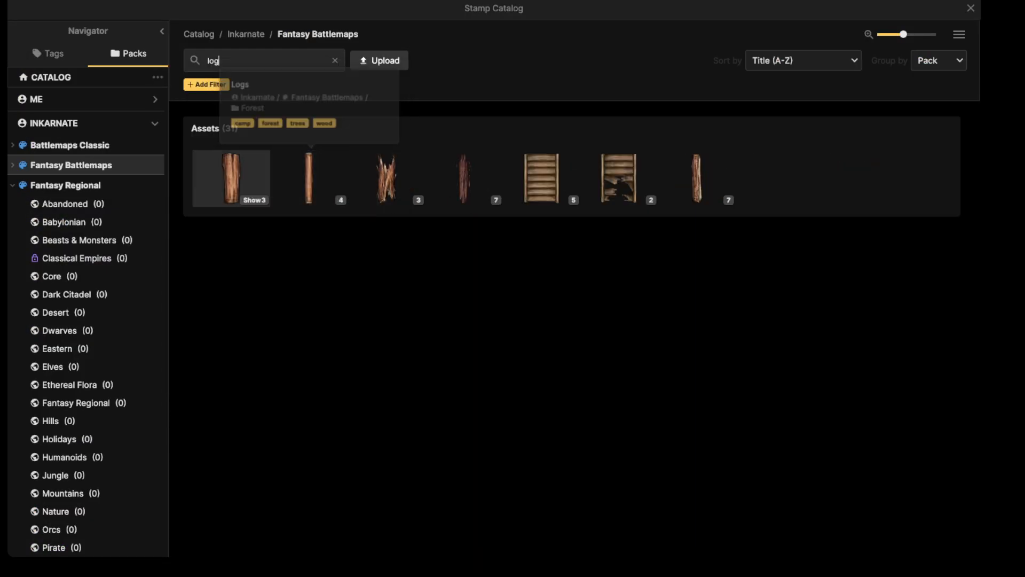
left_click(232, 178)
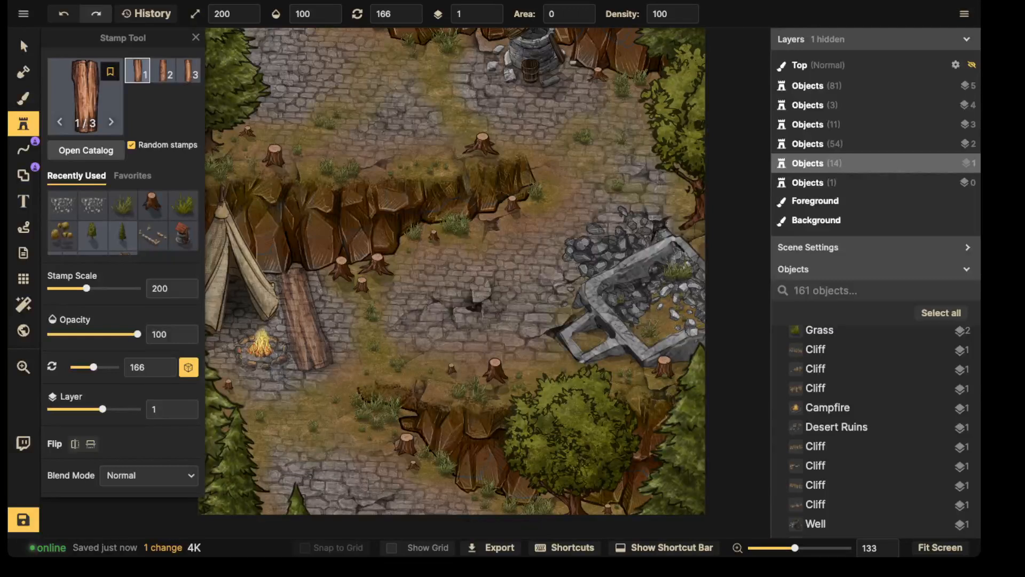
Set the log stamp to scale 100 with no shadow and brightness 48
scroll(302, 319, "down", 5, "shift")
scroll(304, 317, "down", 1, "shift")
scroll(123, 272, "down", 5)
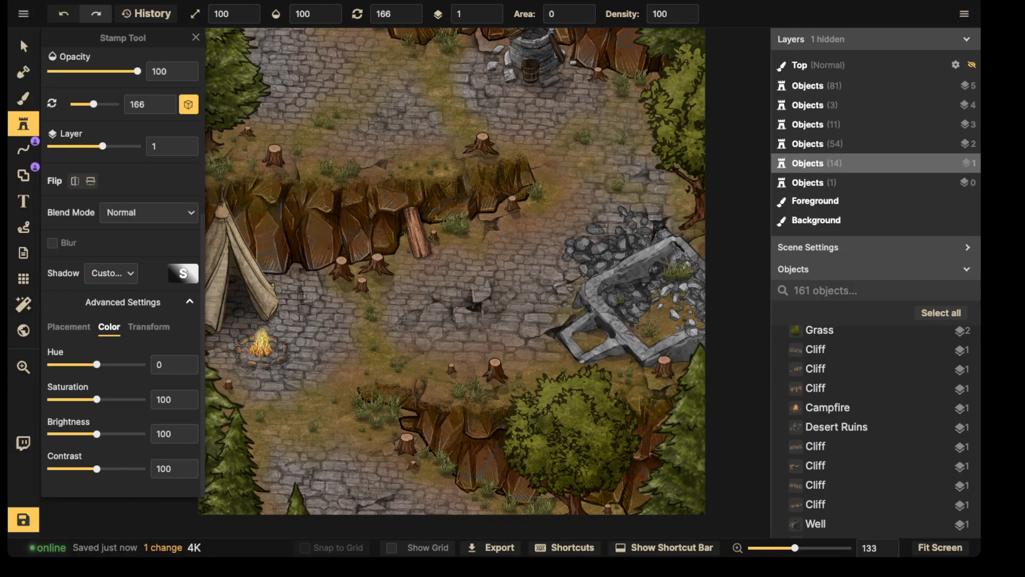
left_click(111, 272)
left_click(109, 230)
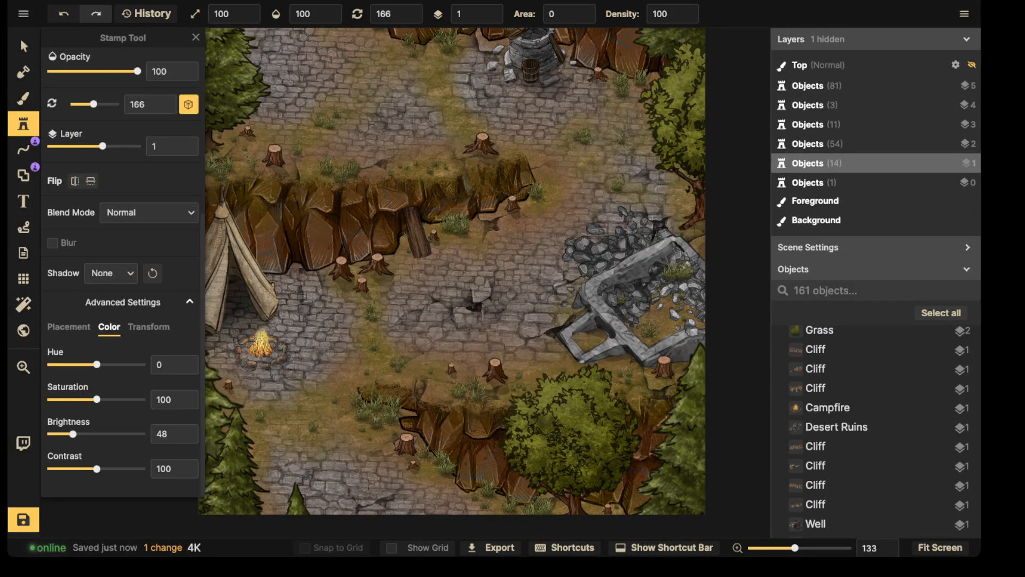
Place three logs at scale 80 around the campfire, each rotated differently to face the fire
scroll(307, 308, "down", 1, "shift")
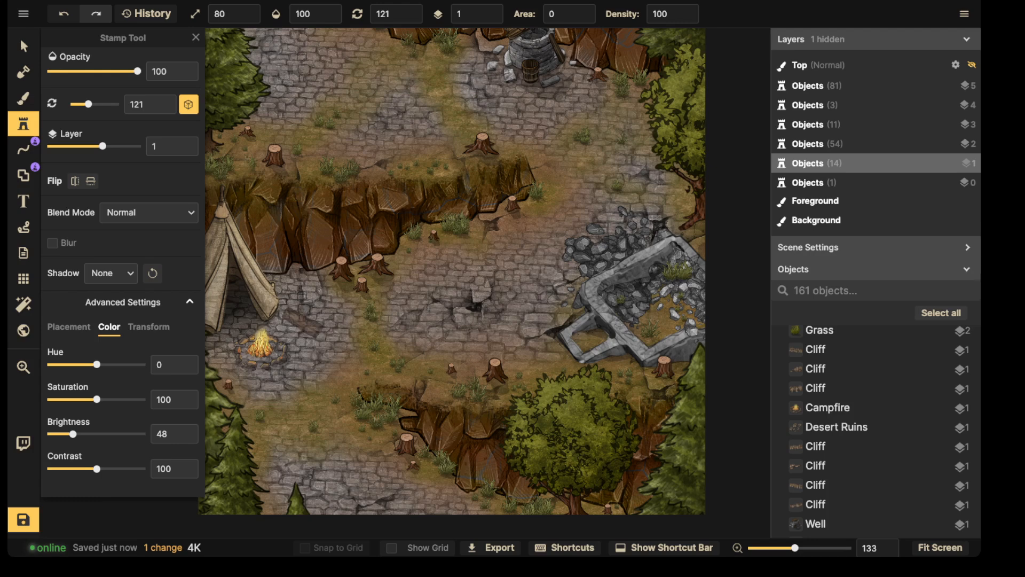
left_click(305, 318)
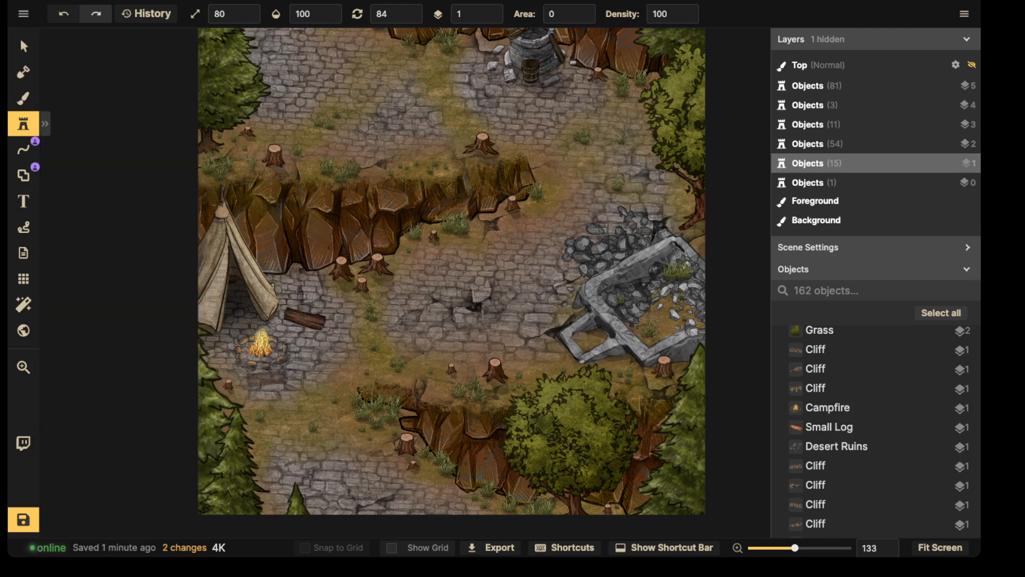
left_click(261, 390)
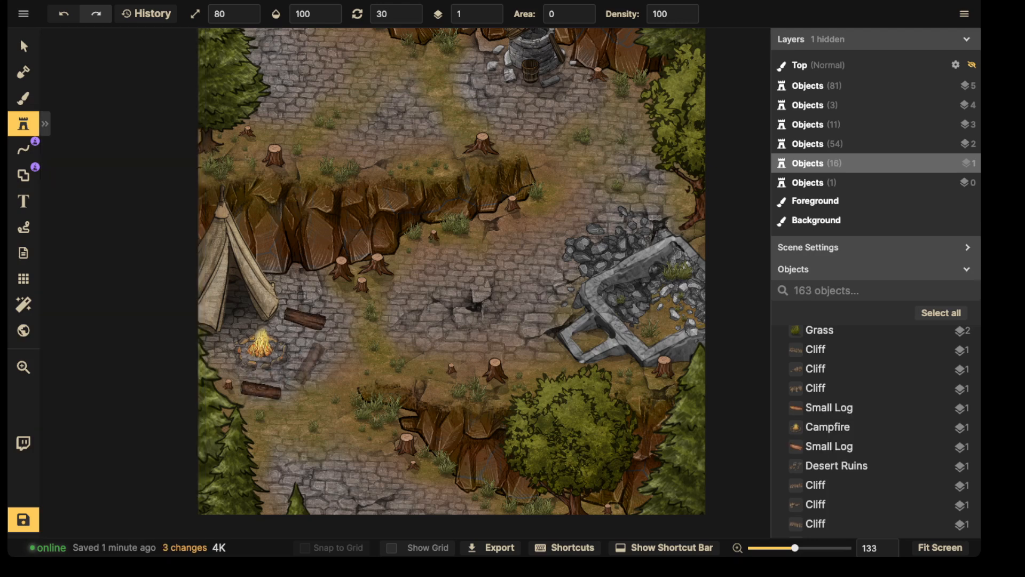
left_click(309, 365)
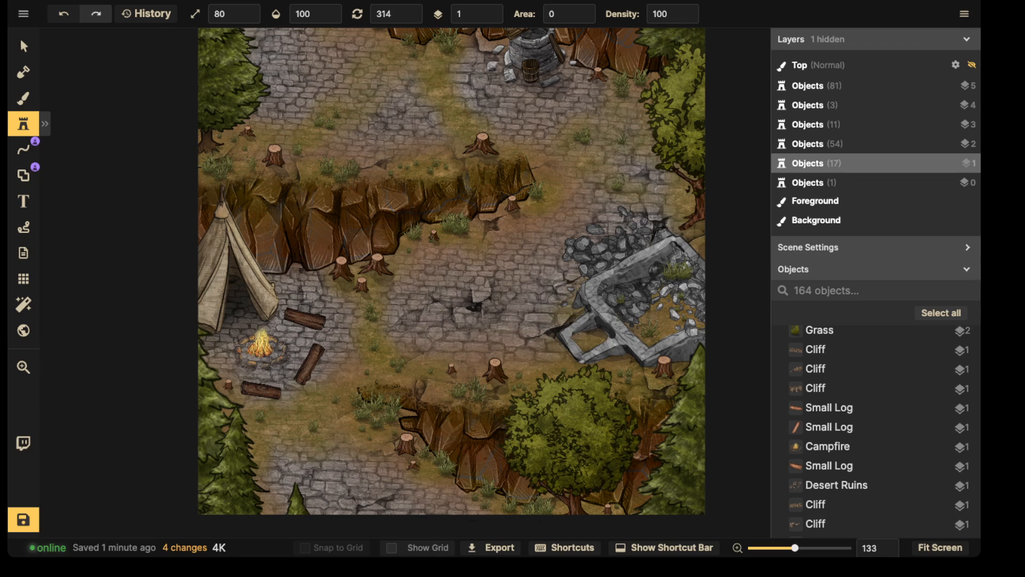
Nudge the log below the campfire slightly and rotate the log nearest the tent
left_click(24, 47)
left_click(261, 390)
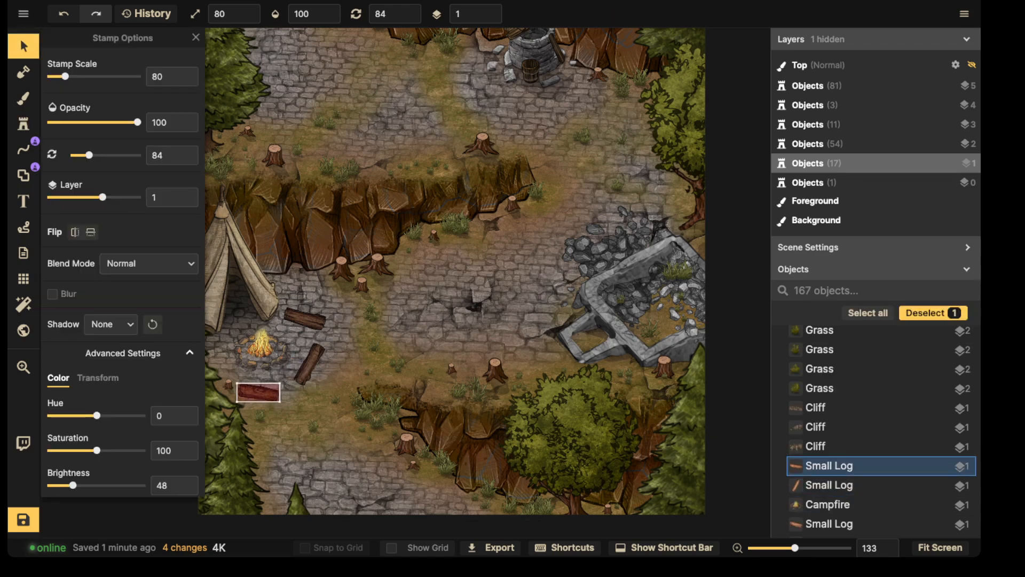
left_click_drag(258, 393, 260, 391)
left_click(304, 319)
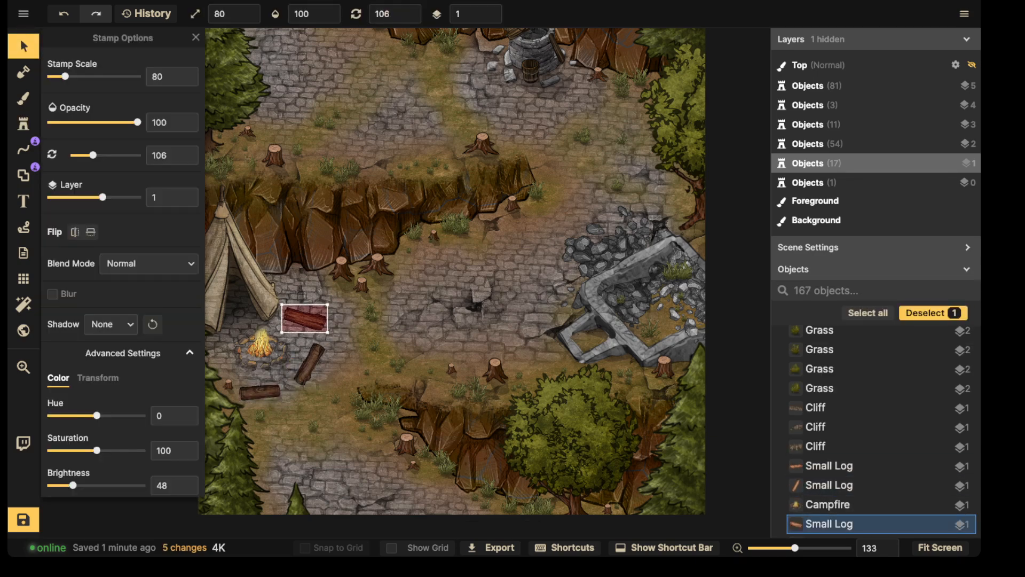
scroll(305, 319, "up", 3, "alt")
Shift the tent and the campfire slightly up and to the left to fit the log arrangement
left_click_drag(252, 282, 247, 277)
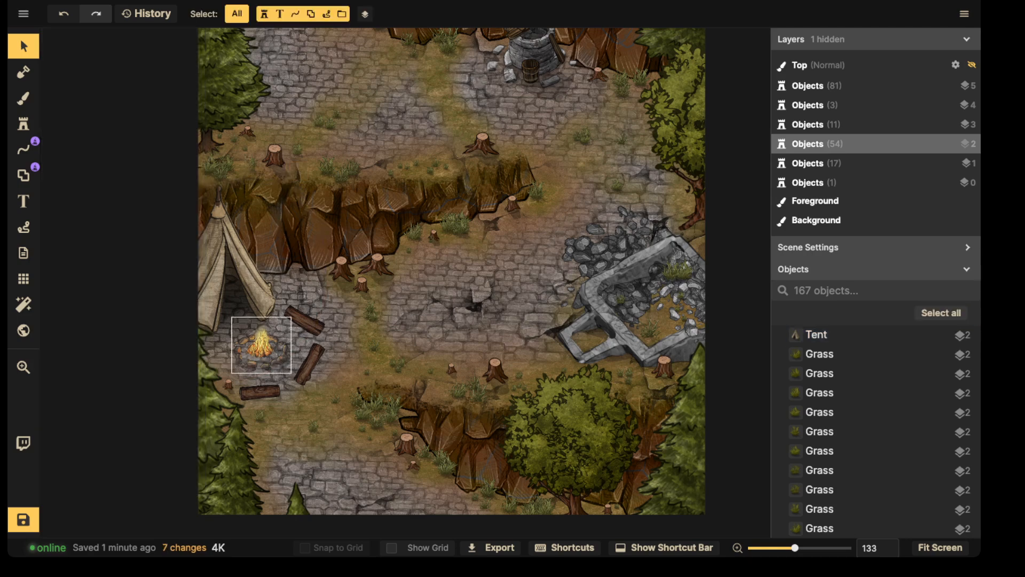
left_click_drag(260, 347, 258, 344)
key("space")
left_click_drag(250, 425, 305, 343)
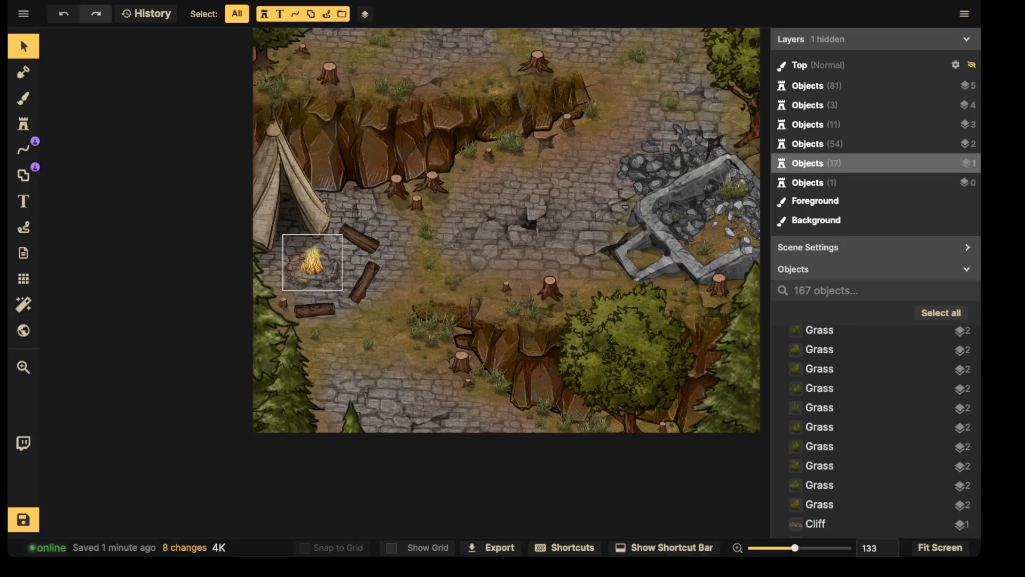
key("space")
left_click_drag(332, 246, 292, 279)
key("space")
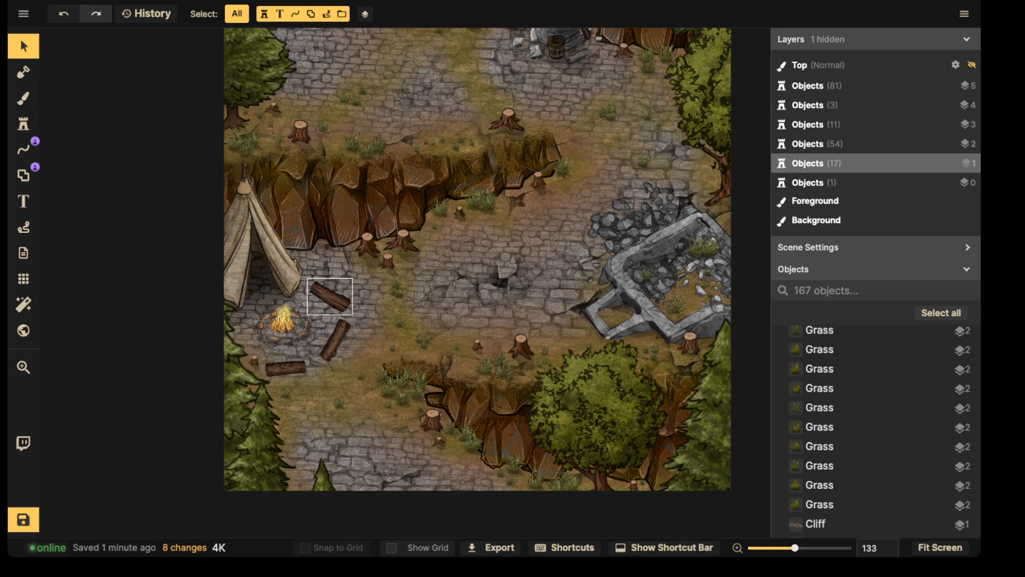
Search the stamp catalog for light and choose the Orange Light stamp from Fantasy Battlemaps
left_click(24, 124)
left_click(121, 97)
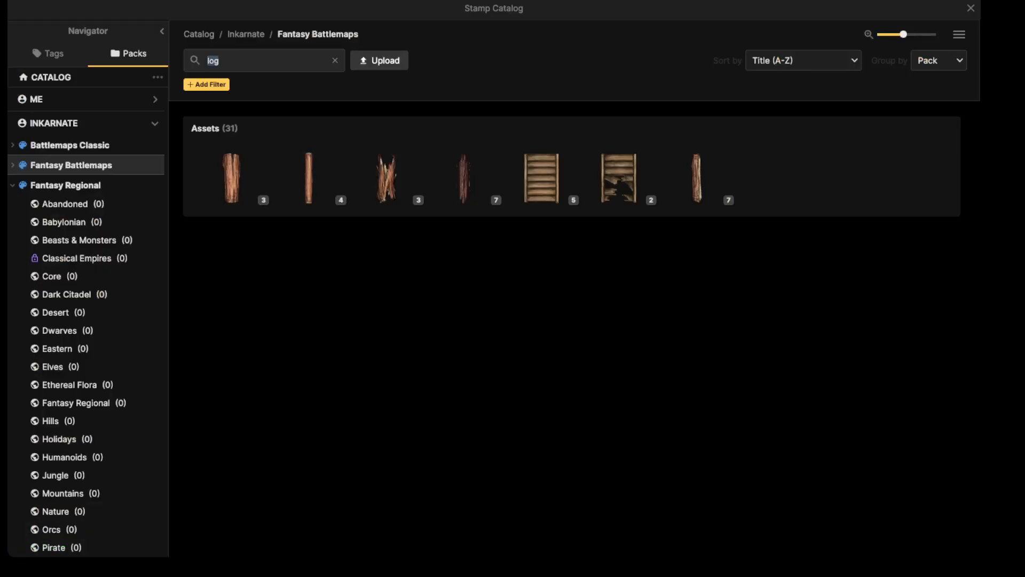
type("light")
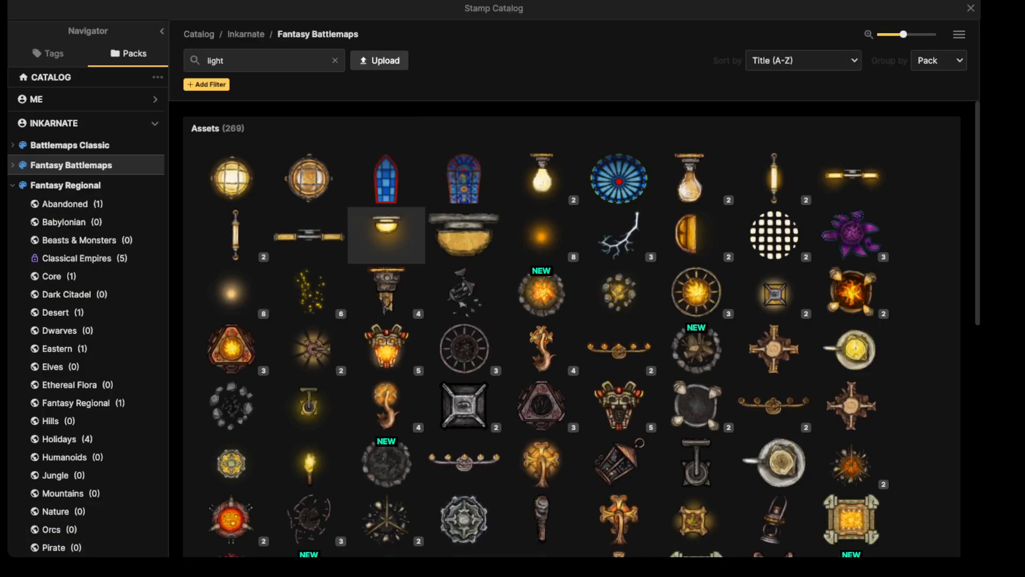
left_click(532, 236)
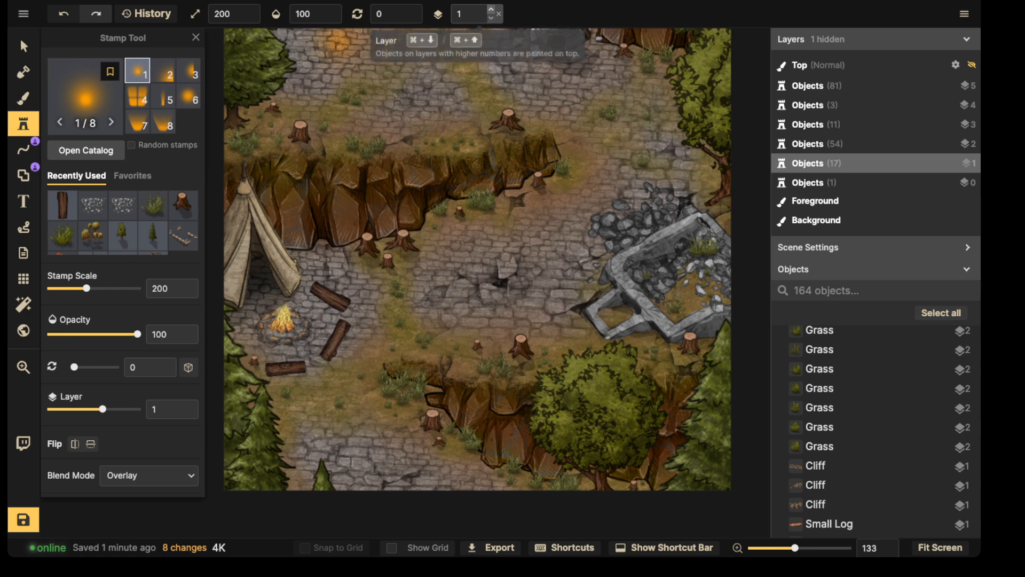
Place the orange light over the campfire at scale 230 on layer 4 and centre it on the flames
left_click(491, 8)
left_click(491, 9)
left_click(491, 9)
left_click(491, 8)
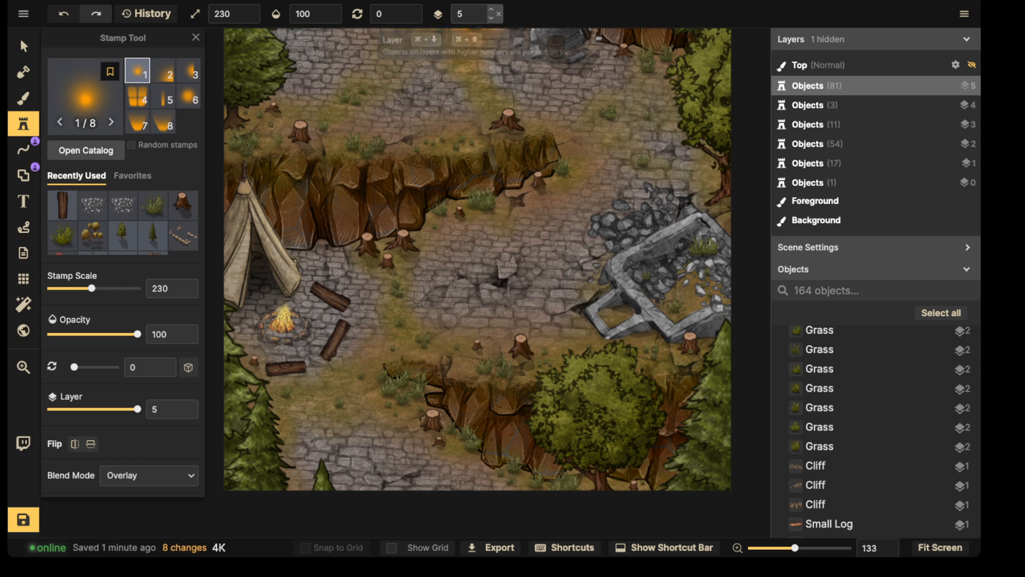
left_click(496, 18)
left_click(284, 310)
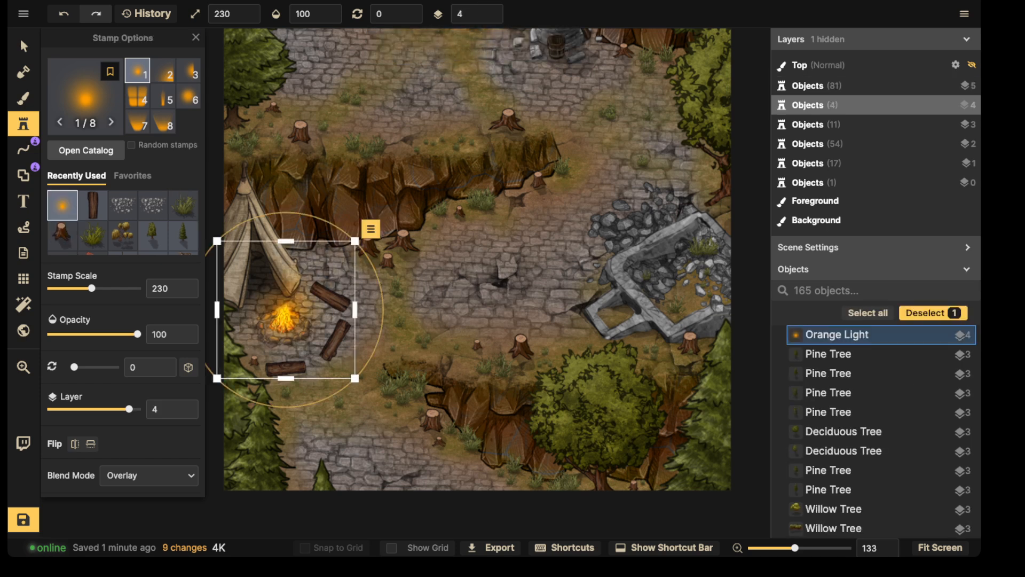
left_click_drag(285, 309, 284, 312)
Choose the pale Lights stamp from the Core pack and switch to its second variant
left_click(85, 97)
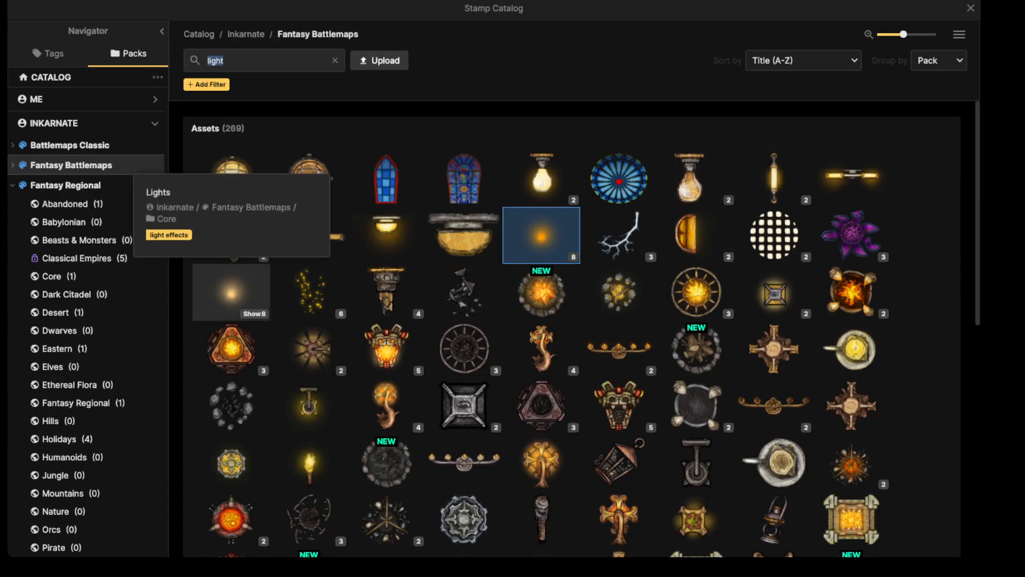
left_click(231, 292)
key("2")
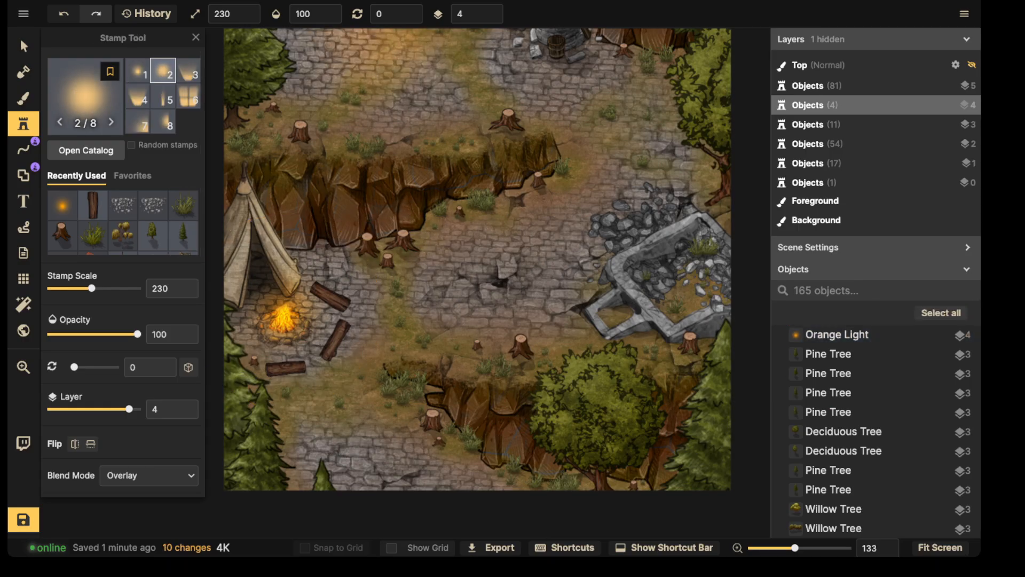
Place the soft light over the campfire on layer 5 with opacity 50 and scale 260
left_click(491, 9)
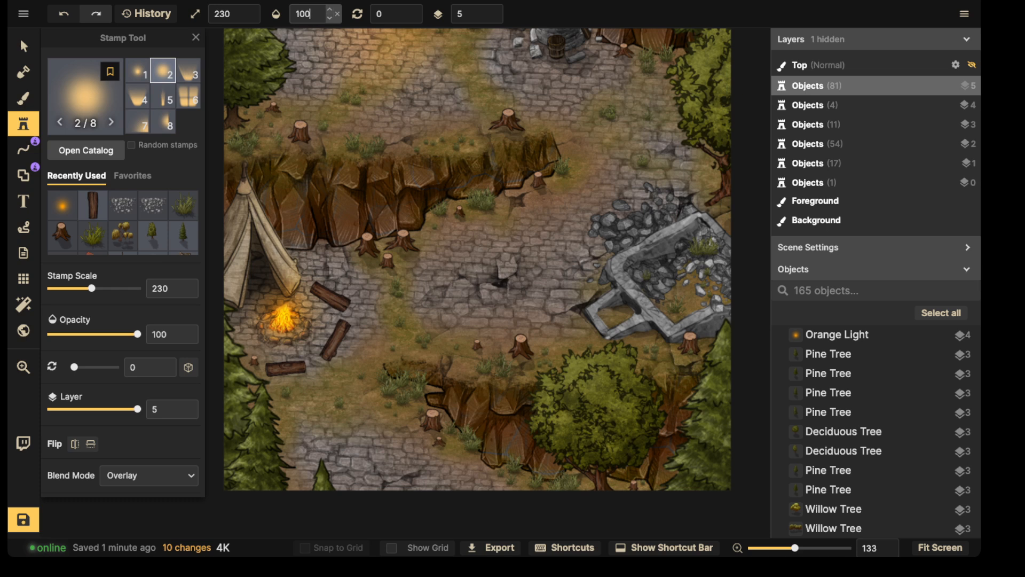
key("ctrl+a")
type("37")
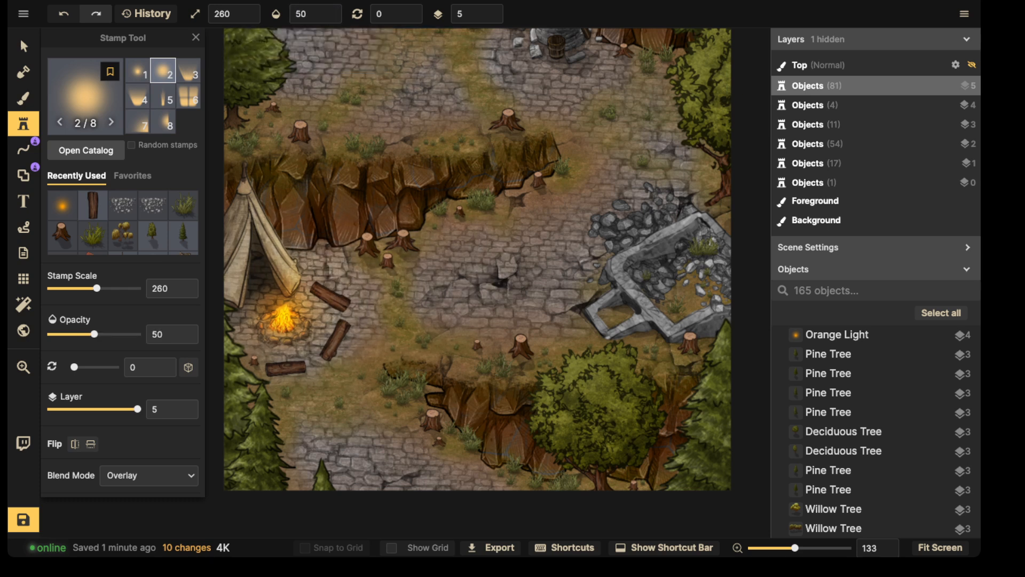
left_click(286, 300)
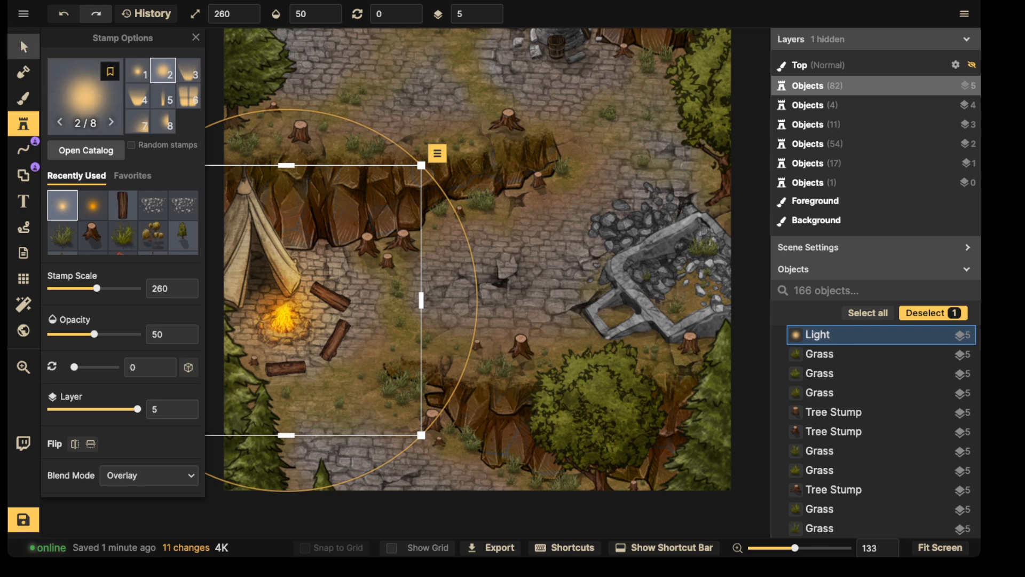
left_click(24, 47)
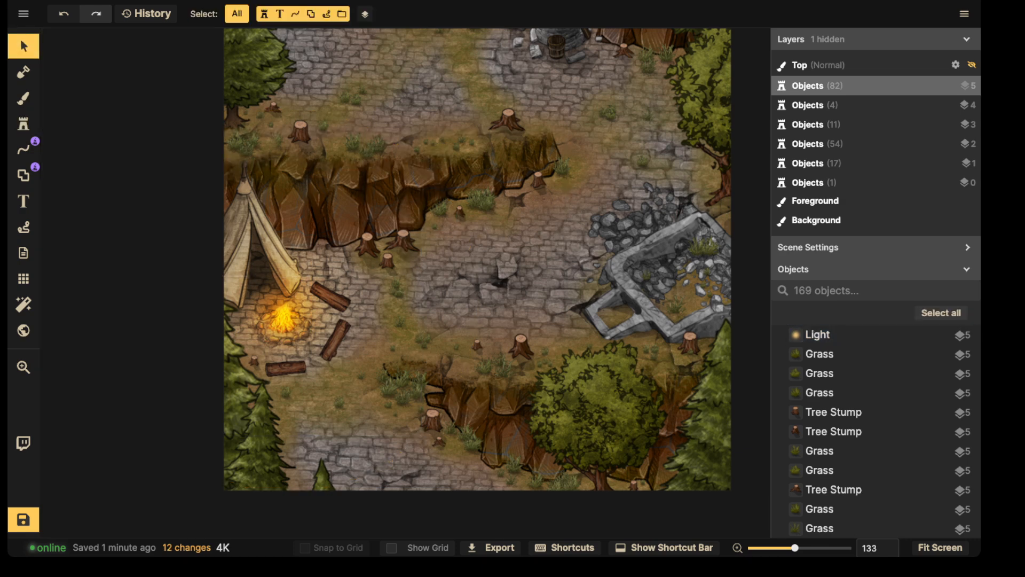
Examine the lit campfire with its logs and the area between the camp, the well and the ruins
left_click(329, 297)
left_click(335, 340, "shift")
left_click(300, 348)
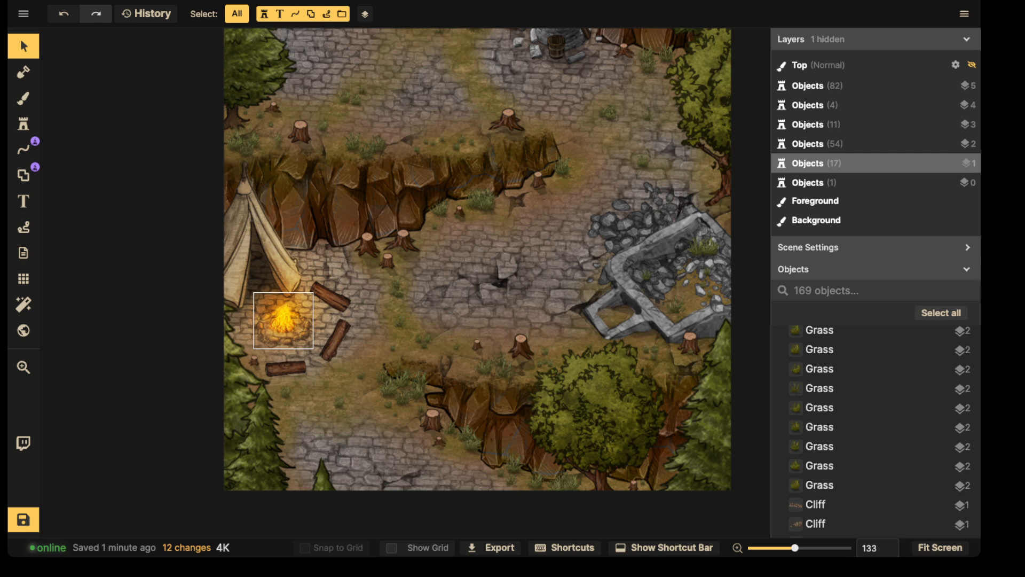
key("space")
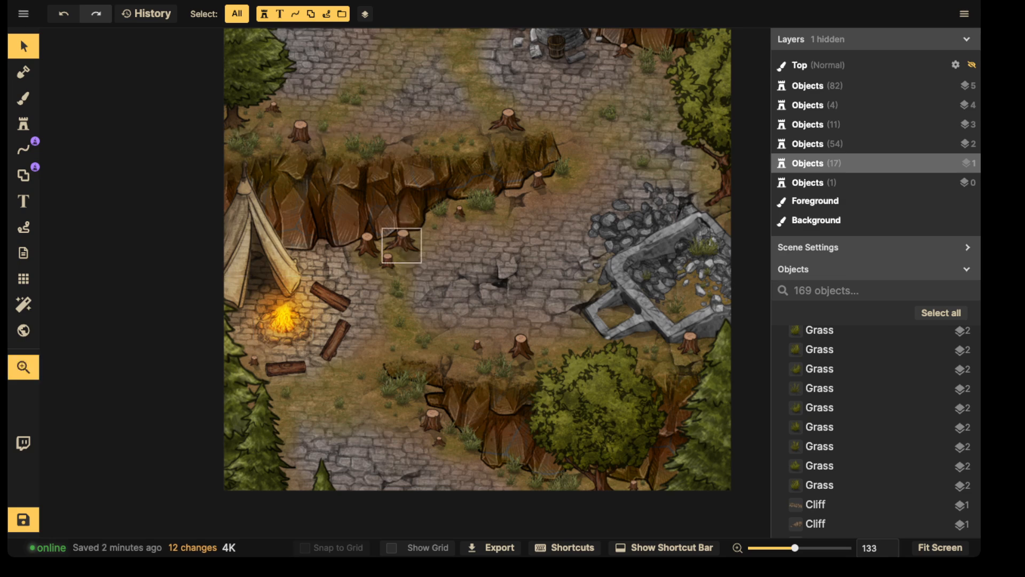
left_click_drag(390, 259, 339, 269)
left_click_drag(368, 232, 227, 274)
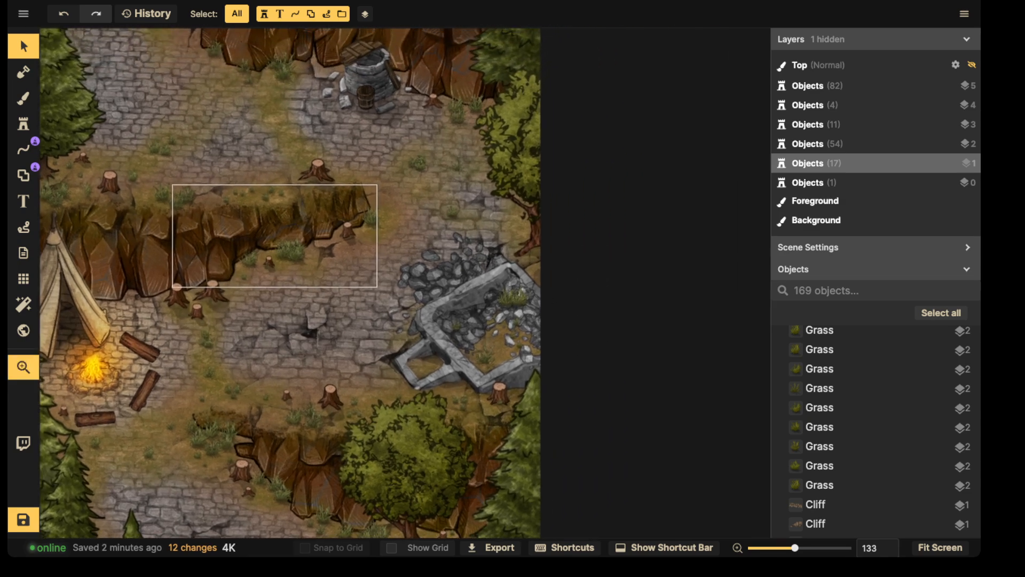
left_click_drag(400, 256, 369, 260)
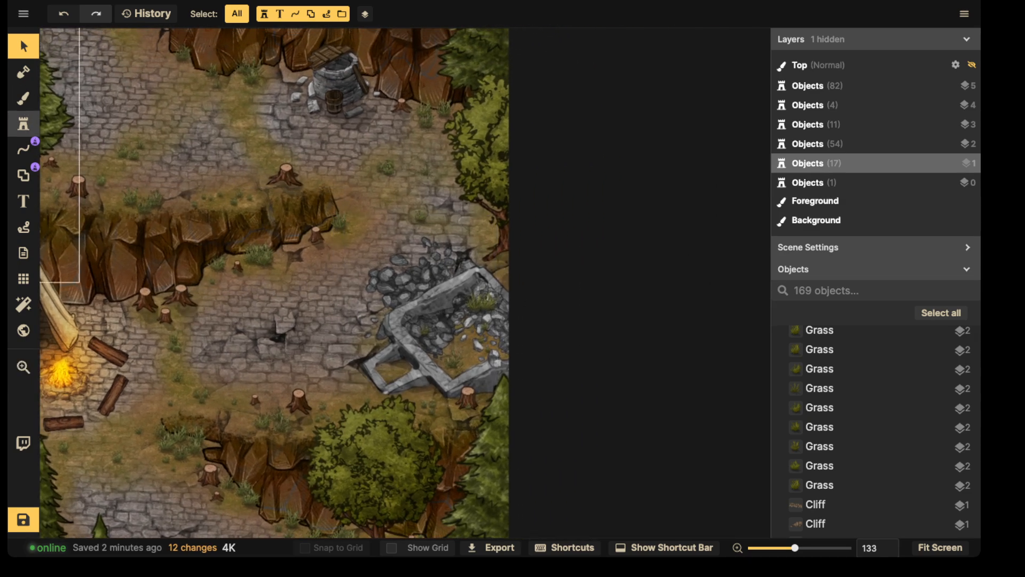
Clear the catalog search, open the Fantasy Regional pack and choose the long wall stamp from the Babylonian set
left_click(23, 124)
left_click(87, 98)
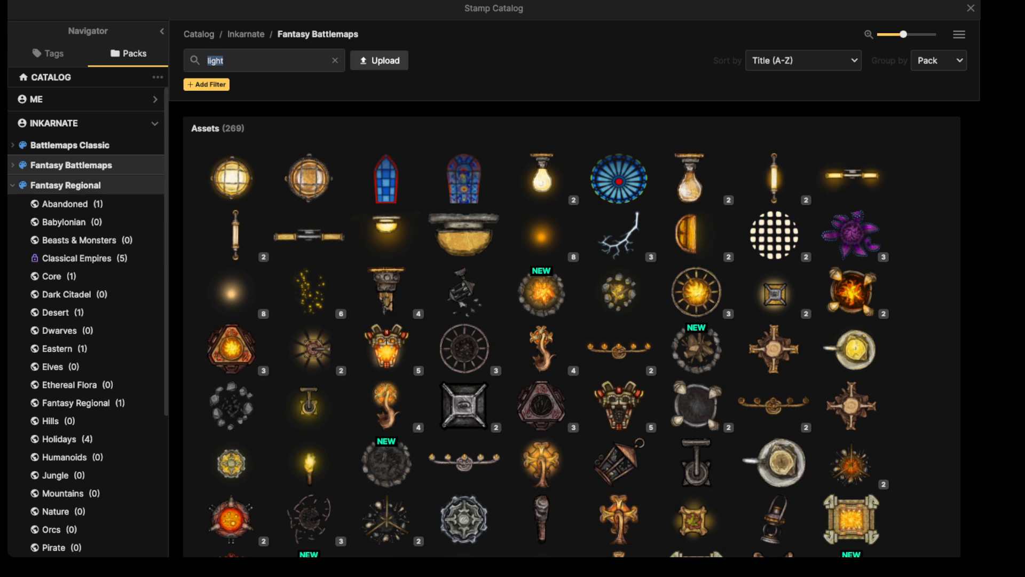
left_click(65, 185)
left_click(335, 61)
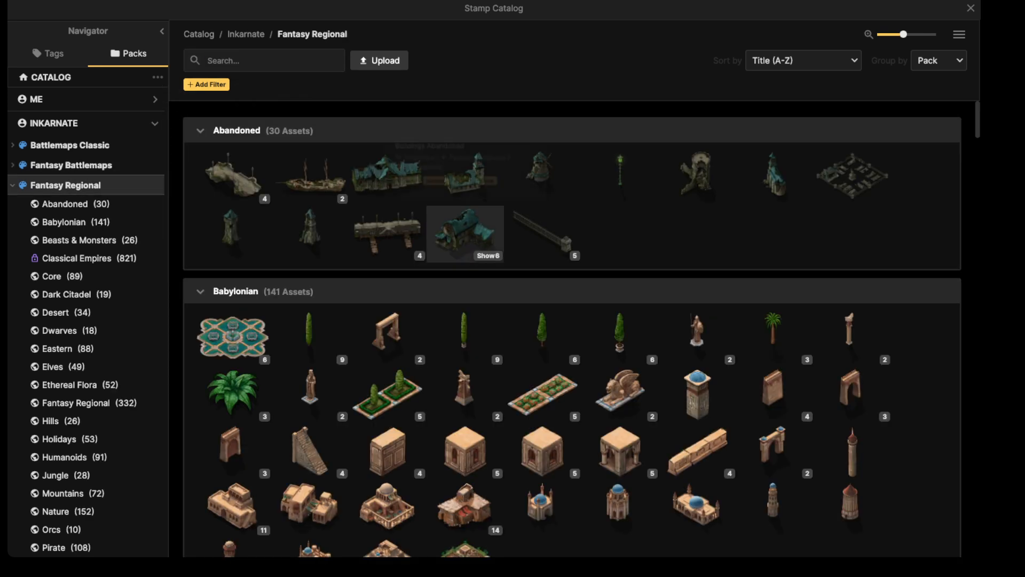
left_click(697, 451)
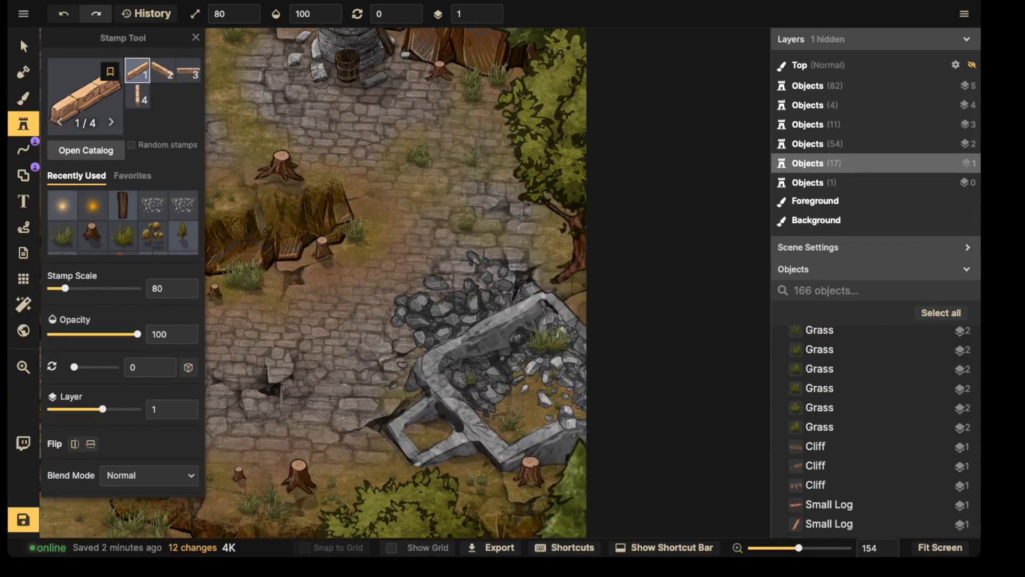
Enlarge the wall block stamp to scale 500 and recolour it with saturation 0, brightness 86 and contrast 109
left_click_drag(373, 330, 512, 223)
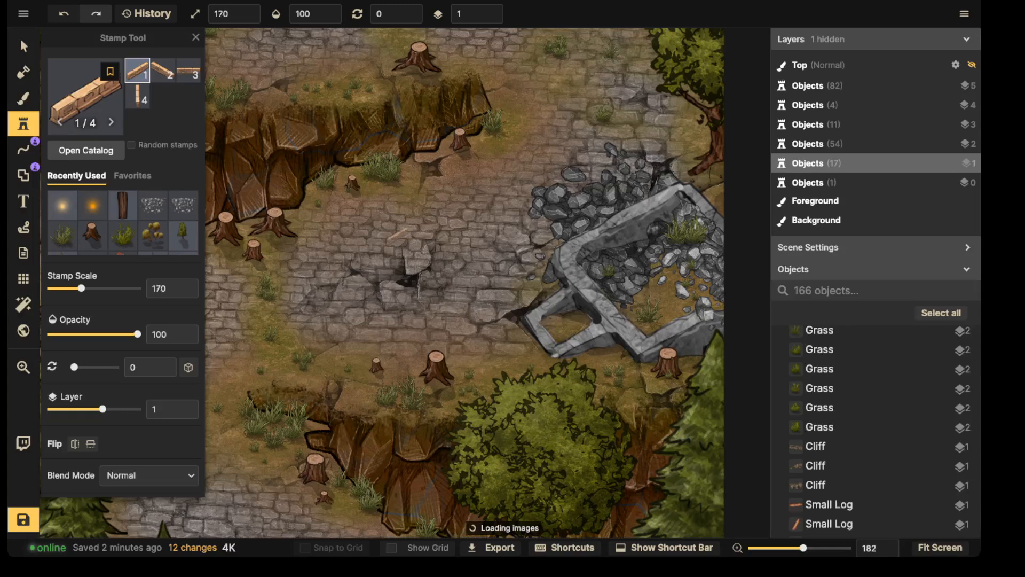
scroll(394, 228, "up", 2, "shift")
scroll(393, 223, "up", 2)
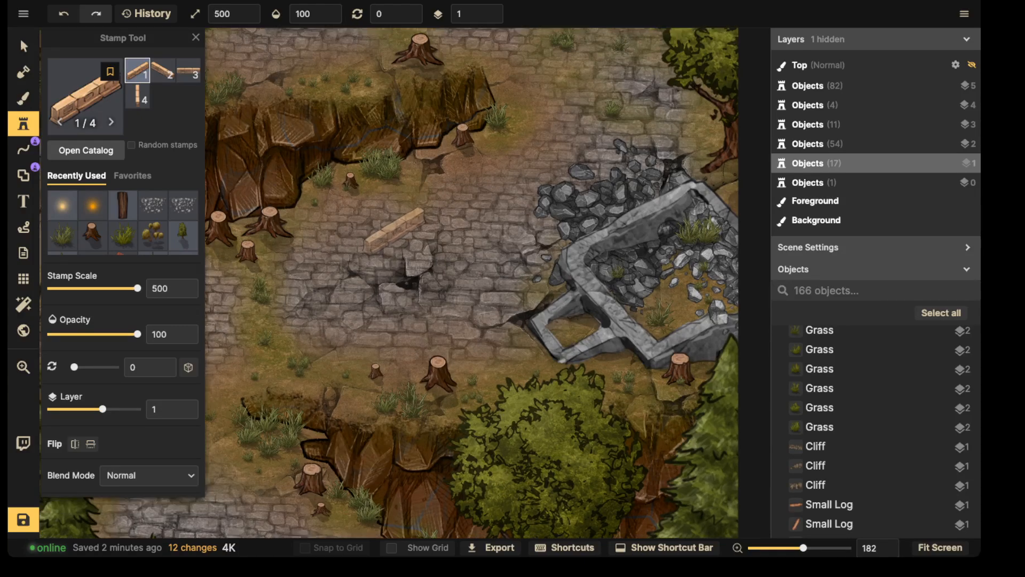
scroll(369, 225, "up", 1, "alt")
scroll(369, 225, "down", 4, "alt")
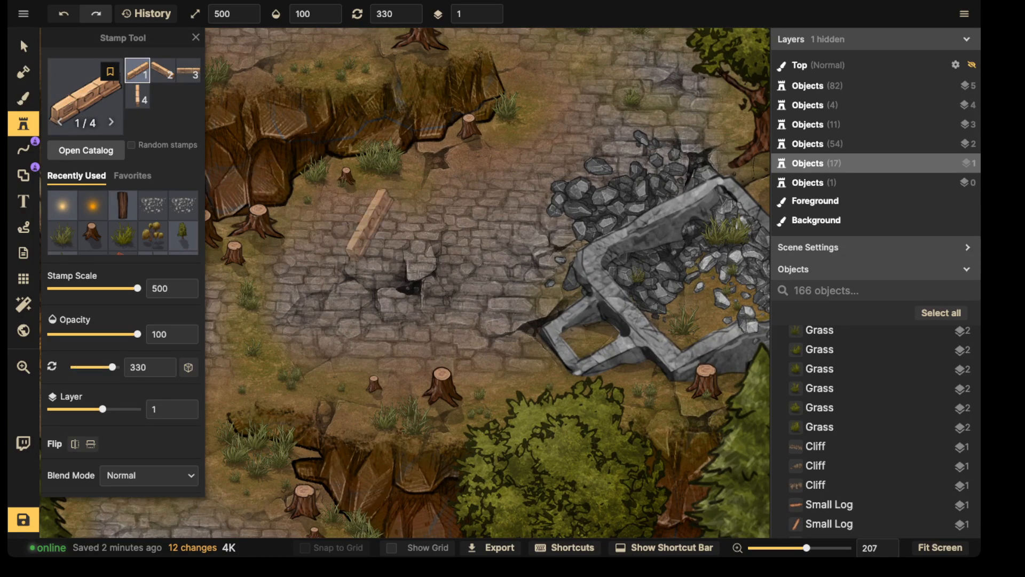
scroll(369, 224, "up", 3, "alt")
scroll(123, 267, "down", 5)
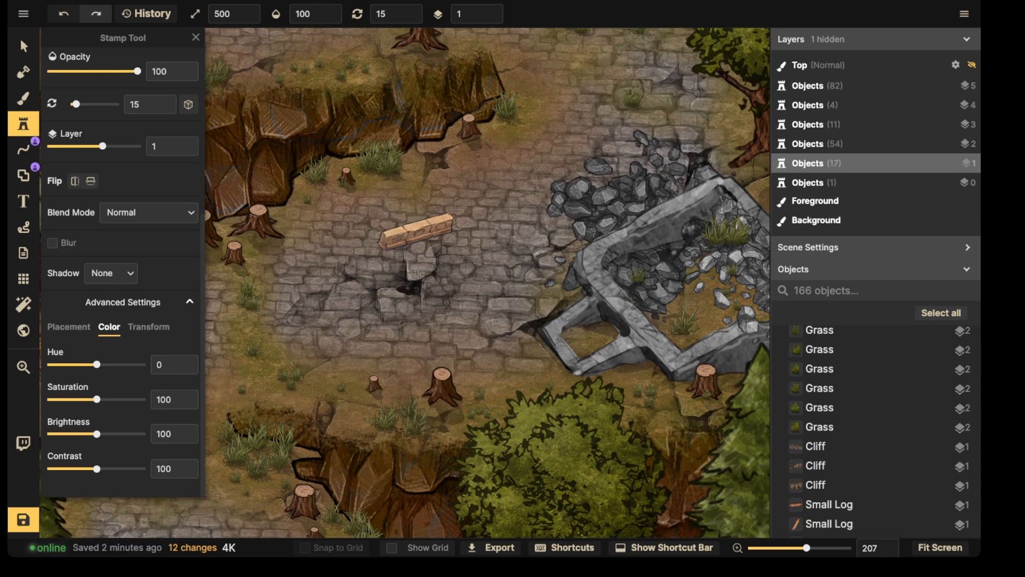
left_click_drag(97, 399, 49, 399)
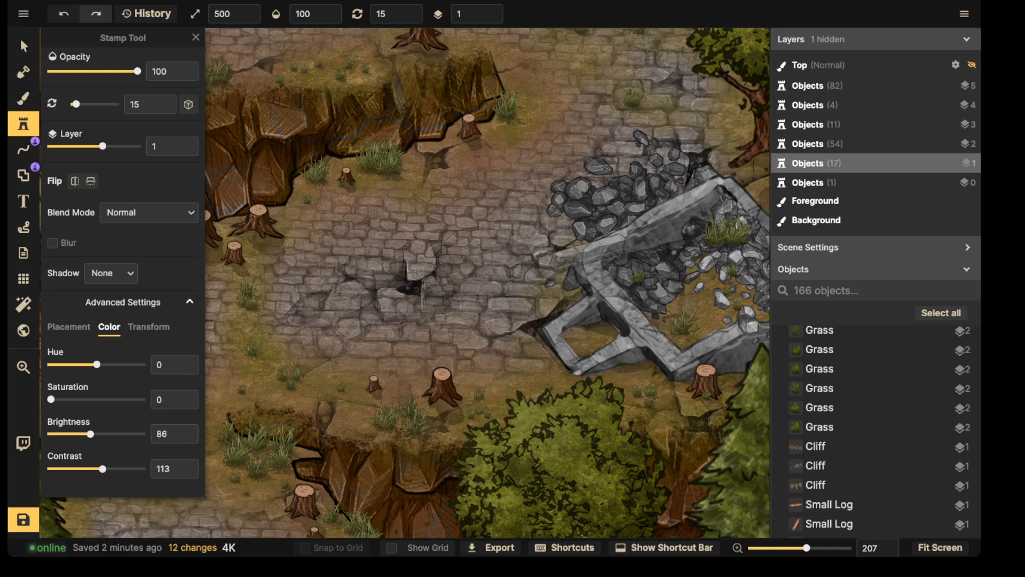
left_click_drag(103, 469, 100, 468)
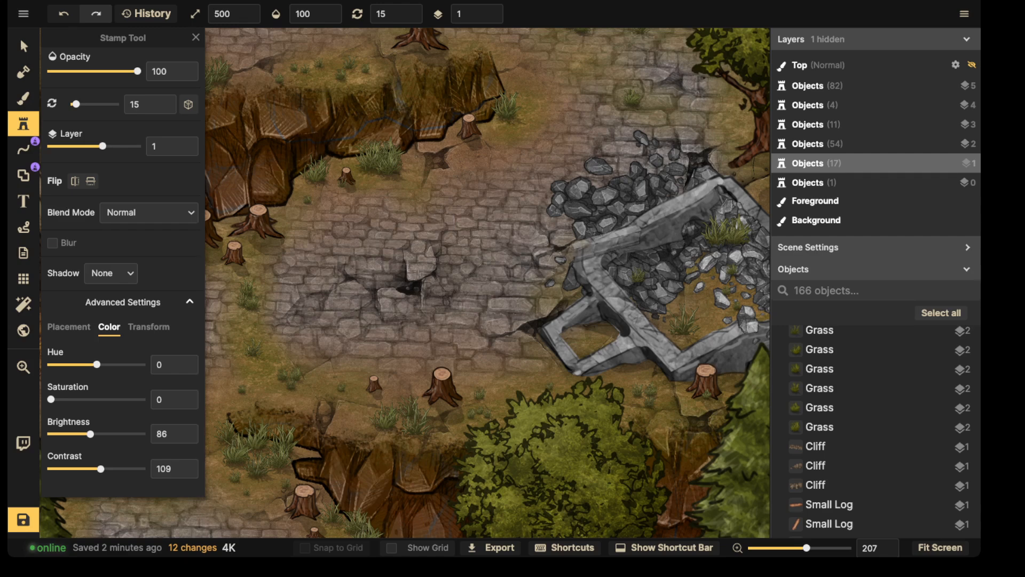
Place two wall blocks on the rubble pile above the ruin, one rotated to 330 and one to 285
scroll(629, 179, "down", 3, "alt")
left_click(614, 174)
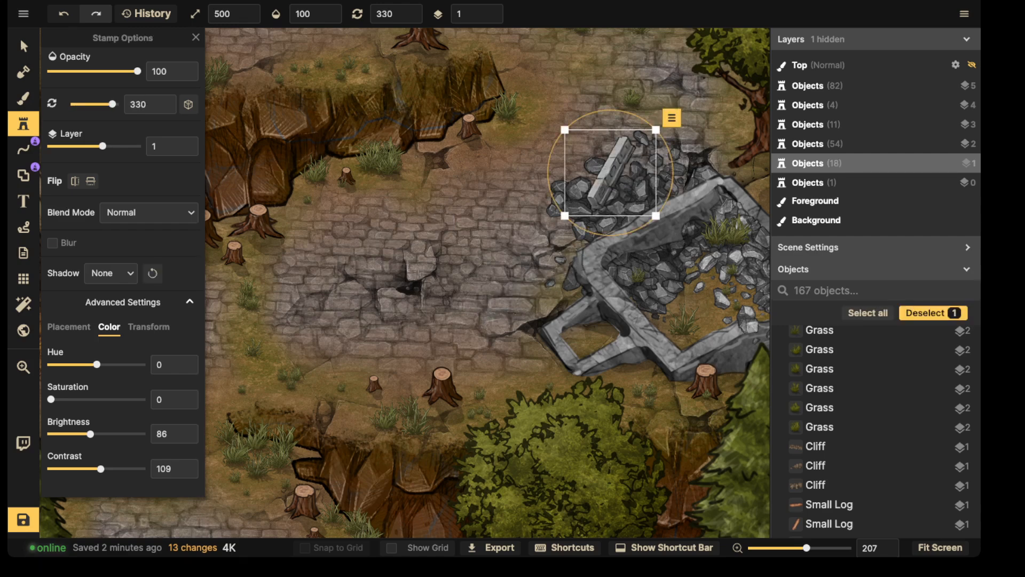
scroll(673, 190, "up", 5, "alt")
scroll(673, 198, "down", 1, "alt")
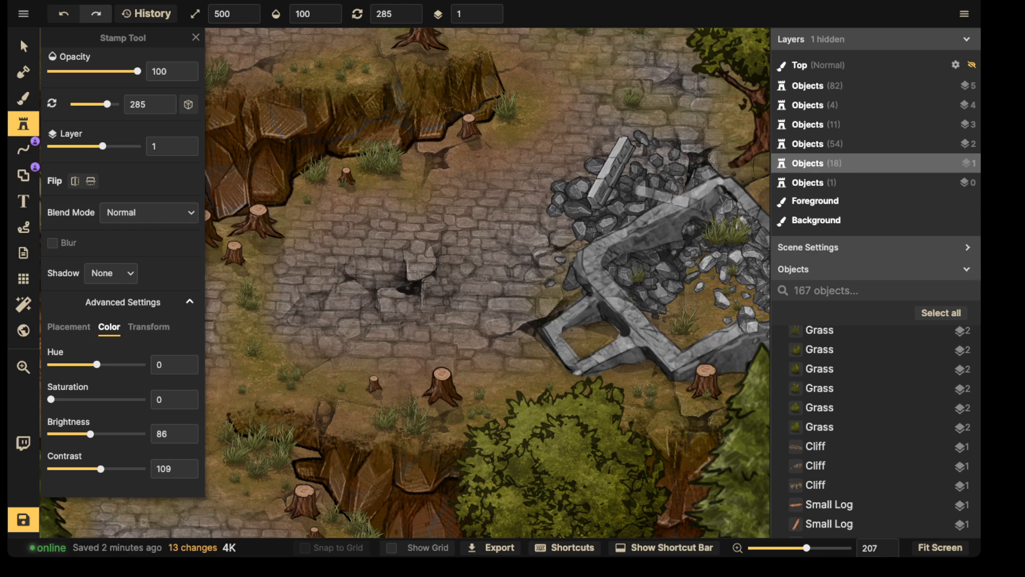
left_click(664, 196)
Place a horizontal wall block behind the stump below the cracked paving and an angled one linking it to the ruin
scroll(566, 331, "up", 8, "alt")
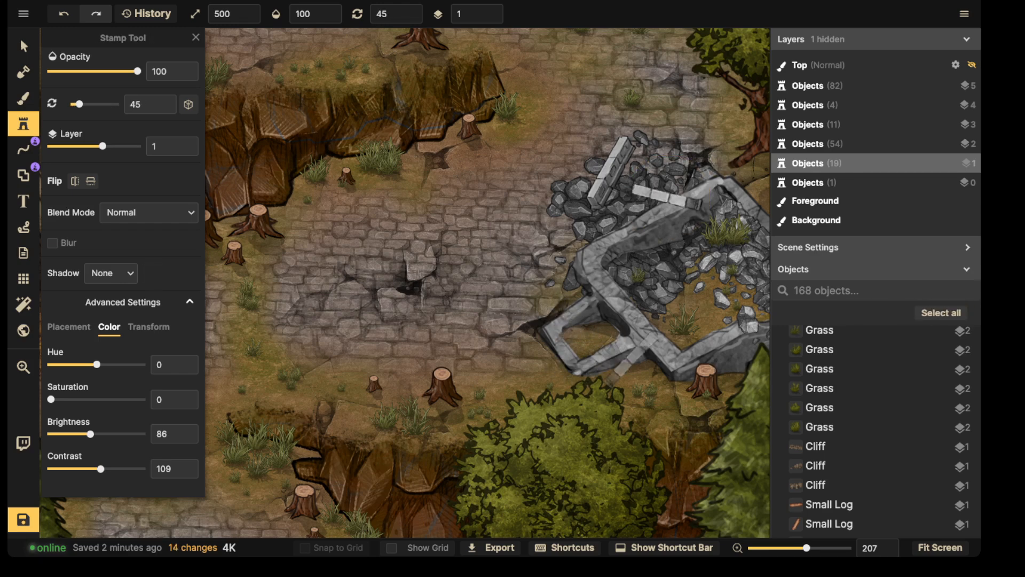
scroll(635, 358, "down", 5, "alt")
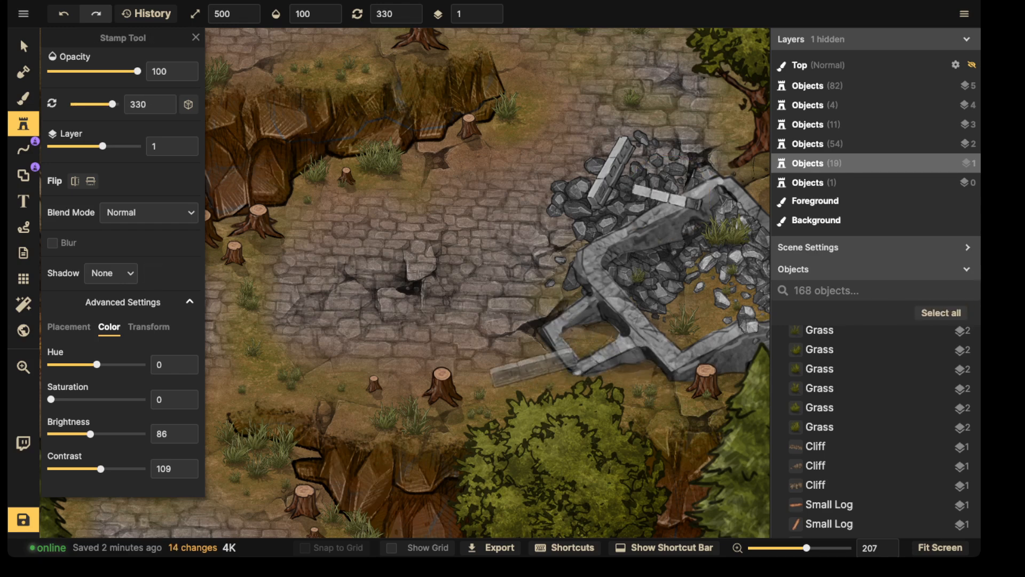
scroll(529, 368, "up", 2, "alt")
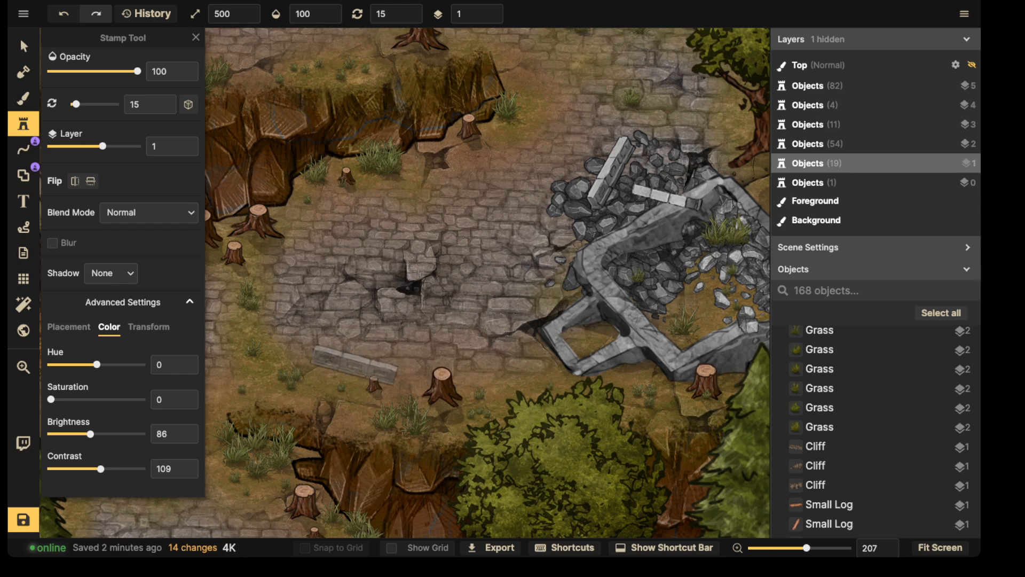
scroll(365, 367, "down", 1, "alt")
left_click(372, 366)
left_click_drag(372, 366, 434, 367)
key("Escape")
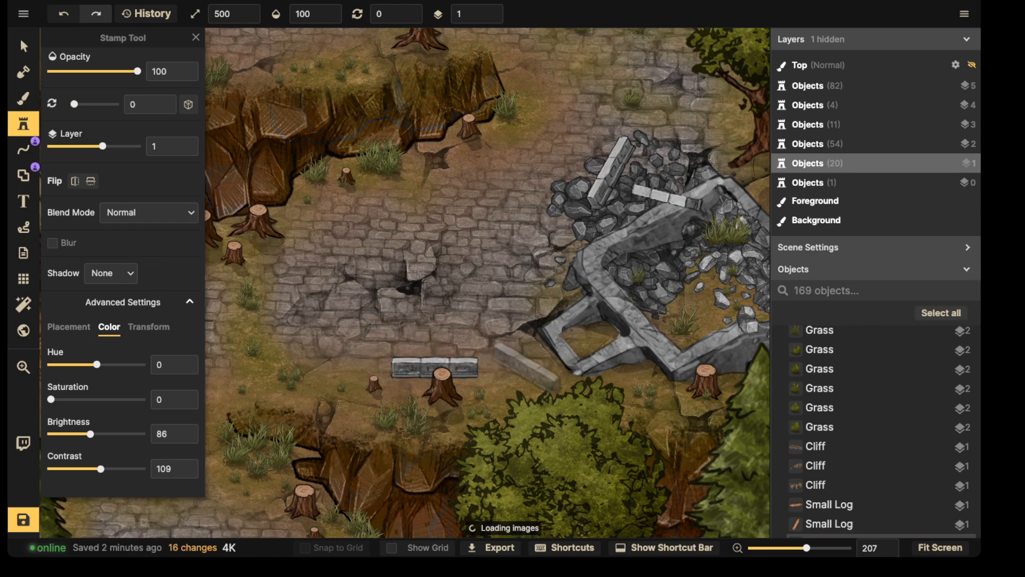
scroll(517, 357, "up", 1, "alt")
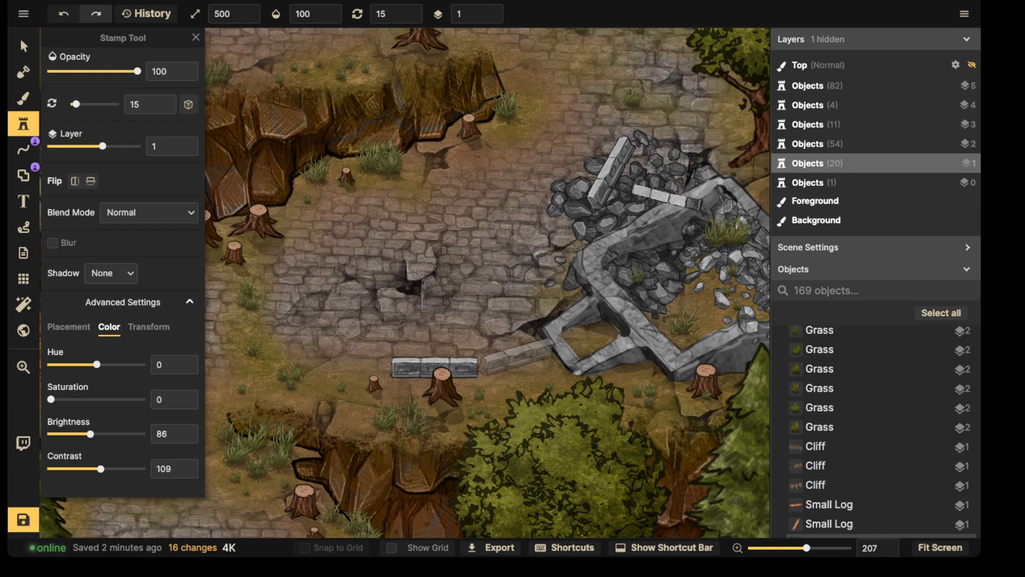
left_click(517, 357)
key("Escape")
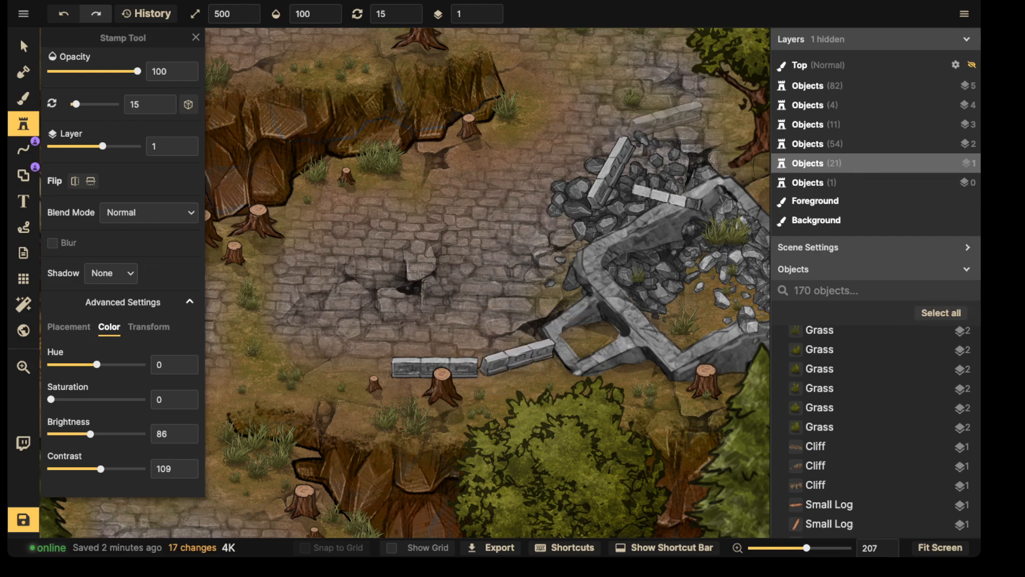
Extend the low wall's western end with another wall block at rotation 0, angled down toward the grass
key("space")
left_click_drag(668, 116, 711, 132)
key("space")
left_click_drag(399, 347, 495, 266)
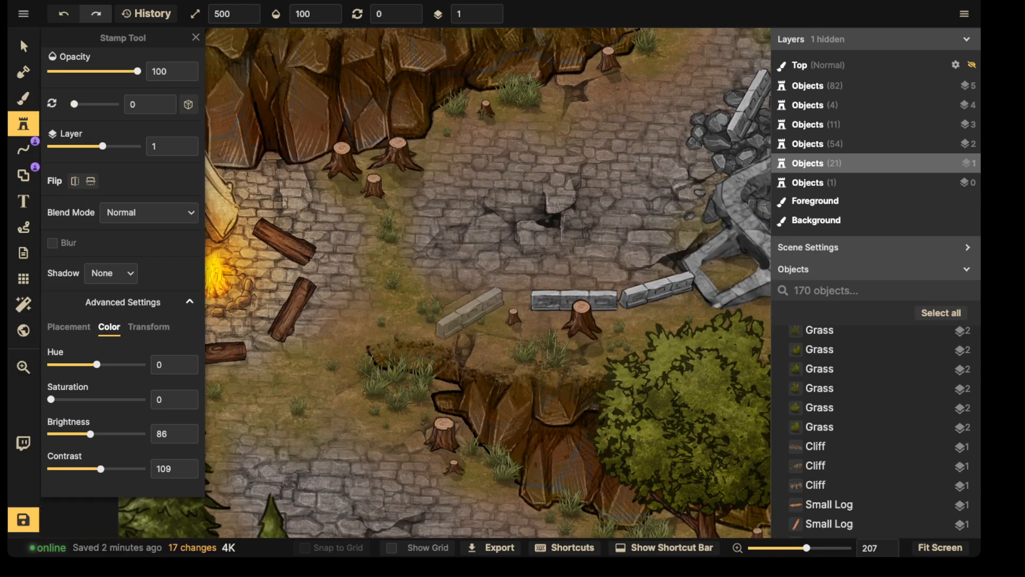
left_click(474, 311)
scroll(474, 243, "down", 2)
key("space")
left_click_drag(473, 243, 402, 254)
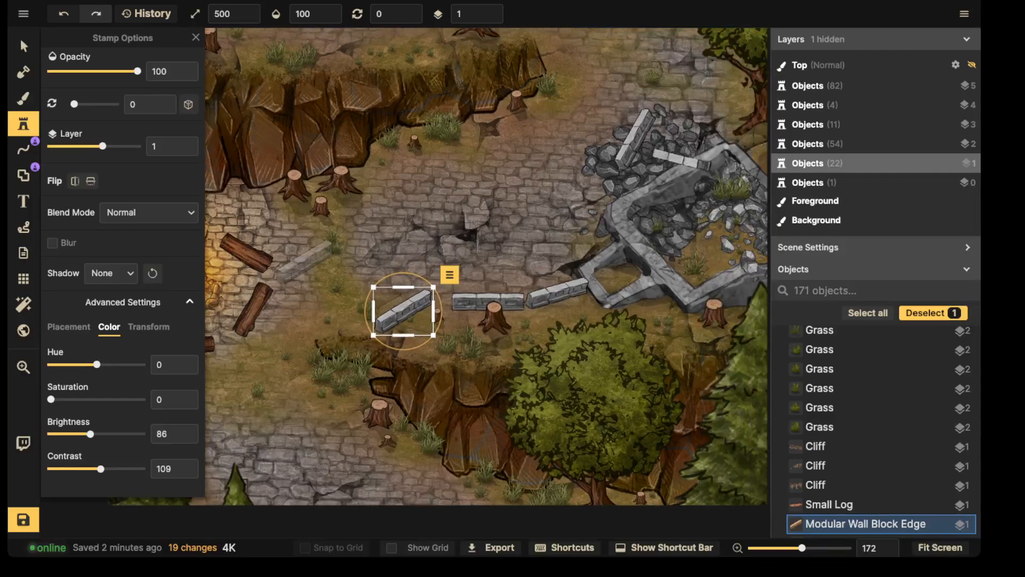
key("Escape")
Place a wall block over the rubble at the ruin's eastern map edge, with rotation 330 on layer 3
key("space")
left_click_drag(687, 139, 585, 276)
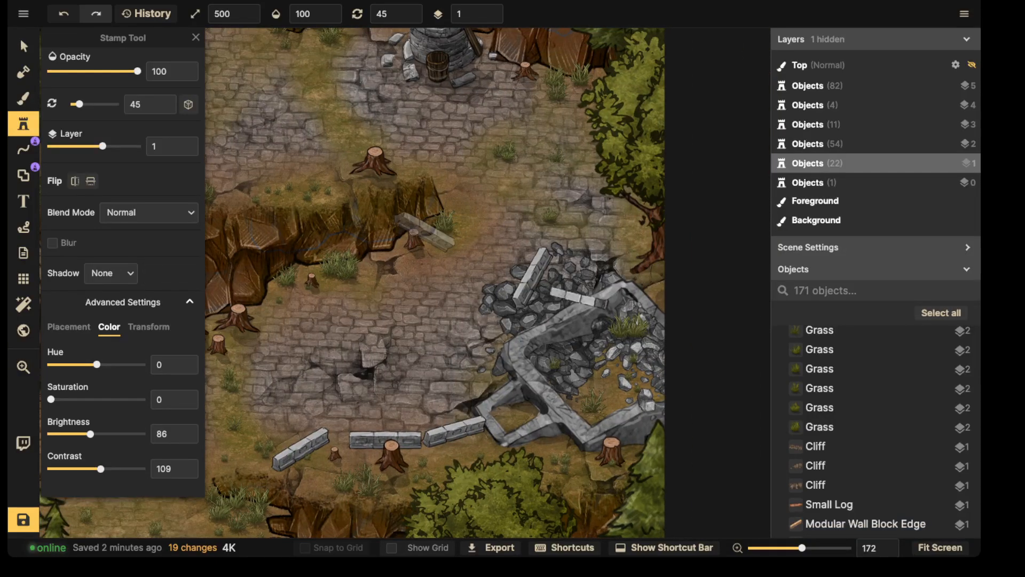
scroll(368, 243, "down", 2, "alt")
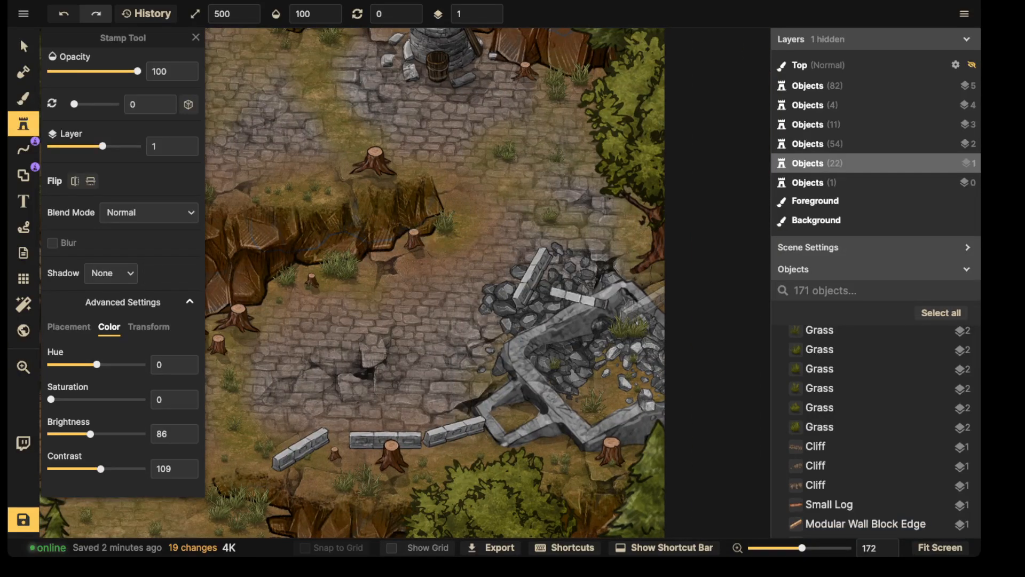
left_click(660, 332)
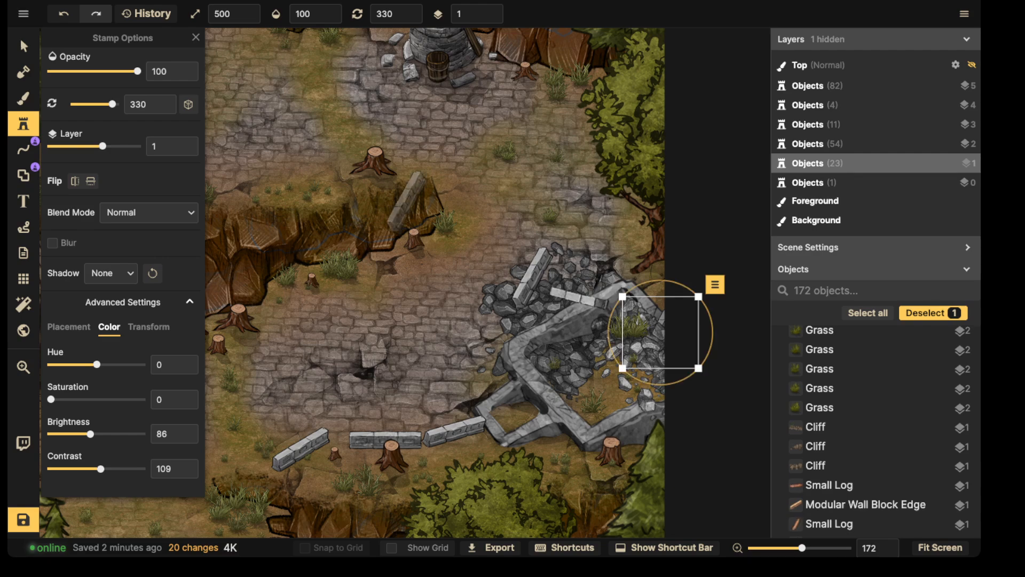
left_click(491, 9)
left_click(490, 10)
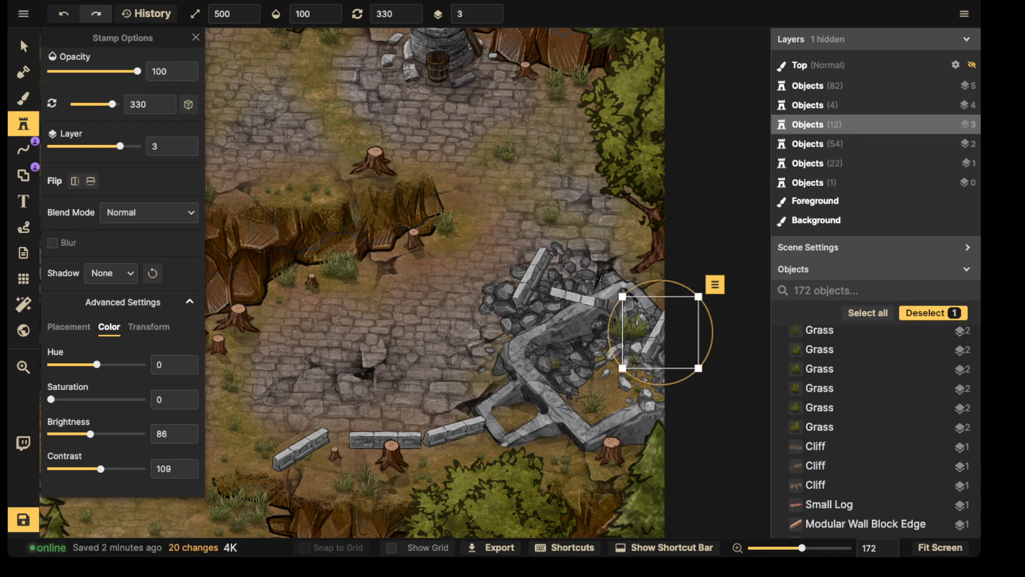
Select all six placed wall blocks together and darken them to brightness 69
left_click(24, 47)
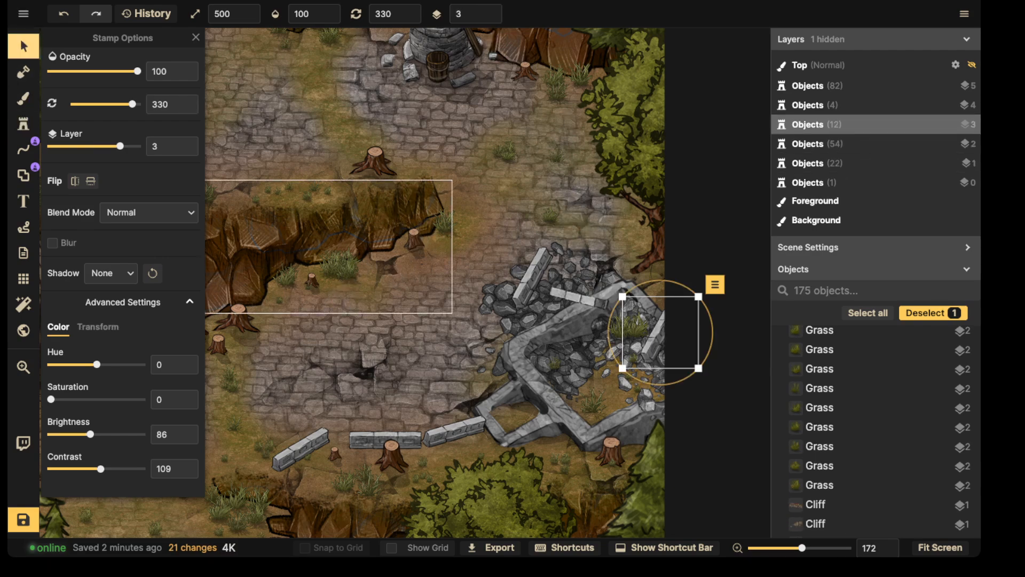
left_click(353, 219)
scroll(353, 218, "down", 5)
key("space")
mouse_move(353, 219)
left_mouse_down()
mouse_move(356, 184)
mouse_move(365, 213)
left_mouse_up()
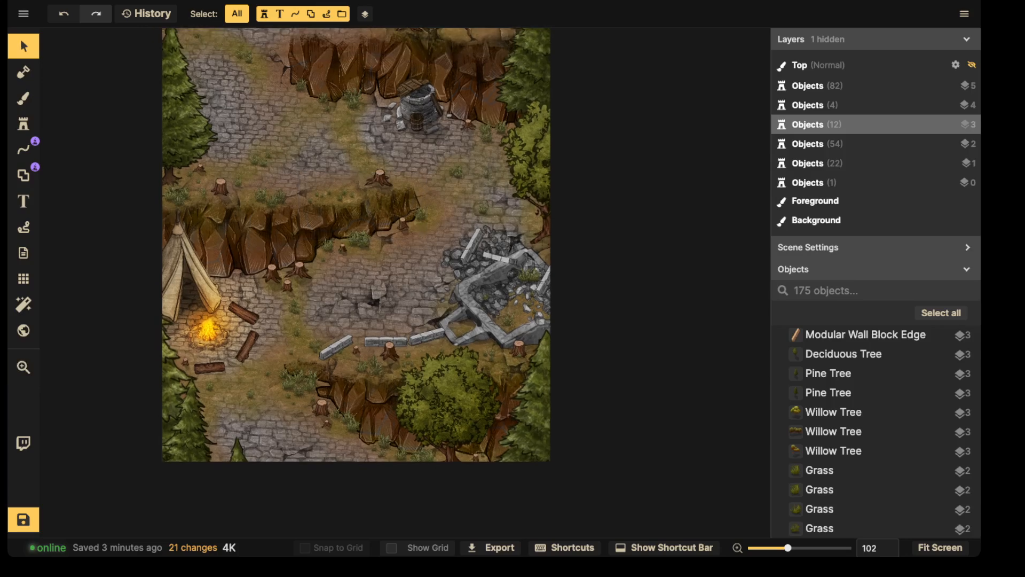
left_click(336, 347)
left_click(383, 342, "shift")
left_click(426, 337, "shift")
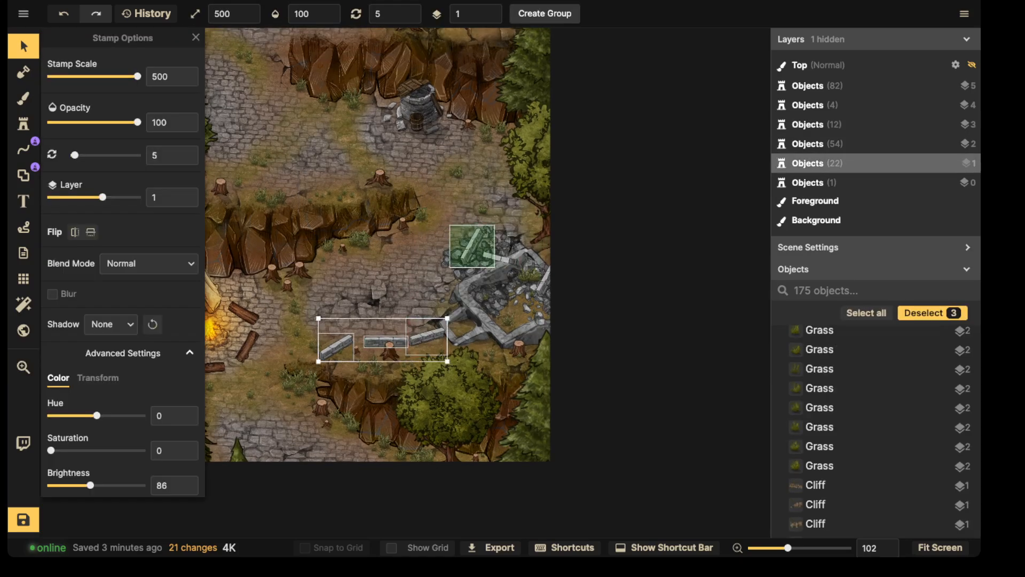
left_click(472, 246, "shift")
left_click(500, 259, "shift")
left_click(544, 279, "shift")
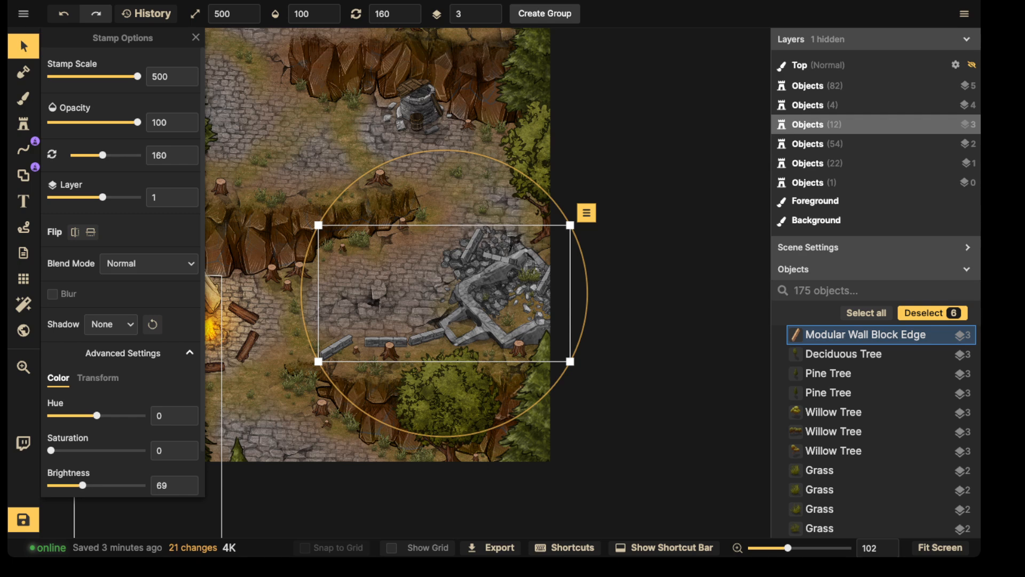
left_click(487, 194)
Find the Stone Rubble texture in the Fantasy Battlemaps catalog by searching "rubble" and load it into the foreground brush
scroll(487, 188, "down", 2)
left_click_drag(488, 172, 491, 188)
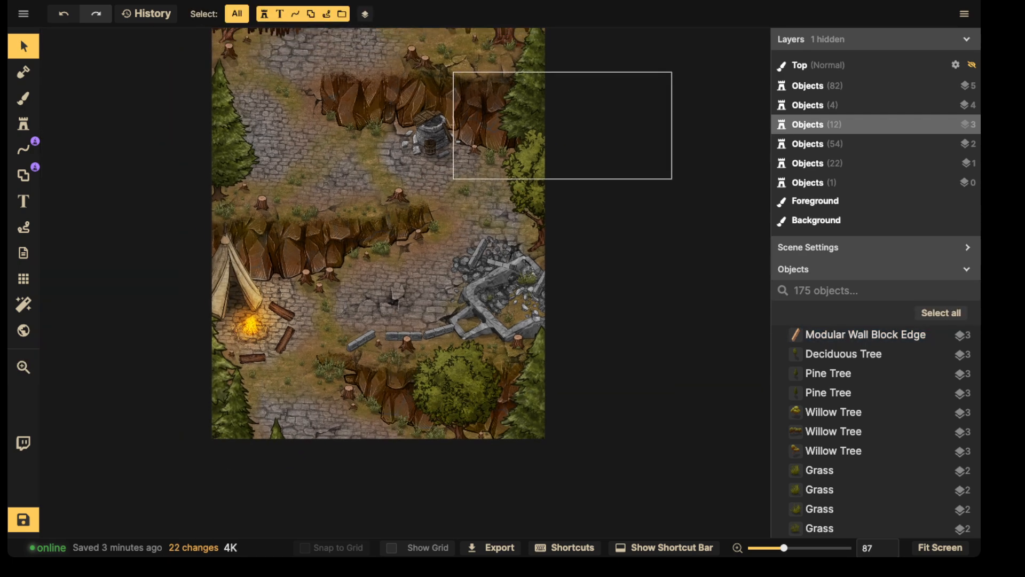
left_click_drag(424, 63, 443, 106)
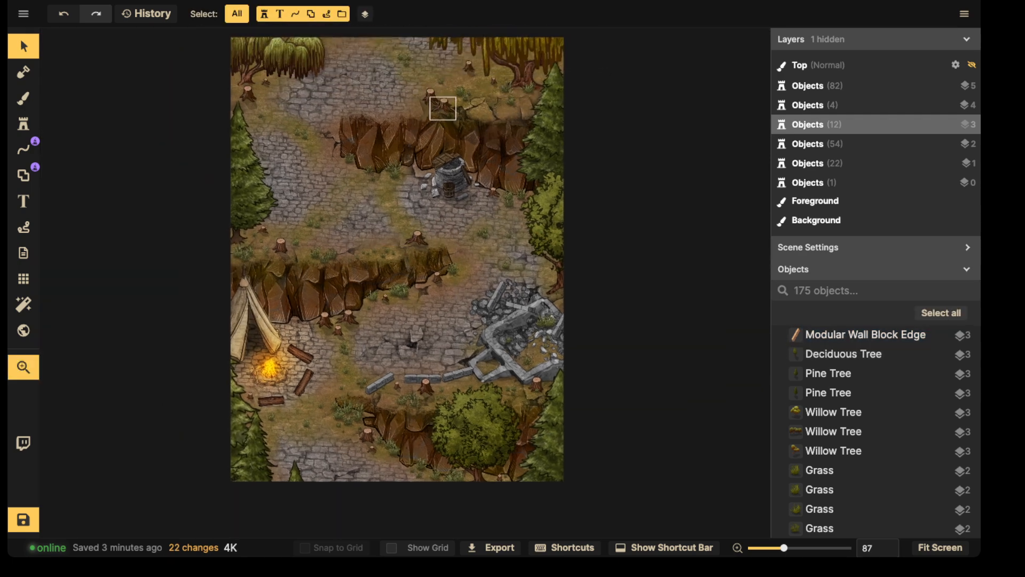
scroll(480, 331, "up", 5)
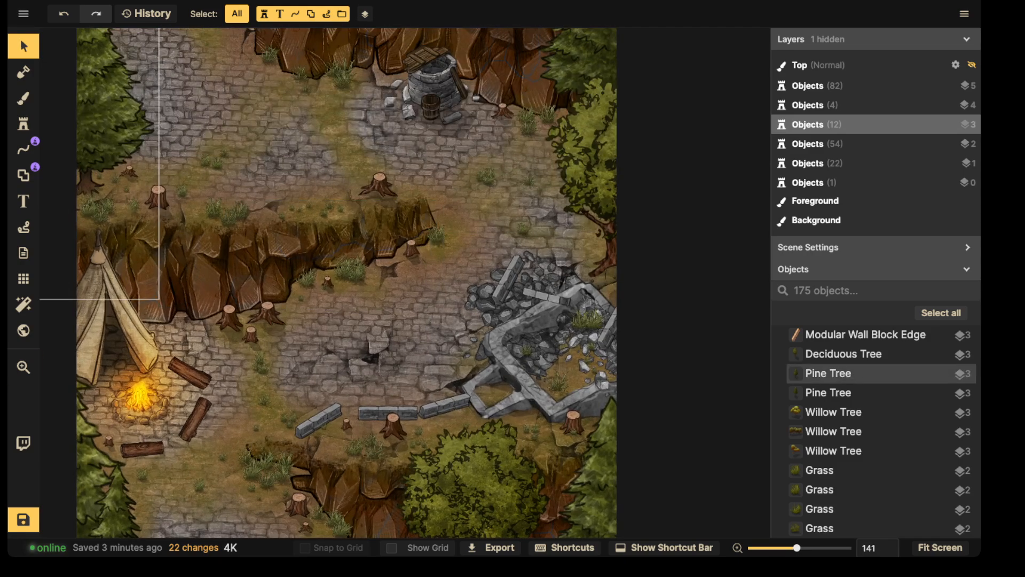
left_click(24, 98)
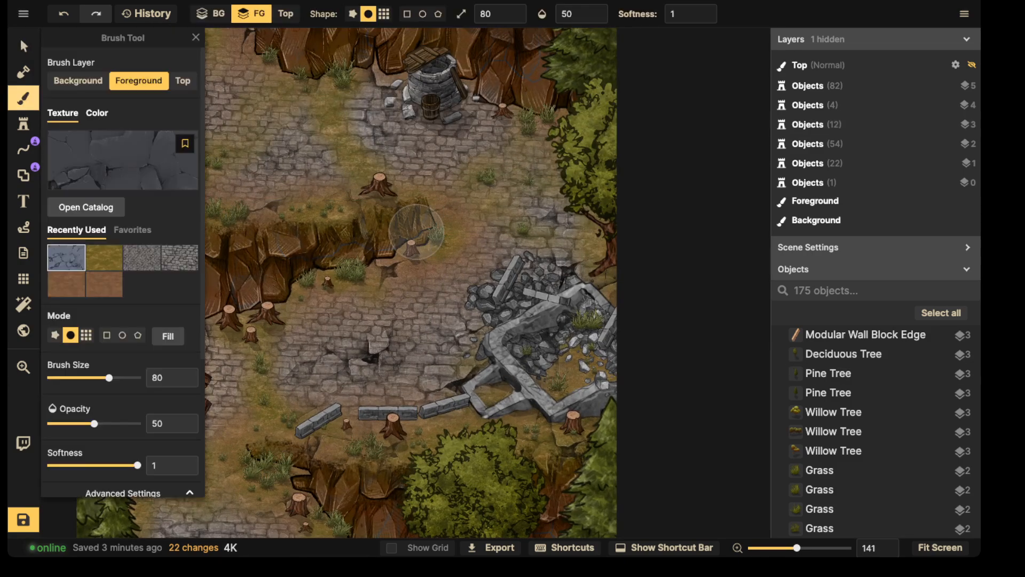
left_click(116, 159)
left_click(71, 117)
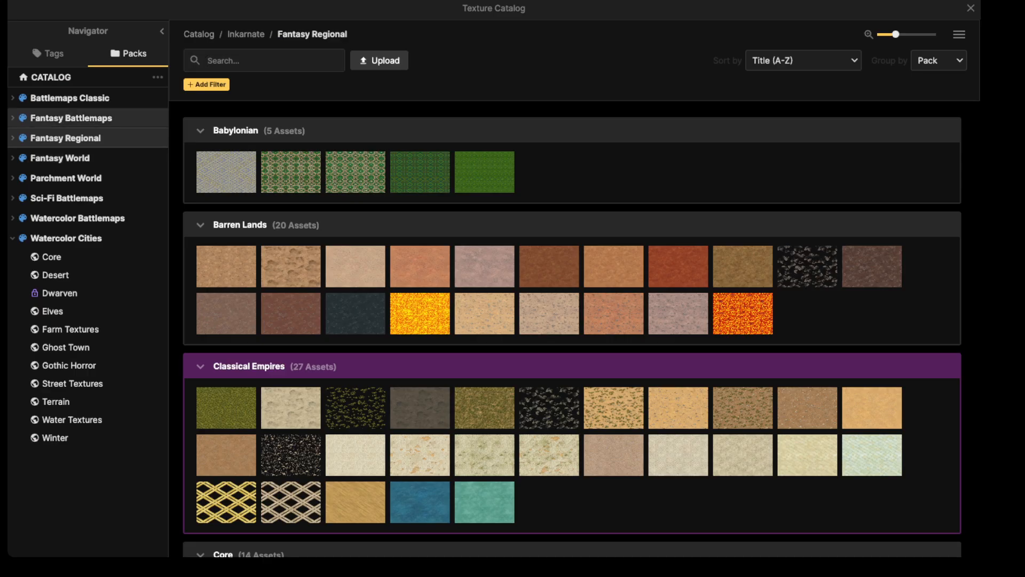
type("rubble")
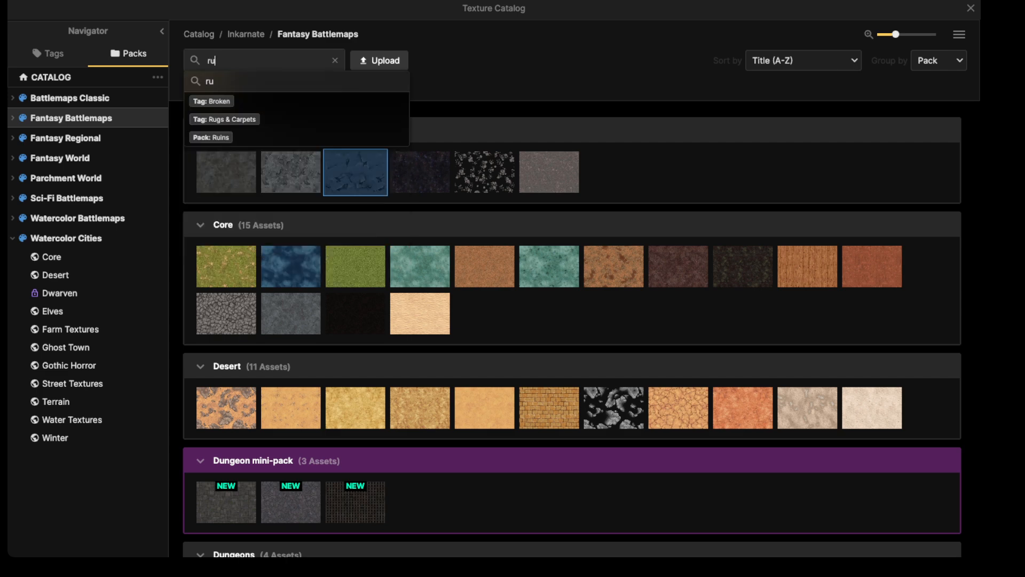
key("Return")
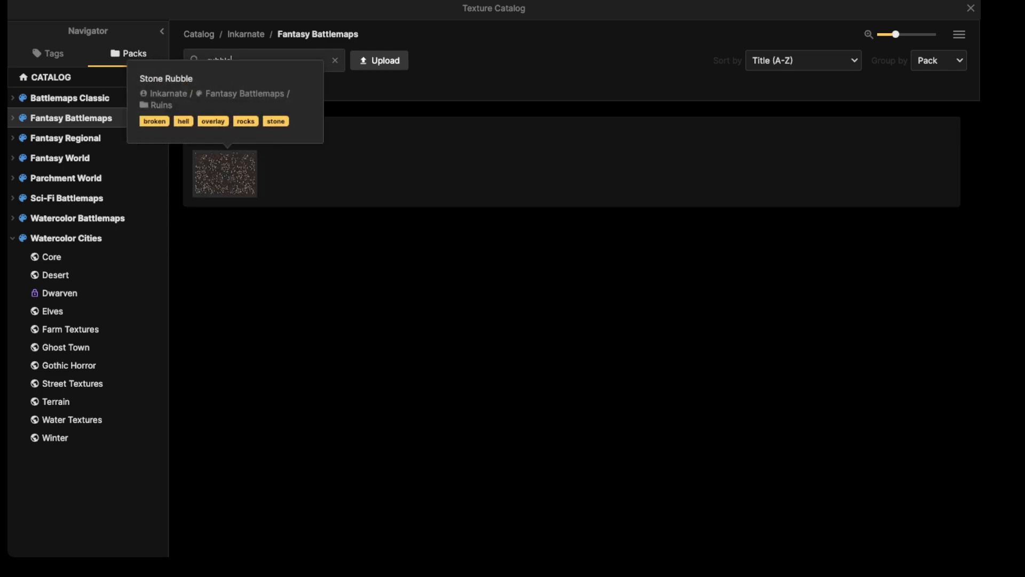
left_click(224, 174)
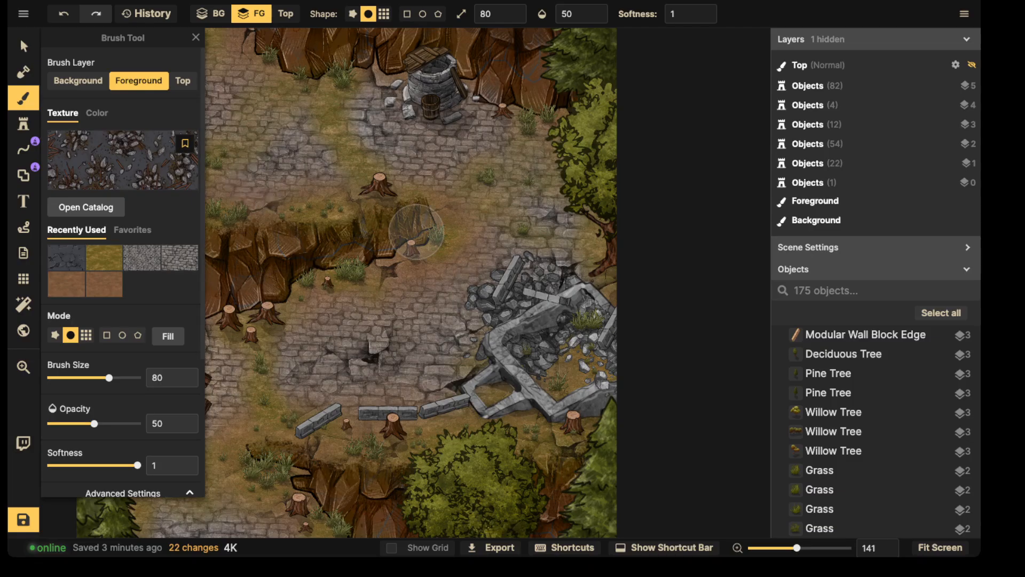
Paint rubble around the ruin on the foreground with brush size 84 and texture scale 106.44, raising the opacity to 100 for further strokes
scroll(416, 232, "down", 2, "alt")
scroll(123, 267, "down", 4)
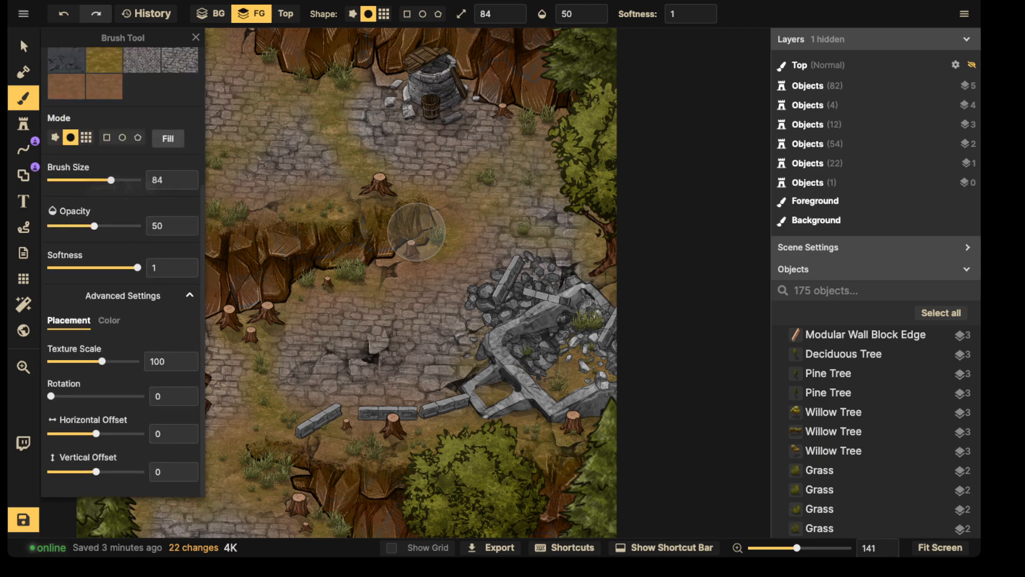
left_click_drag(102, 361, 104, 361)
mouse_move(560, 360)
left_mouse_down()
mouse_move(593, 353)
mouse_move(572, 358)
mouse_move(572, 378)
mouse_move(581, 342)
mouse_move(497, 331)
mouse_move(425, 385)
mouse_move(432, 62)
left_mouse_up()
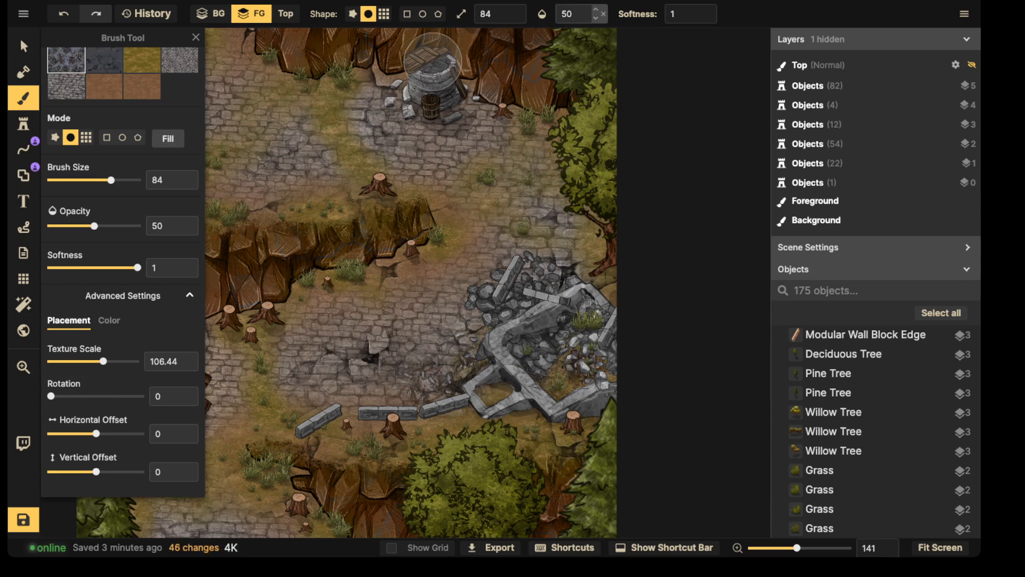
left_click(603, 14)
mouse_move(561, 321)
left_mouse_down()
mouse_move(477, 373)
mouse_move(465, 365)
mouse_move(415, 383)
mouse_move(430, 347)
mouse_move(500, 394)
mouse_move(540, 397)
mouse_move(454, 420)
mouse_move(527, 427)
mouse_move(533, 380)
mouse_move(619, 287)
mouse_move(613, 246)
left_mouse_up()
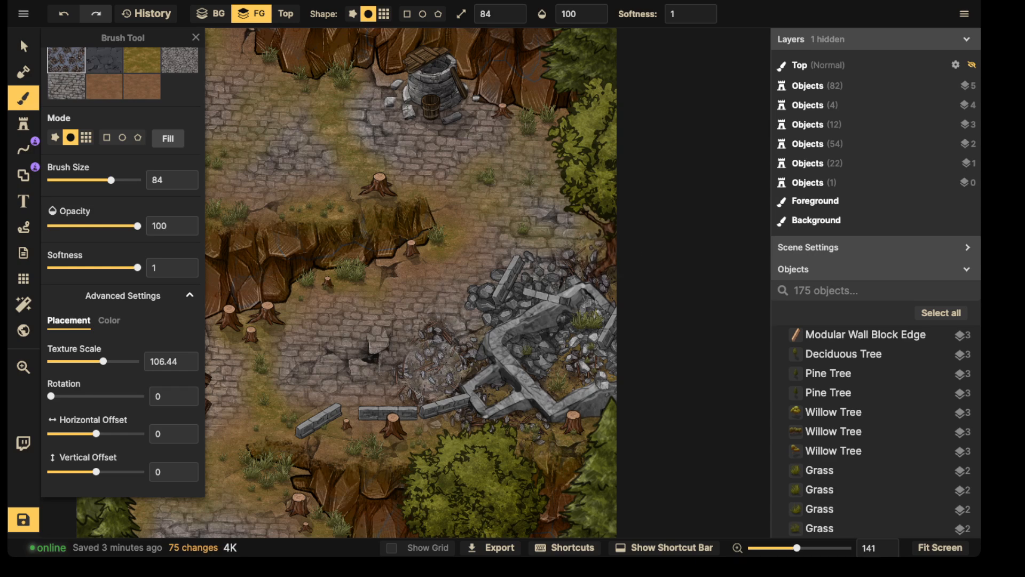
Extend the foreground rubble with further Stone Rubble strokes on the paving west of the ruin
scroll(294, 407, "down", 3)
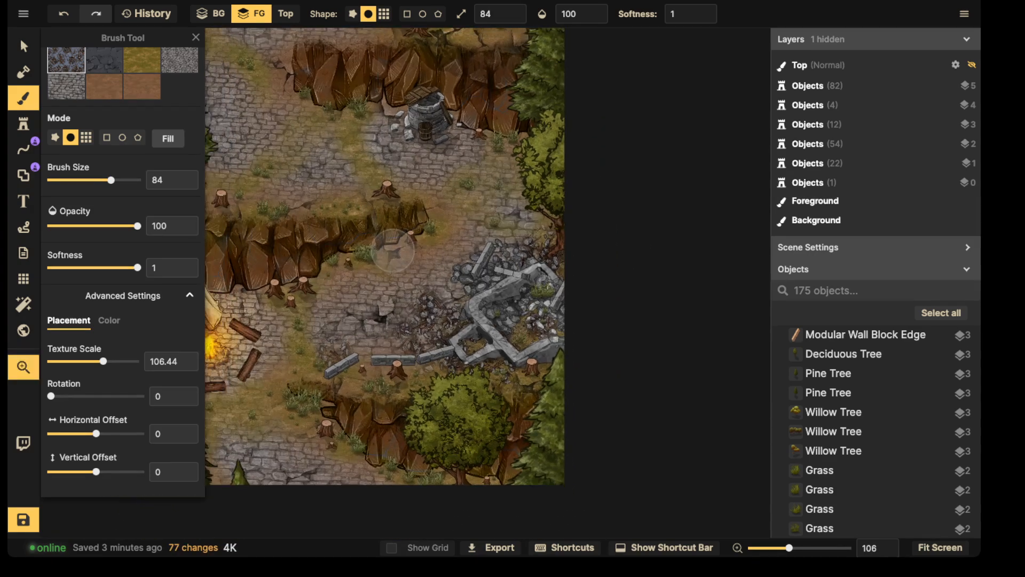
left_click_drag(302, 368, 263, 379)
left_click_drag(400, 214, 483, 255)
mouse_move(477, 186)
left_mouse_down()
mouse_move(485, 329)
mouse_move(430, 243)
left_mouse_up()
scroll(487, 328, "up", 5)
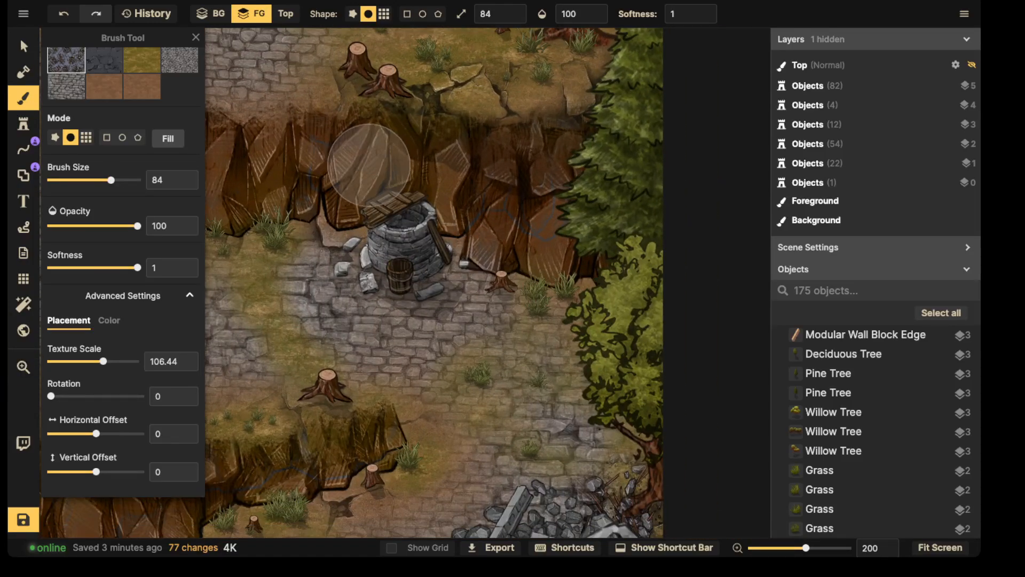
left_click(23, 46)
scroll(371, 368, "down", 3)
left_click_drag(371, 369, 395, 232)
key("Escape")
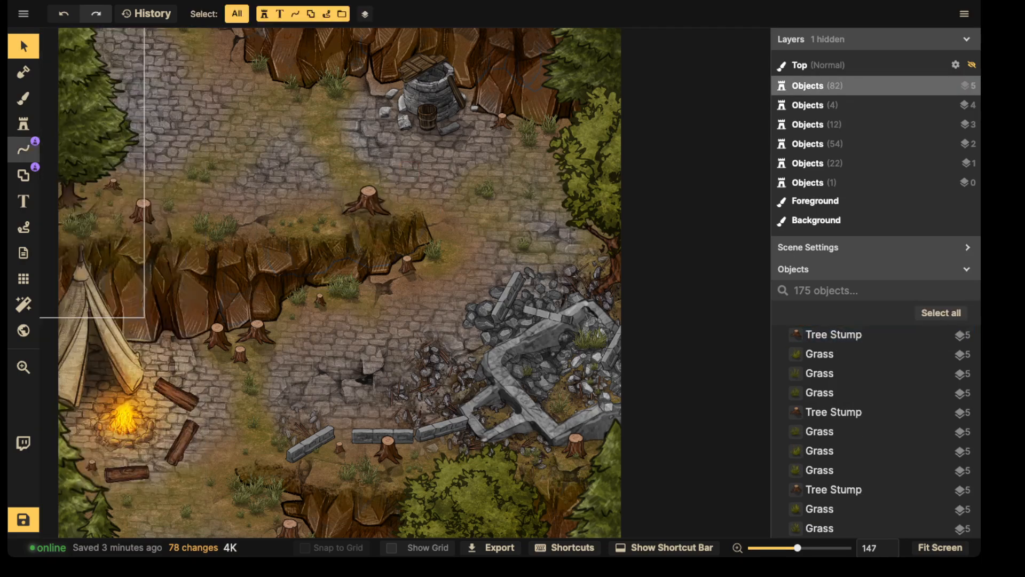
Find the fallen tree stamp in the Fantasy Battlemaps catalog by searching "tree" and load it for placement
left_click(24, 124)
left_click(89, 98)
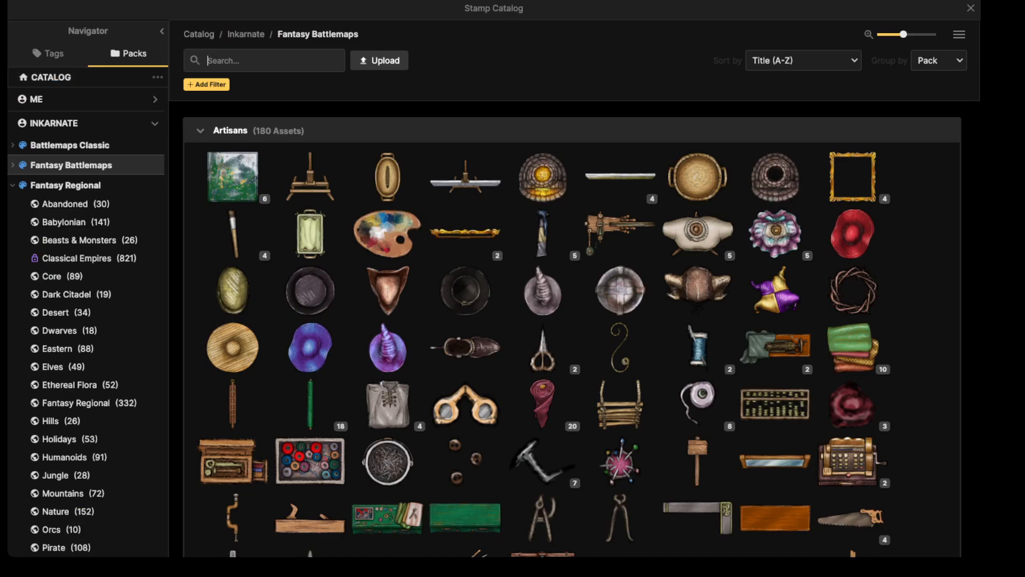
type("tree")
key("Return")
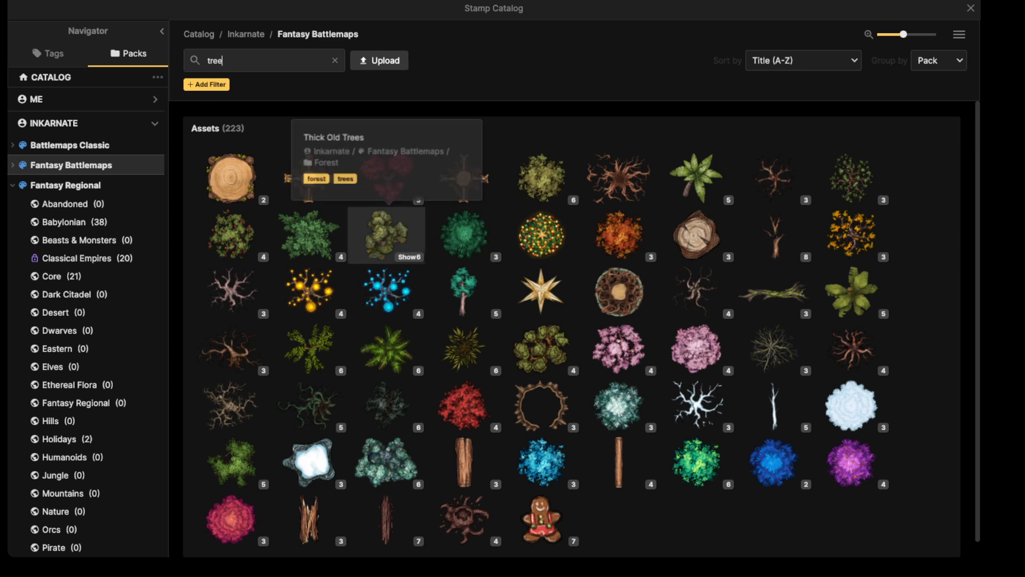
scroll(540, 290, "down", 1)
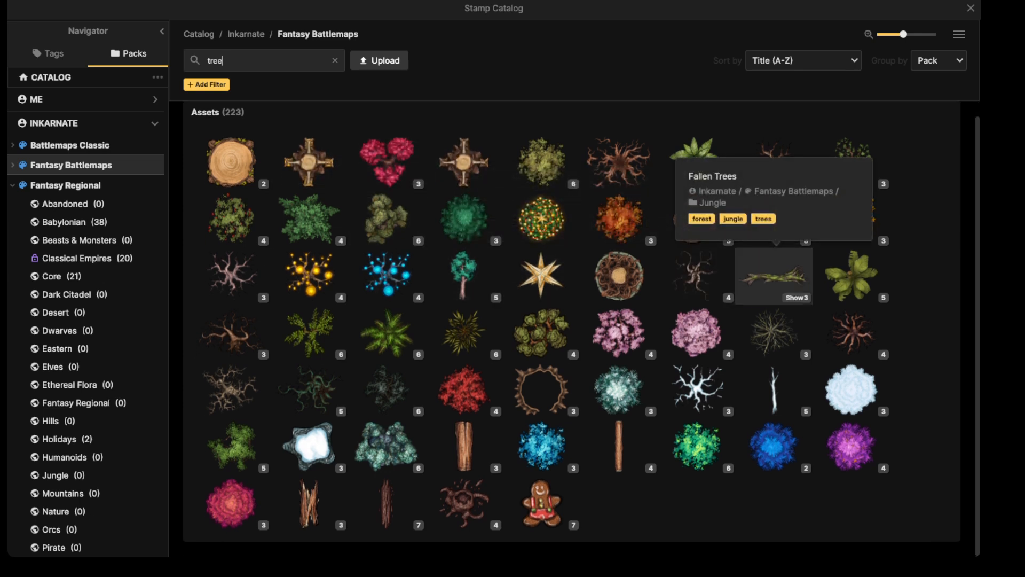
left_click(773, 217)
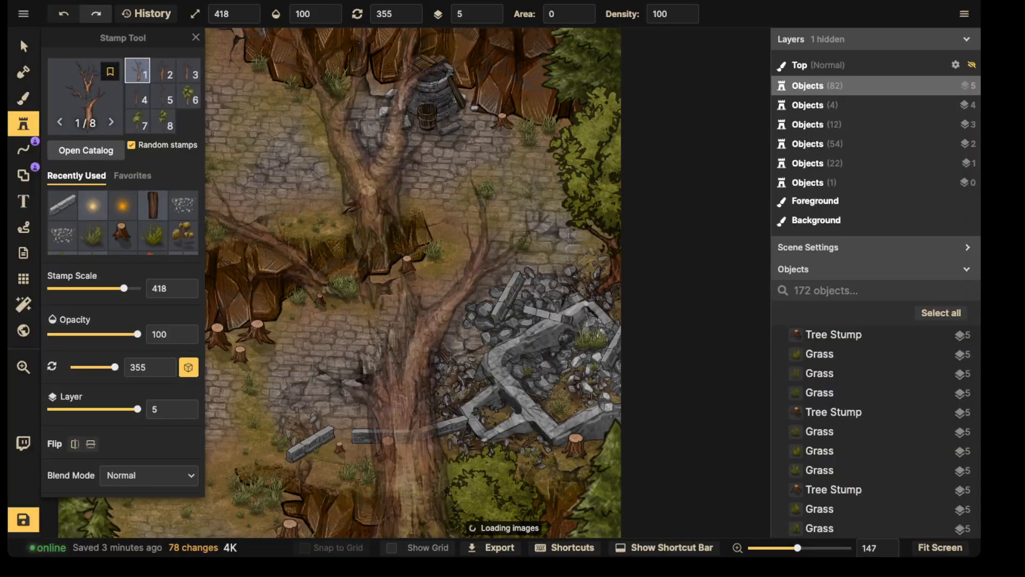
Place a fallen tree north of the ruin at scale 128 and rotation 130 on layer 5
scroll(436, 240, "down", 20, "alt")
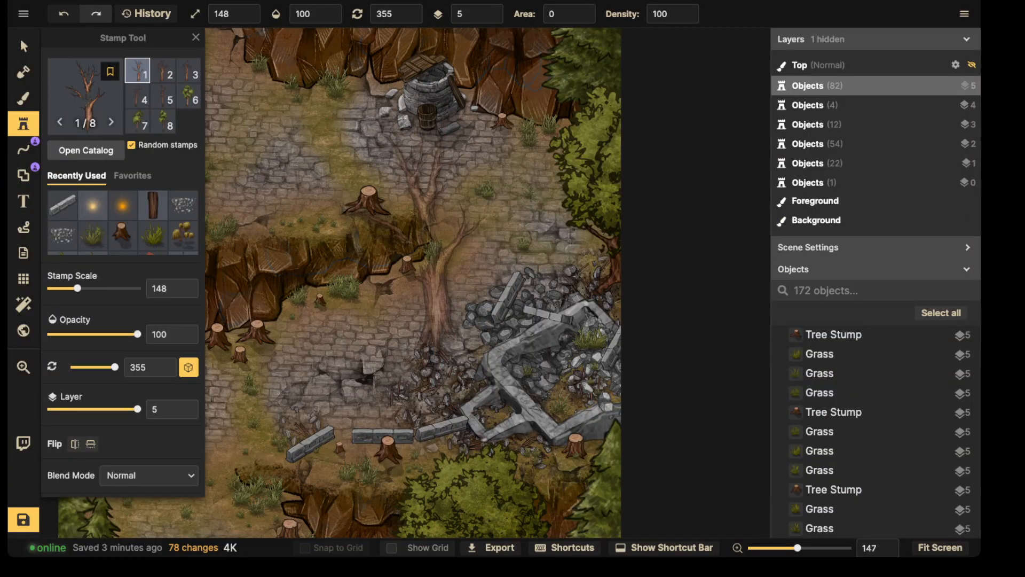
scroll(470, 257, "up", 20, "alt")
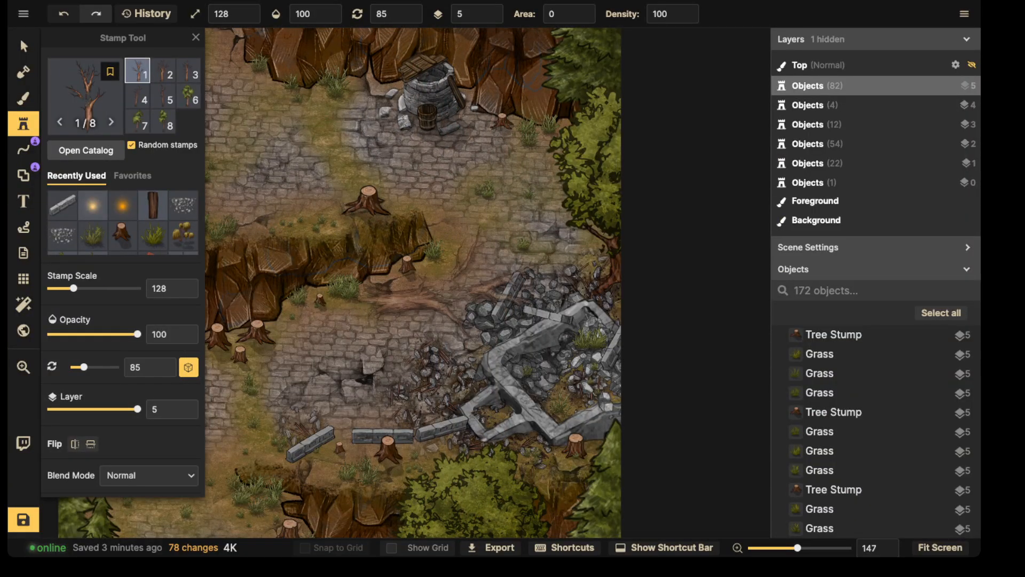
left_click(516, 239)
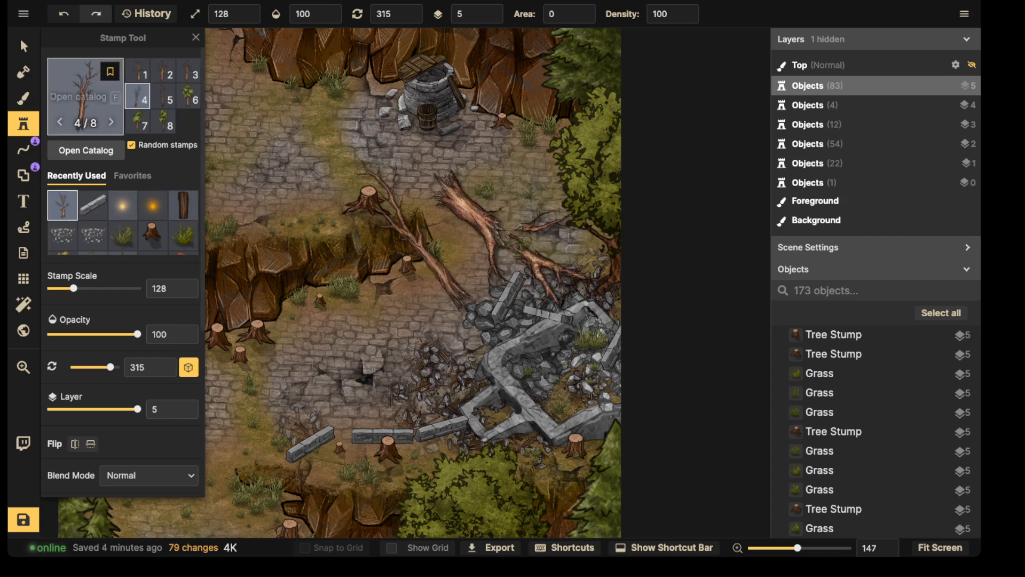
Delete the small tree stump beside the middle cliff's eastern end and move the fallen tree onto the ruin's rubble
left_click(24, 46)
left_click(407, 267)
key("Delete")
left_click(478, 214)
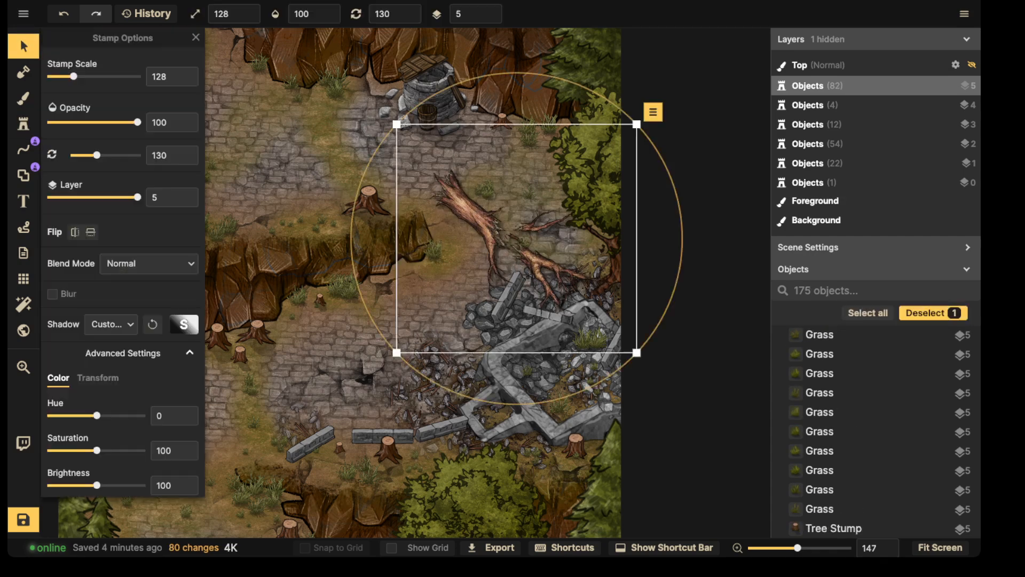
left_click_drag(477, 214, 435, 296)
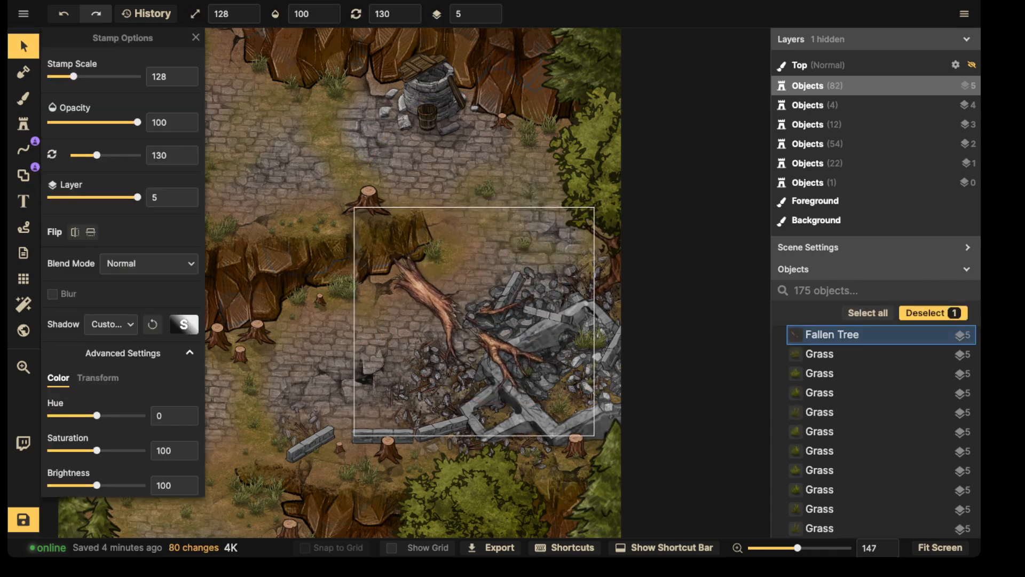
Darken the fallen tree to brightness 52 and fine-tune its position over the rubble with rotation 128
left_click_drag(96, 485, 76, 485)
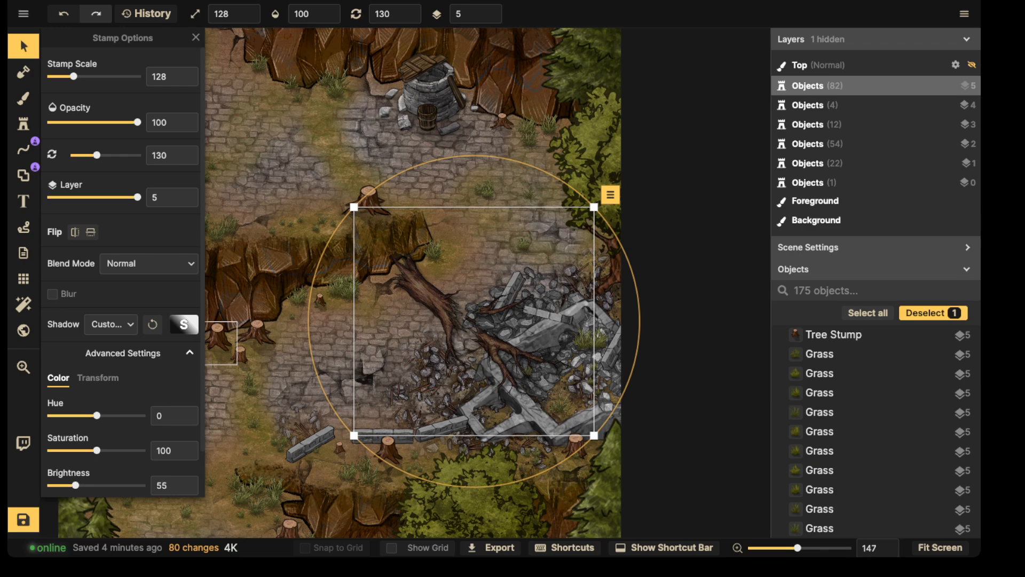
left_click_drag(439, 303, 441, 297)
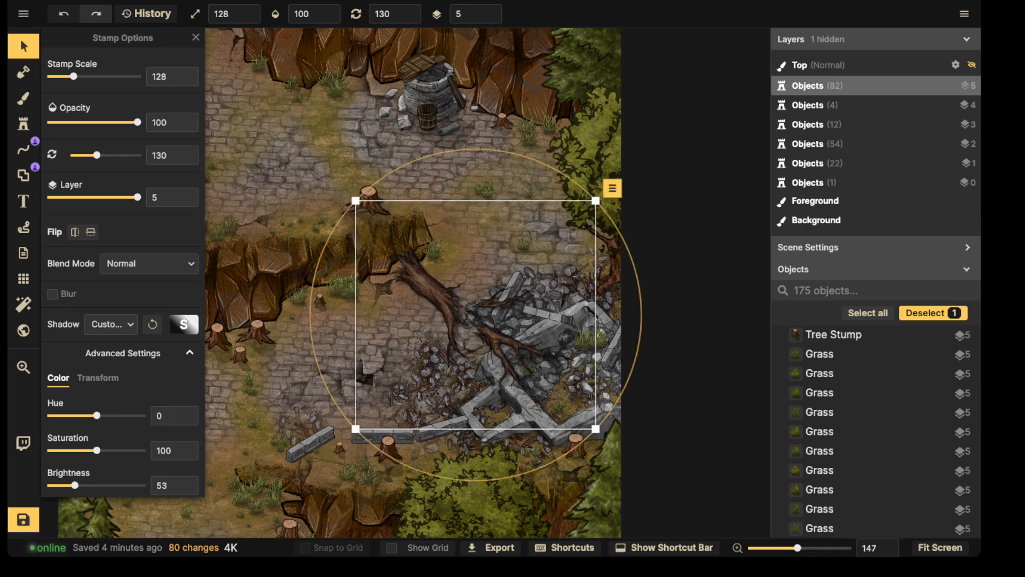
left_click_drag(310, 303, 310, 308)
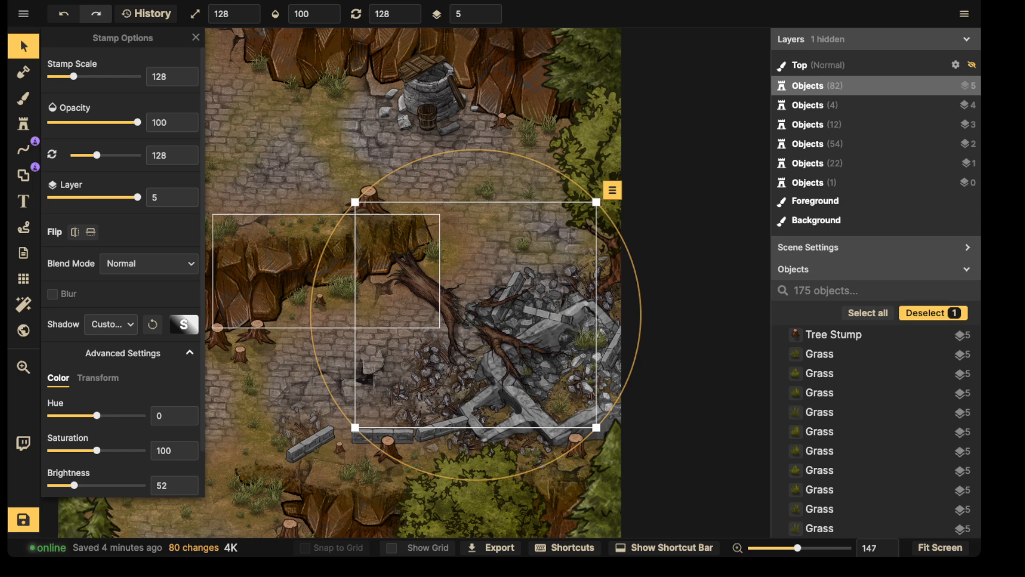
left_click_drag(427, 292, 426, 297)
key("Escape")
scroll(385, 287, "down", 3)
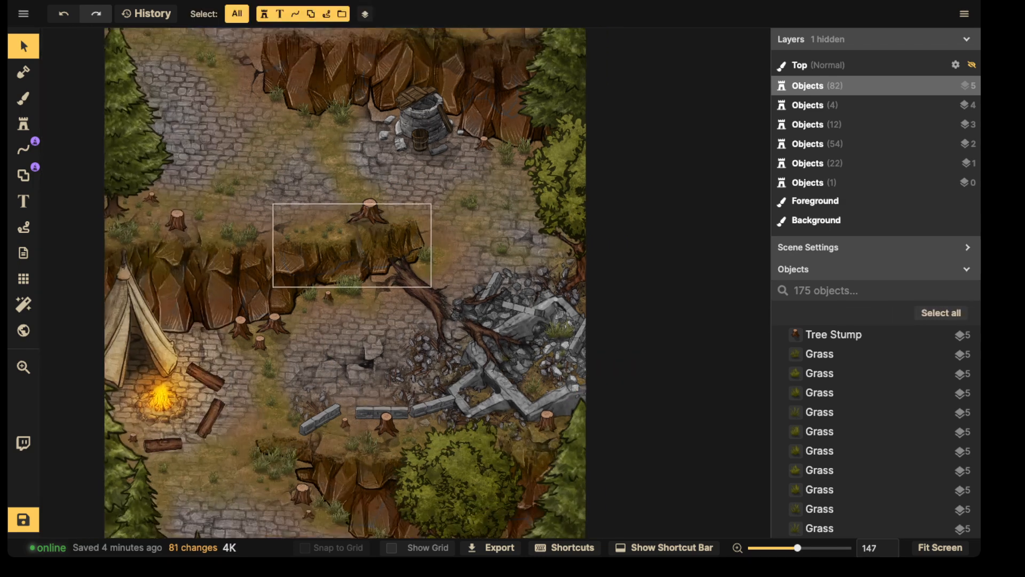
middle_click_drag(384, 286, 389, 264)
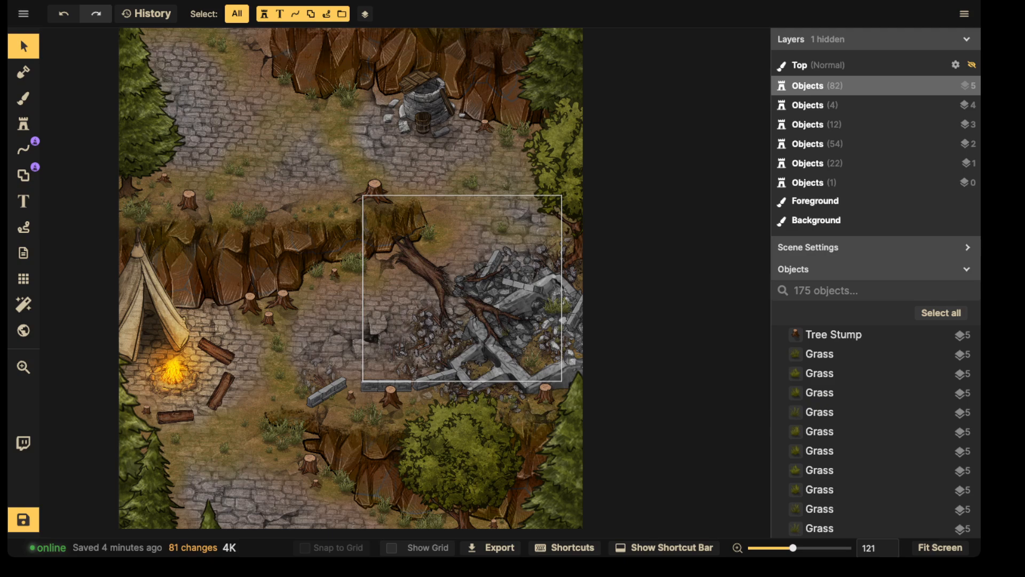
Nudge the stone well slightly northwest, closer against the cliff face
key("space")
left_click_drag(425, 111, 380, 276)
scroll(395, 289, "up", 5)
left_click(392, 288)
scroll(392, 288, "down", 1, "shift")
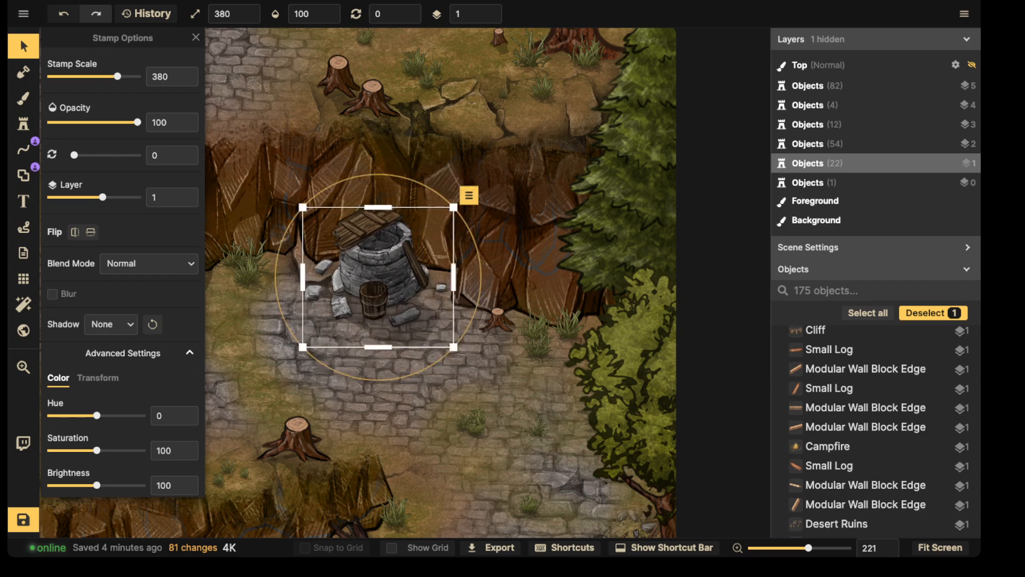
key("Escape")
scroll(378, 276, "down", 2)
right_click_drag(373, 276, 420, 224)
Find the blood splatter stamp by searching "blood" in the Fantasy Battlemaps catalog and load it for placement
left_click(23, 124)
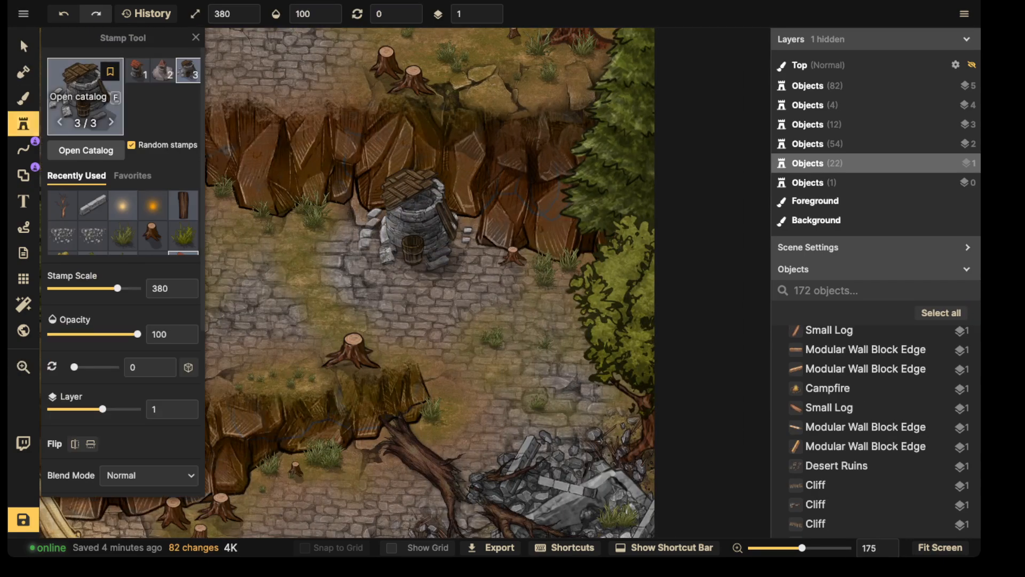
left_click(87, 151)
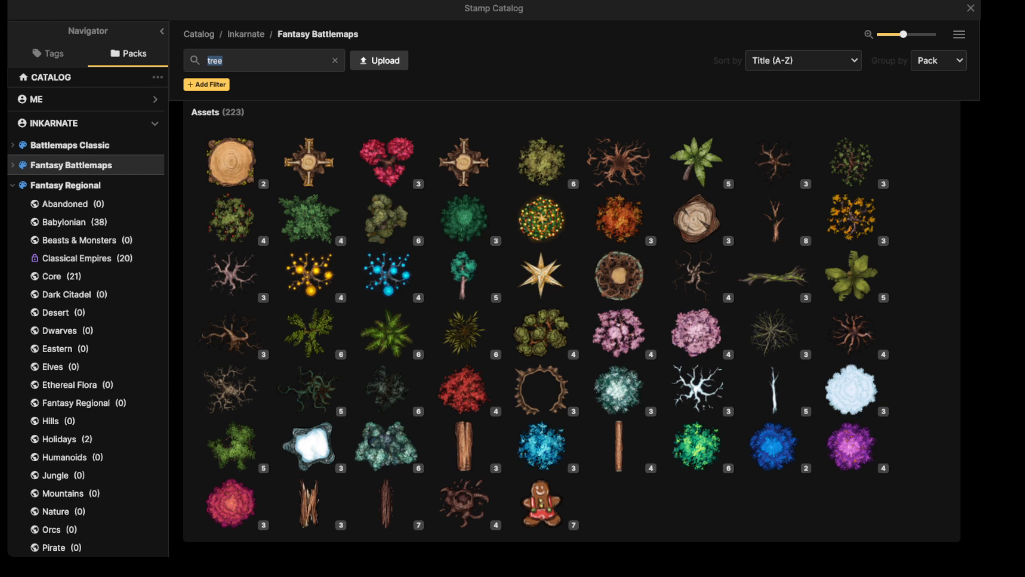
type("blood")
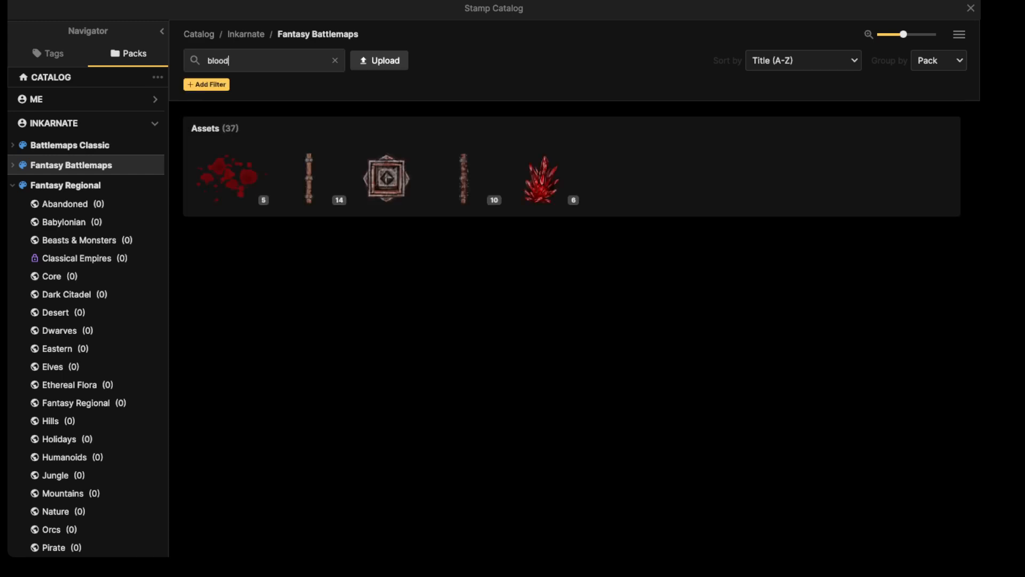
left_click(229, 176)
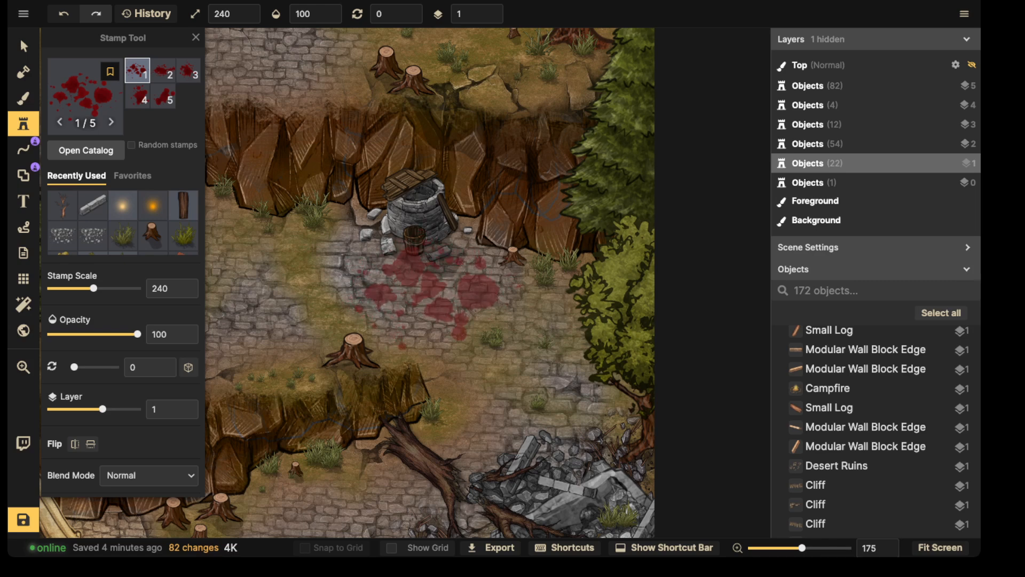
Place the splatter in front of the well at scale 220 with hue -152, flattening its height to form a blue puddle
scroll(123, 273, "down", 5)
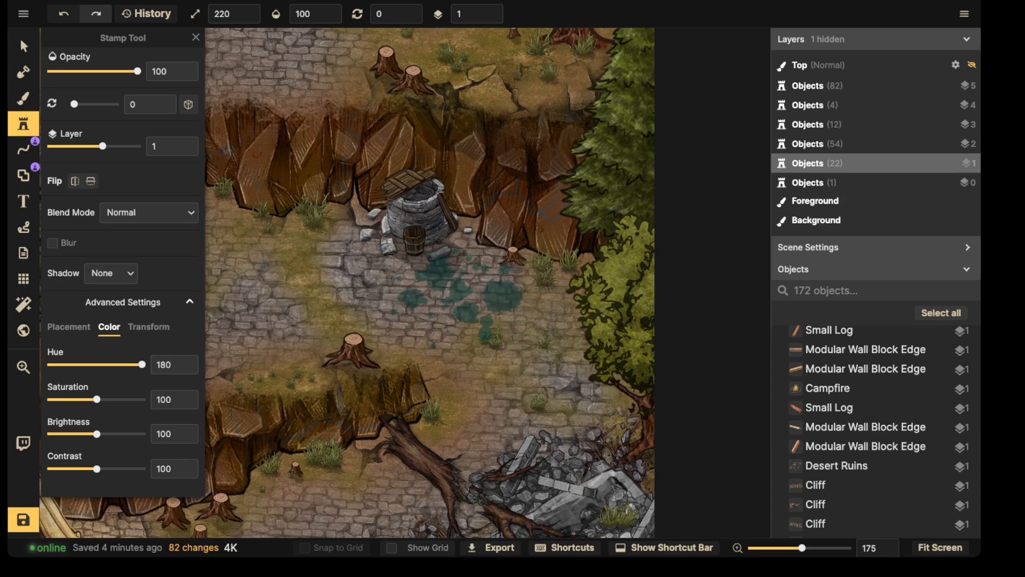
left_click(448, 309)
left_click(23, 46)
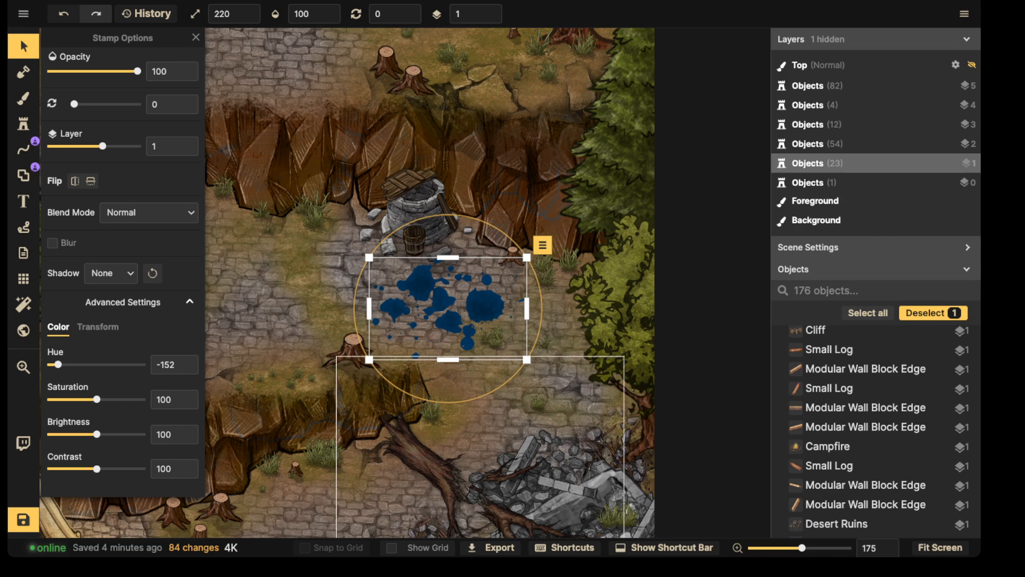
left_click_drag(447, 360, 448, 330)
left_click_drag(447, 294, 426, 298)
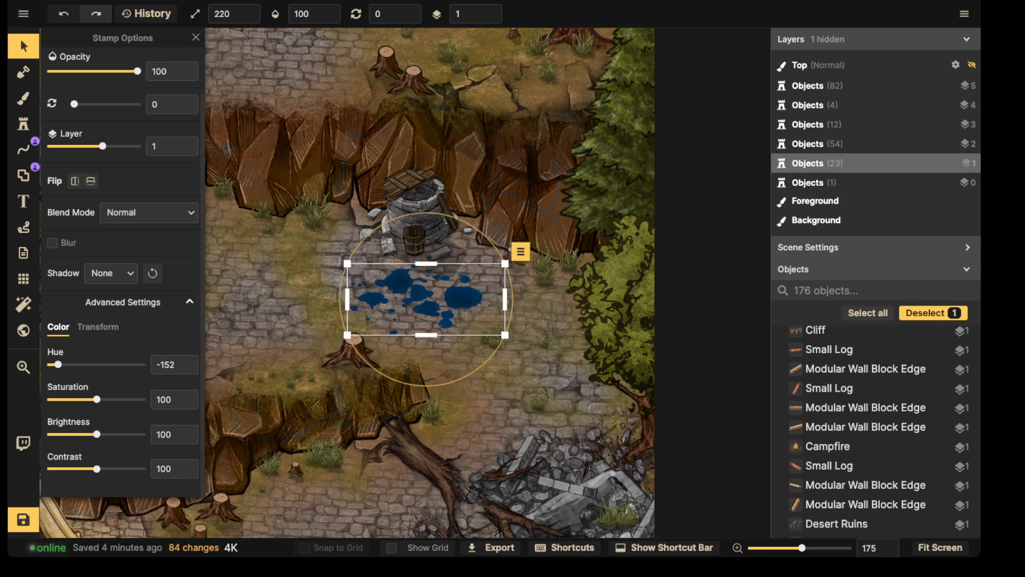
Set the blue puddle's blend mode to Screen and its opacity to 67, shifting it slightly west
left_click(149, 212)
left_click(107, 277)
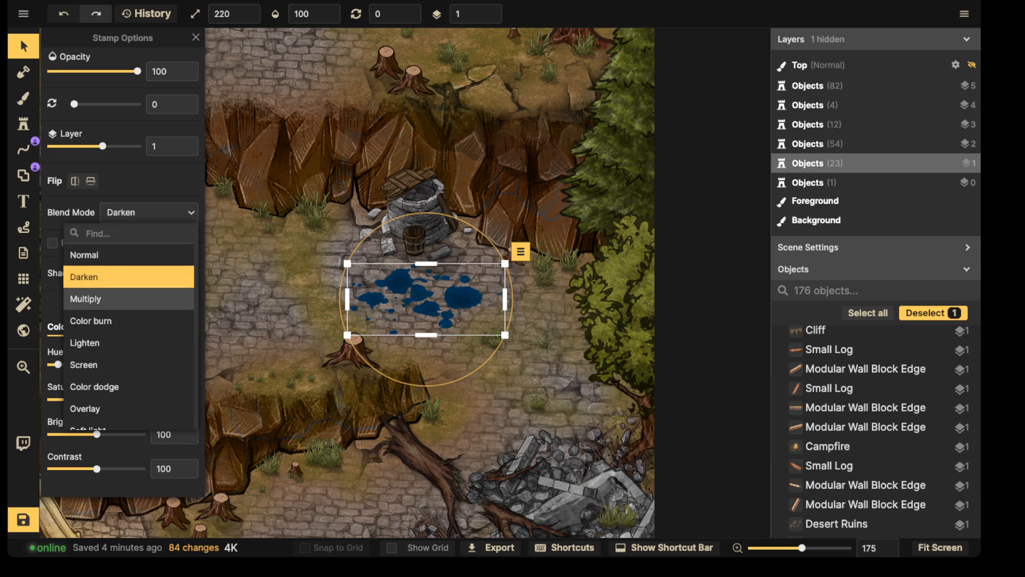
left_click(107, 299)
left_click(107, 321)
left_click(107, 342)
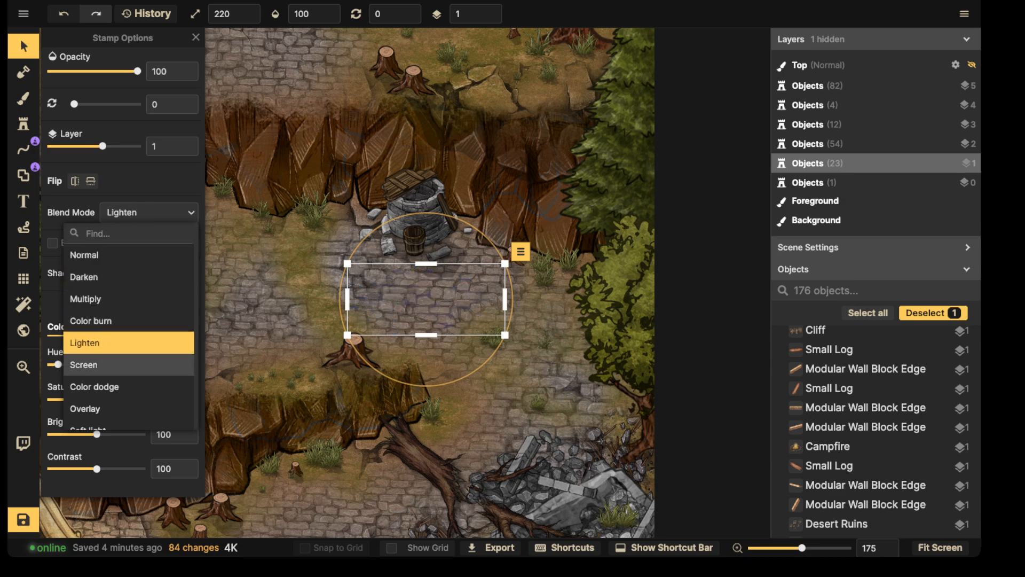
left_click(107, 364)
left_click(107, 365)
mouse_move(426, 298)
left_mouse_down()
mouse_move(431, 266)
mouse_move(419, 296)
left_mouse_up()
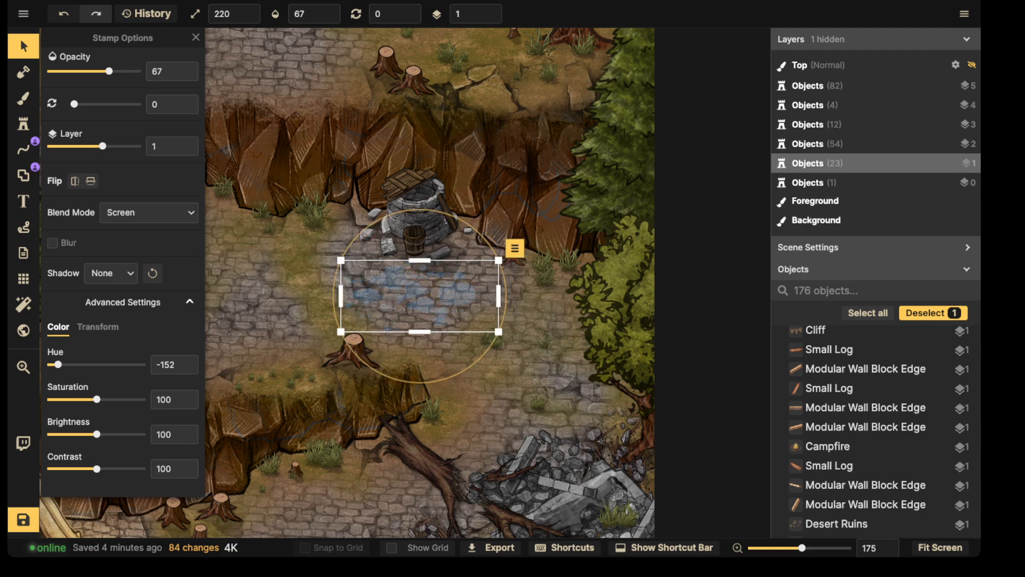
Move the blue puddle onto the grassy paving west of the well
key("Escape")
scroll(387, 291, "down", 4)
middle_click_drag(387, 292, 431, 275)
left_click_drag(431, 275, 367, 238)
key("Escape")
scroll(367, 239, "up", 4)
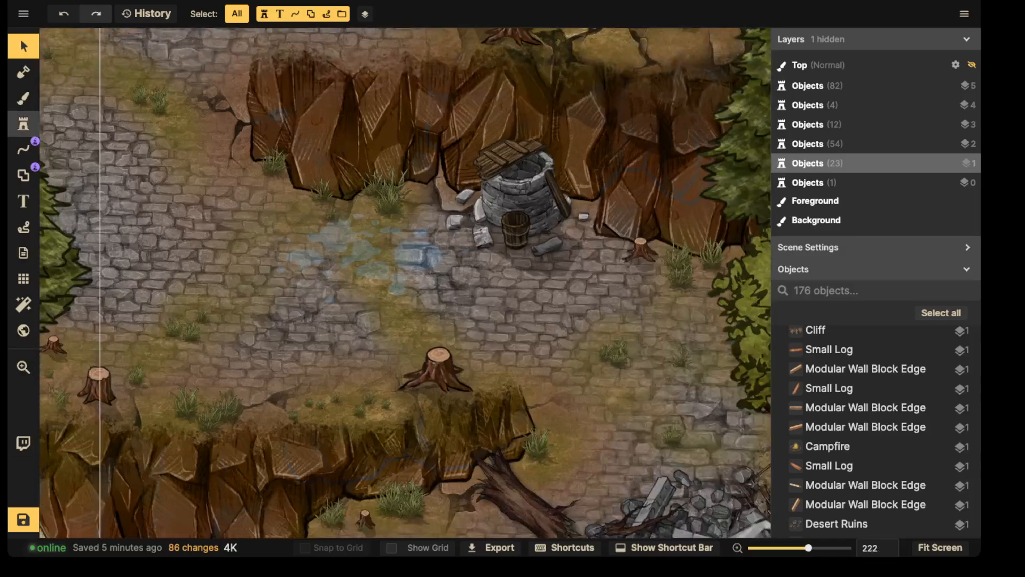
Find the wooden bucket stamp by searching "bucket" in the Fantasy Battlemaps catalog and load it for placement
left_click(23, 123)
left_click(87, 151)
type("bucket")
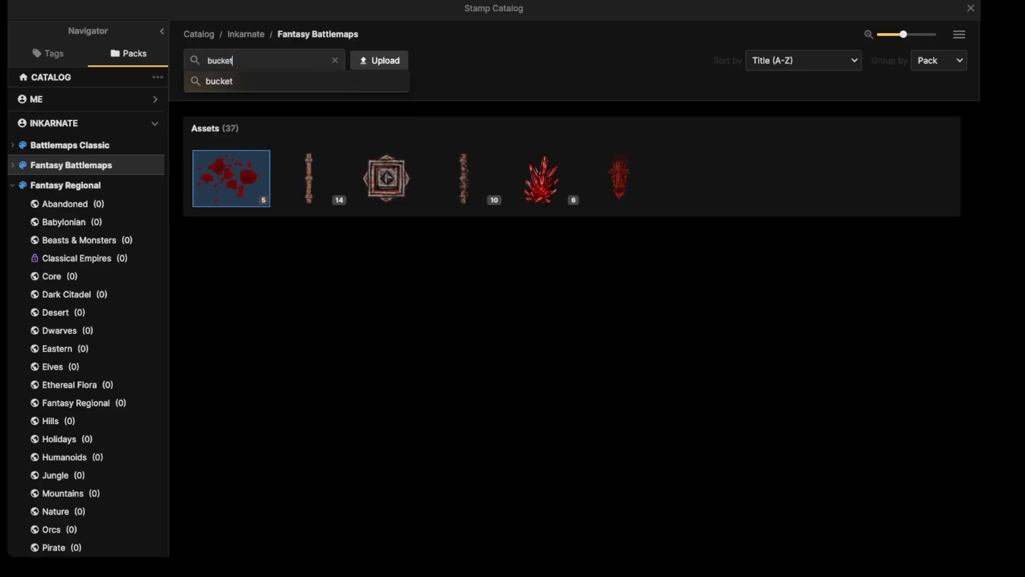
key("Return")
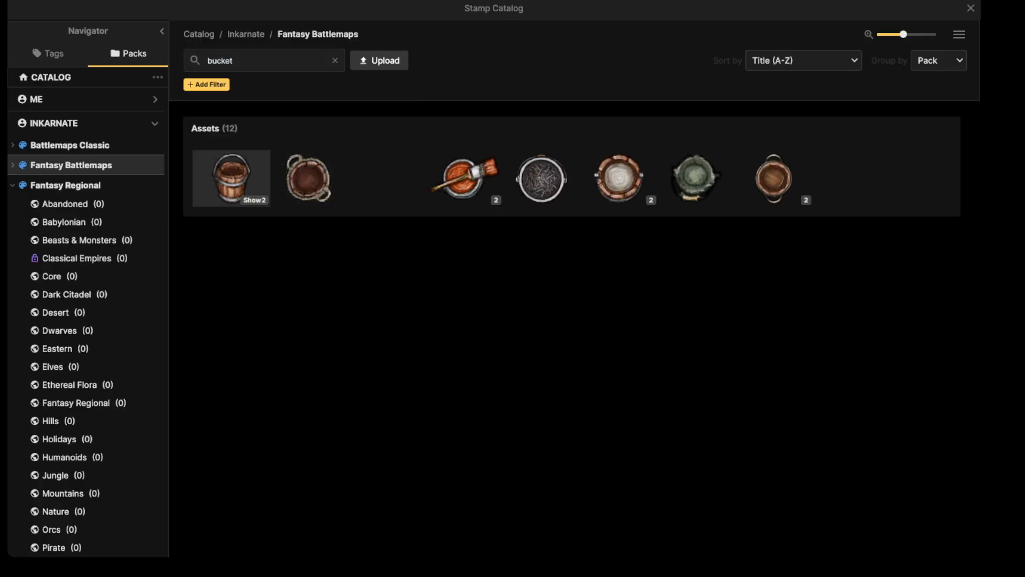
left_click(229, 179)
Place the bucket at the puddle's eastern edge with scale 100 and rotation 195, and raise it to layer 2
scroll(368, 232, "down", 7, "shift")
scroll(496, 250, "up", 10, "shift")
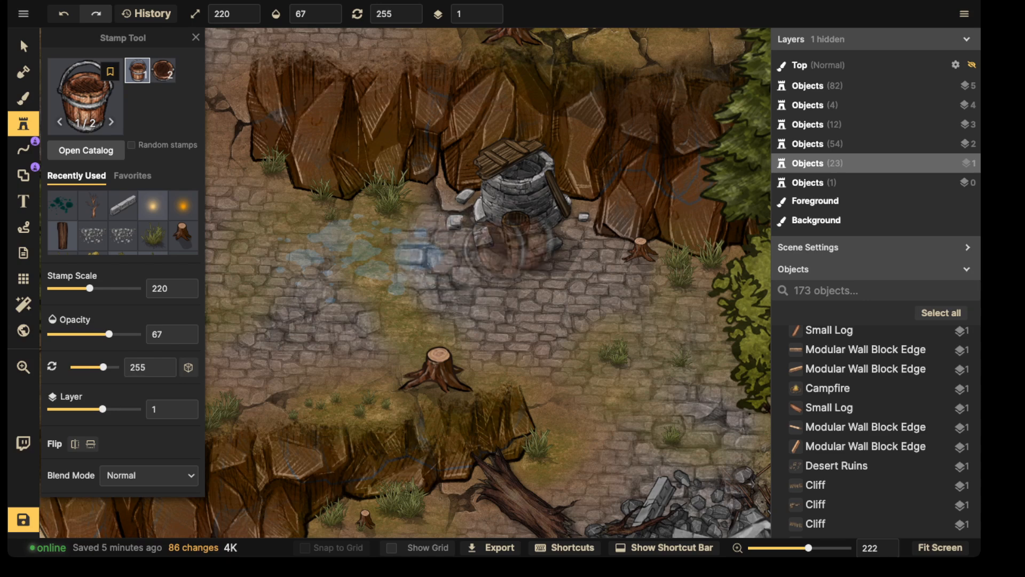
scroll(523, 223, "down", 2, "alt")
scroll(520, 229, "down", 4, "alt")
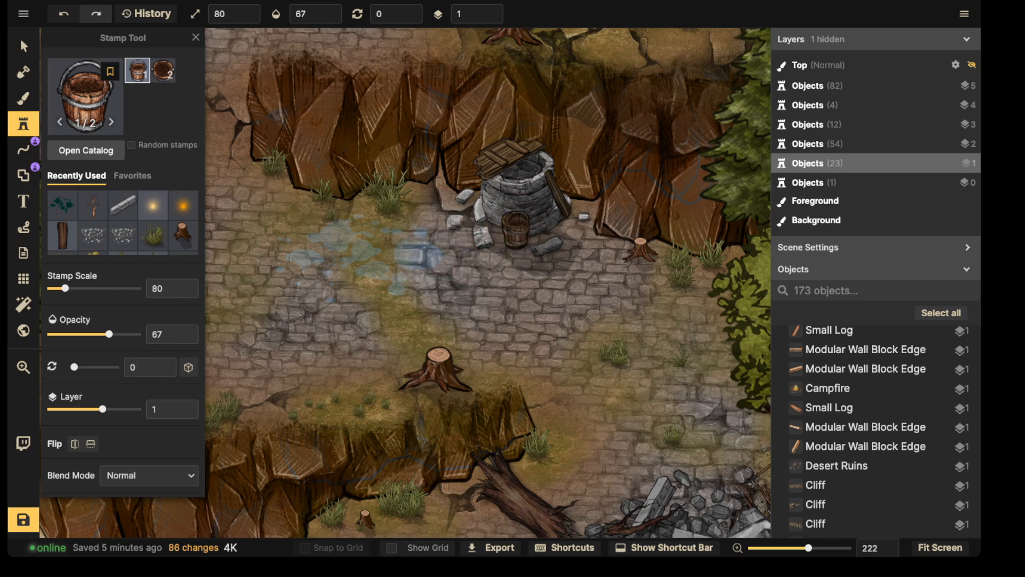
scroll(374, 229, "down", 6, "shift")
left_click(415, 229)
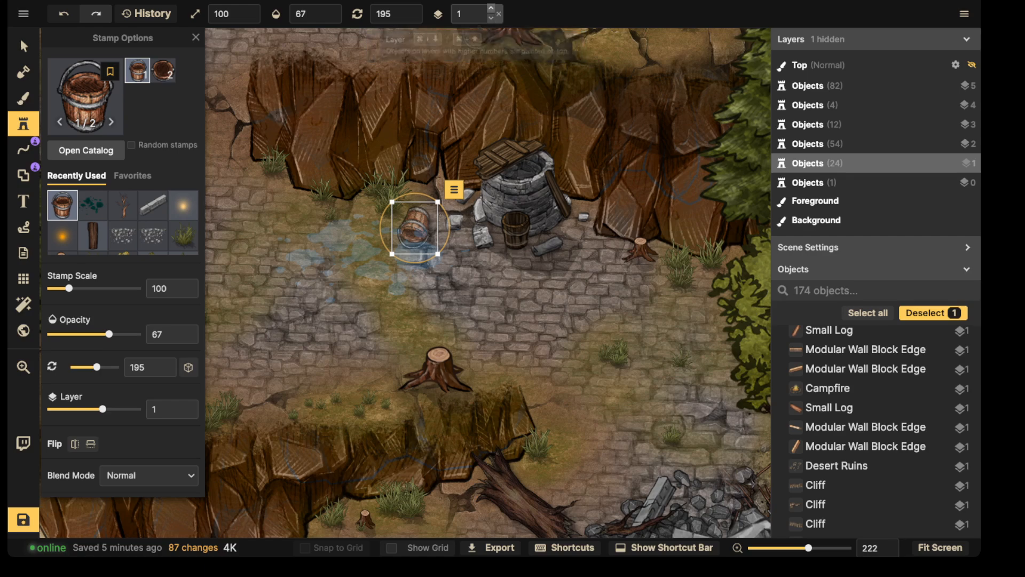
left_click(491, 10)
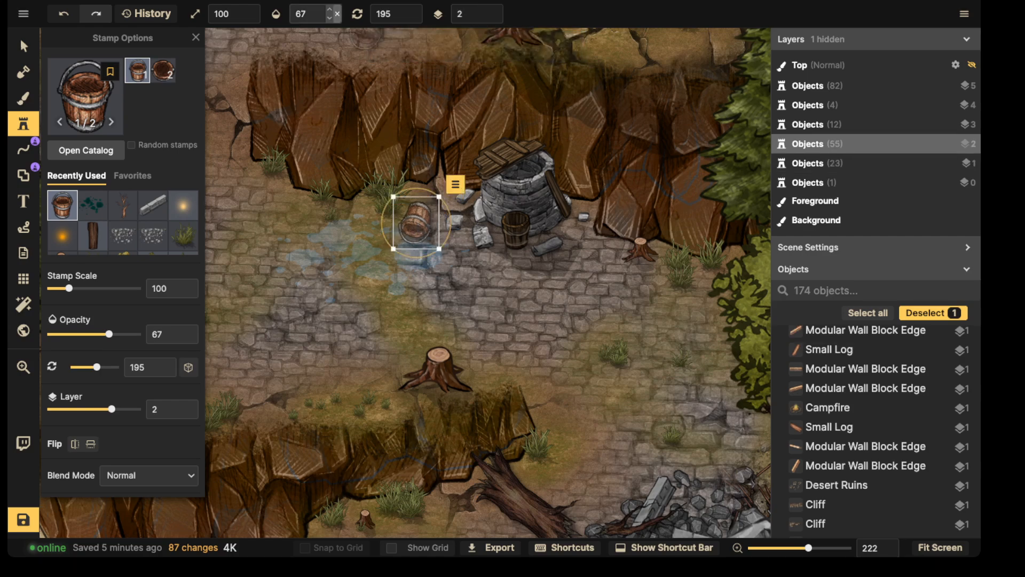
Set the spilled bucket's opacity to 100, rotation to 210 and brightness to 60, and deselect it
left_click(336, 14)
scroll(418, 223, "up", 1, "shift")
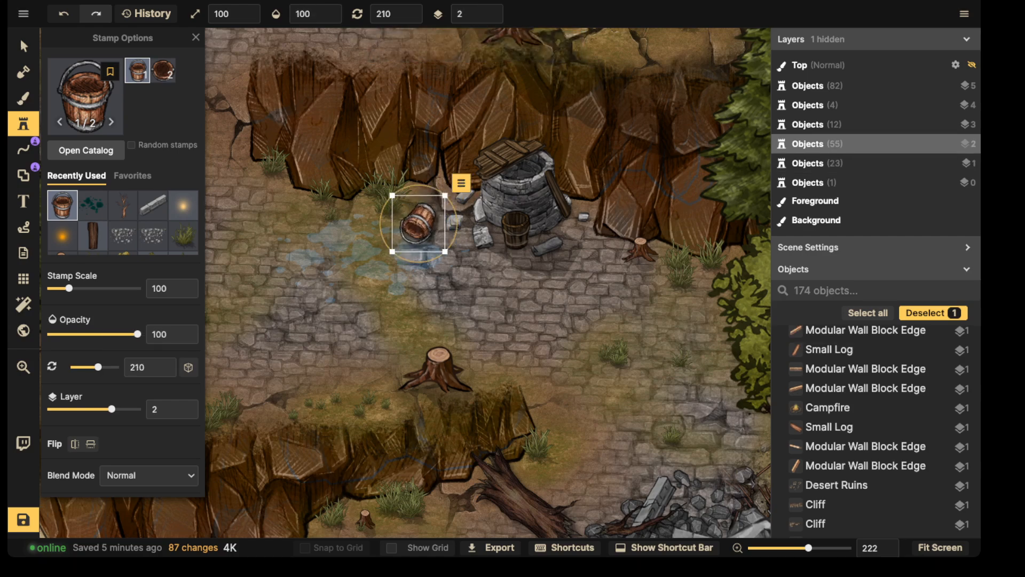
scroll(123, 267, "down", 5)
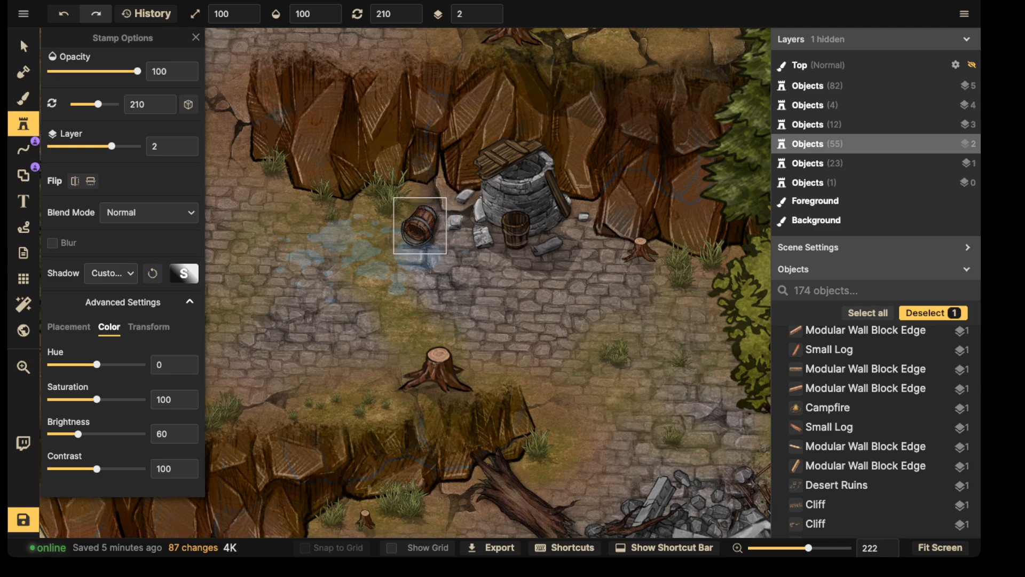
key("Escape")
scroll(370, 222, "down", 4)
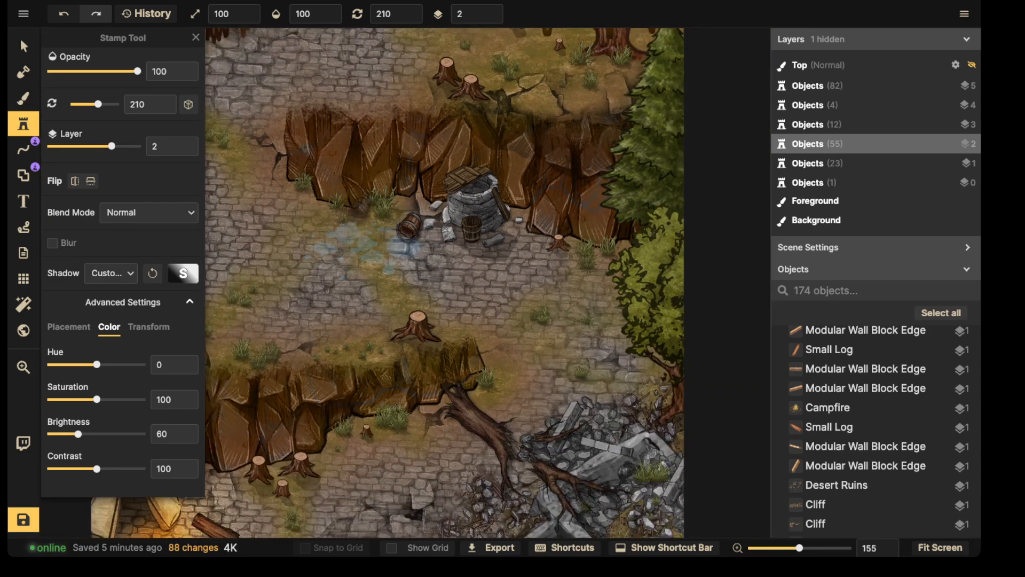
key("Escape")
scroll(342, 278, "down", 2)
key("Escape")
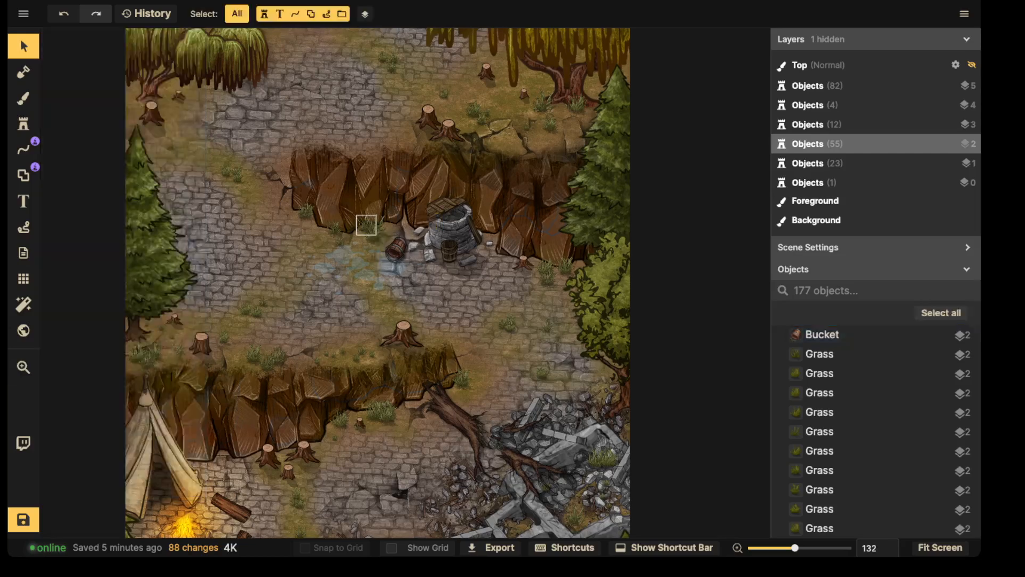
Review the whole battlemap and the area around the well, puddle and cliffs
scroll(352, 233, "down", 3)
middle_click_drag(359, 227, 399, 267)
scroll(382, 248, "down", 2)
middle_click_drag(374, 327, 382, 245)
middle_click_drag(382, 195, 395, 285)
scroll(322, 274, "up", 5)
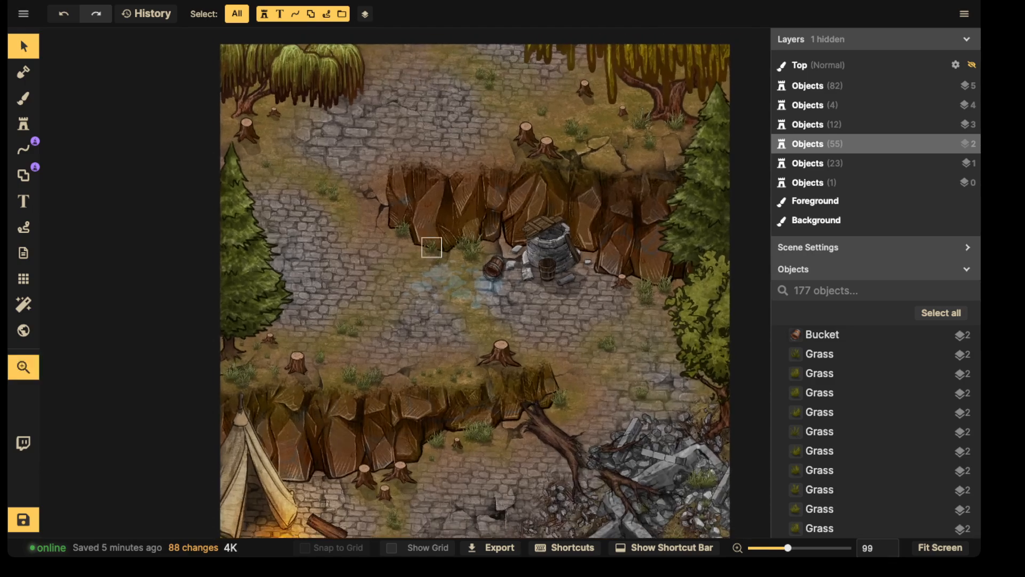
middle_click_drag(430, 247, 404, 254)
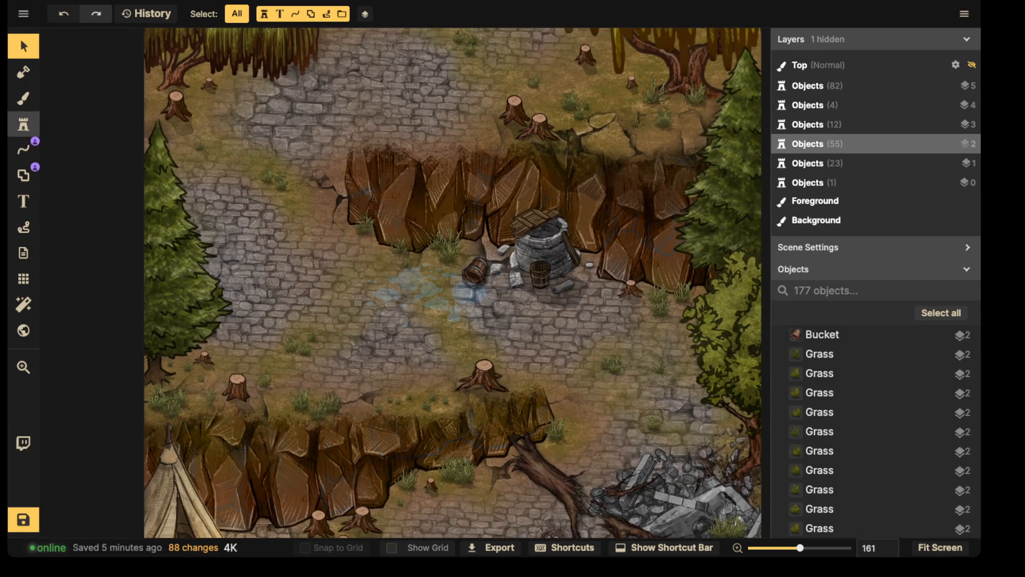
left_click(23, 124)
key("f")
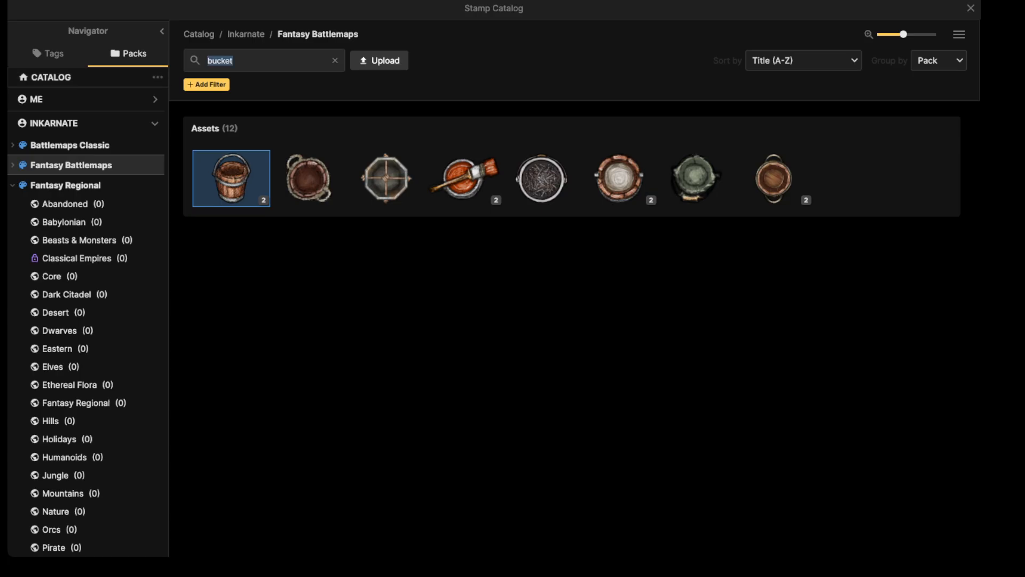
key("Escape")
Move the fallen tree from the ruin to the paving west of the puddle, and rotate it so its branches point southwest
left_click(23, 46)
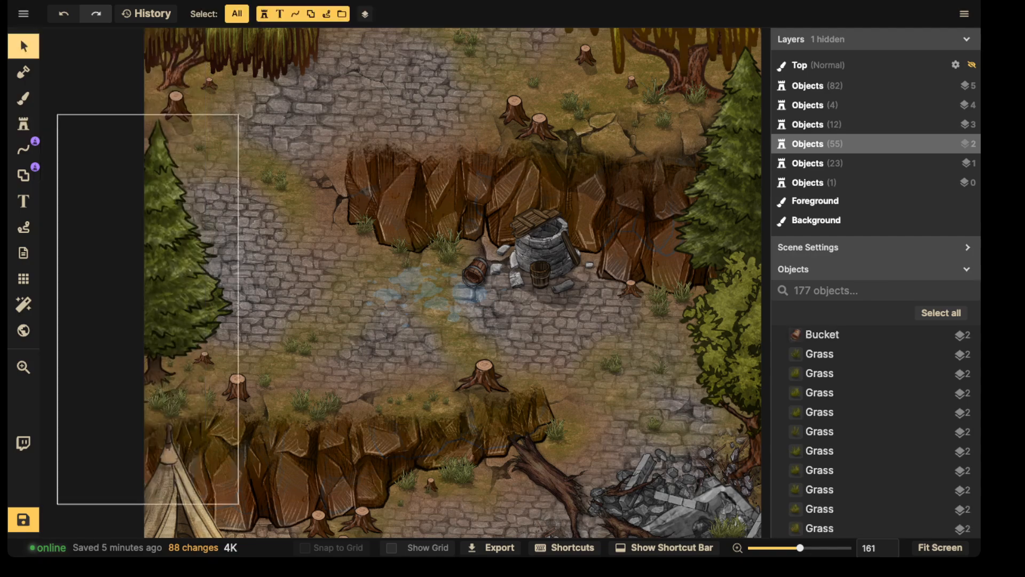
left_click_drag(554, 481, 396, 180)
scroll(341, 276, "up", 5, "alt")
scroll(369, 283, "up", 2, "alt")
left_click(76, 232)
scroll(322, 271, "down", 1, "alt")
scroll(331, 264, "down", 3)
scroll(406, 188, "up", 1, "alt")
scroll(408, 186, "down", 1, "alt")
key("Escape")
scroll(437, 186, "down", 2)
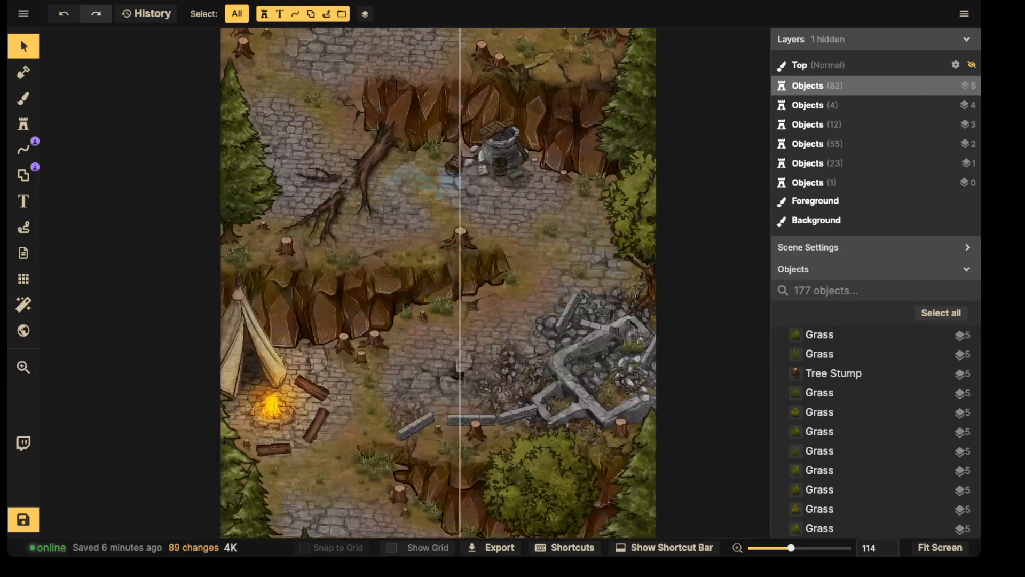
Find the grey broken pillar stamp by searching "pillar" in the Fantasy Battlemaps catalog and load it for placement
left_click_drag(460, 283, 411, 249)
left_click(24, 124)
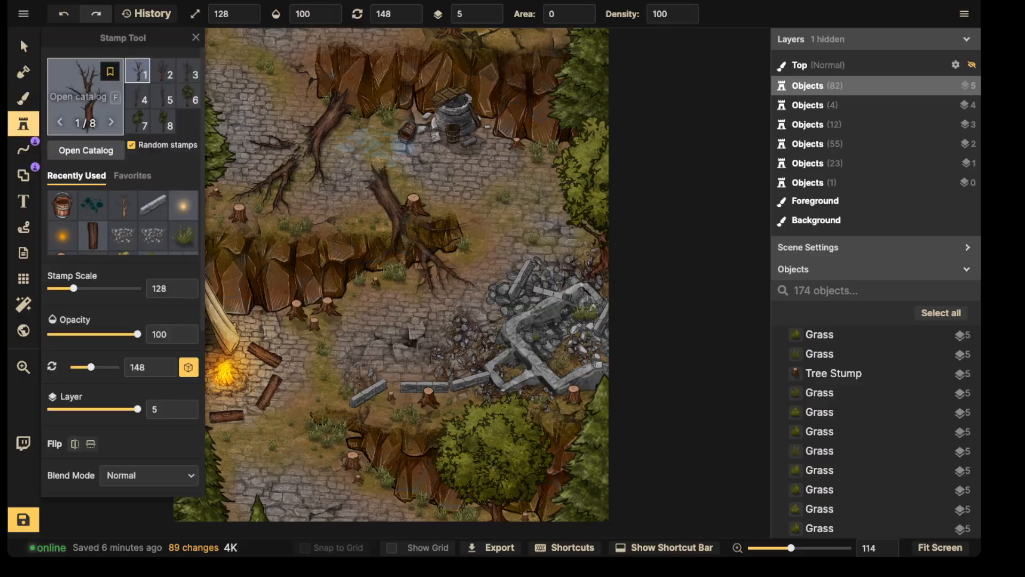
left_click(81, 101)
type("pillar")
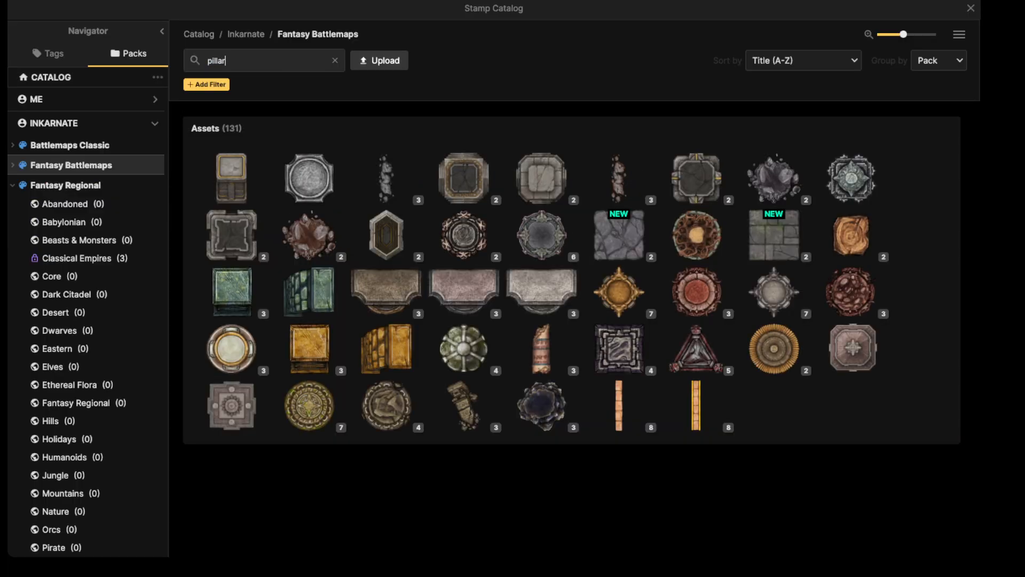
left_click(386, 178)
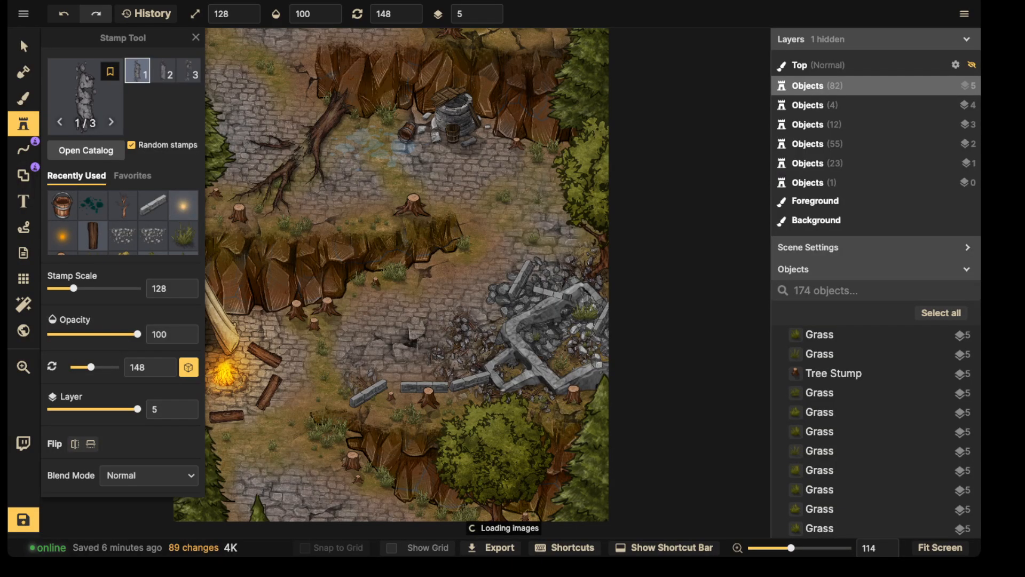
Place the broken pillar at the rubble's northwest edge with scale 58, rotation 298, saturation 0, brightness 109 and contrast 97 on layer 5
scroll(469, 282, "up", 2)
scroll(469, 265, "down", 8, "alt")
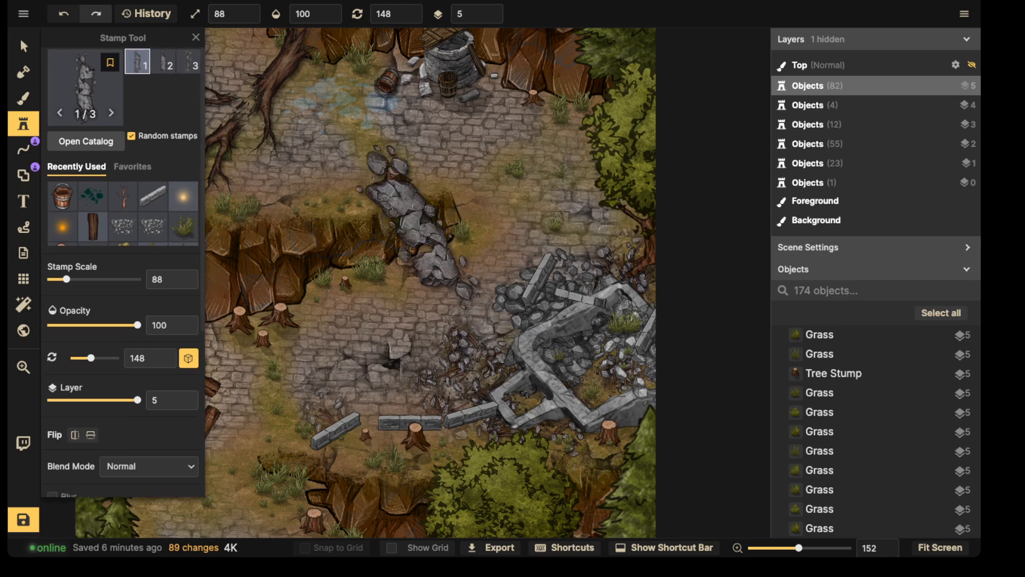
scroll(123, 267, "down", 5)
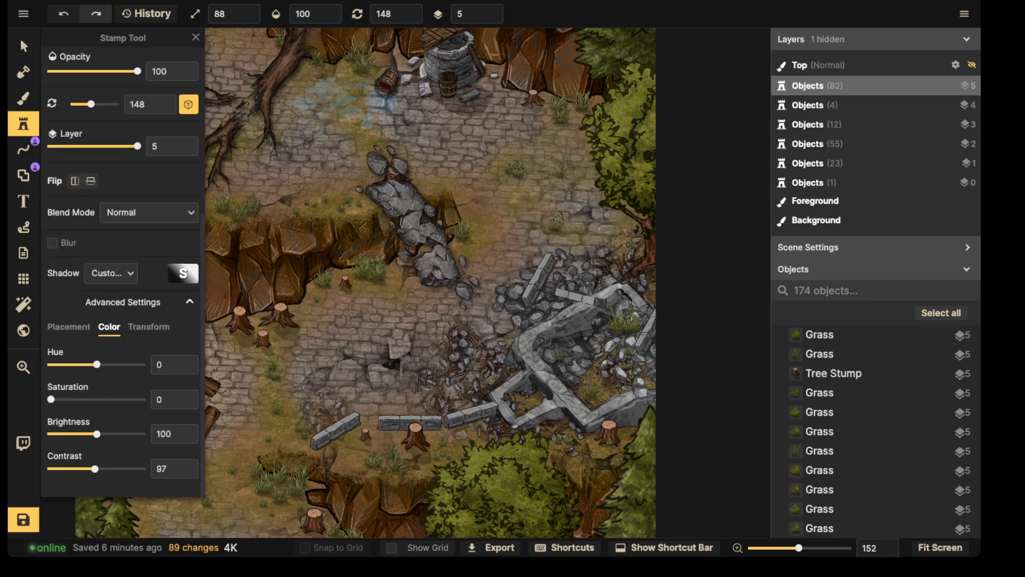
scroll(455, 222, "down", 6, "alt")
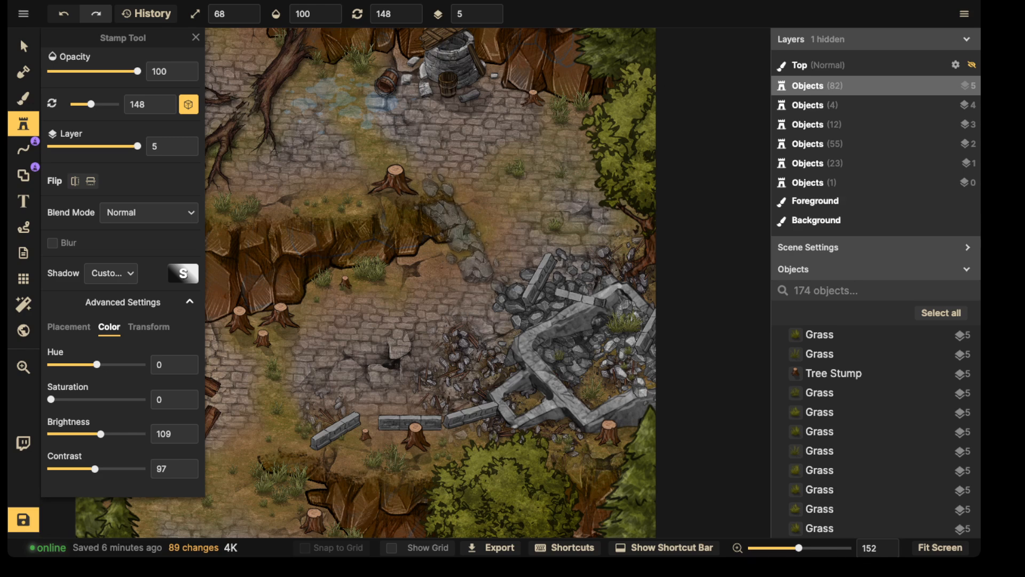
scroll(468, 291, "up", 11, "shift")
scroll(455, 291, "up", 11, "shift")
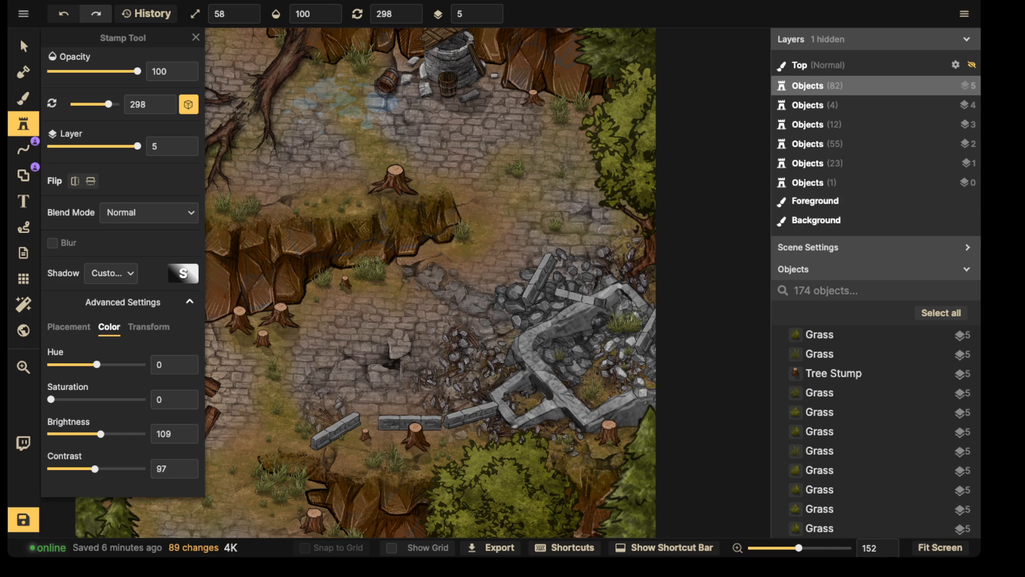
left_click(454, 289)
scroll(454, 290, "up", 1, "shift")
scroll(454, 290, "down", 1, "shift")
left_click_drag(453, 289, 450, 289)
Examine the map's details up close around the campsite, ruin, cliffs, fallen tree and well
left_click(23, 46)
scroll(329, 200, "down", 4)
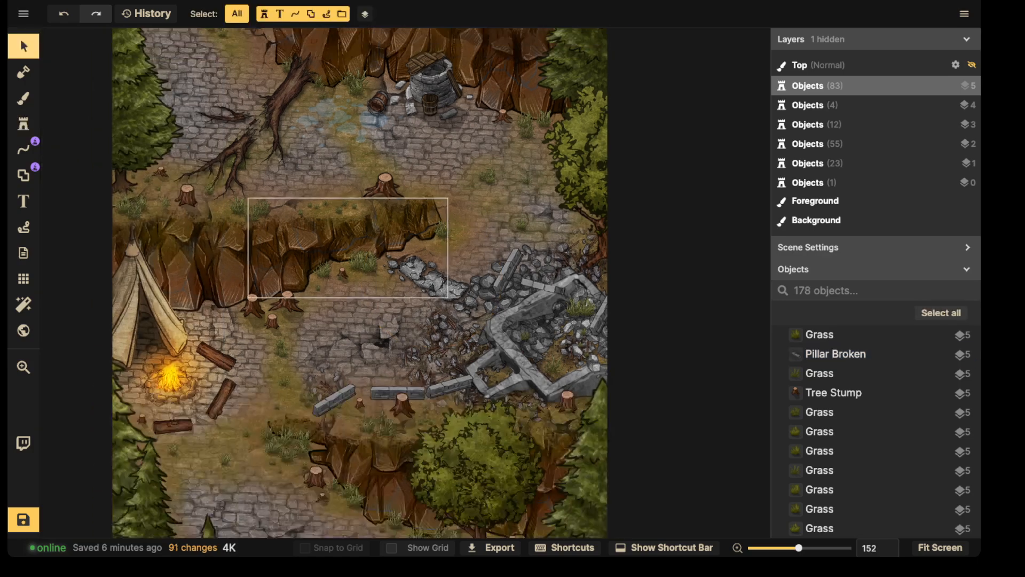
key("space")
left_click_drag(402, 404, 531, 306)
scroll(531, 305, "up", 2)
scroll(434, 324, "up", 2)
key("space")
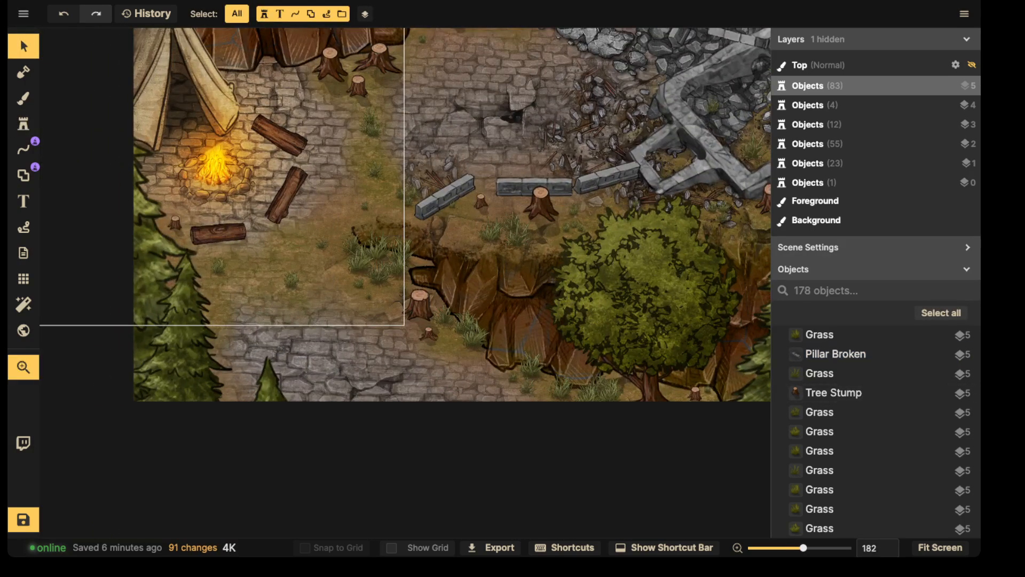
left_click_drag(393, 230, 390, 403)
key("space")
left_click_drag(326, 230, 259, 307)
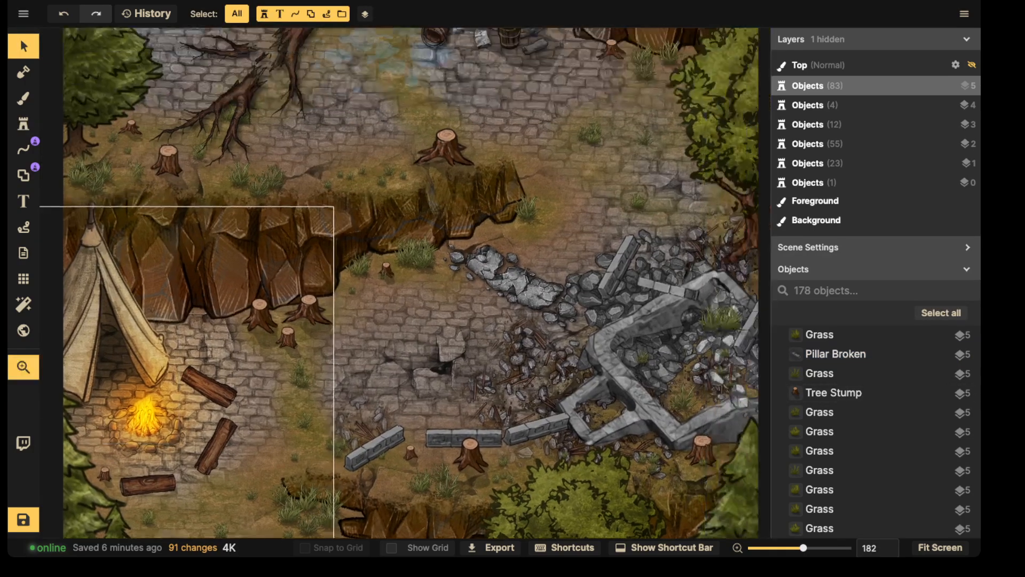
left_click_drag(427, 235, 272, 355)
key("space")
left_click_drag(353, 396, 405, 292)
key("space")
left_click_drag(423, 221, 400, 397)
key("space")
left_click_drag(515, 184, 705, 293)
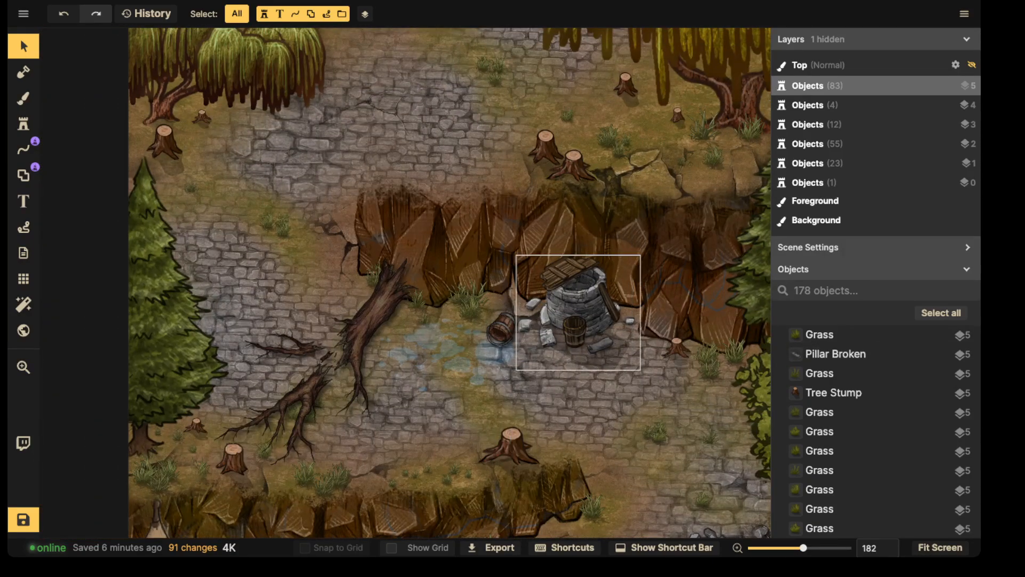
Select the well and review the composition of the entire battlemap
left_click(578, 312)
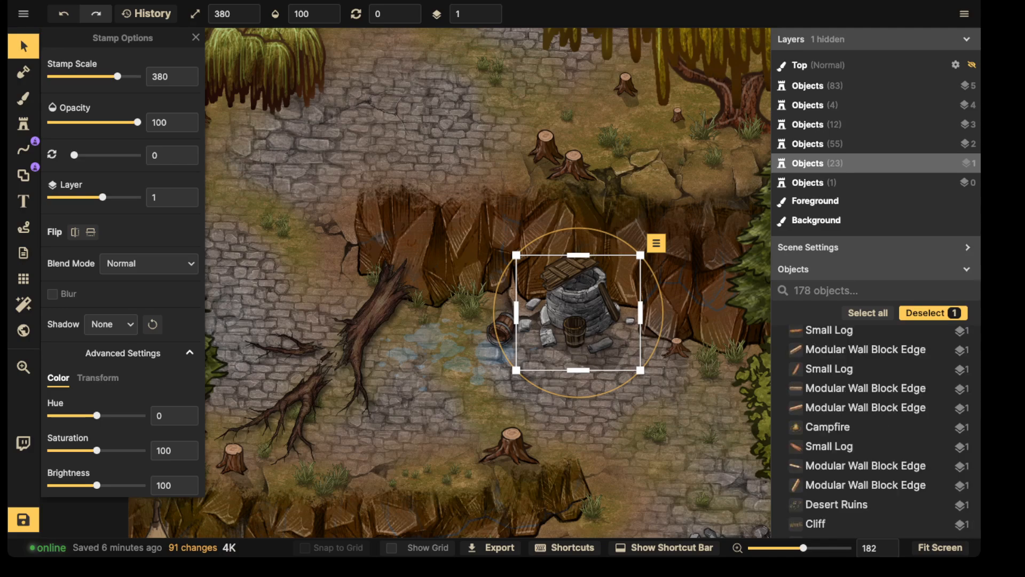
left_click_drag(443, 350, 556, 403)
left_click_drag(381, 274, 285, 397)
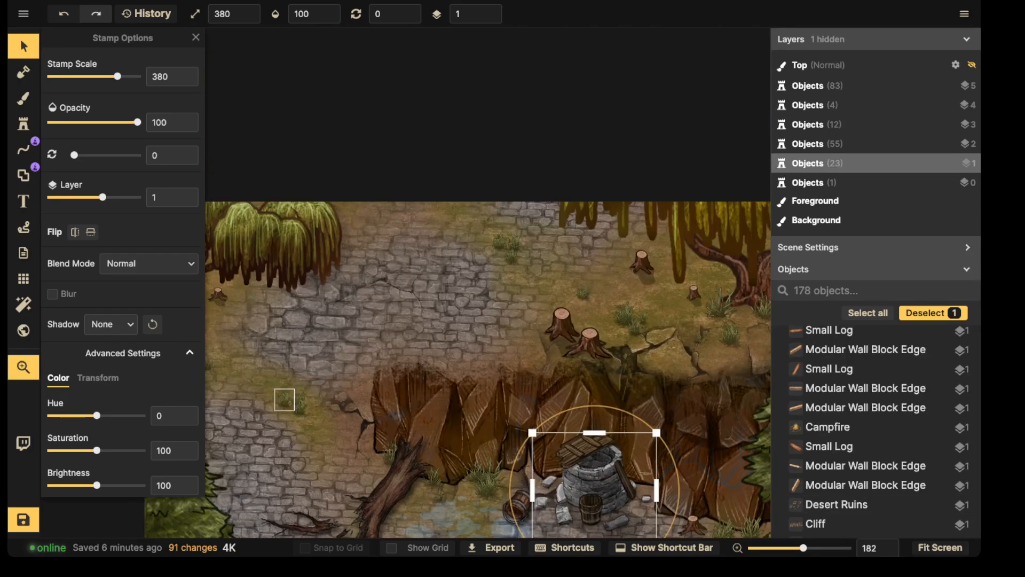
scroll(393, 243, "down", 8)
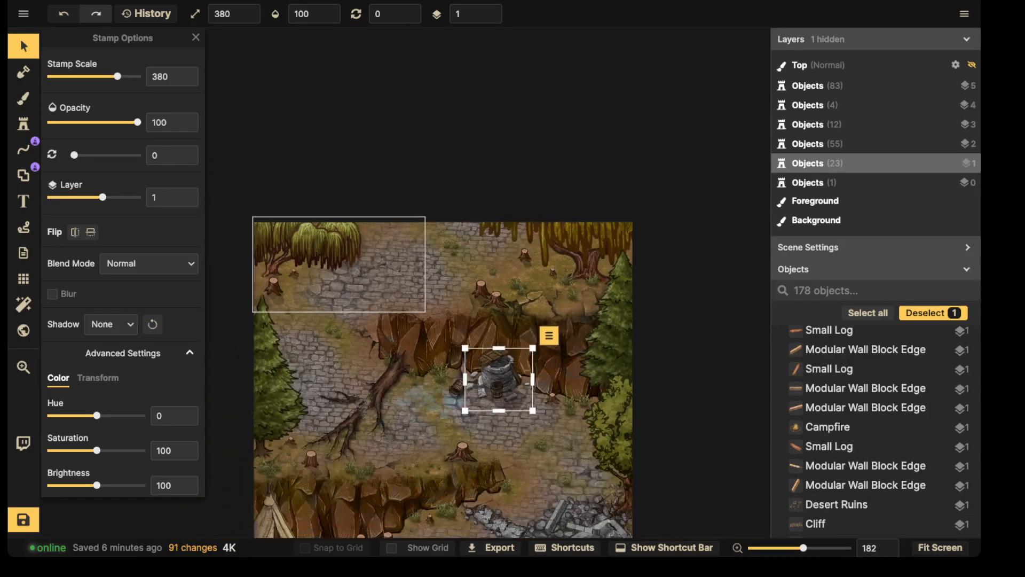
left_click_drag(419, 344, 453, 149)
left_click_drag(434, 94, 427, 125)
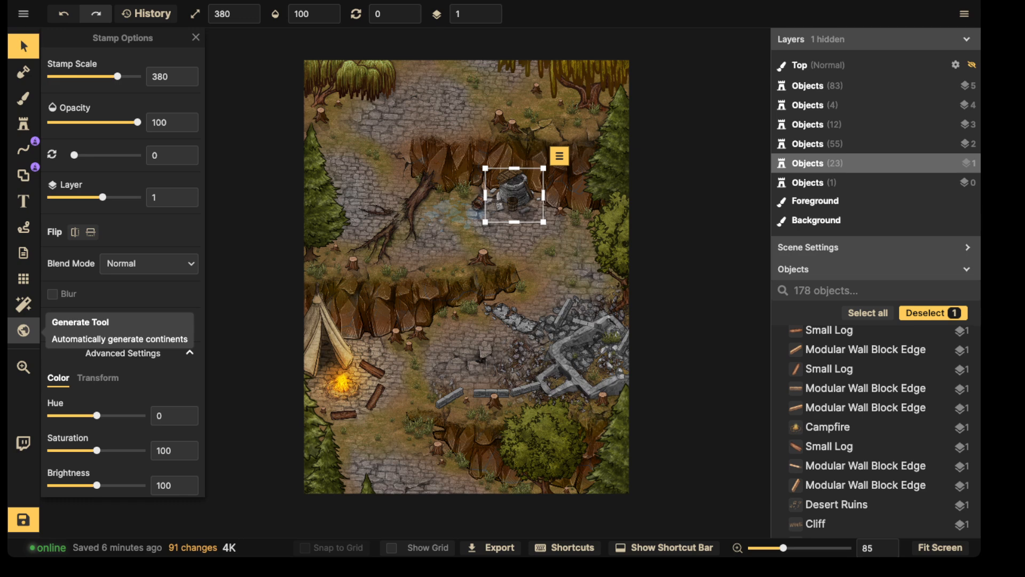
scroll(456, 104, "up", 4)
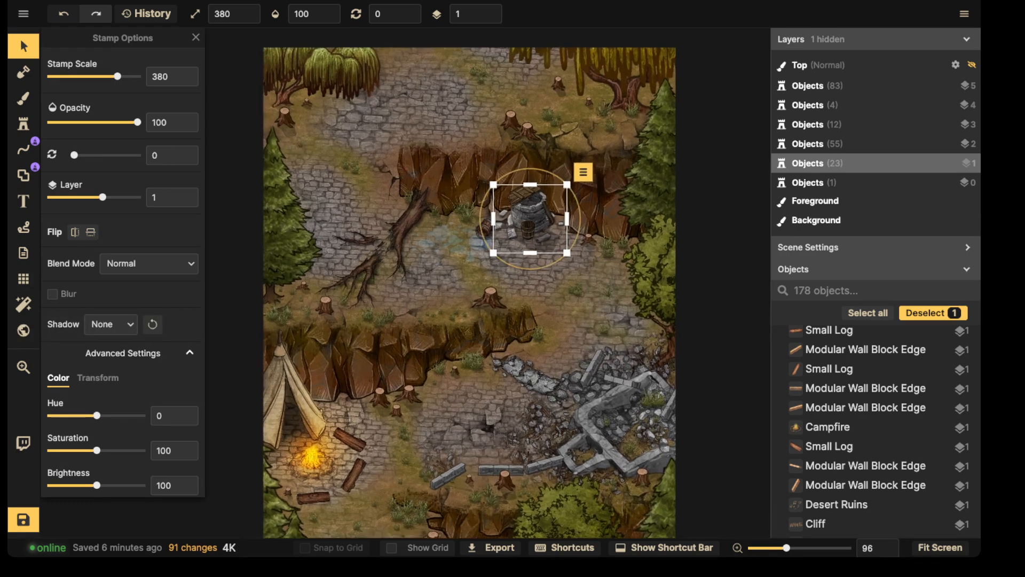
scroll(460, 96, "down", 3)
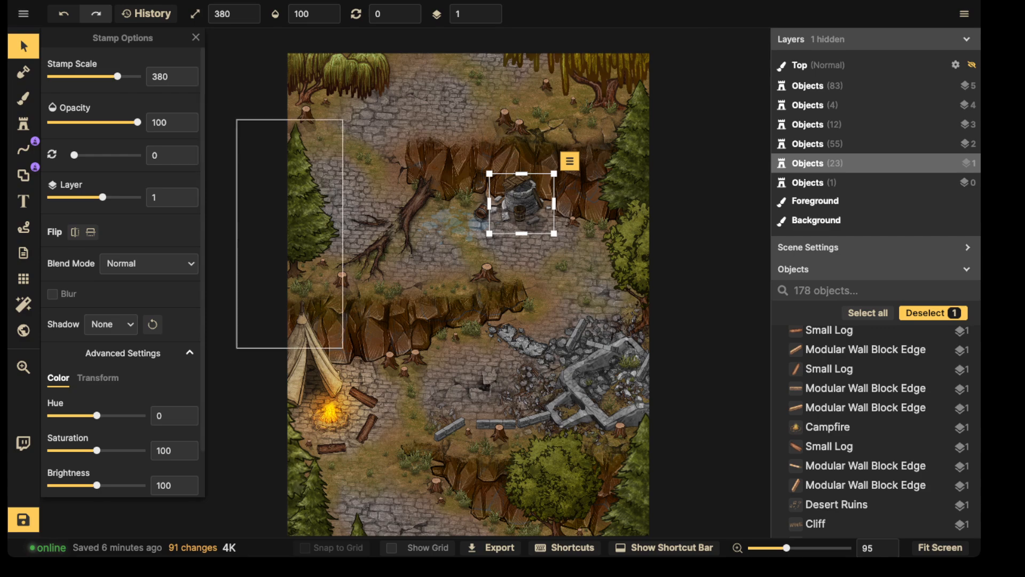
scroll(122, 267, "down", 2)
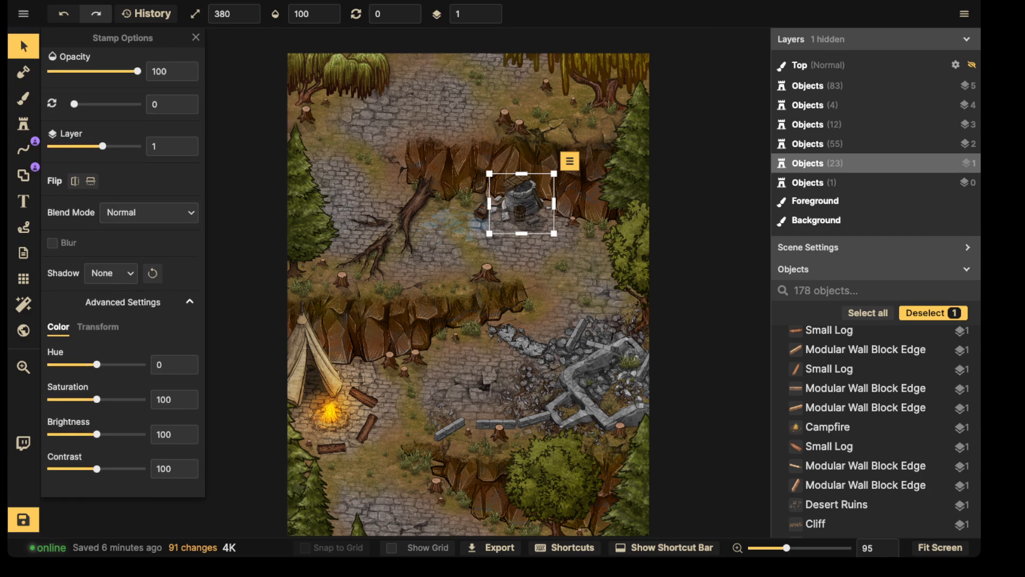
Save the map
key("ctrl+s")
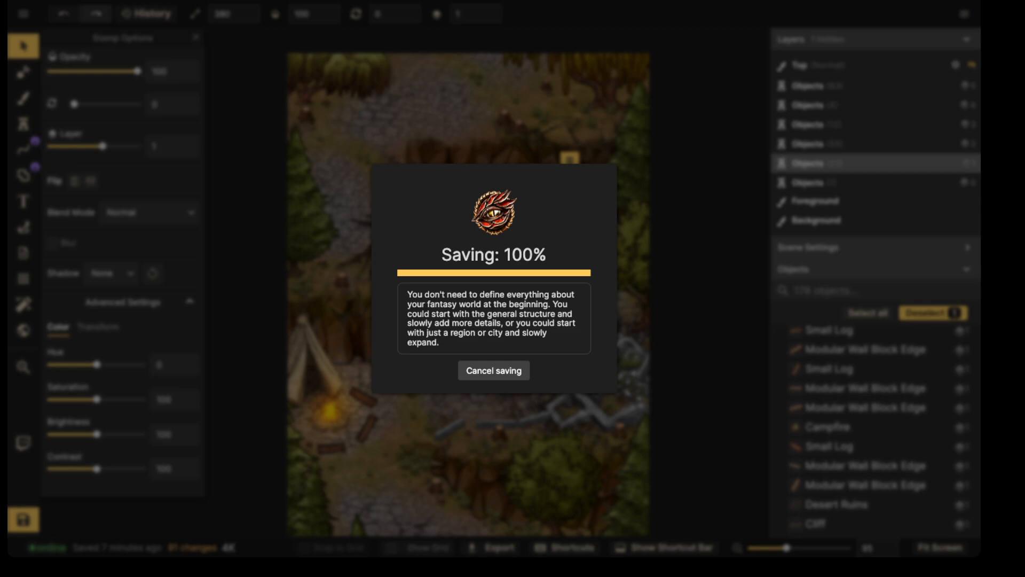
scroll(390, 223, "down", 2)
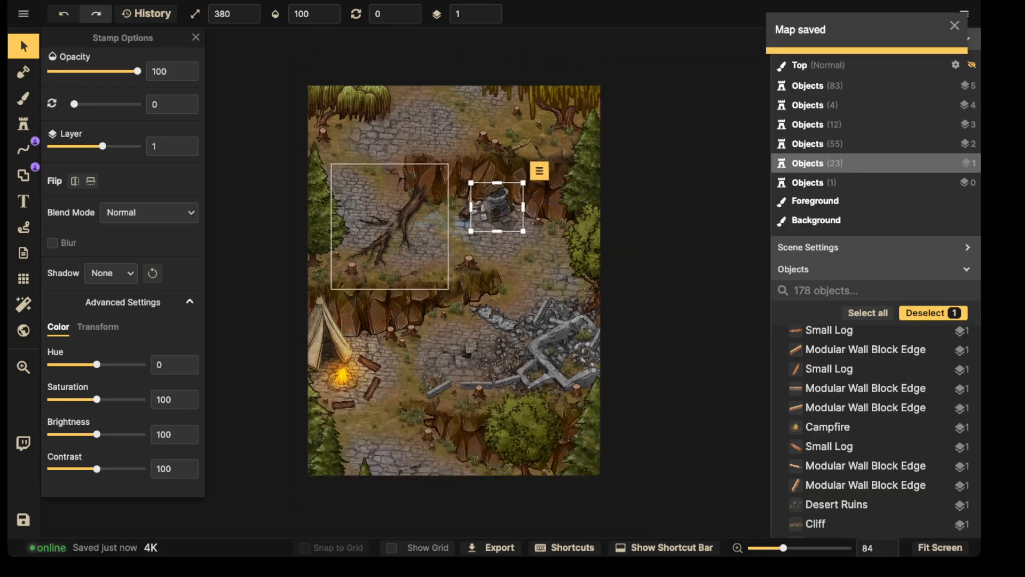
right_click_drag(457, 284, 451, 257)
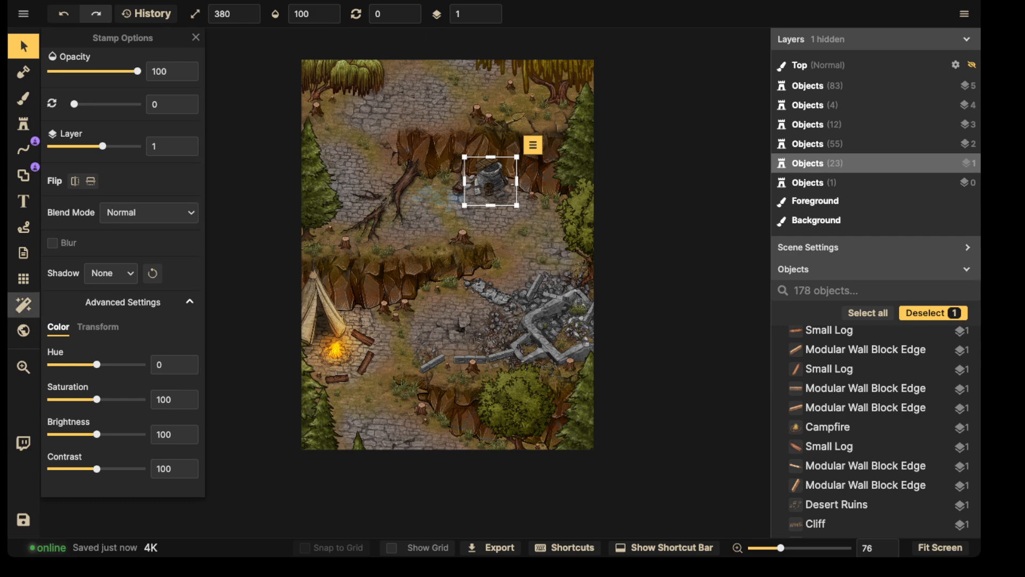
Add a Clarity color filter to the whole map
left_click(23, 304)
left_click(122, 89)
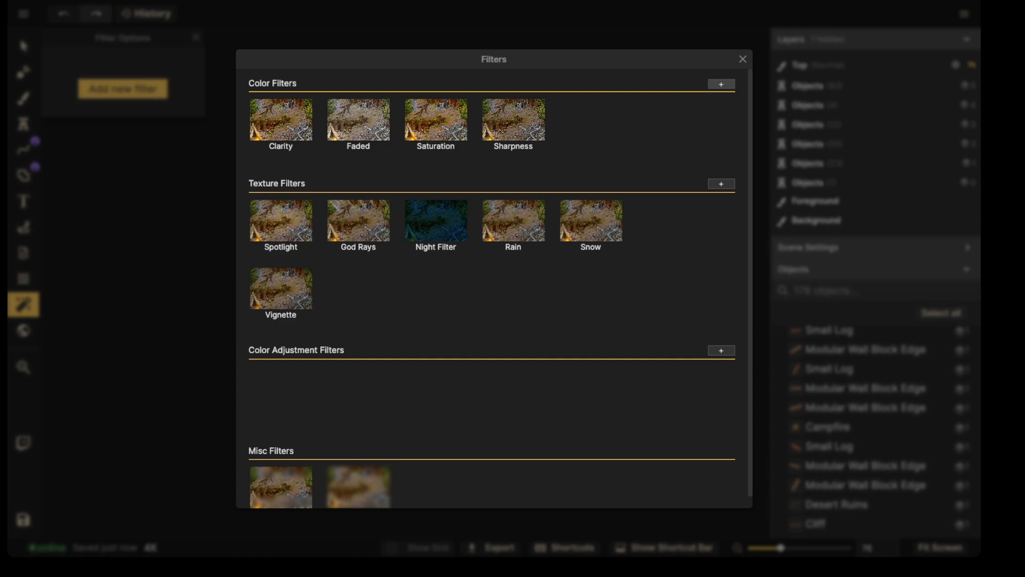
left_click(281, 120)
Preview the Saturation, Faded, Sharpness, Sepia, Grayscale, Black & White and Winter options for the map's color filter
left_click(136, 122)
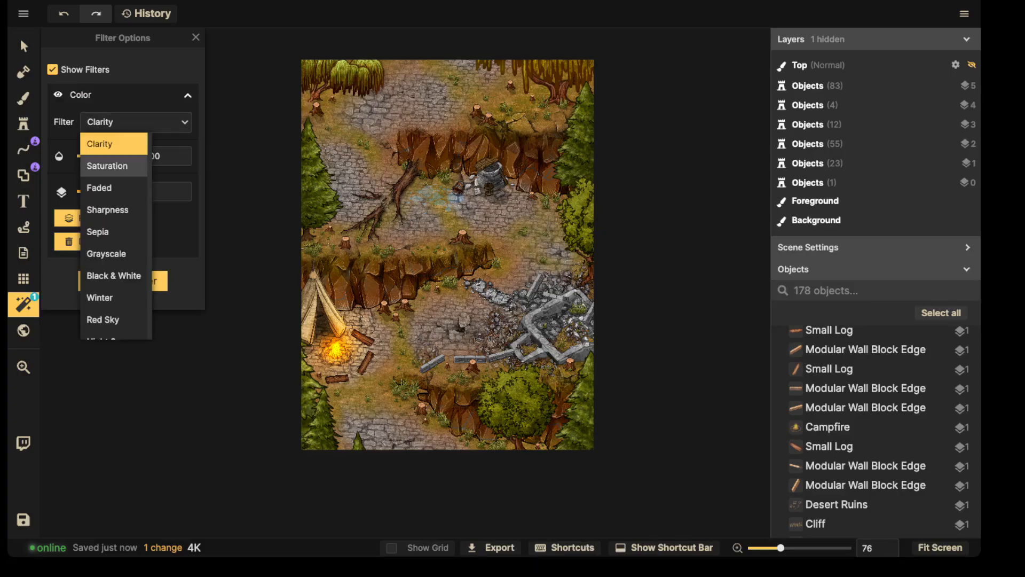
left_click(114, 166)
left_click(113, 188)
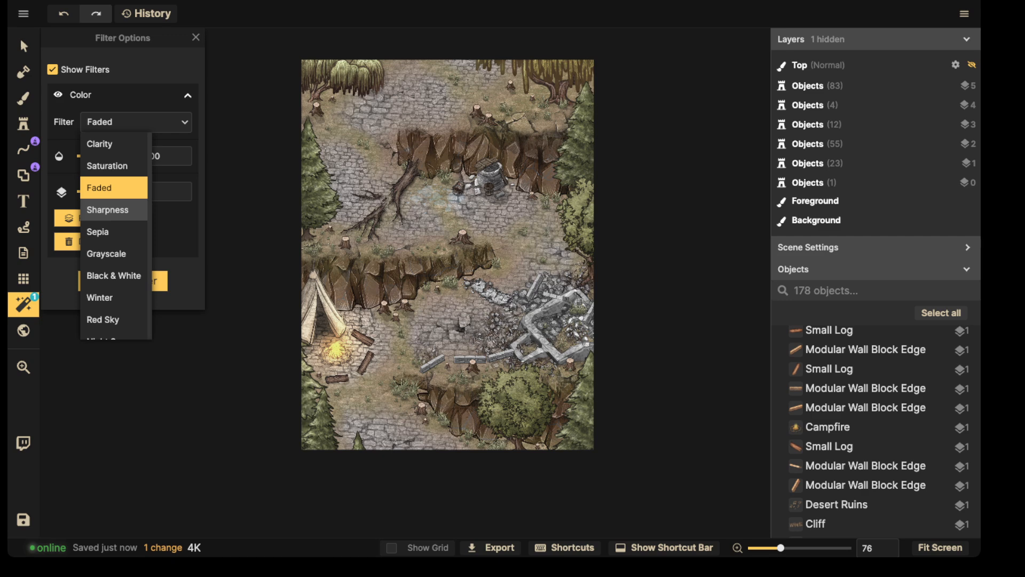
left_click(114, 209)
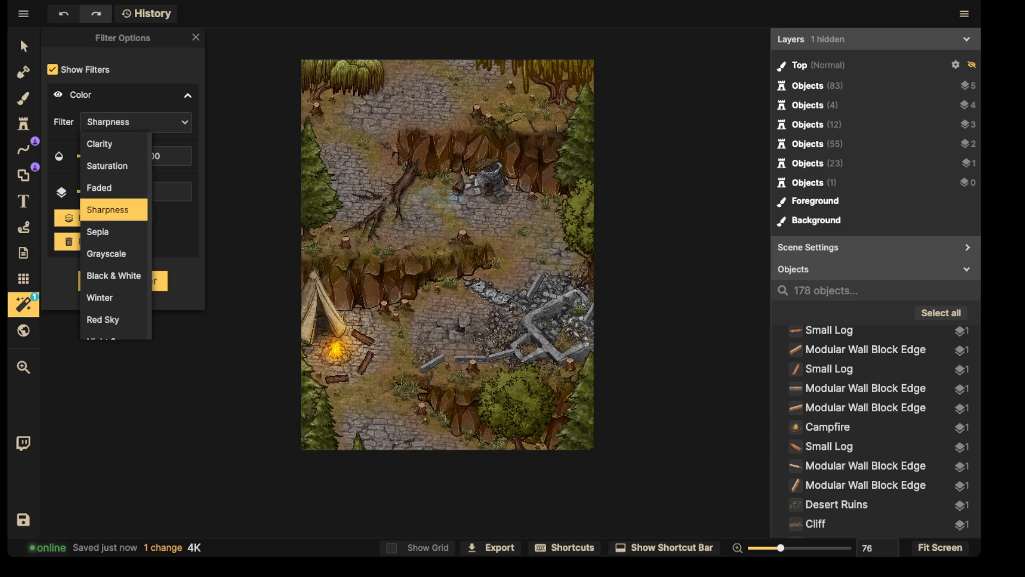
left_click(113, 231)
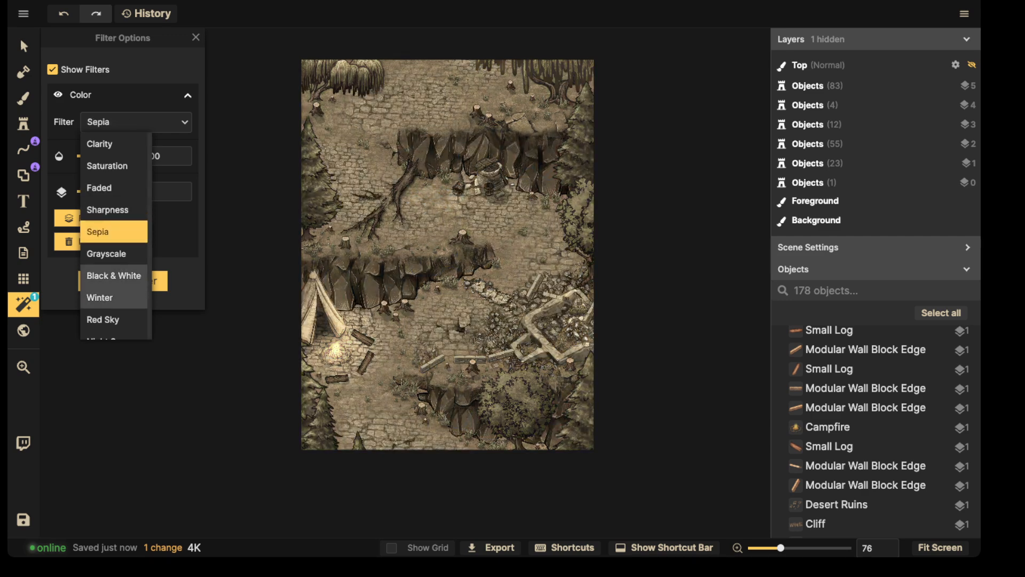
left_click(114, 253)
left_click(114, 275)
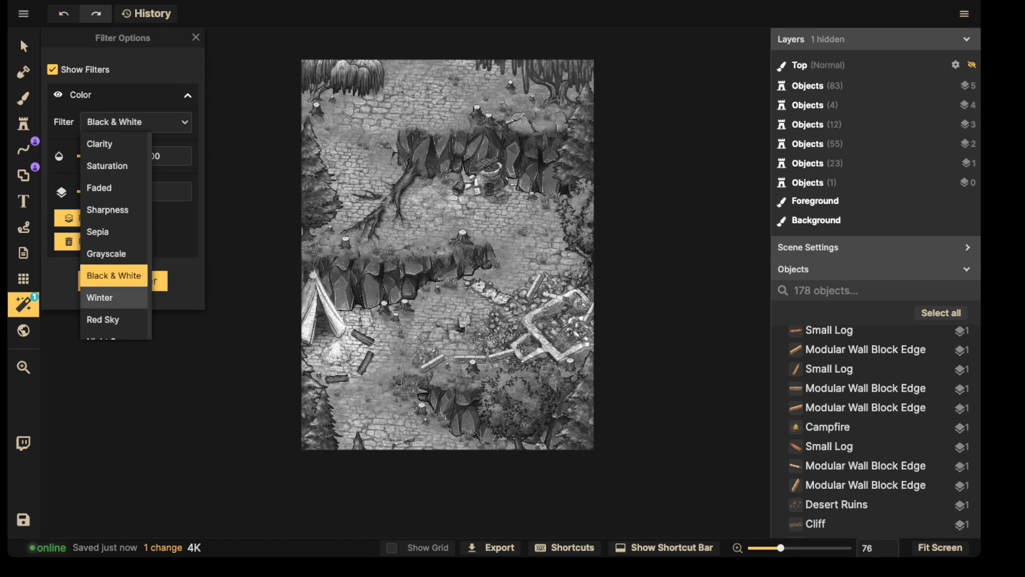
left_click(114, 297)
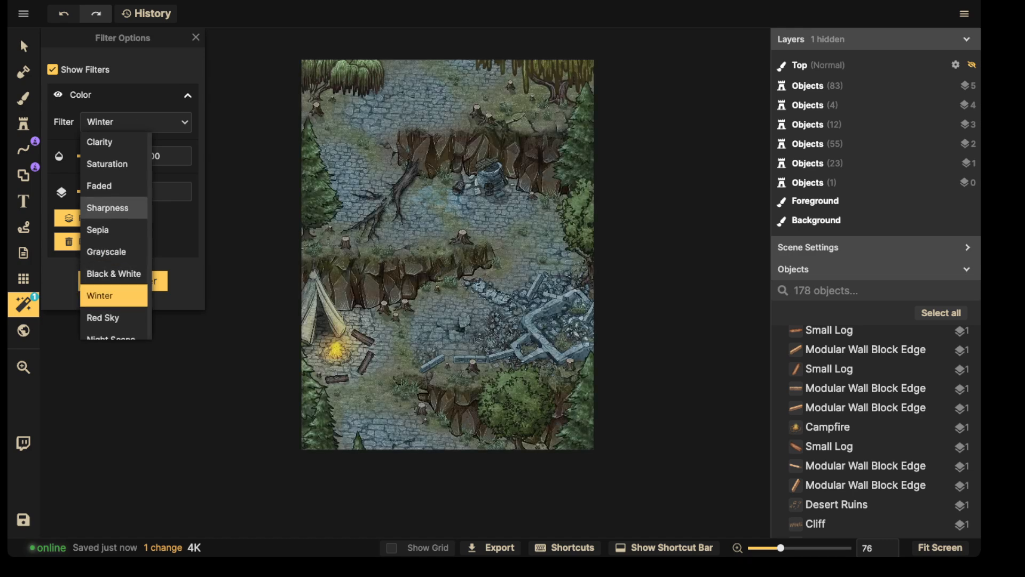
Set the color filter to Red Sky and reduce its opacity to 16
scroll(114, 229, "down", 1)
left_click(113, 297)
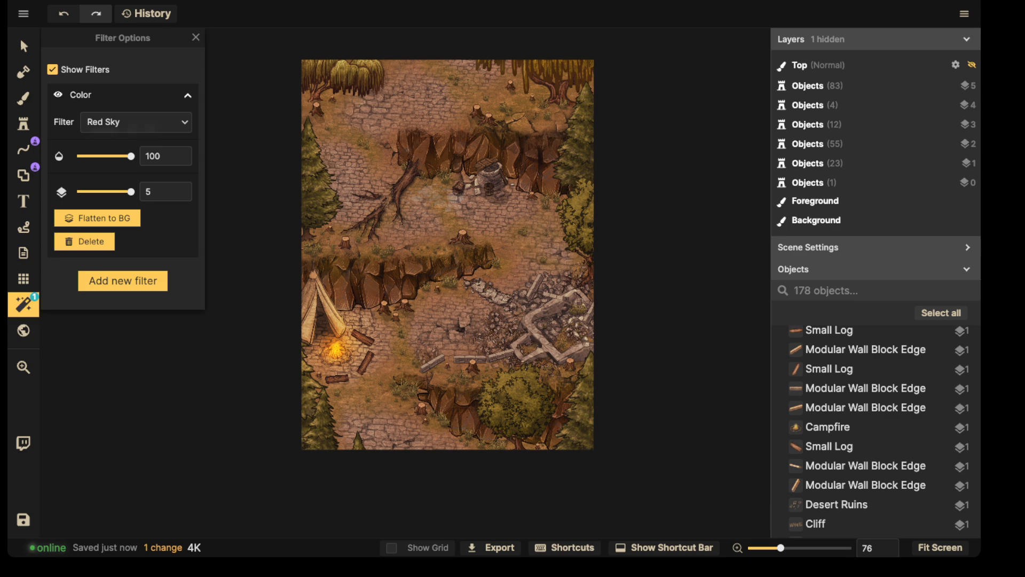
left_click_drag(131, 155, 111, 156)
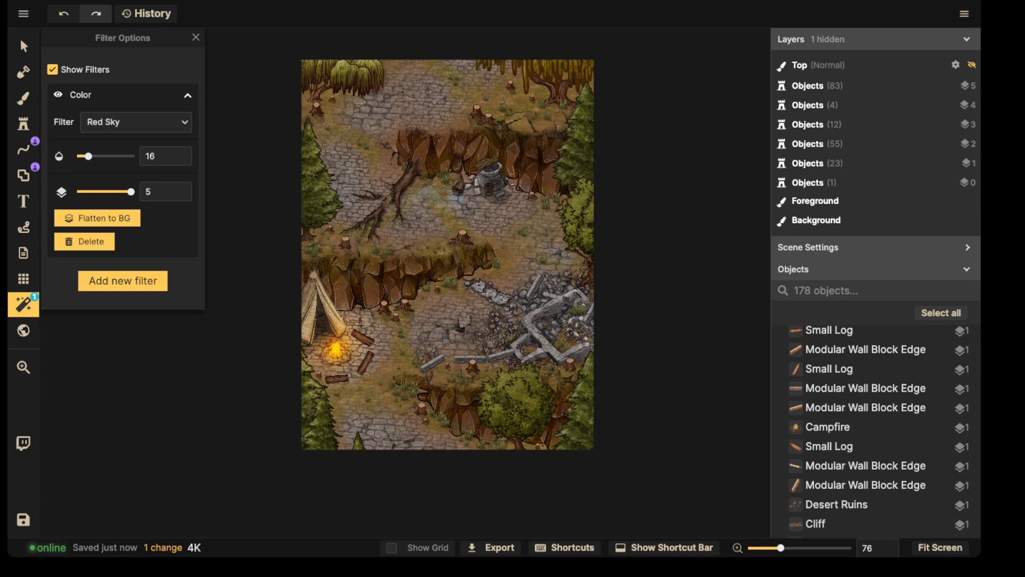
Add a separate Clarity filter to the map and set its opacity to 29
left_click(123, 281)
left_click(282, 115)
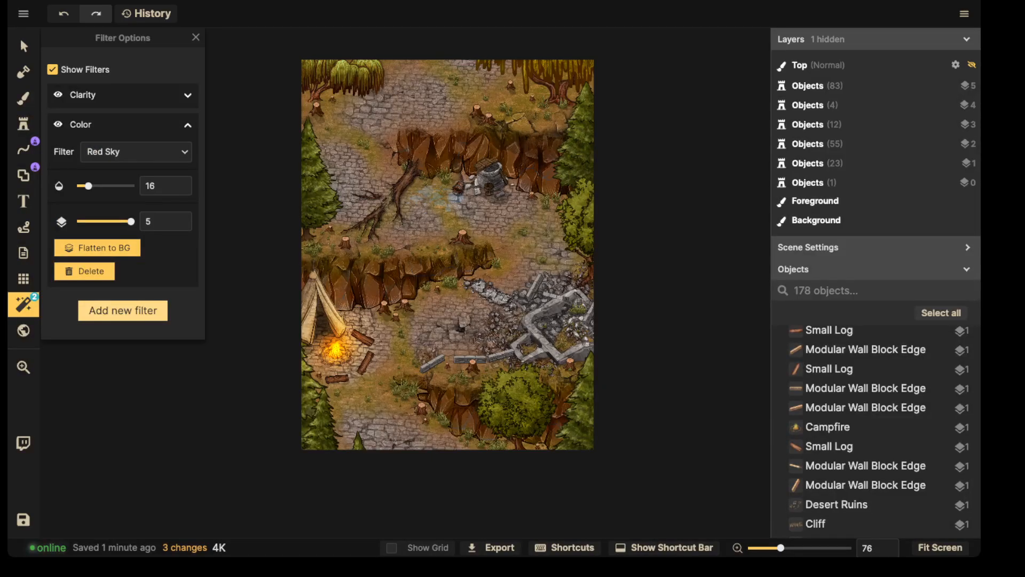
left_click(187, 96)
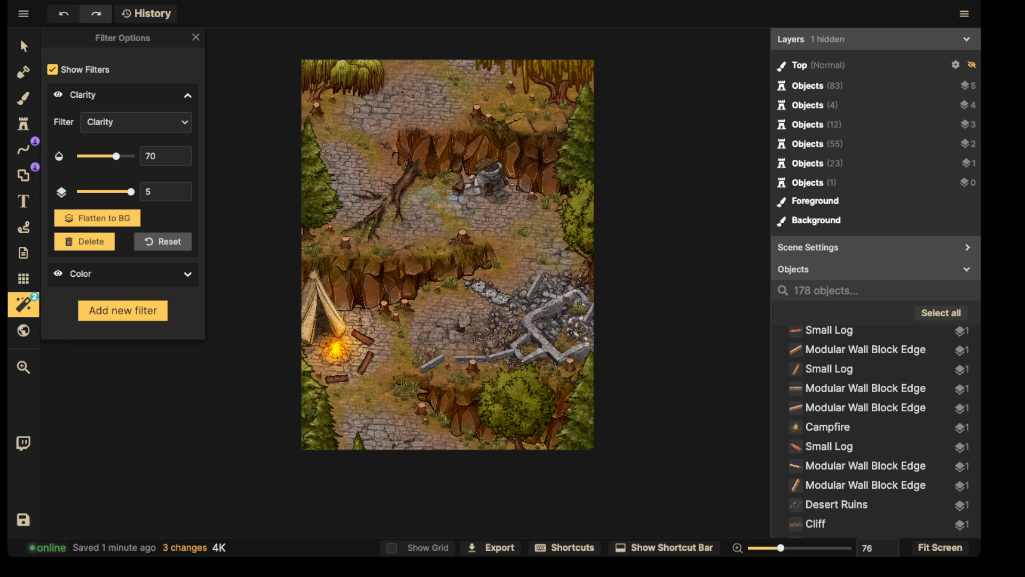
left_click_drag(116, 156, 103, 156)
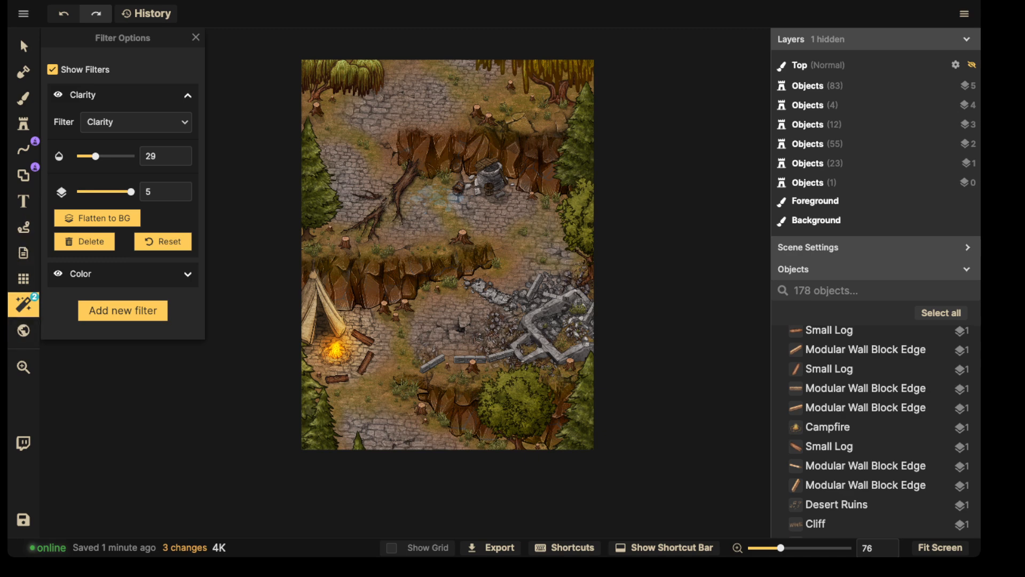
Add a Vignette texture filter with the Overlay blend mode and opacity 100
left_click(123, 310)
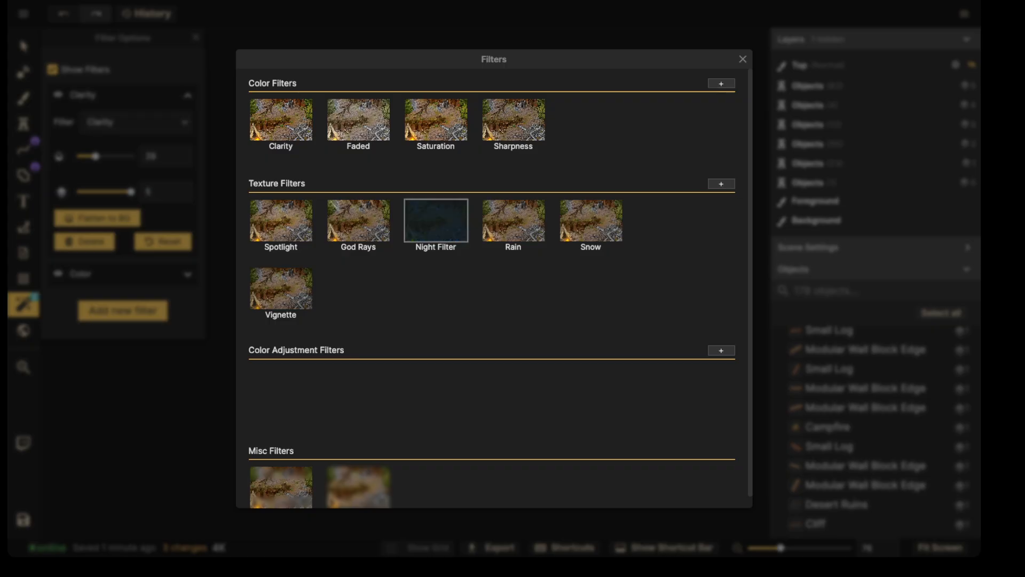
scroll(281, 275, "down", 1)
left_click(281, 275)
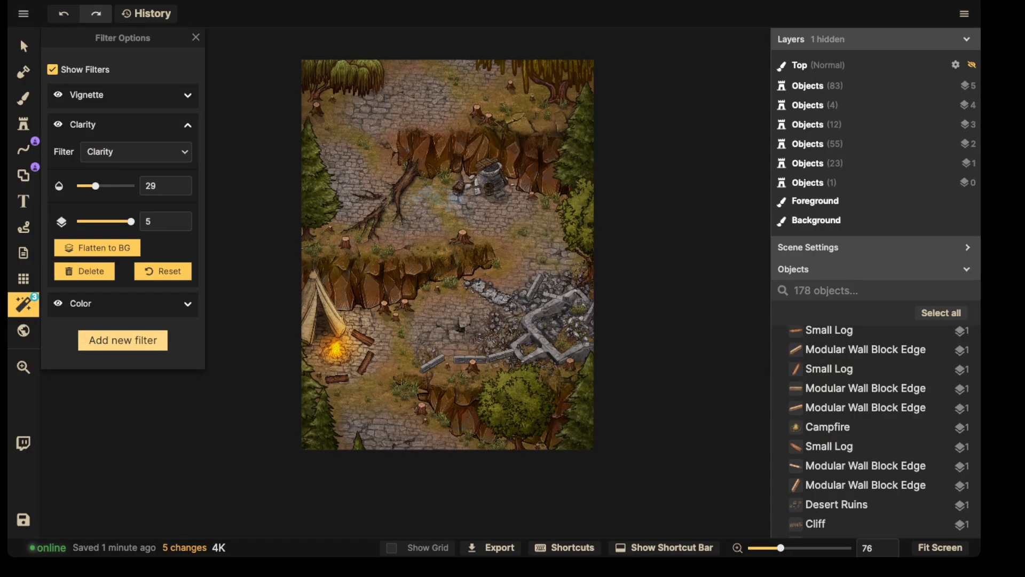
left_click(123, 94)
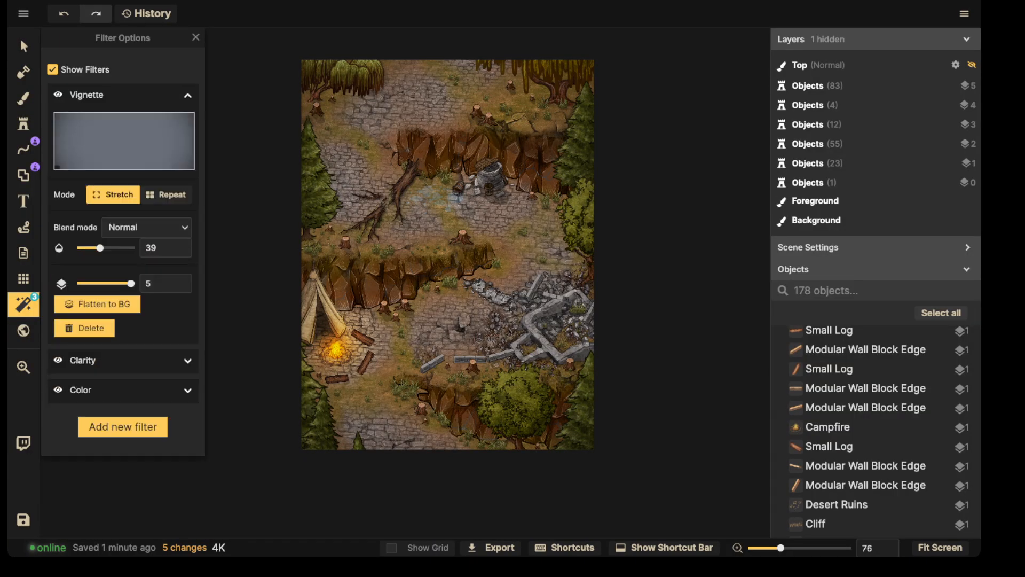
left_click(147, 227)
left_click(122, 423)
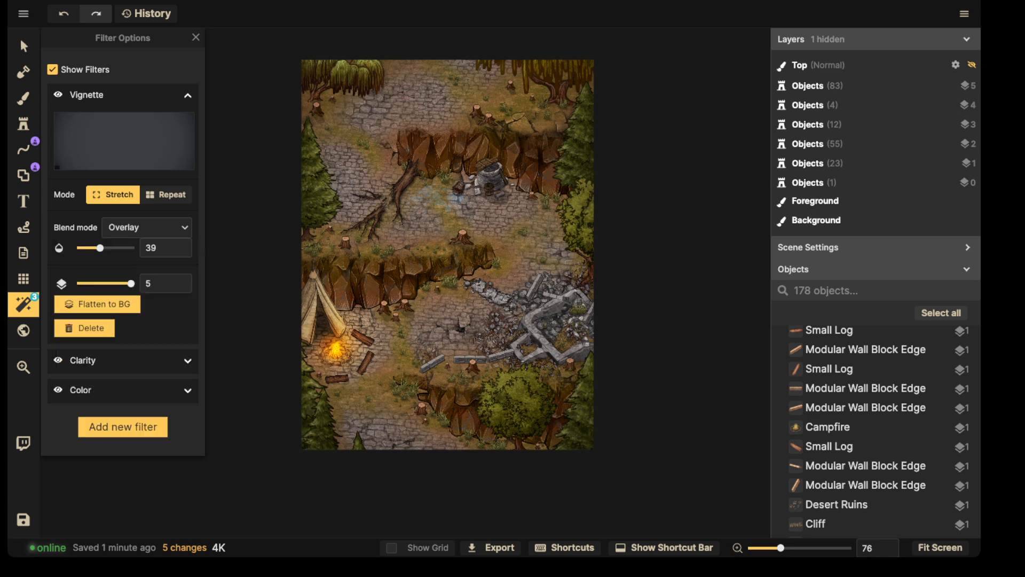
left_click_drag(99, 247, 120, 248)
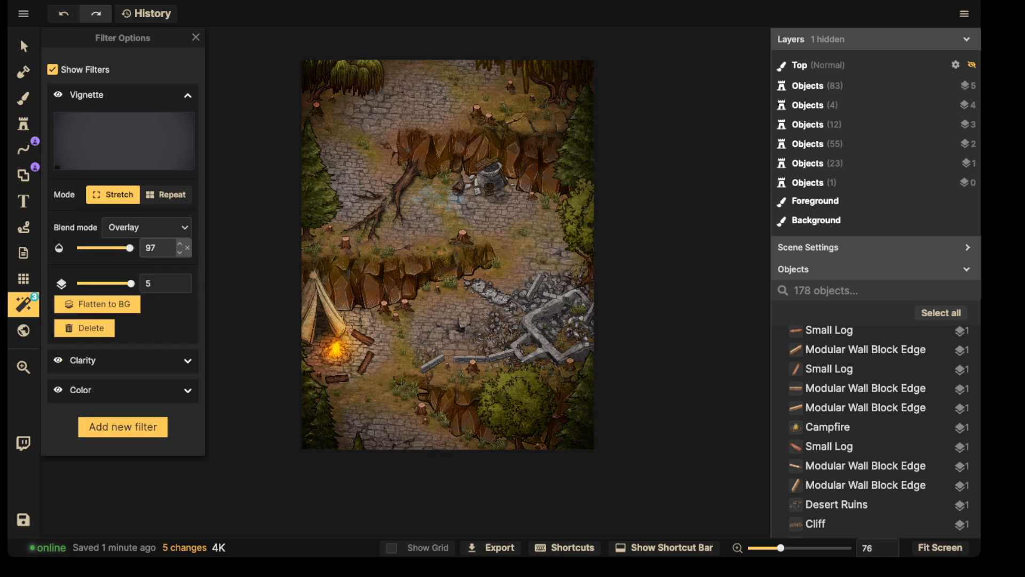
left_click_drag(129, 247, 143, 248)
Examine the filtered map up close and as a whole to judge the vignette and colors
scroll(486, 246, "up", 2)
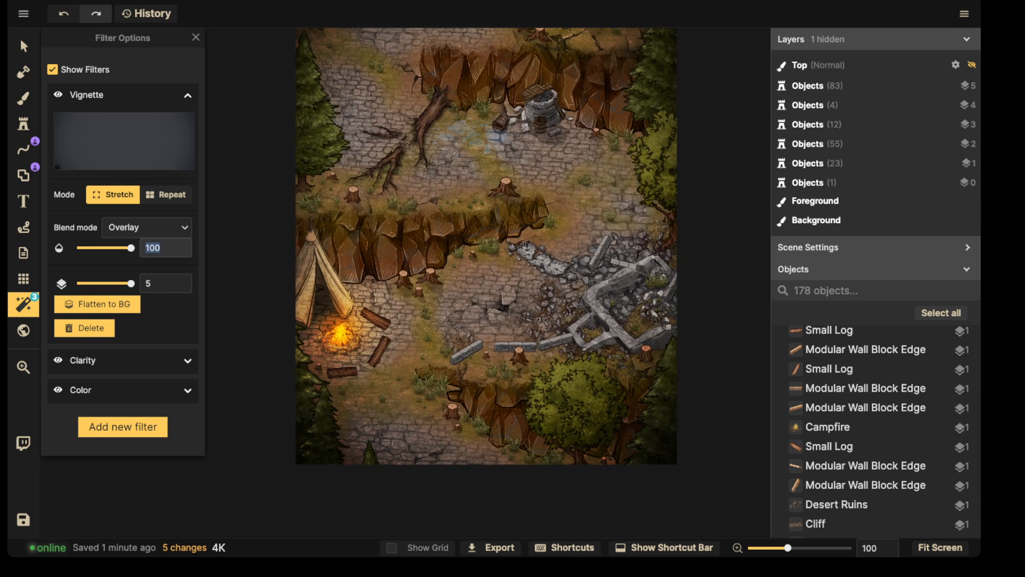
scroll(476, 200, "down", 1)
key("space")
left_click_drag(476, 200, 464, 252)
key("space")
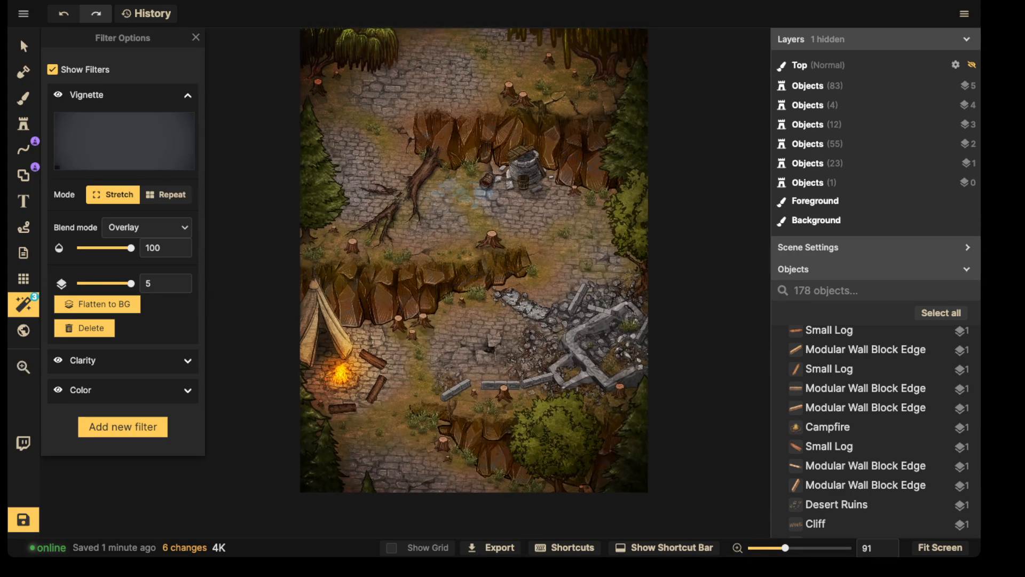
scroll(464, 251, "down", 1)
key("space")
left_click_drag(464, 252, 453, 287)
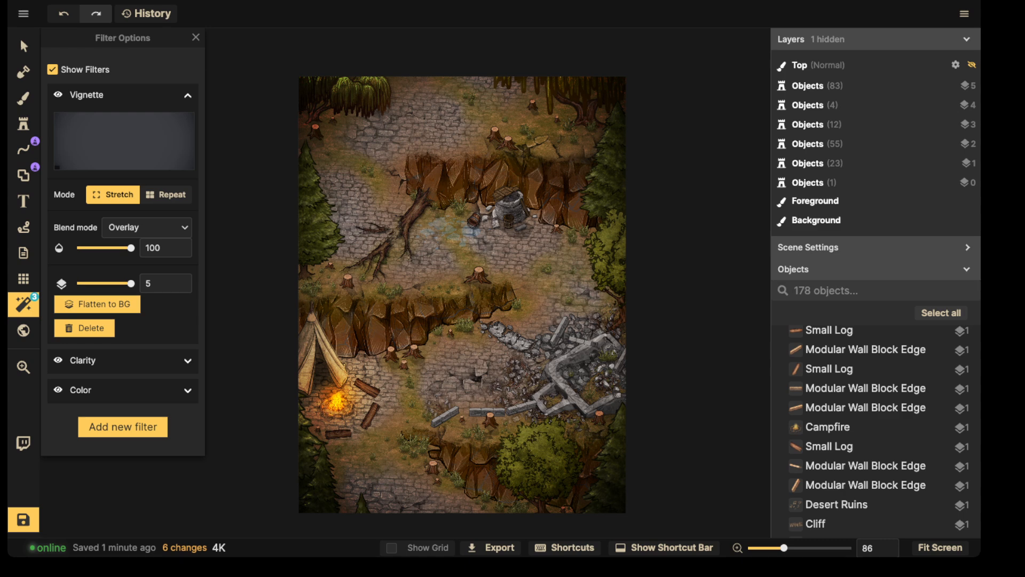
Set the Top layer's blend mode to Overlay, keeping its opacity at 1
left_click(955, 65)
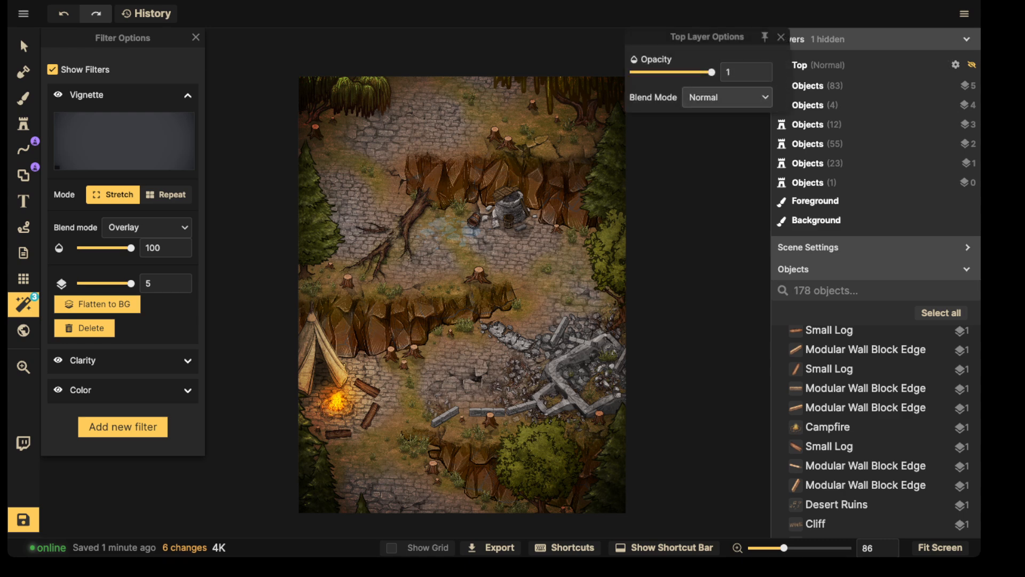
left_click(727, 97)
left_click(702, 293)
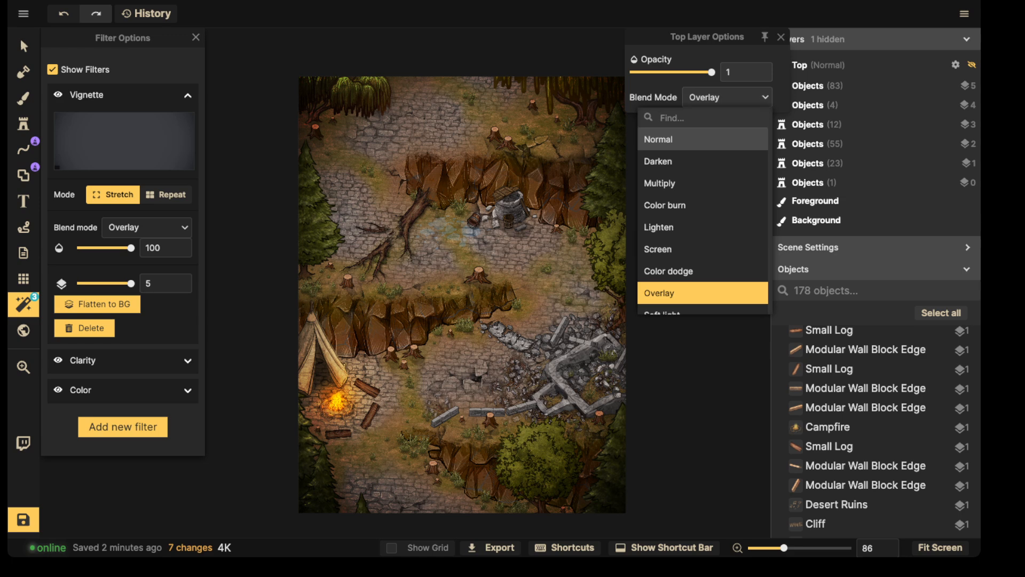
left_click_drag(662, 72, 760, 76)
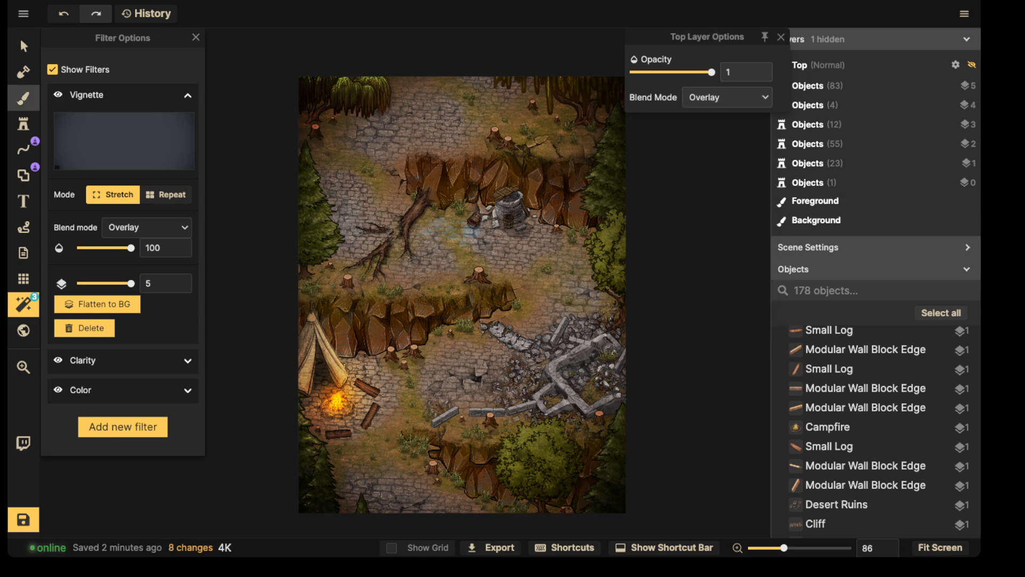
Paint black shading on the Top layer around the map's edges and over the ruins, using brush size 200 and opacity 33
left_click(23, 98)
left_click(96, 113)
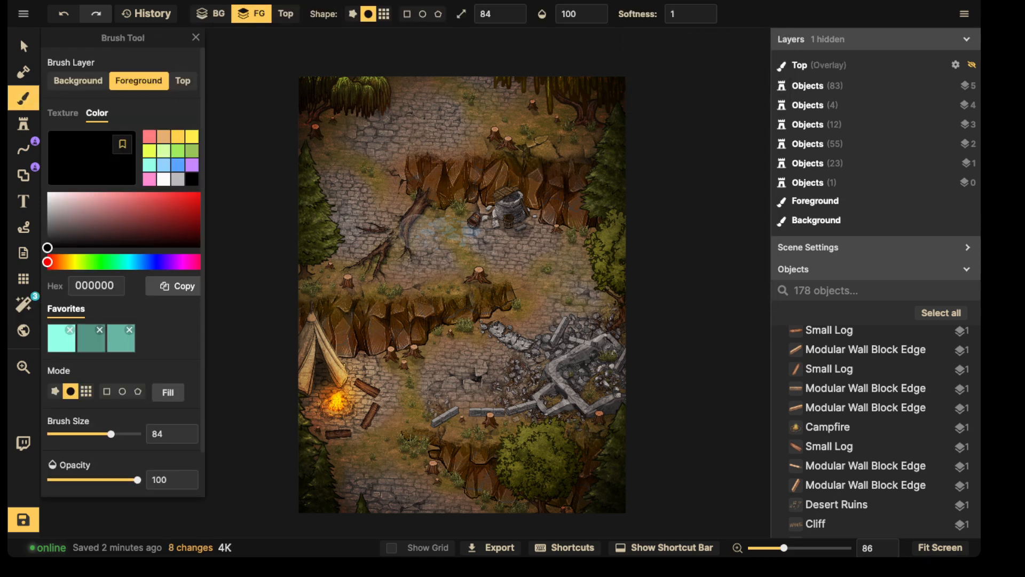
left_click(183, 81)
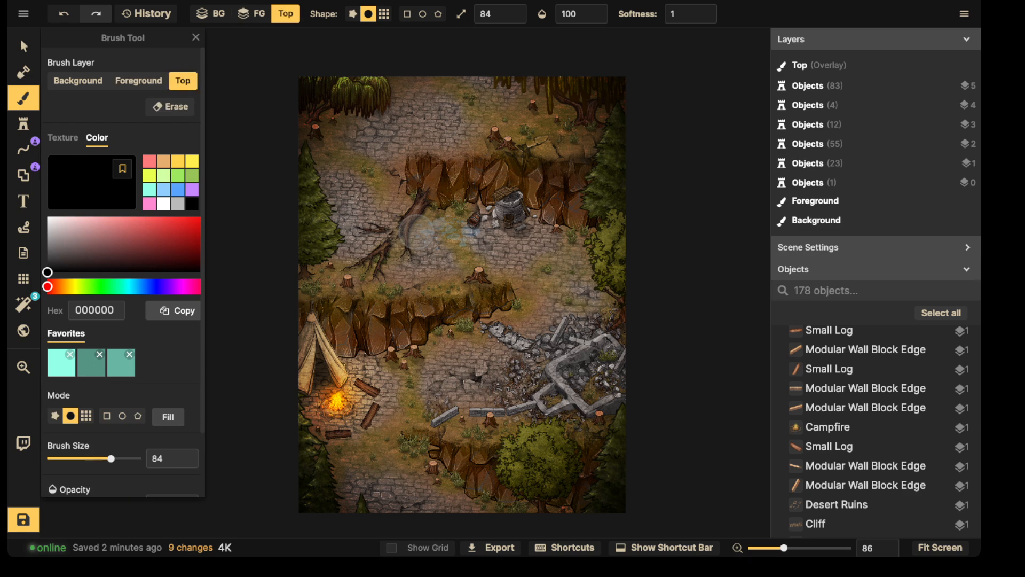
scroll(102, 451, "down", 2)
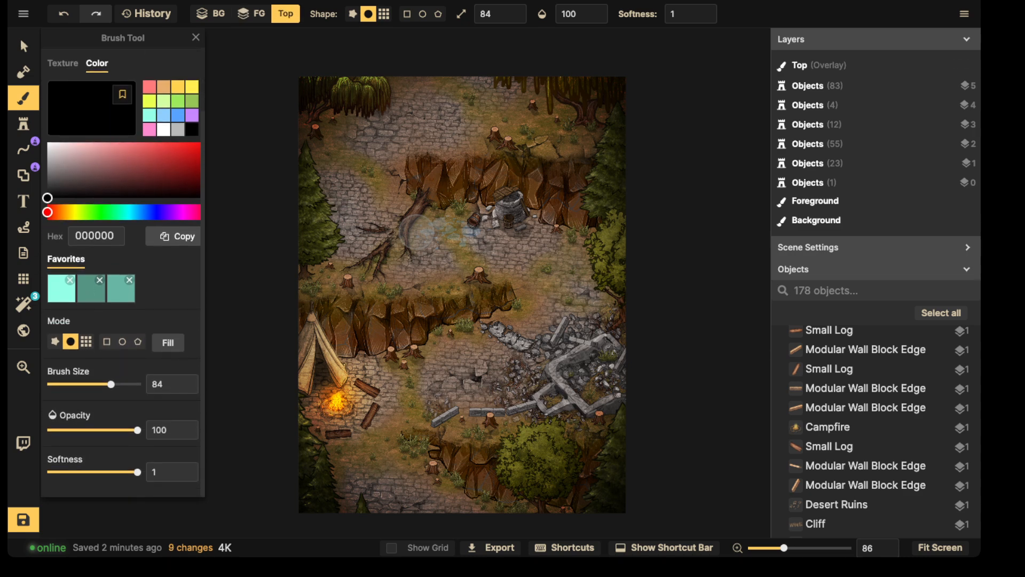
left_click(90, 430)
scroll(450, 178, "up", 10)
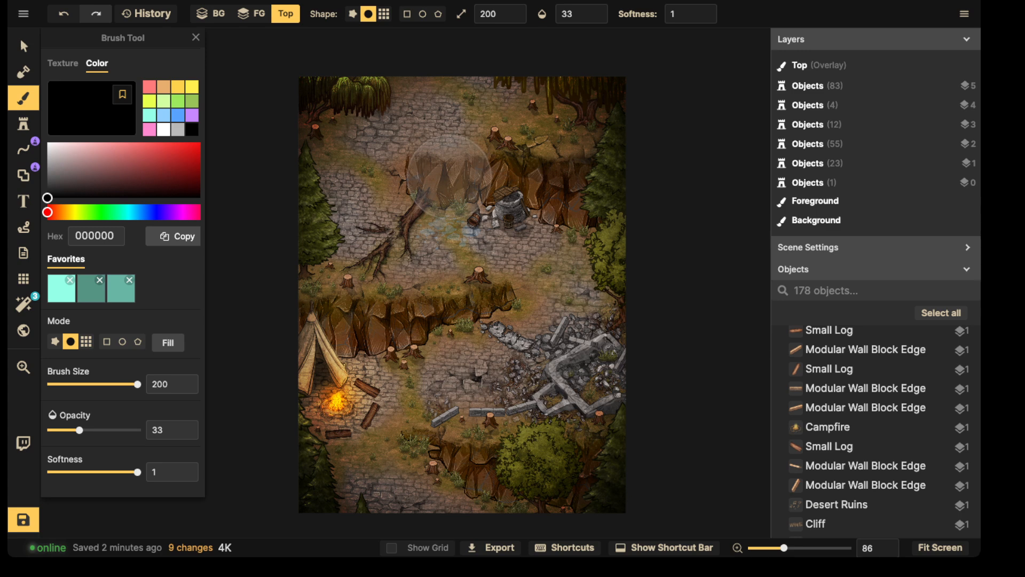
scroll(422, 155, "down", 3, "ctrl")
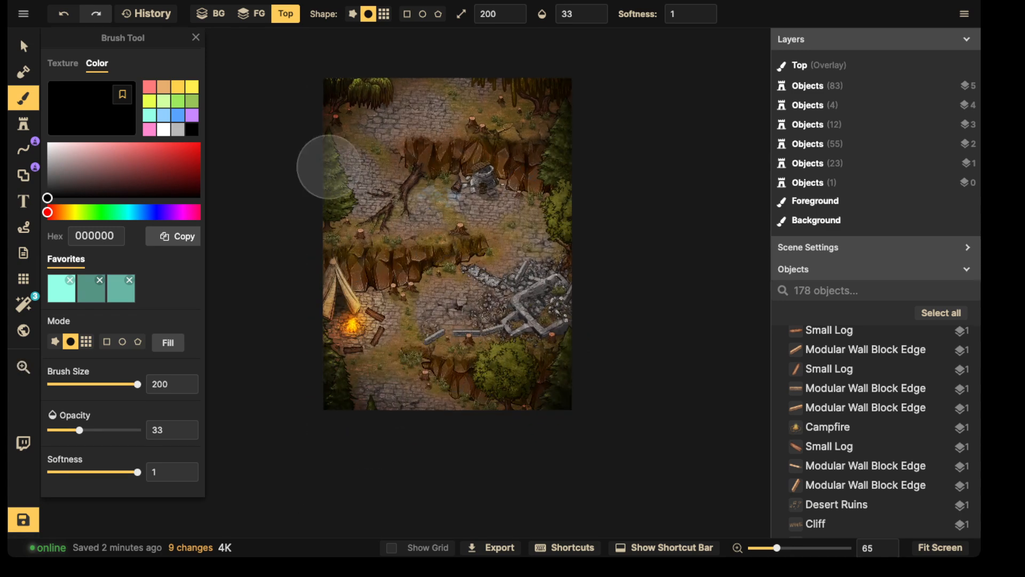
mouse_move(329, 166)
left_mouse_down()
mouse_move(639, 167)
mouse_move(657, 211)
mouse_move(309, 221)
mouse_move(258, 259)
mouse_move(261, 293)
mouse_move(238, 311)
mouse_move(636, 350)
mouse_move(687, 383)
mouse_move(622, 458)
left_mouse_up()
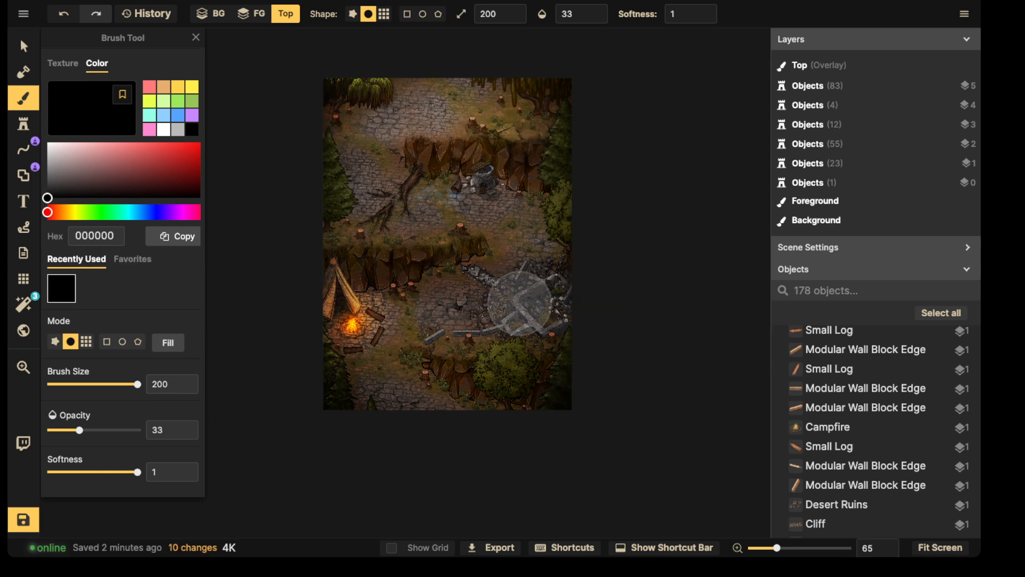
mouse_move(520, 303)
left_mouse_down()
mouse_move(209, 337)
mouse_move(272, 374)
mouse_move(202, 406)
mouse_move(403, 432)
left_mouse_up()
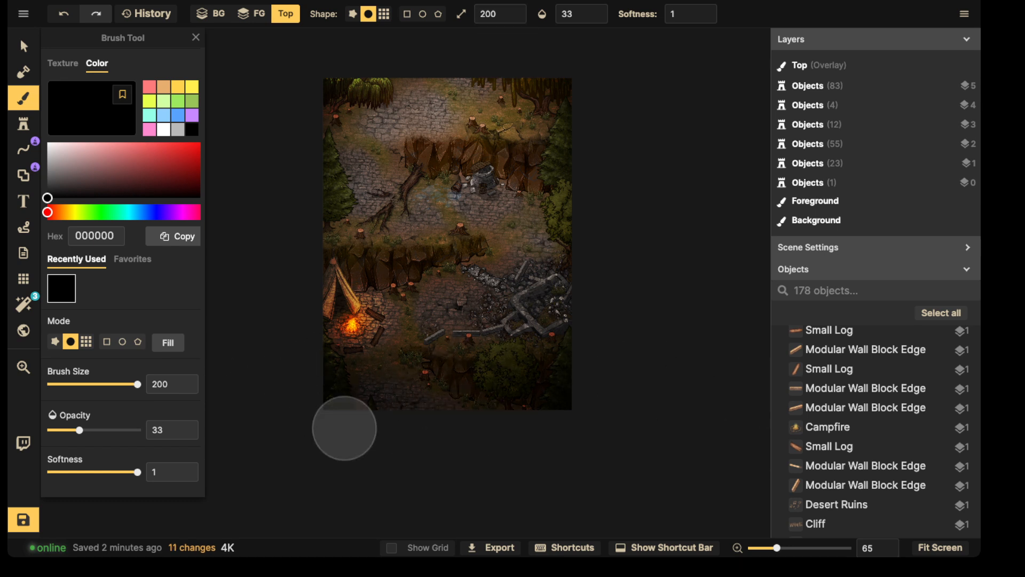
mouse_move(323, 422)
left_mouse_down()
mouse_move(462, 417)
mouse_move(416, 420)
left_mouse_up()
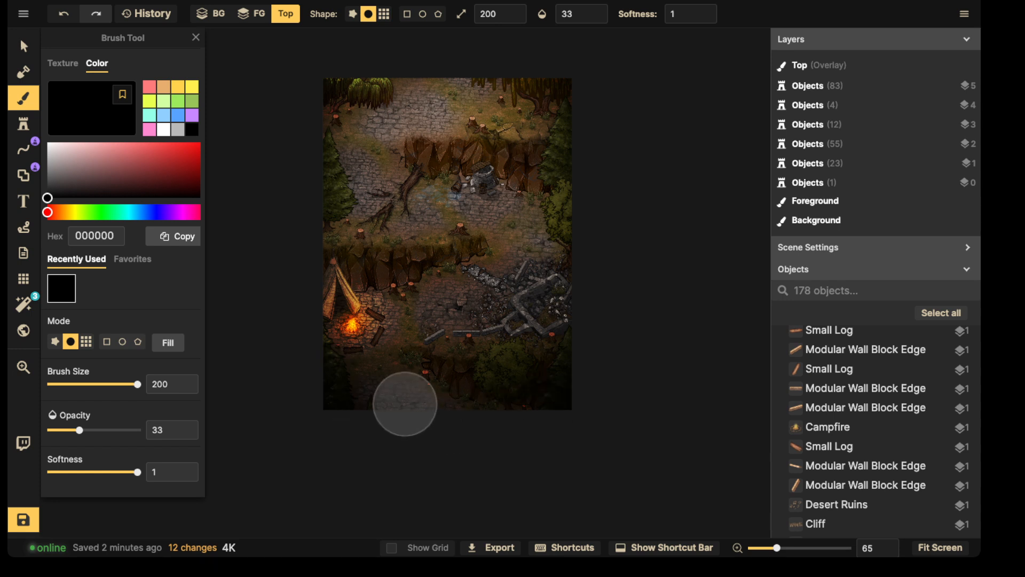
Erase the Top layer's dark shading around the campfire and tent with a size 130 eraser at opacity 19
scroll(408, 398, "up", 3)
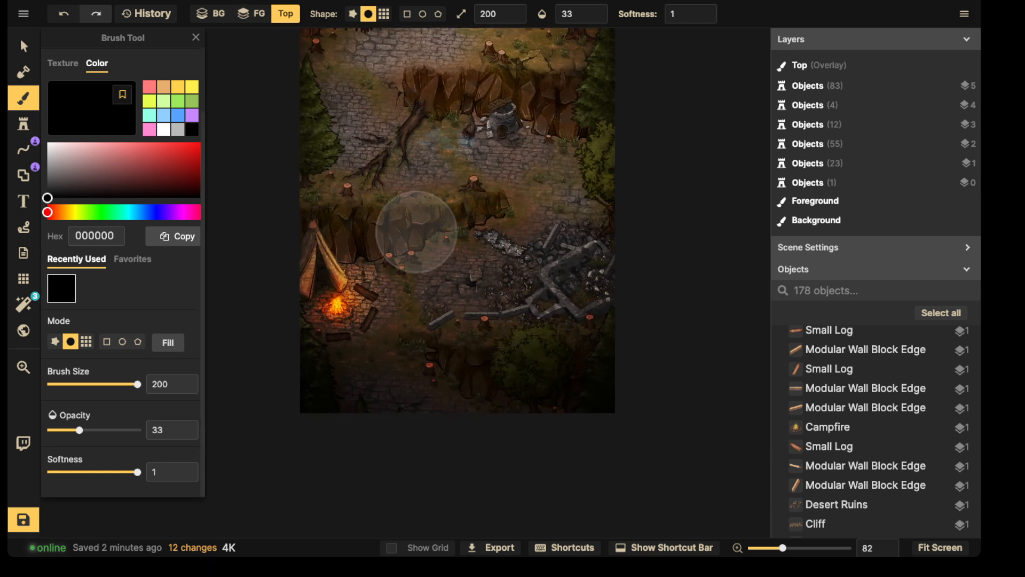
scroll(123, 267, "up", 3)
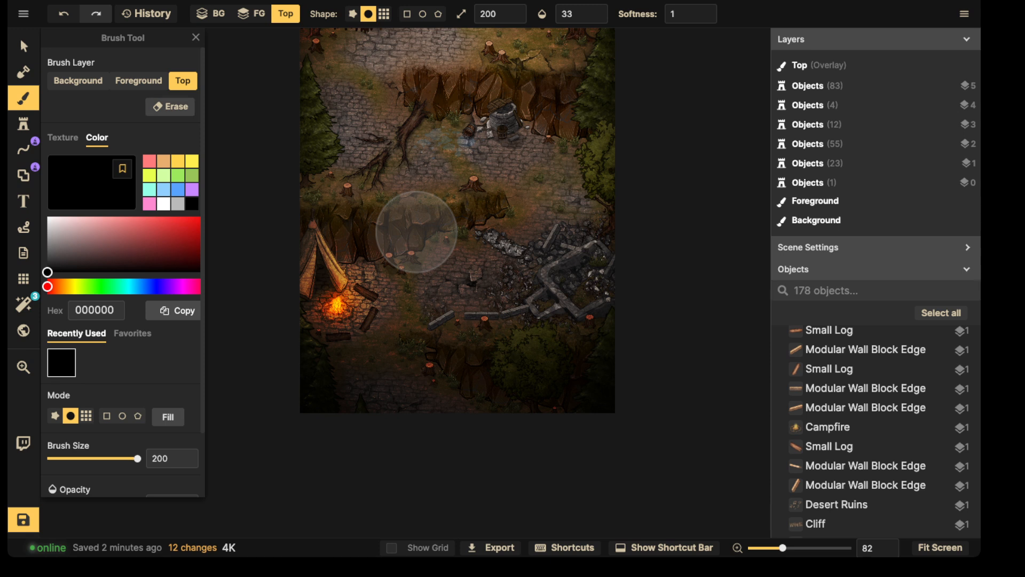
left_click(169, 107)
left_click(596, 18)
left_click(596, 18)
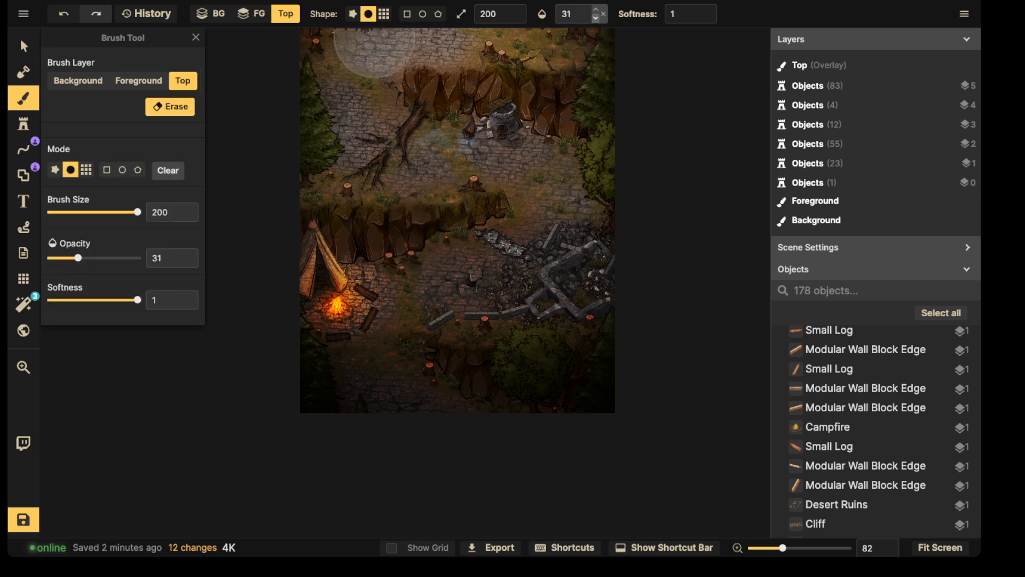
key("bracketleft")
key("bracketleft")
key("bracketleft")
key("bracketleft")
key("bracketleft")
key("bracketleft")
key("bracketleft")
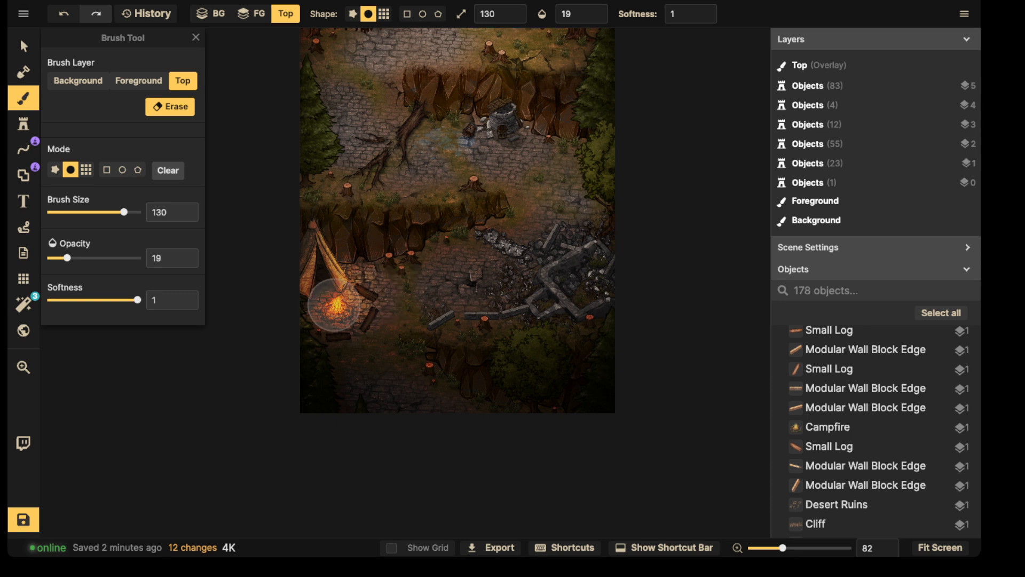
mouse_move(368, 291)
left_mouse_down()
mouse_move(320, 320)
mouse_move(351, 332)
mouse_move(355, 252)
mouse_move(371, 275)
mouse_move(395, 274)
mouse_move(373, 304)
mouse_move(293, 318)
mouse_move(381, 270)
mouse_move(387, 307)
mouse_move(331, 387)
mouse_move(412, 384)
mouse_move(354, 357)
mouse_move(405, 407)
mouse_move(396, 382)
mouse_move(506, 441)
mouse_move(474, 400)
mouse_move(343, 354)
mouse_move(366, 348)
mouse_move(408, 396)
mouse_move(419, 382)
mouse_move(383, 370)
mouse_move(584, 374)
mouse_move(323, 353)
mouse_move(461, 283)
mouse_move(483, 244)
left_mouse_up()
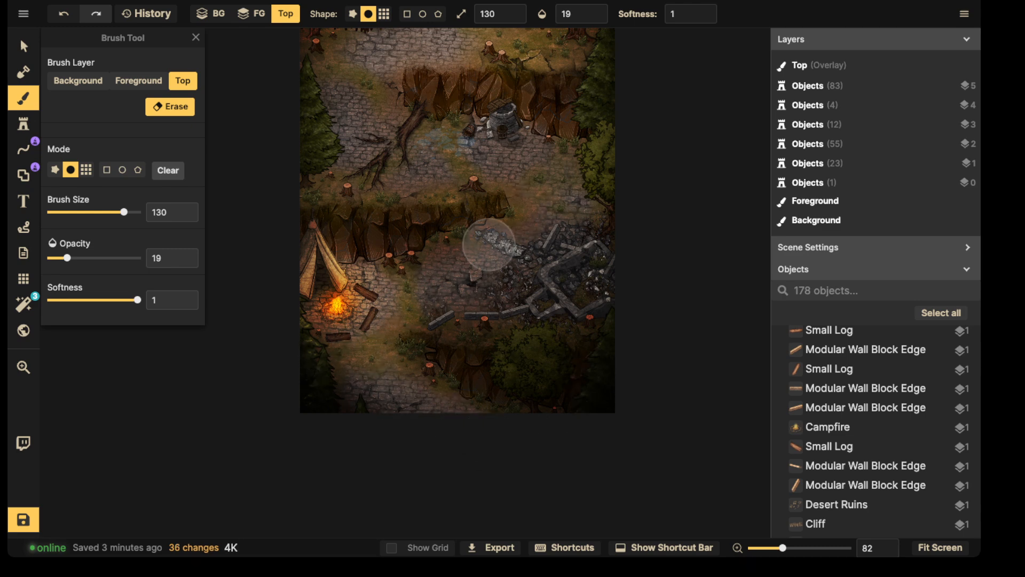
Erase the Top layer's dark shading along the stone paths and clearings with the size 130 eraser at opacity 19
mouse_move(435, 165)
left_mouse_down()
mouse_move(395, 170)
mouse_move(356, 127)
mouse_move(359, 61)
left_mouse_up()
left_click_drag(405, 172, 493, 138)
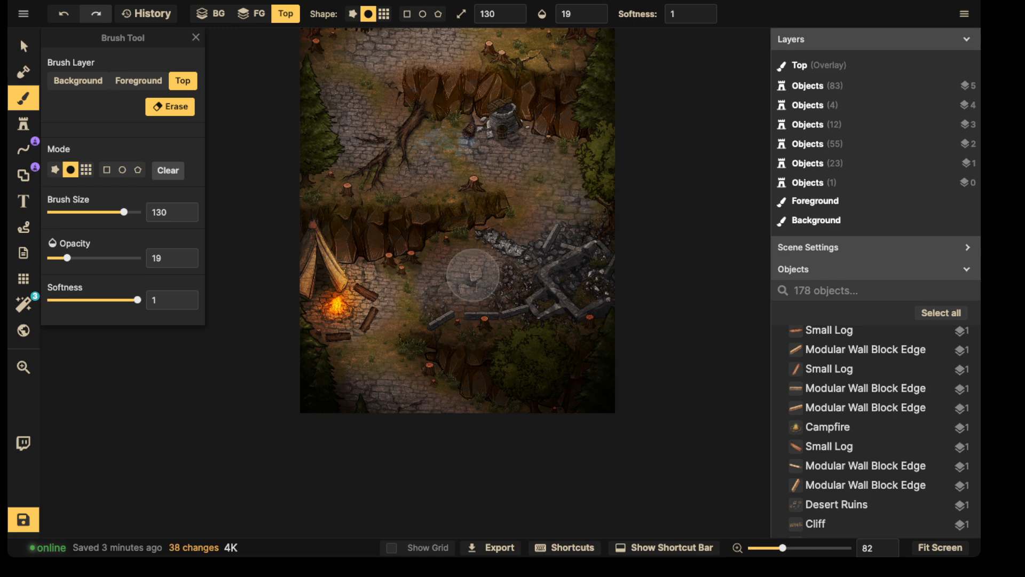
mouse_move(359, 261)
left_mouse_down()
mouse_move(359, 321)
mouse_move(337, 332)
left_mouse_up()
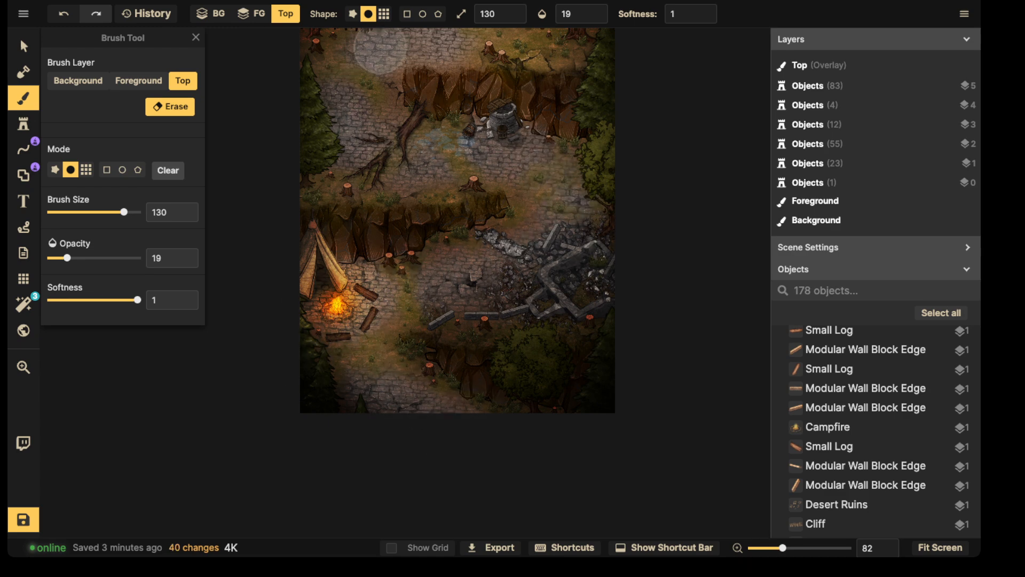
left_click_drag(380, 48, 603, 38)
key("space")
mouse_move(494, 183)
left_mouse_down()
mouse_move(458, 300)
mouse_move(311, 228)
left_mouse_up()
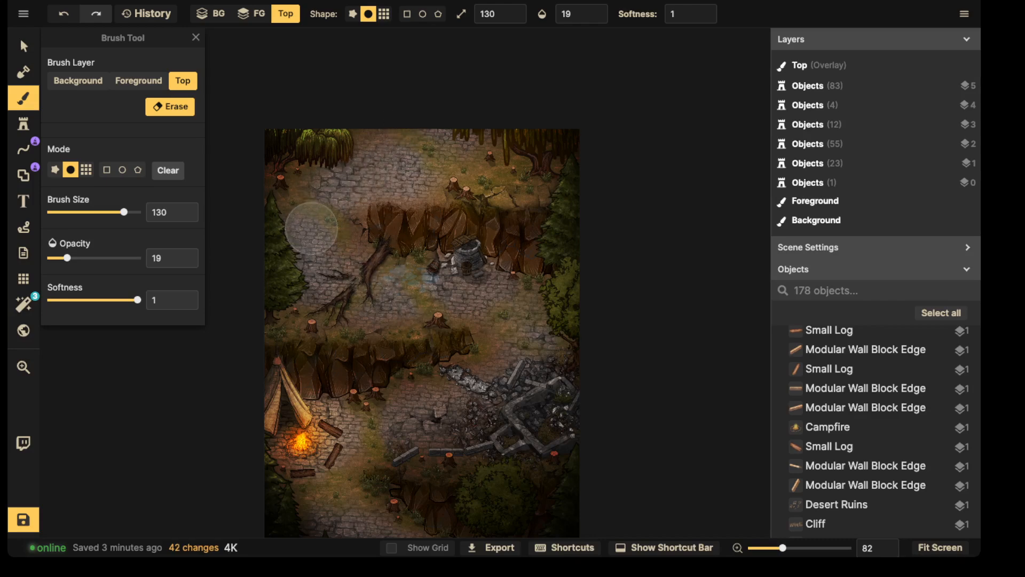
left_click_drag(514, 298, 461, 273)
mouse_move(375, 401)
left_mouse_down()
mouse_move(301, 450)
mouse_move(352, 303)
mouse_move(368, 192)
left_mouse_up()
mouse_move(316, 288)
left_mouse_down()
mouse_move(391, 402)
mouse_move(400, 534)
left_mouse_up()
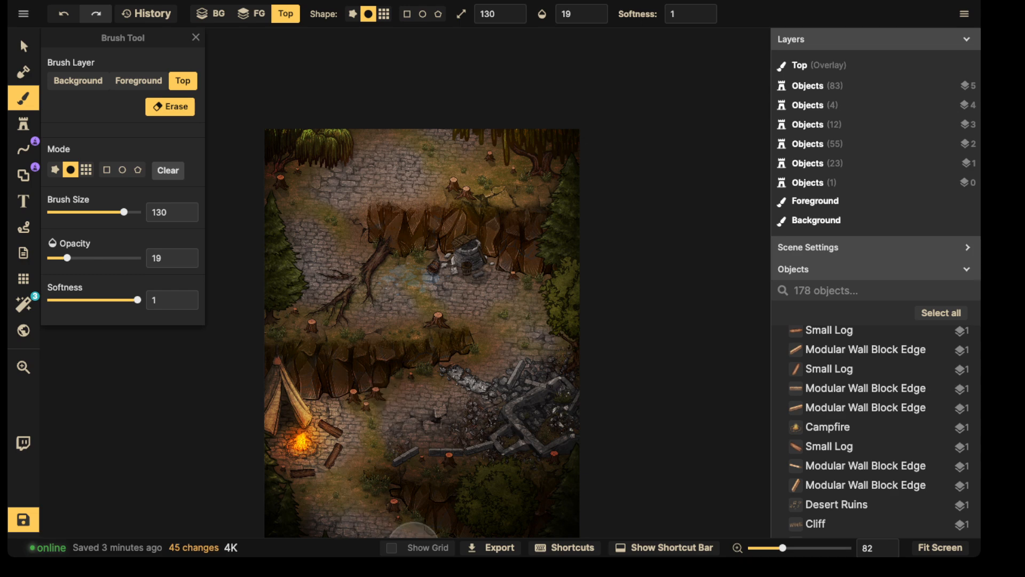
Lower the Top layer's opacity to 0.34, keeping the Overlay blend mode
scroll(427, 518, "down", 3)
key("space")
left_click_drag(412, 349, 454, 187)
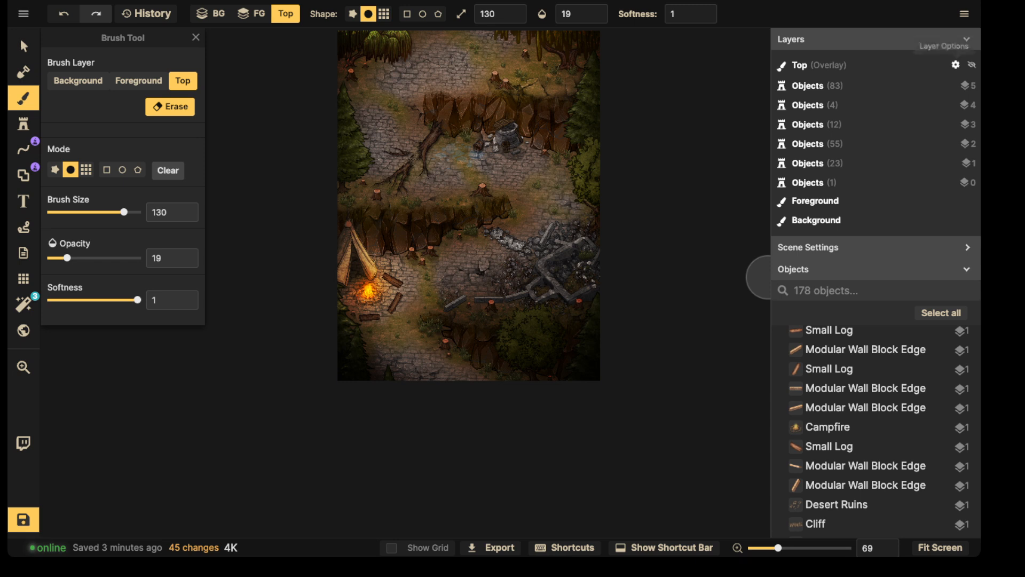
left_click(956, 65)
left_click_drag(711, 72, 702, 72)
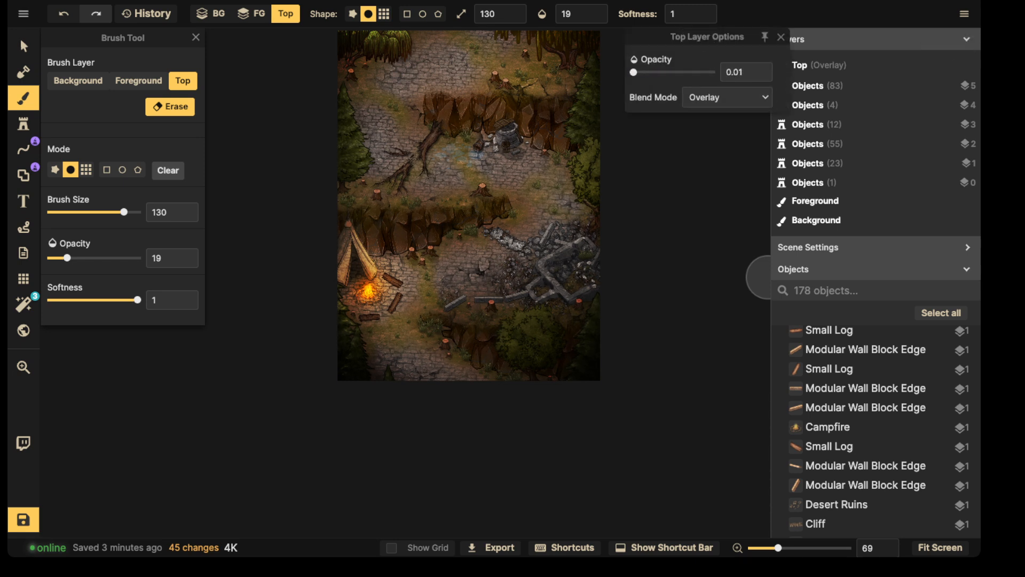
left_click_drag(669, 73, 693, 72)
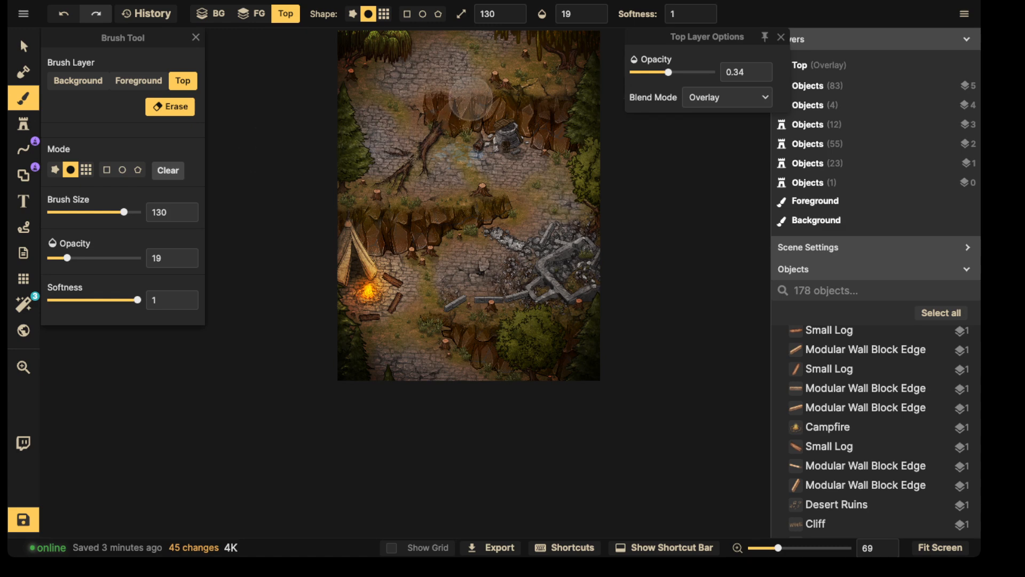
left_click_drag(471, 99, 429, 228)
Stamp the Light asset at scale 430 with Overlay blending on the map's upper edge and raise it to layer 5
key("space")
left_click_drag(457, 160, 445, 282)
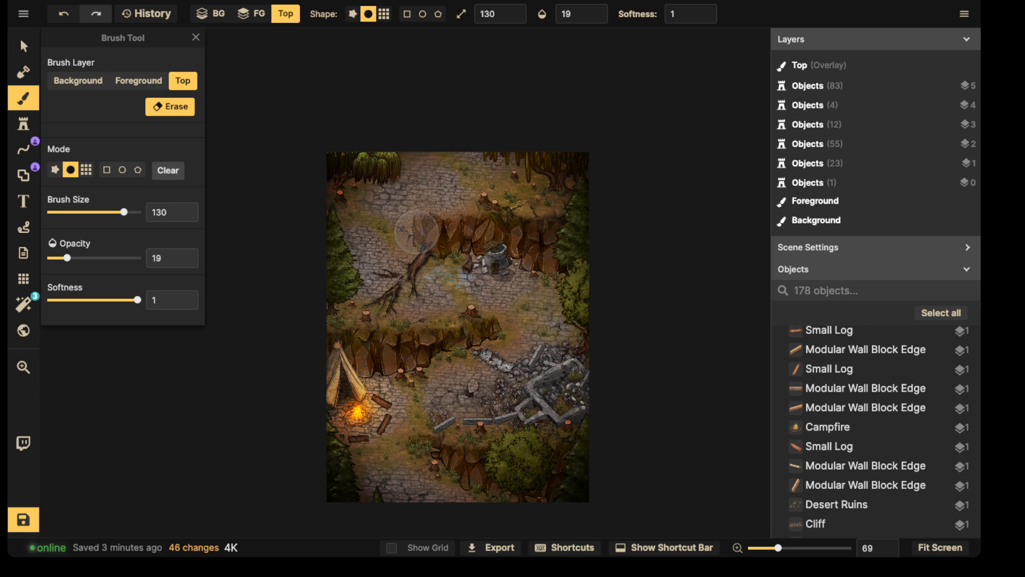
left_click(24, 123)
left_click(63, 236)
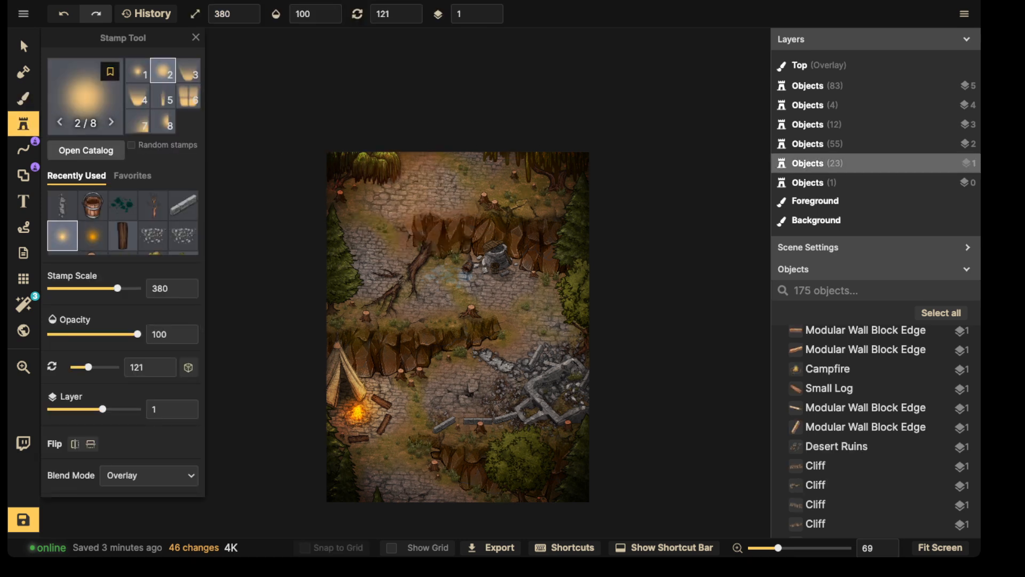
scroll(417, 230, "up", 5, "shift")
left_click(446, 155)
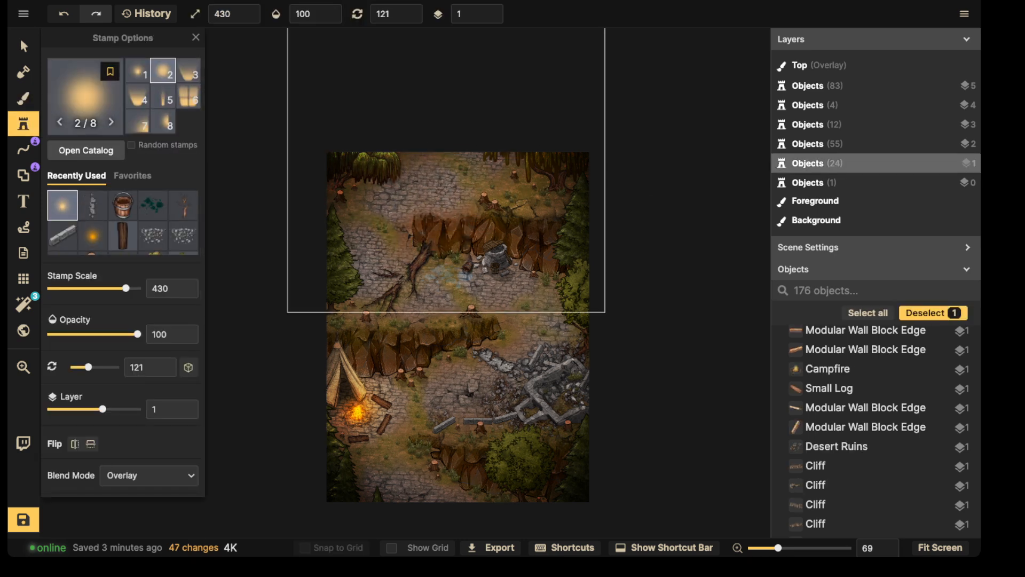
left_click(491, 10)
left_click(491, 11)
left_click(491, 10)
left_click(491, 10)
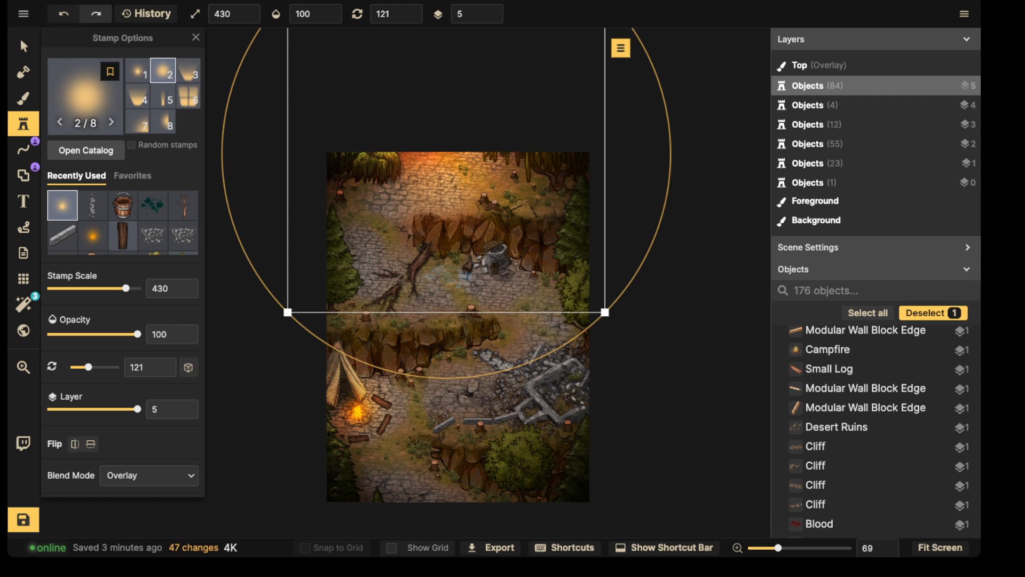
Select the Light stamp on the map's upper edge and lower its opacity
left_click(24, 45)
left_click(251, 96)
left_click(399, 126)
left_click(445, 155)
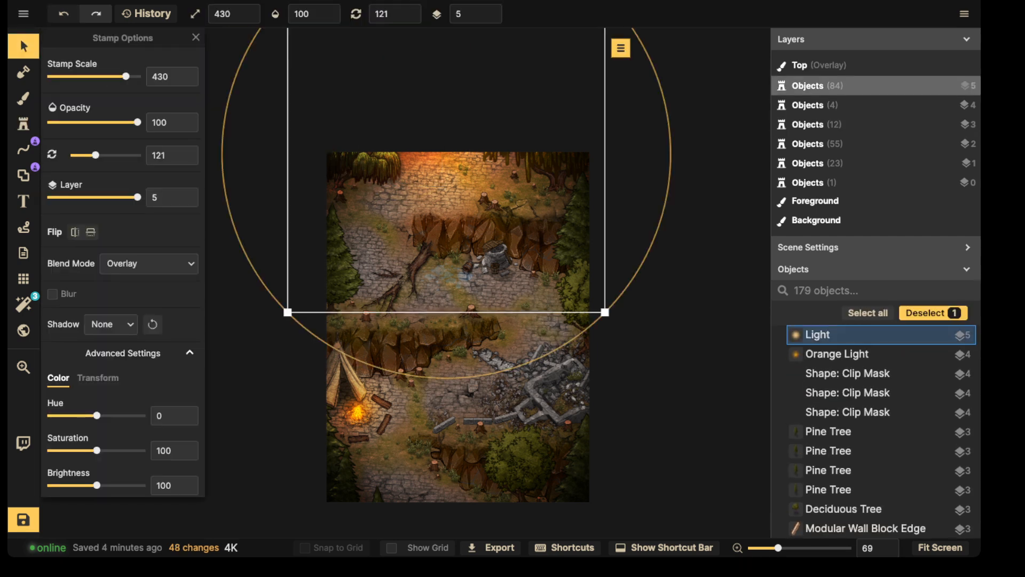
left_click(416, 14)
left_click_drag(331, 153, 127, 153)
left_click(96, 122)
left_click_drag(267, 138, 382, 153)
left_click_drag(96, 123, 84, 122)
scroll(514, 123, "down", 3)
left_click_drag(513, 122, 514, 101)
key("Escape")
Examine the lit map up close, from the campfire and ruins up to the well and fallen tree
key("space")
left_click_drag(464, 302, 448, 140)
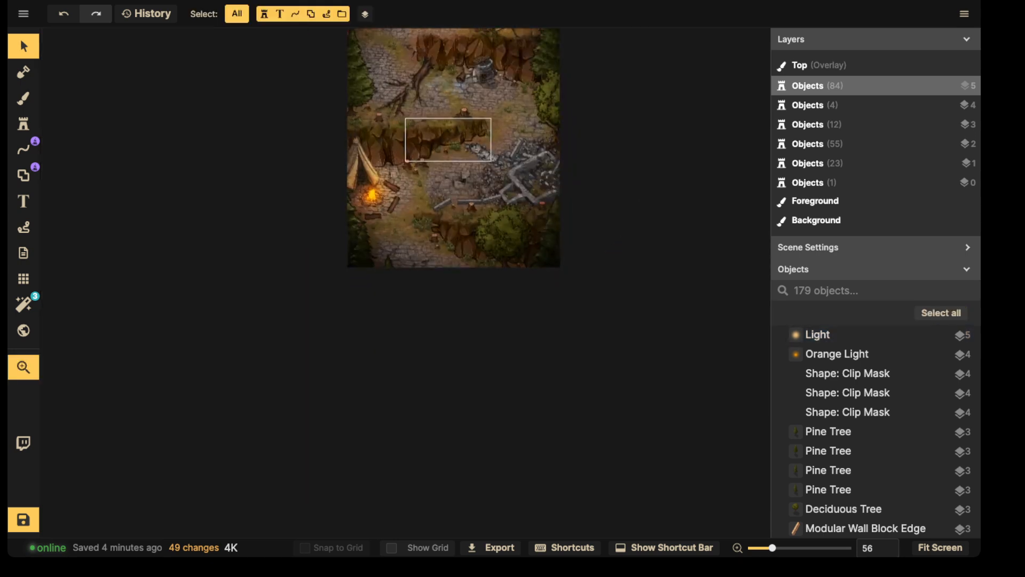
scroll(465, 176, "up", 10)
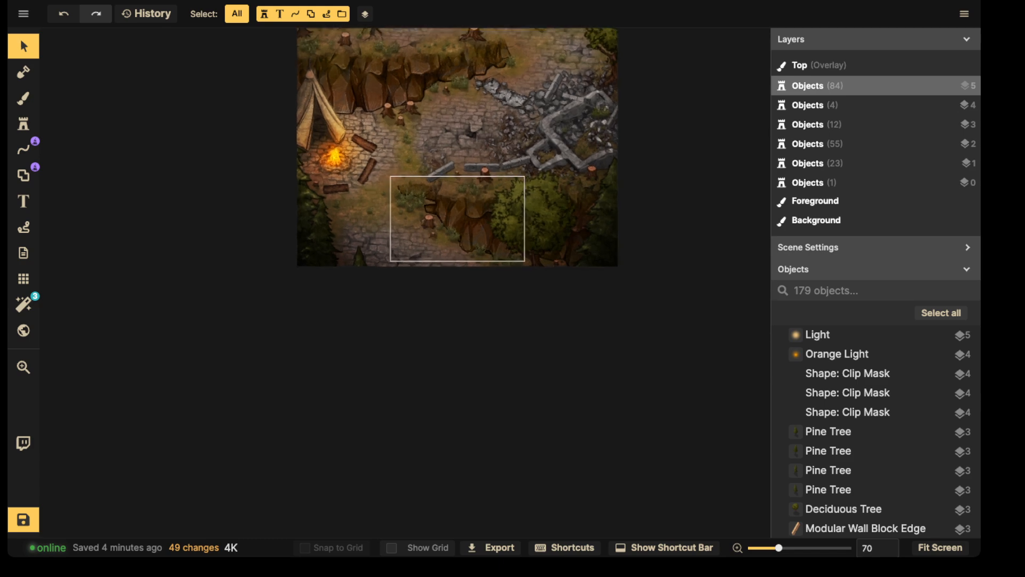
left_click_drag(483, 177, 449, 332)
scroll(450, 320, "up", 2)
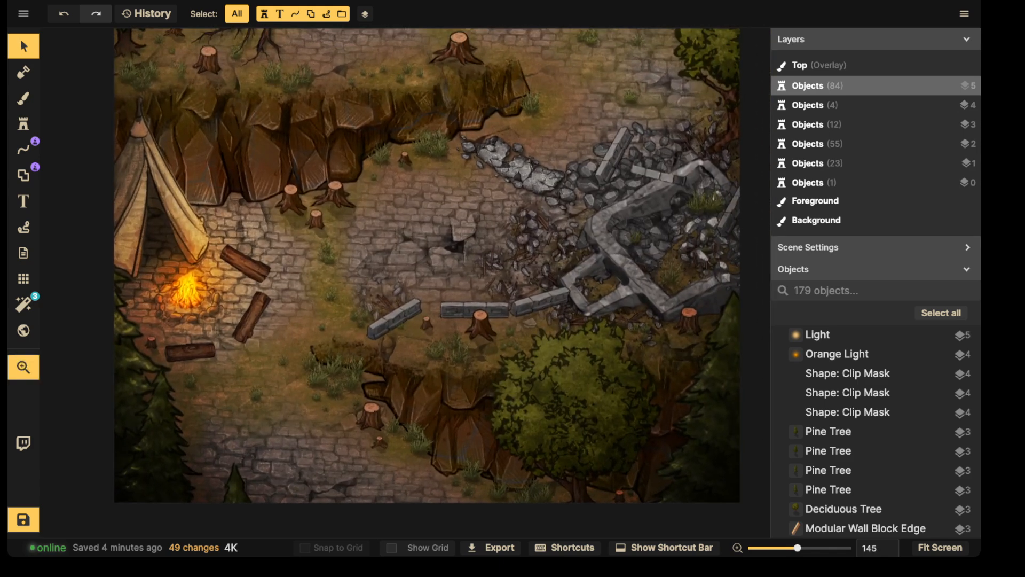
left_click_drag(470, 471, 477, 385)
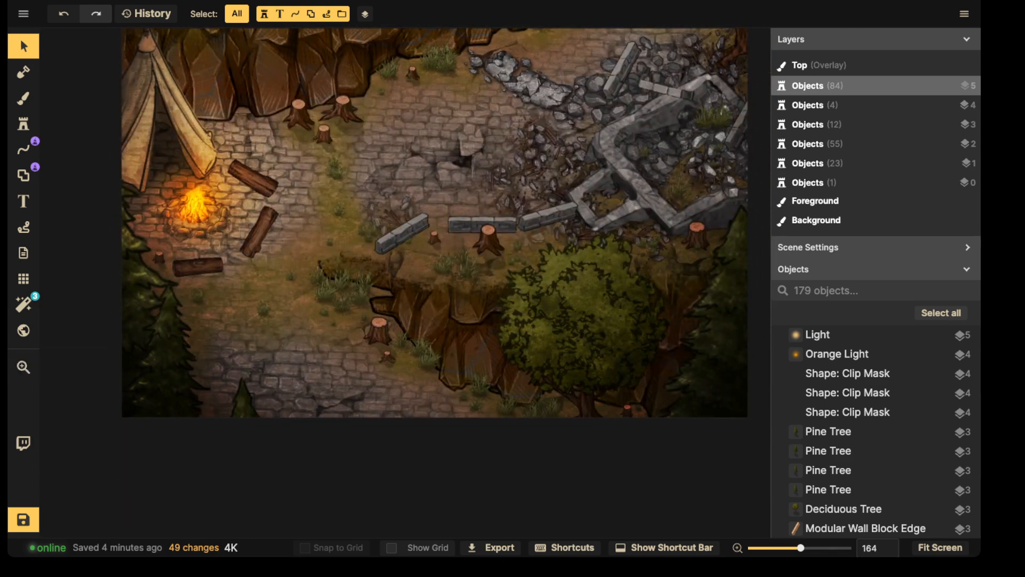
key("space")
left_click_drag(525, 86, 474, 251)
left_click_drag(489, 184, 514, 272)
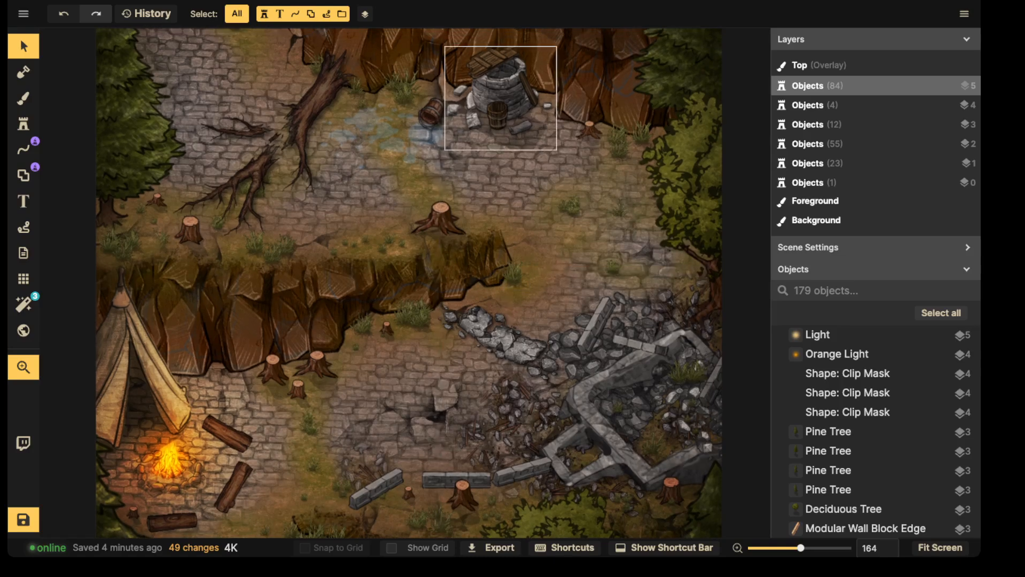
left_click_drag(500, 97, 563, 208)
mouse_move(385, 70)
left_mouse_down()
mouse_move(427, 237)
mouse_move(391, 80)
left_mouse_up()
Nudge the large pine tree beside the fallen tree slightly toward the map's left edge
left_click(214, 241)
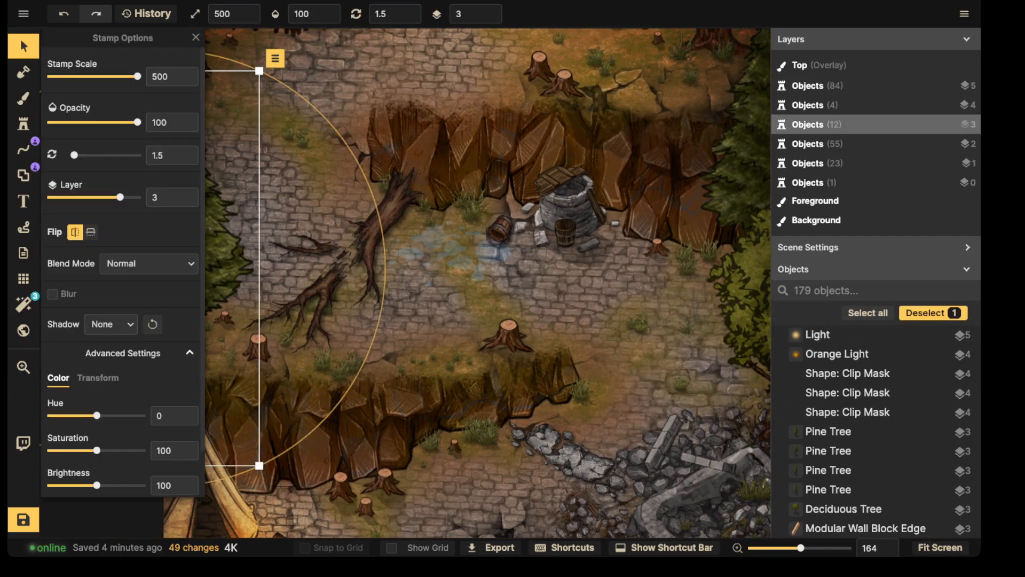
key("space")
left_click_drag(235, 240, 361, 241)
key("space")
left_click_drag(438, 261, 416, 245)
key("space")
key("space")
left_click(555, 325)
key("space")
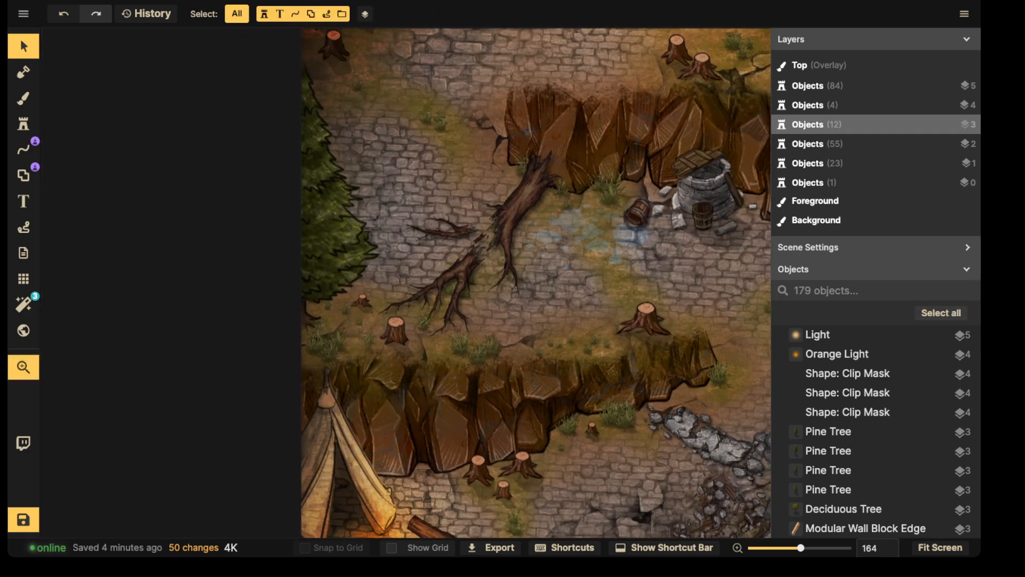
Erase Top layer shading around the lower cliff with a size 20 eraser, raising its opacity to 100
left_click_drag(555, 325, 317, 134)
mouse_move(395, 320)
left_mouse_down()
mouse_move(395, 237)
mouse_move(436, 119)
mouse_move(462, 105)
left_mouse_up()
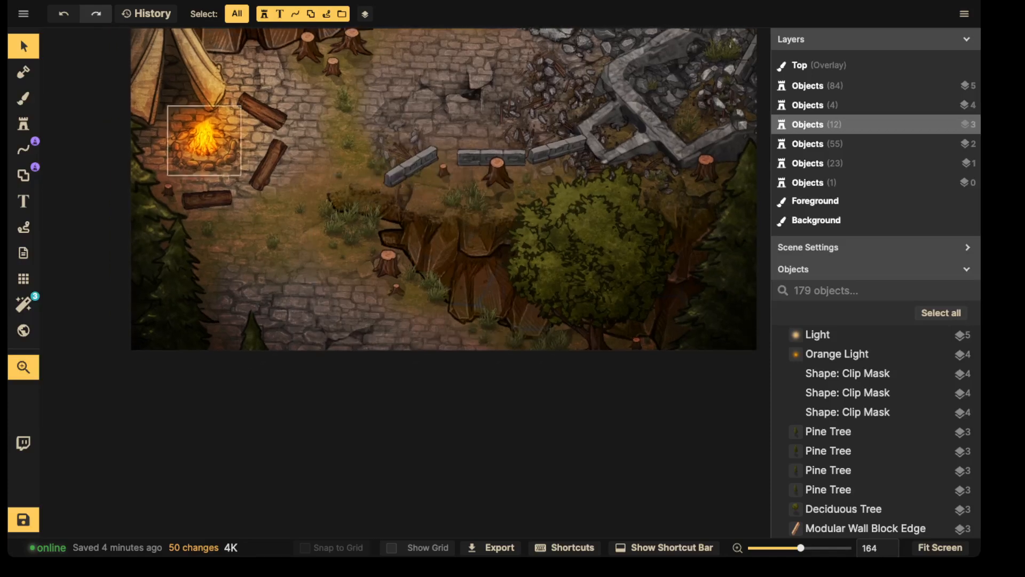
left_click(24, 98)
left_click(138, 81)
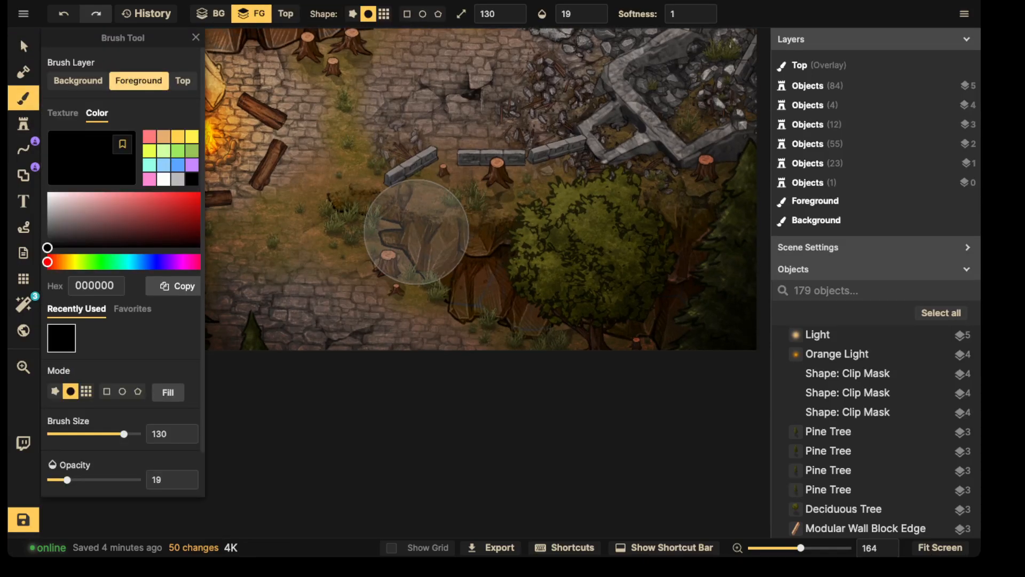
left_click(182, 80)
left_click(170, 107)
scroll(311, 185, "down", 8)
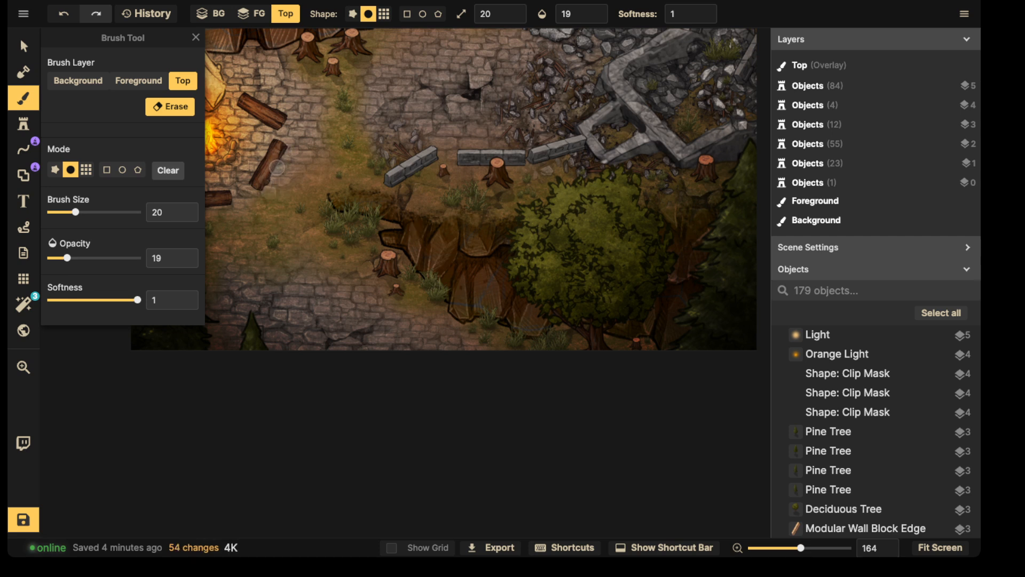
left_click(593, 15)
left_click_drag(598, 41, 624, 41)
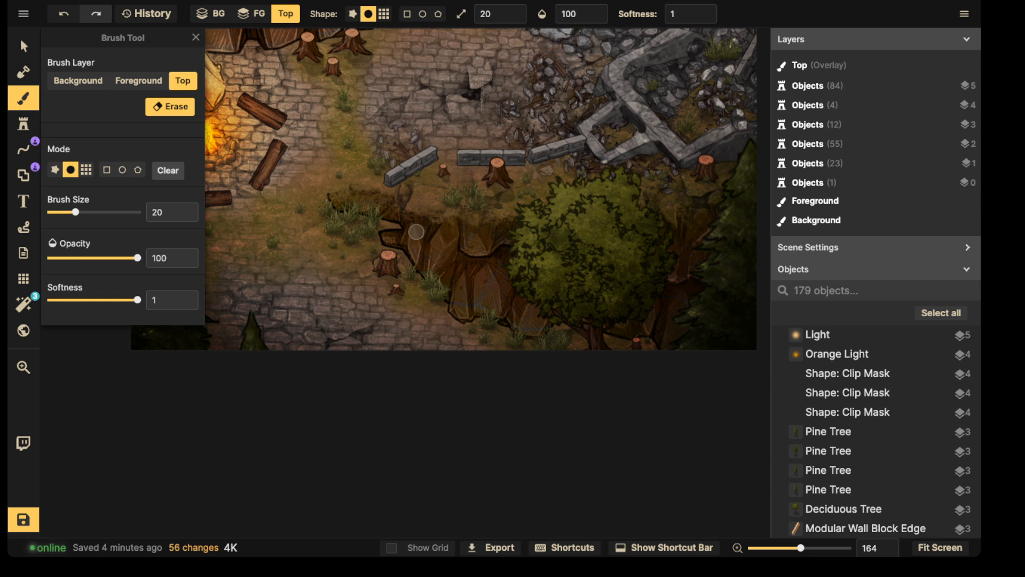
Switch the Top layer brush to painting black shadows at size 20 and set its opacity to 71
key("e")
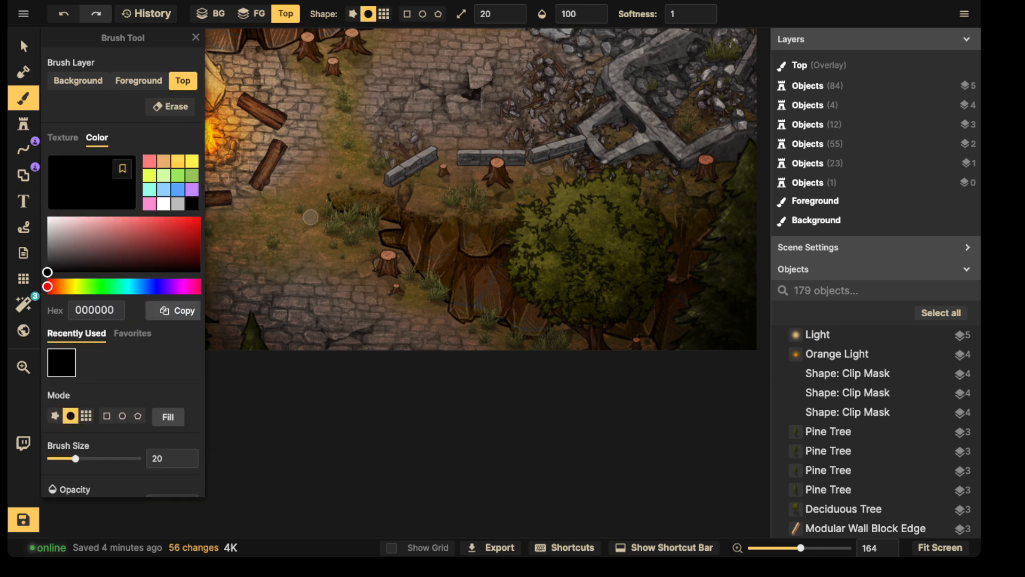
left_click(490, 14)
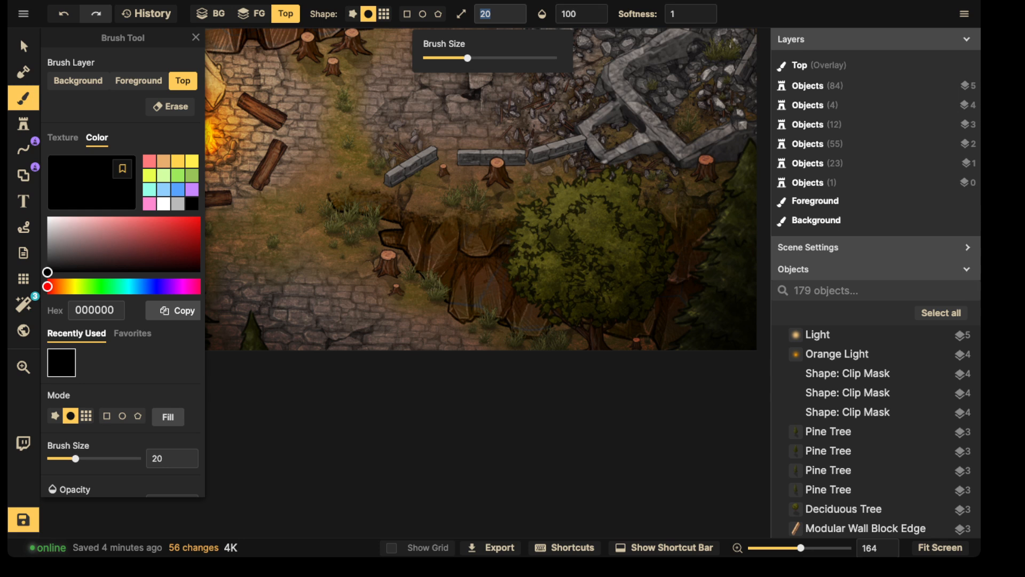
left_click(572, 14)
left_click(555, 58)
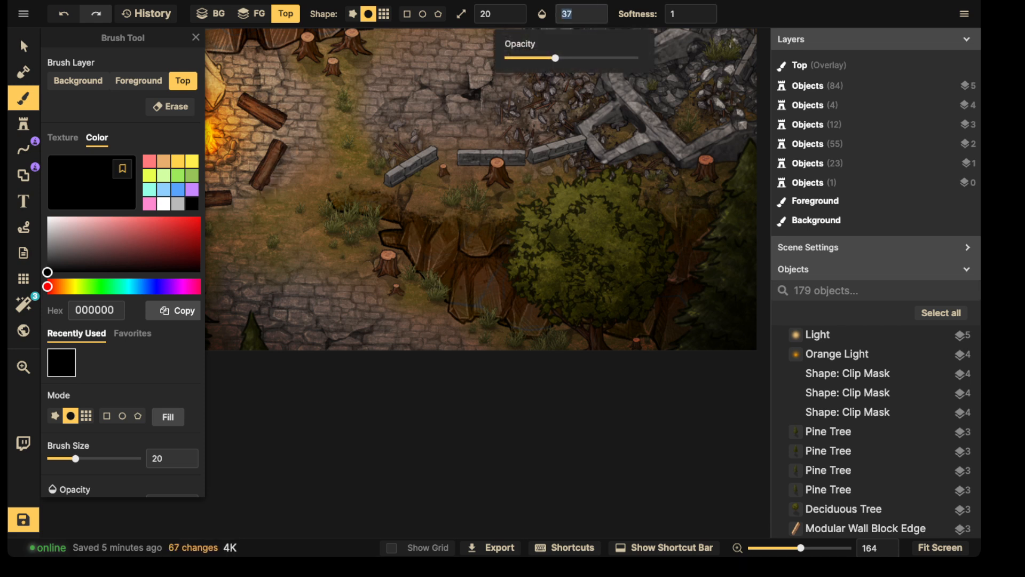
key("Return")
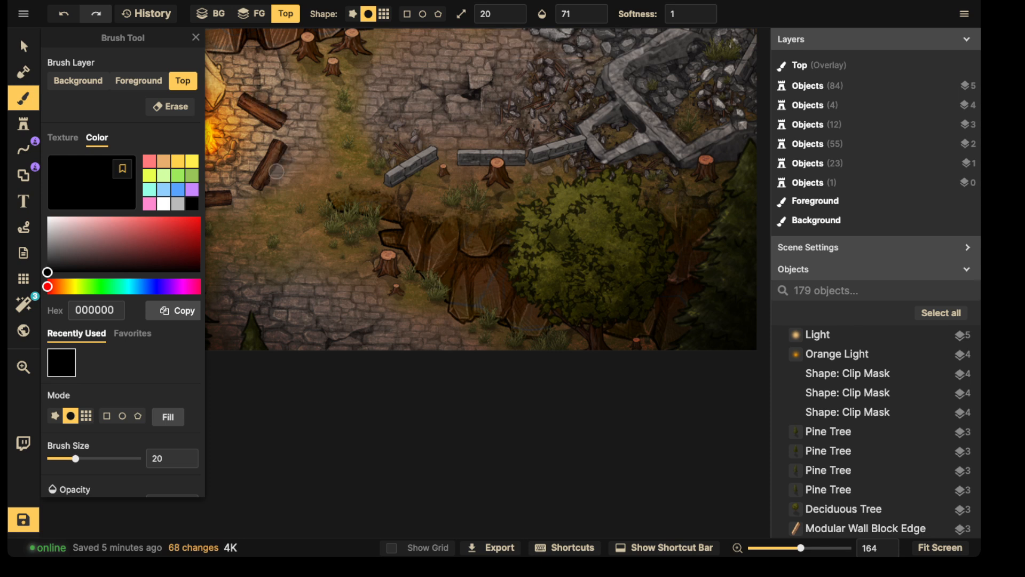
Paint small black shadows on the Top layer around the campfire logs, tent, stumps and broken walls with the size 20 brush
key("space")
left_click_drag(327, 158, 513, 125)
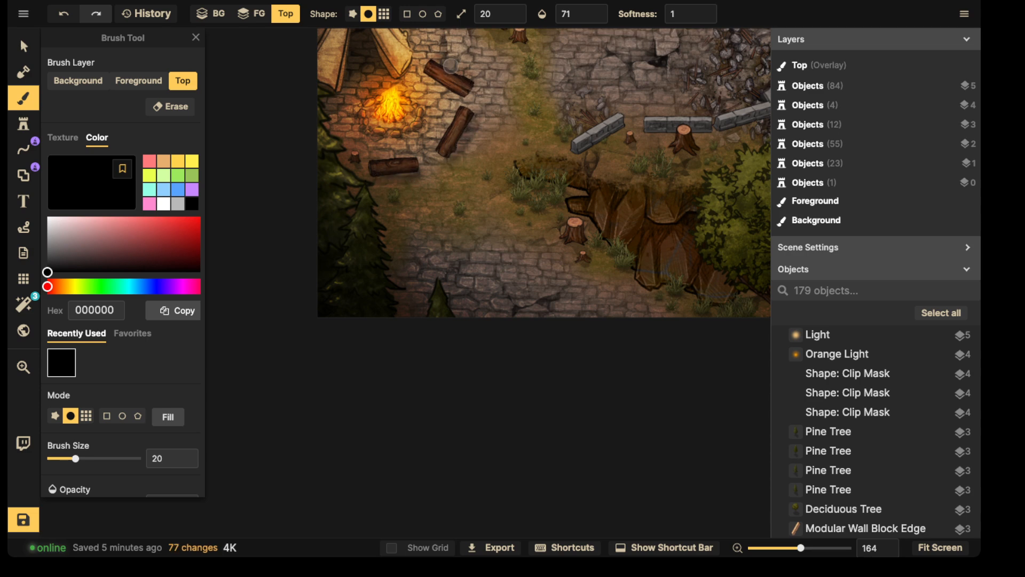
key("space")
left_click_drag(465, 82, 496, 235)
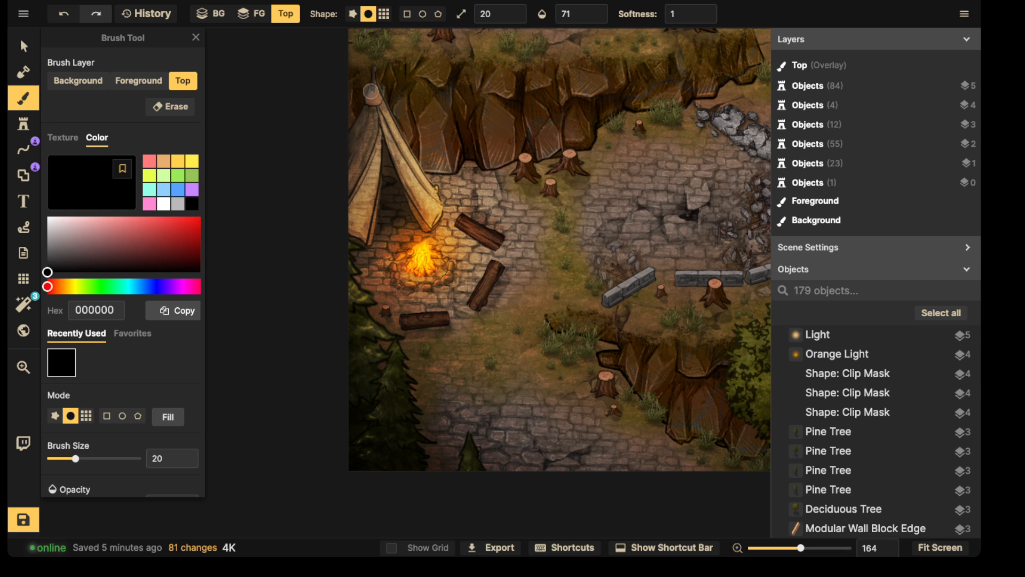
key("space")
left_click_drag(592, 134, 521, 70)
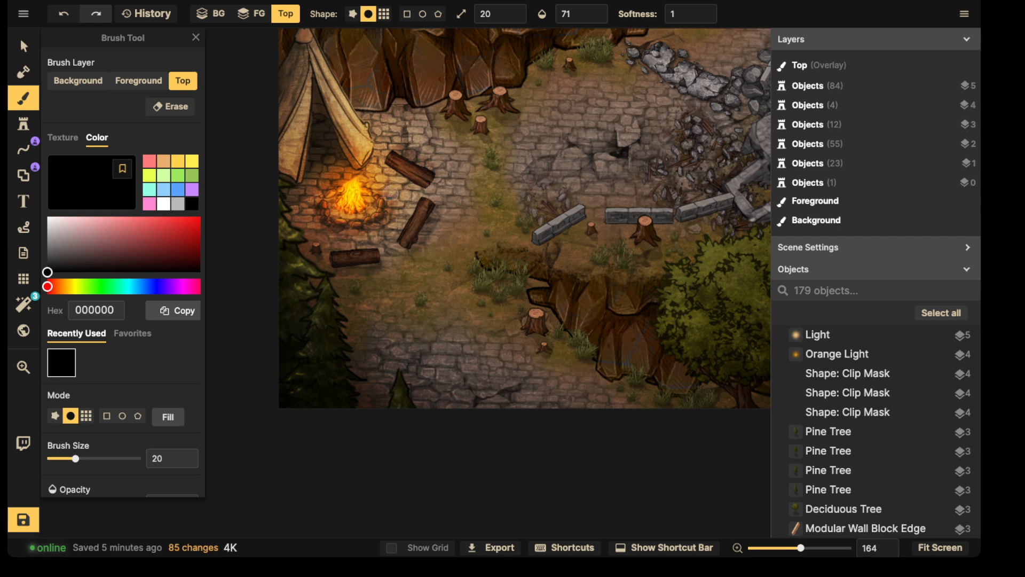
key("space")
left_click_drag(609, 199, 477, 185)
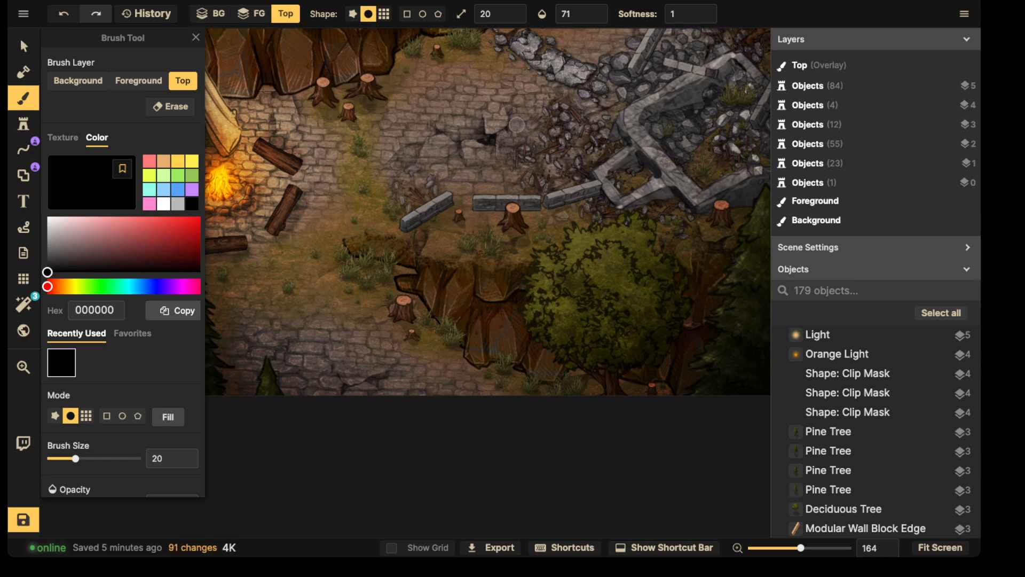
Switch the brush to texture painting on the Foreground layer and open the texture catalog
left_click(23, 46)
scroll(304, 146, "down", 5)
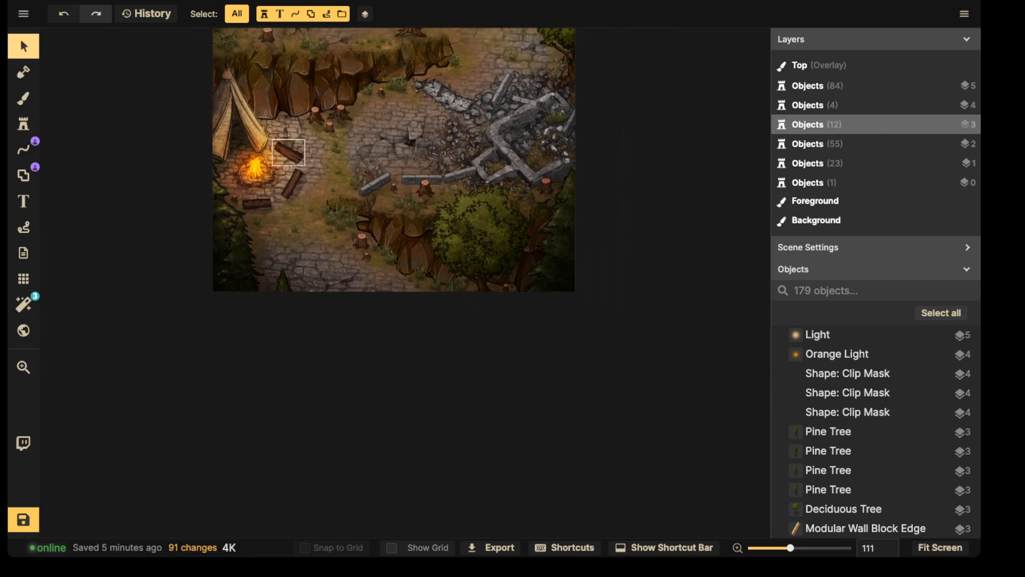
key("space")
mouse_move(293, 153)
left_mouse_down()
mouse_move(312, 291)
mouse_move(302, 294)
left_mouse_up()
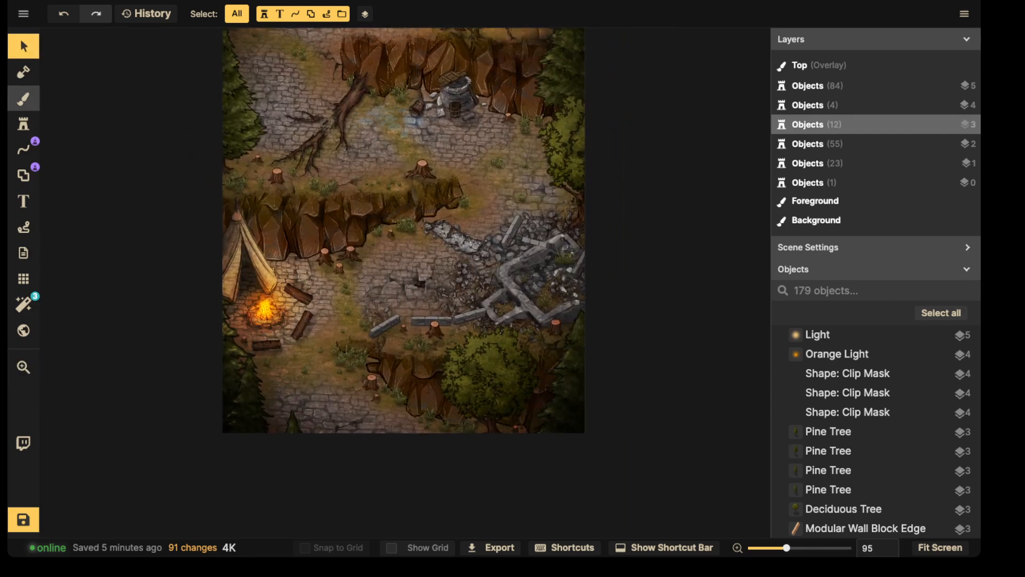
left_click(23, 99)
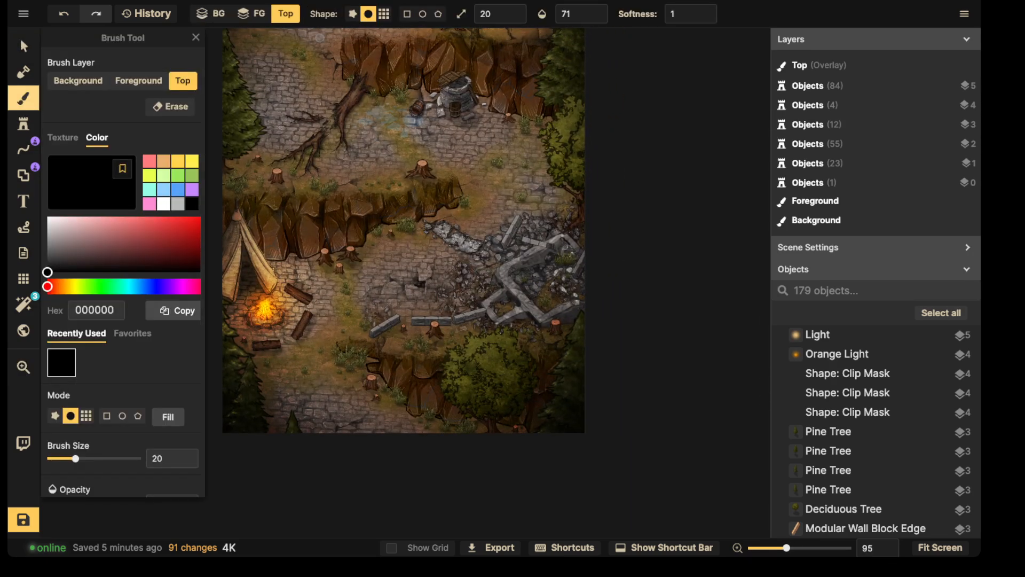
left_click(77, 81)
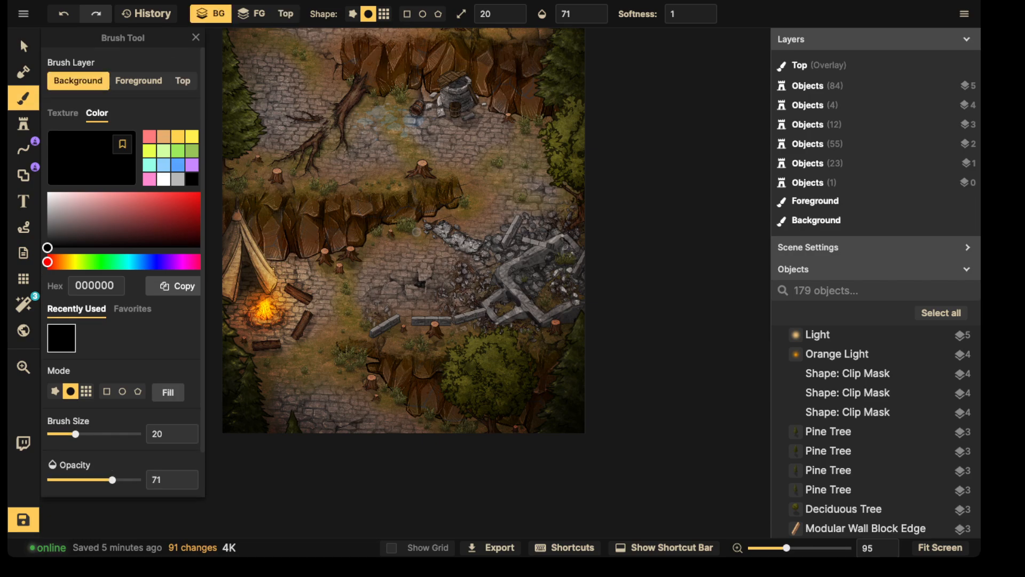
left_click(138, 80)
left_click(63, 113)
left_click(85, 204)
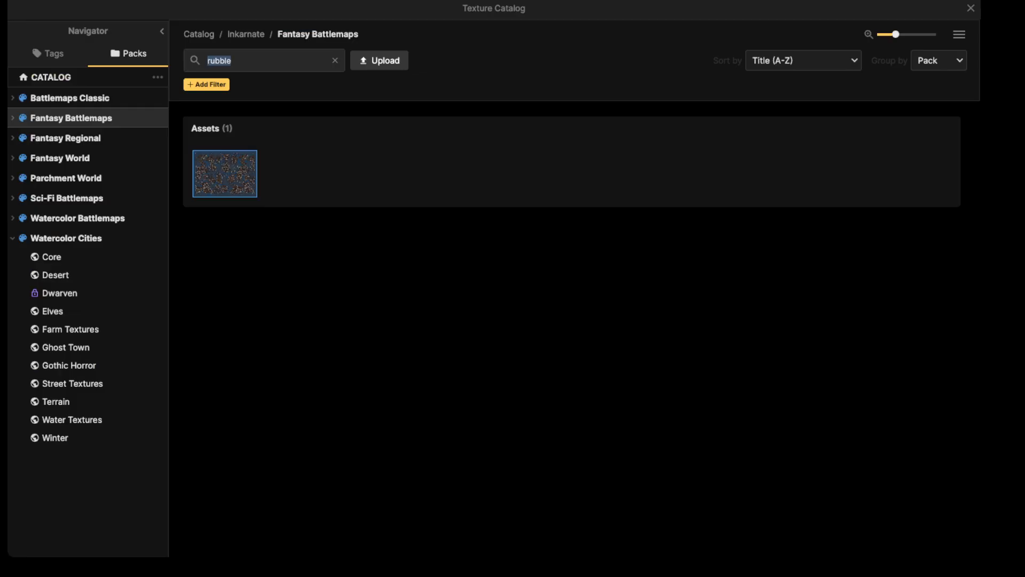
Search the texture catalog for "twigs" and choose the scattered twigs texture for the Foreground brush
type("trigs")
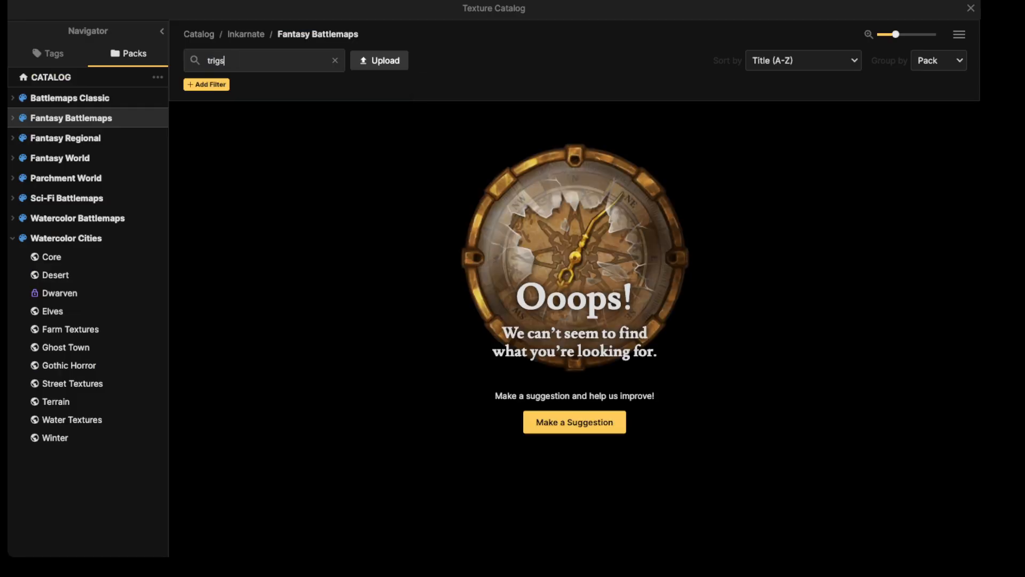
key("BackSpace")
key("BackSpace")
key("BackSpace")
key("BackSpace")
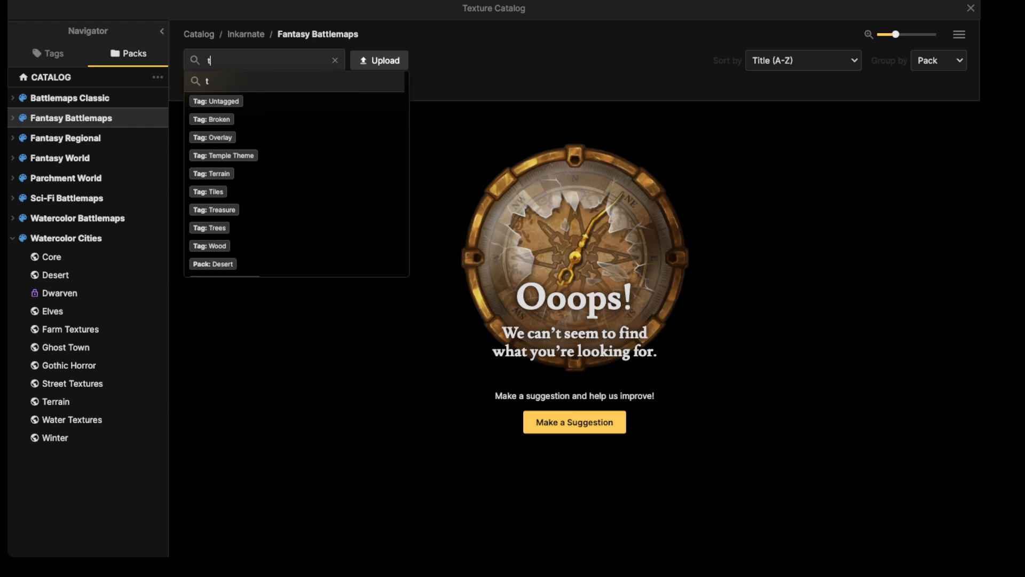
type("wigs")
key("Return")
left_click(226, 174)
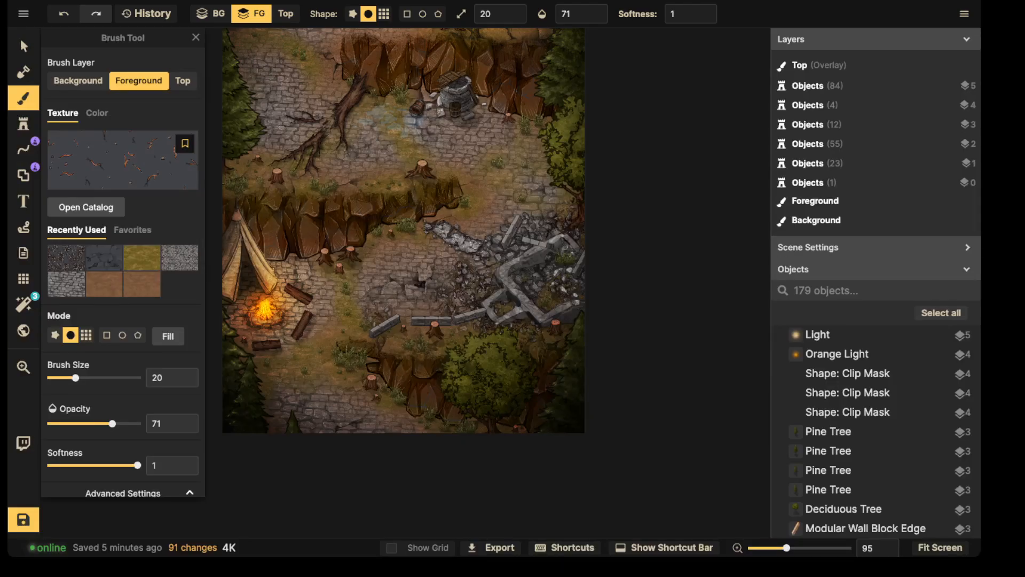
Slightly raise the twigs texture's scale, darken its brightness to 42 and set the brush size to 70
scroll(123, 267, "down", 4)
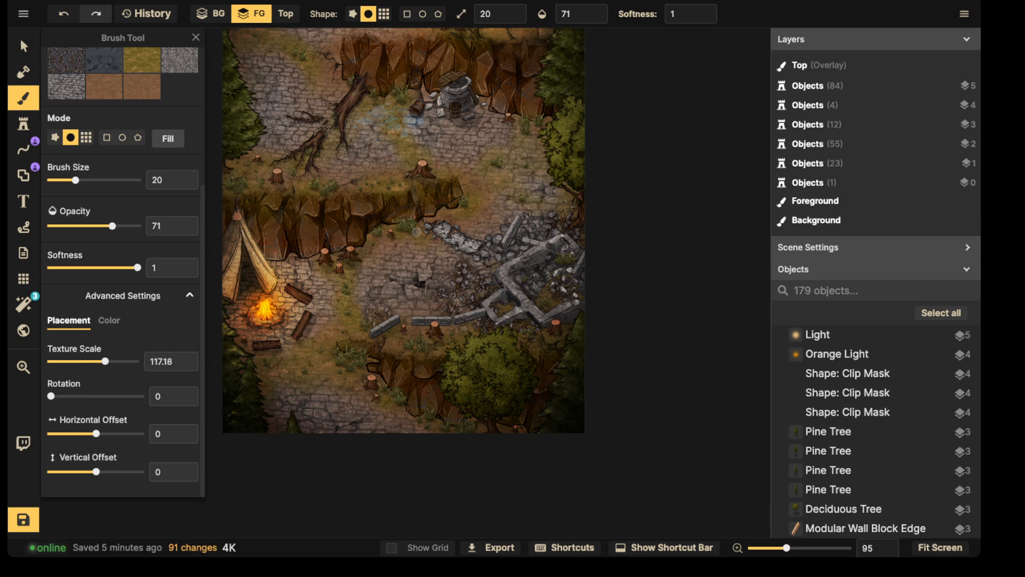
left_click_drag(105, 361, 107, 362)
left_click(109, 321)
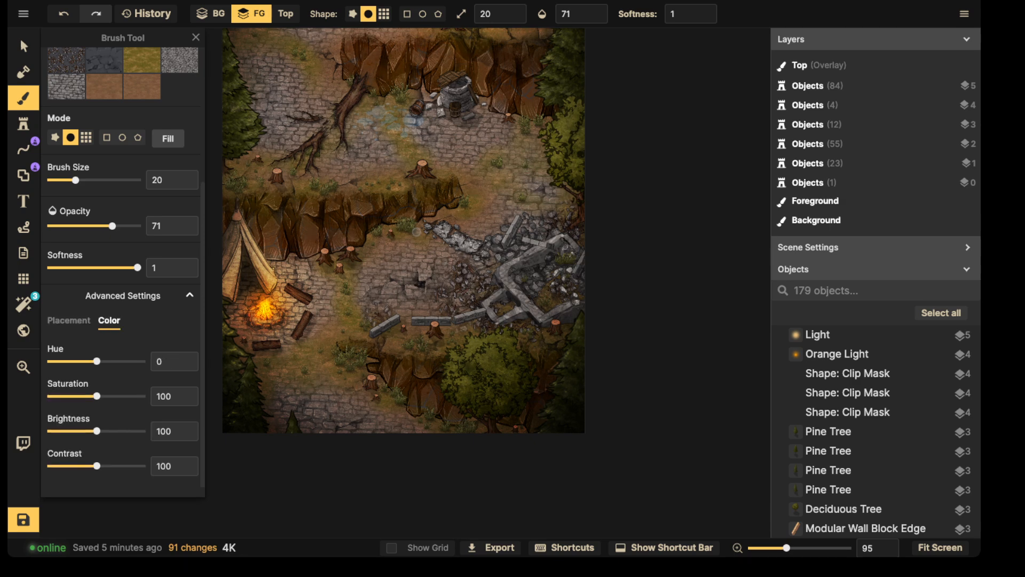
left_click_drag(97, 431, 70, 431)
scroll(367, 118, "up", 5)
key("bracketright")
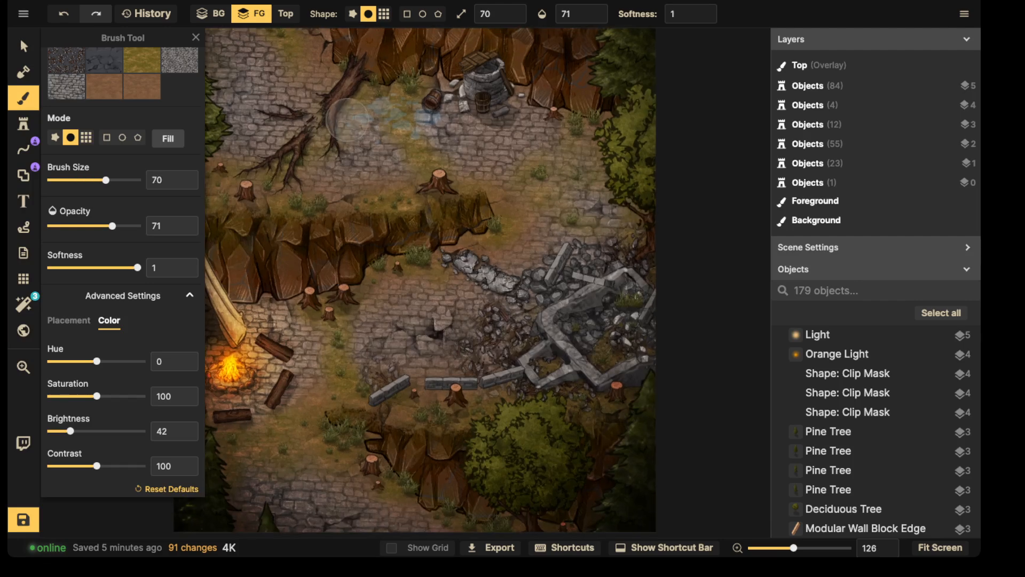
Paint twigs on the Foreground layer around the fallen tree and along the grassy ledge below it
key("space")
mouse_move(347, 132)
left_mouse_down()
mouse_move(429, 183)
mouse_move(366, 194)
mouse_move(368, 152)
mouse_move(325, 162)
mouse_move(370, 167)
mouse_move(354, 188)
mouse_move(421, 192)
mouse_move(417, 220)
mouse_move(458, 208)
mouse_move(422, 189)
left_mouse_up()
key("space")
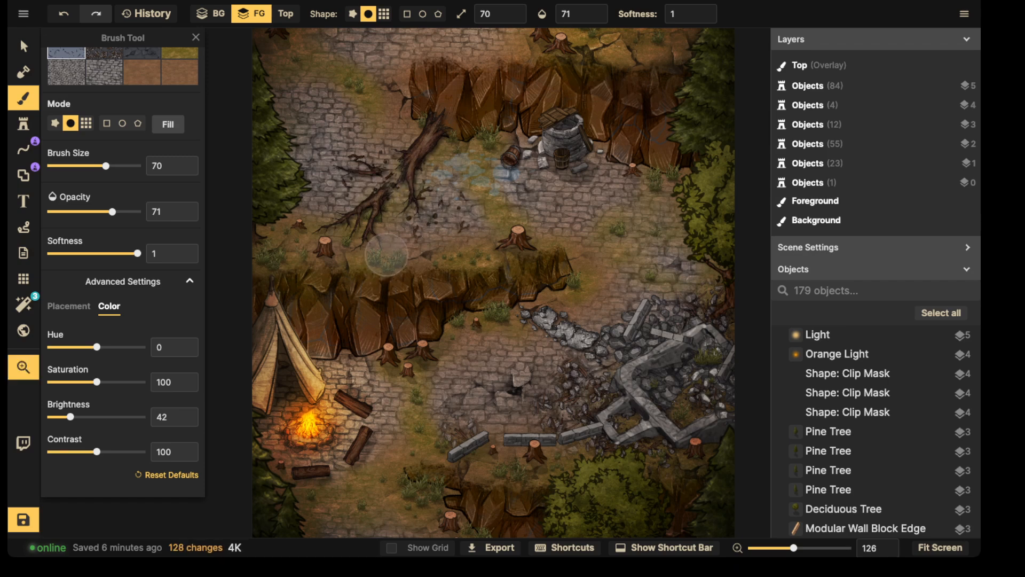
left_click_drag(386, 255, 575, 245)
mouse_move(508, 228)
left_mouse_down()
mouse_move(461, 233)
mouse_move(469, 213)
mouse_move(537, 221)
mouse_move(496, 204)
mouse_move(552, 219)
left_mouse_up()
key("space")
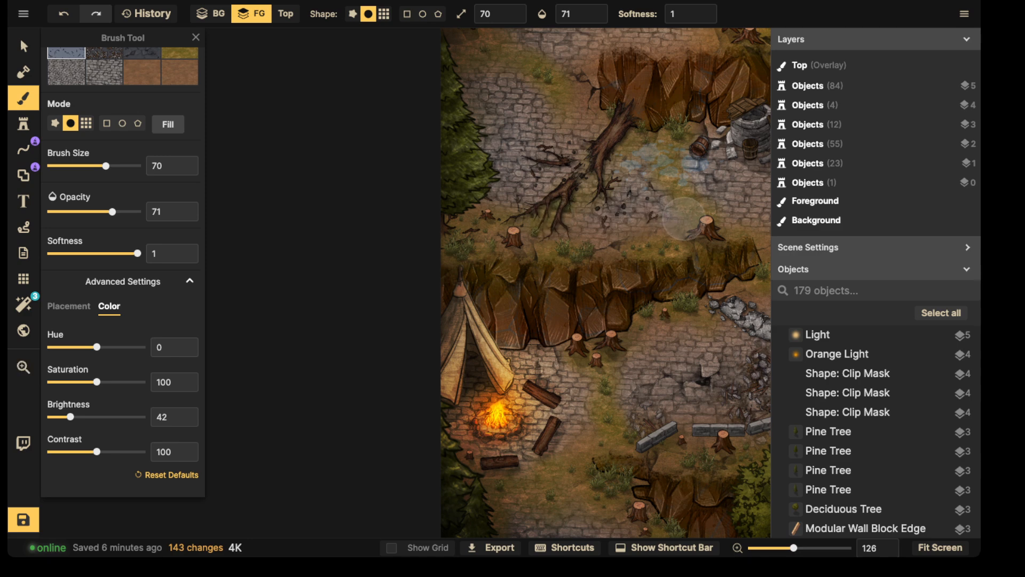
Paint more twigs along the path above the ruins, around the lower cliff's stumps and across the map's bottom path
key("space")
left_click_drag(761, 204, 435, 219)
mouse_move(552, 246)
left_mouse_down()
mouse_move(509, 272)
mouse_move(537, 281)
mouse_move(540, 256)
mouse_move(508, 205)
mouse_move(523, 283)
mouse_move(569, 296)
mouse_move(509, 283)
left_mouse_up()
key("space")
left_click_drag(378, 341, 478, 133)
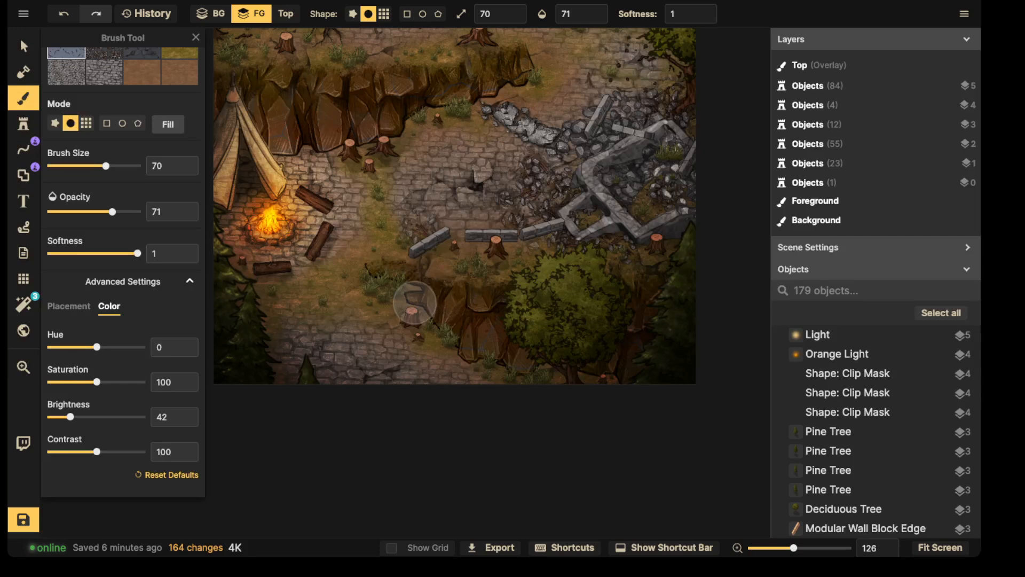
mouse_move(417, 298)
left_mouse_down()
mouse_move(378, 318)
mouse_move(466, 346)
mouse_move(411, 347)
left_mouse_up()
mouse_move(577, 403)
left_mouse_down()
mouse_move(535, 380)
mouse_move(248, 359)
mouse_move(265, 338)
mouse_move(339, 371)
mouse_move(260, 380)
mouse_move(298, 382)
left_mouse_up()
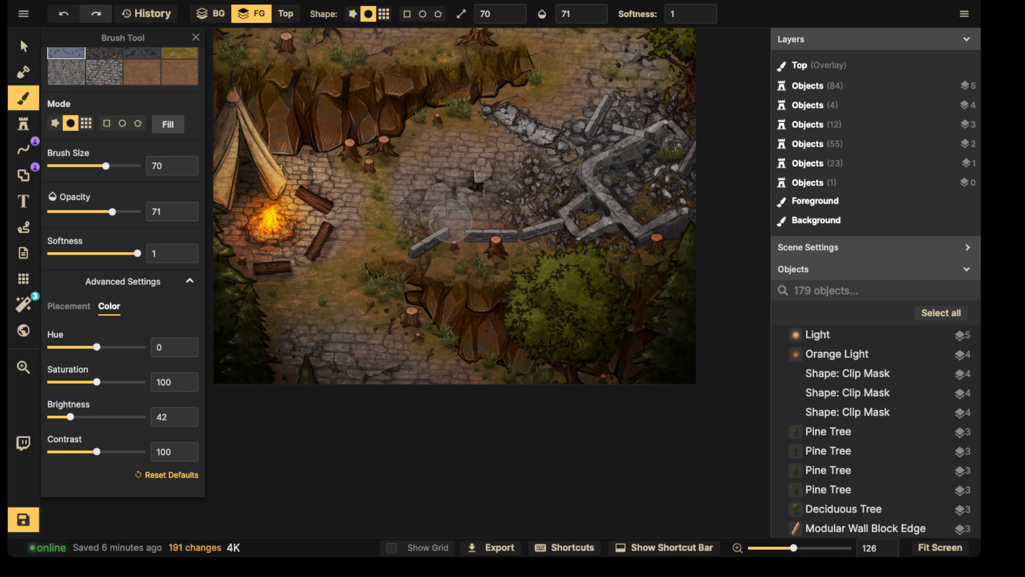
Paint twigs over the upper part of the map, around the willow trees, stumps and stone path
key("space")
mouse_move(545, 161)
left_mouse_down()
mouse_move(541, 299)
mouse_move(523, 365)
left_mouse_up()
left_click_drag(544, 236, 548, 279)
mouse_move(581, 193)
left_mouse_down()
mouse_move(536, 195)
mouse_move(523, 166)
mouse_move(535, 177)
mouse_move(477, 196)
mouse_move(559, 204)
mouse_move(657, 163)
mouse_move(585, 208)
mouse_move(442, 216)
mouse_move(623, 177)
left_mouse_up()
key("space")
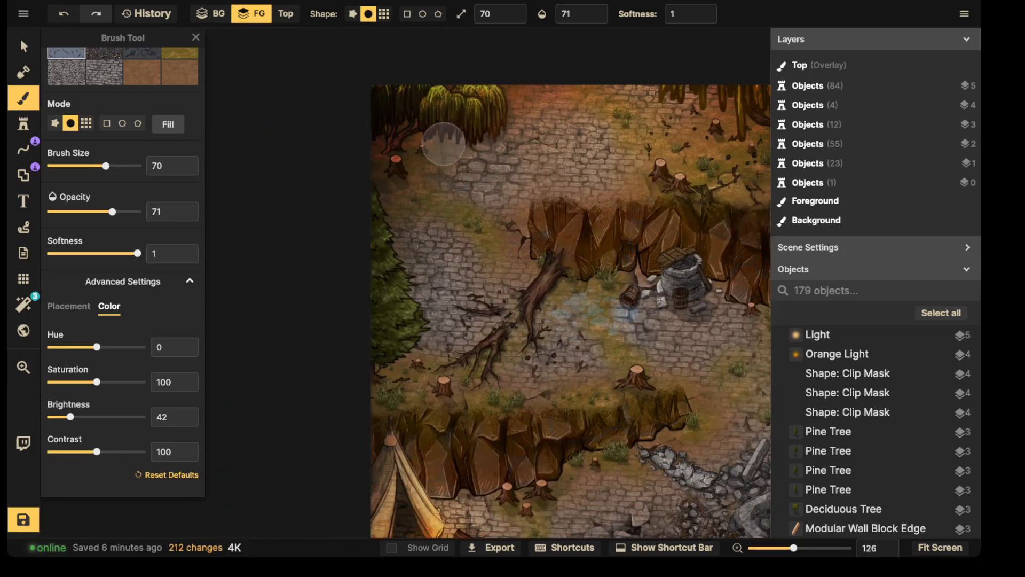
mouse_move(444, 143)
left_mouse_down()
mouse_move(466, 155)
mouse_move(380, 153)
mouse_move(444, 118)
mouse_move(424, 183)
mouse_move(432, 199)
mouse_move(503, 269)
mouse_move(574, 298)
mouse_move(406, 351)
mouse_move(462, 377)
mouse_move(542, 328)
mouse_move(530, 290)
mouse_move(440, 320)
left_mouse_up()
Inspect the painted twigs and shading around the campfire, ruins, well, fallen tree and cliffs
left_click(24, 46)
scroll(529, 245, "down", 3)
mouse_move(578, 265)
middle_mouse_down()
mouse_move(441, 137)
mouse_move(402, 125)
mouse_move(401, 101)
middle_mouse_up()
scroll(390, 343, "up", 5)
middle_click_drag(349, 330, 416, 307)
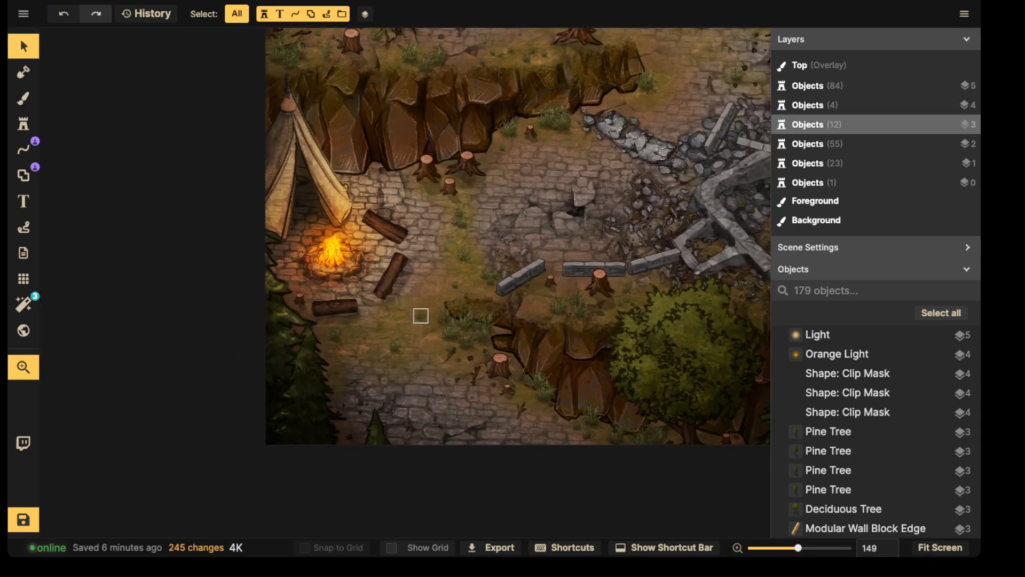
scroll(529, 291, "up", 3)
middle_click_drag(525, 276, 563, 234)
middle_click_drag(439, 271, 444, 433)
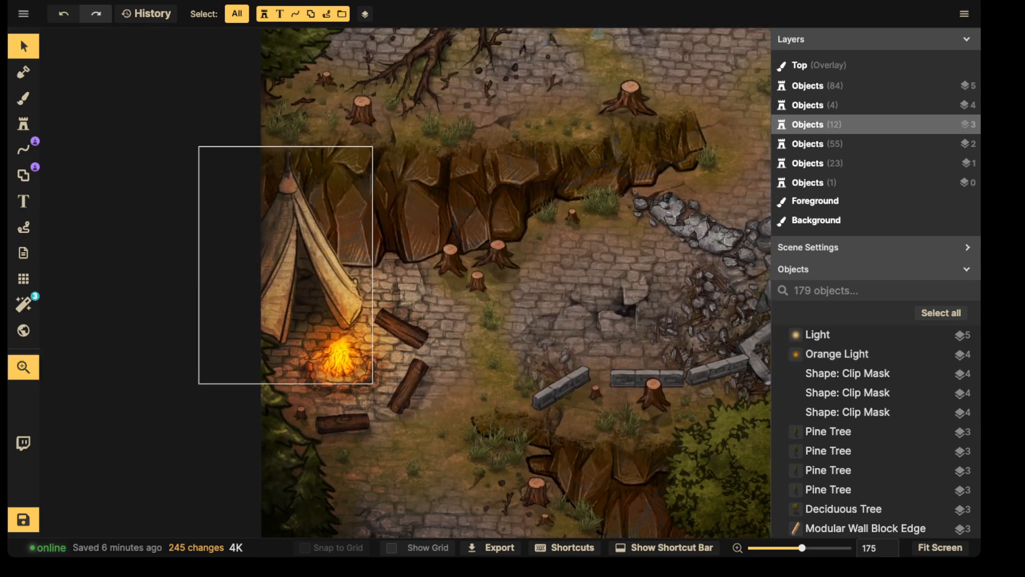
middle_click_drag(364, 283, 57, 344)
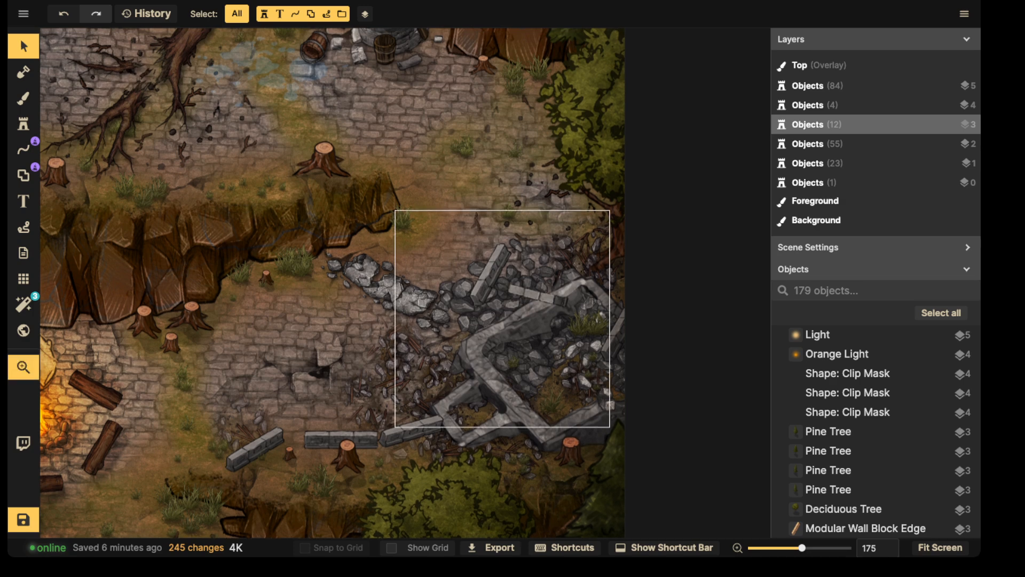
middle_click_drag(454, 299, 557, 274)
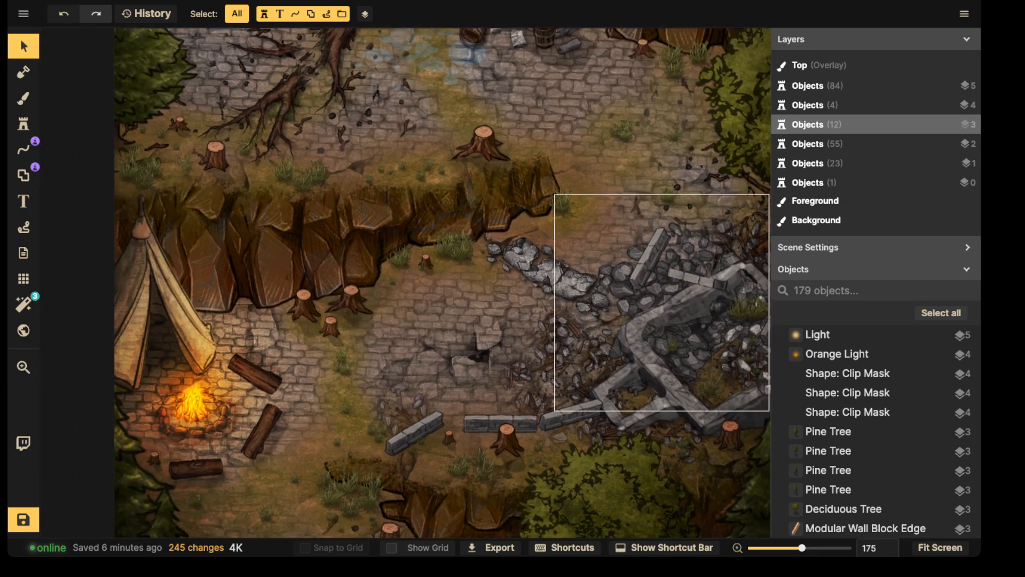
middle_click_drag(649, 254, 590, 302)
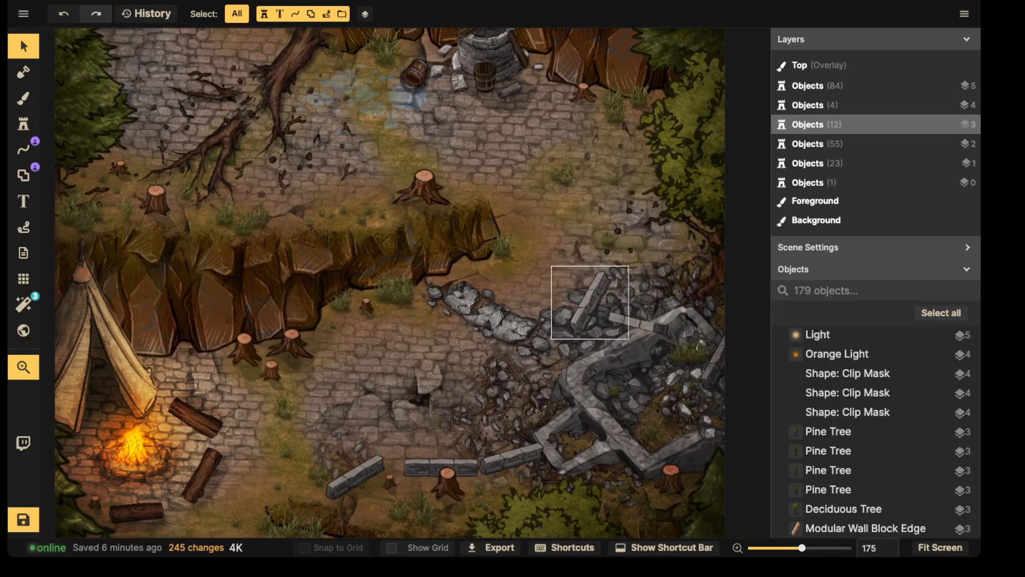
middle_click_drag(593, 235, 609, 406)
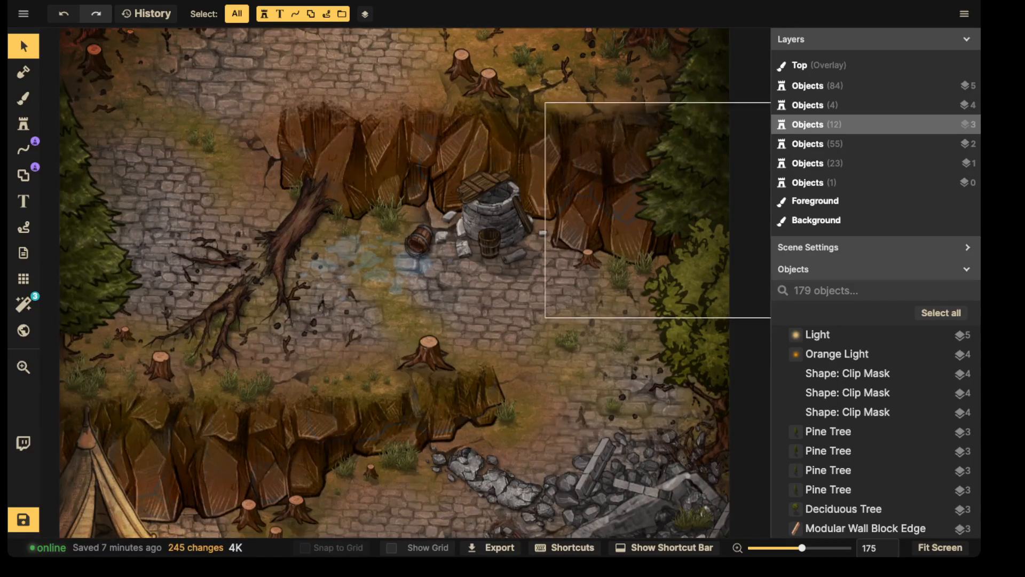
middle_click_drag(493, 225, 515, 238)
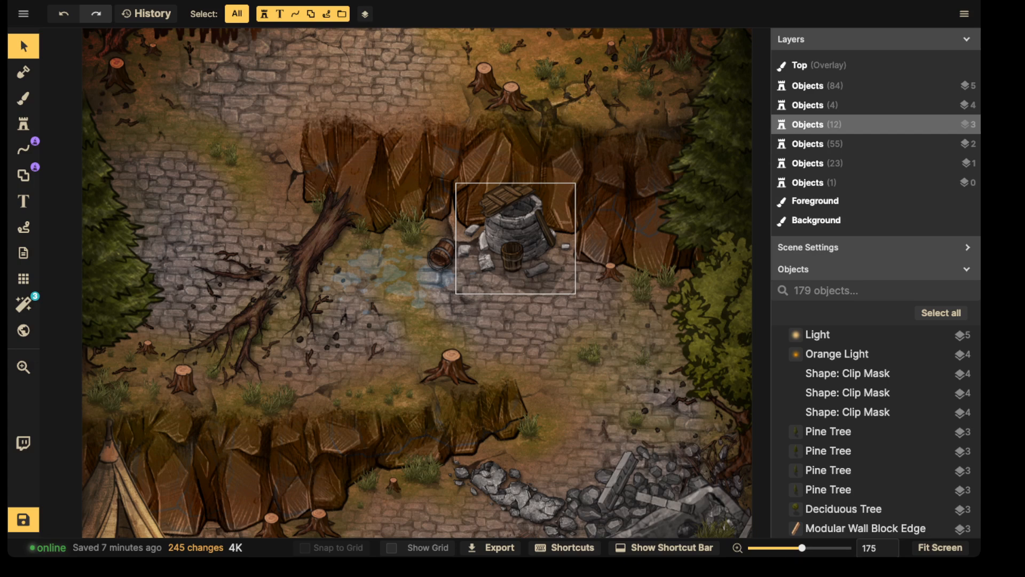
middle_click_drag(381, 224, 391, 155)
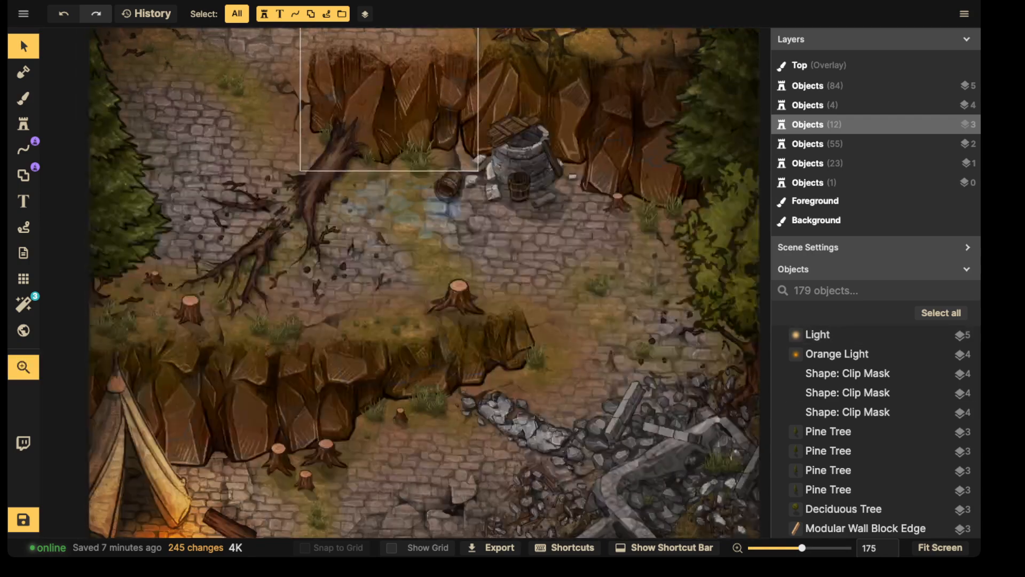
middle_click_drag(331, 320, 337, 180)
middle_click_drag(177, 419, 214, 345)
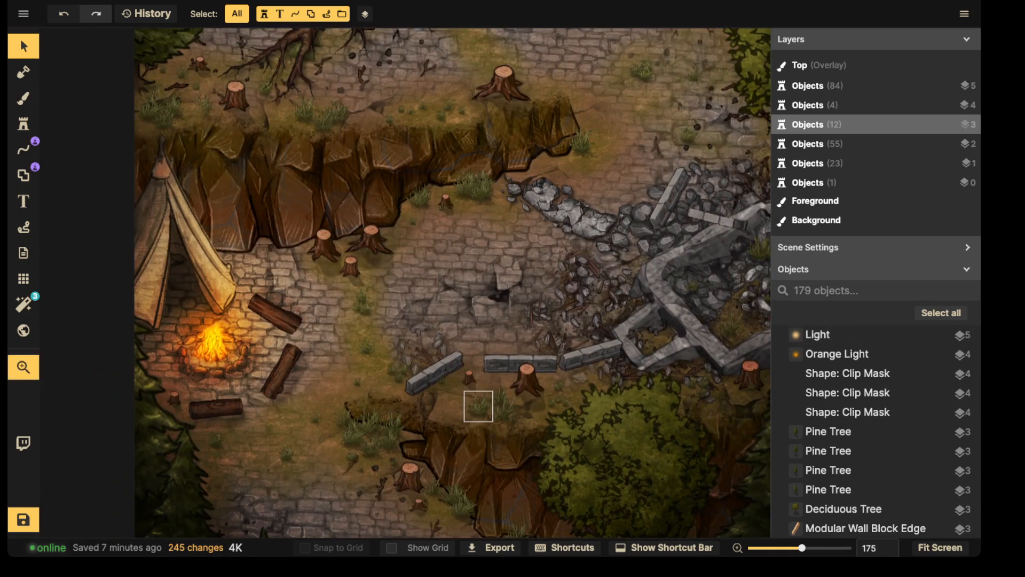
Review the overall map from the top path to the camp, checking how the cliff levels connect
scroll(474, 390, "down", 3)
middle_click_drag(539, 140, 544, 260)
middle_click_drag(678, 88, 678, 160)
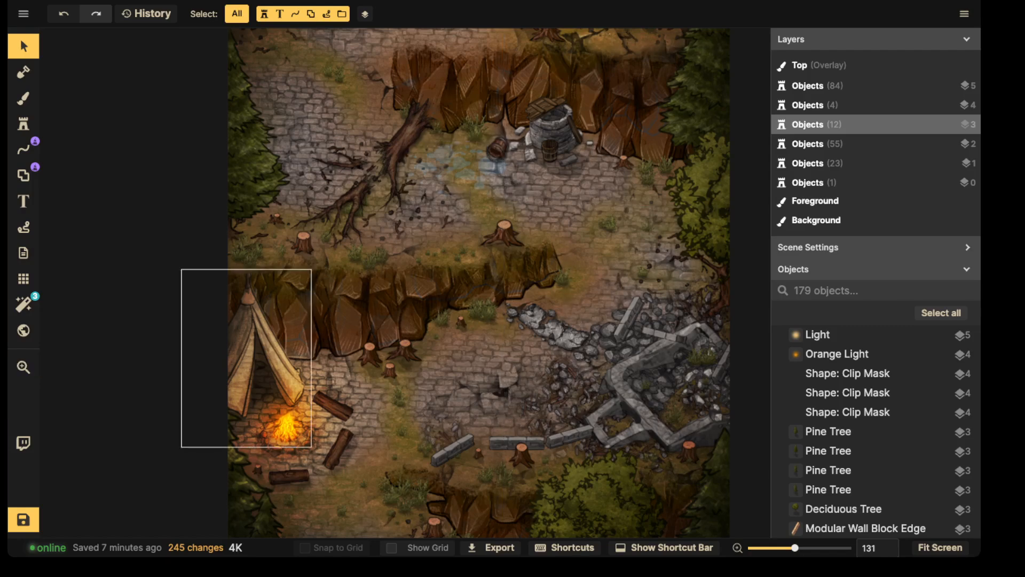
middle_click_drag(552, 137, 557, 243)
middle_click_drag(411, 299, 412, 430)
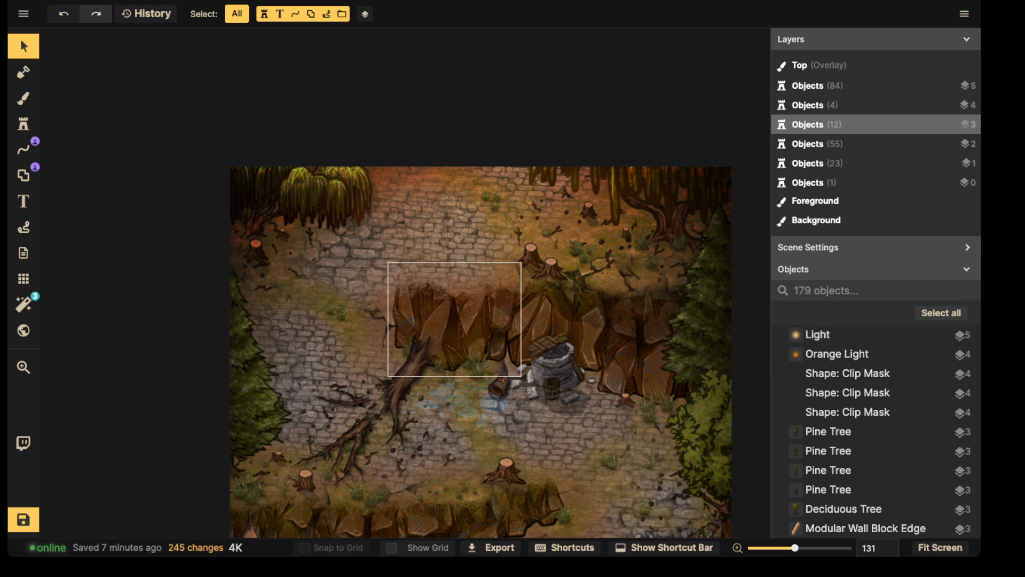
scroll(465, 309, "up", 4)
scroll(465, 309, "down", 5)
left_click_drag(466, 341, 469, 186)
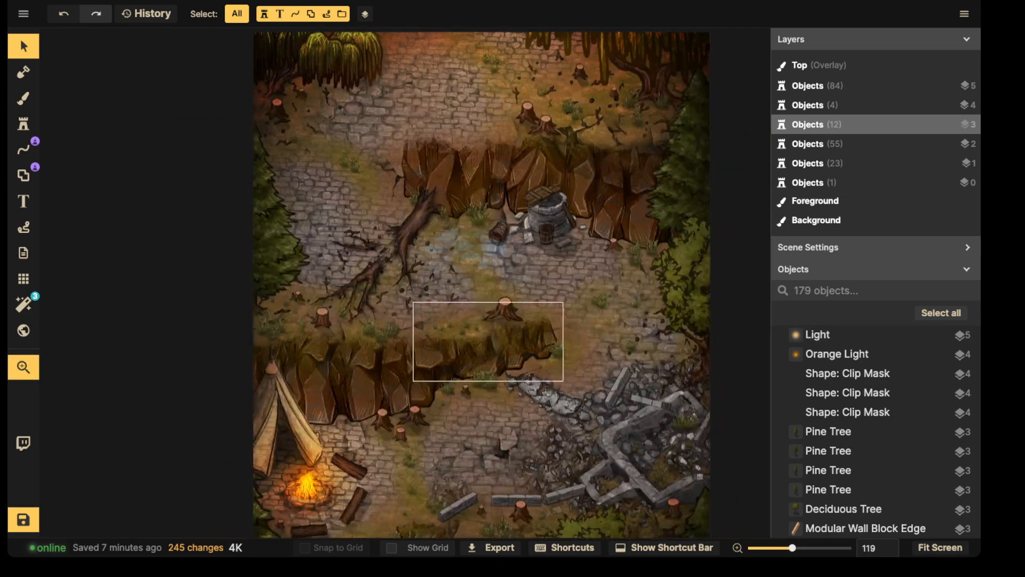
left_click_drag(473, 369, 457, 185)
scroll(467, 374, "up", 4)
left_click_drag(464, 342, 517, 471)
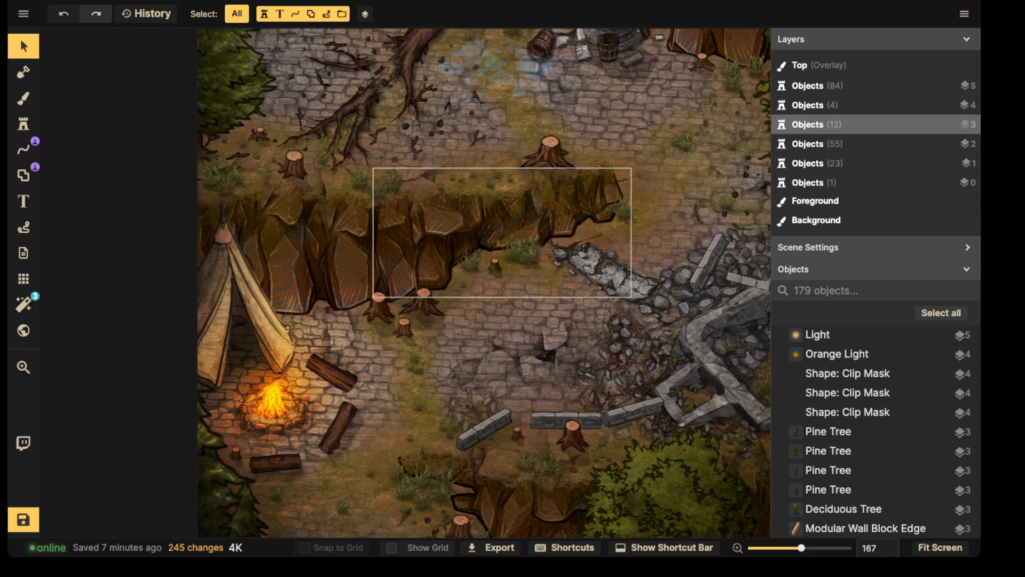
left_click_drag(380, 189, 373, 275)
scroll(302, 365, "down", 3)
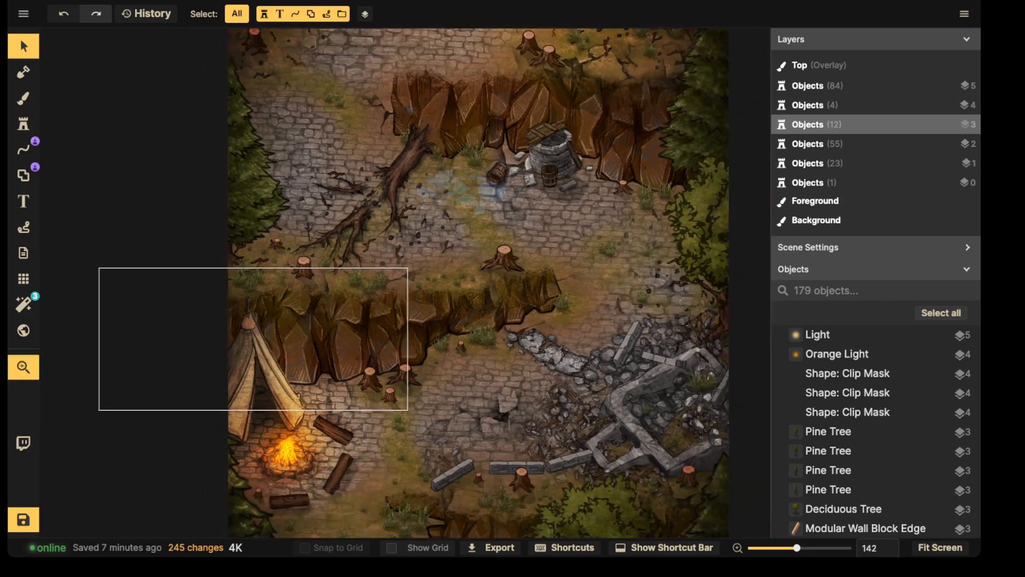
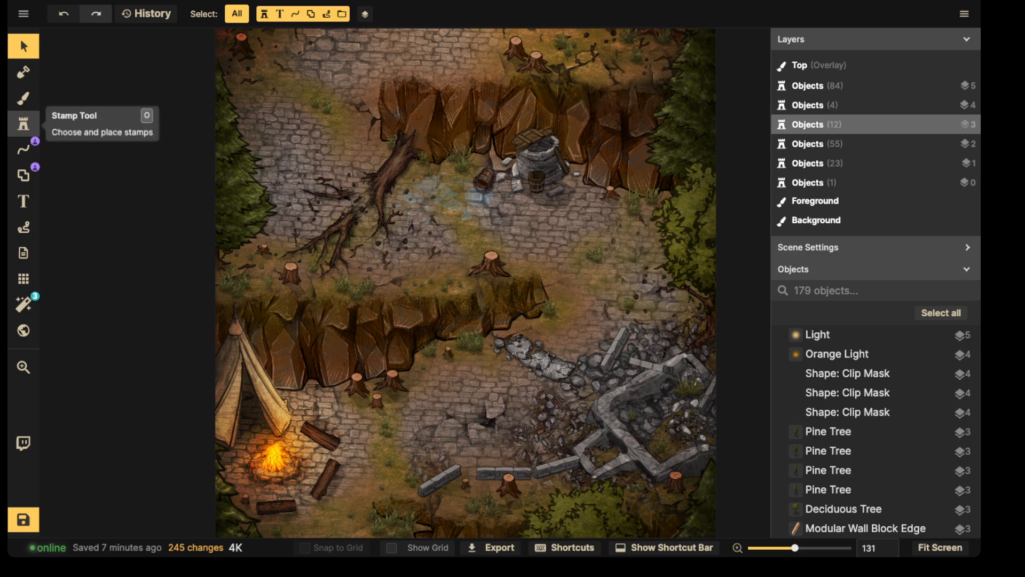
Search the stamp catalog for "LADDER" and choose the rope-tied wooden ladder stamp
left_click(23, 124)
left_click(87, 94)
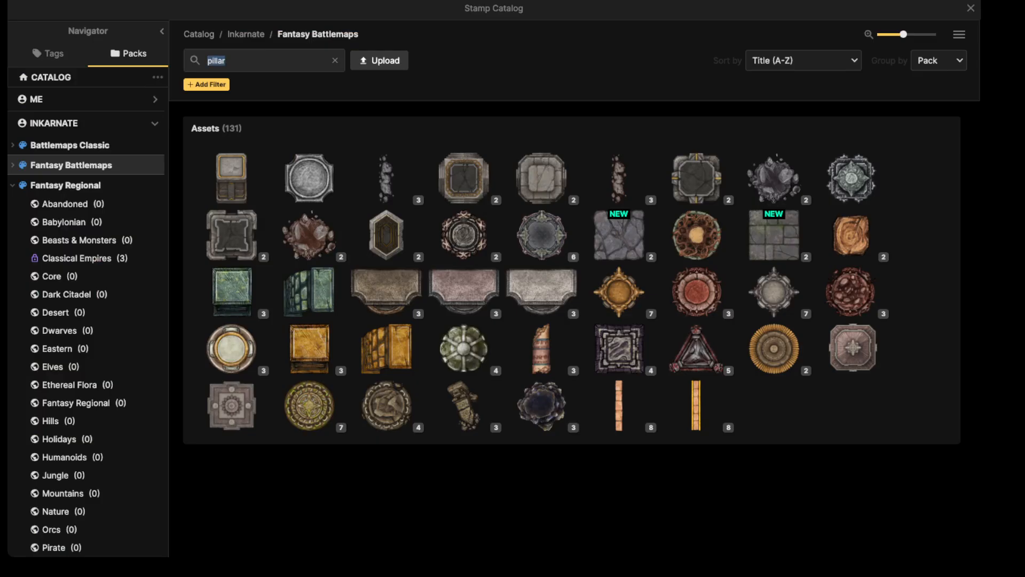
type("l")
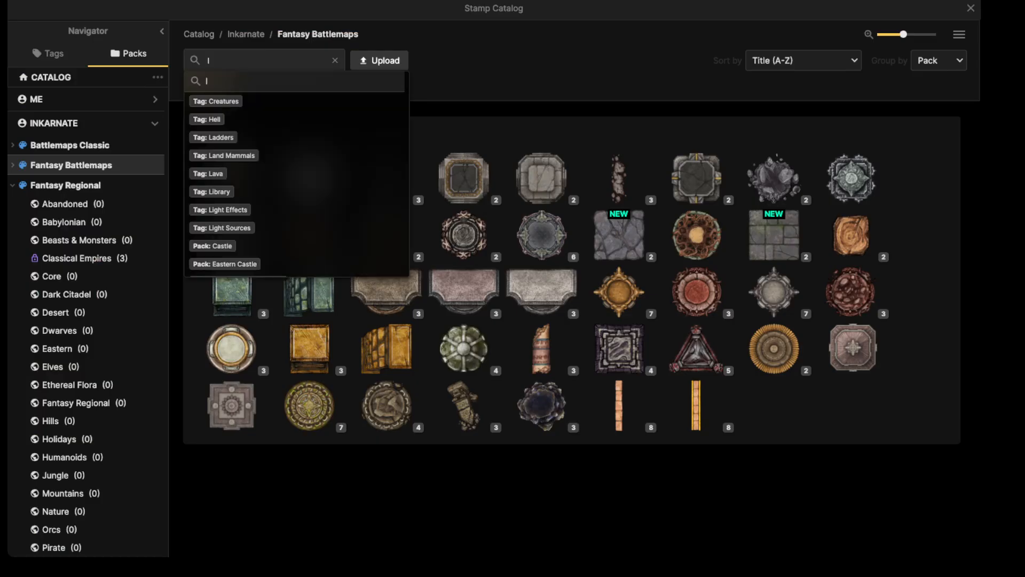
key("BackSpace")
type("LADDER")
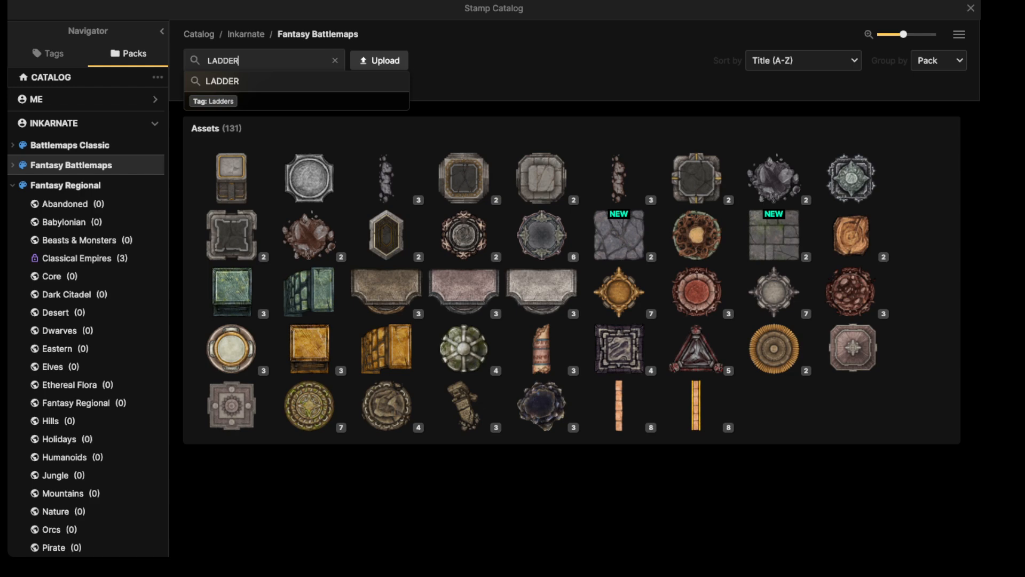
key("Return")
left_click(231, 177)
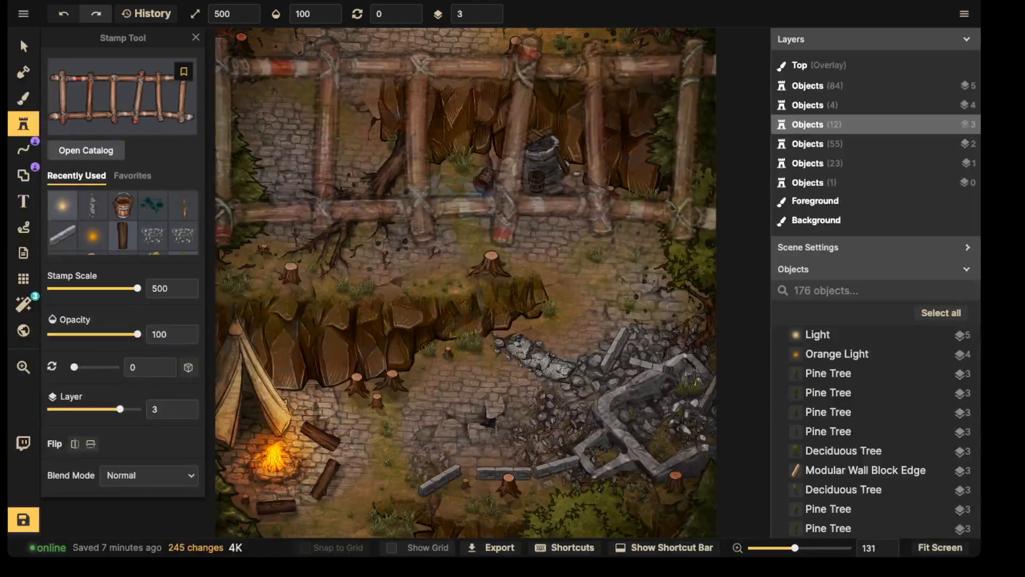
Place the ladder stamp upright against the lower cliff beside the tent, at scale 110 and rotated 90 degrees
scroll(427, 227, "down", 20)
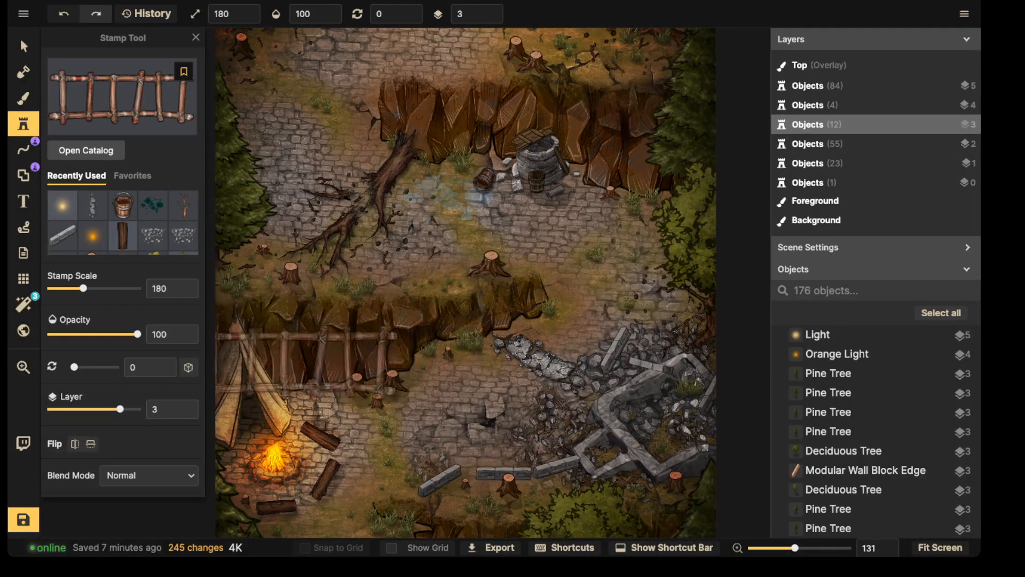
scroll(308, 346, "up", 12)
scroll(308, 345, "down", 5)
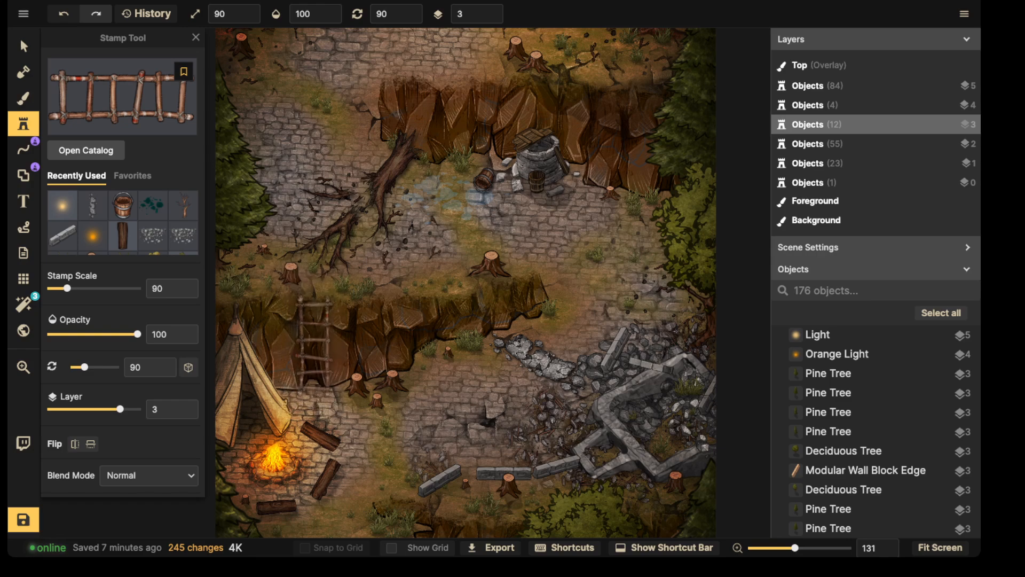
scroll(315, 346, "up", 6)
left_click(318, 345)
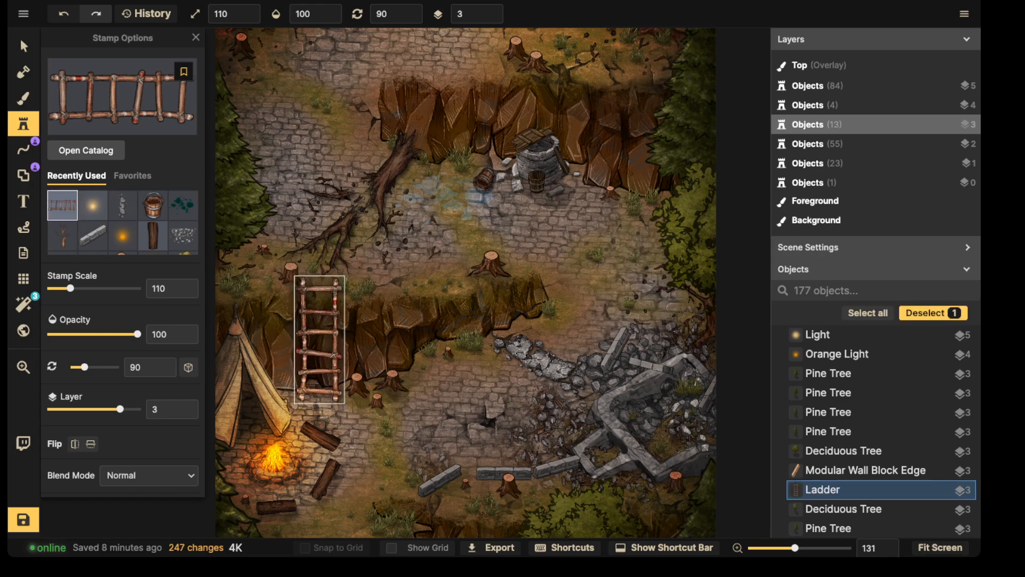
Darken the placed ladder to brightness 63, tilt it to 97 degrees and shift it up against the cliff edge
left_click(23, 46)
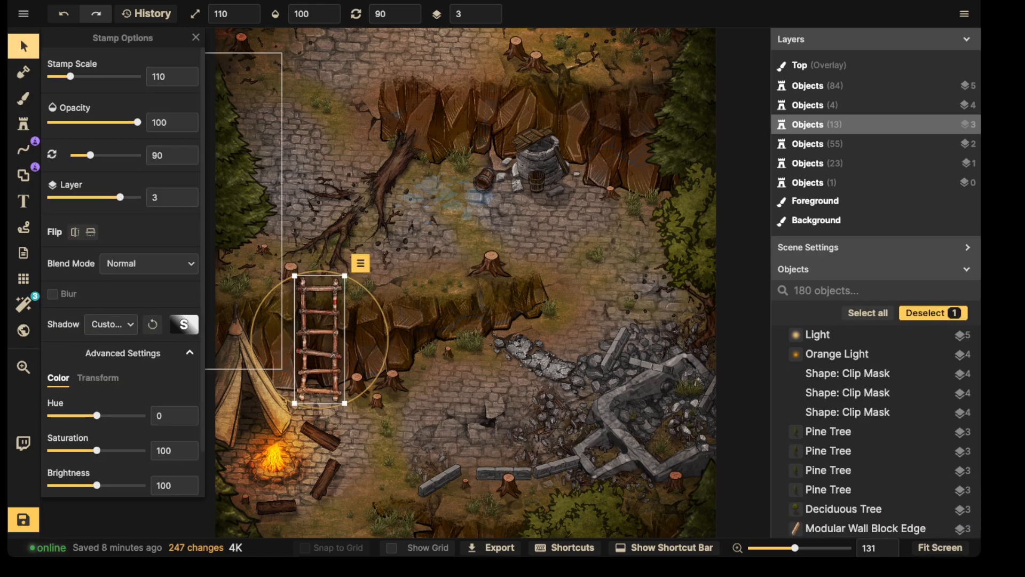
mouse_move(97, 485)
left_mouse_down()
mouse_move(69, 485)
mouse_move(79, 484)
left_mouse_up()
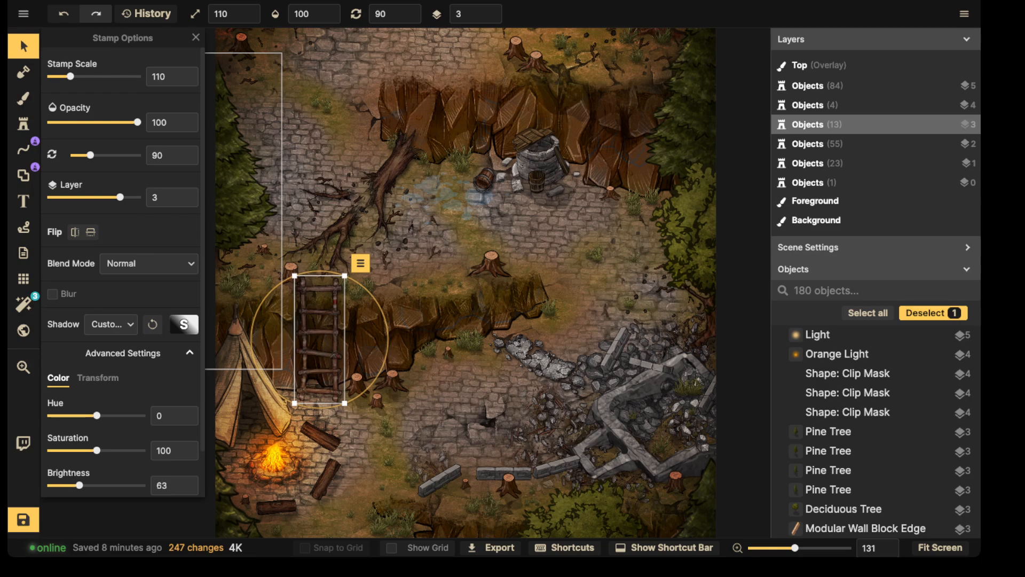
left_click_drag(388, 332, 388, 340)
left_click_drag(321, 340, 324, 274)
key("Escape")
scroll(321, 341, "down", 2)
key("space")
key("space")
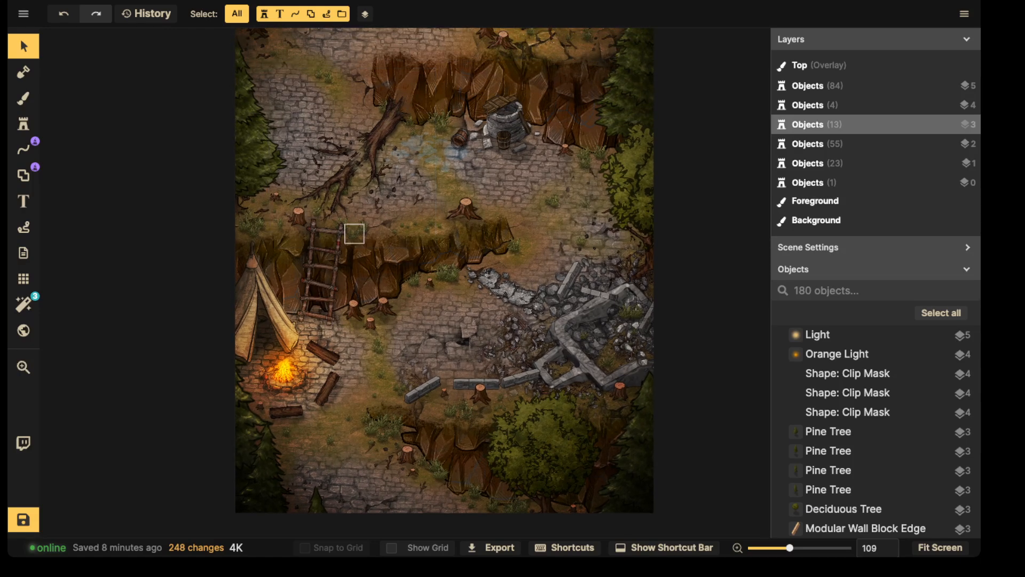
left_click(321, 267)
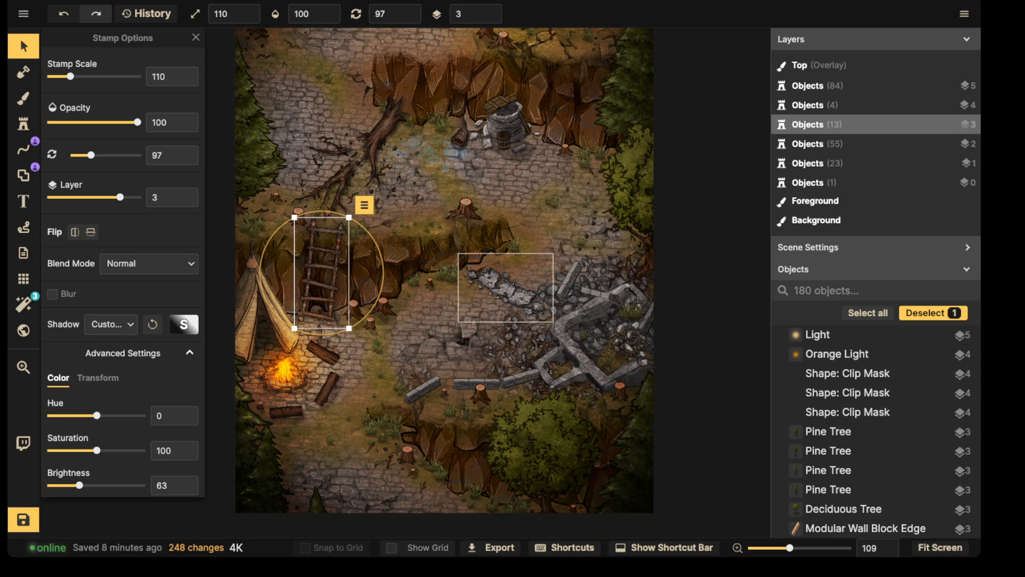
key("space")
left_click_drag(458, 240, 456, 319)
key("Escape")
key("space")
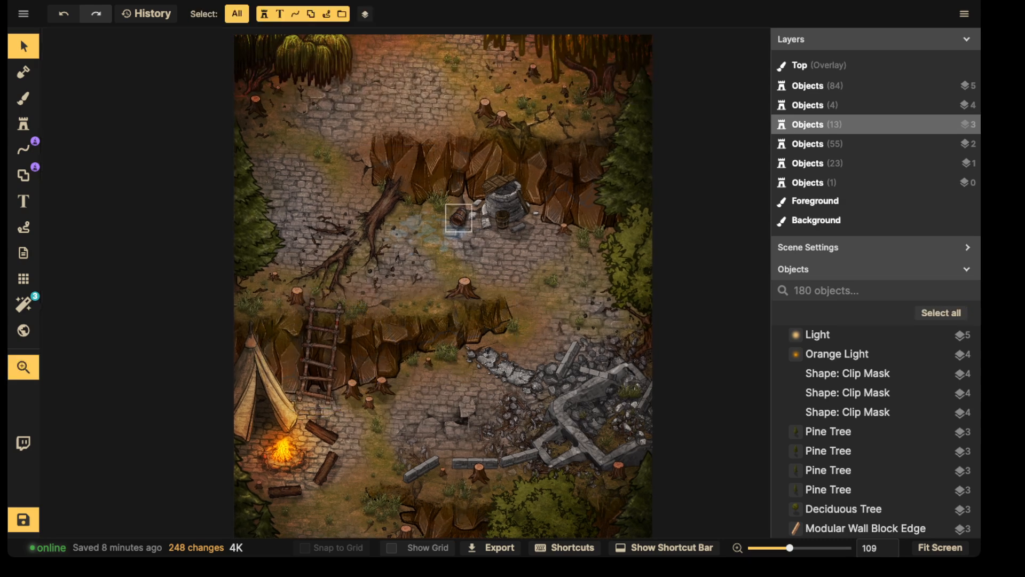
Search the stamp catalog for "VINES" and choose the green leafy vine set of eight variants
left_click_drag(465, 217, 374, 289)
scroll(431, 264, "up", 4)
key("space")
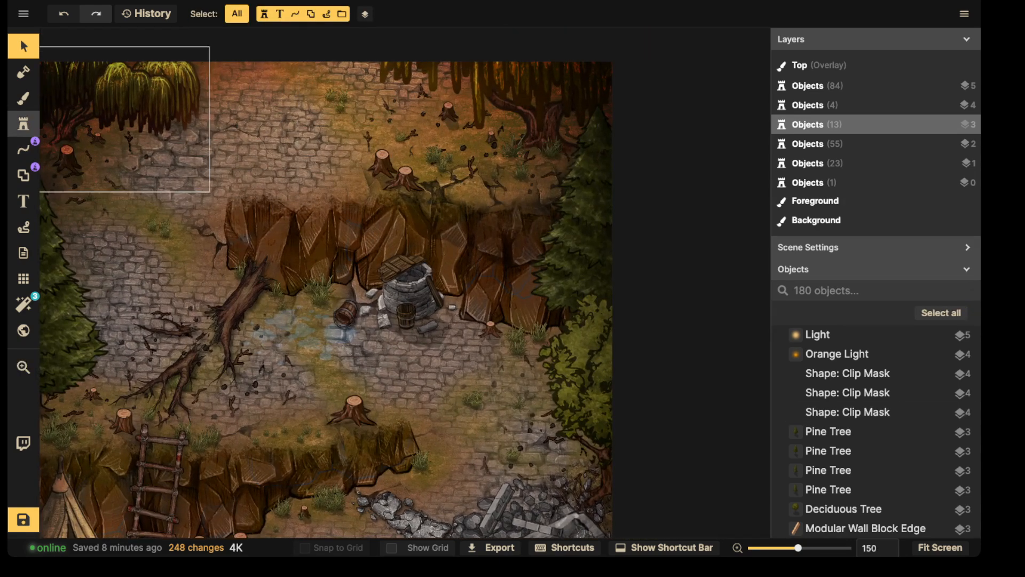
left_click(24, 124)
left_click(123, 96)
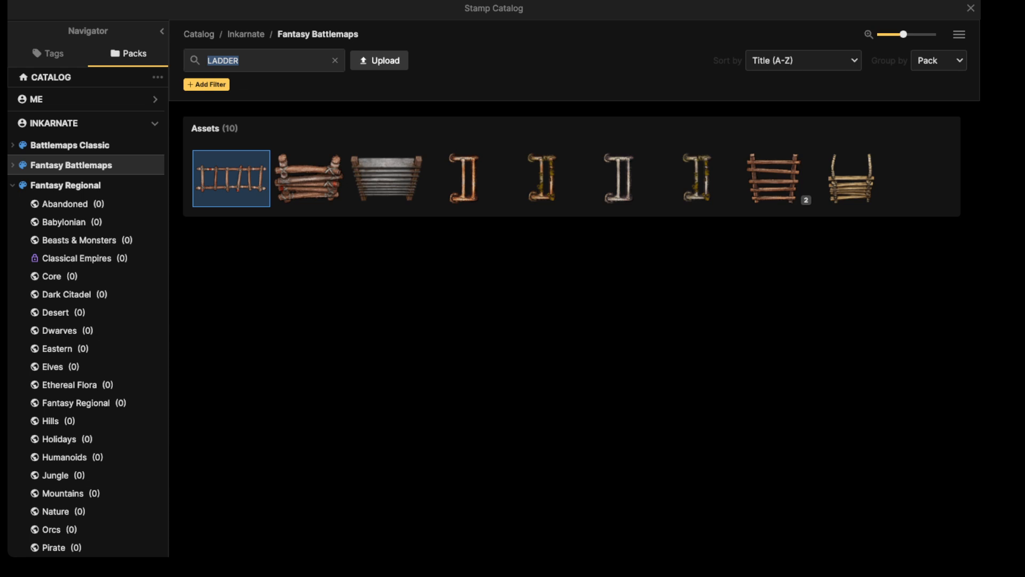
type("VIBE")
key("BackSpace")
key("BackSpace")
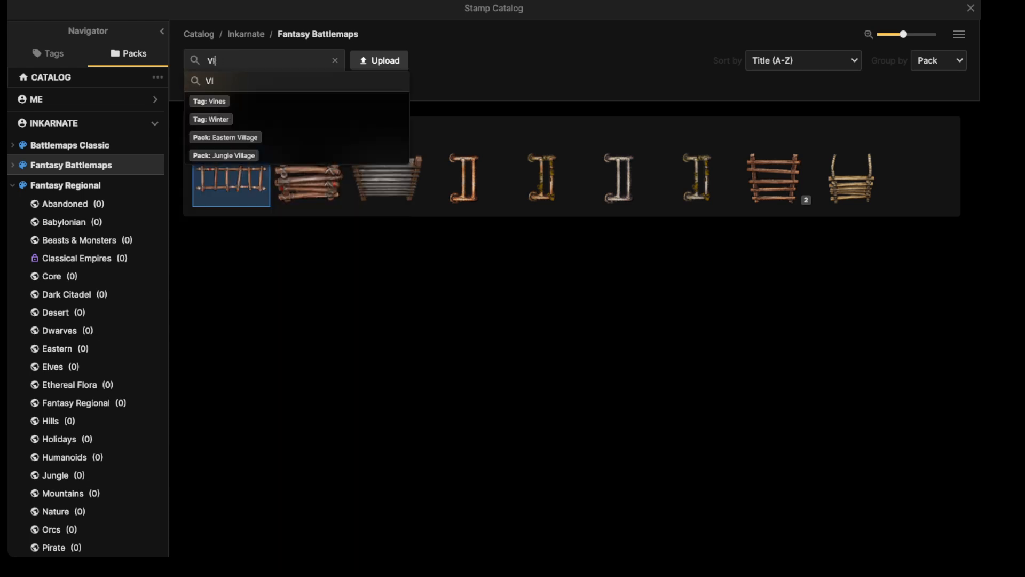
type("NES")
key("Return")
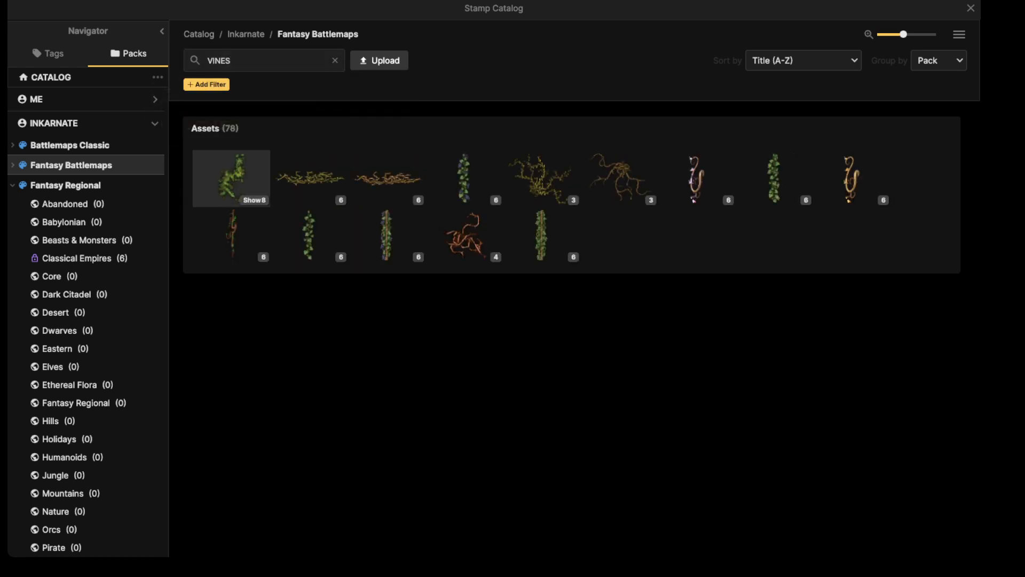
left_click(231, 179)
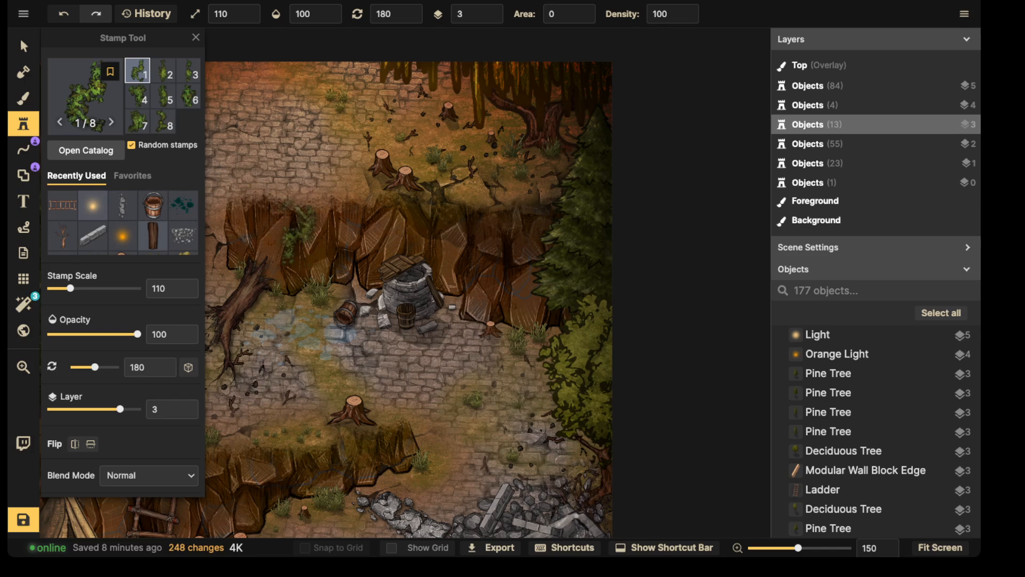
Place four vine stamps at scale 110 on the upper cliff face, around the base of the fallen tree
key("space")
left_click_drag(295, 230, 378, 203)
left_click(379, 200)
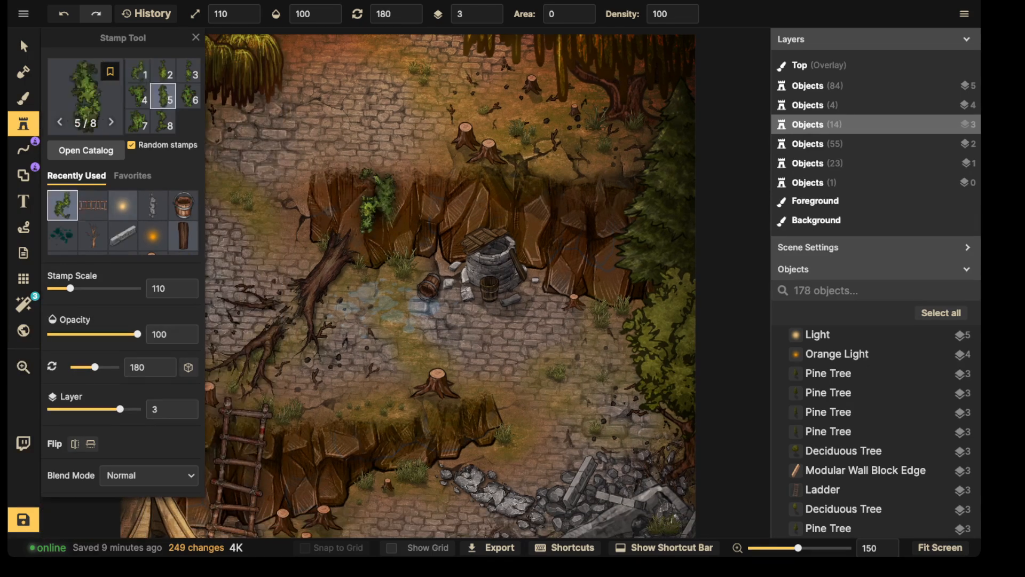
left_click(416, 193)
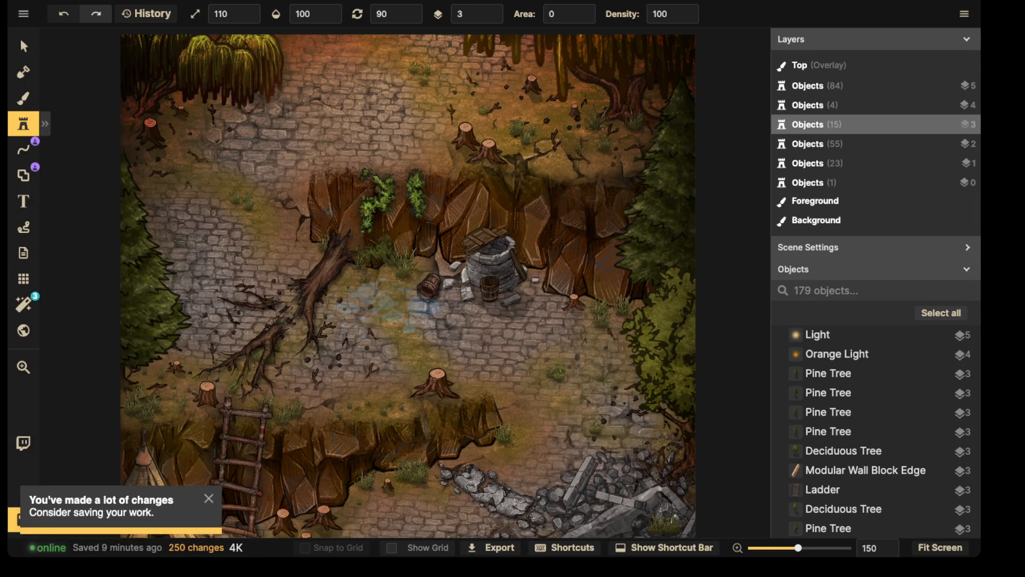
left_click(375, 251)
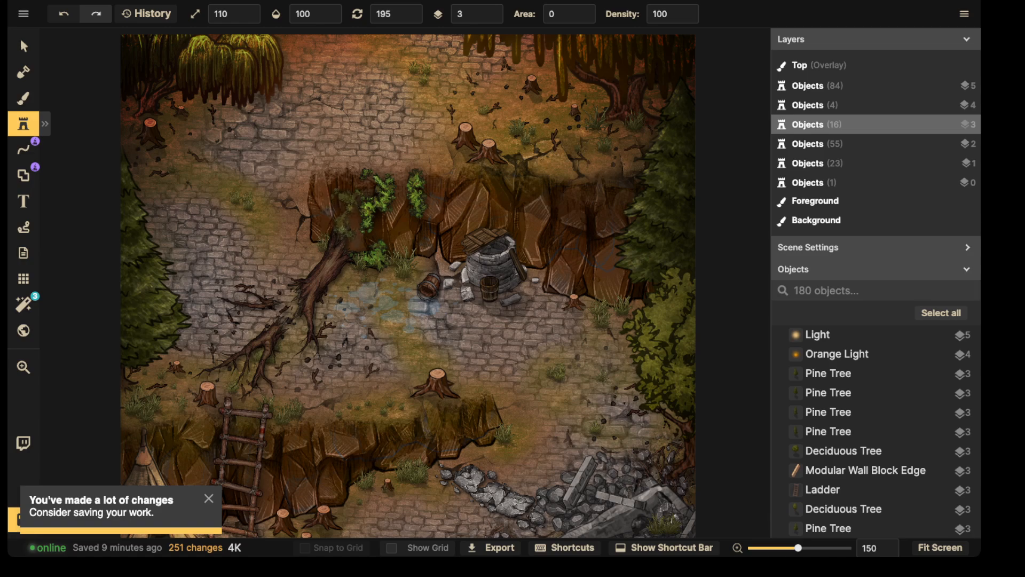
left_click(360, 196)
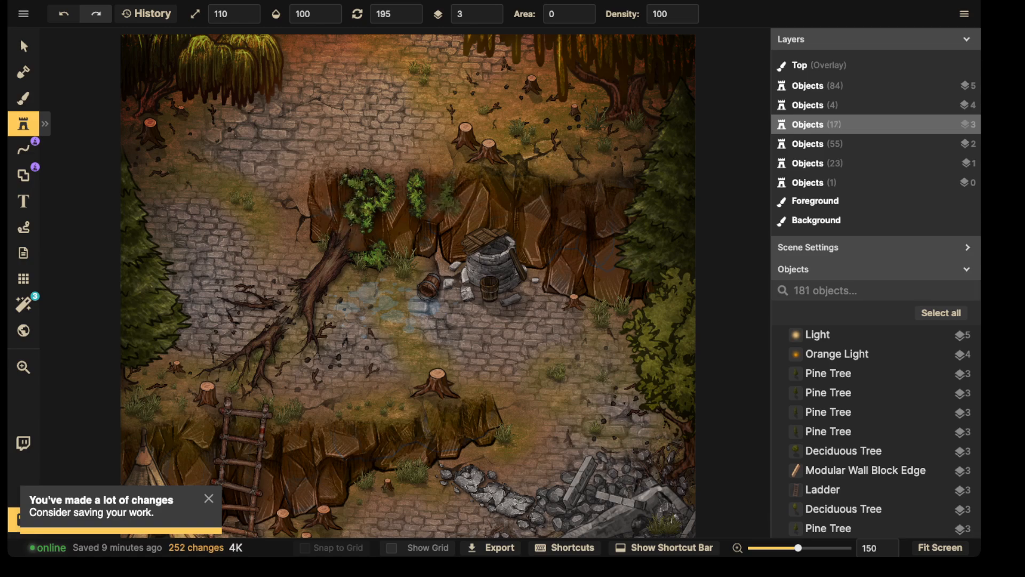
Add three more vine stamps with varied rotations, one above the well and two filling the cliff beside the existing vines
scroll(457, 192, "down", 9, "alt")
scroll(481, 182, "up", 4, "alt")
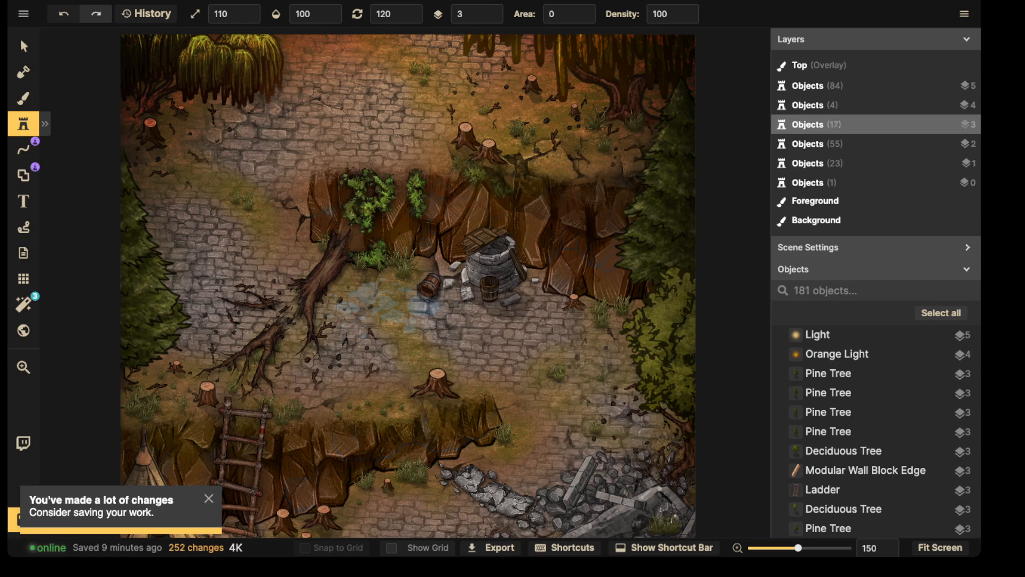
left_click(482, 180)
scroll(430, 241, "up", 4, "alt")
left_click(427, 212)
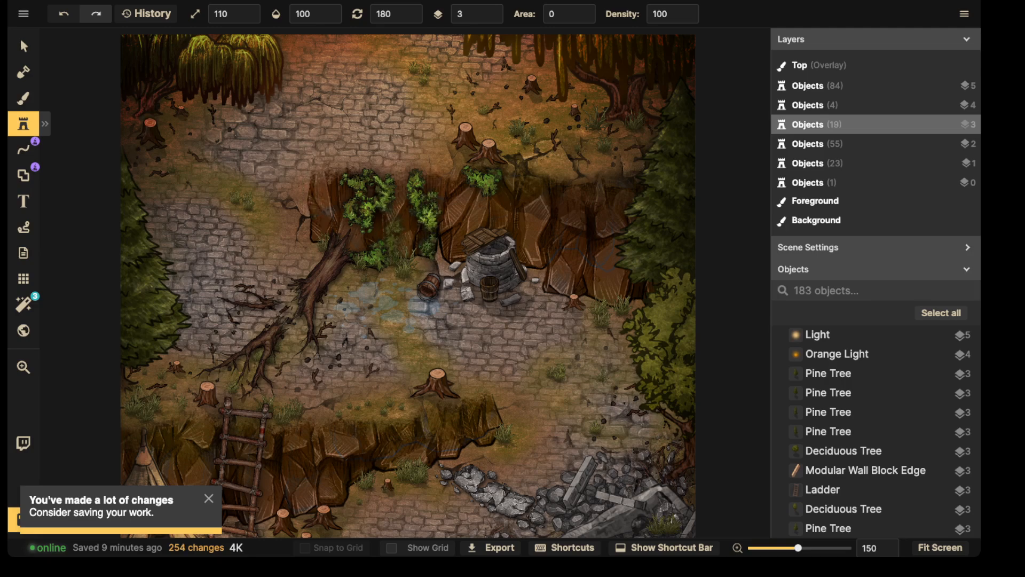
scroll(396, 233, "up", 1, "alt")
left_click(395, 235)
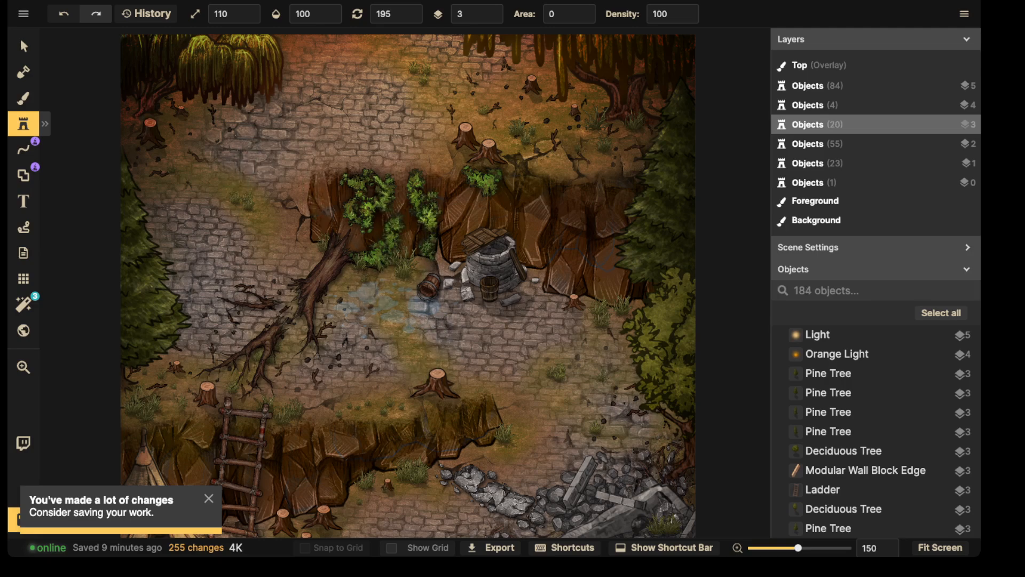
Select all stamps from the vine set, remove their shadows and reduce their saturation to 63
left_click(24, 47)
left_click(427, 197)
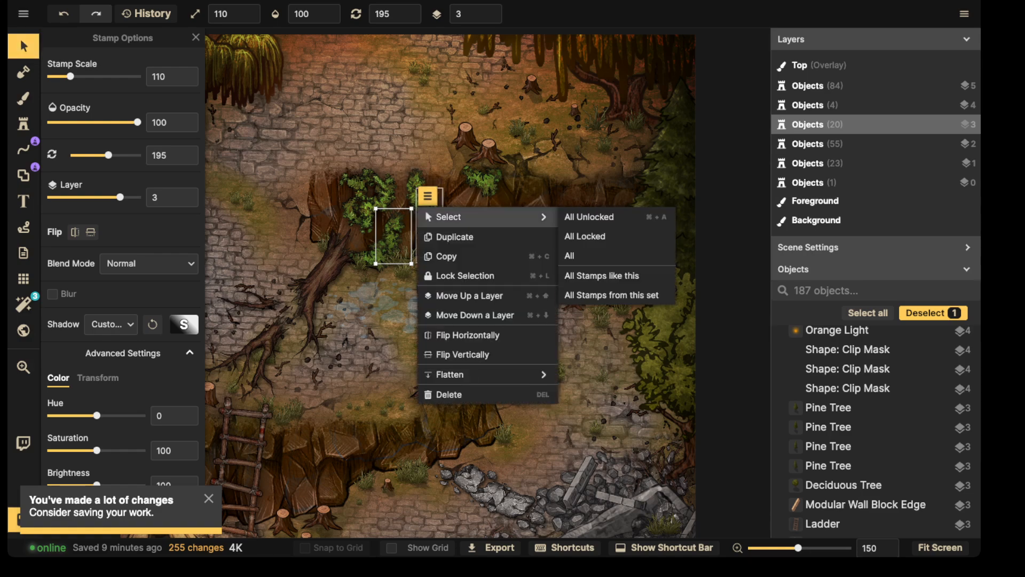
left_click(611, 294)
left_click(111, 324)
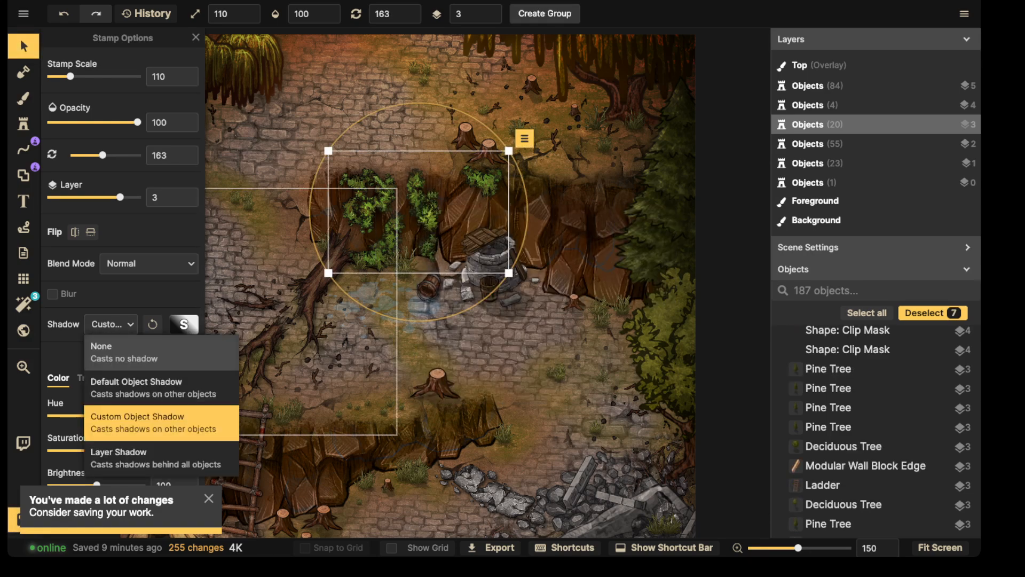
left_click(124, 352)
scroll(123, 267, "down", 1)
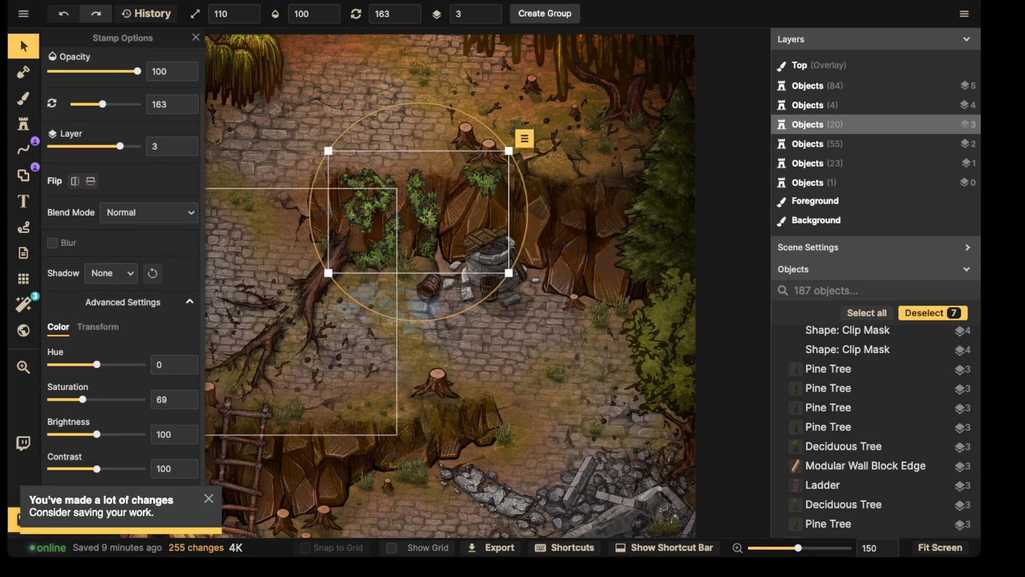
left_click_drag(83, 399, 80, 399)
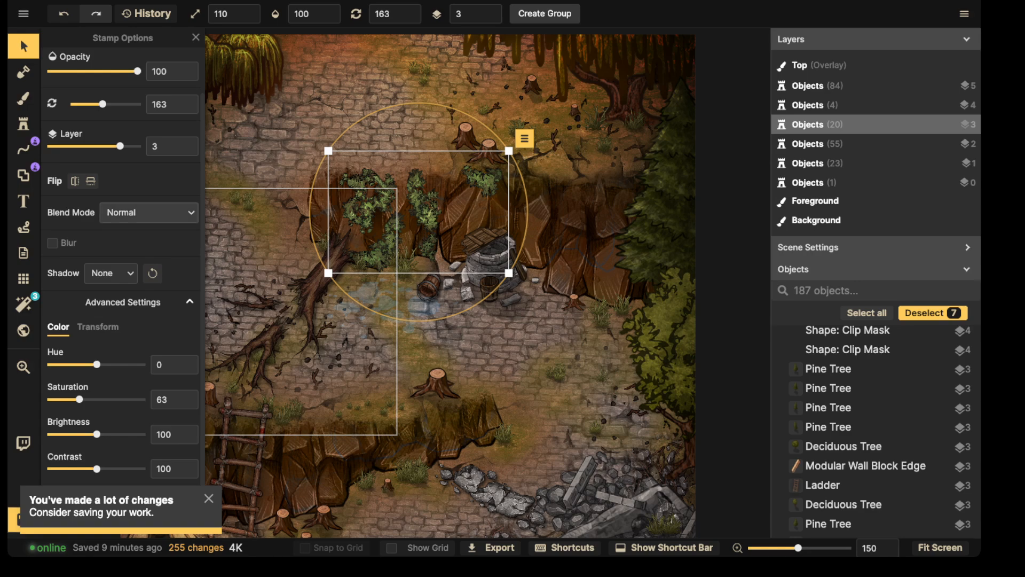
Give the selected vines a custom object shadow with a vertical offset of 0.5
left_click(149, 213)
left_click(122, 299)
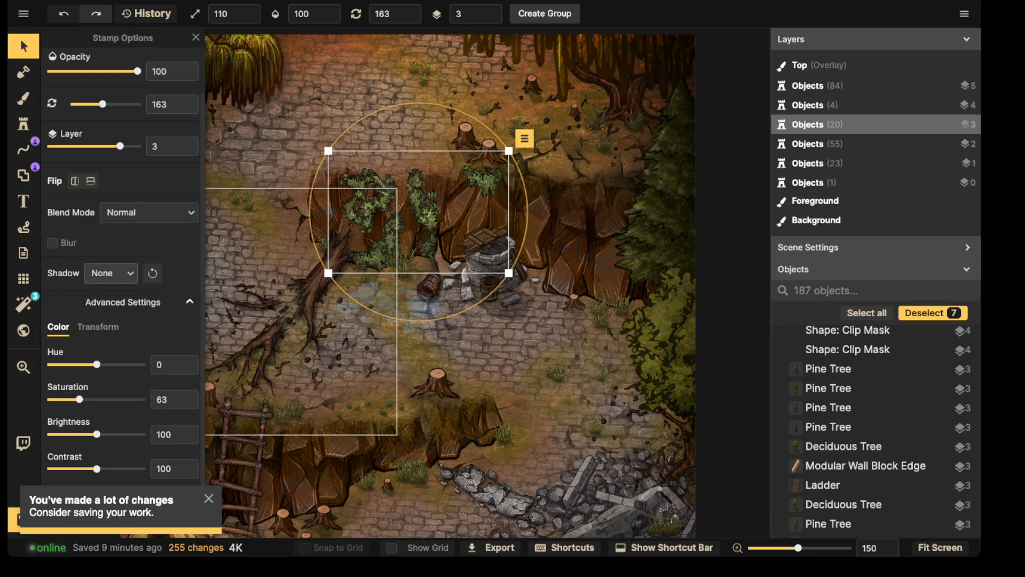
left_click(111, 273)
left_click(153, 336)
left_click(110, 272)
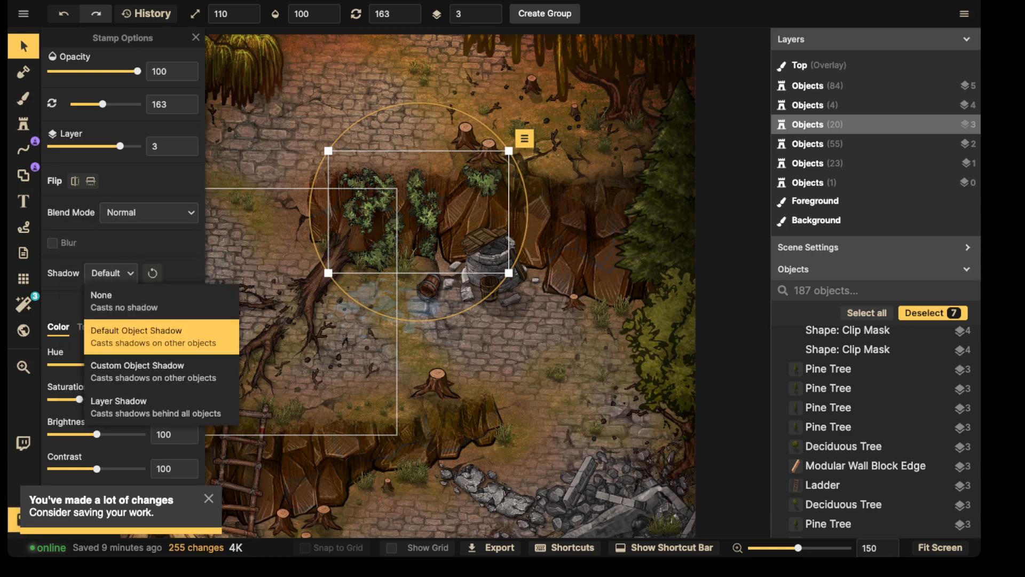
left_click(137, 371)
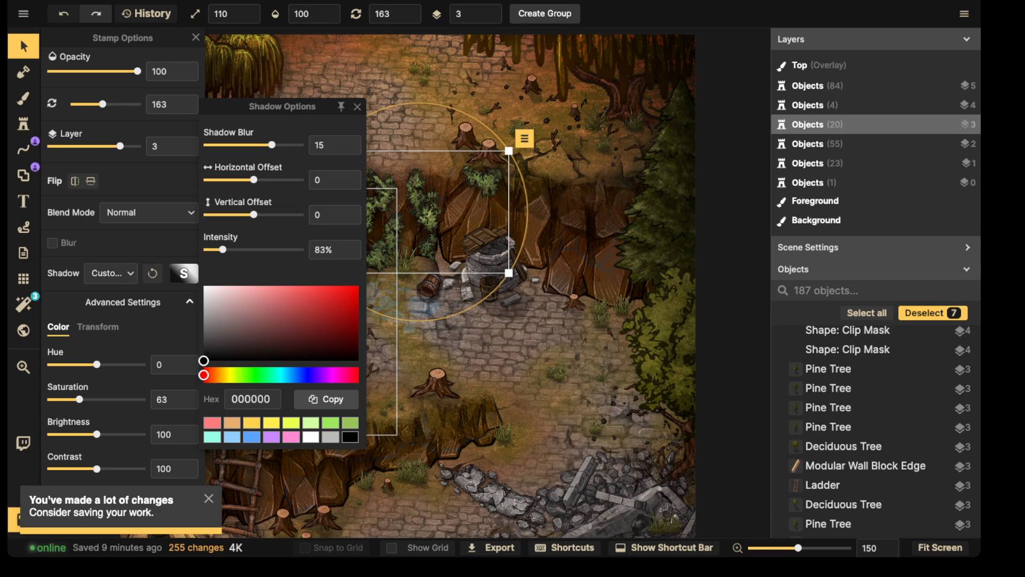
left_click_drag(254, 214, 262, 214)
left_click(393, 128)
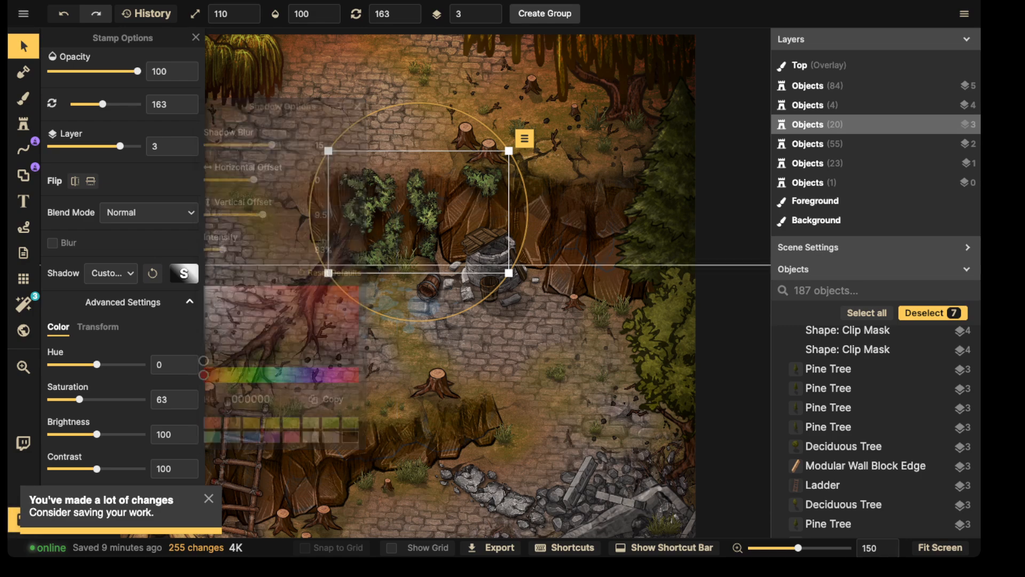
Inspect the whole map, checking the vines on the cliff, the ladder, the campfire area and the ruins
scroll(394, 128, "down", 5)
middle_click_drag(393, 155, 374, 77)
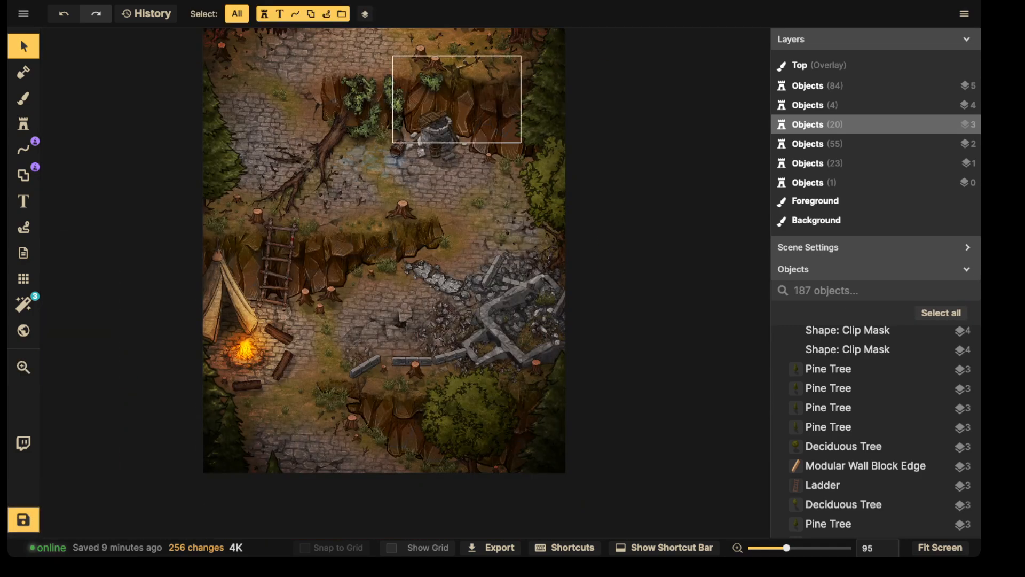
key("space")
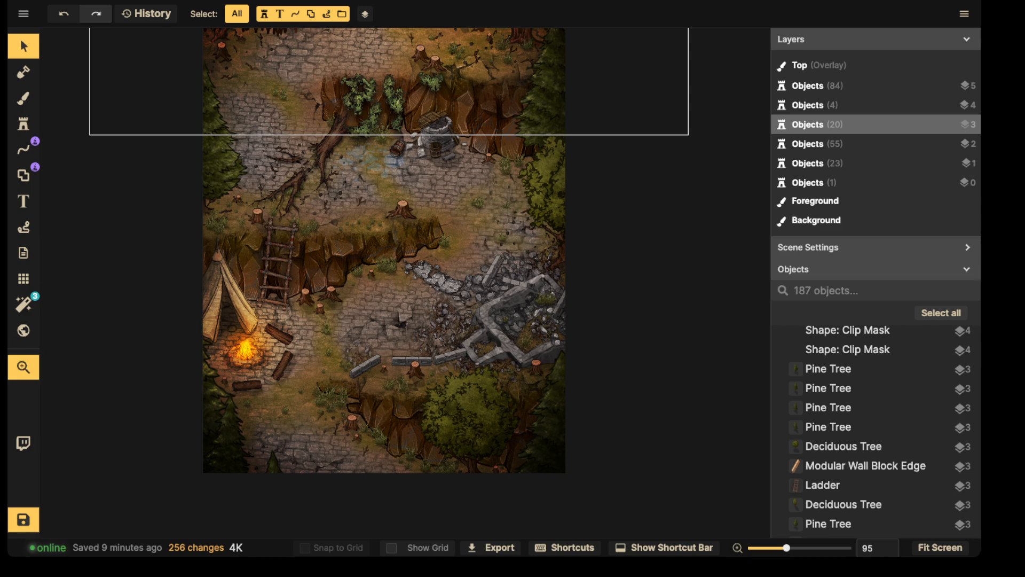
key("space")
left_click_drag(381, 115, 392, 224)
left_click(369, 238)
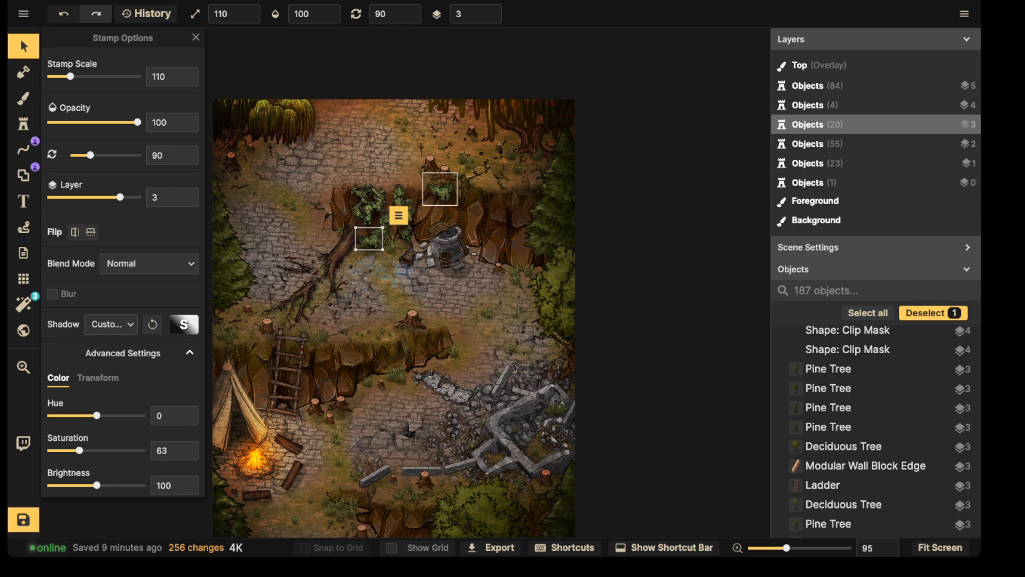
key("space")
left_click_drag(376, 417, 447, 326)
scroll(448, 325, "up", 2)
scroll(397, 351, "up", 5)
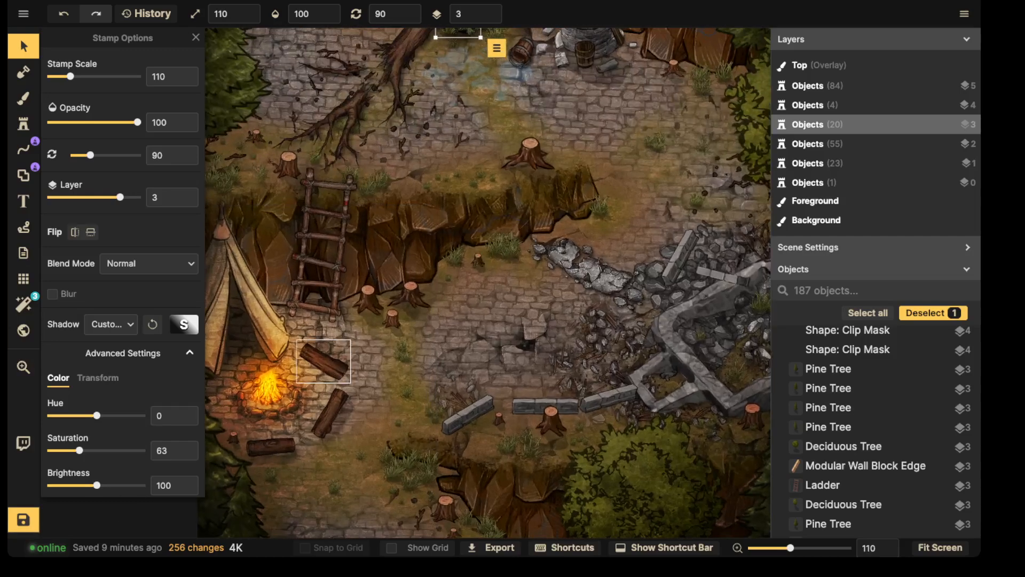
key("space")
left_click_drag(397, 350, 457, 316)
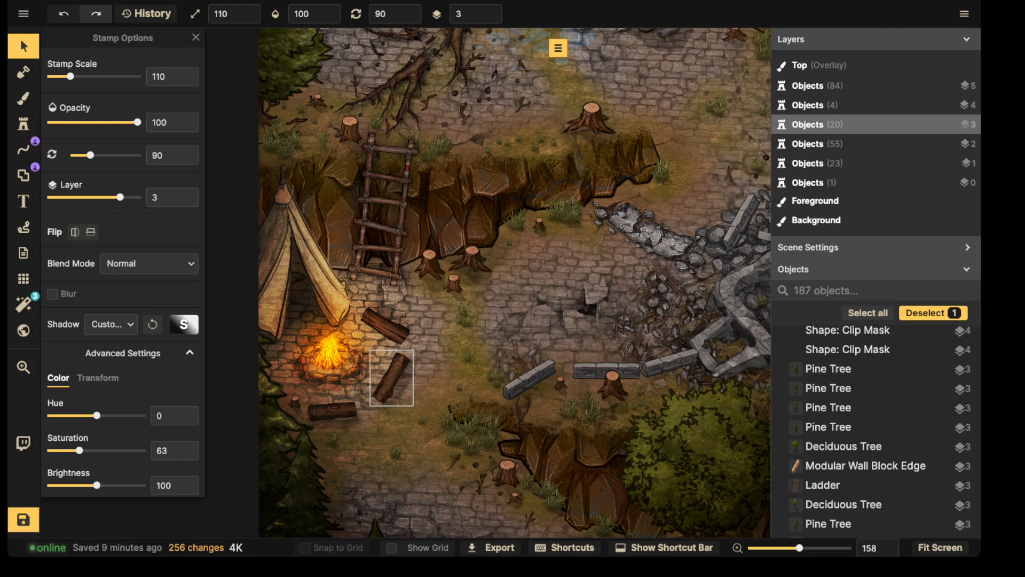
Shift the angled wall block at the campfire end of the low ruined wall slightly toward the neighbouring blocks
key("space")
left_click_drag(405, 235, 270, 179)
left_click_drag(395, 322, 400, 319)
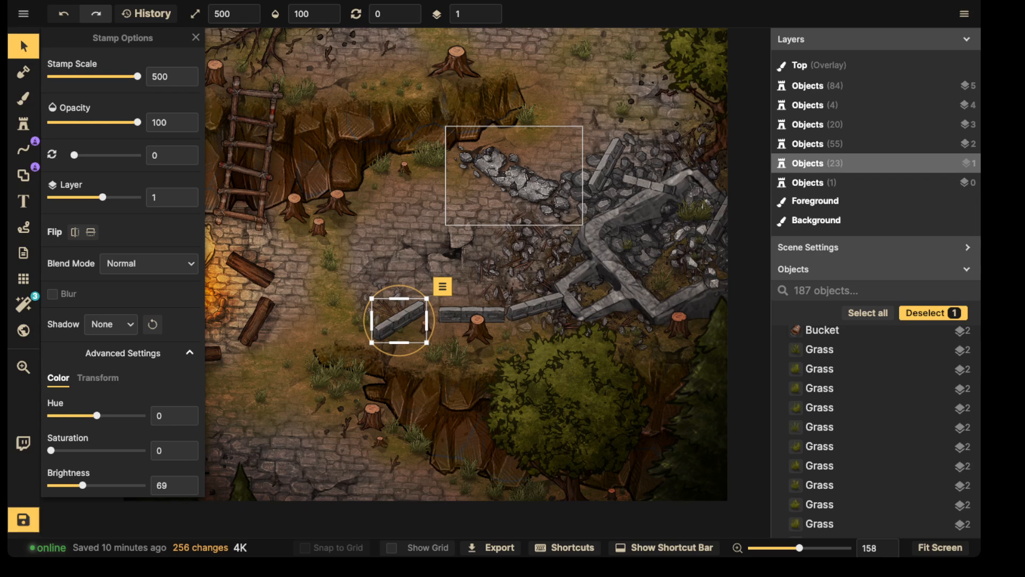
key("space")
left_click_drag(426, 147, 429, 211)
key("space")
left_click_drag(321, 221, 430, 231)
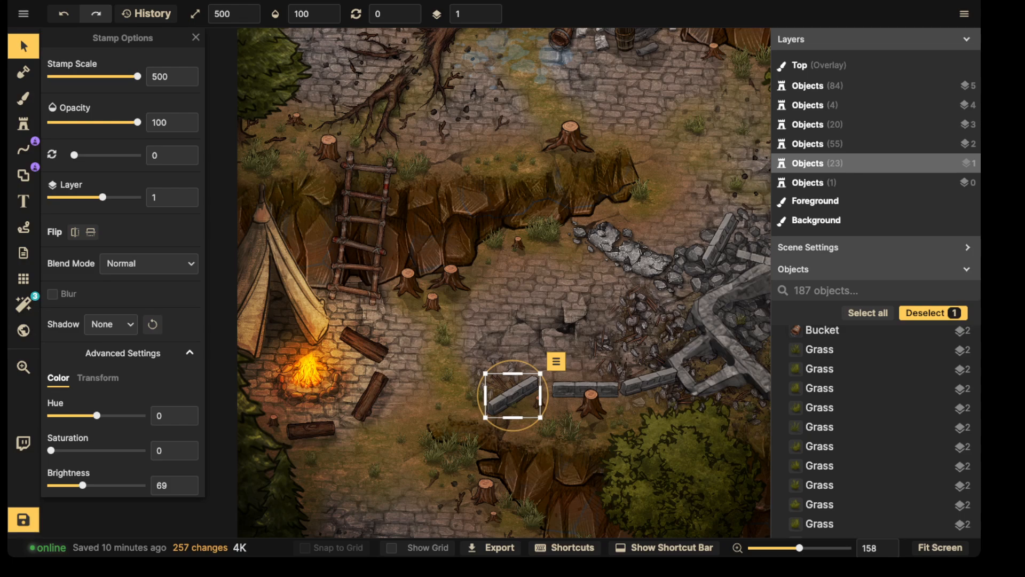
Shift the tree stump above the top of the ladder slightly away from the ladder
scroll(521, 161, "down", 3)
key("space")
left_click_drag(521, 160, 458, 251)
key("space")
left_click_drag(270, 261, 408, 200)
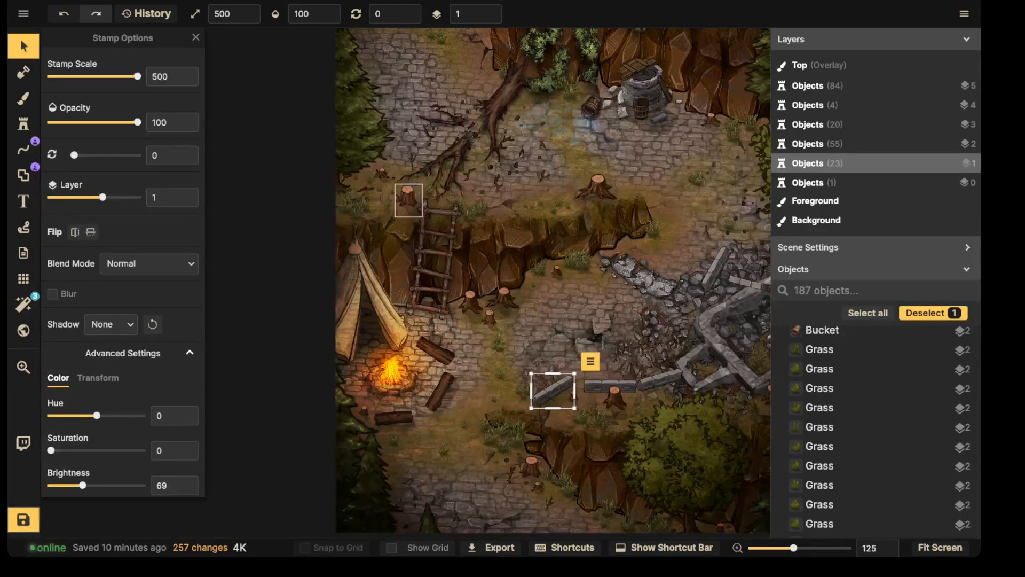
left_click(406, 198)
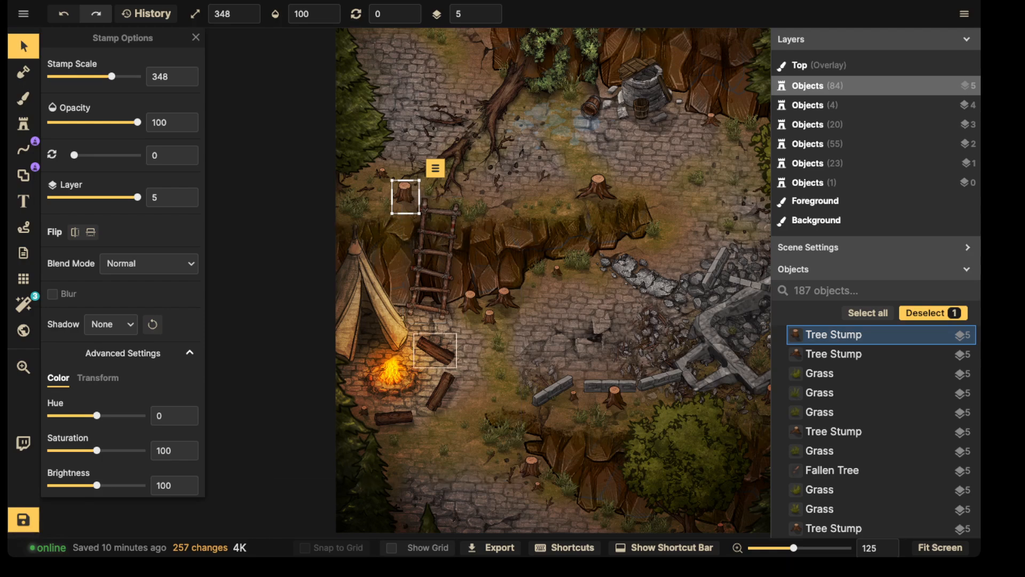
Inspect the campfire logs, the ruins, the well and the upper forest across the map, leaving nothing selected
left_click(436, 350)
middle_click_drag(457, 345, 380, 344)
scroll(380, 344, "down", 1)
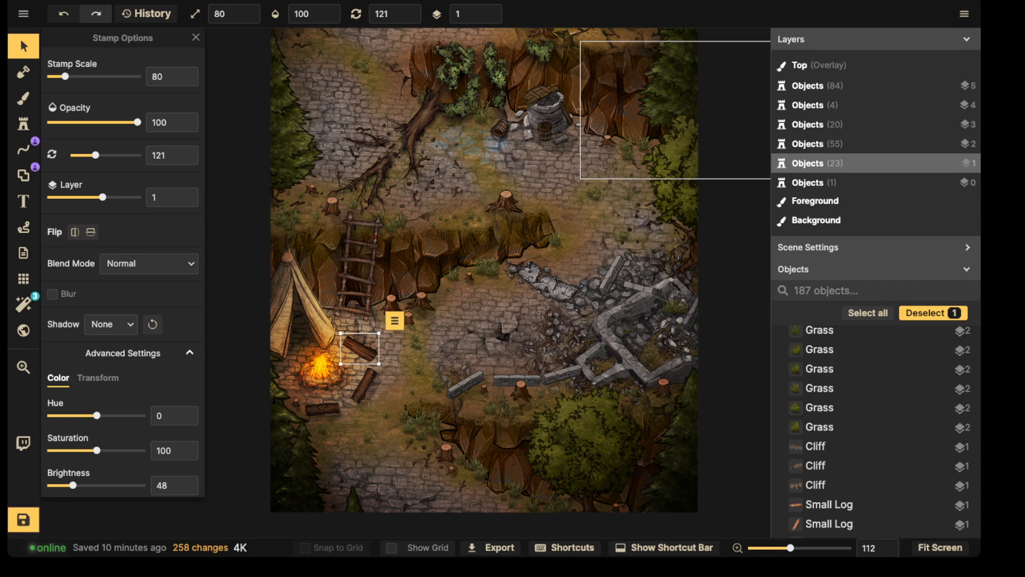
scroll(444, 262, "down", 1)
middle_click_drag(464, 274, 458, 331)
middle_click_drag(502, 173, 503, 215)
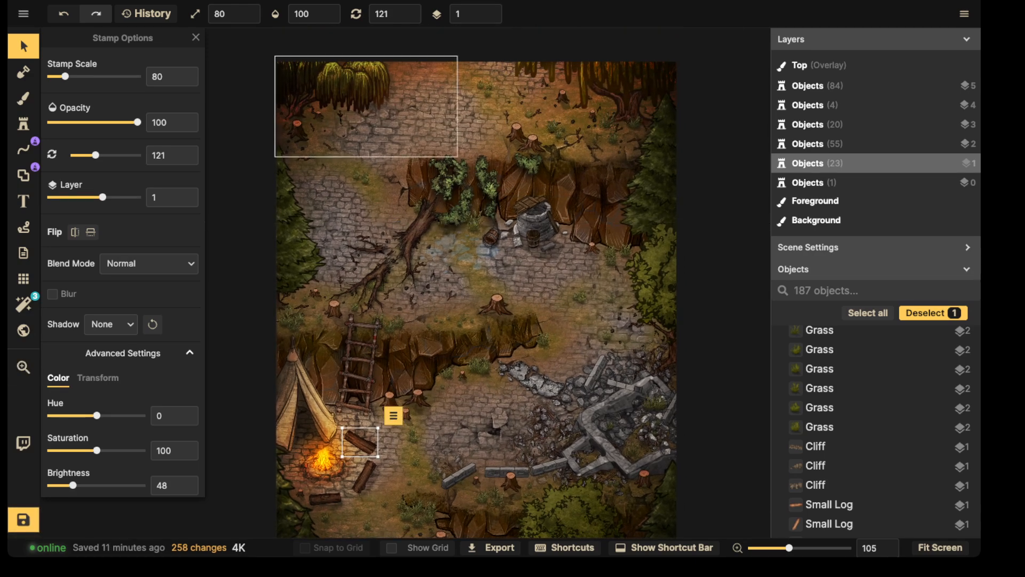
scroll(540, 408, "down", 2)
middle_click_drag(540, 408, 538, 336)
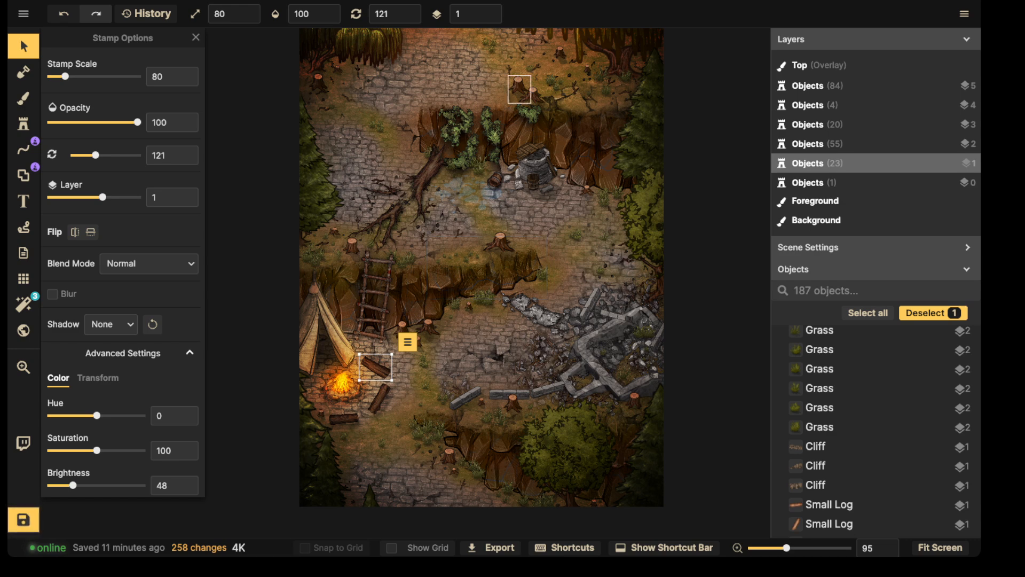
key("Escape")
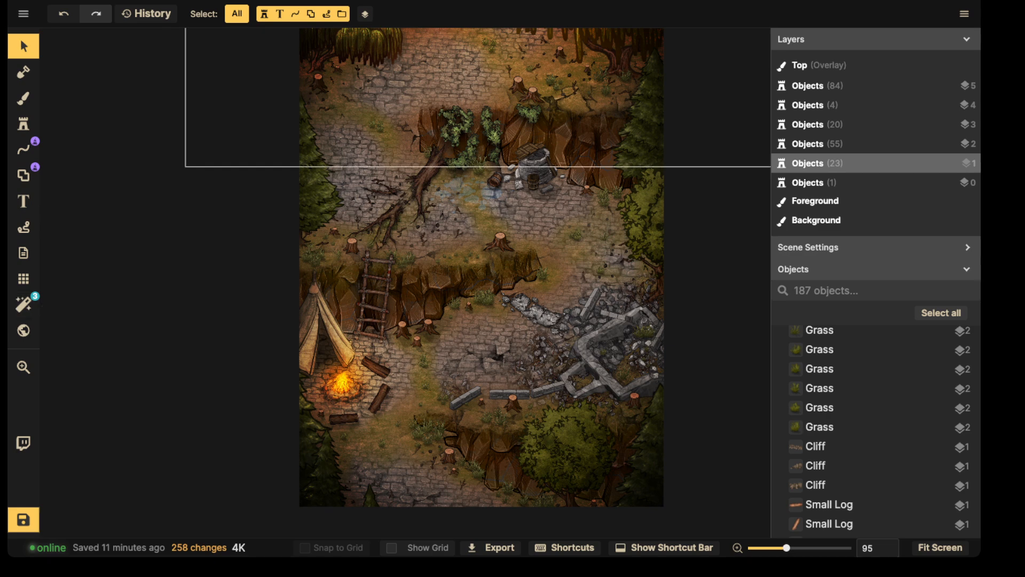
Add a custom color adjustment filter to the map
left_click(23, 304)
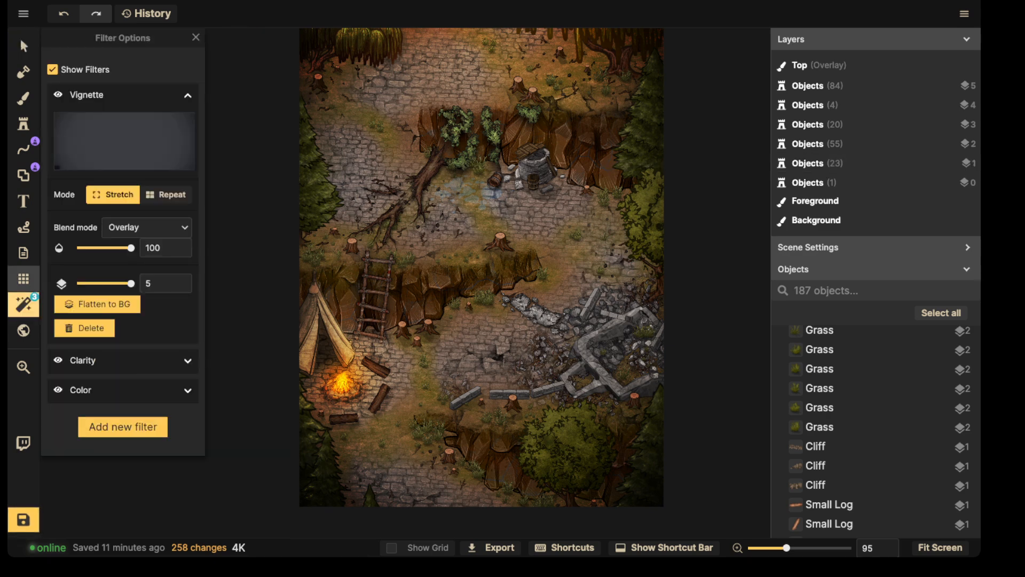
left_click(123, 427)
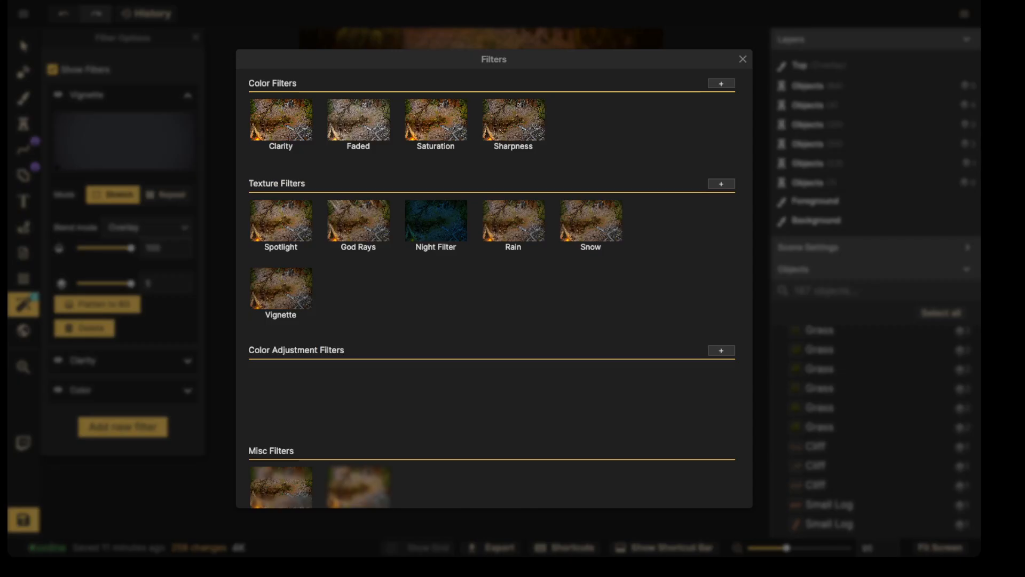
scroll(281, 288, "down", 1)
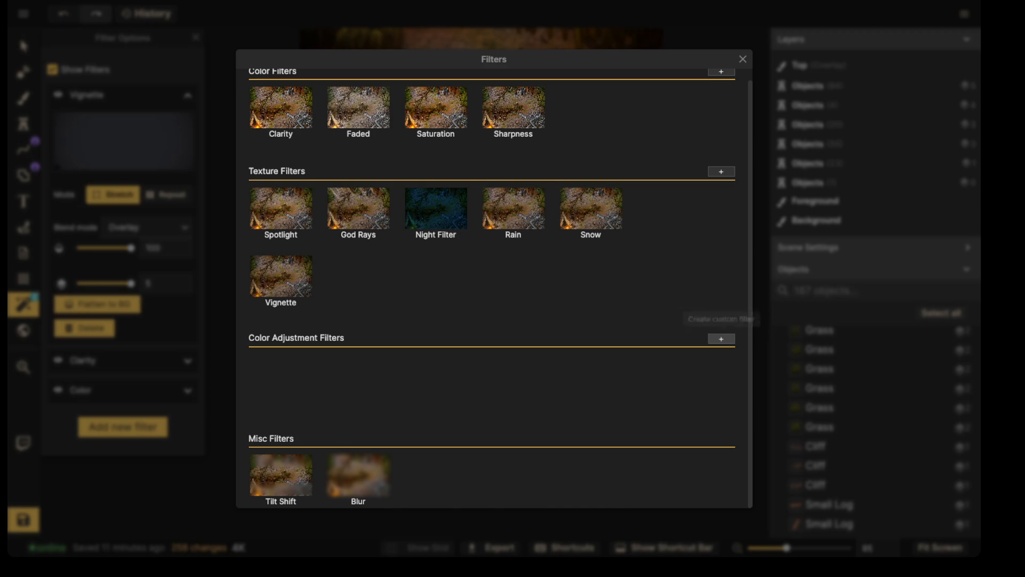
left_click(721, 339)
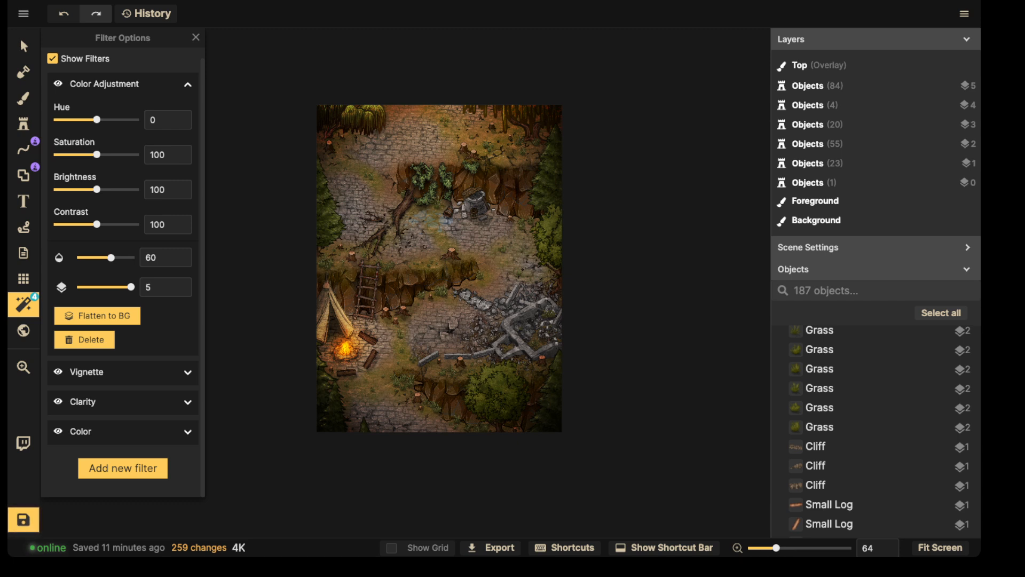
Try a hue of 180 and saturations of 158 and 24 on the color adjustment filter, resetting each to its default
left_click_drag(96, 119, 136, 120)
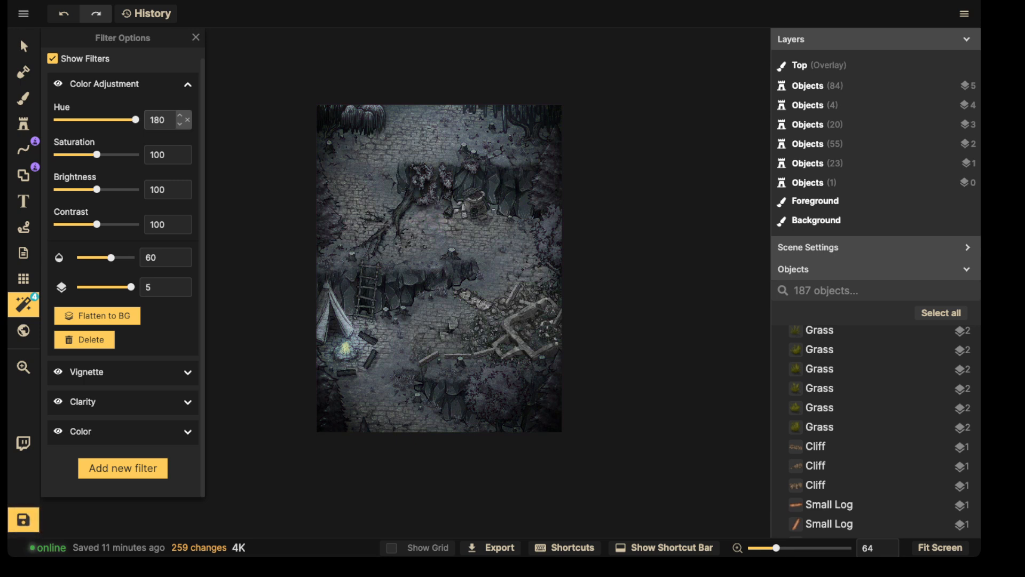
left_click(187, 119)
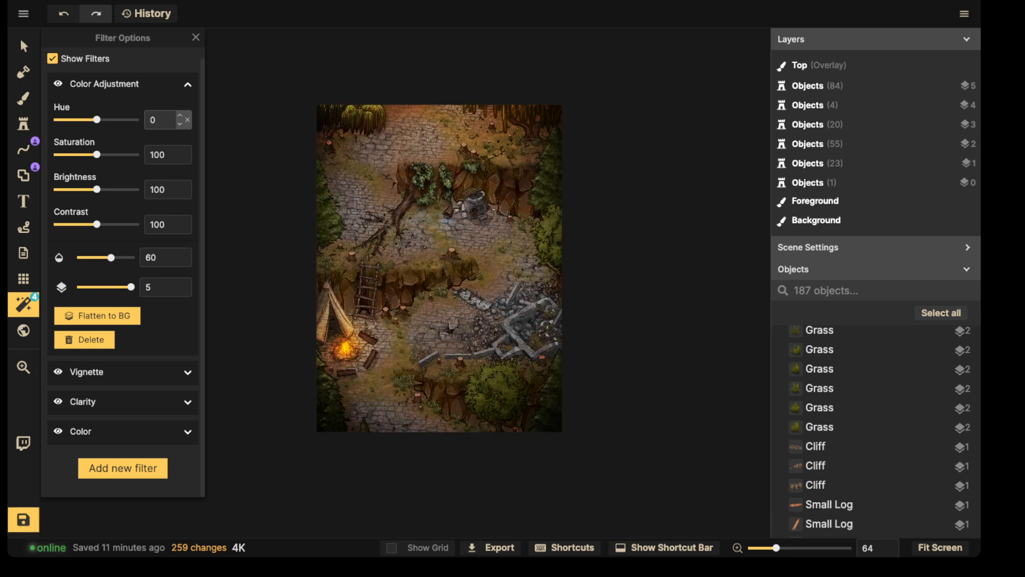
left_click_drag(96, 155, 117, 155)
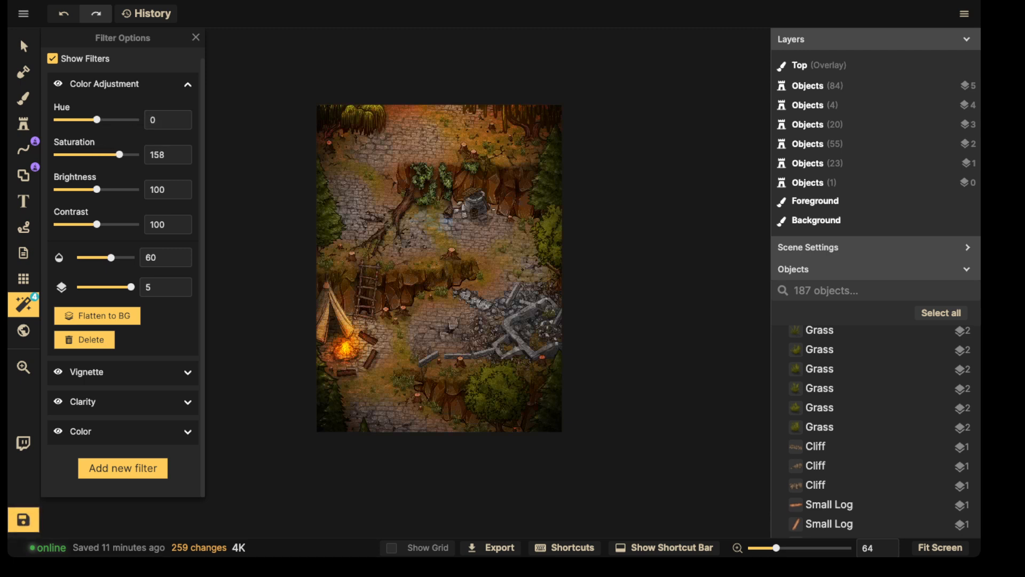
left_click(187, 155)
left_click_drag(97, 155, 66, 154)
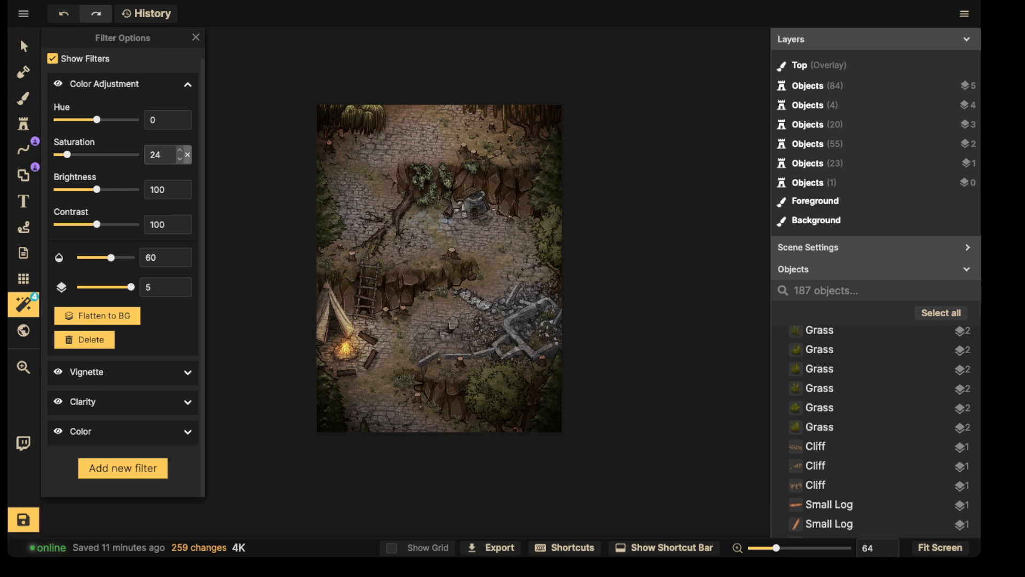
left_click(188, 155)
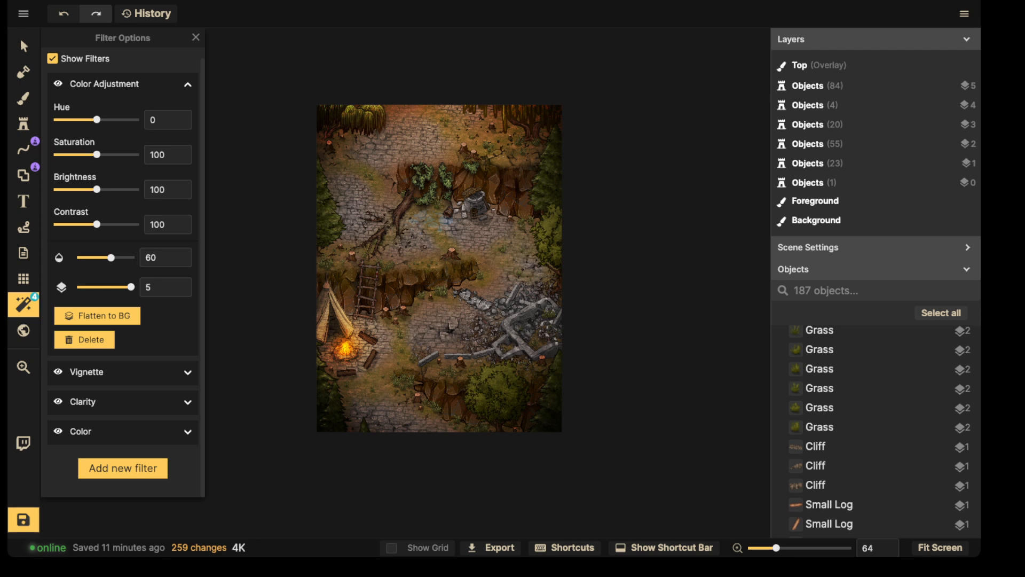
Set both the brightness and the contrast of the color adjustment filter to 121
mouse_move(97, 189)
left_mouse_down()
mouse_move(111, 189)
mouse_move(79, 189)
mouse_move(97, 189)
left_mouse_up()
left_click_drag(97, 224, 107, 224)
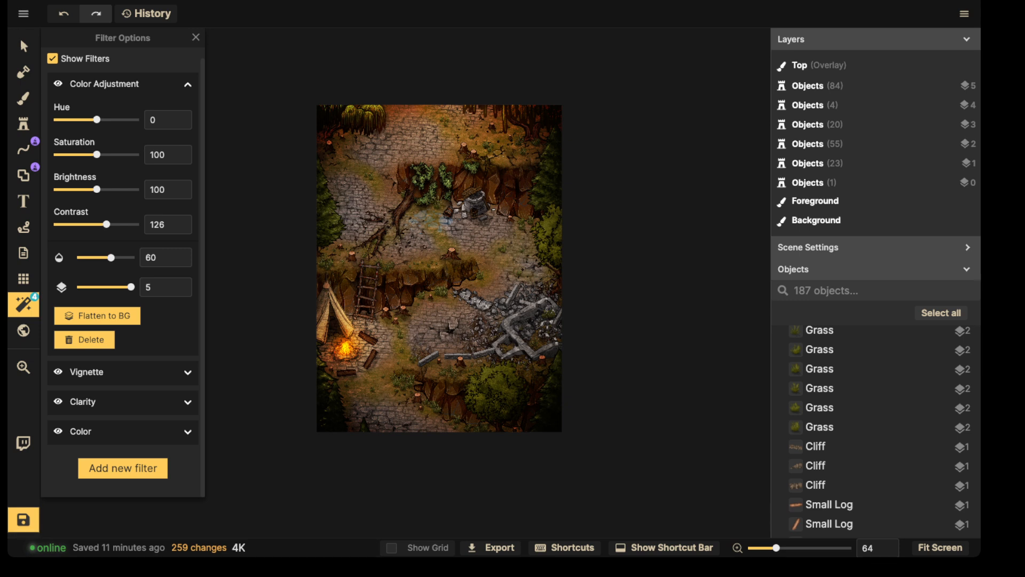
left_click_drag(97, 190, 104, 190)
left_click_drag(106, 224, 105, 224)
scroll(388, 282, "up", 3)
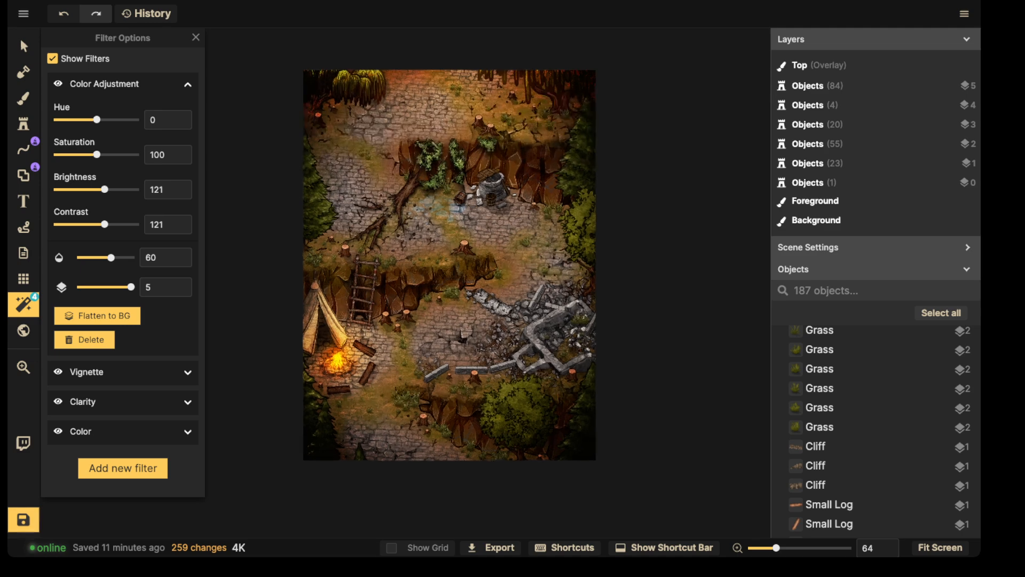
Examine how the adjusted colors look around the well, the campfire, the ruins and the cliffs
left_click(24, 46)
scroll(307, 271, "down", 1)
key("space")
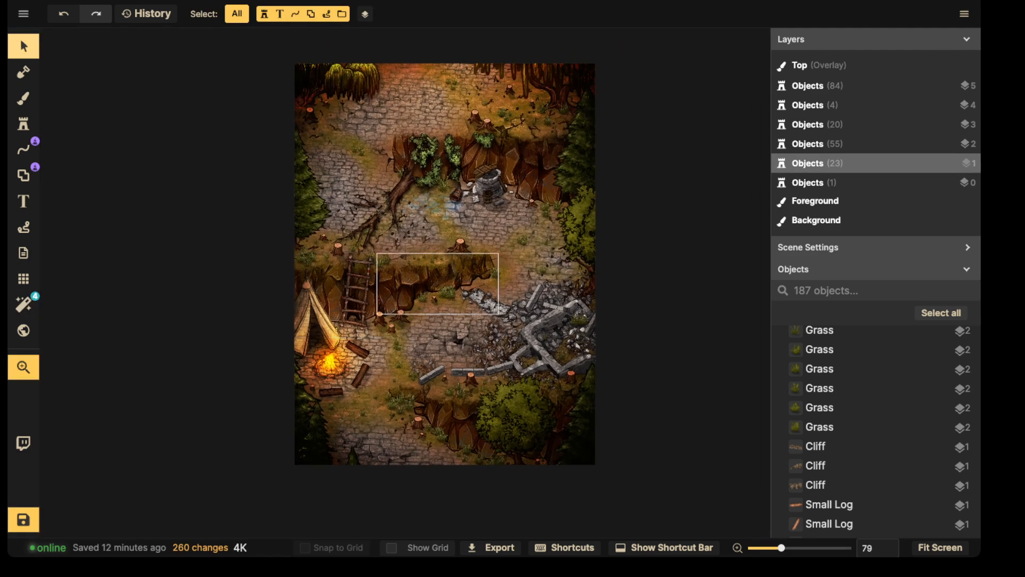
left_click_drag(448, 273, 392, 216)
left_click(425, 130)
scroll(424, 130, "up", 1)
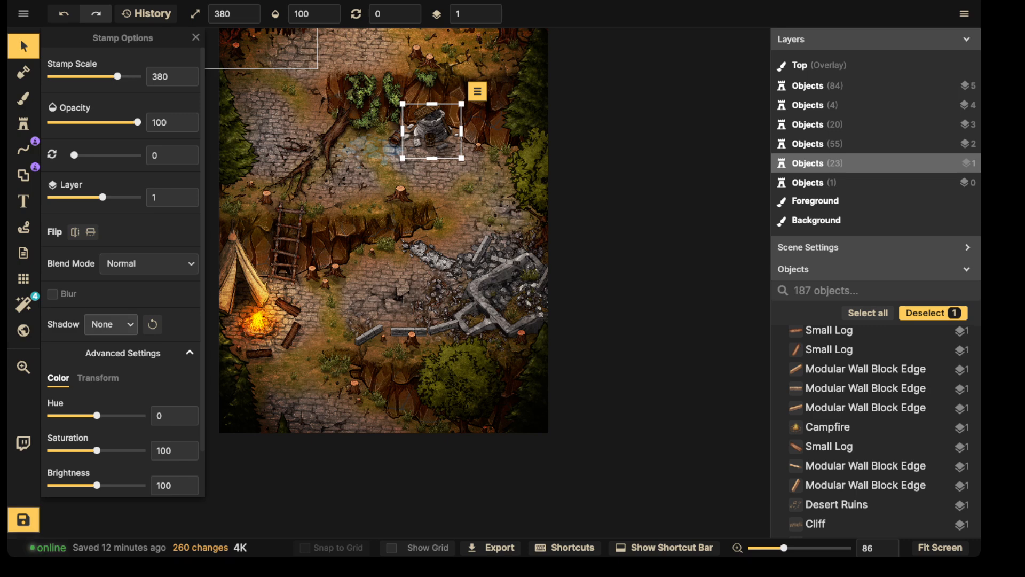
key("space")
left_click_drag(367, 165, 377, 191)
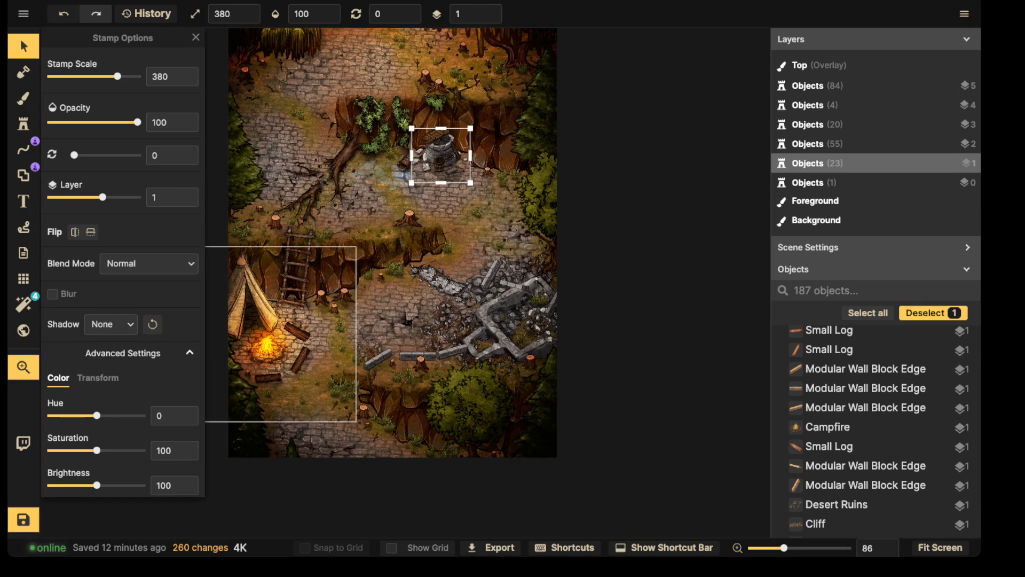
scroll(319, 344, "up", 2)
scroll(319, 343, "up", 1)
left_click_drag(319, 344, 367, 363)
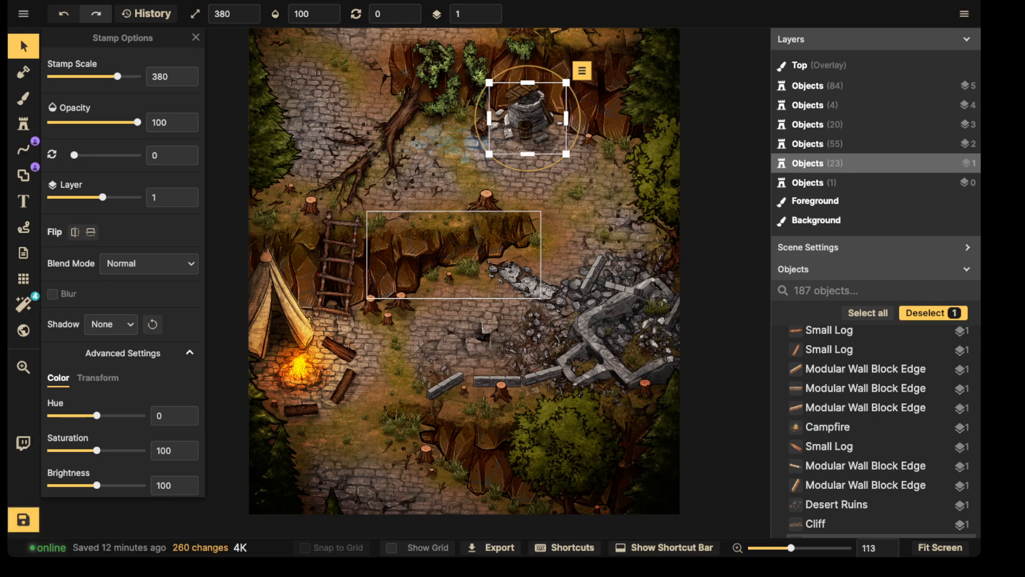
scroll(390, 199, "down", 1)
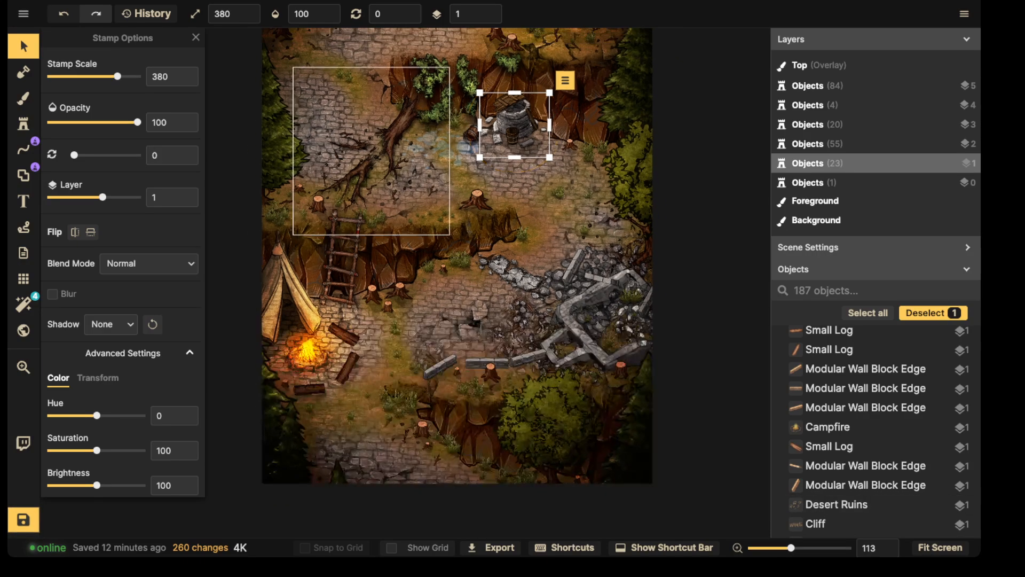
Paint the cracked stone texture on the foreground along the upper cliff edge above the vines
key("space")
left_click_drag(408, 92, 417, 186)
scroll(419, 185, "up", 1)
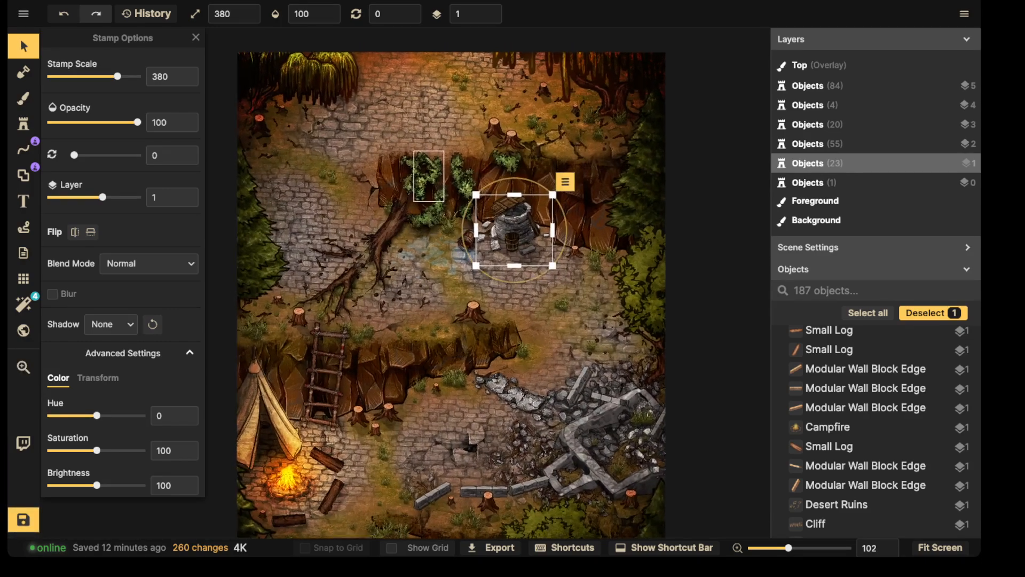
scroll(421, 182, "up", 4)
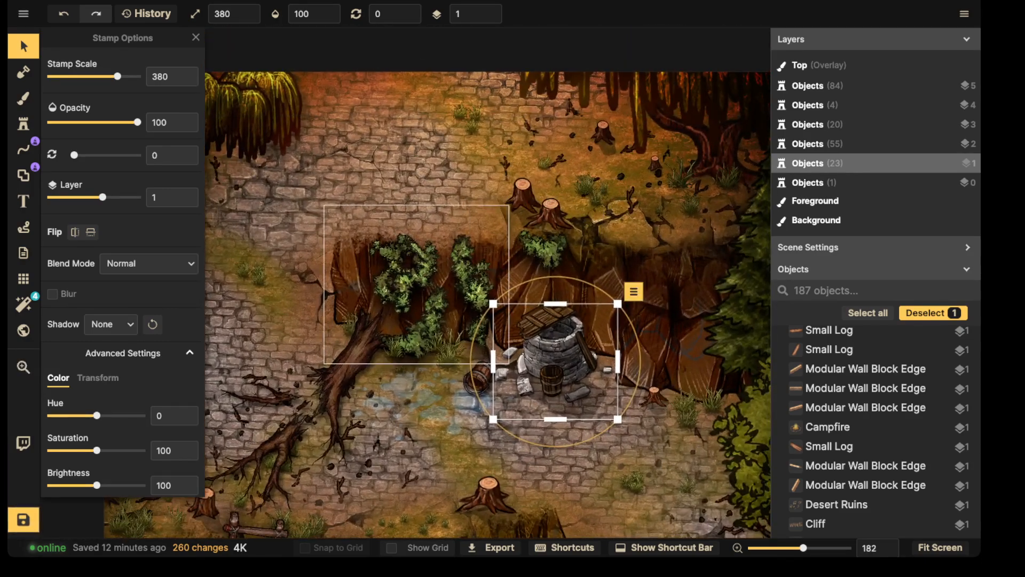
key("b")
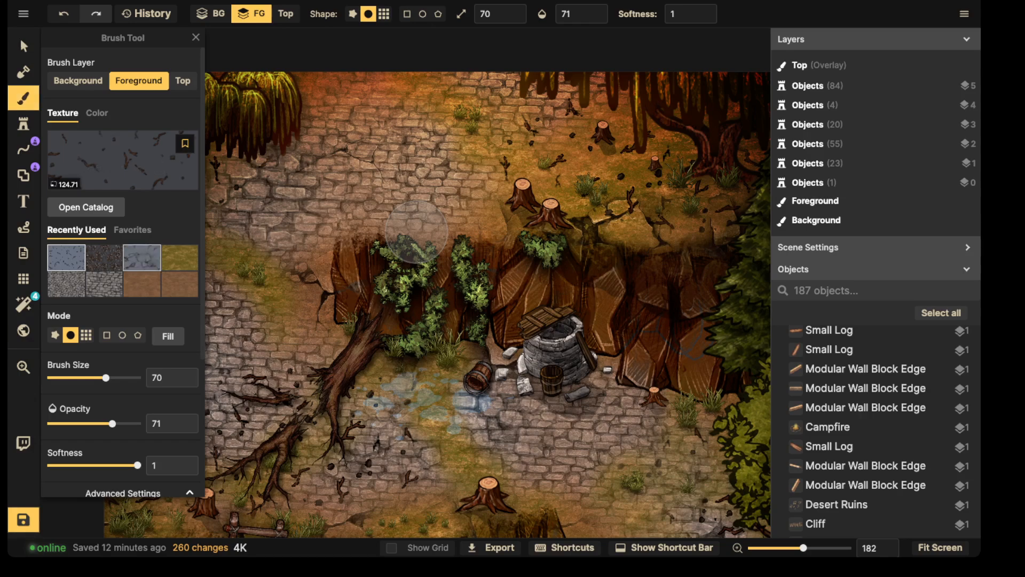
mouse_move(461, 235)
left_mouse_down()
mouse_move(472, 233)
mouse_move(440, 223)
mouse_move(368, 232)
mouse_move(495, 223)
mouse_move(371, 235)
mouse_move(416, 231)
left_mouse_up()
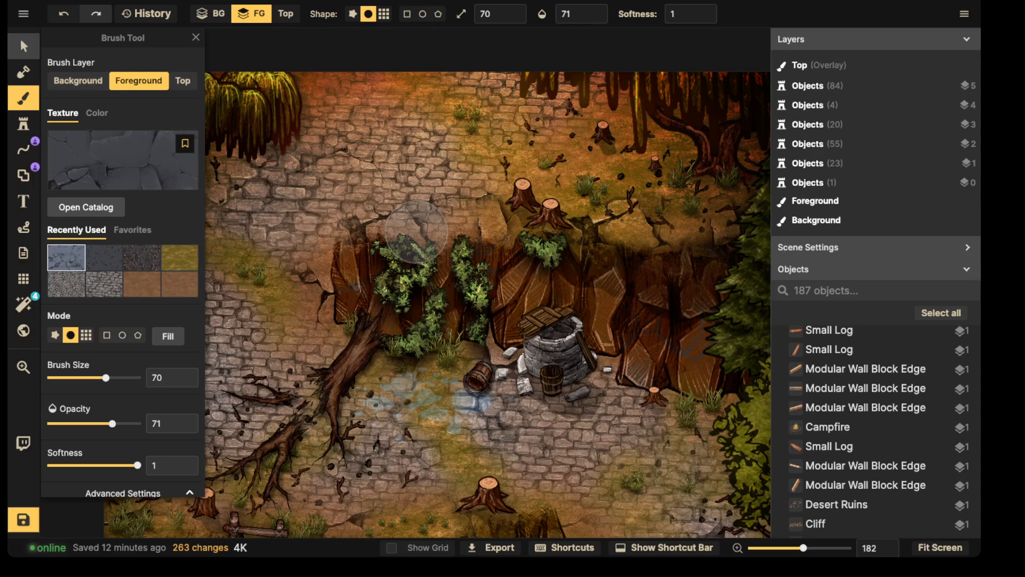
Leave the brush, review the whole map and save it
key("Escape")
scroll(422, 248, "down", 6)
middle_click_drag(423, 251, 416, 129)
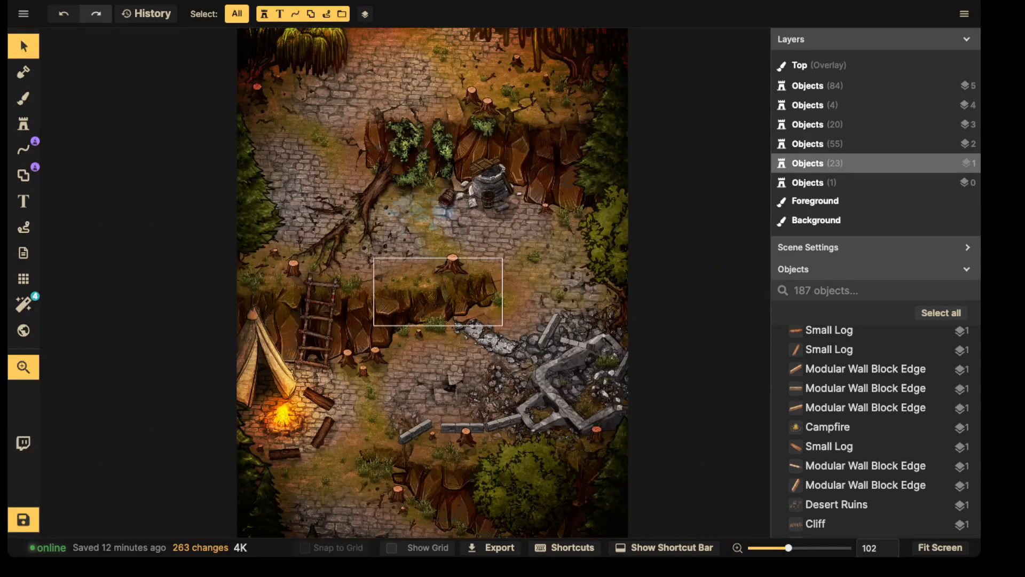
scroll(437, 291, "down", 3)
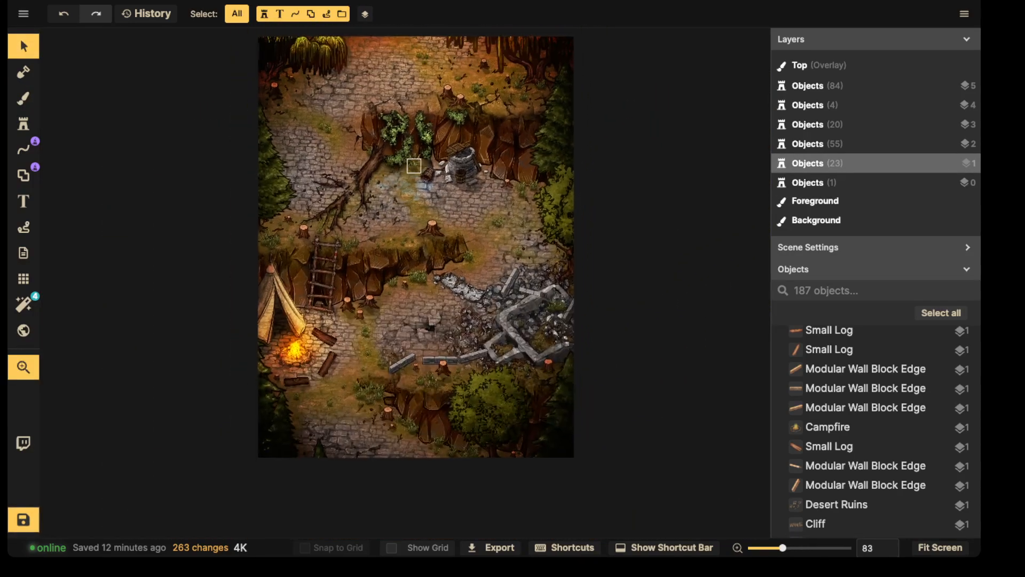
middle_click_drag(414, 166, 386, 231)
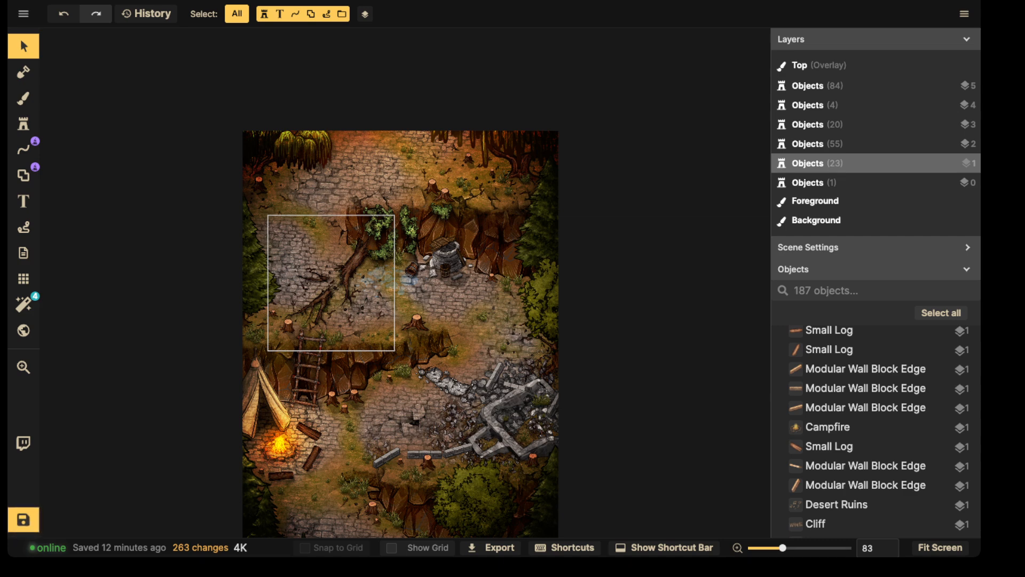
scroll(343, 243, "down", 2)
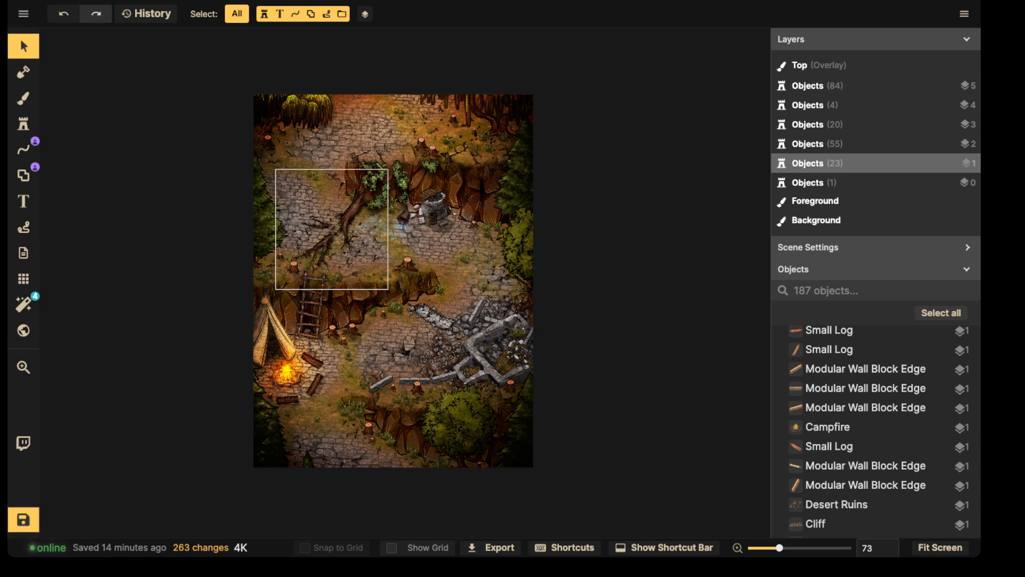
key("ctrl+s")
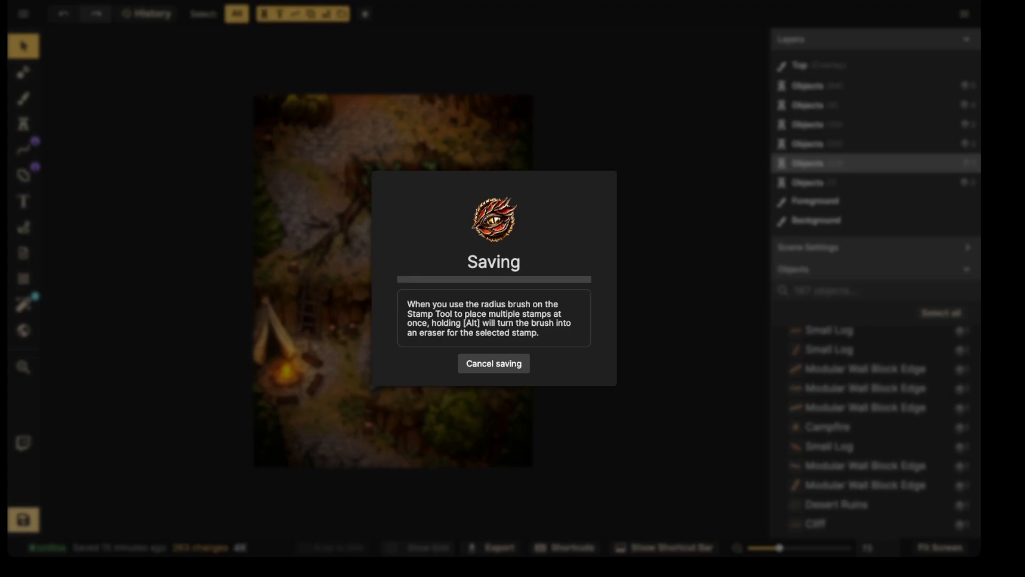